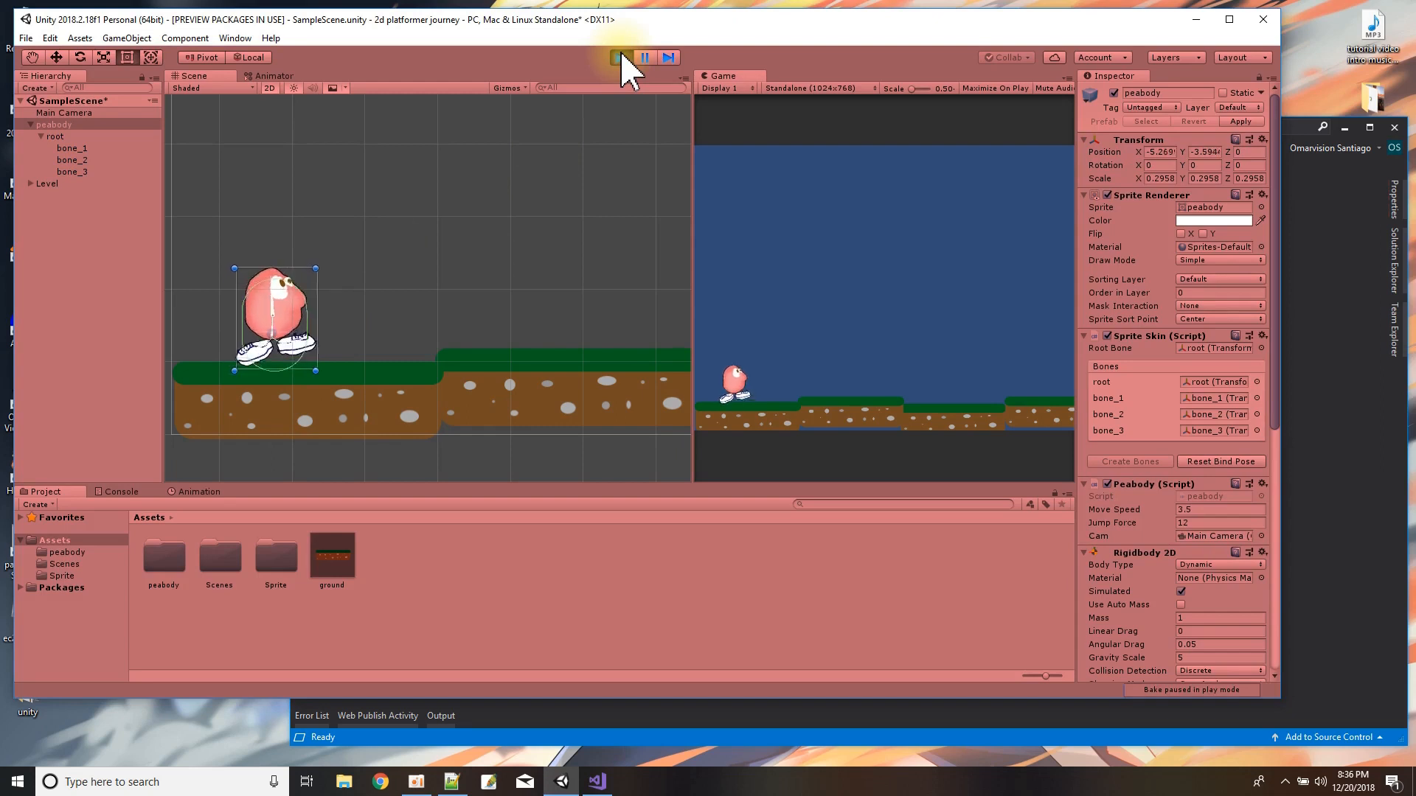
Play-test the peabody character by walking and jumping it back and forth across the ground platforms, then exit Play mode.
{"action": "key", "text": "Right"}
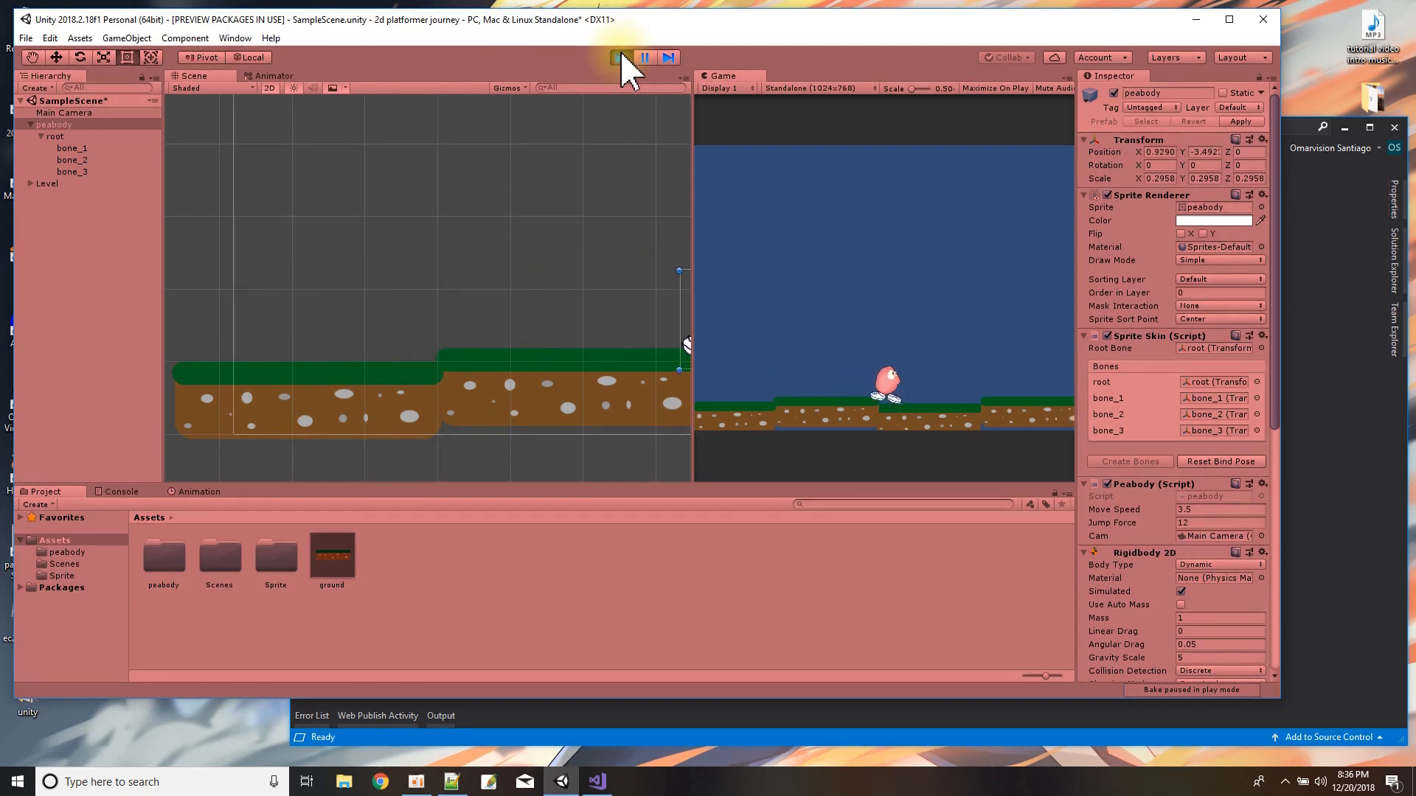
{"action": "key", "text": "Right"}
{"action": "key", "text": "space"}
{"action": "key", "text": "Right"}
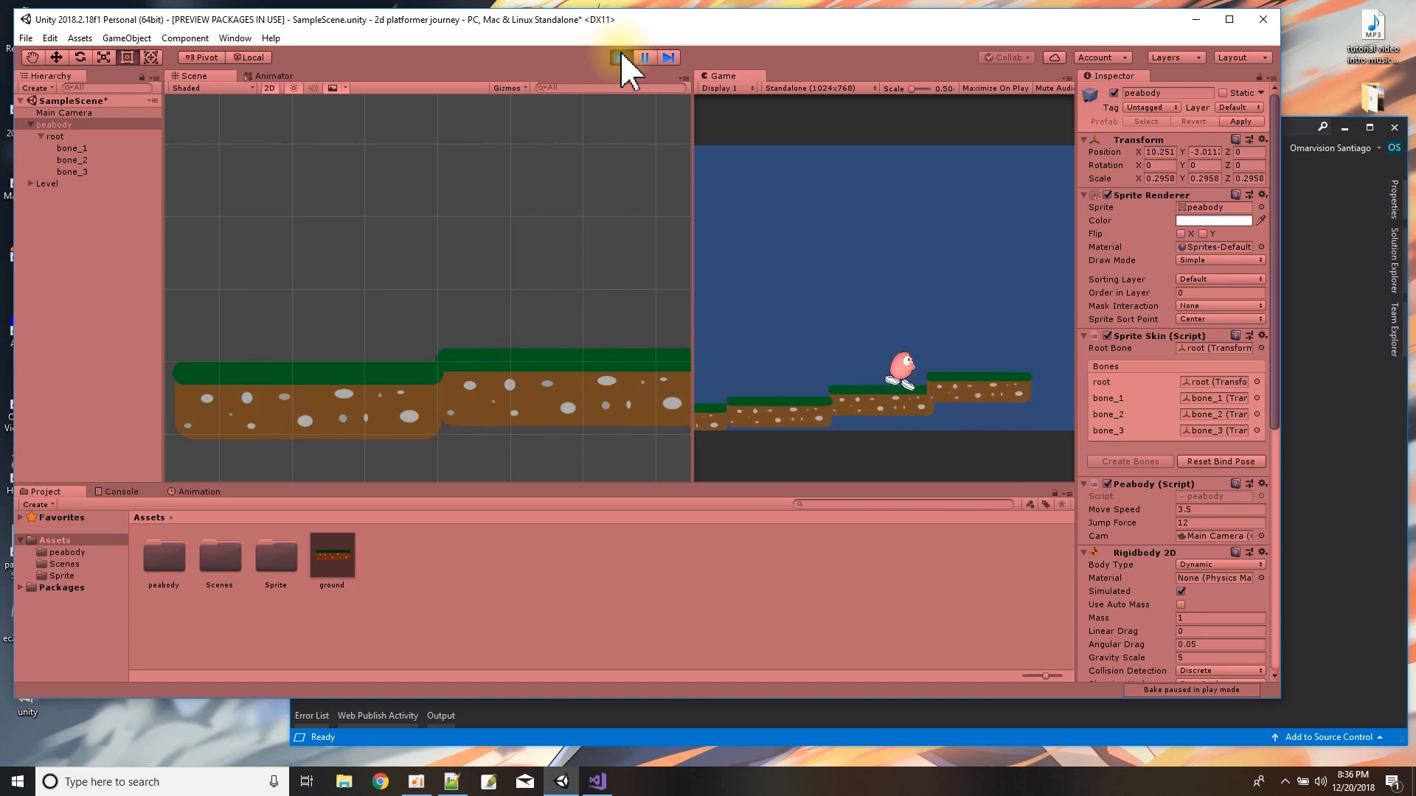
{"action": "key", "text": "space"}
{"action": "key", "text": "Left"}
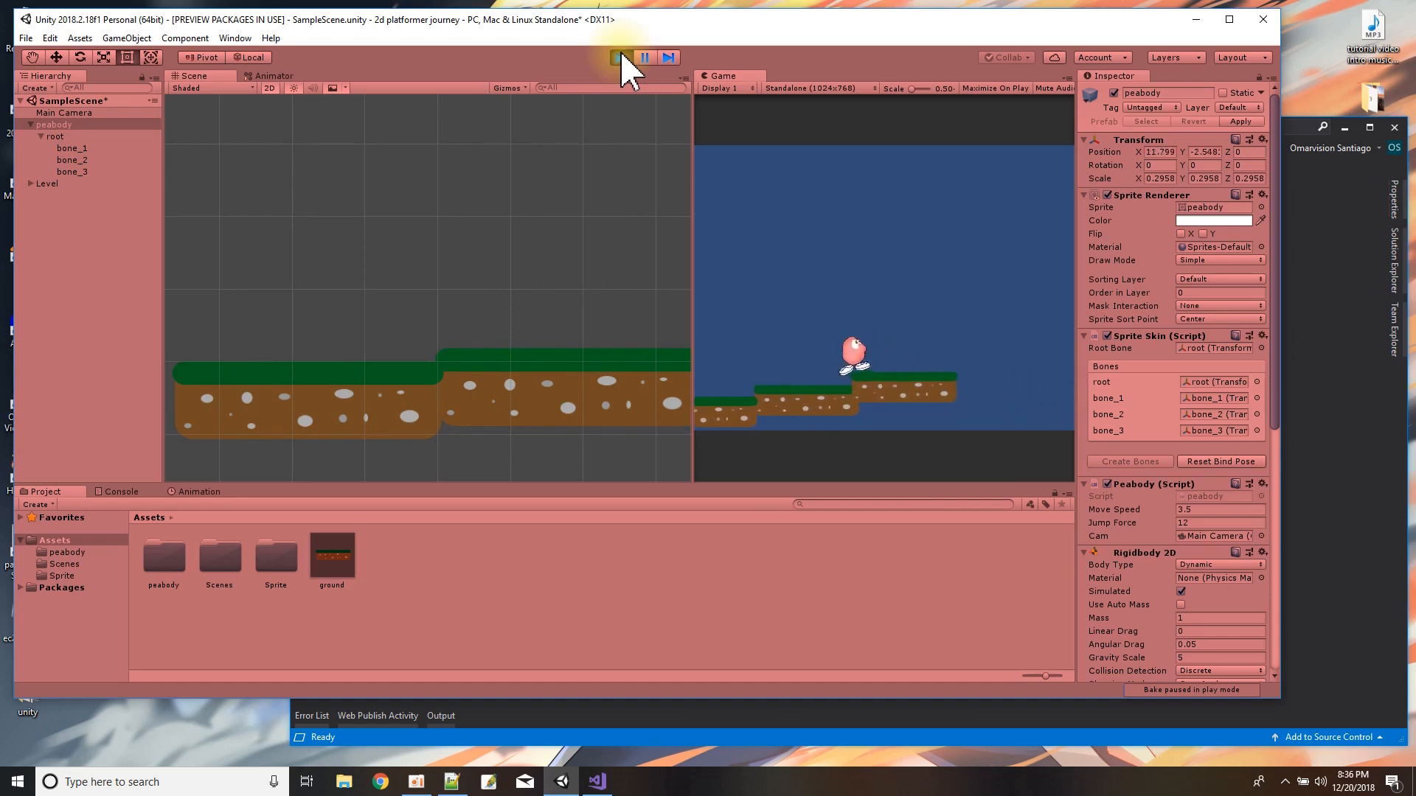
{"action": "key", "text": "Left"}
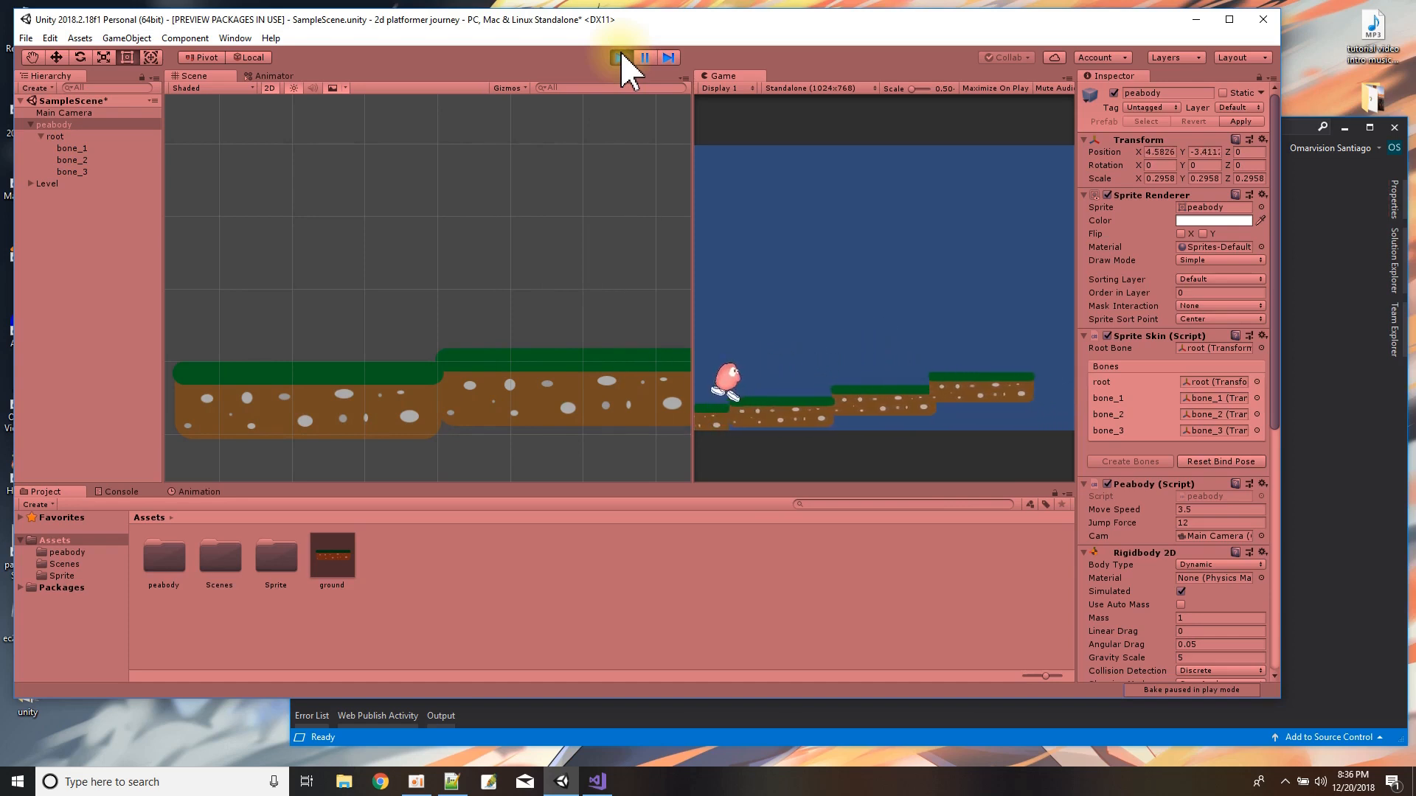
{"action": "left_click", "coordinate": [621, 57]}
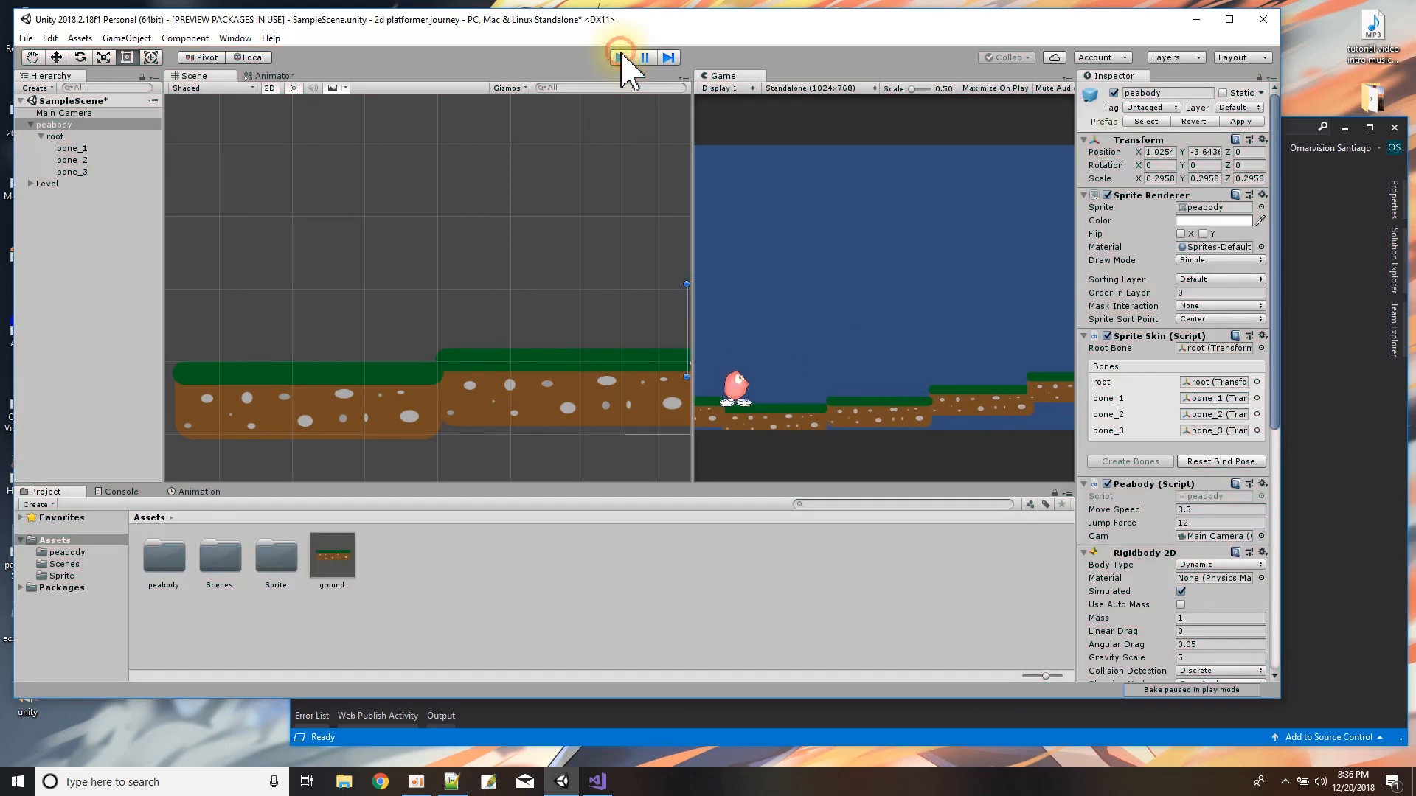
Add a Bool parameter named "move" to the peabody Animator controller.
{"action": "left_click", "coordinate": [252, 75]}
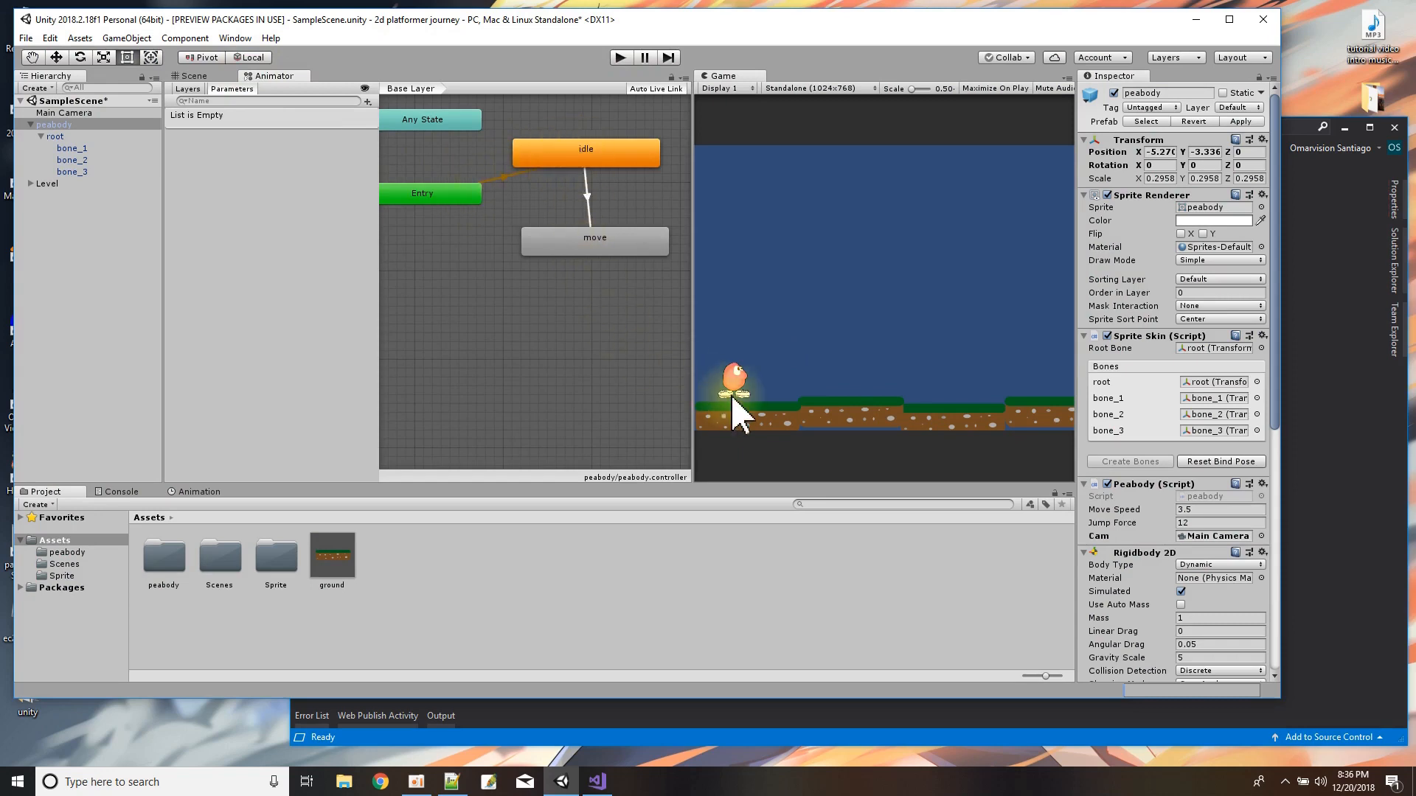
{"action": "left_click", "coordinate": [586, 197]}
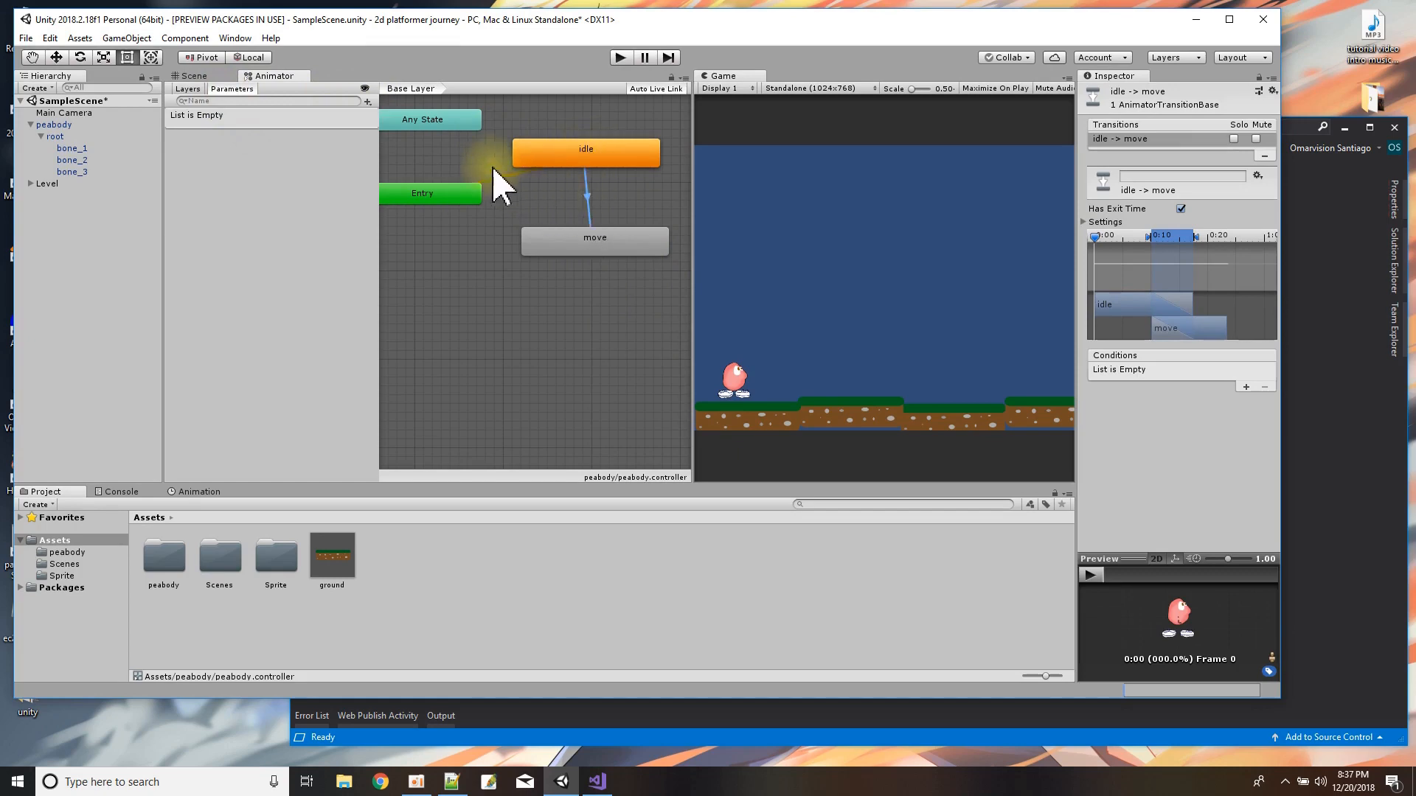
{"action": "left_click", "coordinate": [367, 101]}
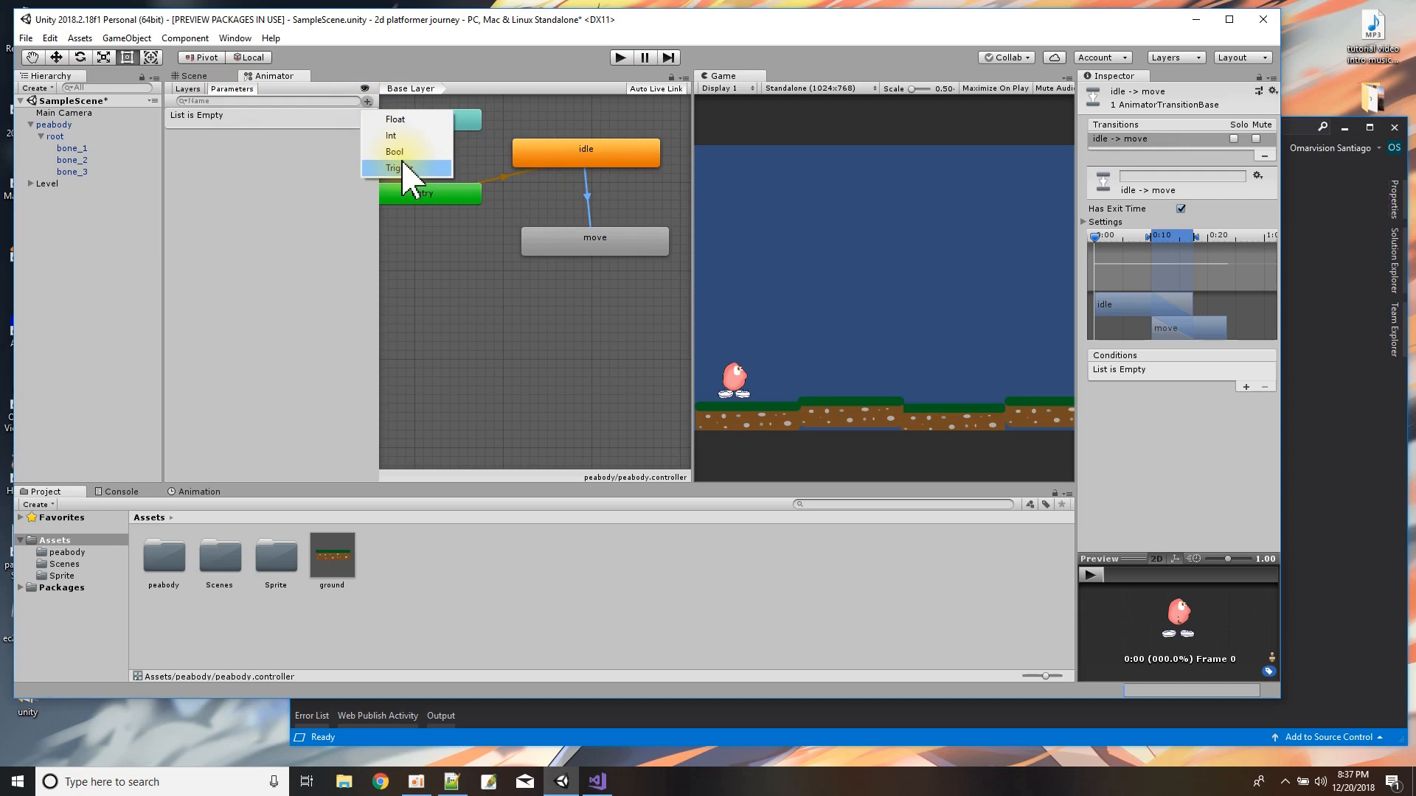
{"action": "left_click", "coordinate": [399, 152]}
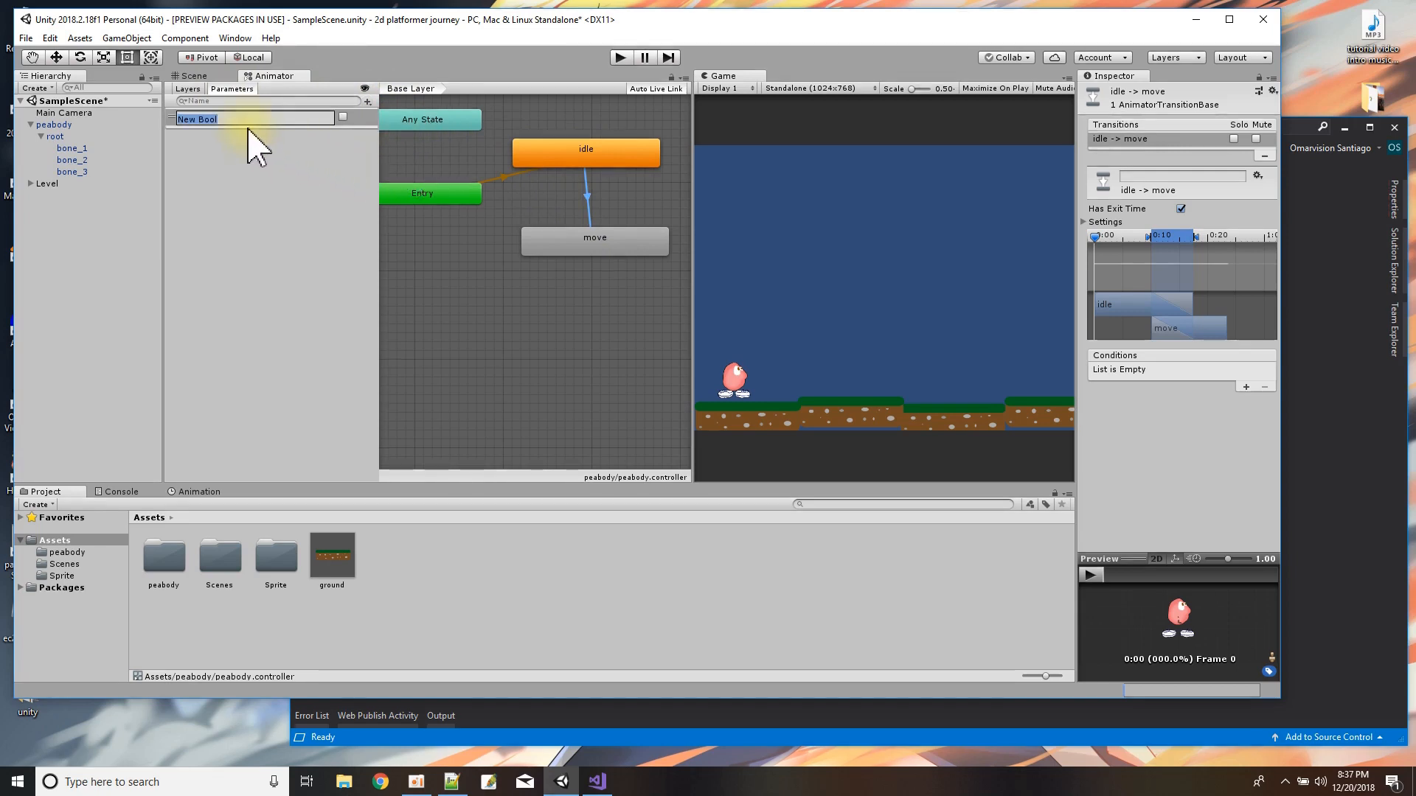
{"action": "key", "text": "Return"}
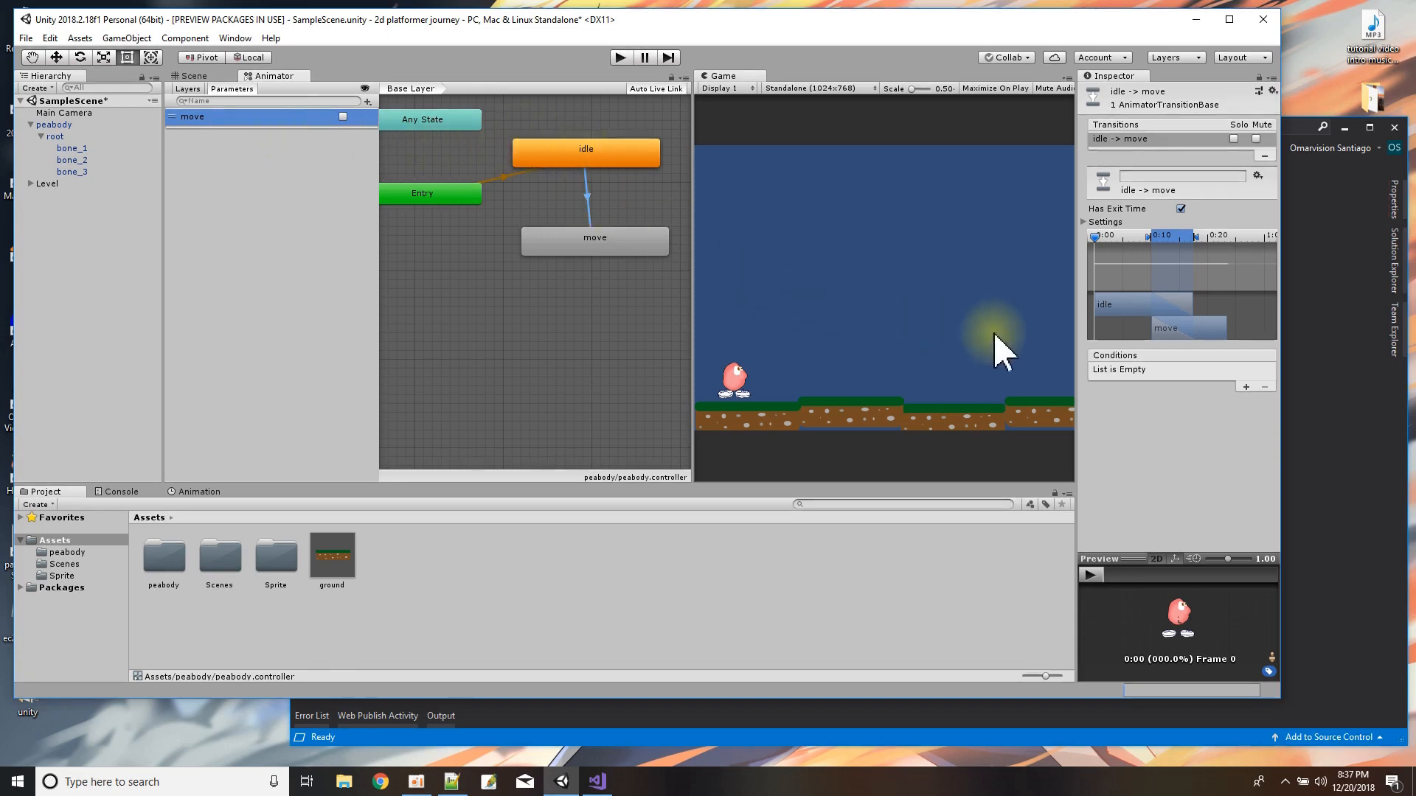
Give the idle -> move transition the condition move = true and turn off its Has Exit Time option.
{"action": "left_click", "coordinate": [1241, 388]}
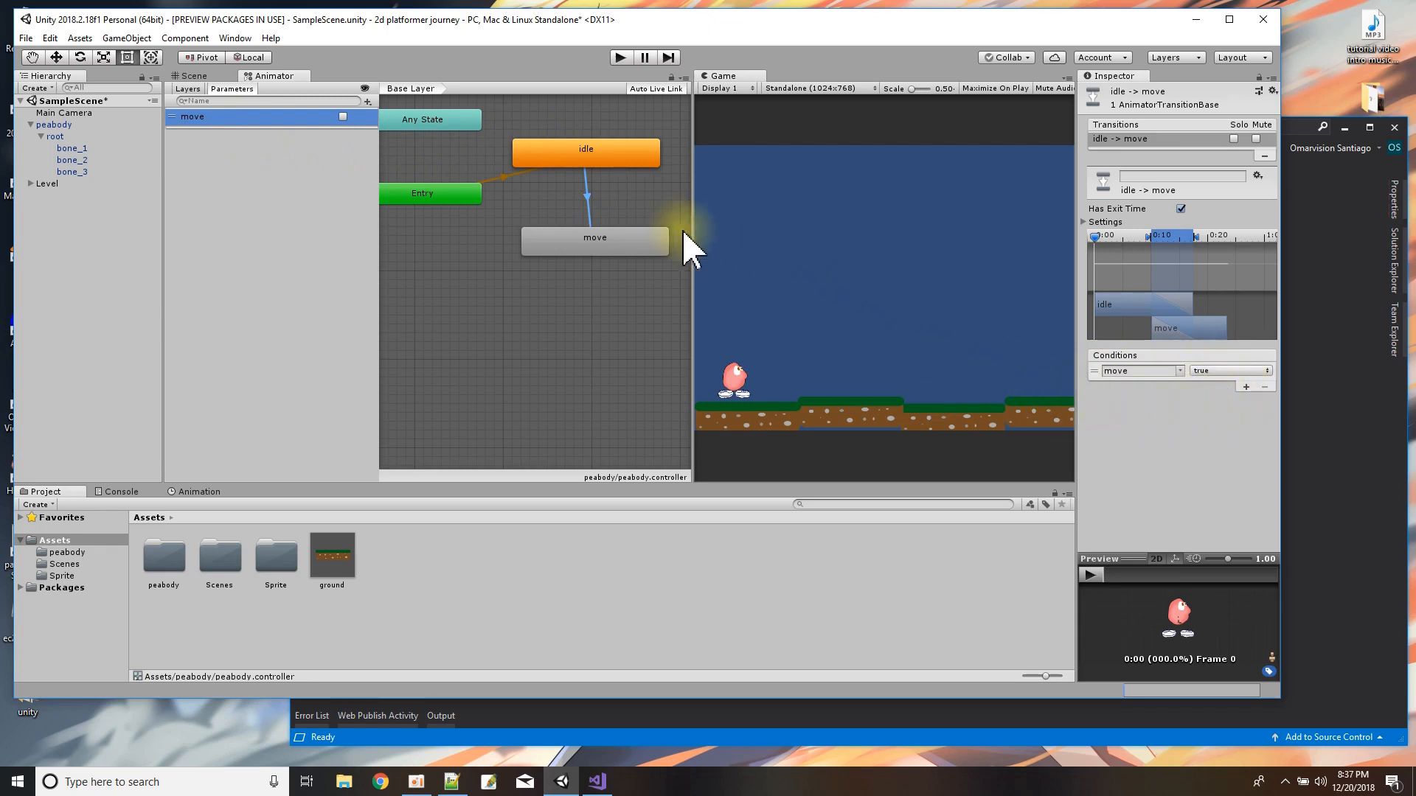
{"action": "right_click", "coordinate": [619, 241]}
{"action": "left_click", "coordinate": [587, 200]}
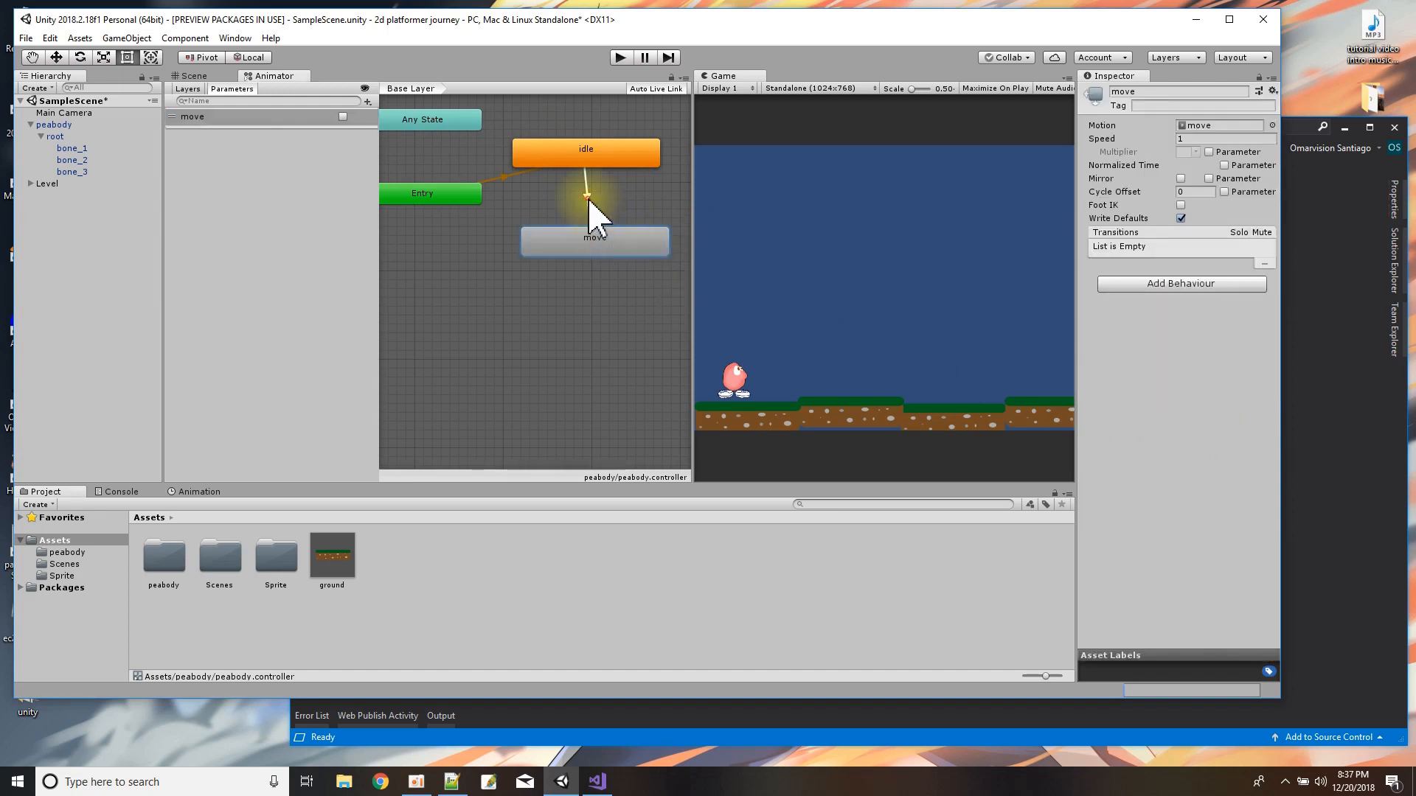
{"action": "left_click", "coordinate": [587, 198]}
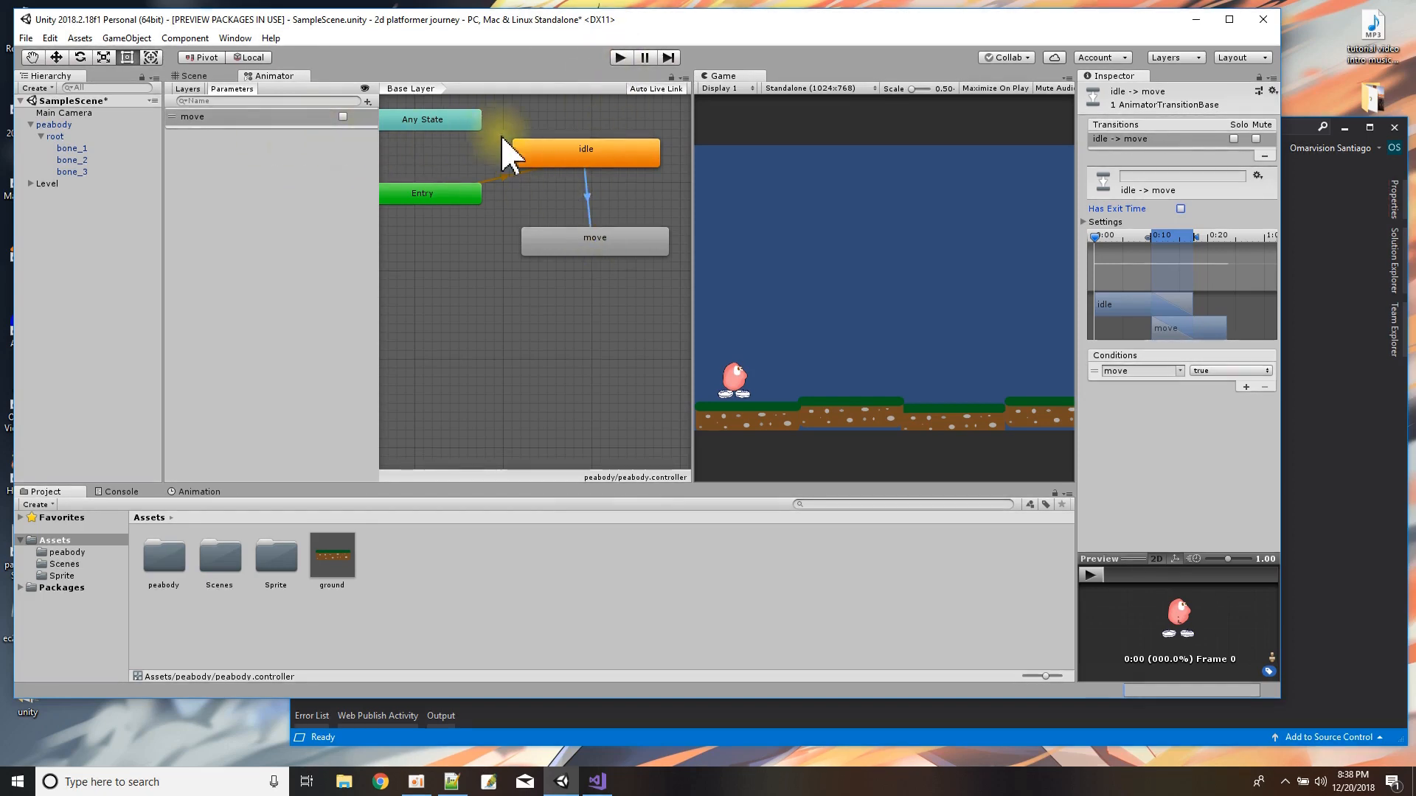
Create a transition from the move state back to the idle state.
{"action": "left_click", "coordinate": [606, 242]}
{"action": "right_click", "coordinate": [618, 240]}
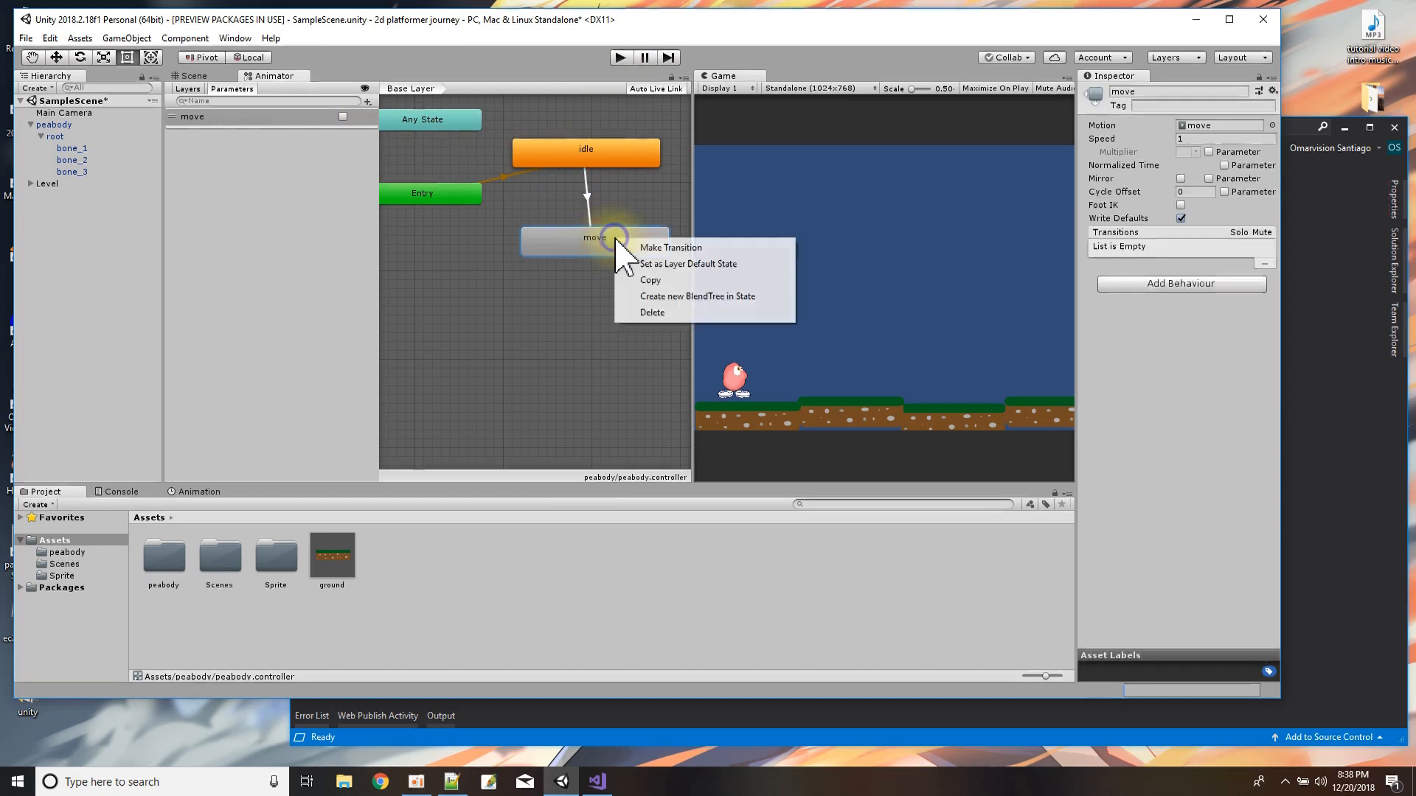
{"action": "left_click", "coordinate": [636, 245]}
{"action": "left_click", "coordinate": [616, 163]}
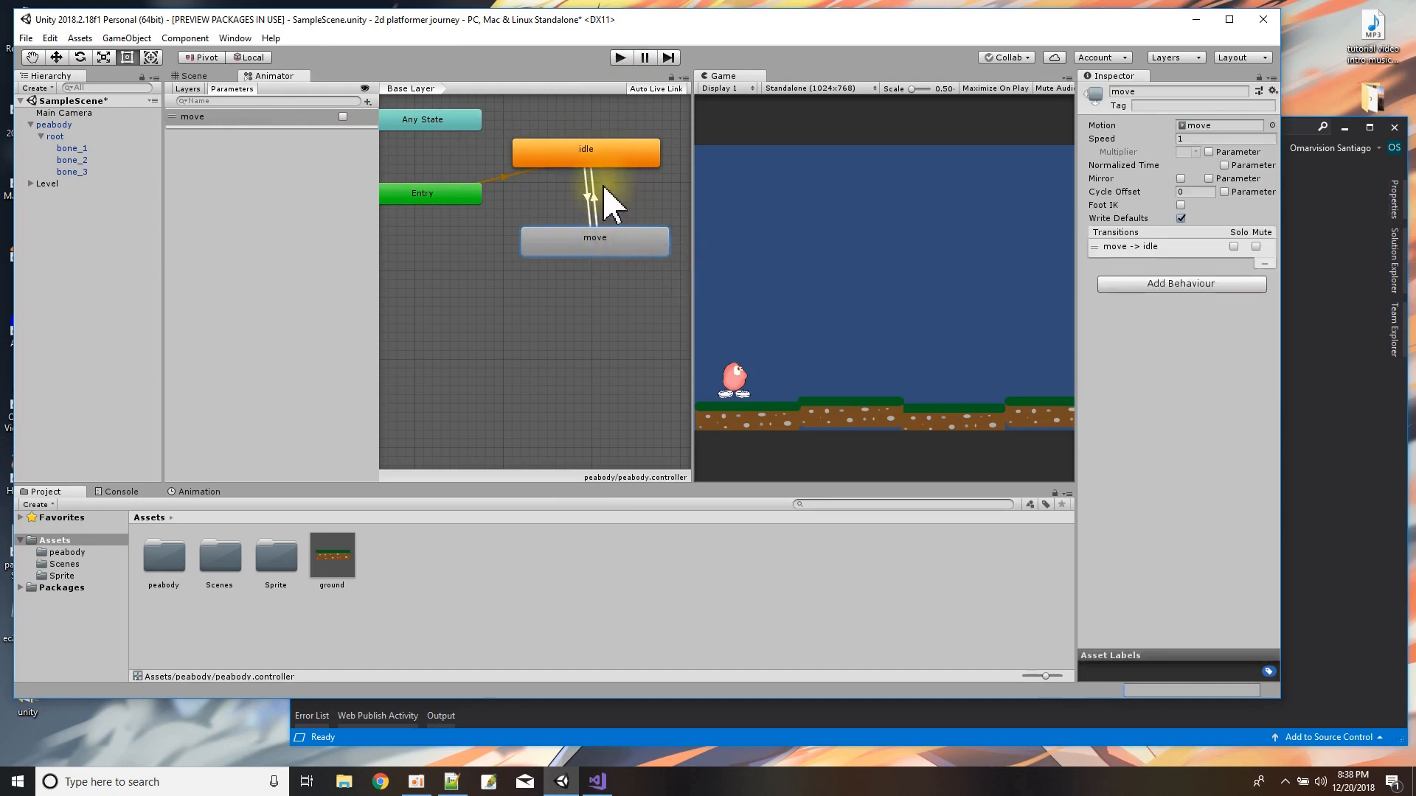
Give the move -> idle transition the condition move = false and turn off its Has Exit Time option.
{"action": "left_click", "coordinate": [593, 205]}
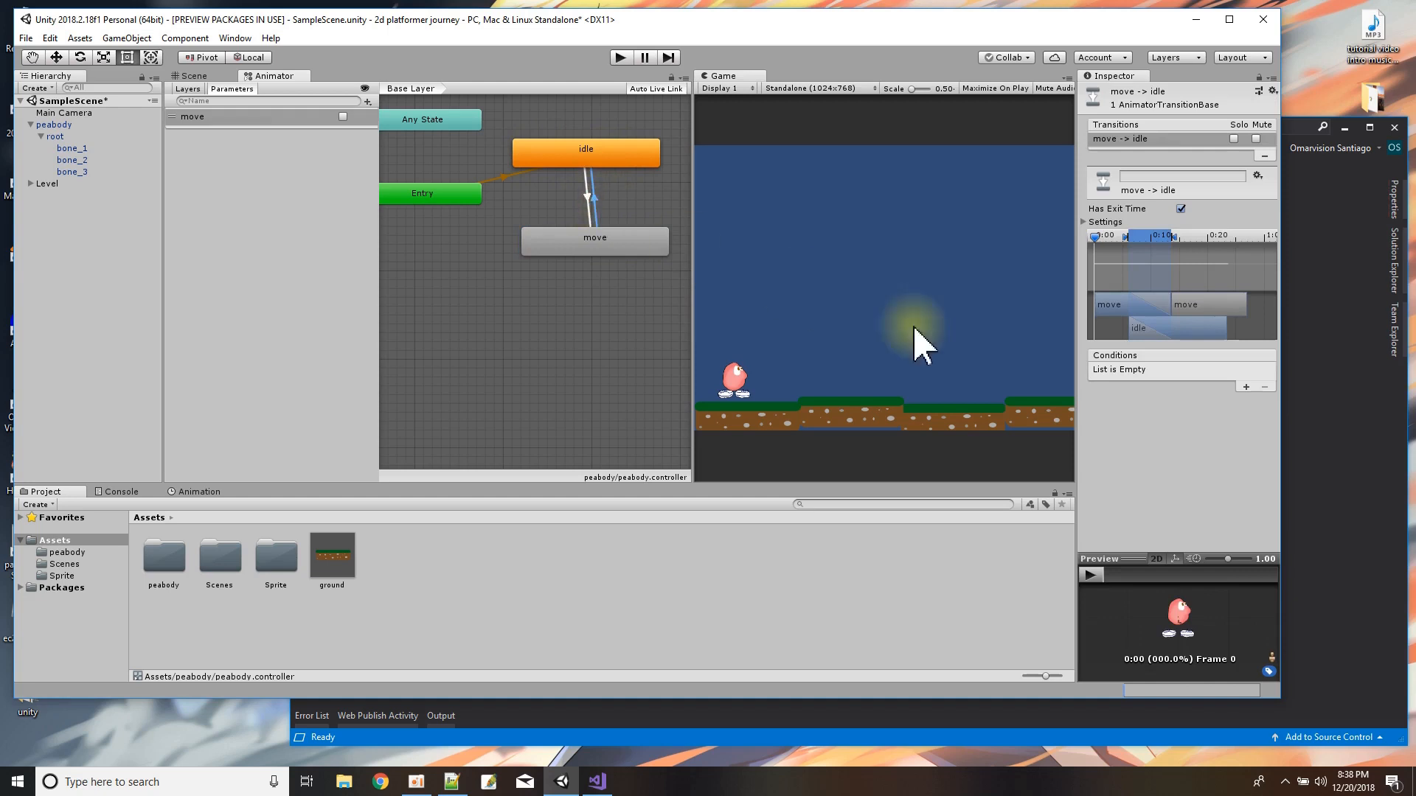
{"action": "left_click", "coordinate": [1245, 386]}
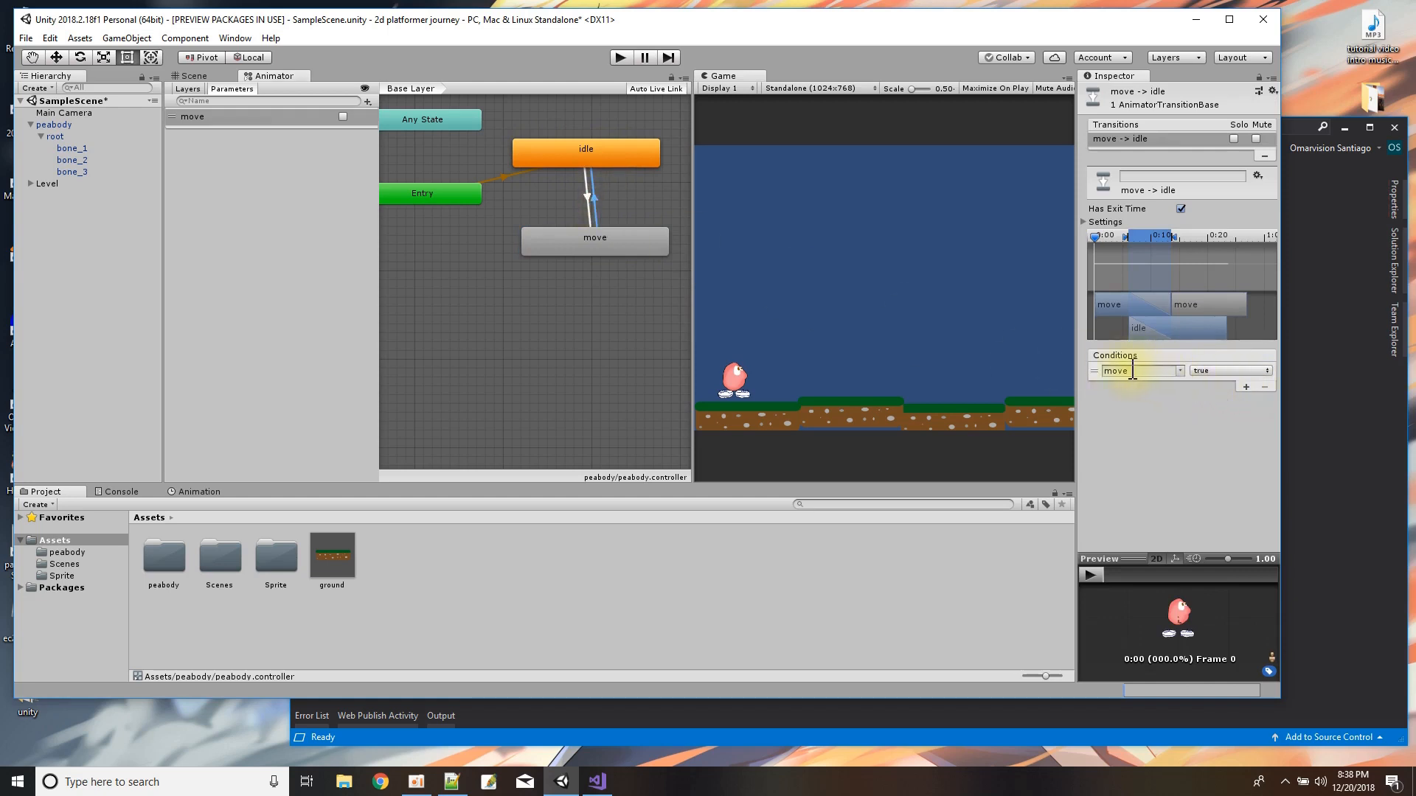
{"action": "left_click", "coordinate": [1203, 372]}
{"action": "left_click", "coordinate": [1218, 404]}
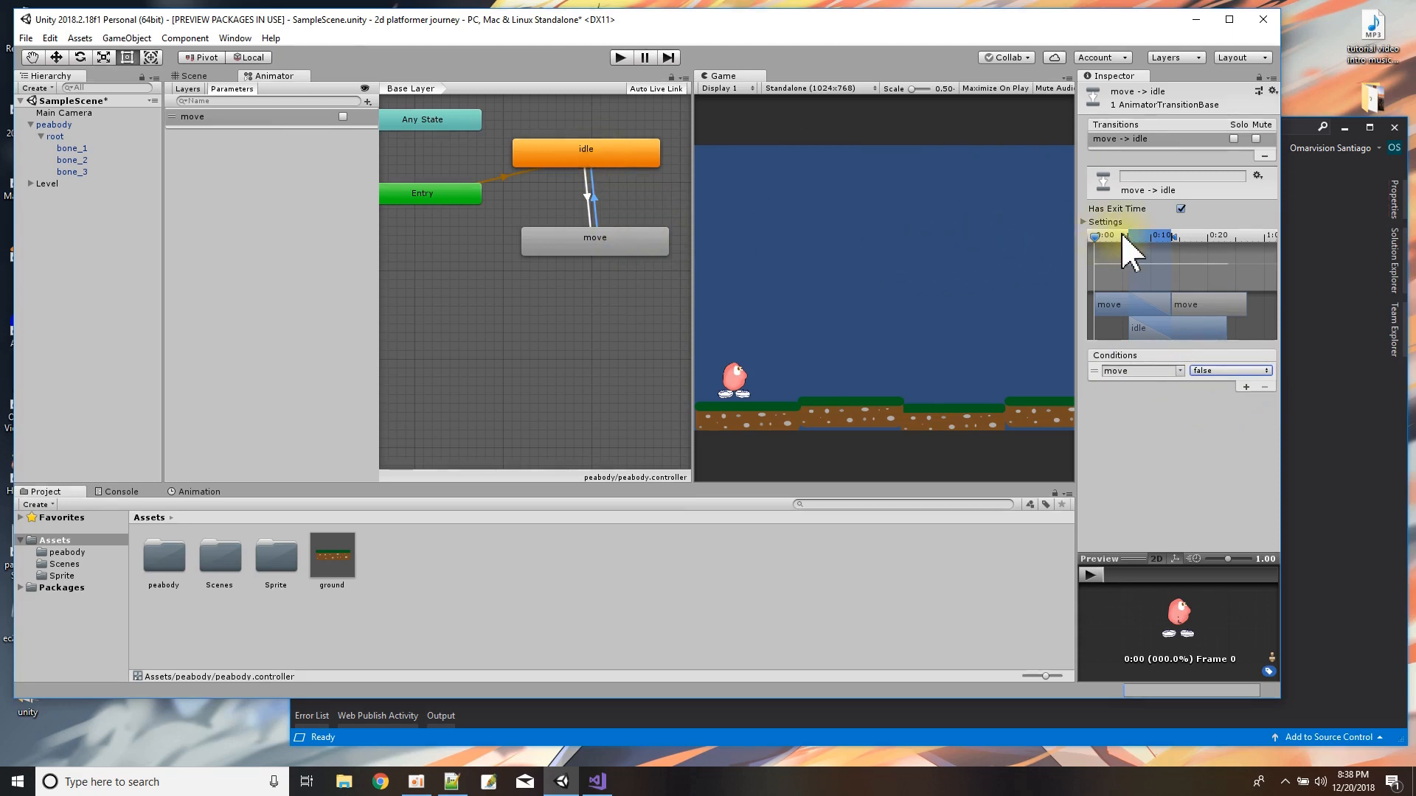
{"action": "left_click", "coordinate": [1180, 209]}
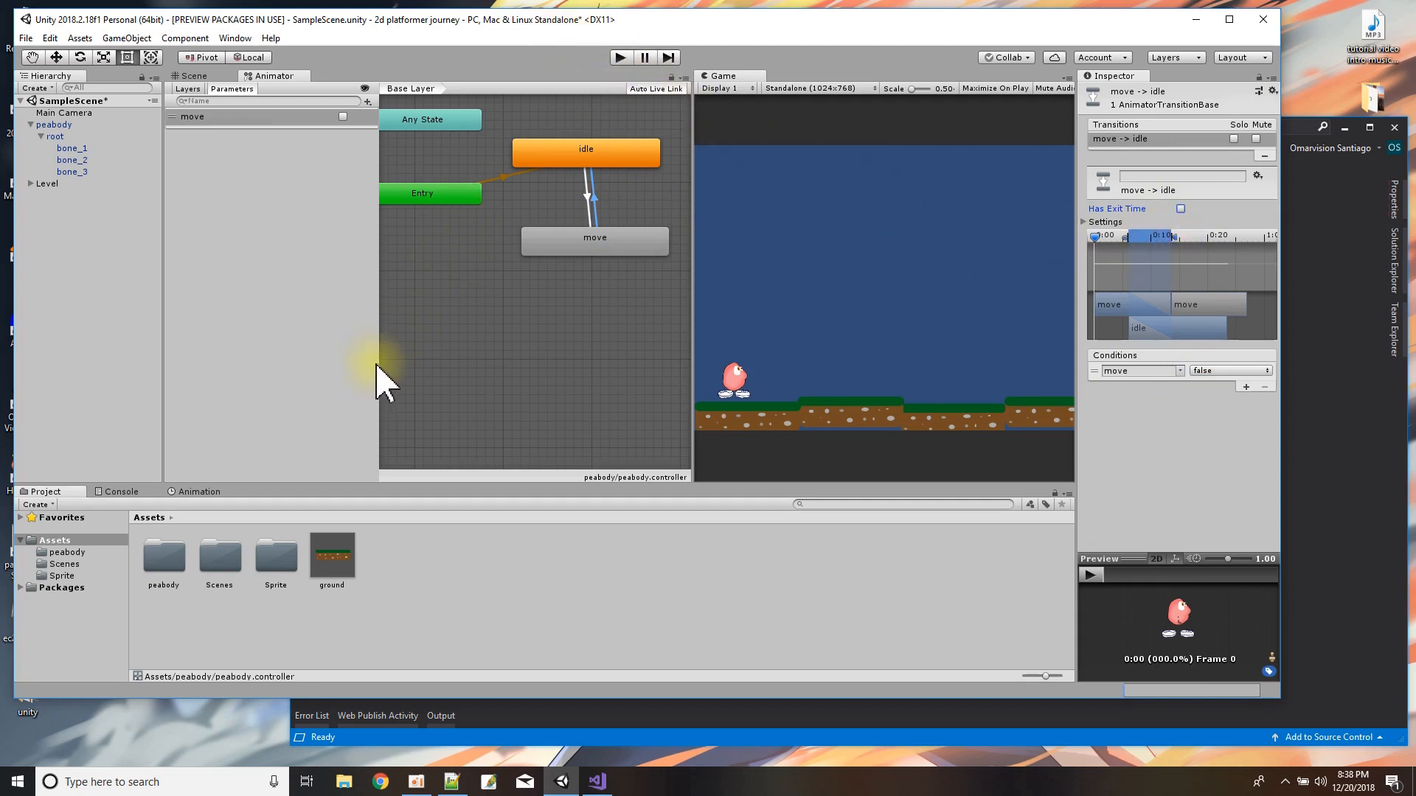
Test both transitions in Play mode by toggling the move parameter on and off, then exit Play mode.
{"action": "left_click_drag", "start_coordinate": [380, 364], "coordinate": [179, 379]}
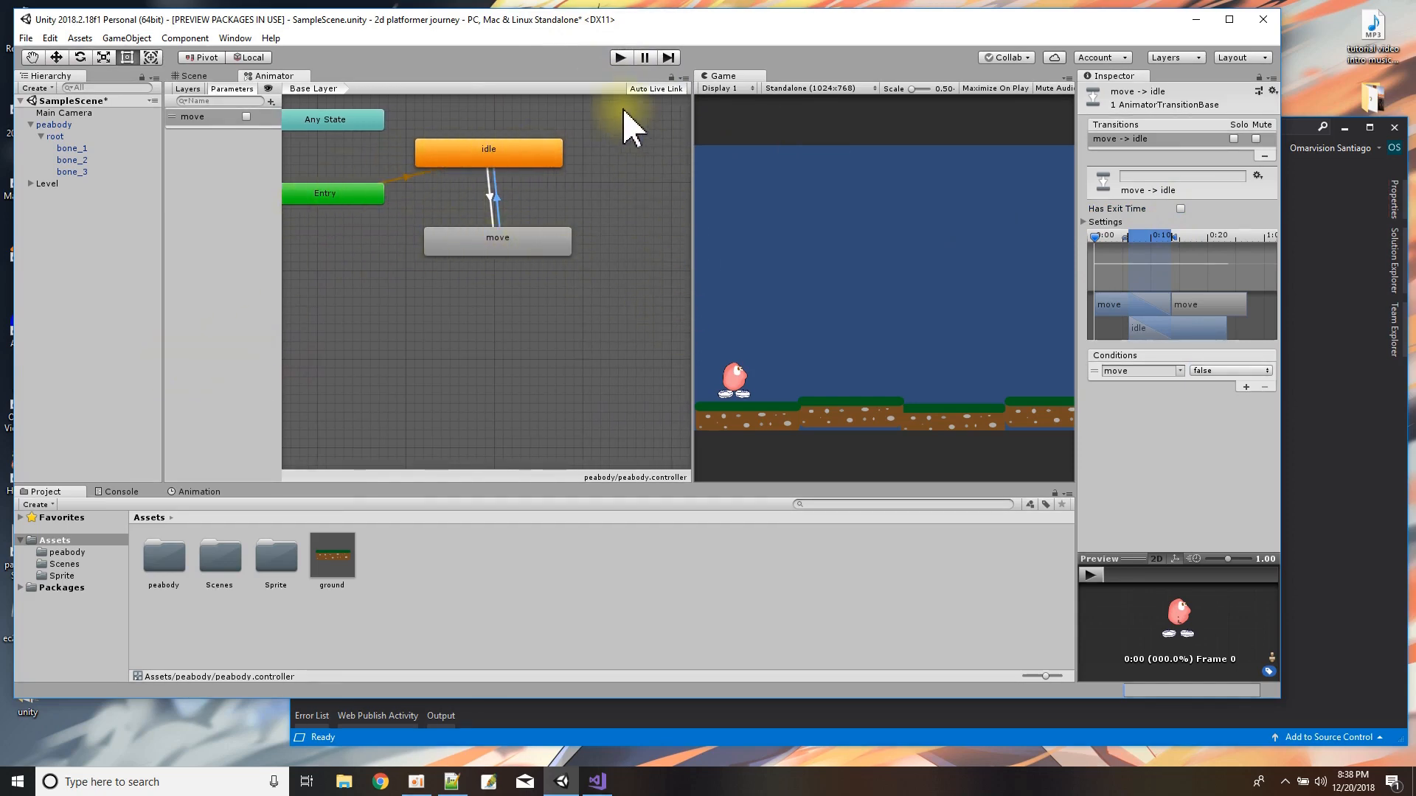
{"action": "left_click", "coordinate": [620, 58]}
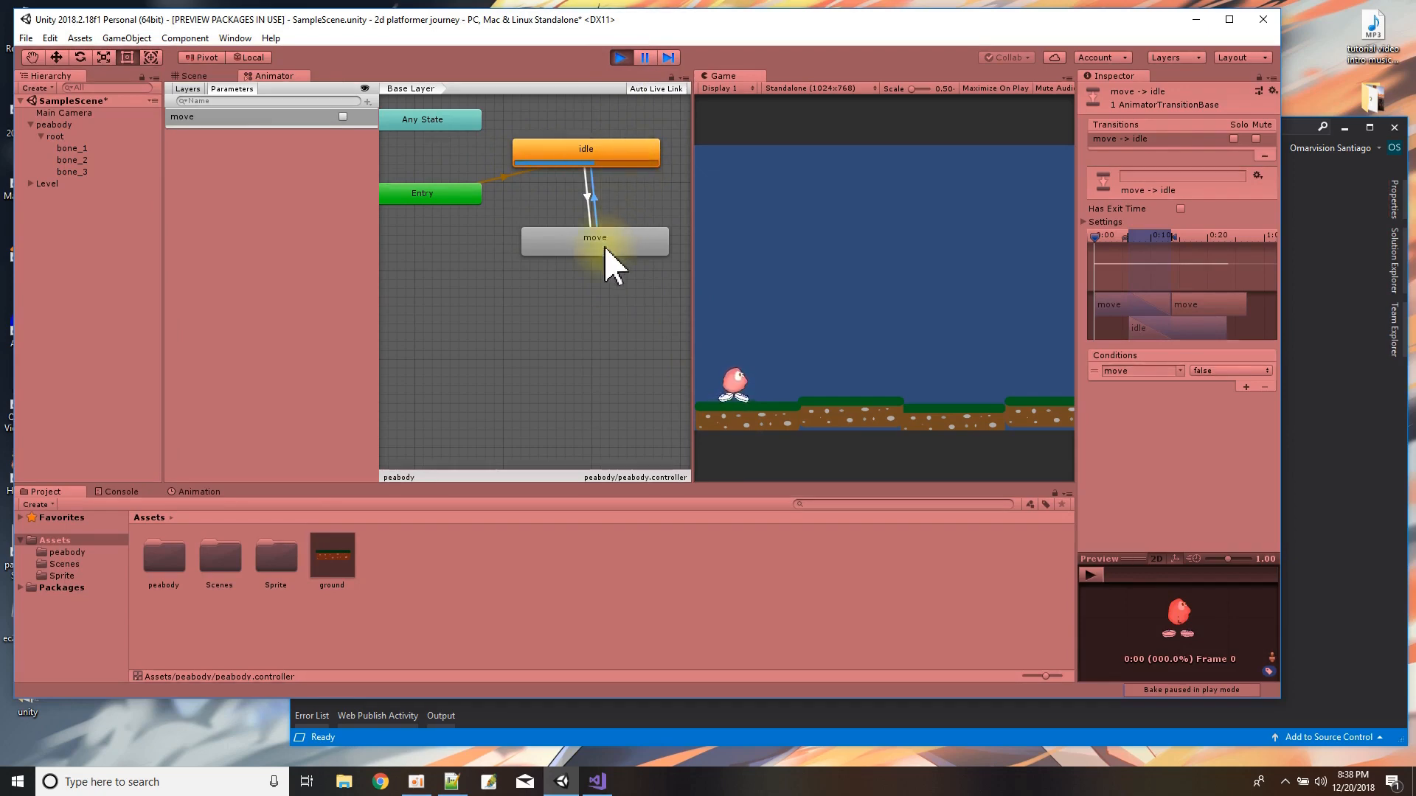
{"action": "left_click", "coordinate": [343, 116]}
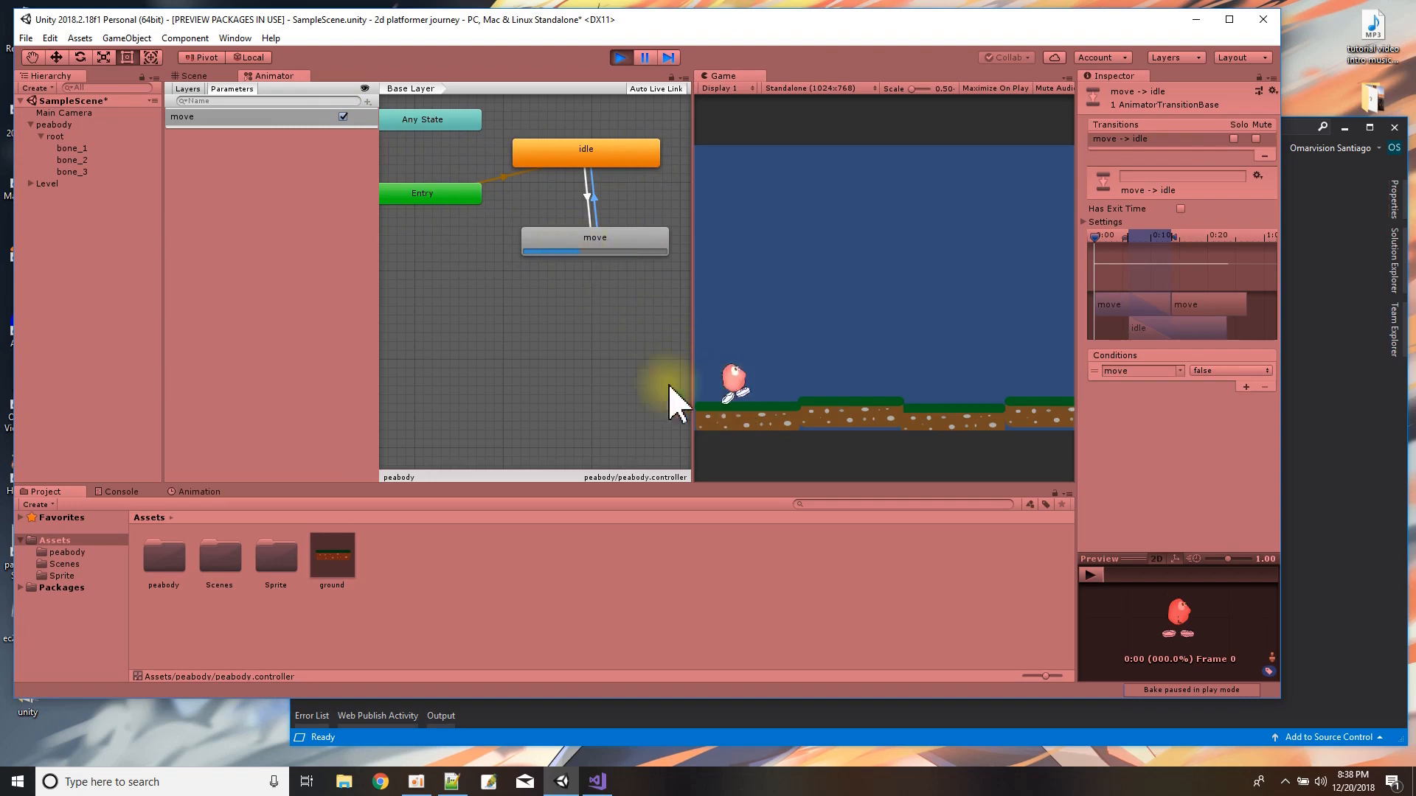
{"action": "left_click", "coordinate": [343, 116]}
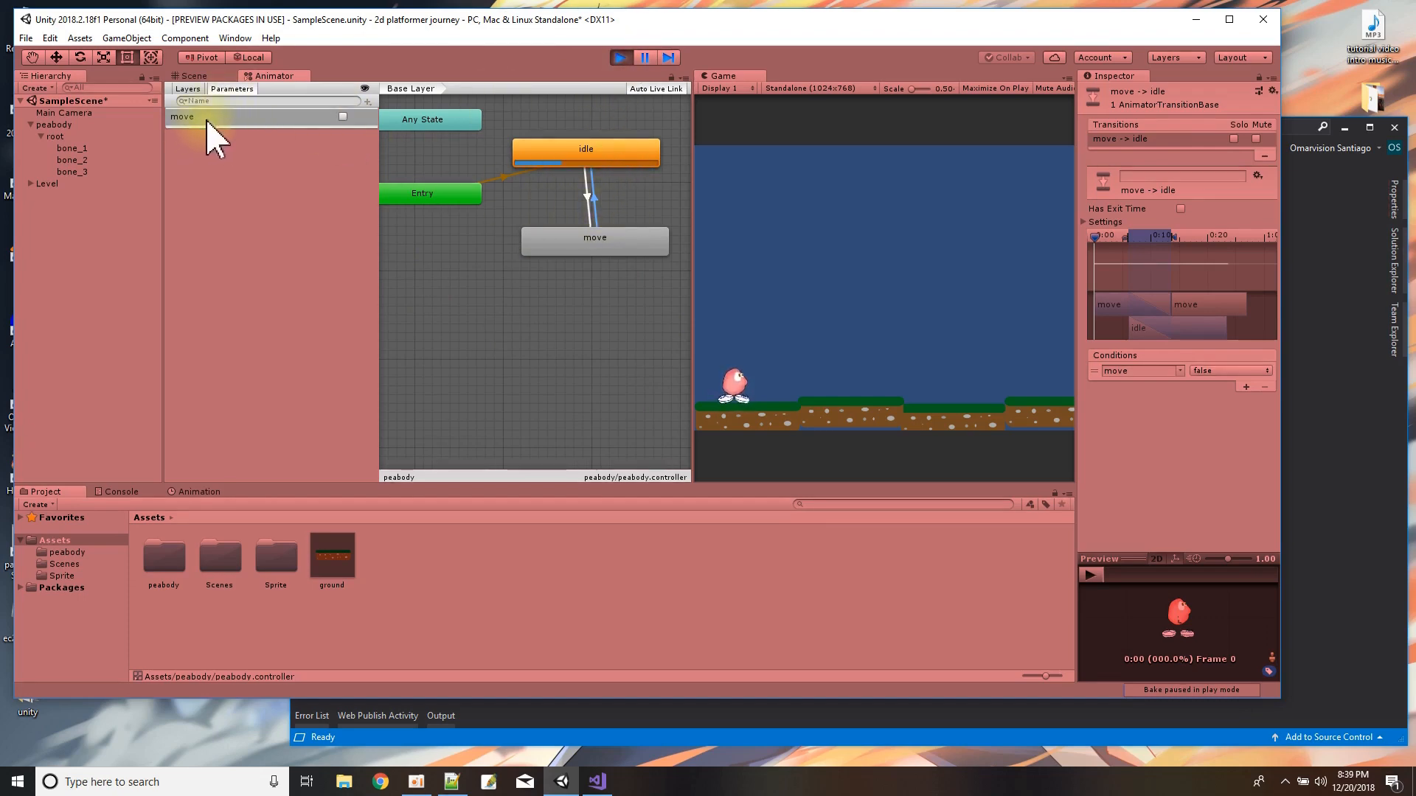
{"action": "left_click", "coordinate": [620, 58]}
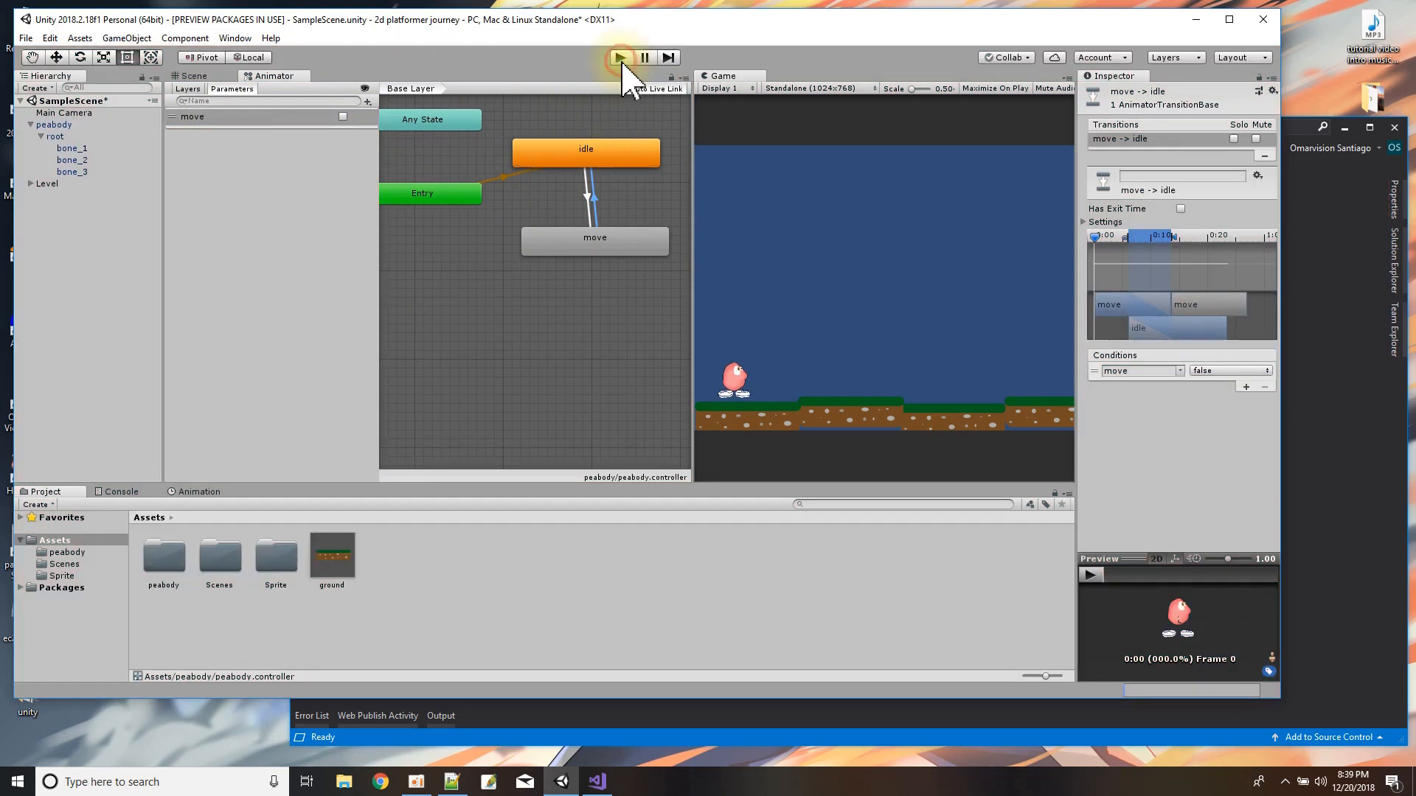
Open the peabody script in Visual Studio from the peabody object's script component and find the move control code in Update.
{"action": "left_click_drag", "start_coordinate": [380, 160], "coordinate": [211, 158]}
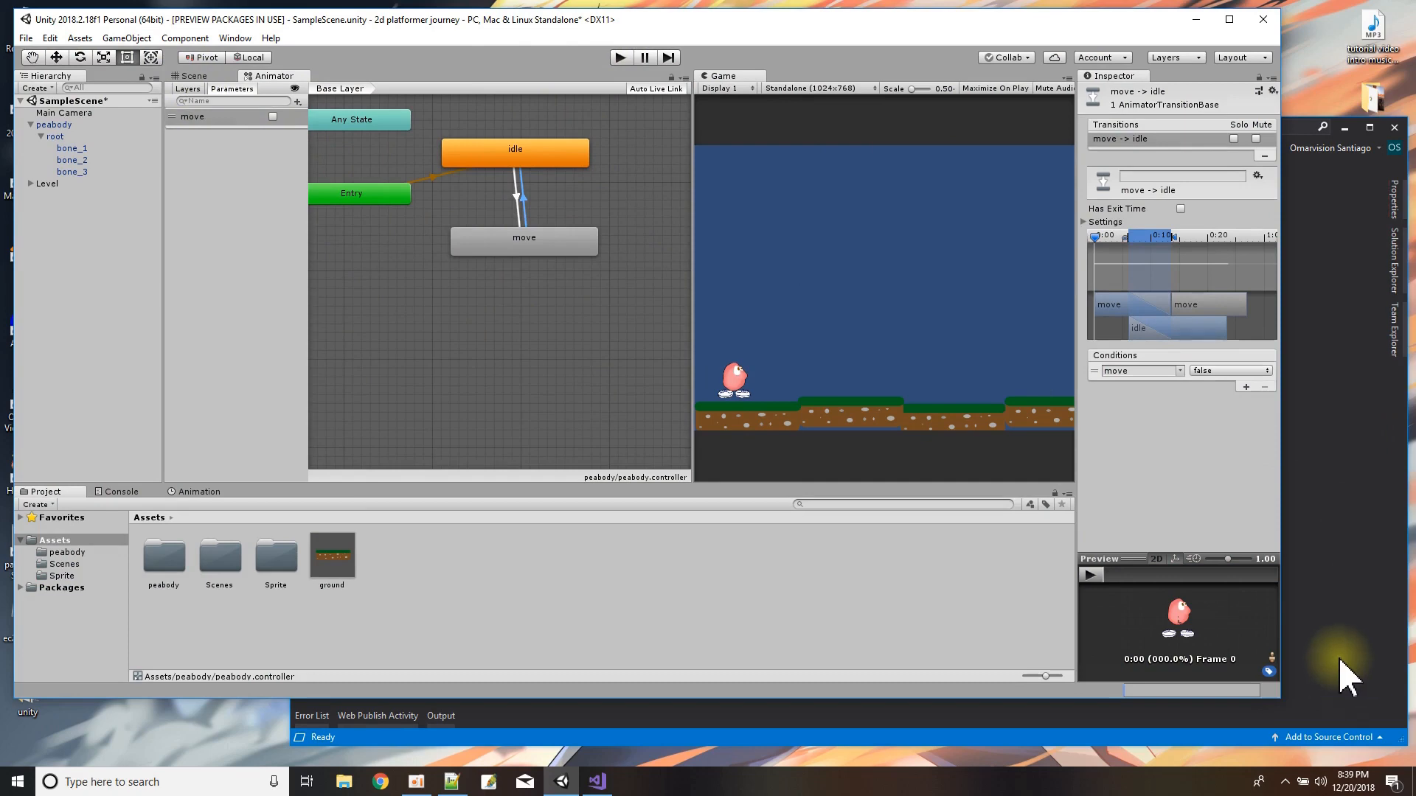
{"action": "left_click", "coordinate": [51, 124]}
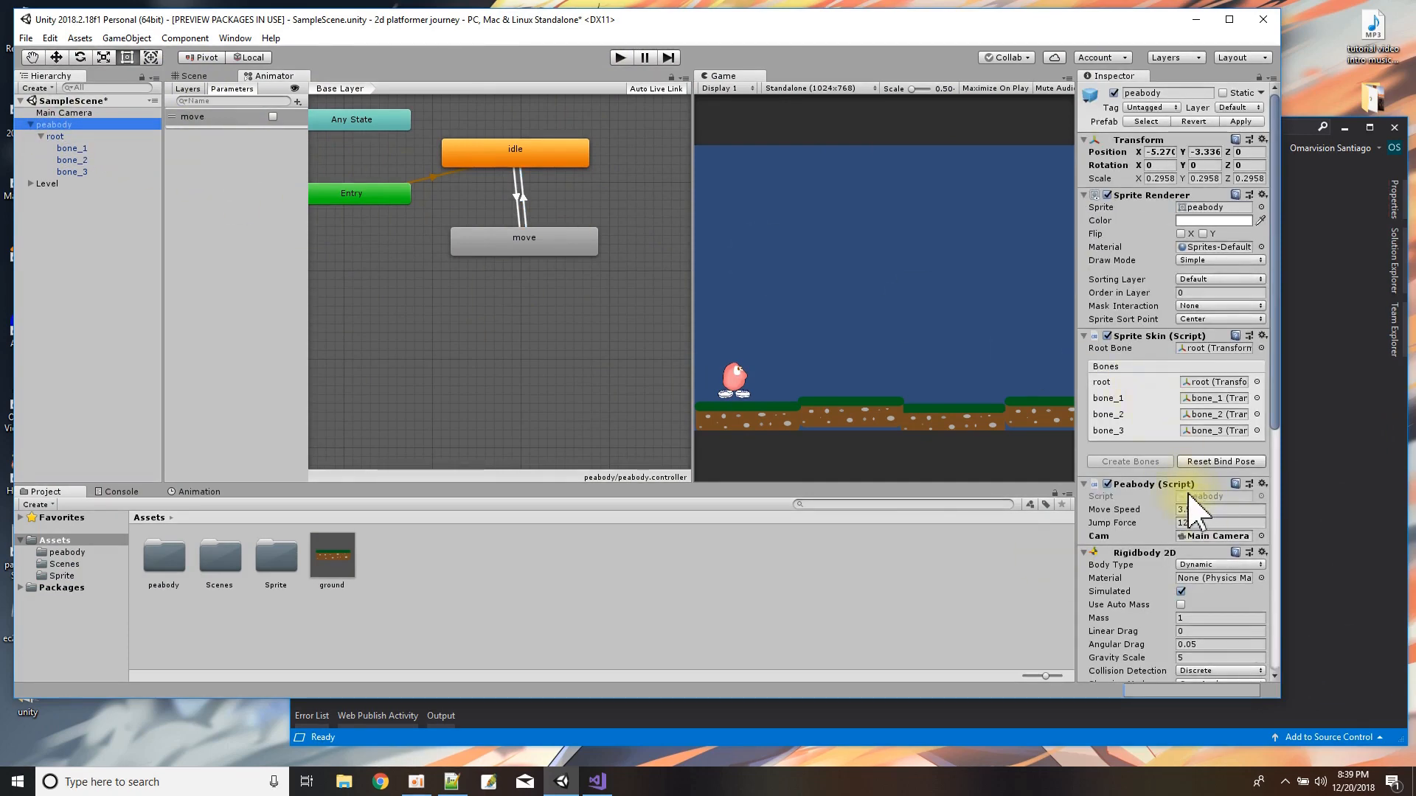
{"action": "double_click", "coordinate": [1189, 496]}
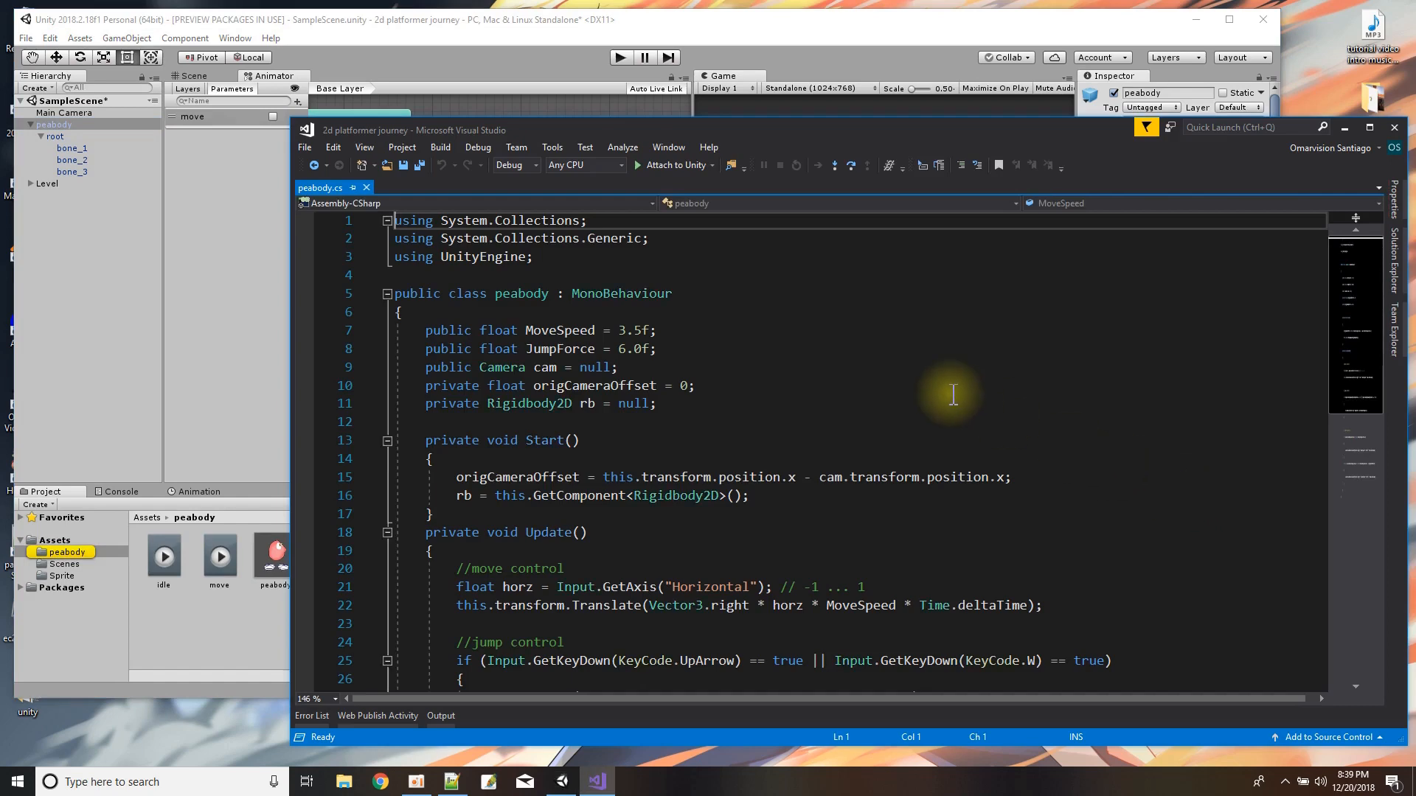
{"action": "scroll", "coordinate": [943, 388], "scroll_direction": "down", "scroll_amount": 4}
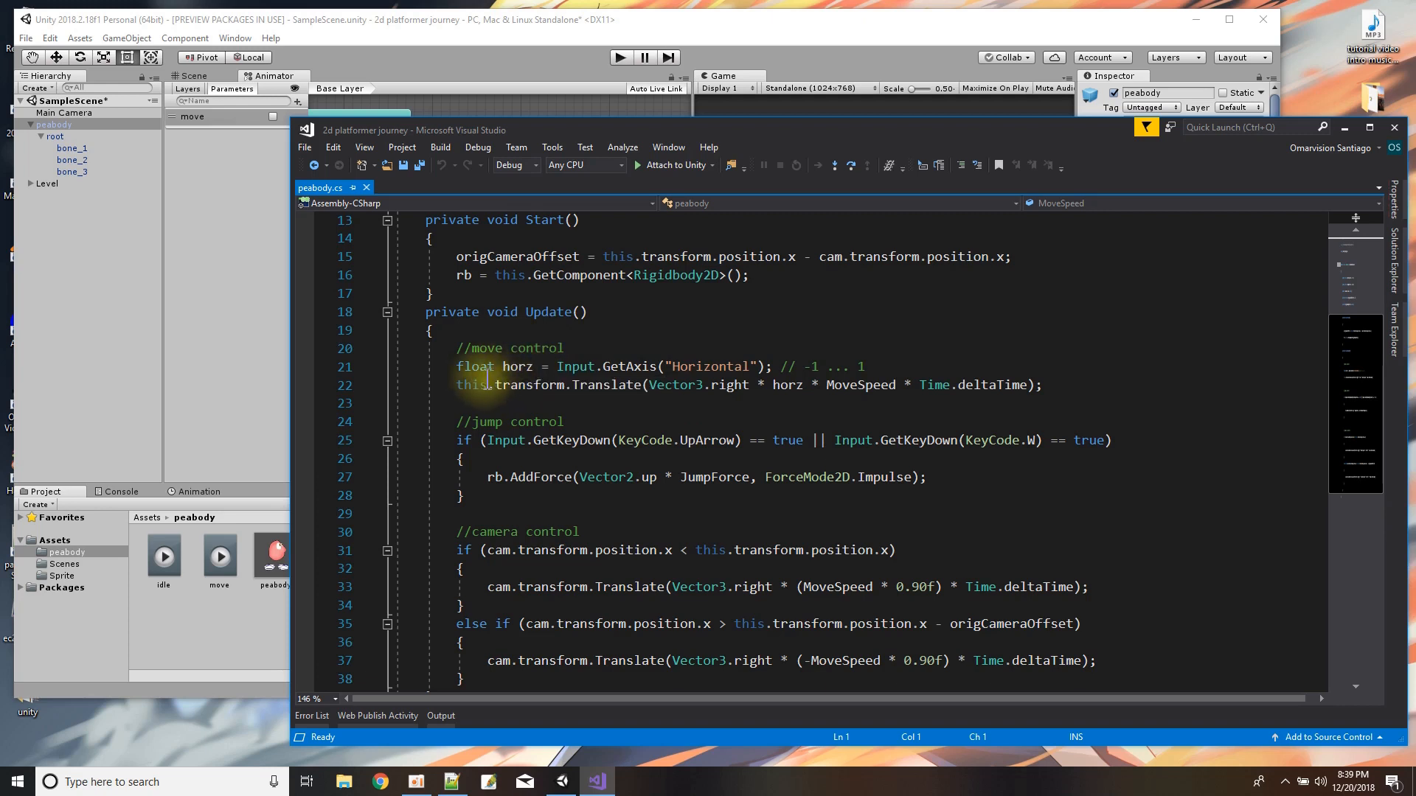
Below the Translate line in Update(), add an empty block "if (Mathf.Abs(horz) > 0.1f) { }".
{"action": "left_click", "coordinate": [457, 384]}
{"action": "left_click_drag", "start_coordinate": [457, 385], "coordinate": [1051, 385]}
{"action": "left_click", "coordinate": [1054, 385]}
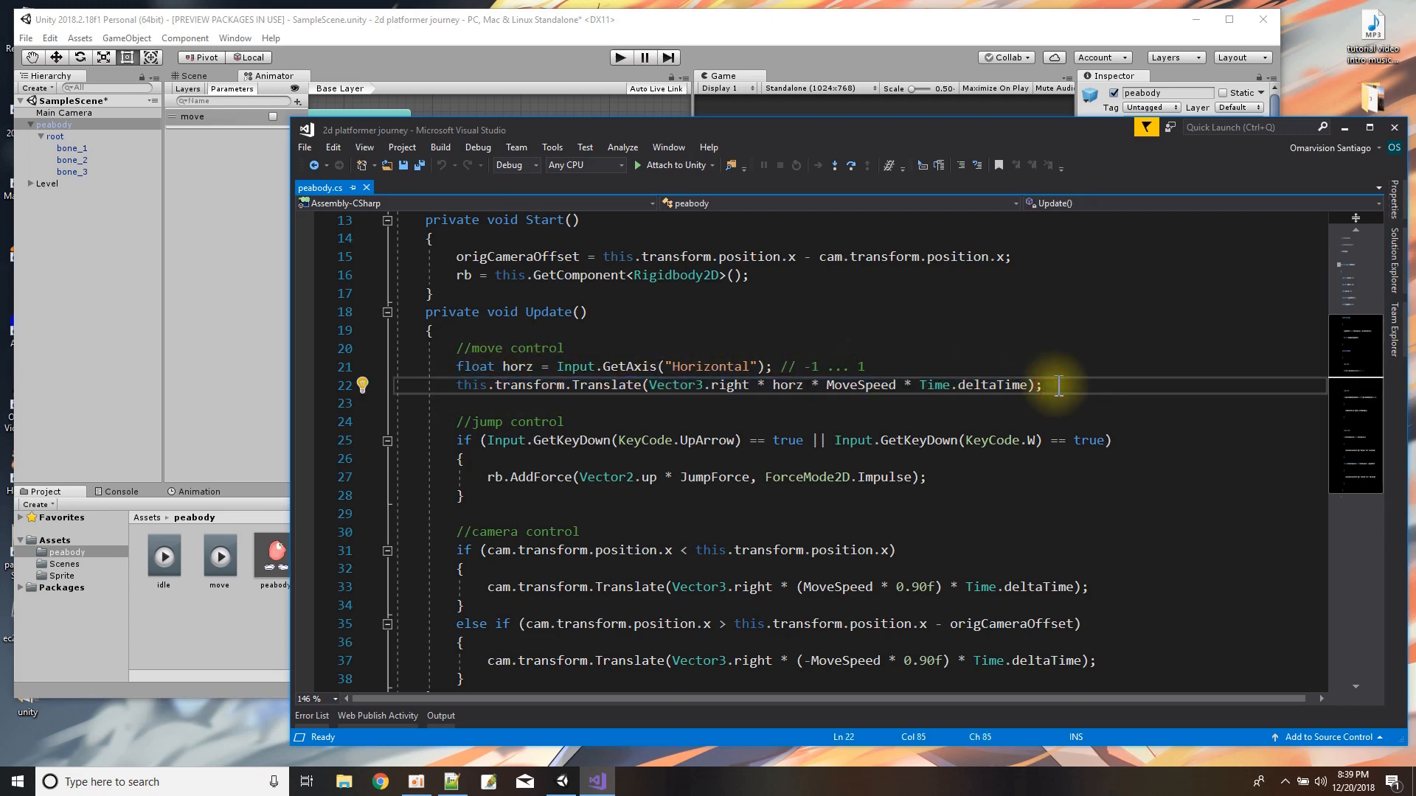
{"action": "key", "text": "Return"}
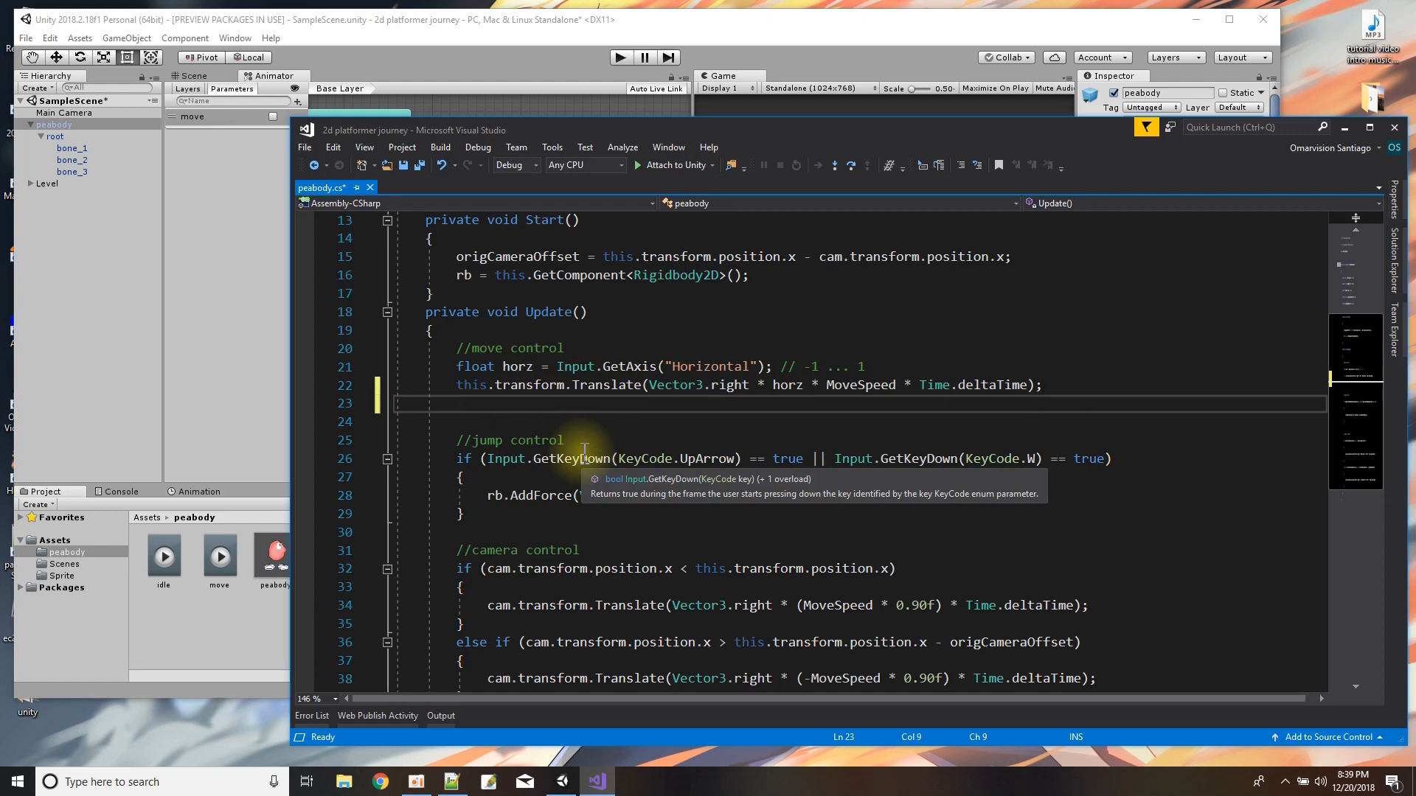
{"action": "type", "text": "if (Mathf.Abs"}
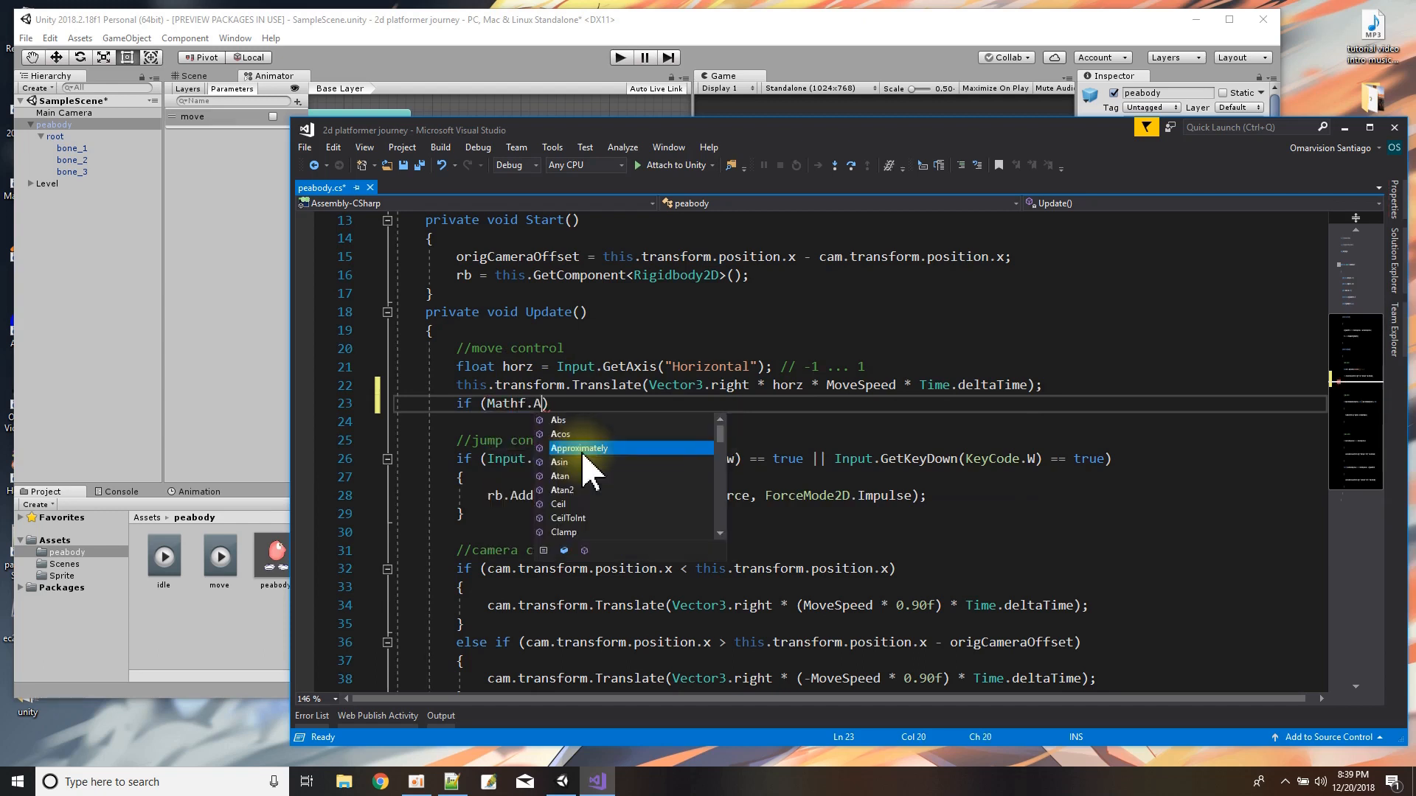
{"action": "type", "text": "("}
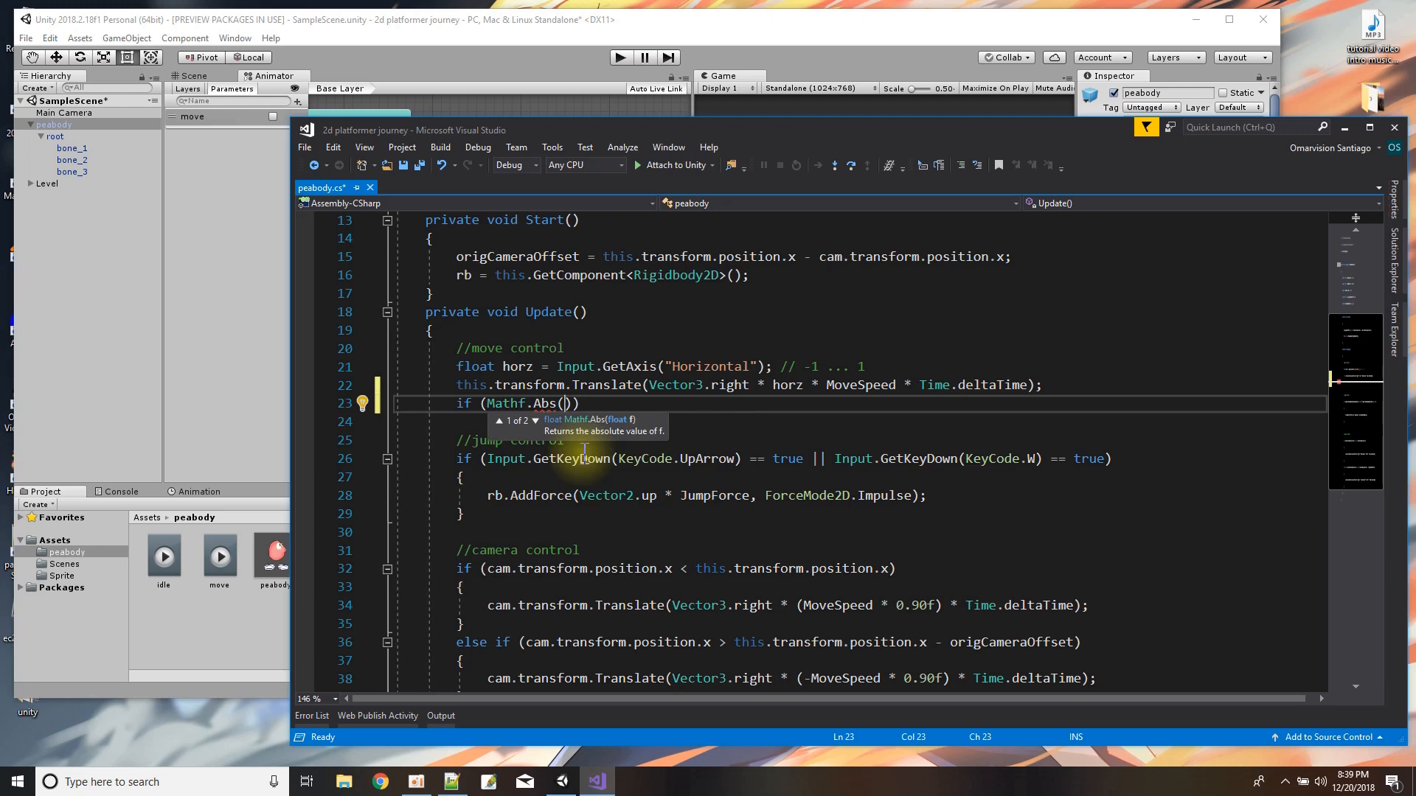
{"action": "type", "text": "horz)"}
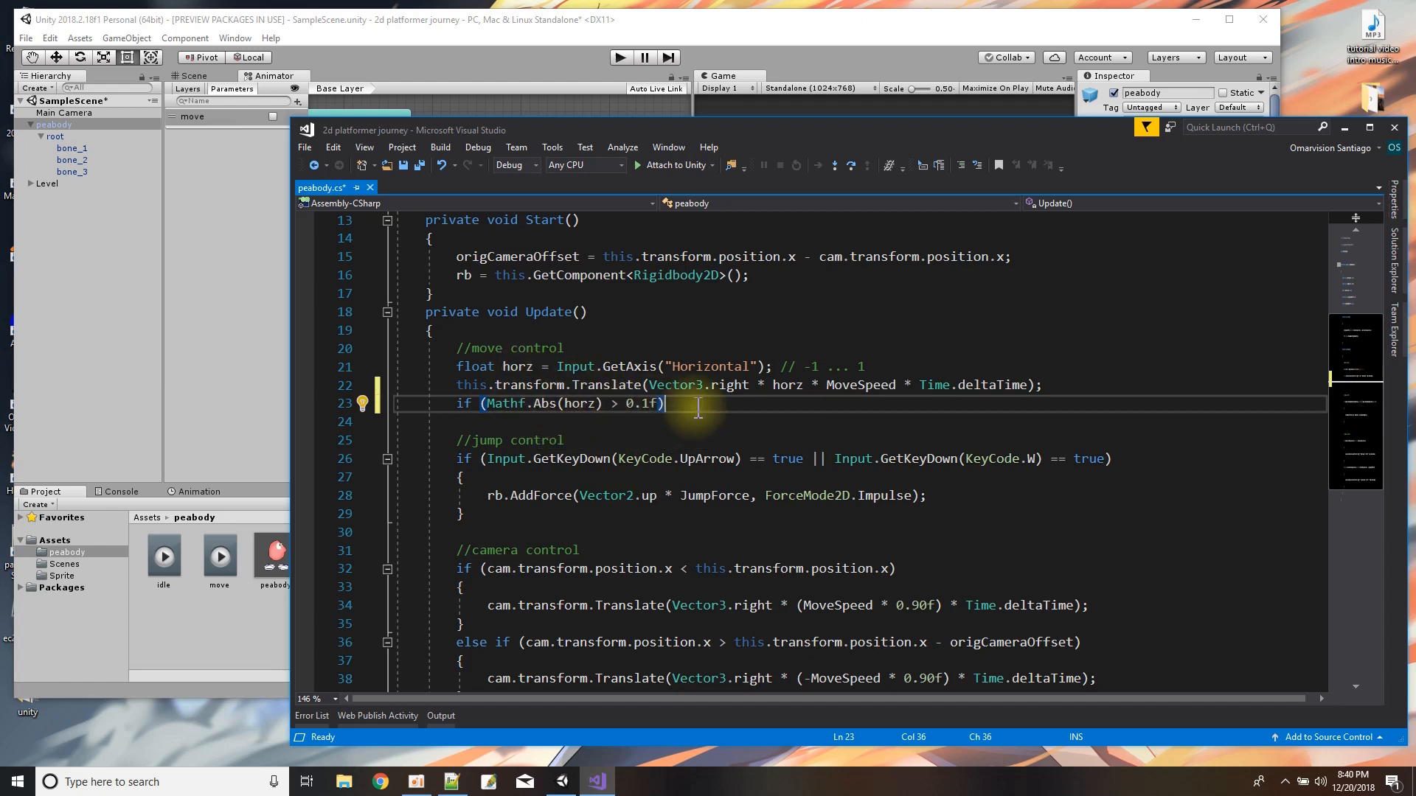
{"action": "key", "text": "Return"}
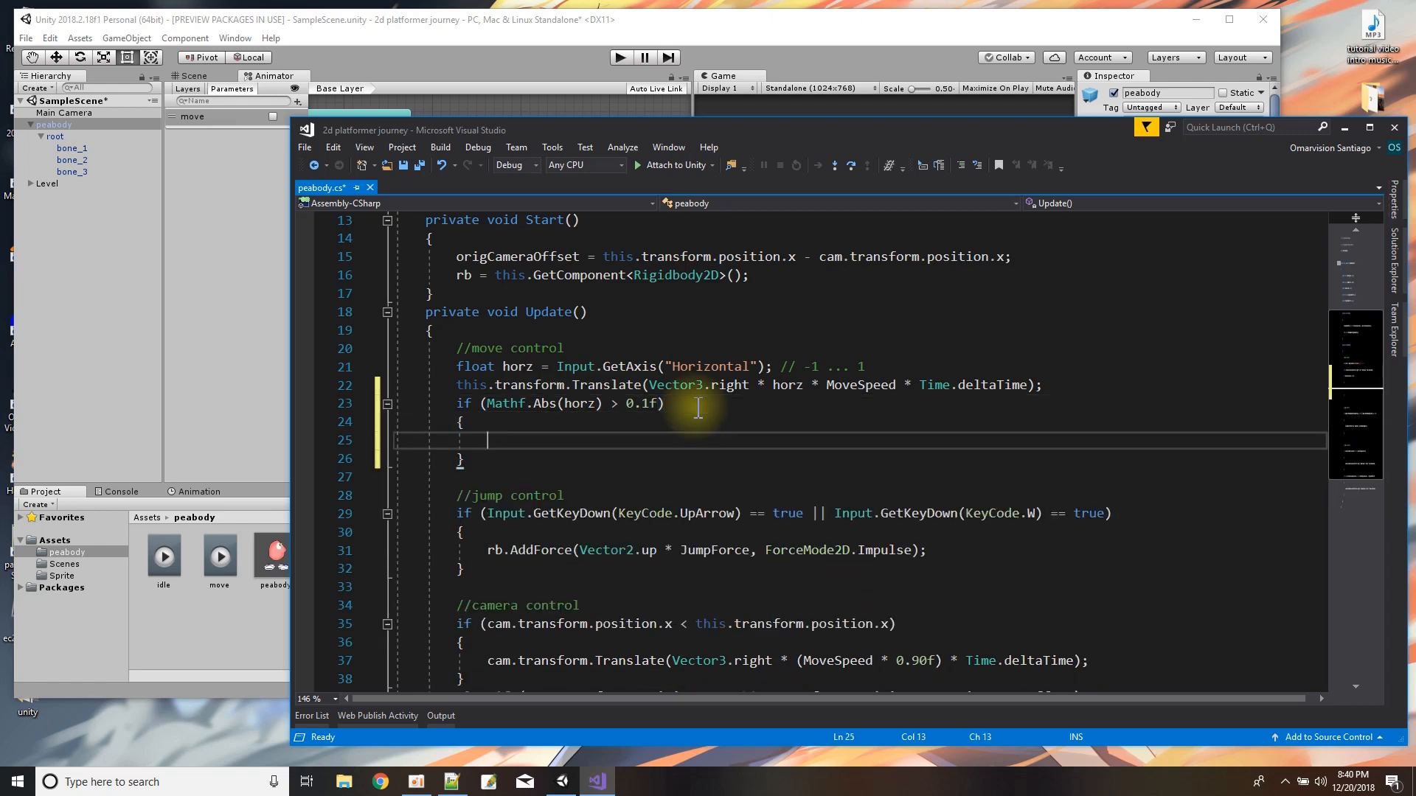
{"action": "scroll", "coordinate": [538, 412], "scroll_direction": "up", "scroll_amount": 4}
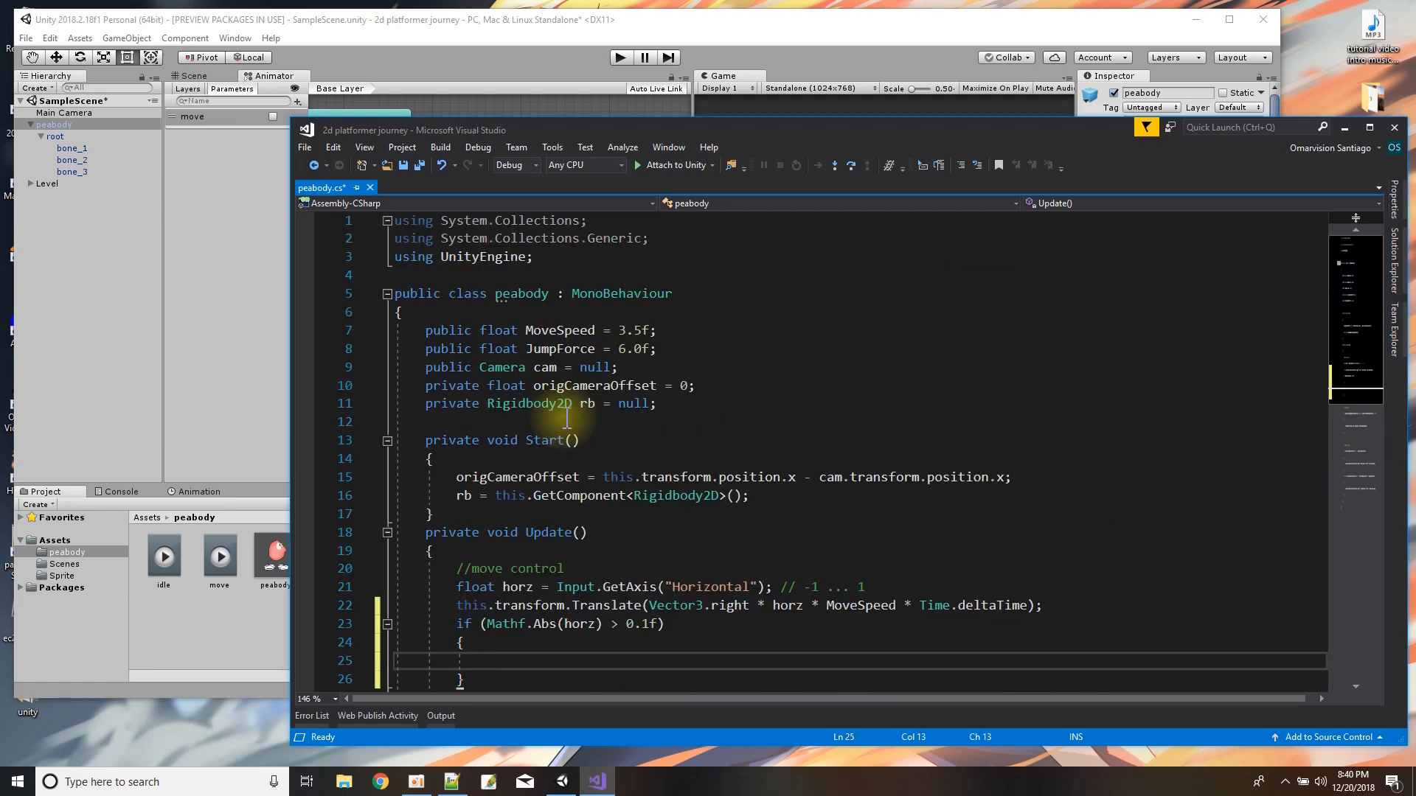
Check peabody's Animator component in Unity, and in the Visual Studio script declare "private Animator anim = null;" below the Rigidbody2D field.
{"action": "left_click", "coordinate": [765, 41]}
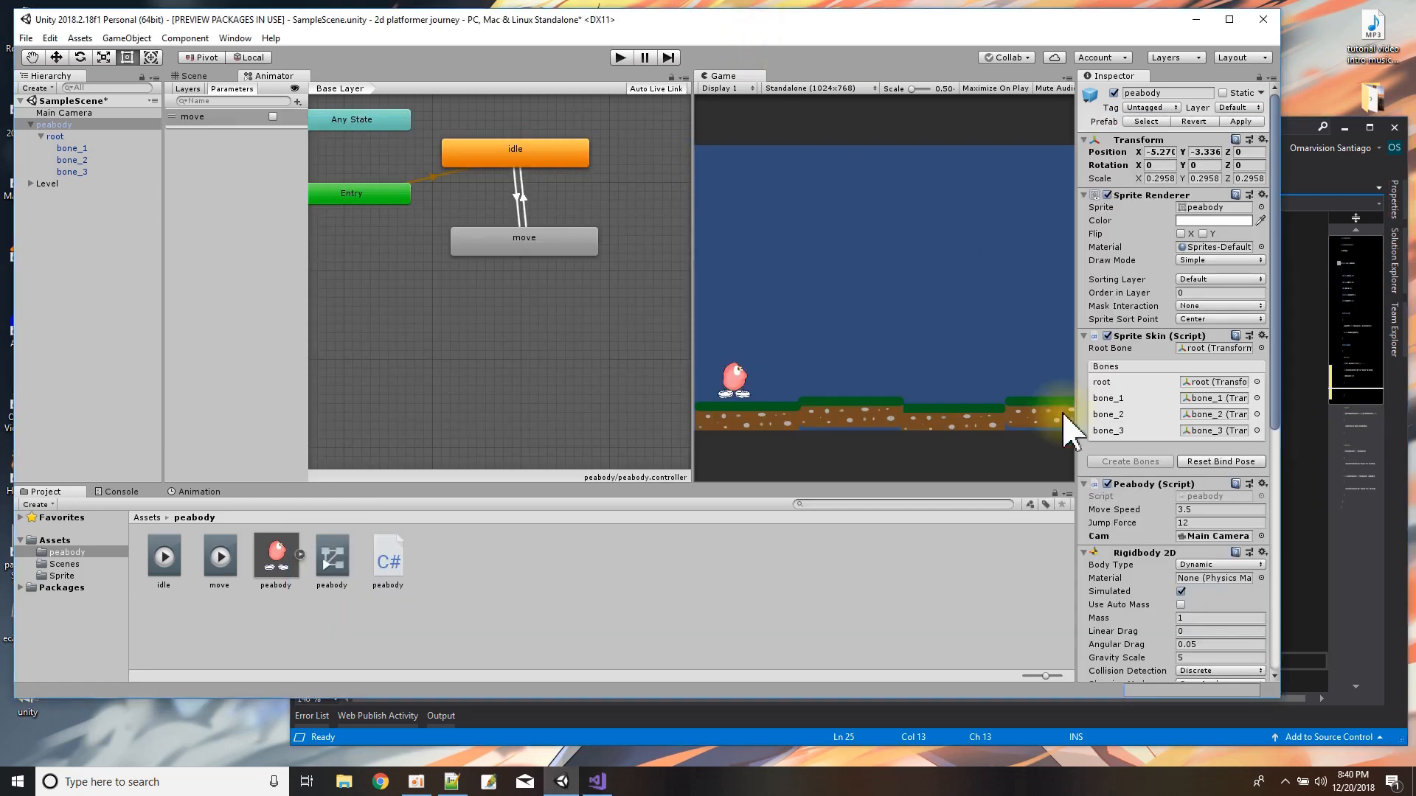
{"action": "scroll", "coordinate": [1153, 612], "scroll_direction": "down", "scroll_amount": 10}
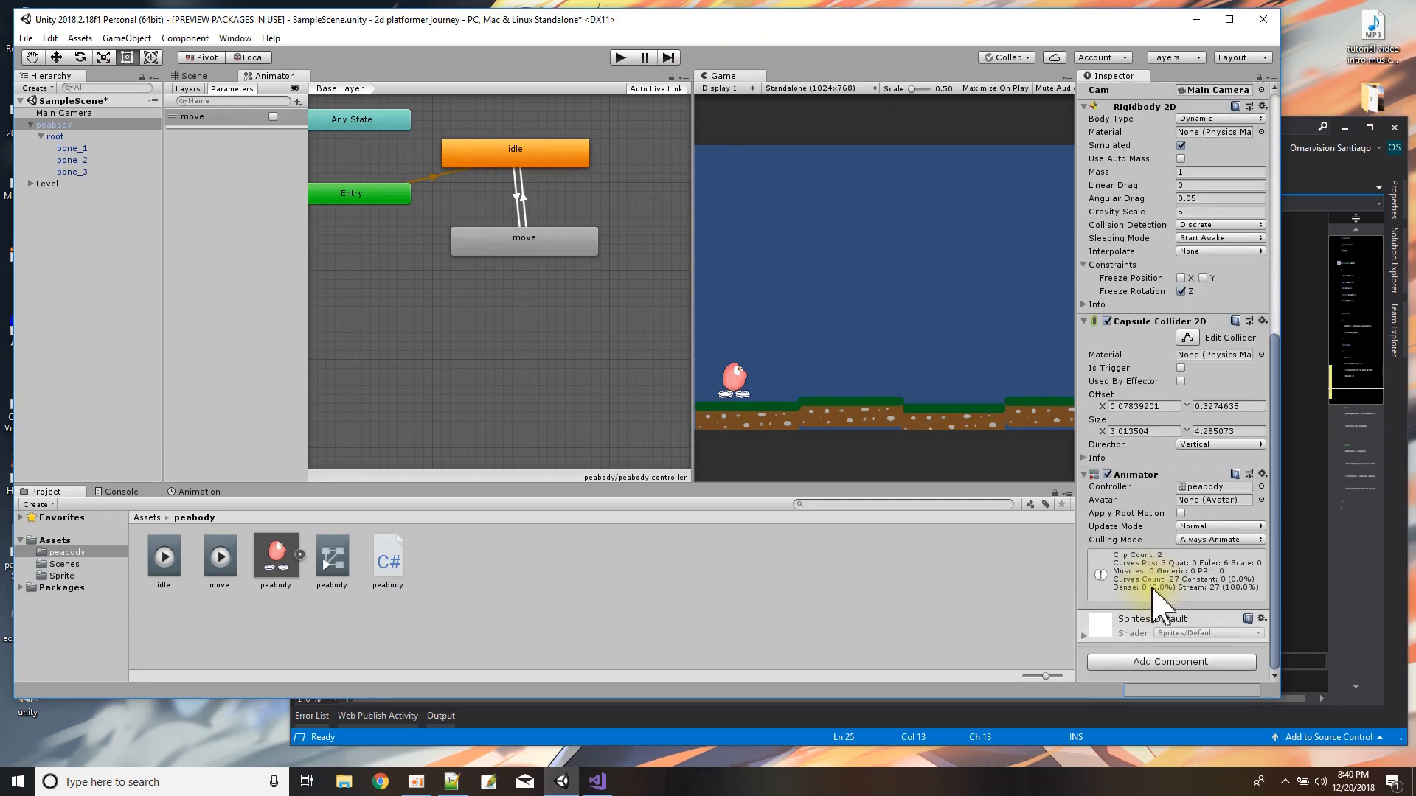
{"action": "left_click", "coordinate": [1311, 504]}
{"action": "left_click", "coordinate": [693, 405]}
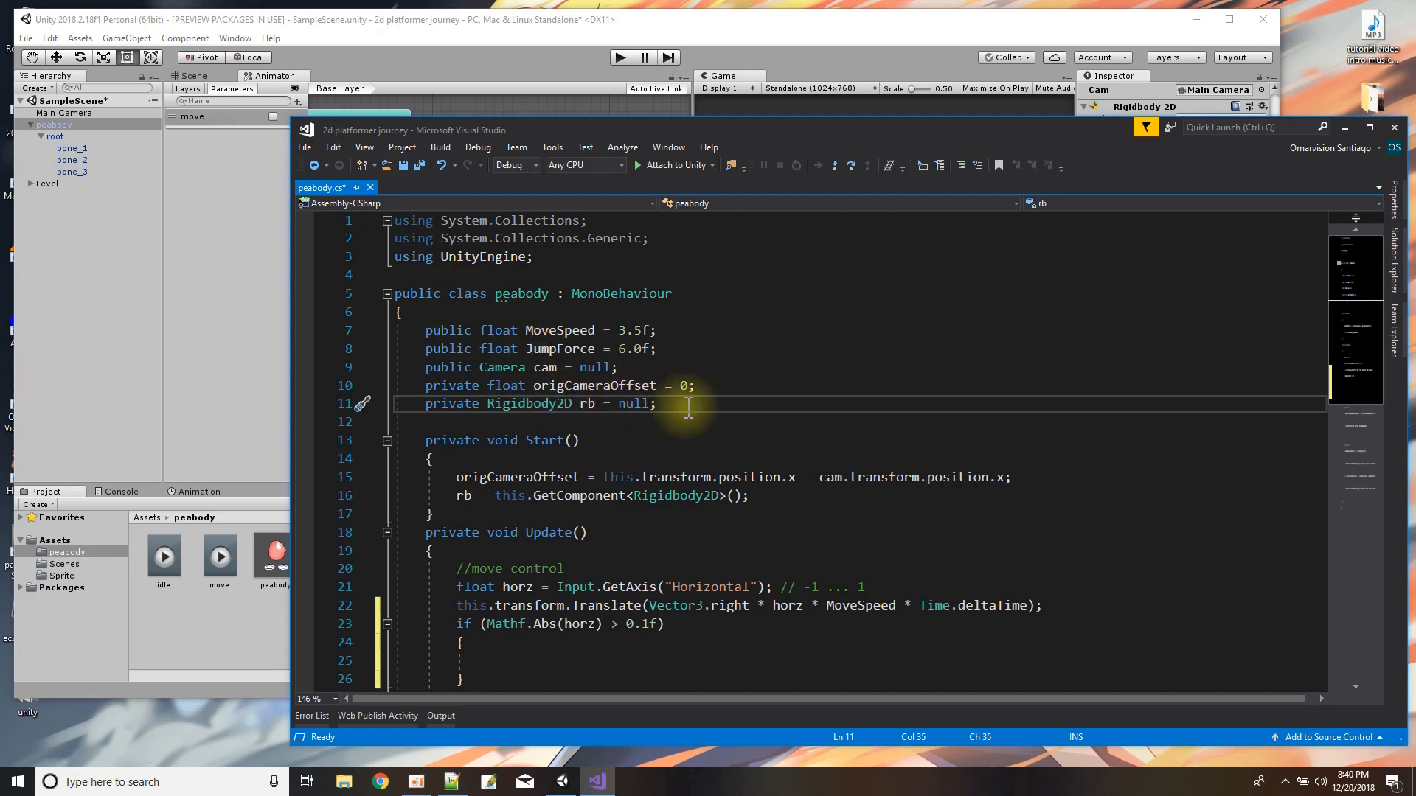
{"action": "key", "text": "Return"}
{"action": "type", "text": "pr"}
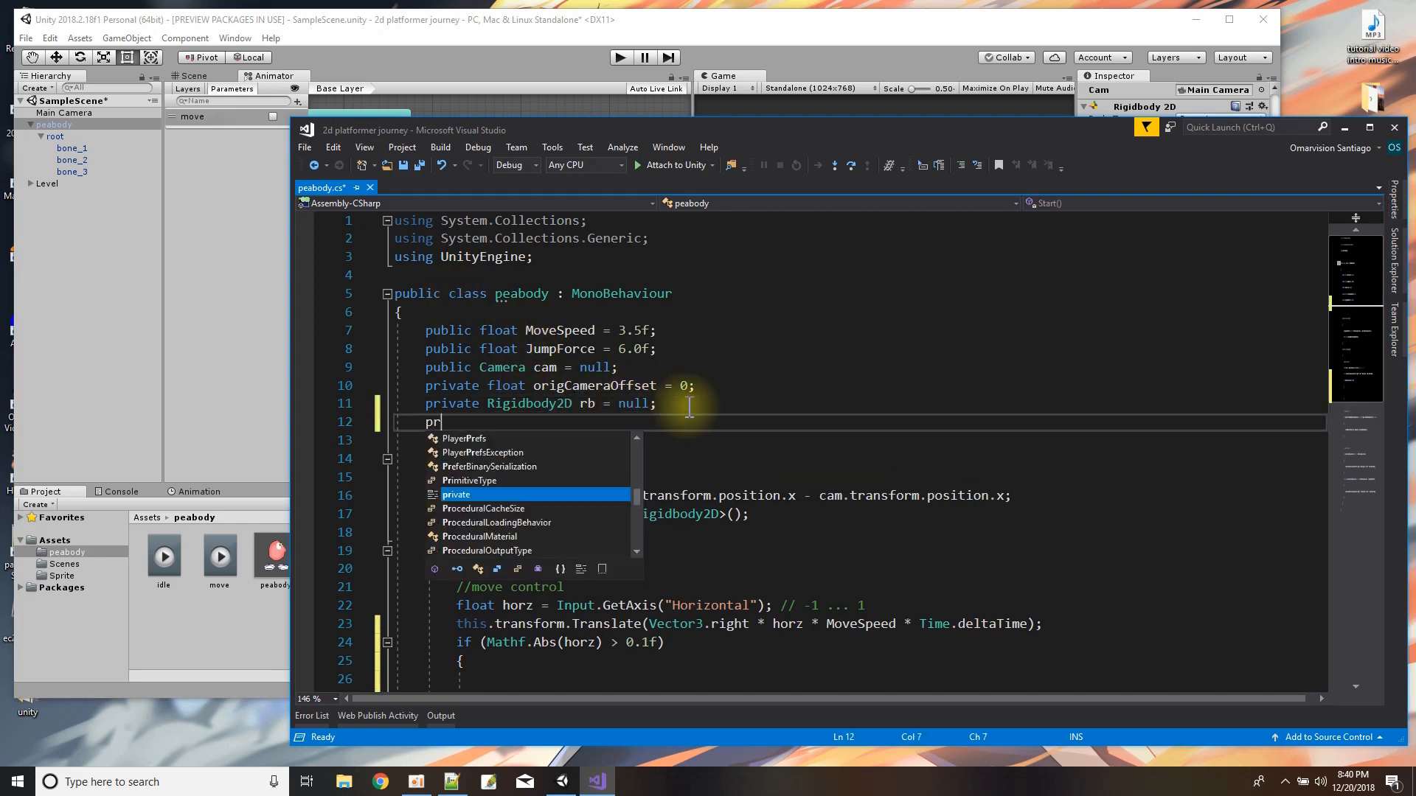
{"action": "type", "text": "ivate Anima"}
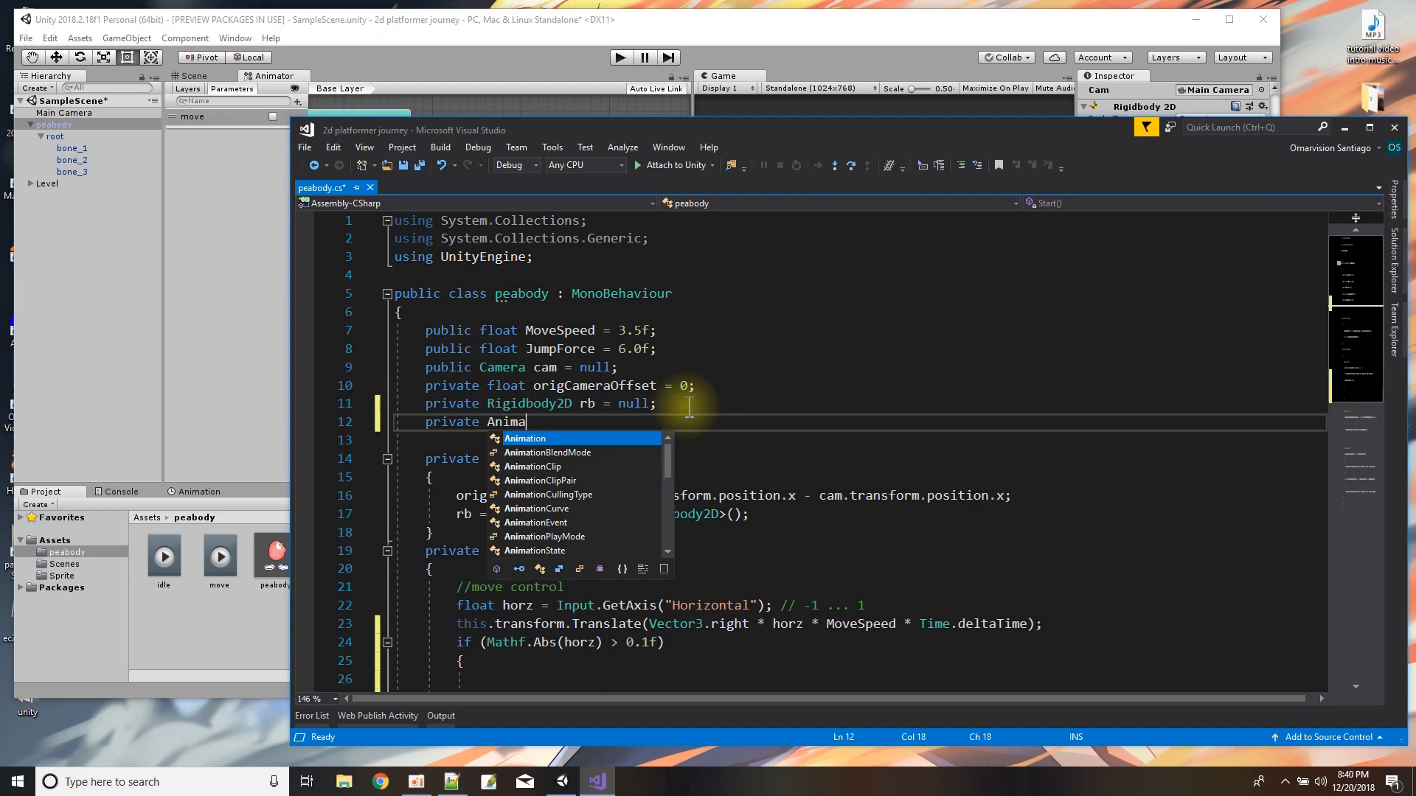
{"action": "type", "text": "tor anim "}
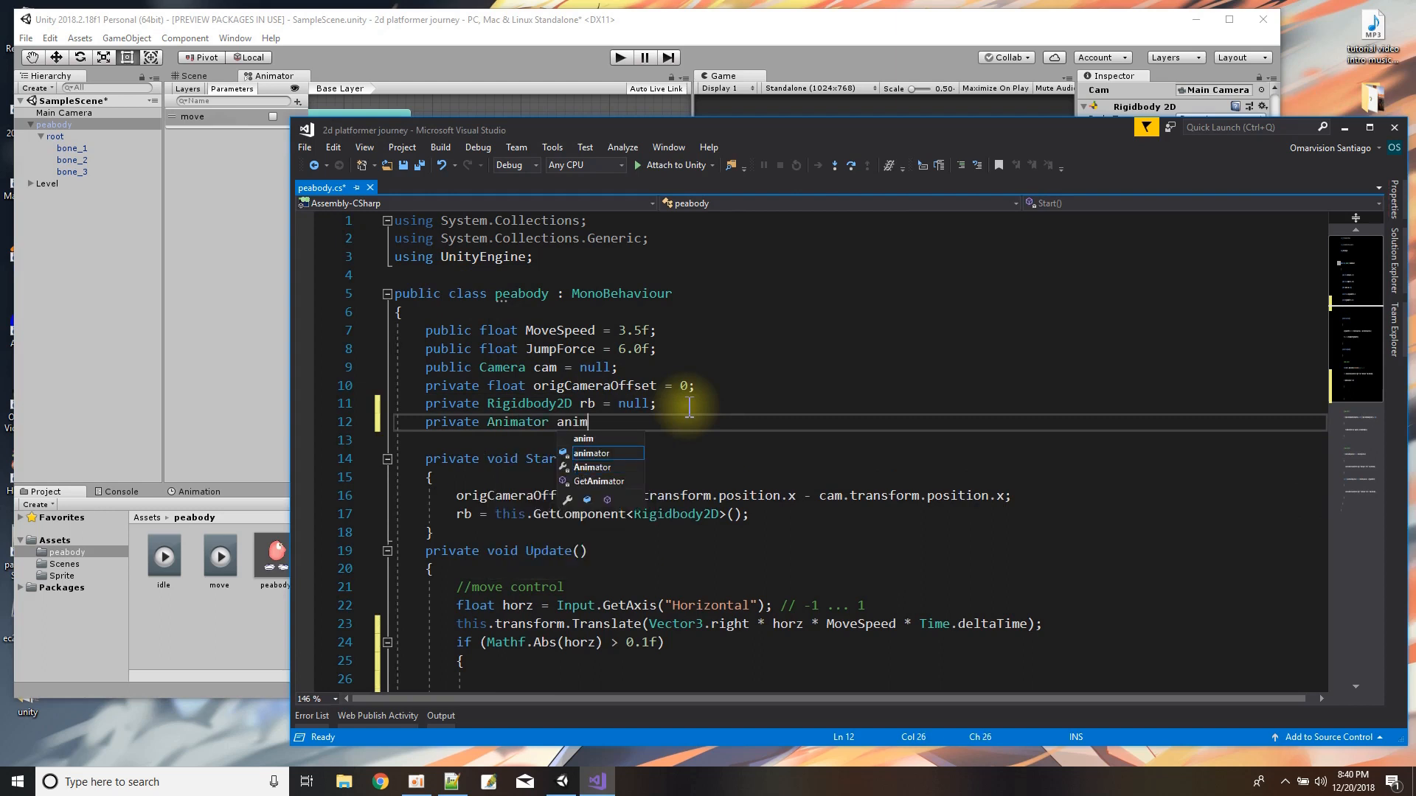
{"action": "type", "text": "= null;"}
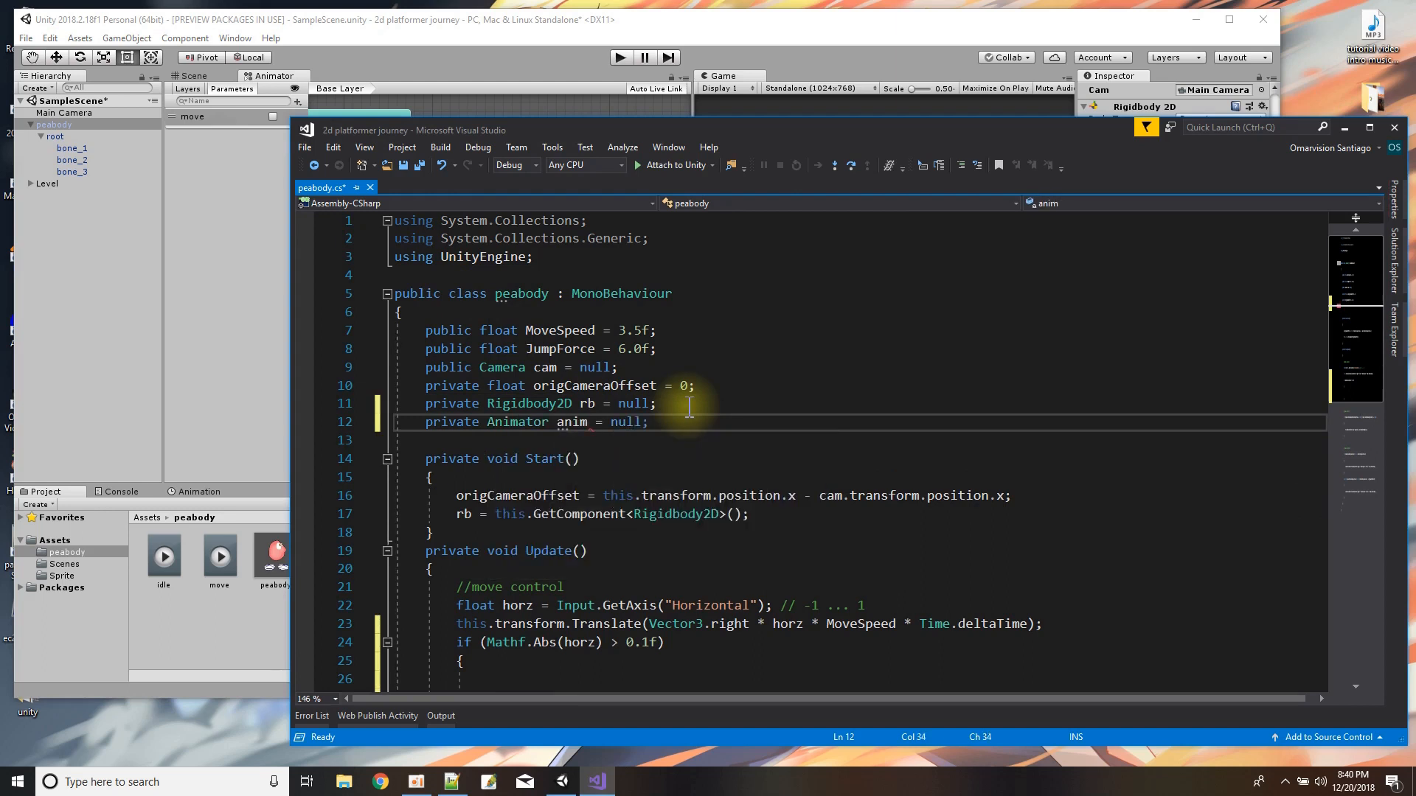
In Start(), add "anim = this.GetComponent<Animator>();" below the line that assigns rb.
{"action": "left_click", "coordinate": [773, 514]}
{"action": "key", "text": "Return"}
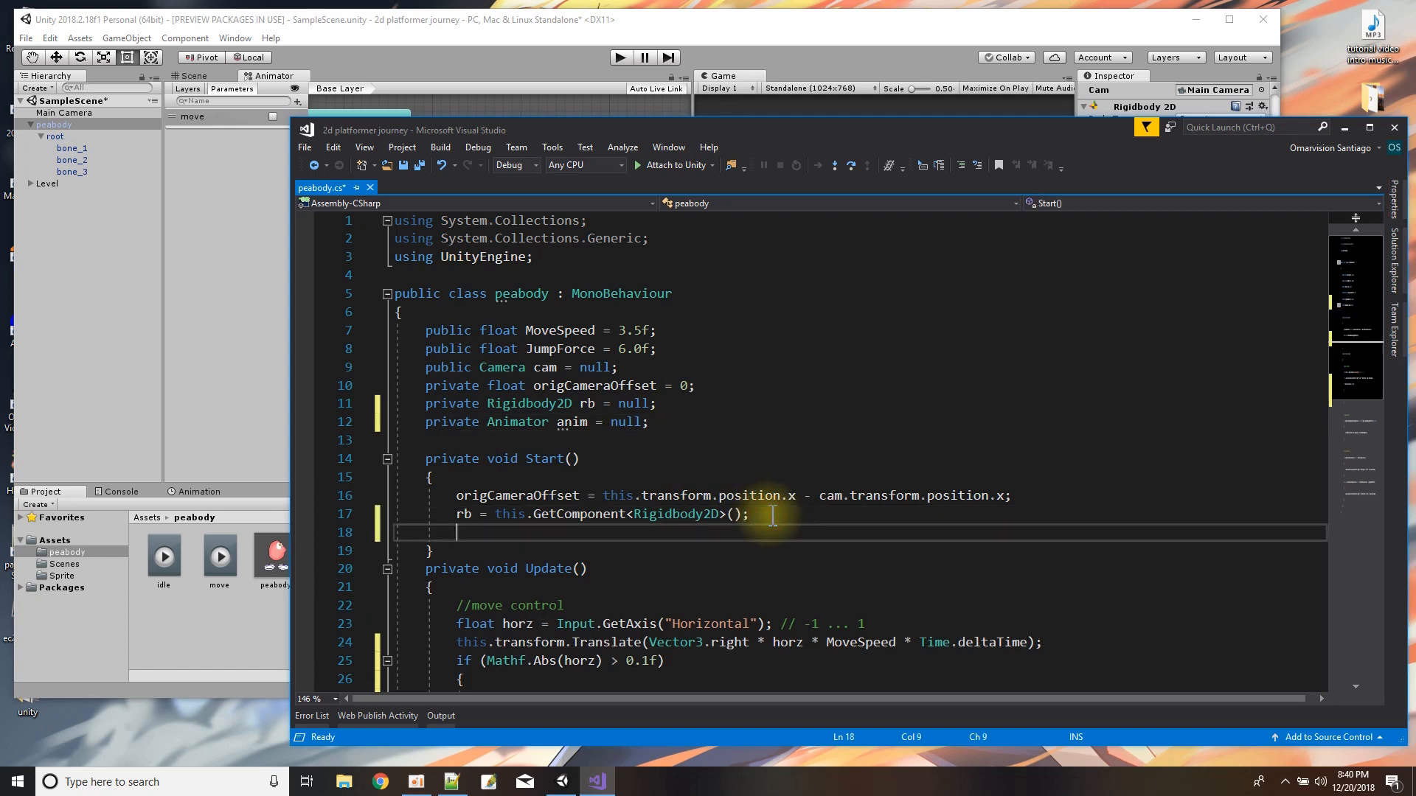
{"action": "type", "text": "anim = th"}
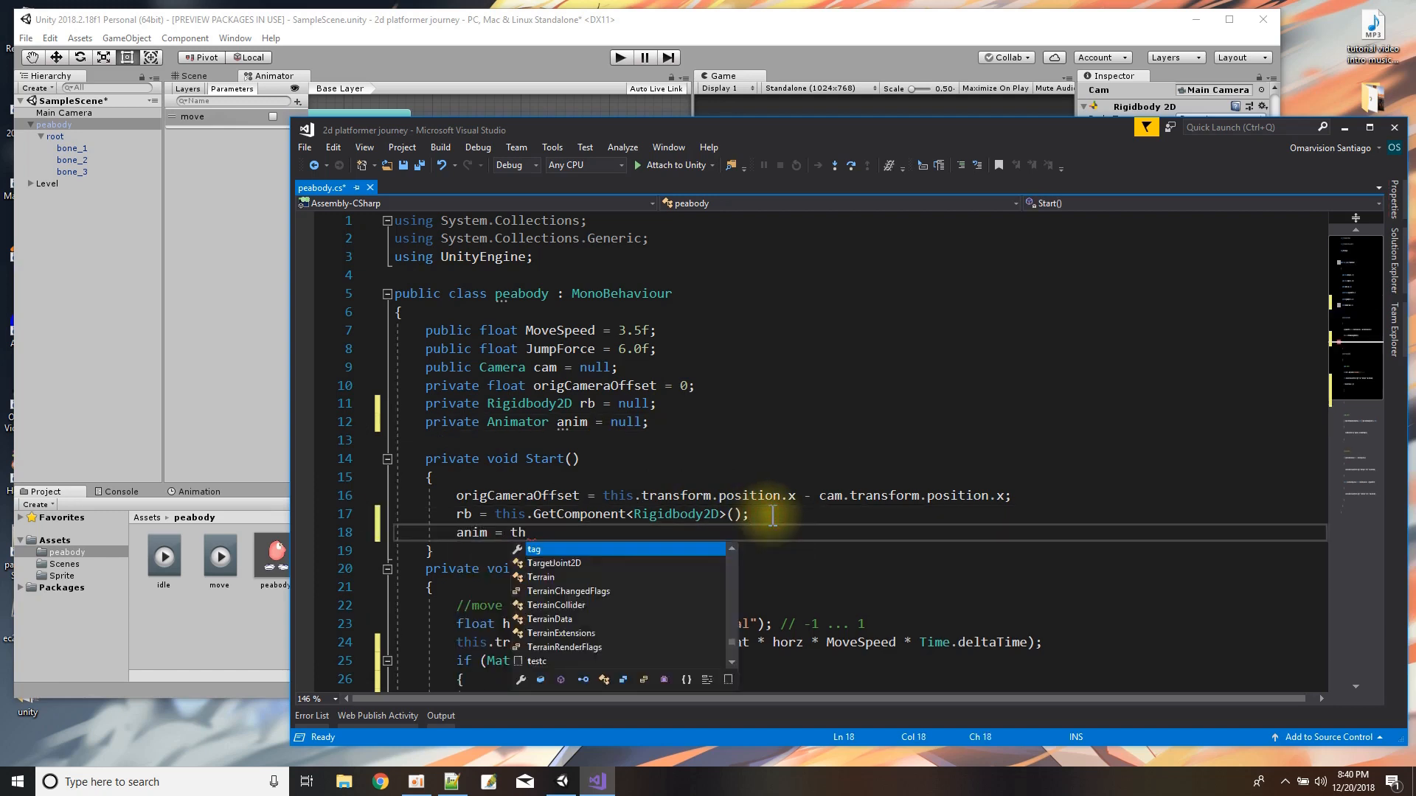
{"action": "type", "text": "is.getCompo"}
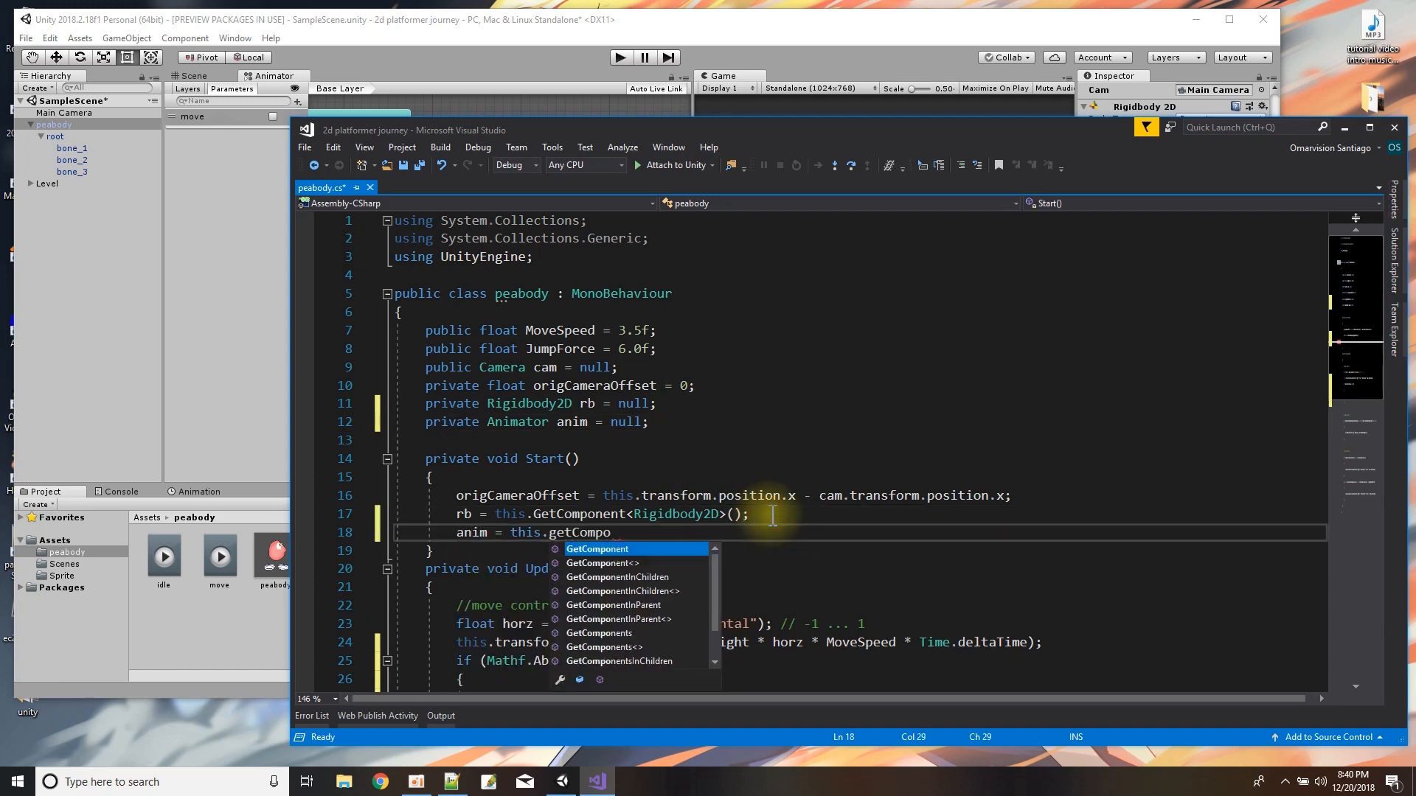
{"action": "type", "text": "nent<Anima"}
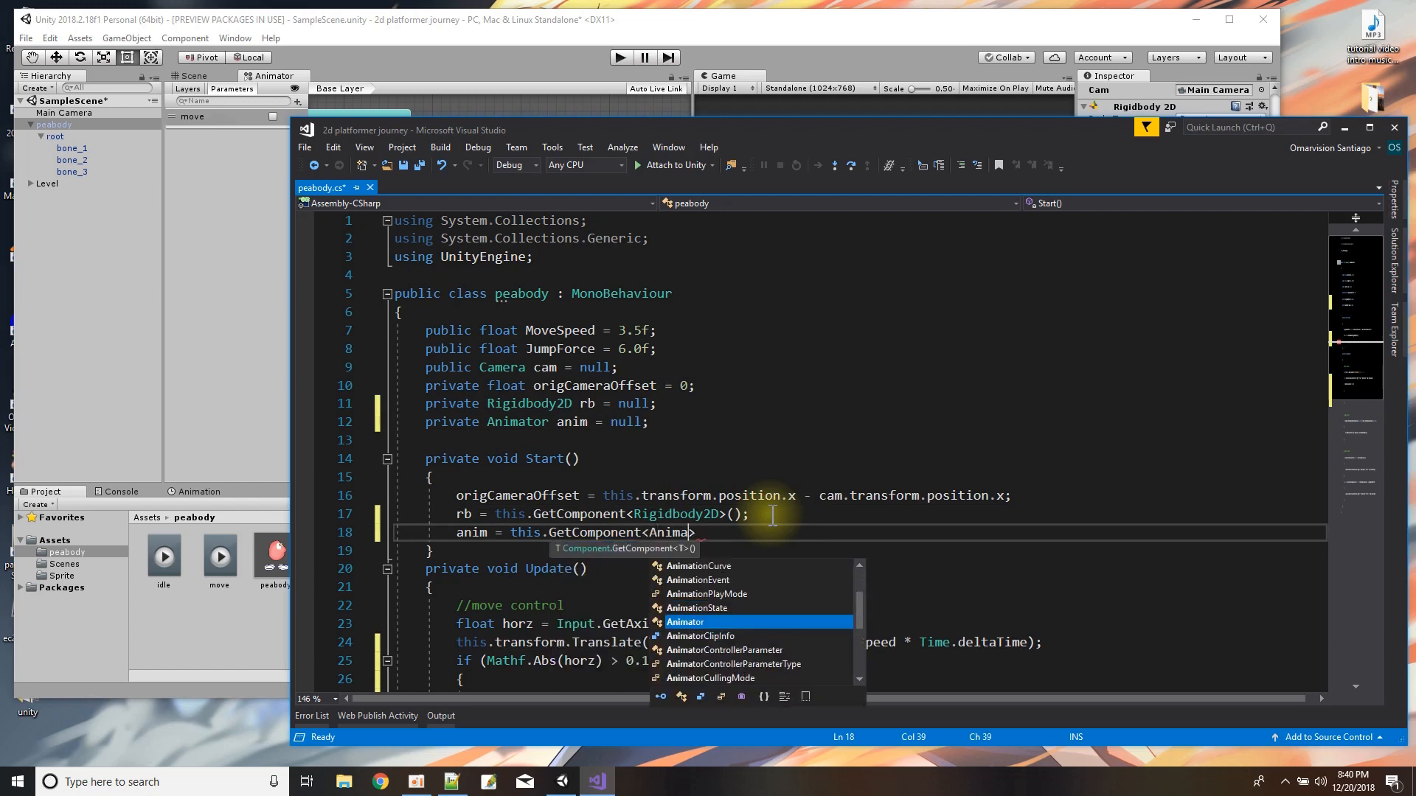
{"action": "type", "text": "tor>();"}
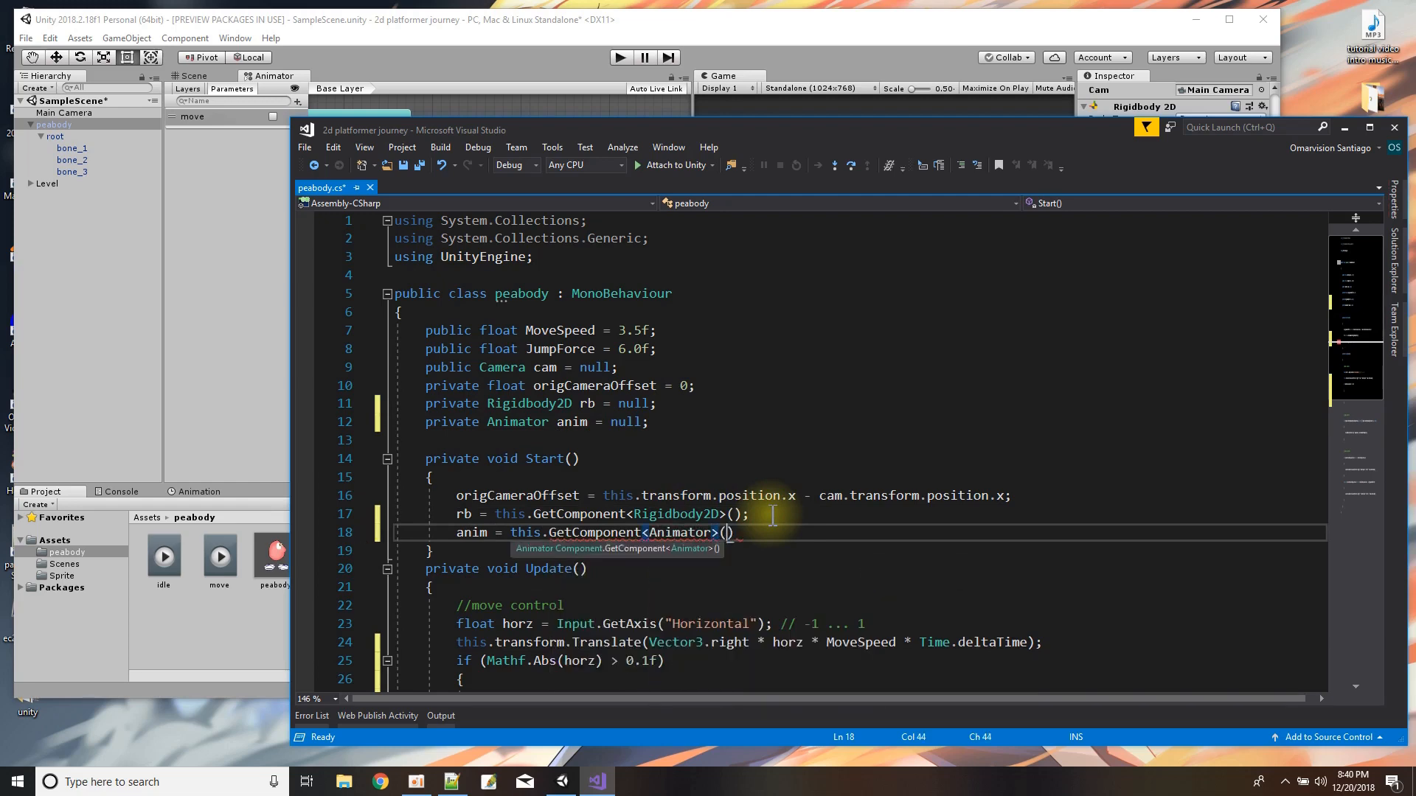
Inside the empty Mathf.Abs(horz) > 0.1f block in Update(), add "anim.SetBool("move", true);".
{"action": "scroll", "coordinate": [737, 516], "scroll_direction": "down", "scroll_amount": 5}
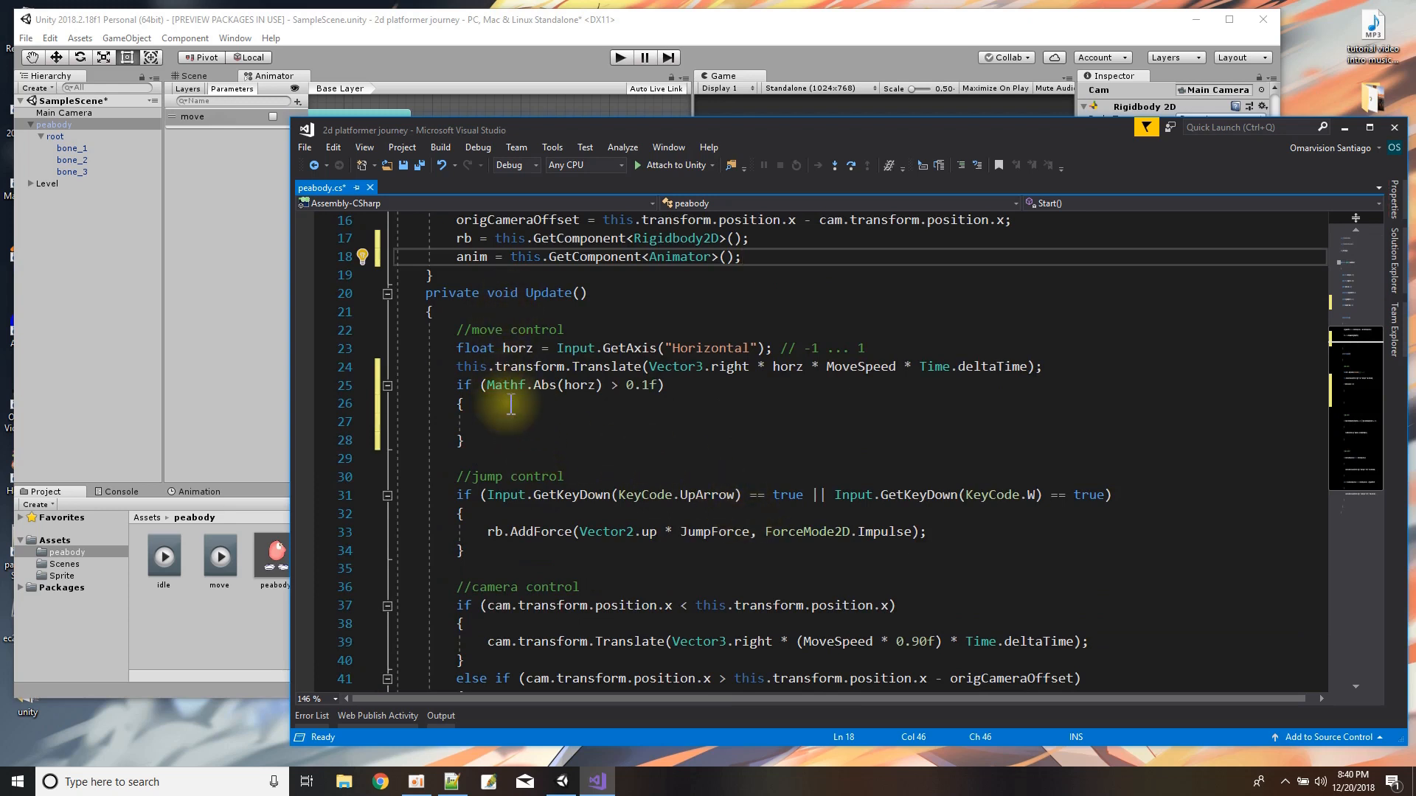
{"action": "left_click", "coordinate": [530, 417]}
{"action": "type", "text": "anin"}
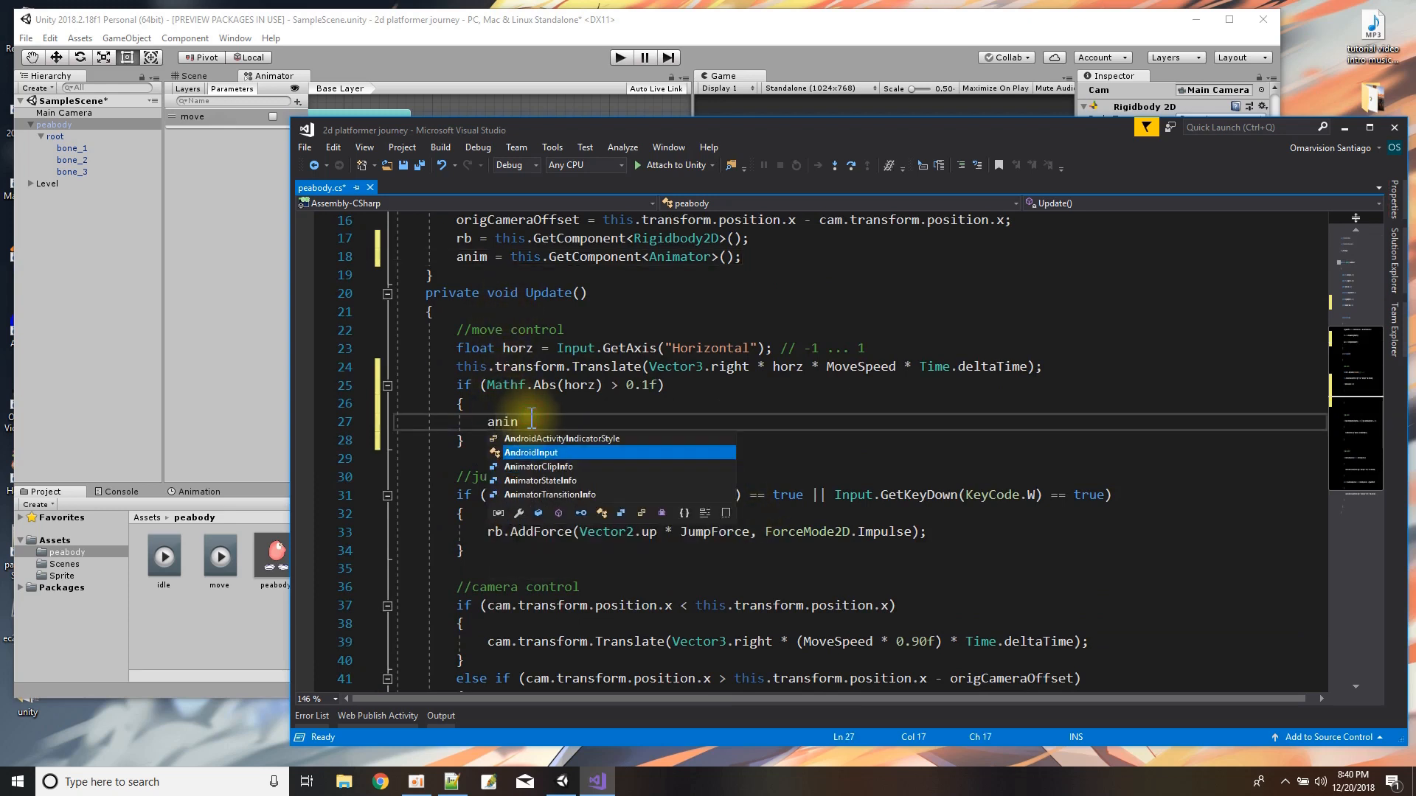
{"action": "key", "text": "BackSpace"}
{"action": "type", "text": "m.S"}
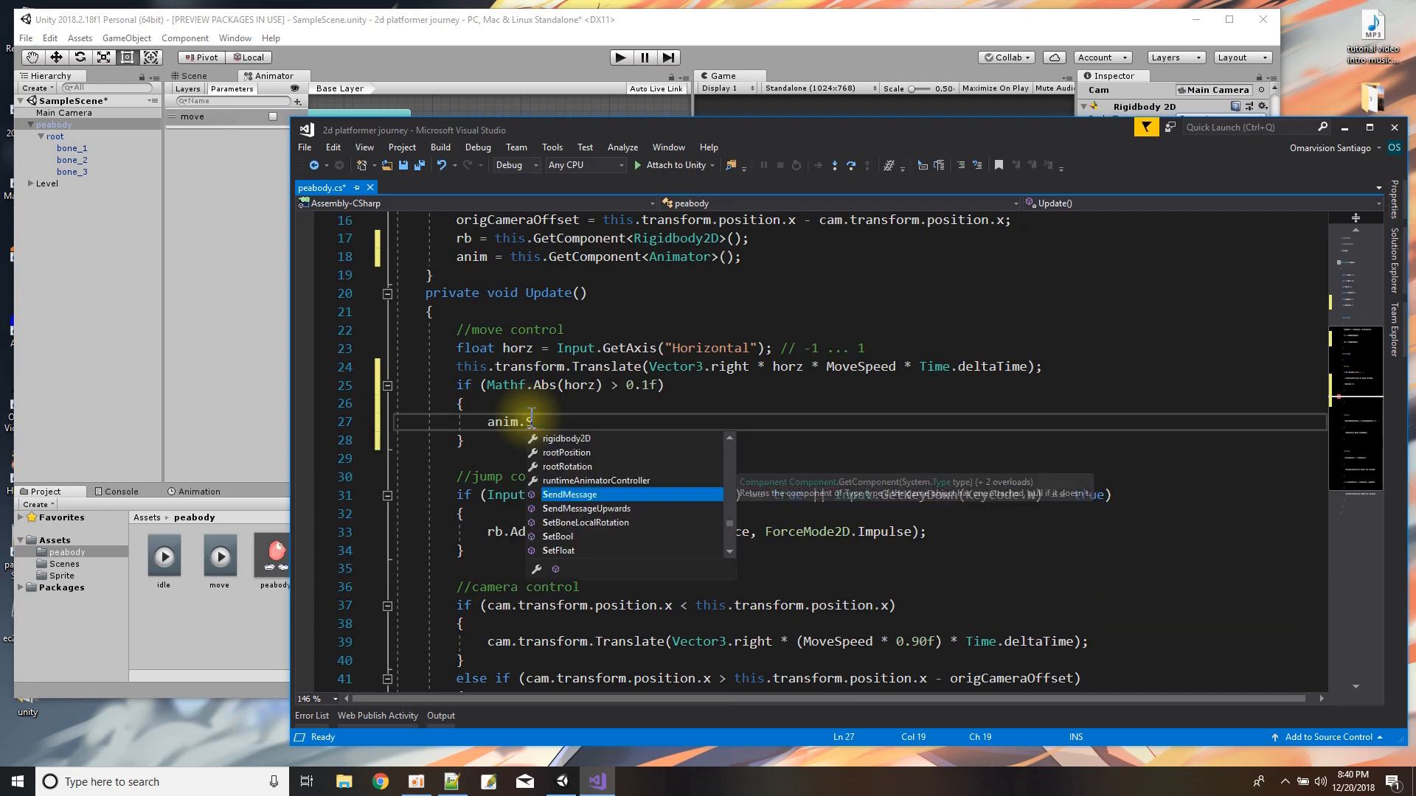
{"action": "type", "text": "etBoo"}
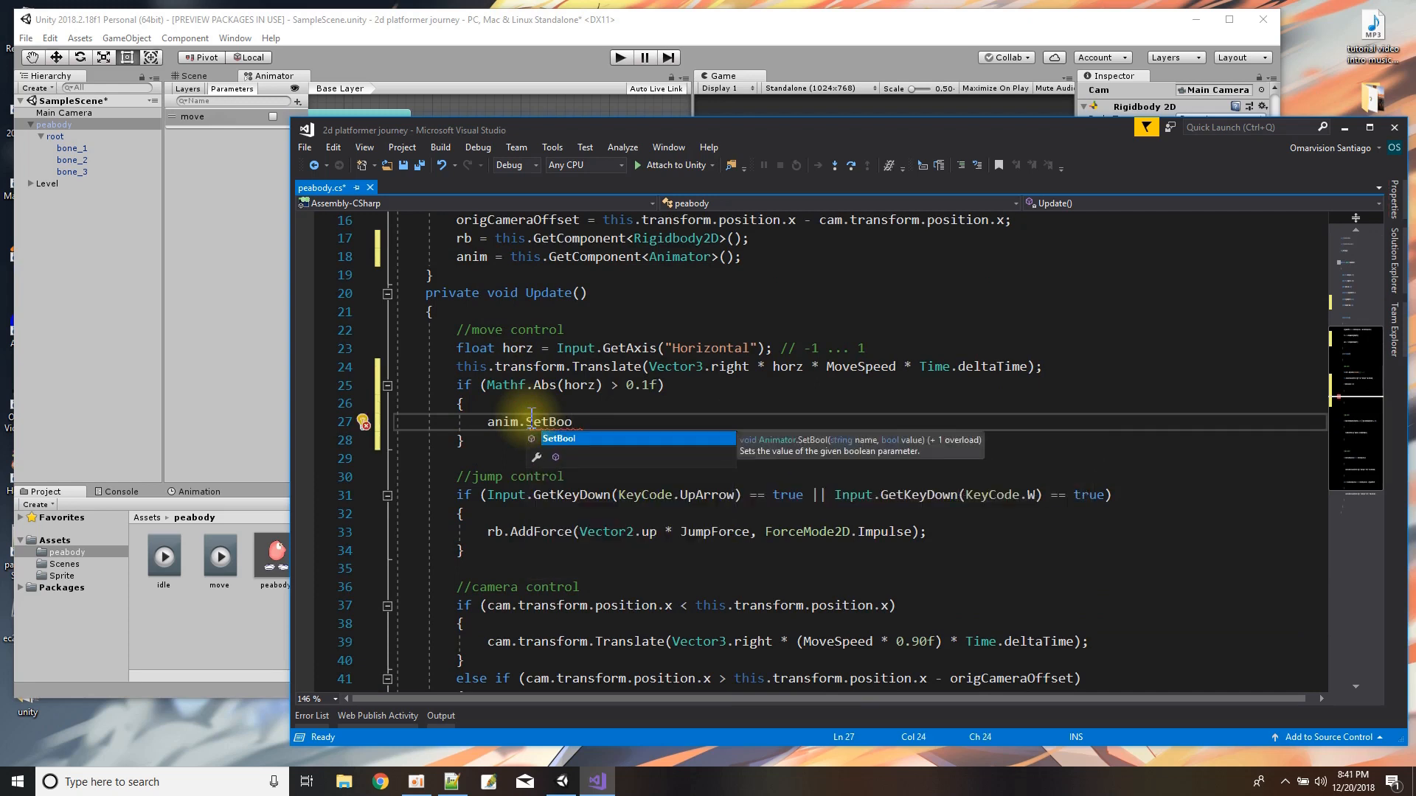
{"action": "type", "text": "kll("}
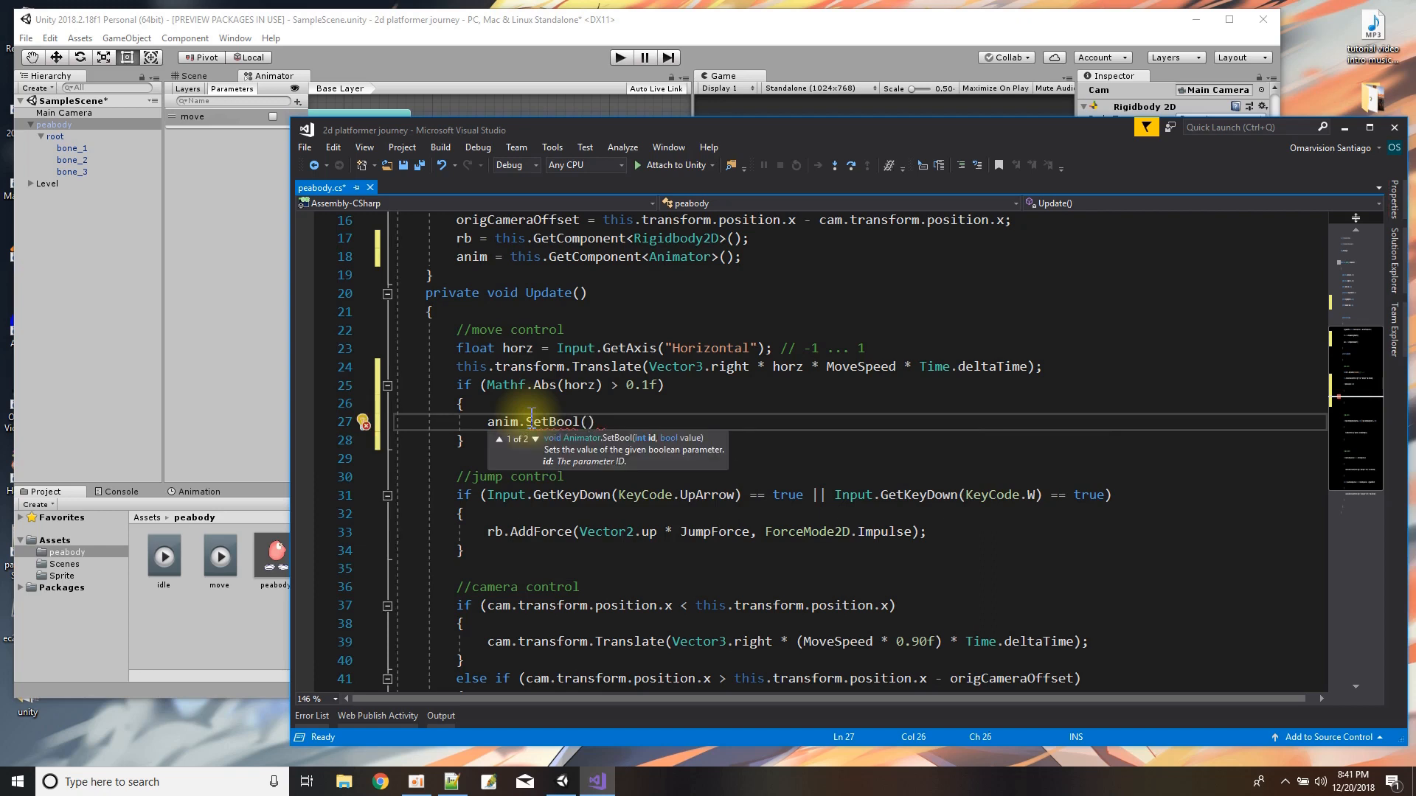
{"action": "key", "text": "Down"}
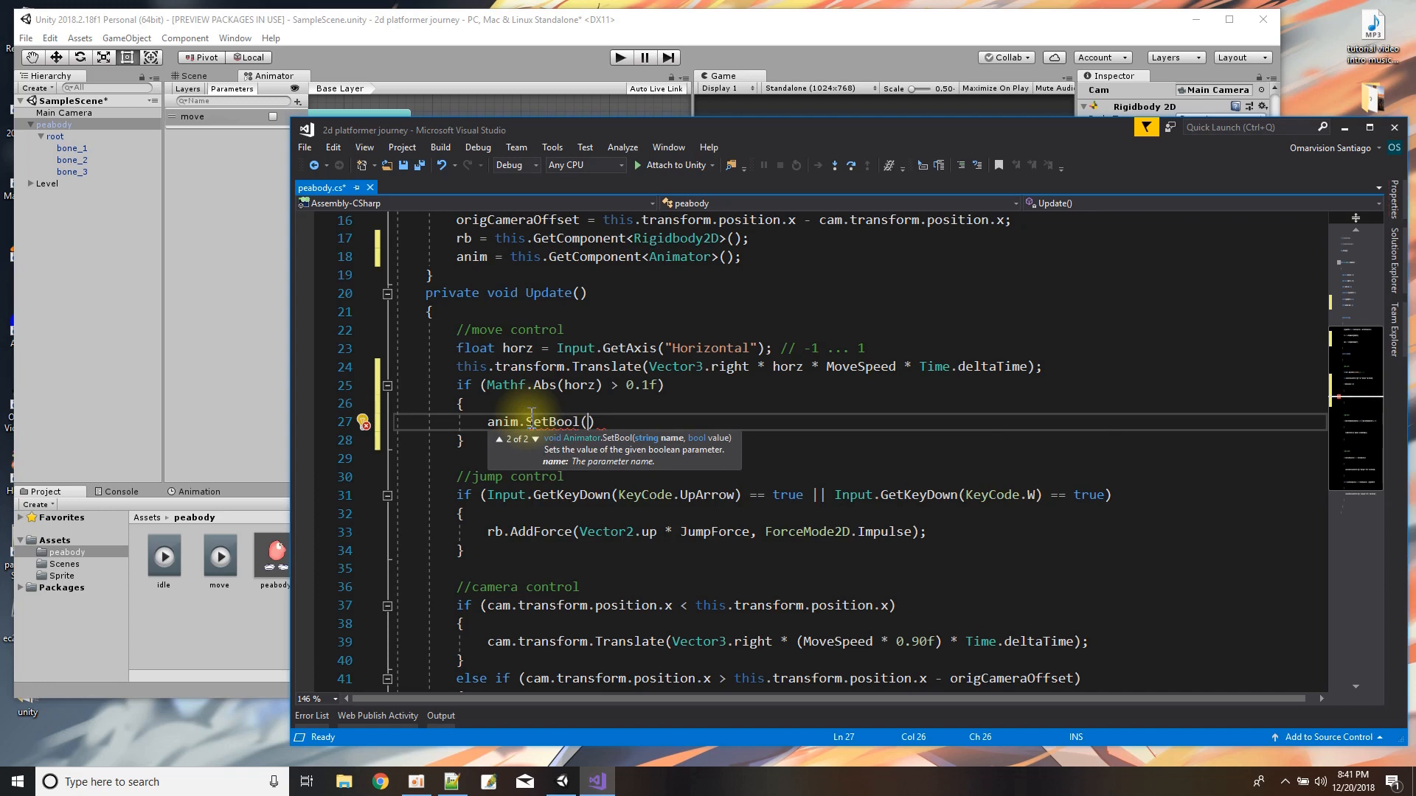
{"action": "key", "text": "Down"}
{"action": "key", "text": "Down"}
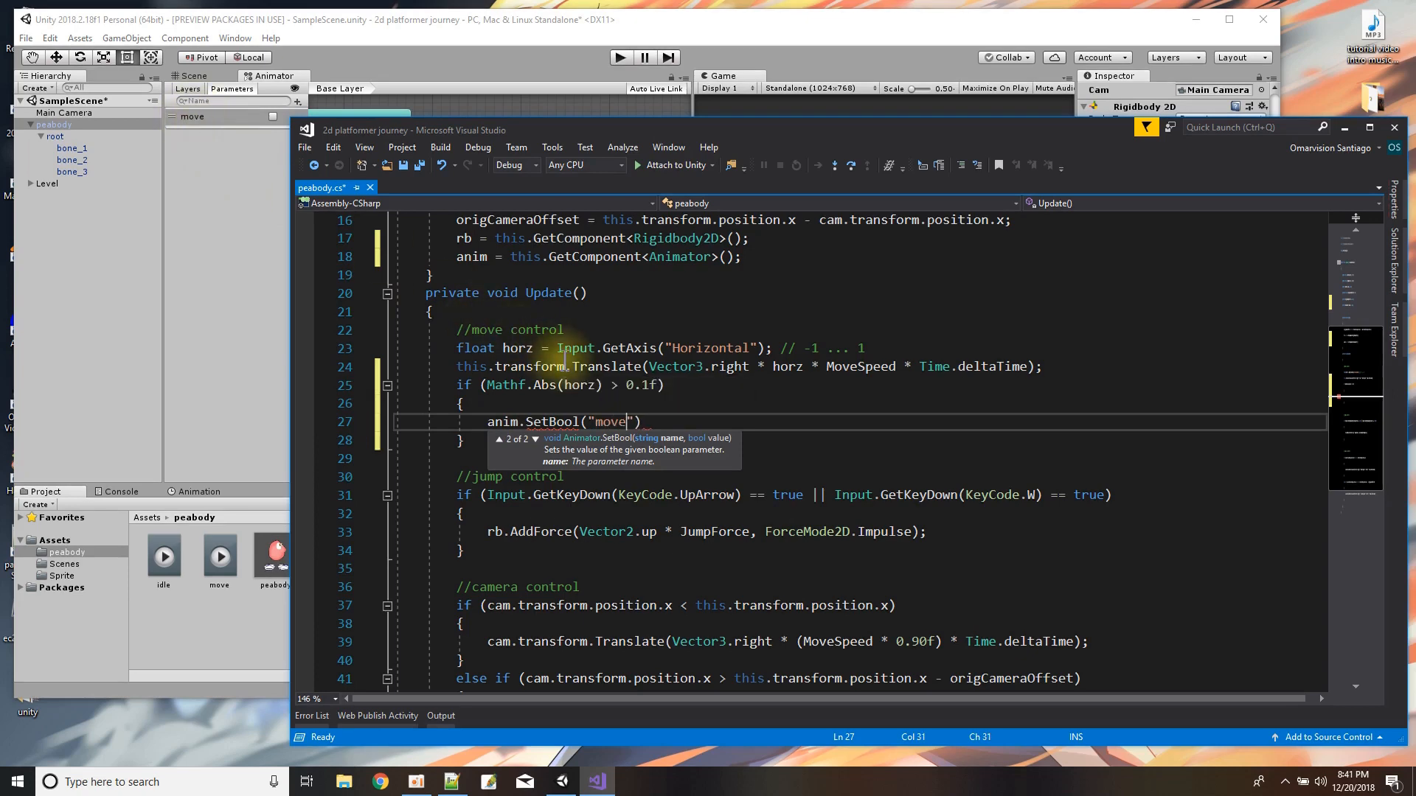
{"action": "type", "text": ", true);"}
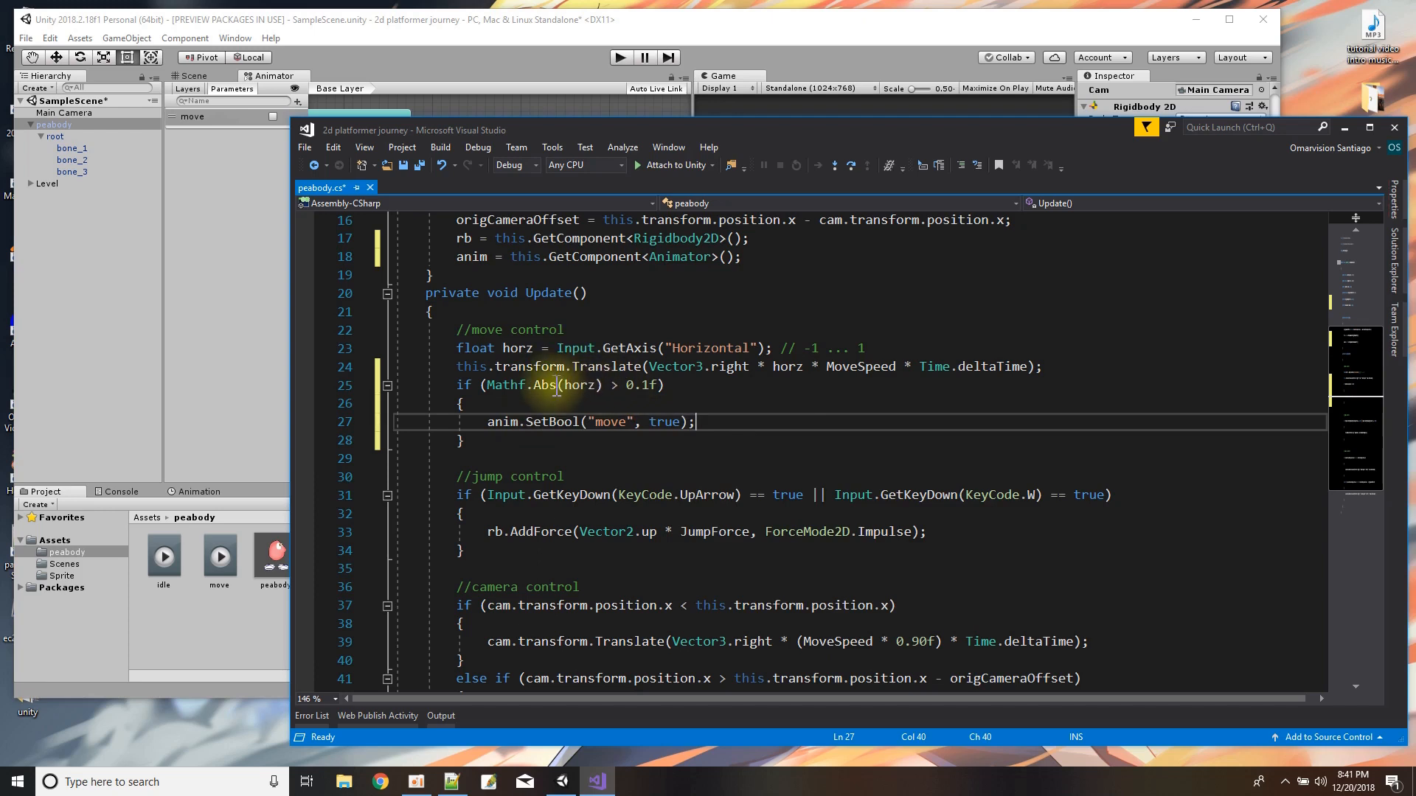
Add an else block containing "anim.SetBool("move", false);" after the movement if block, and save the script.
{"action": "left_click", "coordinate": [486, 442]}
{"action": "key", "text": "Return"}
{"action": "type", "text": "else"}
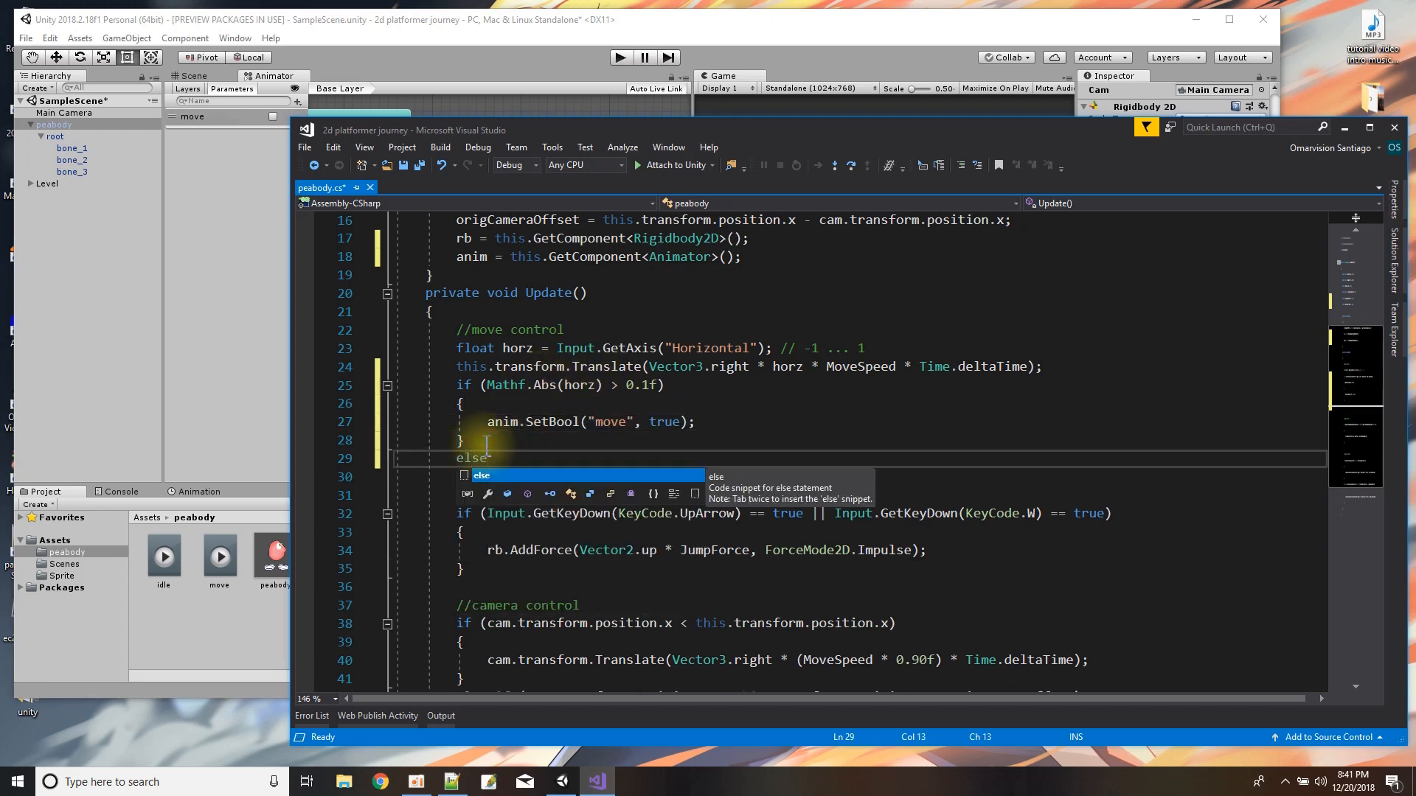
{"action": "key", "text": "Return"}
{"action": "type", "text": "{"}
{"action": "key", "text": "Return"}
{"action": "type", "text": "anim"}
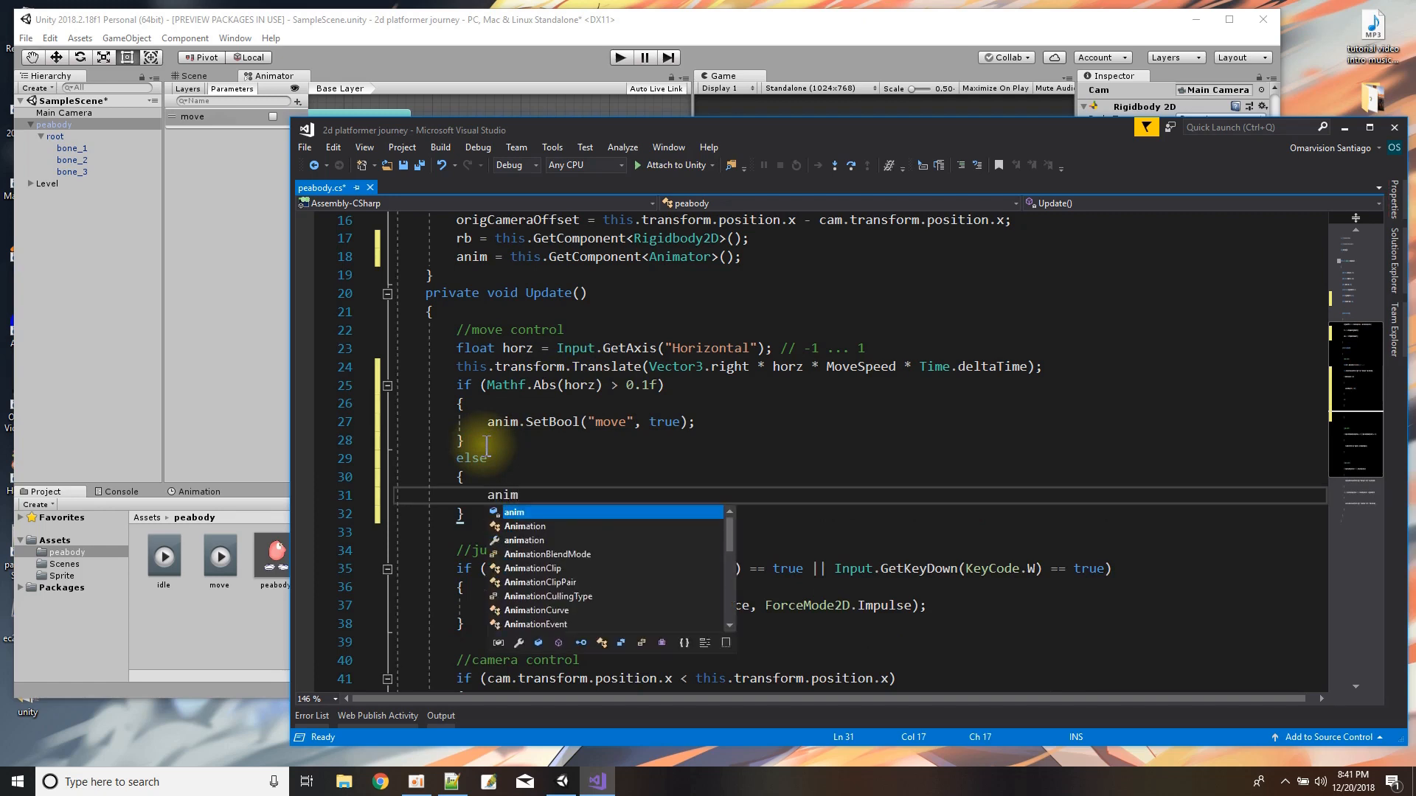
{"action": "type", "text": ".SetBool("}
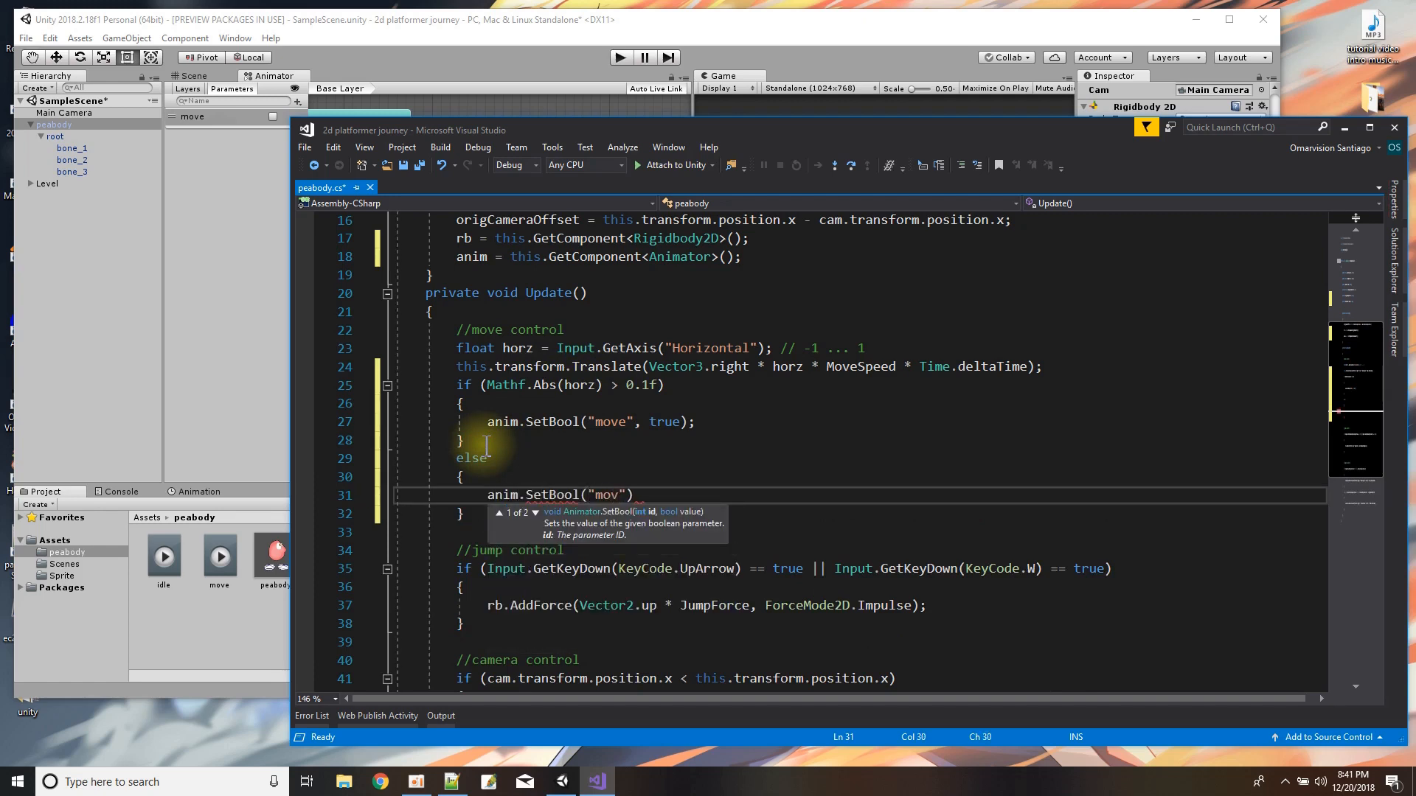
{"action": "type", "text": "\"move\", false)"}
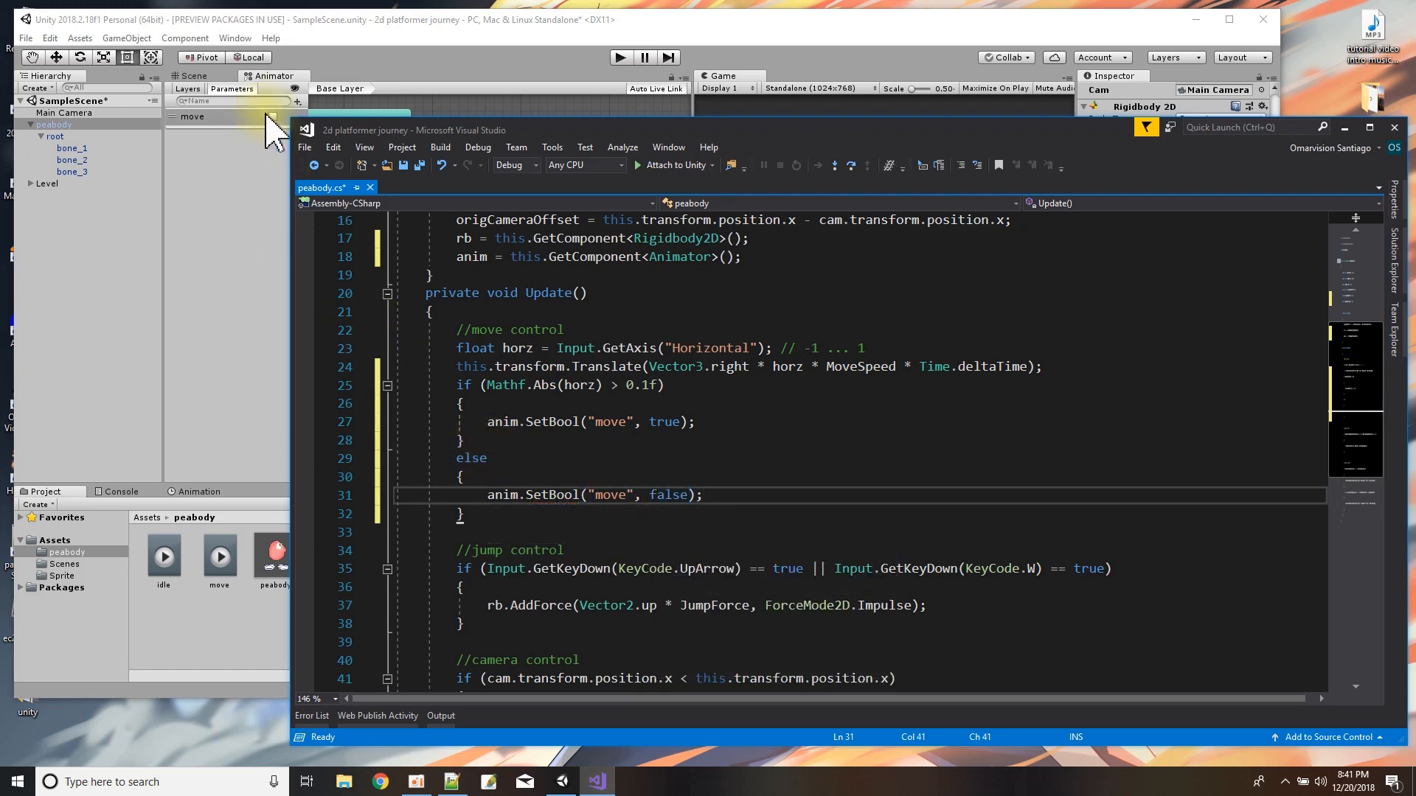
{"action": "left_click", "coordinate": [422, 169]}
Switch to Unity and test the animation switching in Play mode by moving peabody right and left, then exit Play mode.
{"action": "left_click", "coordinate": [513, 34]}
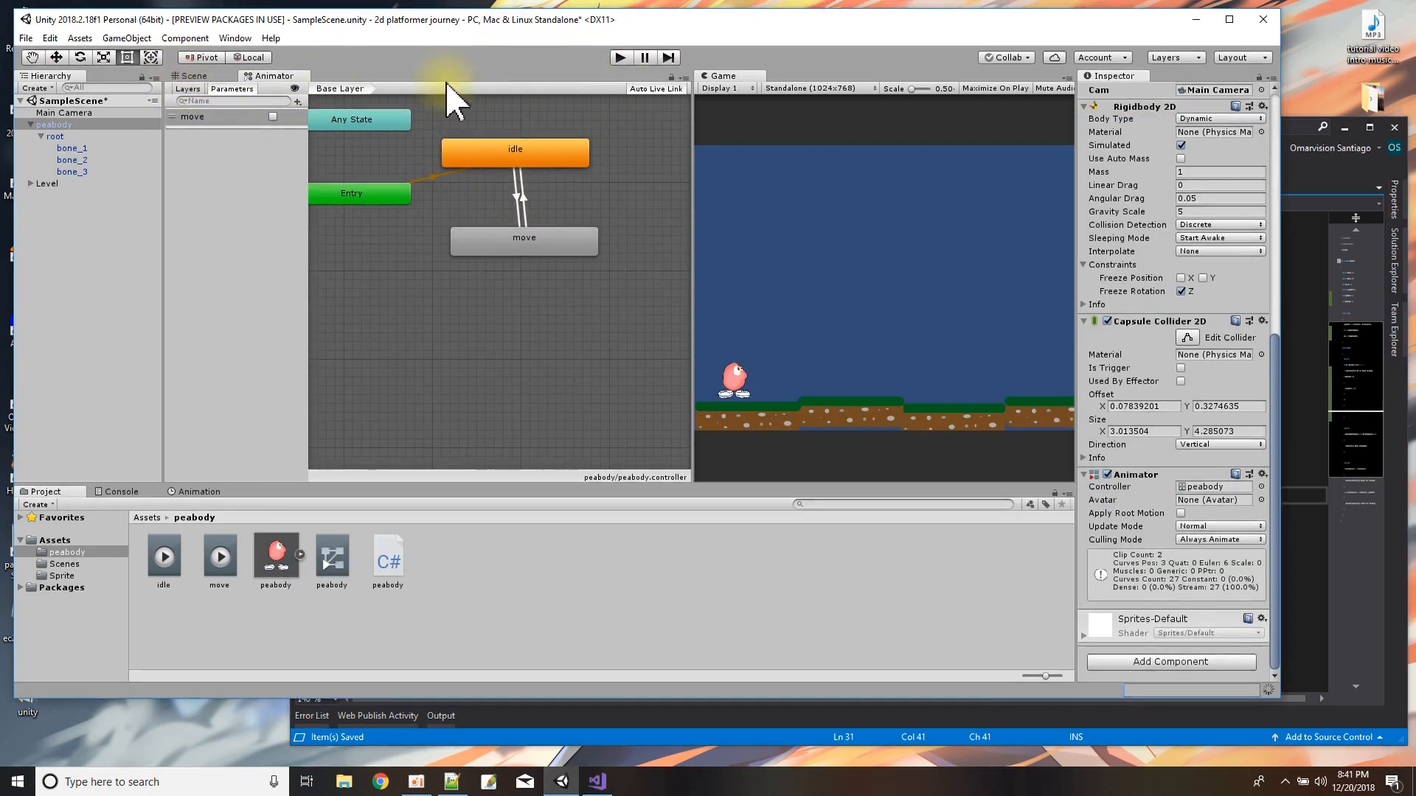
{"action": "left_click", "coordinate": [618, 57]}
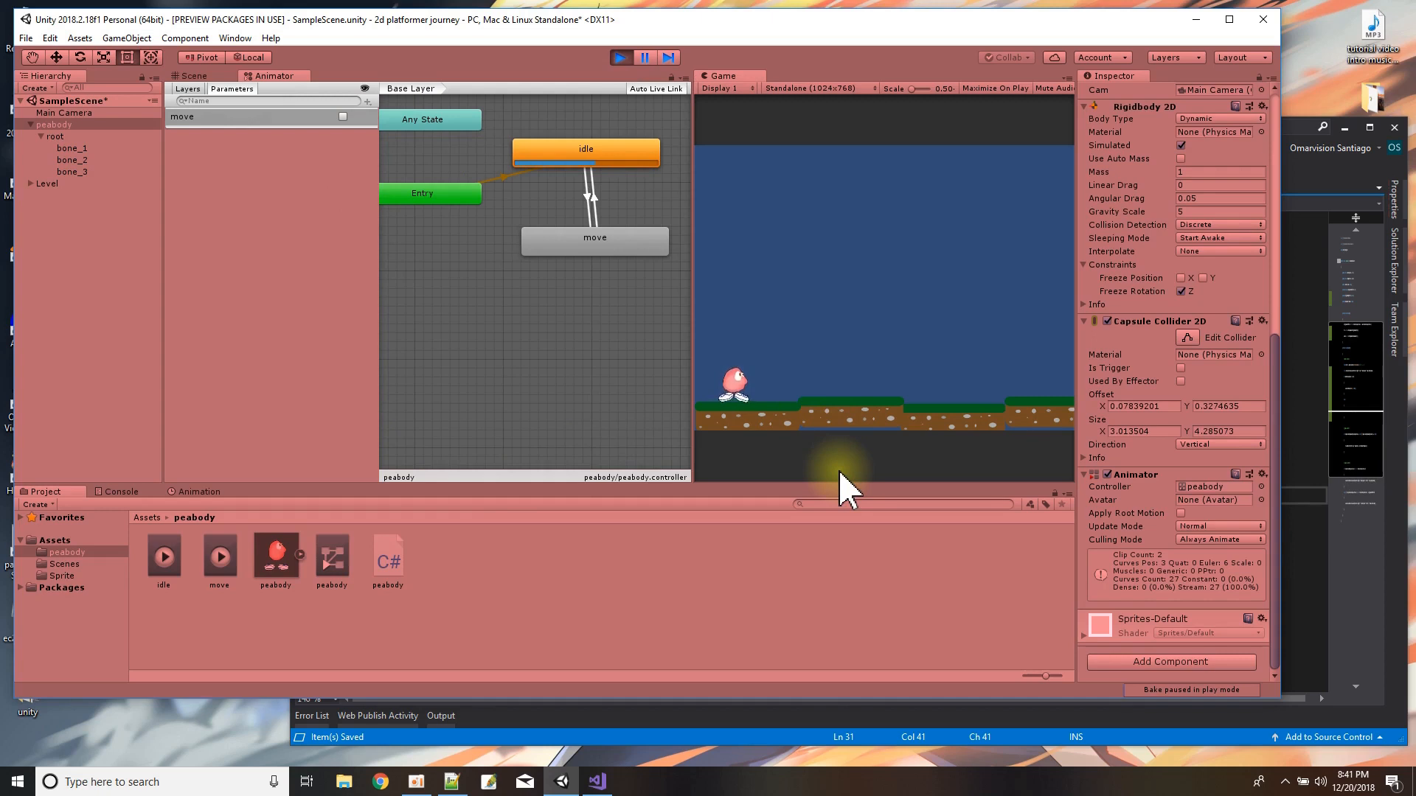
{"action": "key", "text": "Right"}
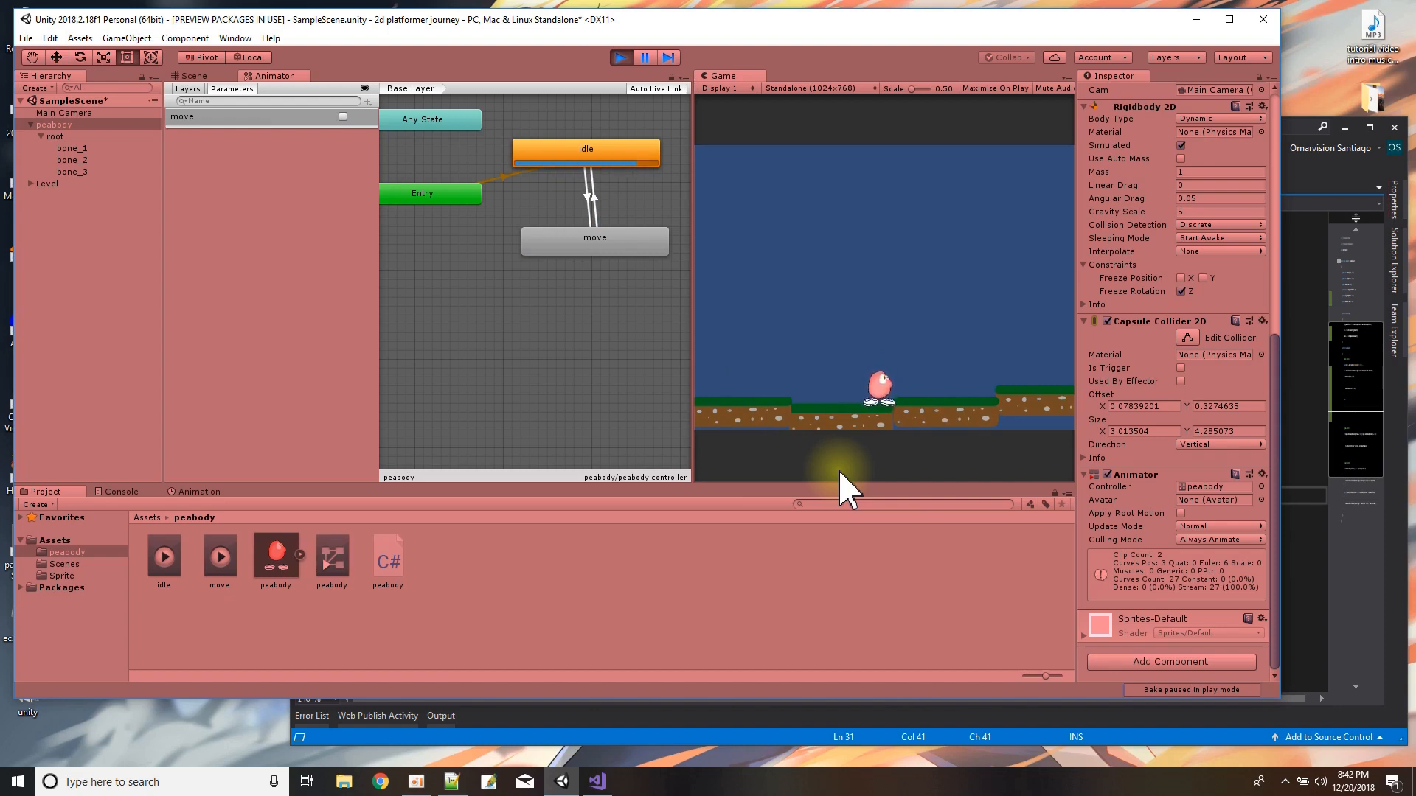
{"action": "key", "text": "Left"}
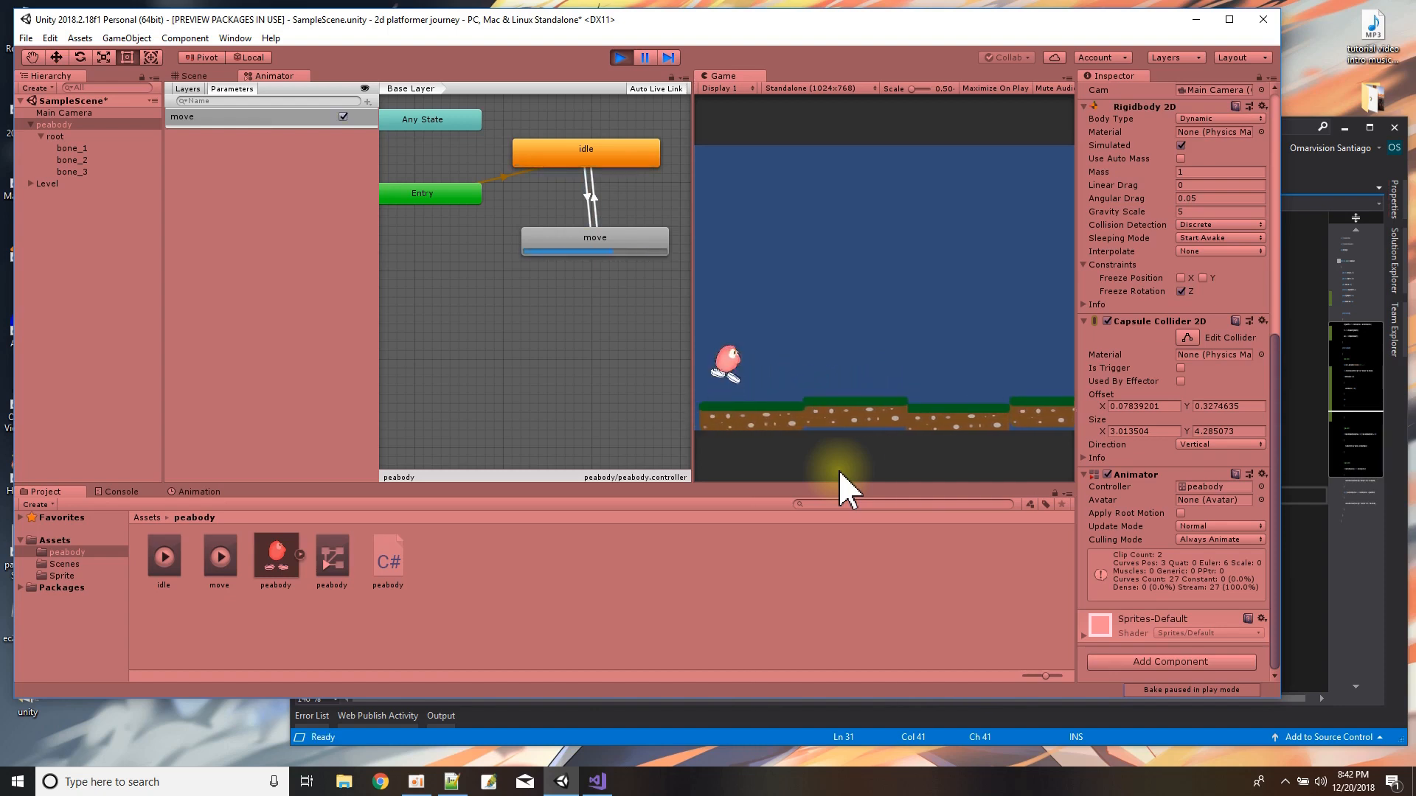
{"action": "key", "text": "Right"}
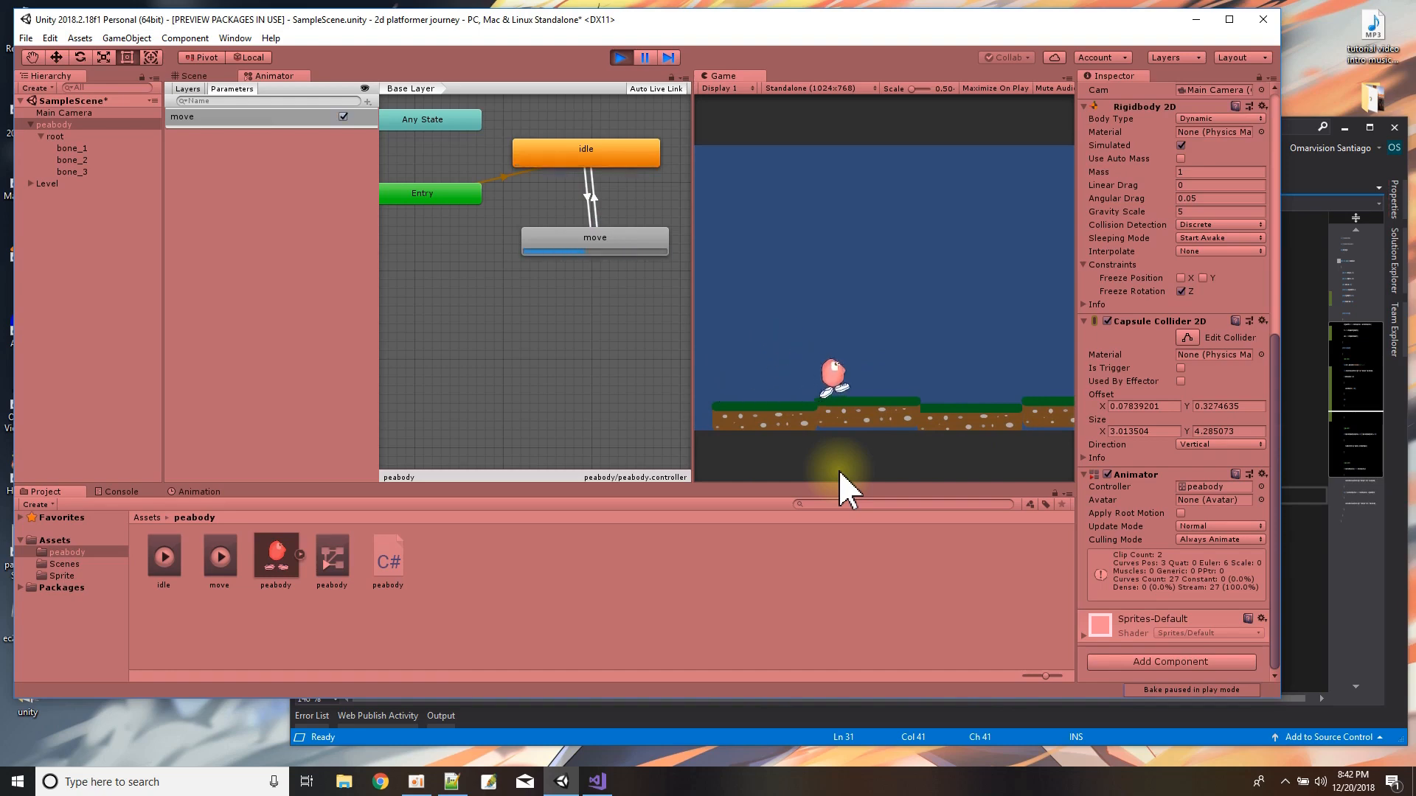
{"action": "left_click", "coordinate": [620, 58]}
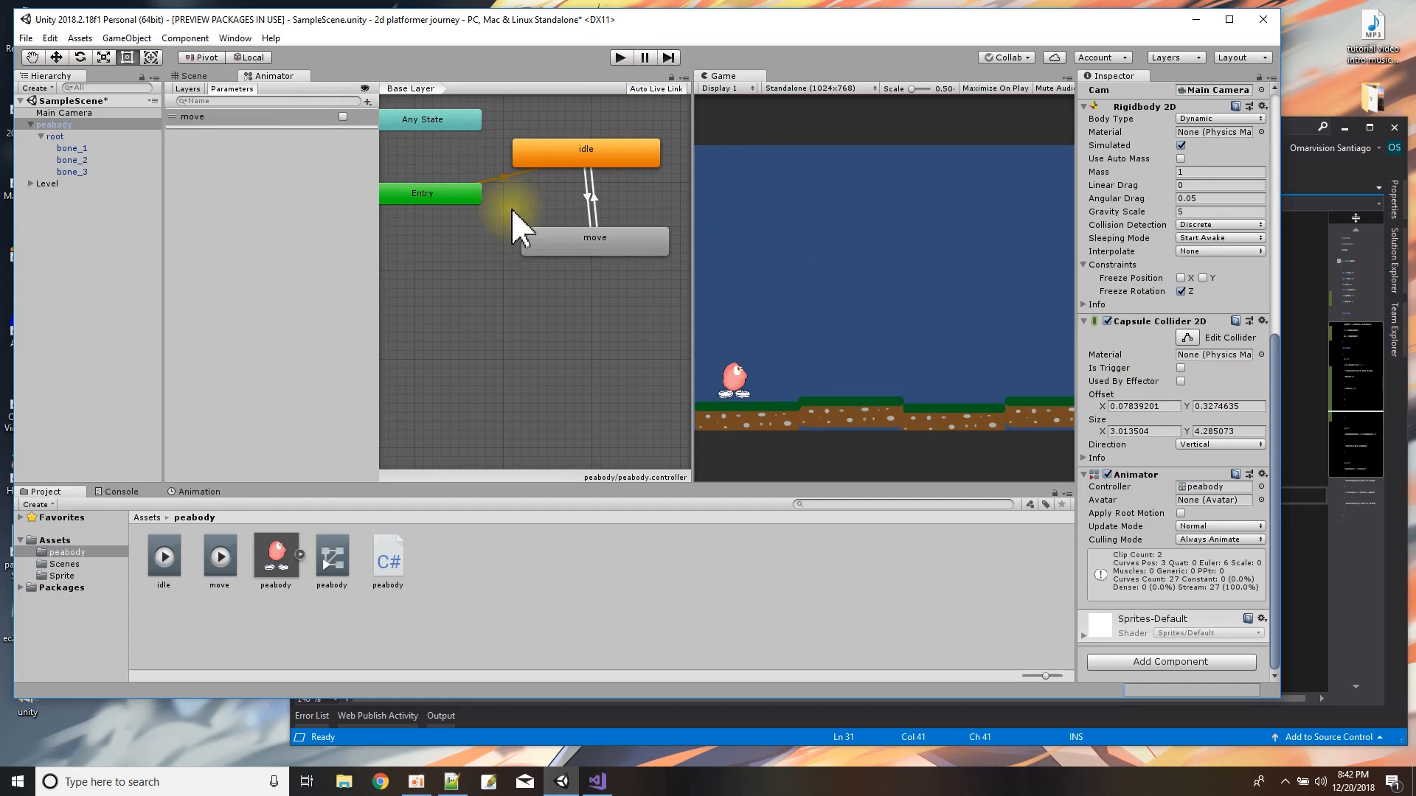
Show the Scene view and check the contents of the Sprite folder, returning to the main Assets folder.
{"action": "left_click", "coordinate": [191, 77]}
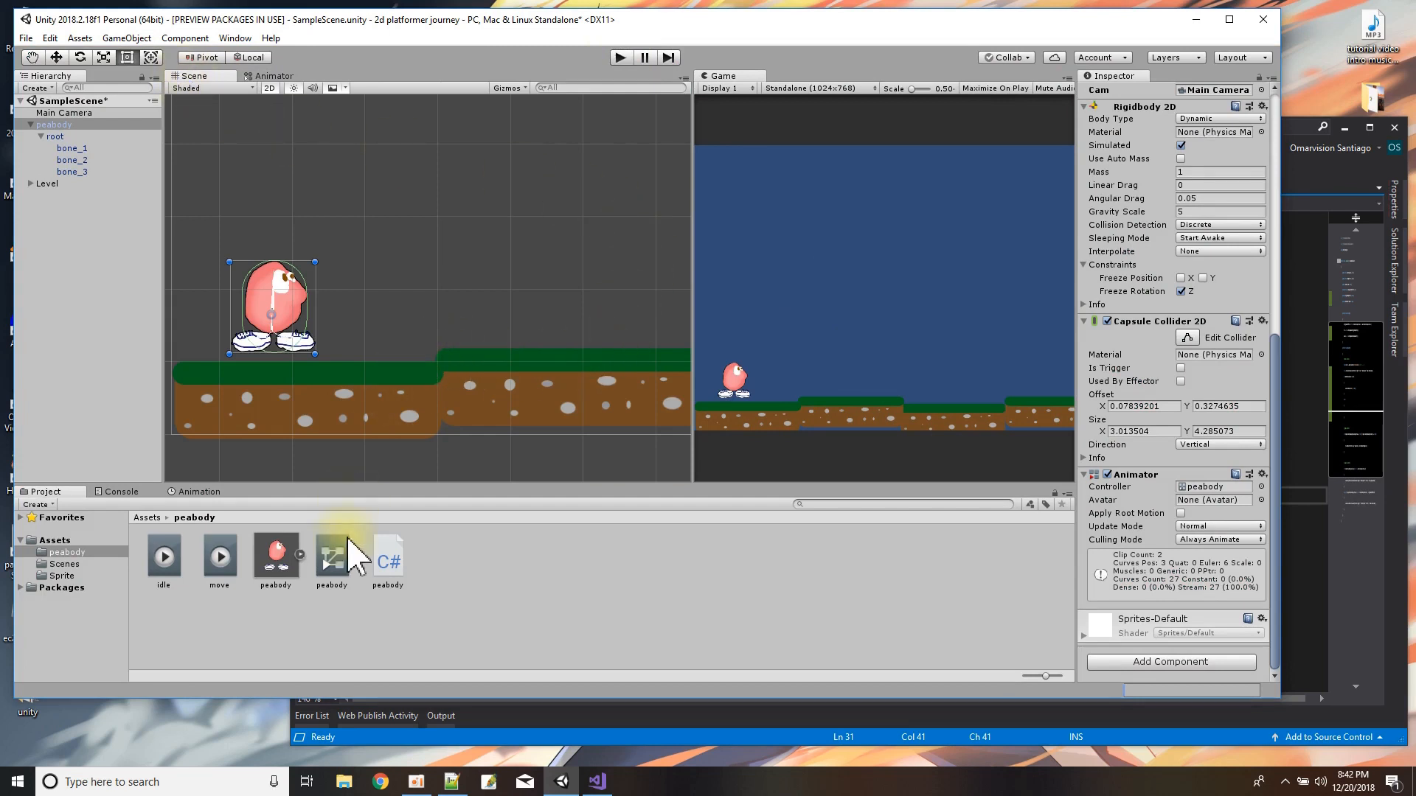
{"action": "left_click", "coordinate": [53, 542]}
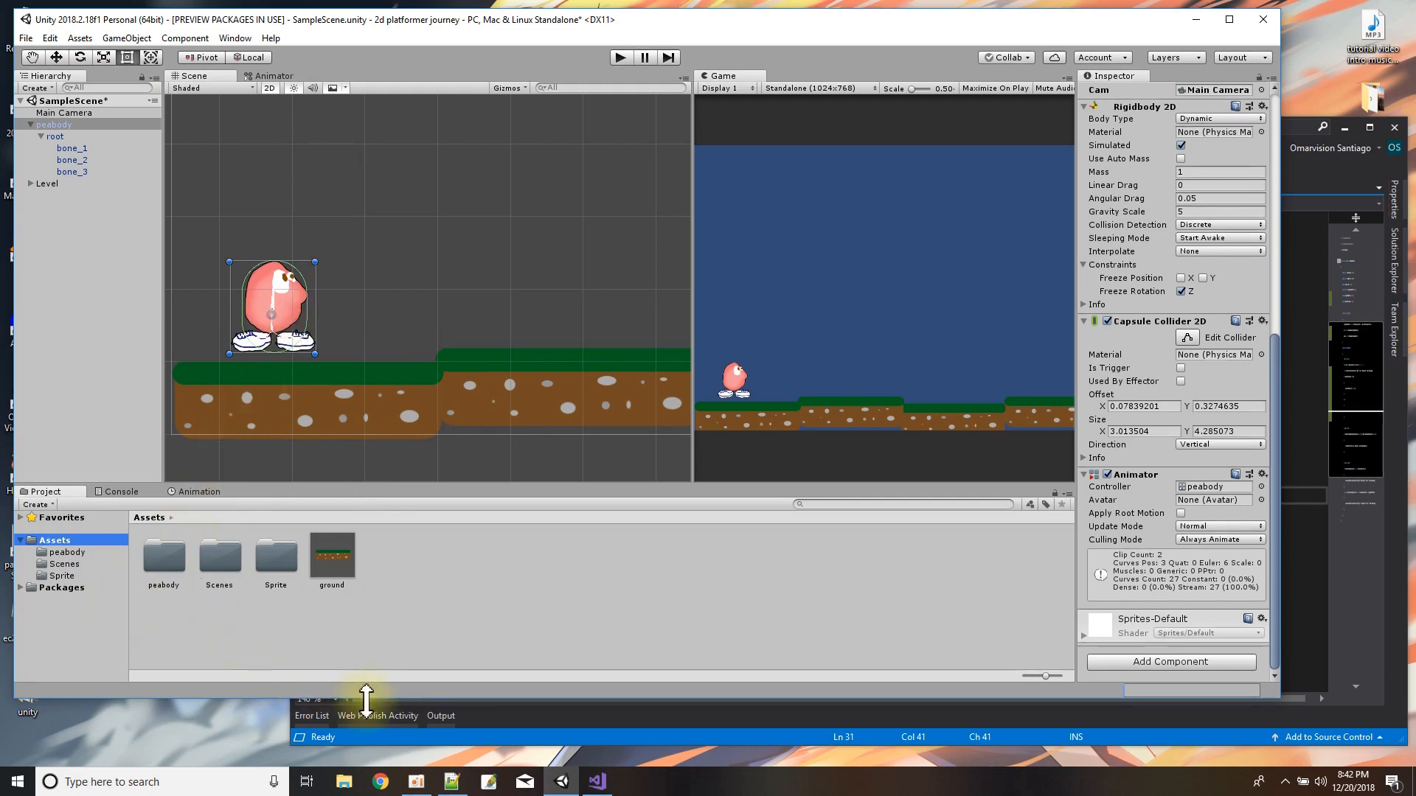
{"action": "double_click", "coordinate": [276, 559]}
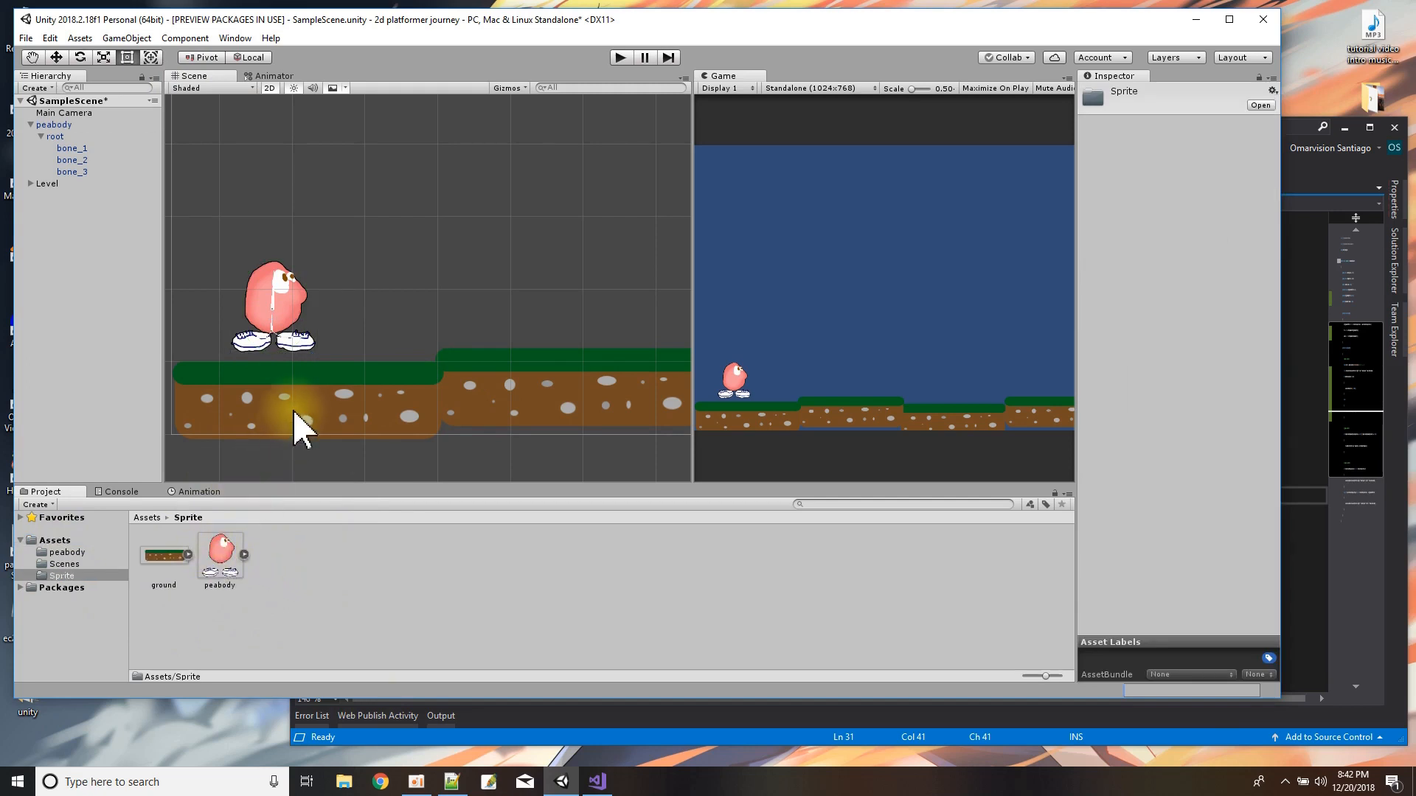
{"action": "left_click", "coordinate": [55, 542]}
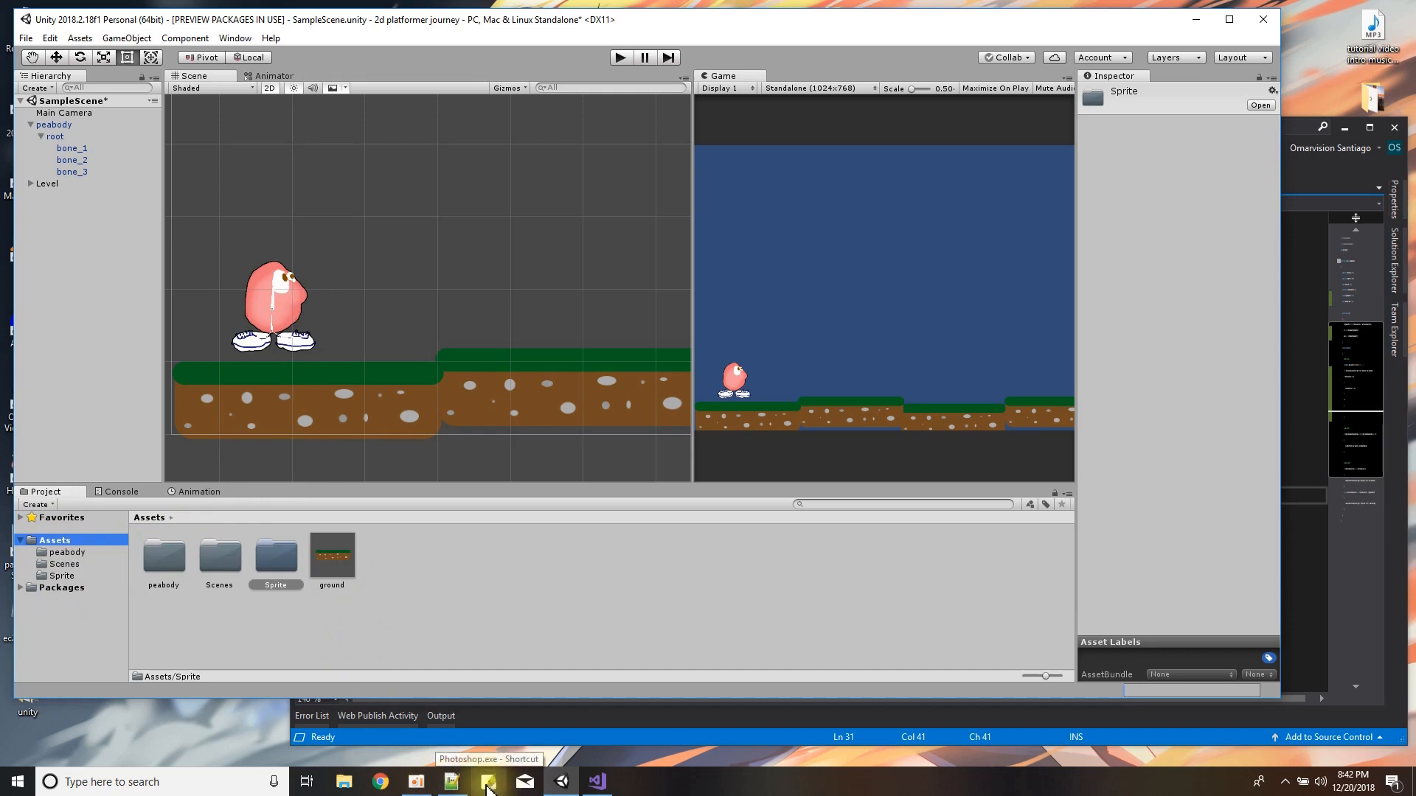
{"action": "left_click_drag", "start_coordinate": [354, 19], "coordinate": [390, 16]}
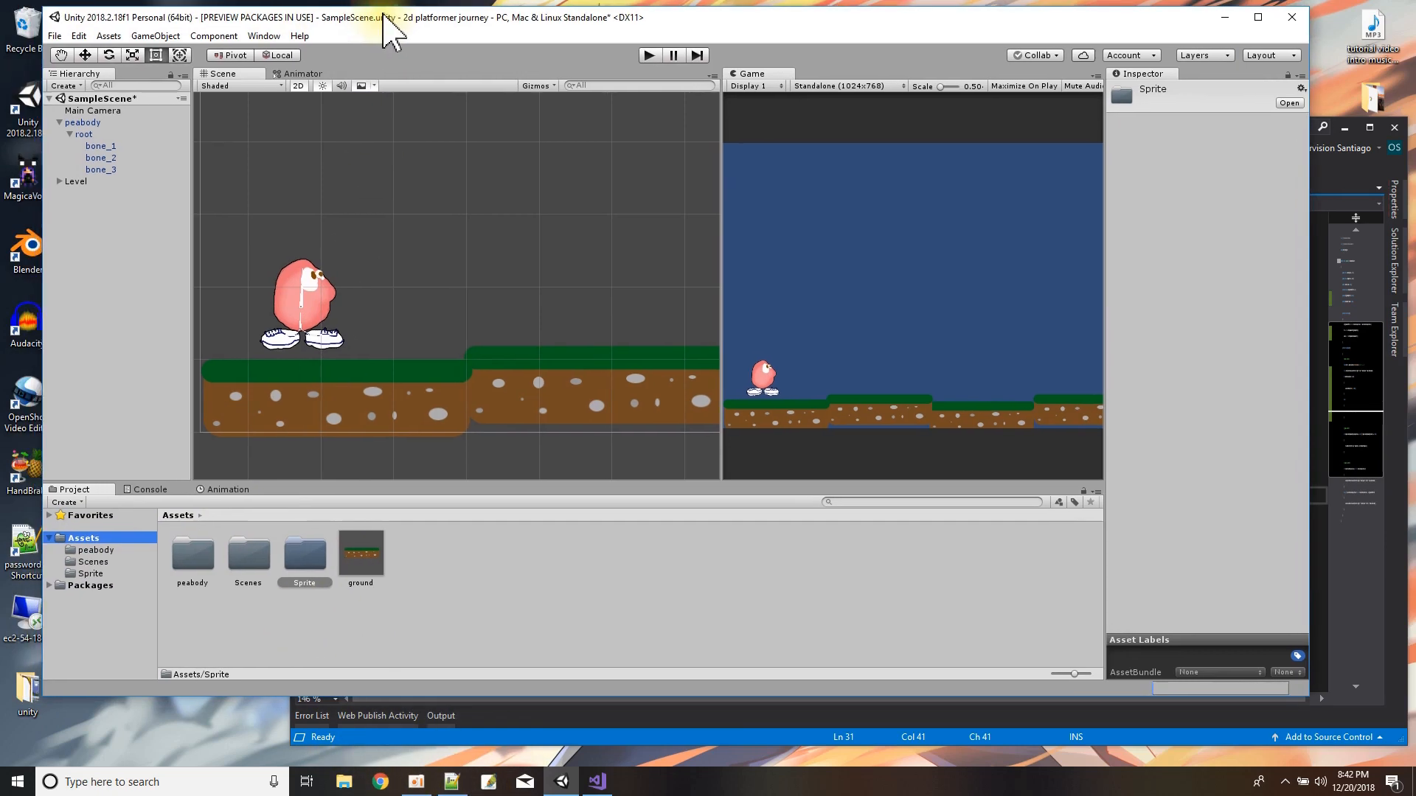
Import gun.png from the desktop's unity folder into the project's main Assets folder, then close the file window.
{"action": "double_click", "coordinate": [29, 693]}
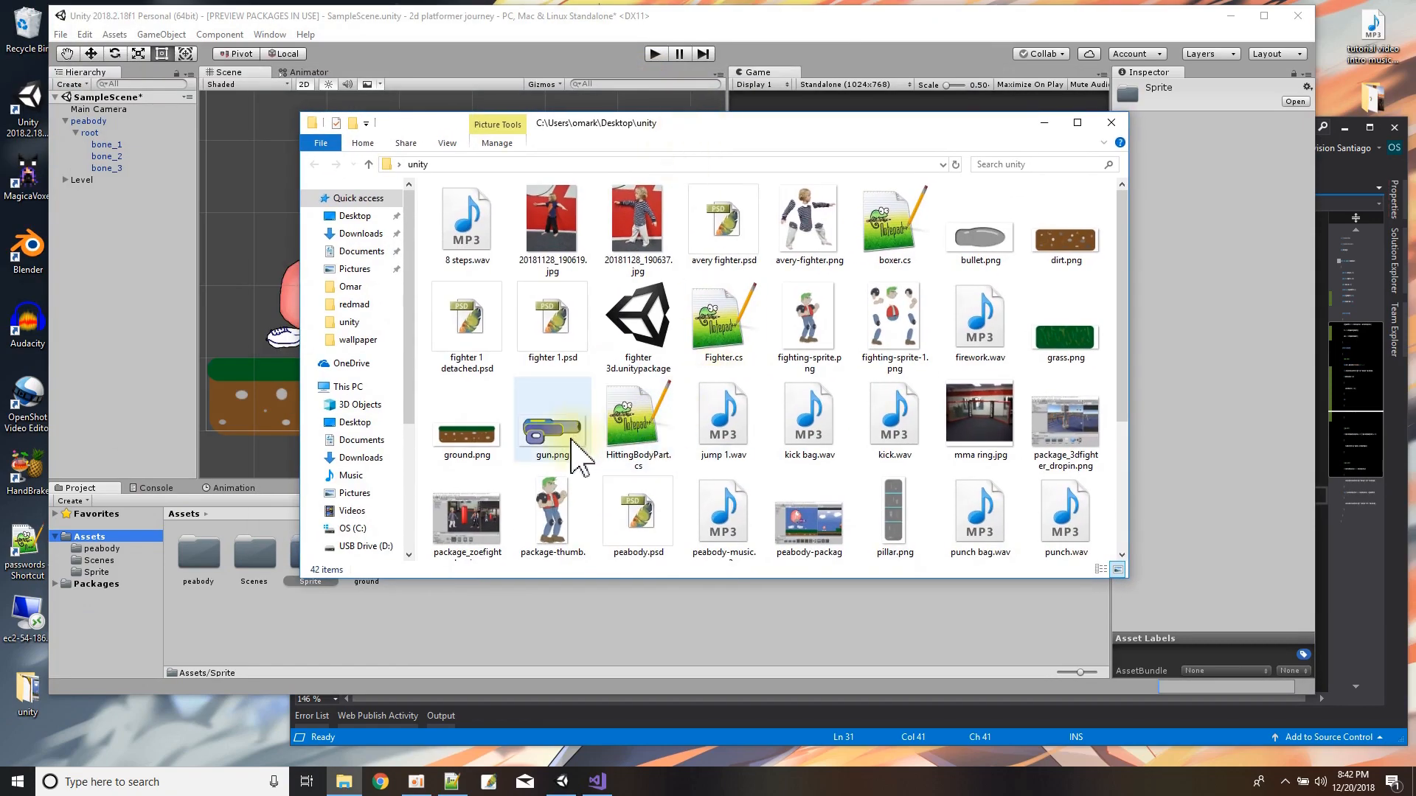
{"action": "left_click_drag", "start_coordinate": [584, 124], "coordinate": [805, 134]}
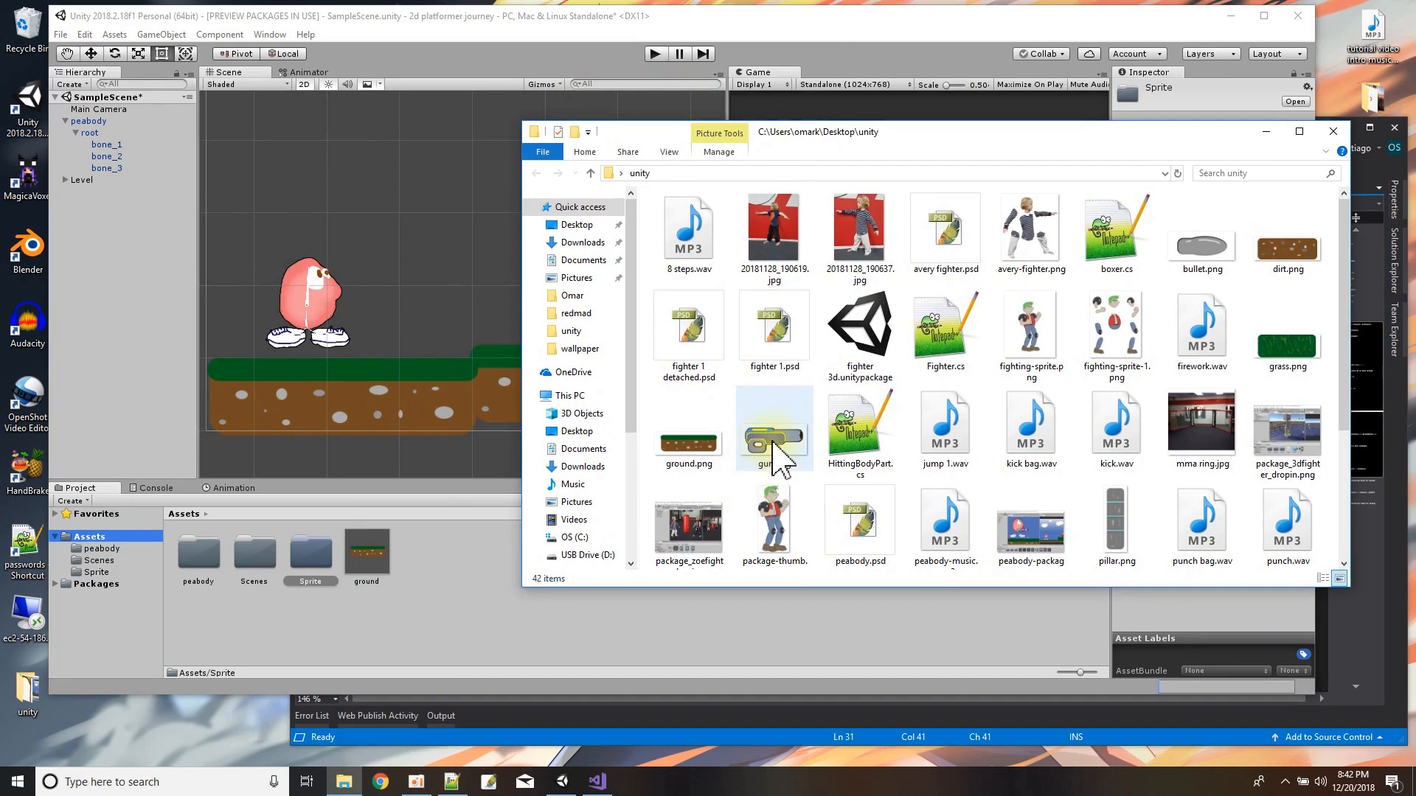
{"action": "left_click_drag", "start_coordinate": [758, 442], "coordinate": [455, 590]}
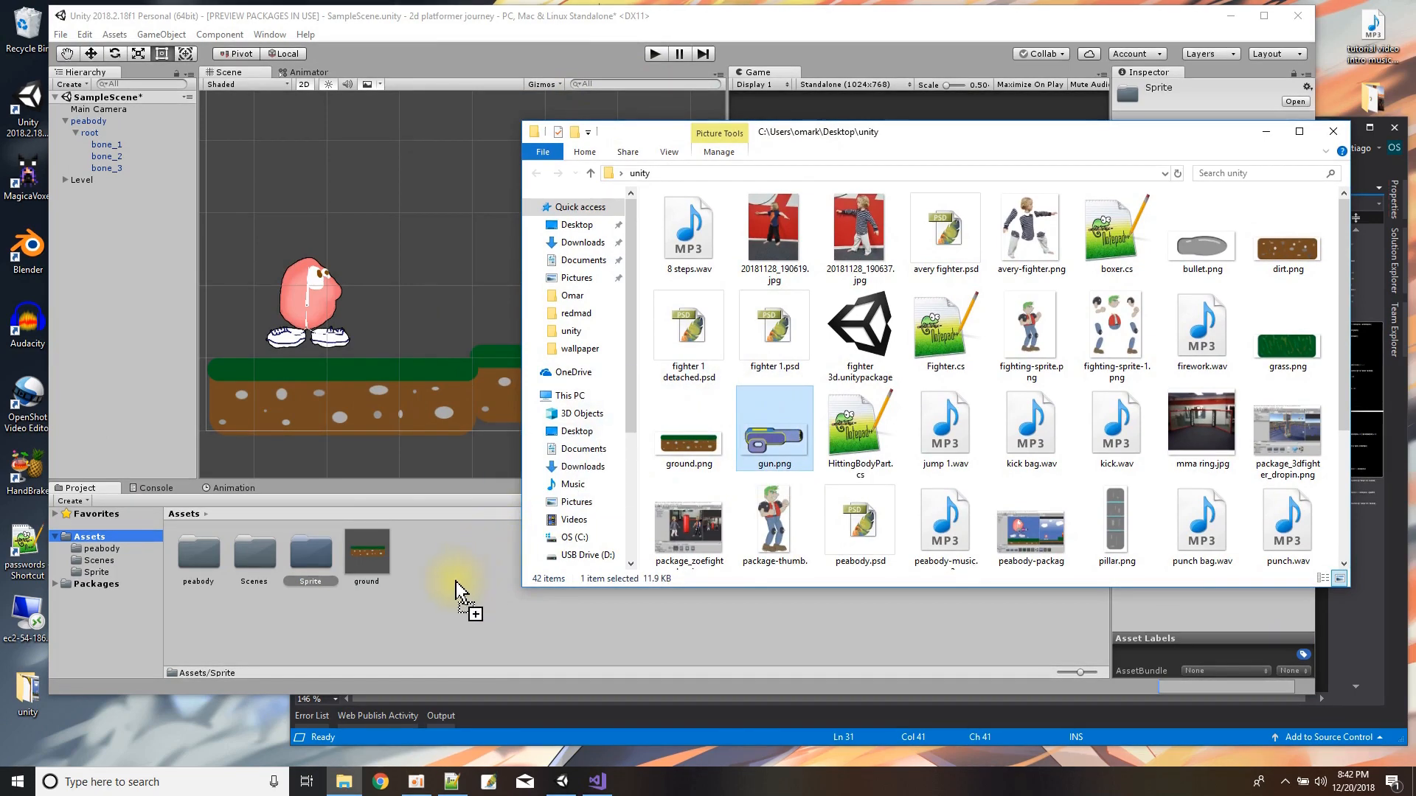
{"action": "left_click_drag", "start_coordinate": [455, 590], "coordinate": [452, 584]}
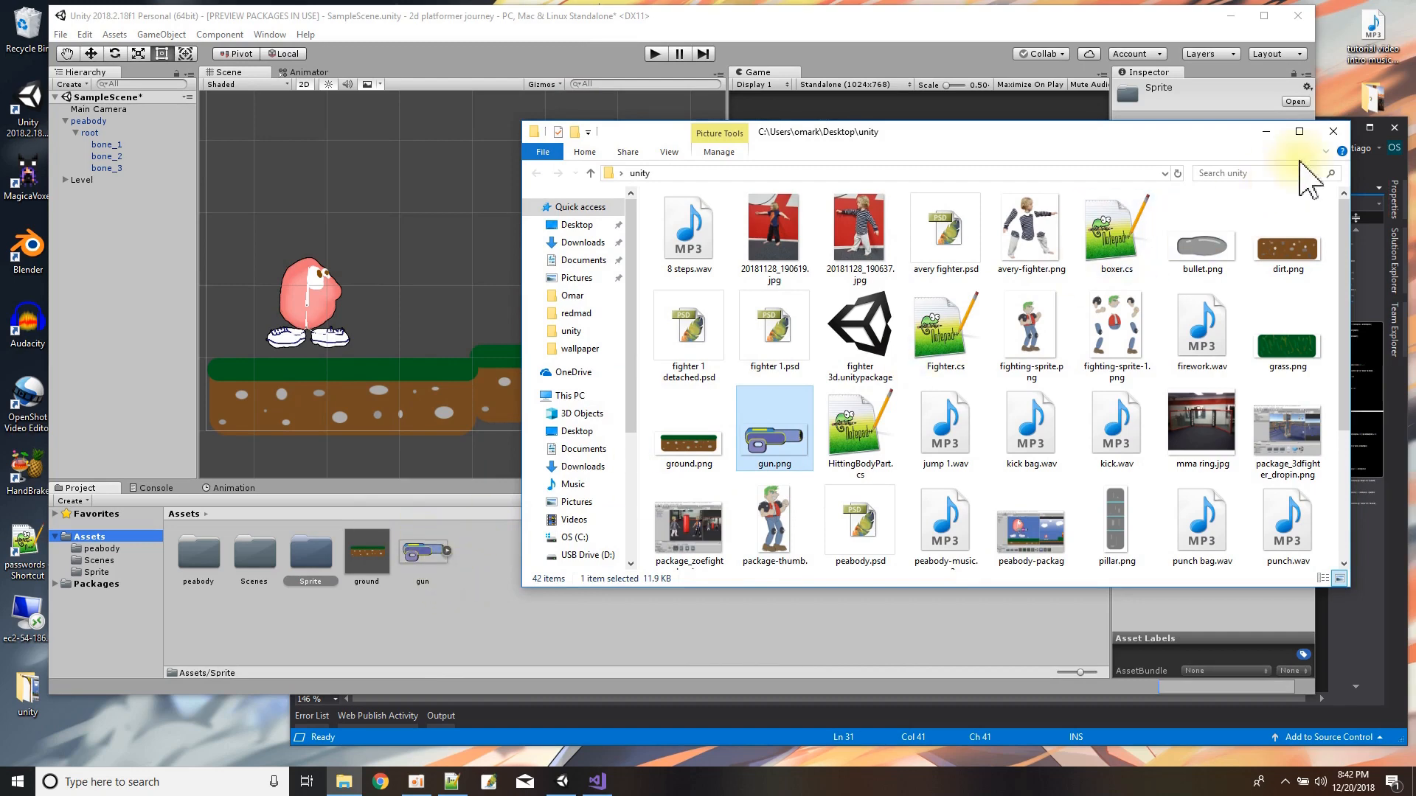
{"action": "left_click", "coordinate": [1333, 132]}
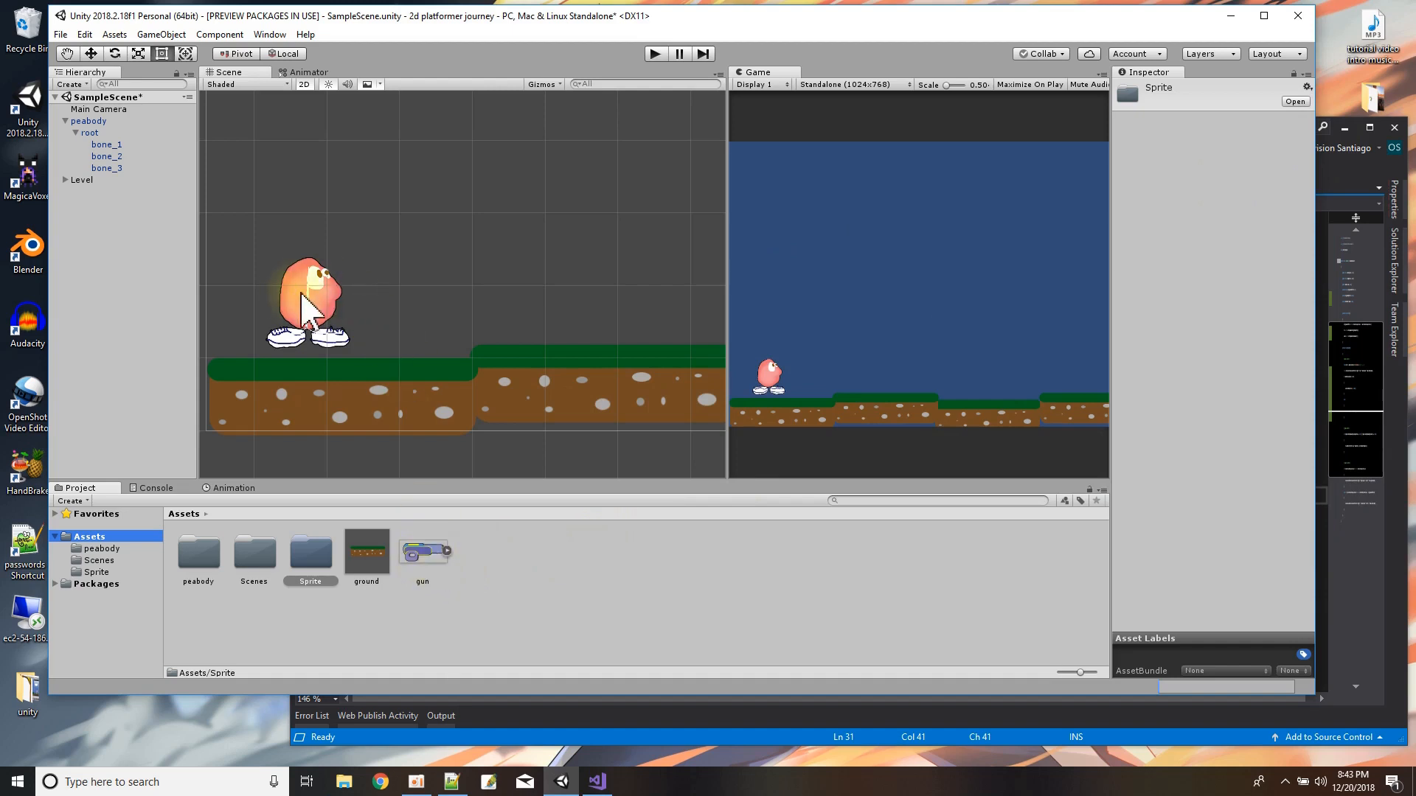
Open the gun sprite in the Bone Editor and draw a horizontal root bone from the rear of the gun body.
{"action": "left_click", "coordinate": [428, 554]}
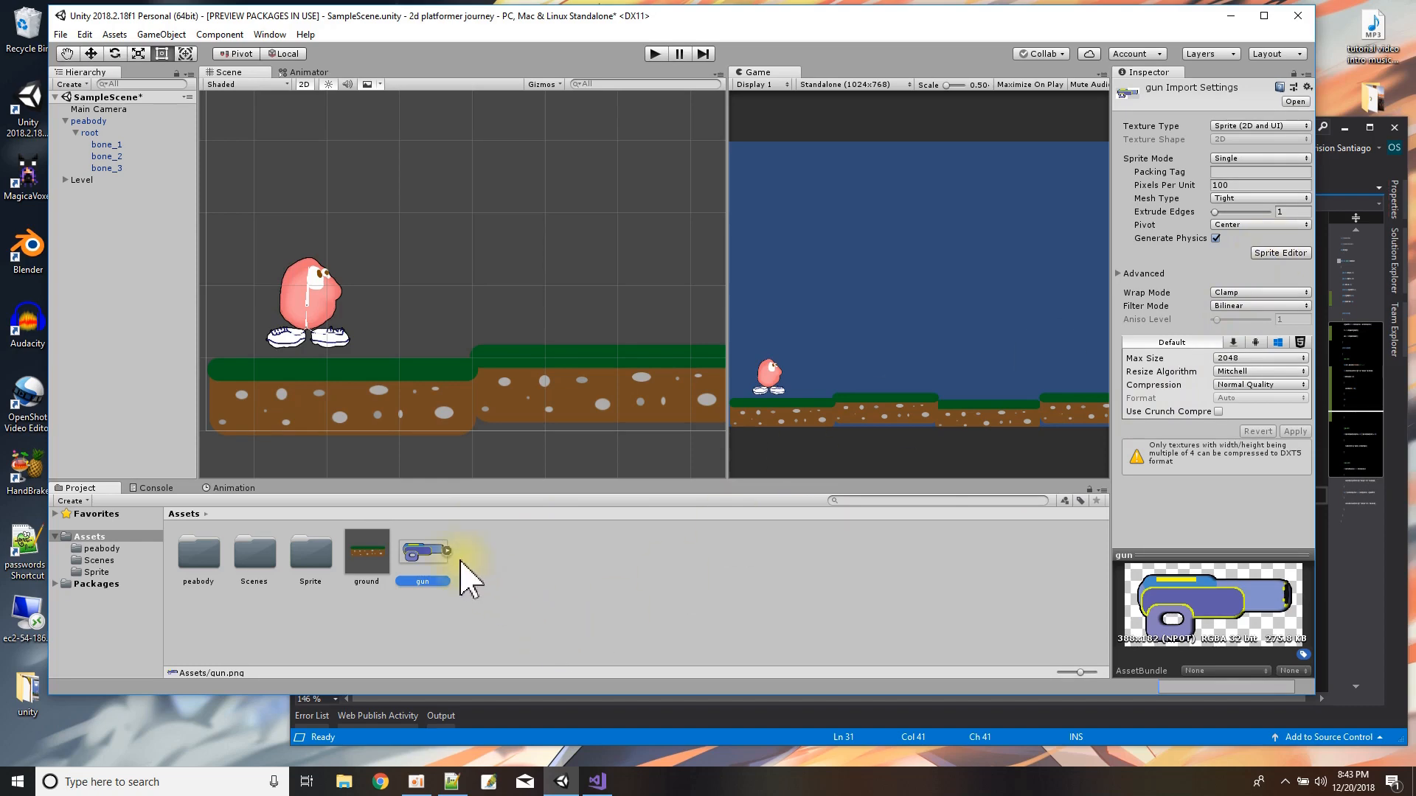
{"action": "left_click", "coordinate": [1275, 254]}
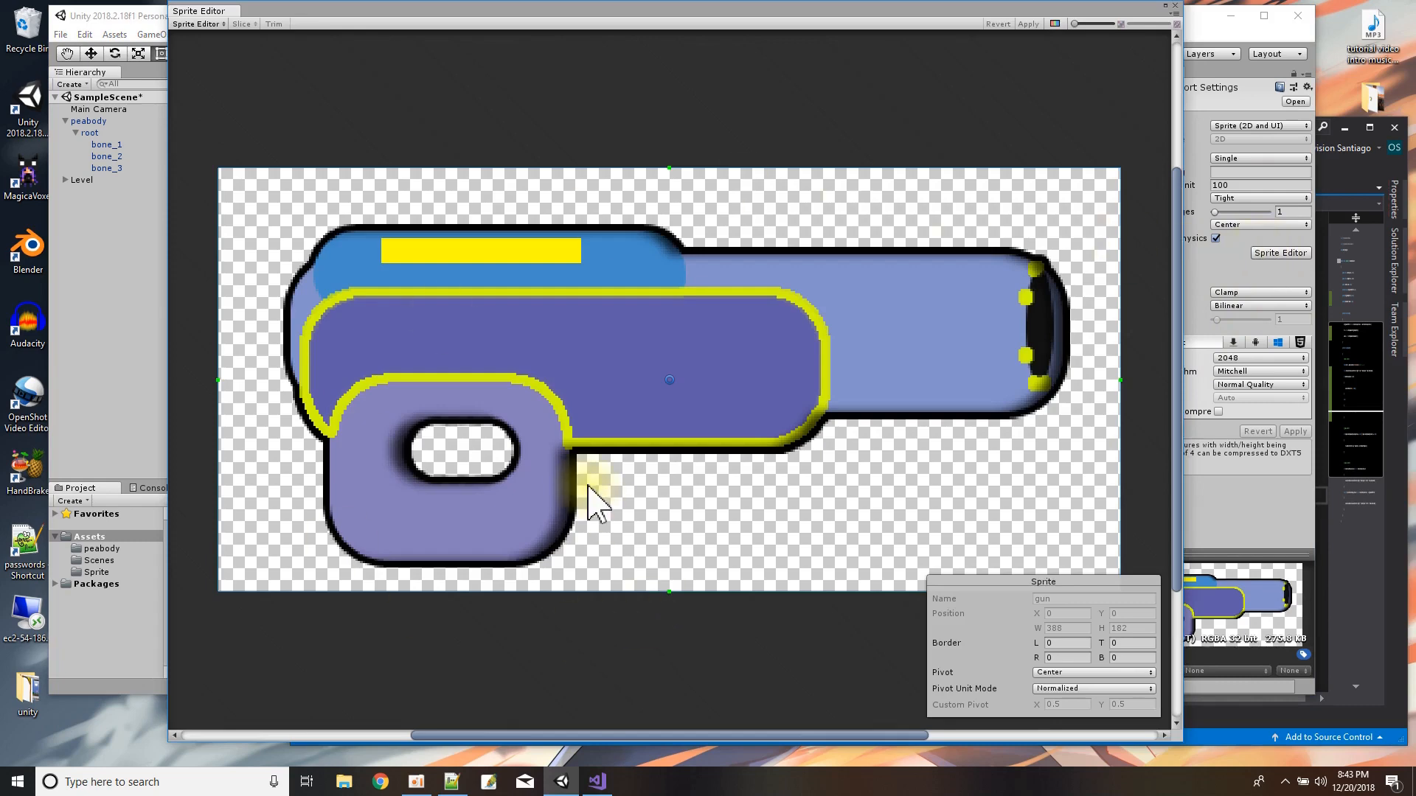
{"action": "left_click", "coordinate": [197, 23]}
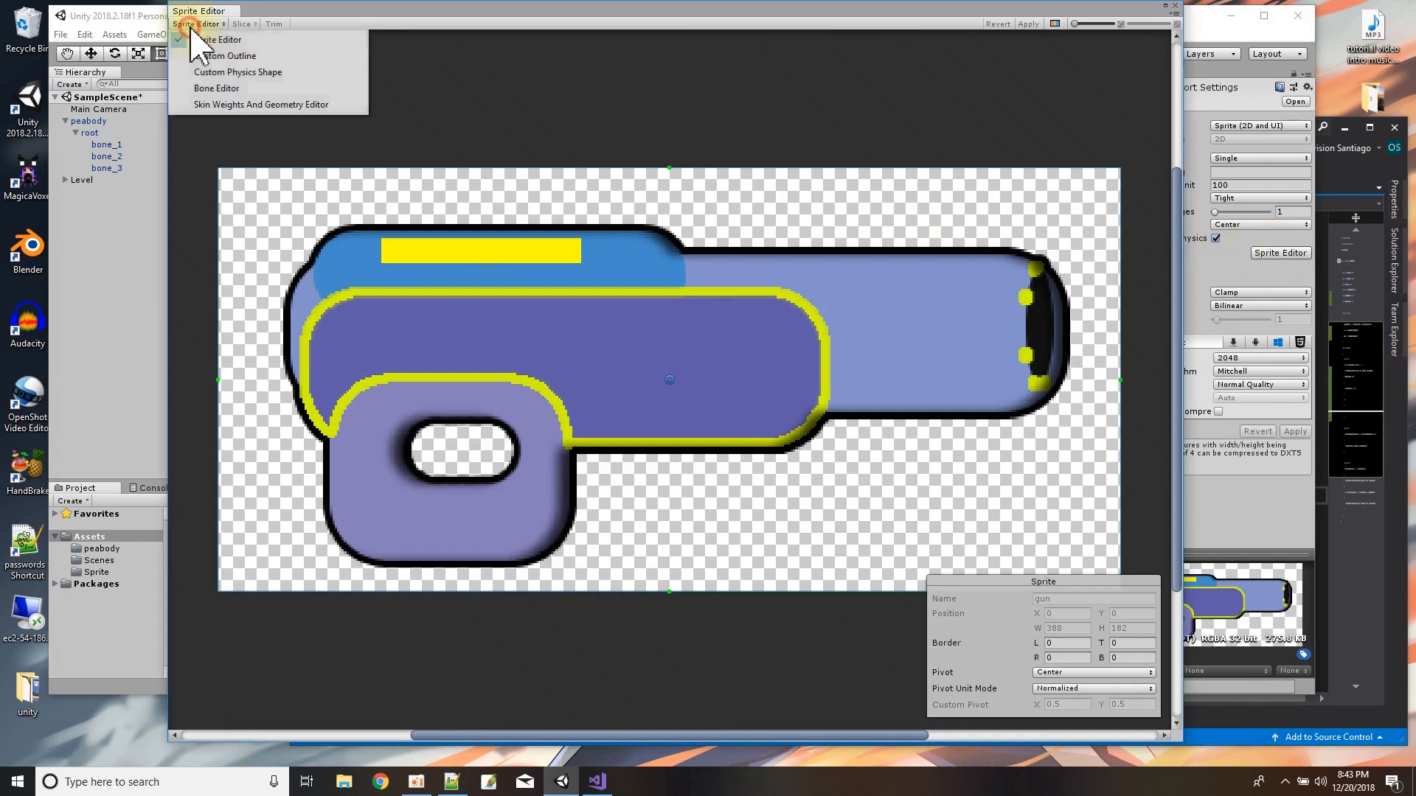
{"action": "left_click", "coordinate": [217, 90]}
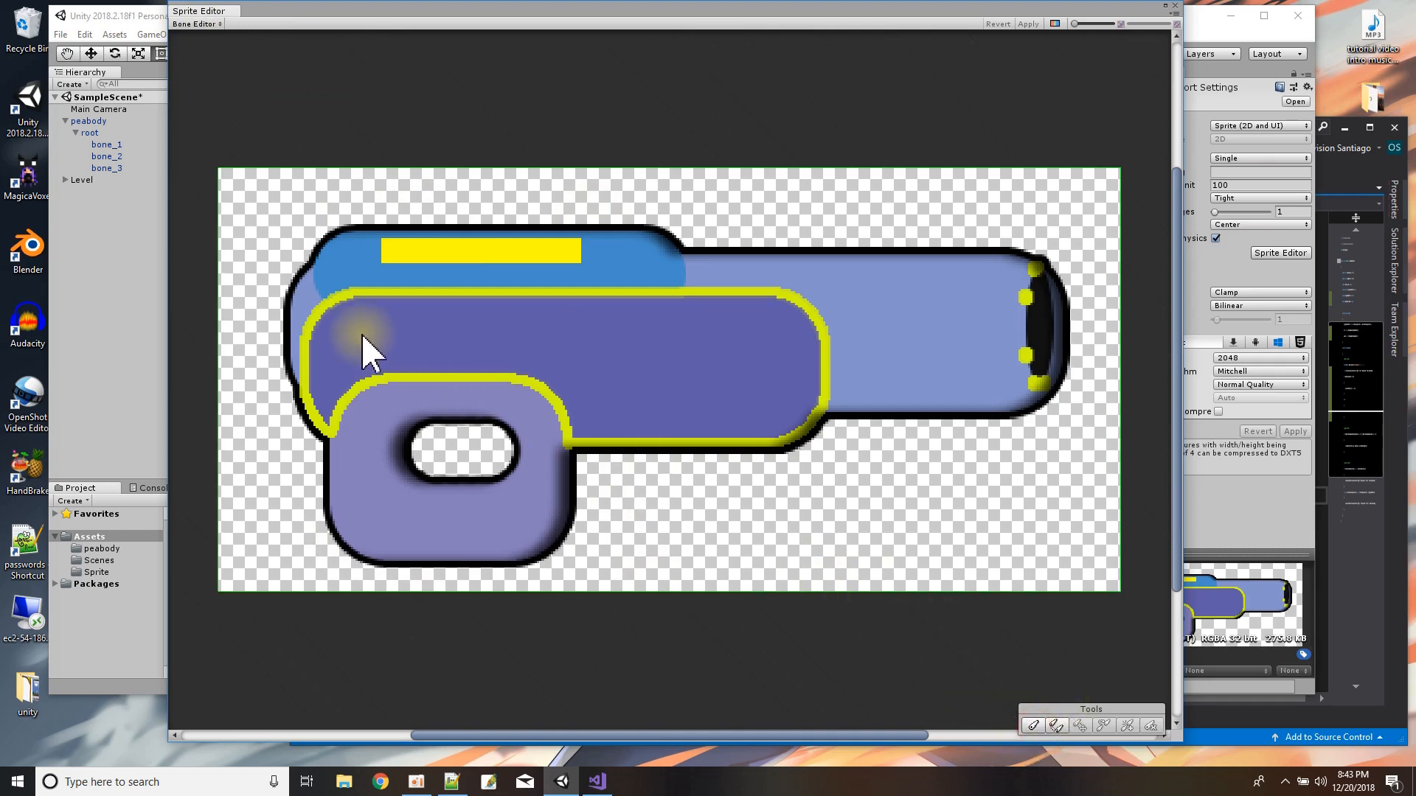
{"action": "left_click", "coordinate": [1055, 726]}
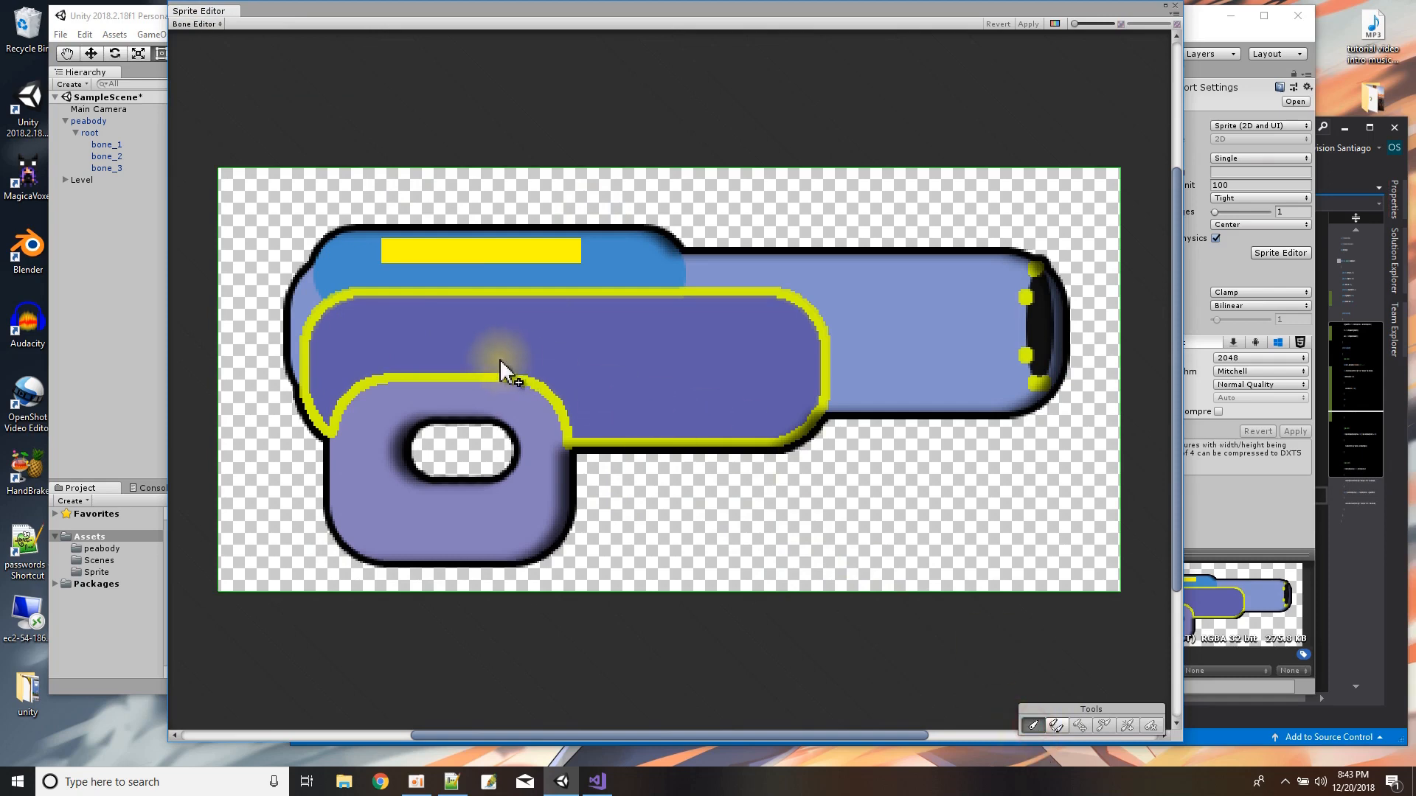
{"action": "left_click", "coordinate": [312, 344]}
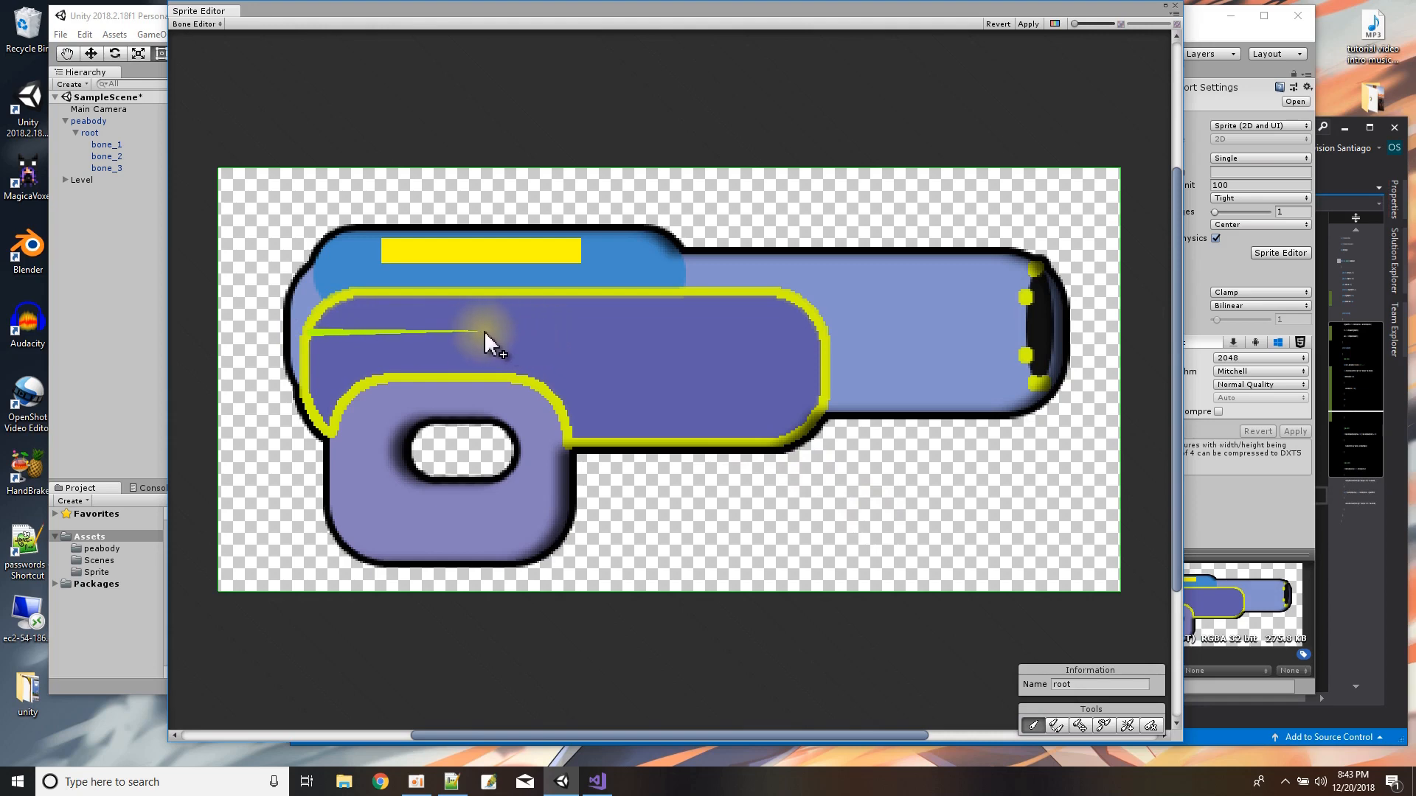
{"action": "left_click", "coordinate": [503, 333]}
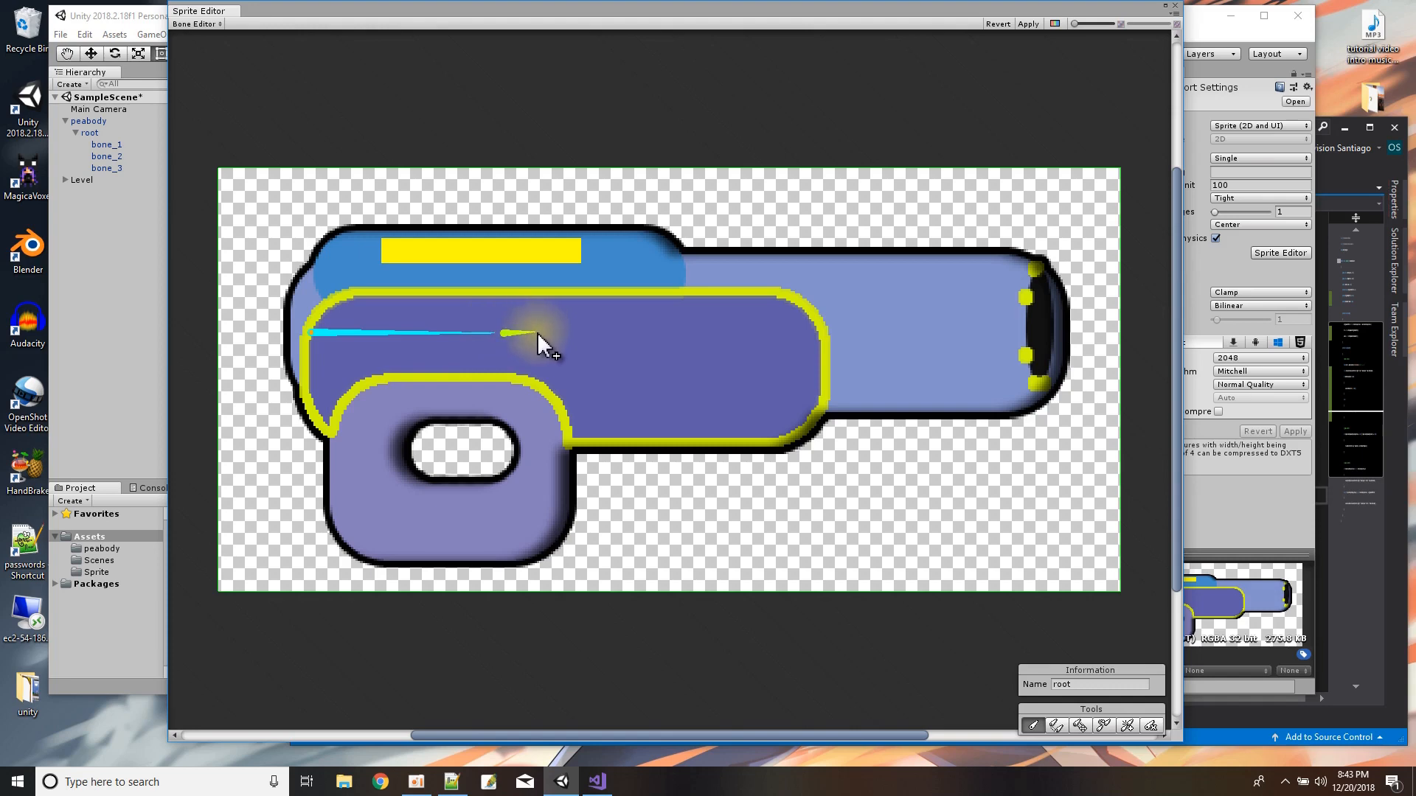
Create two detached child bones of root, one along the gun's upper part and one along the lower body.
{"action": "left_click", "coordinate": [1056, 726]}
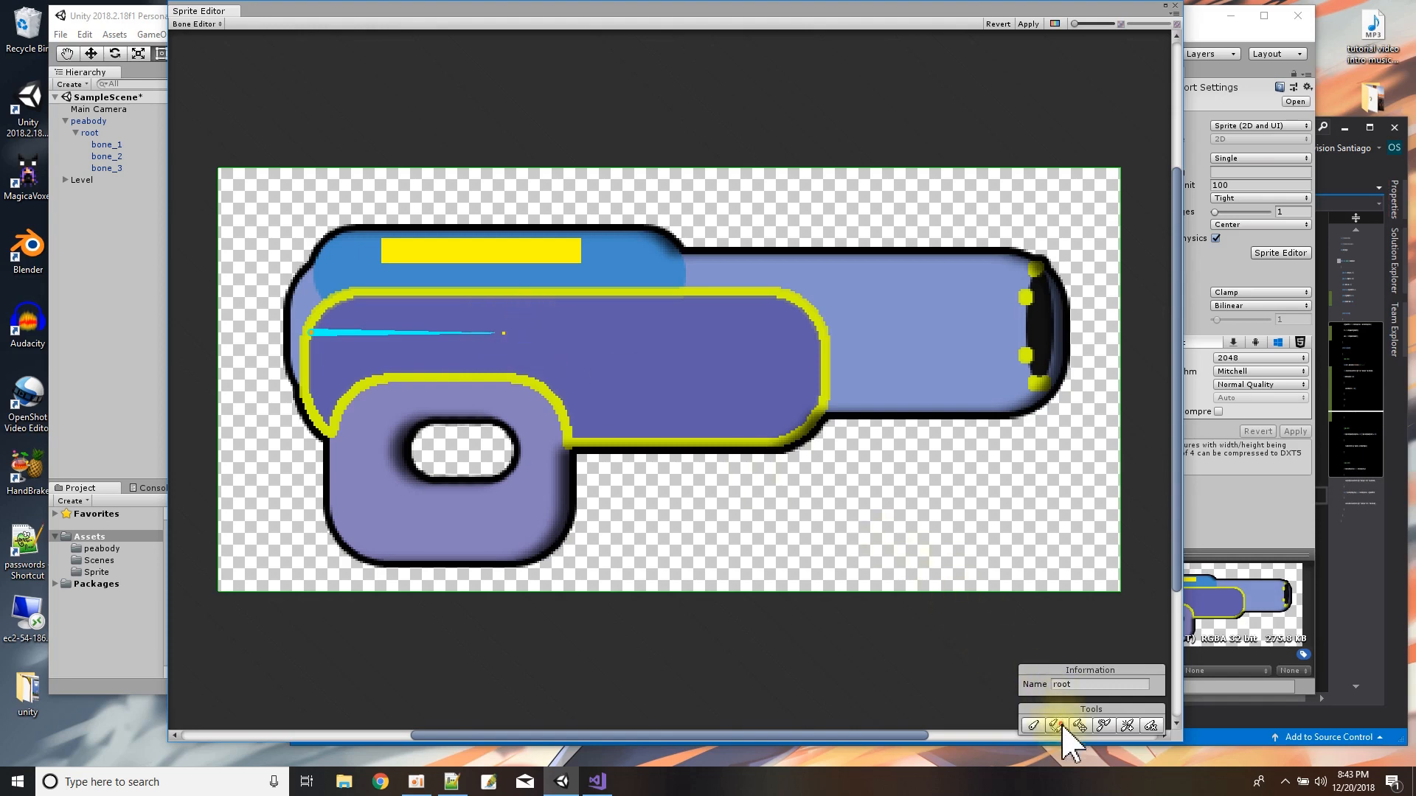
{"action": "left_click", "coordinate": [524, 281]}
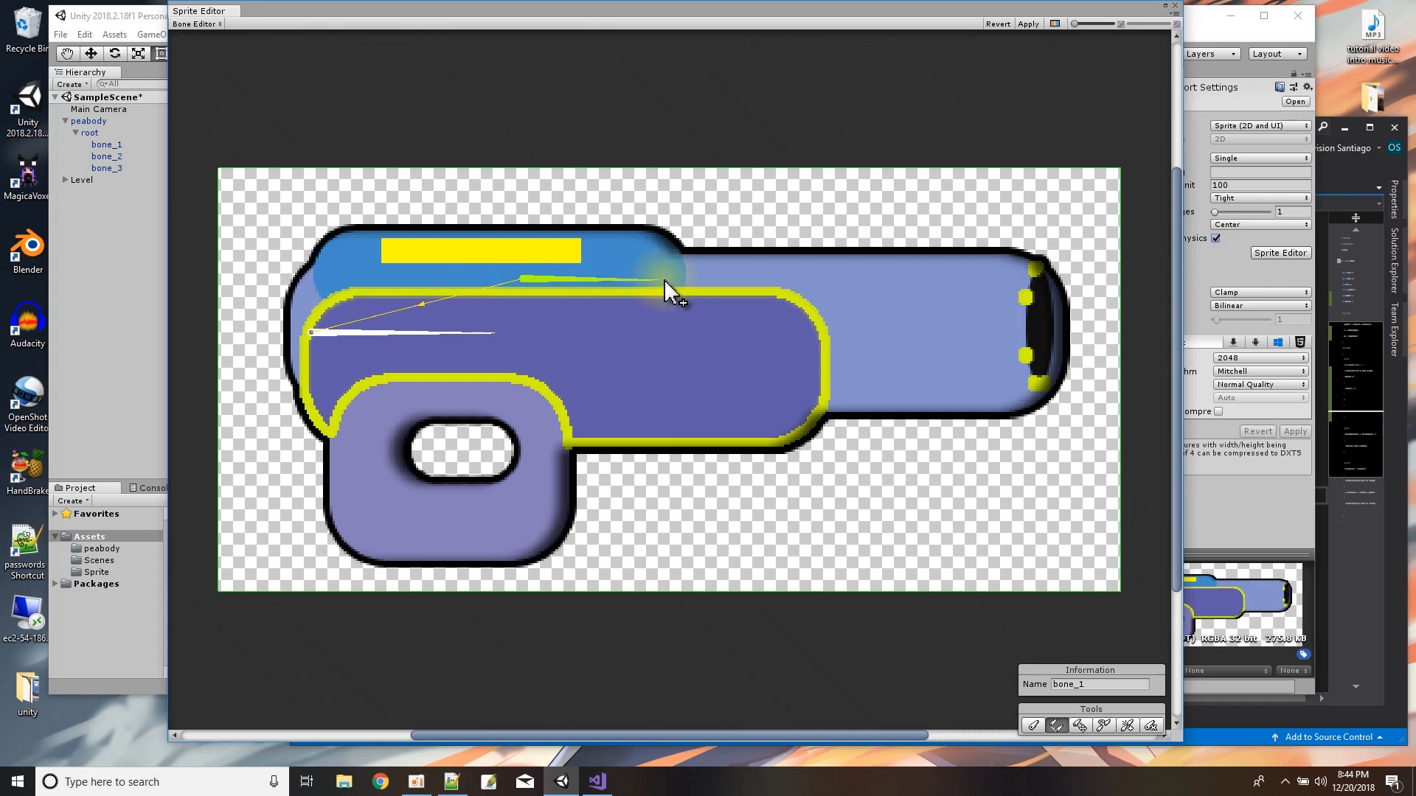
{"action": "left_click", "coordinate": [684, 280]}
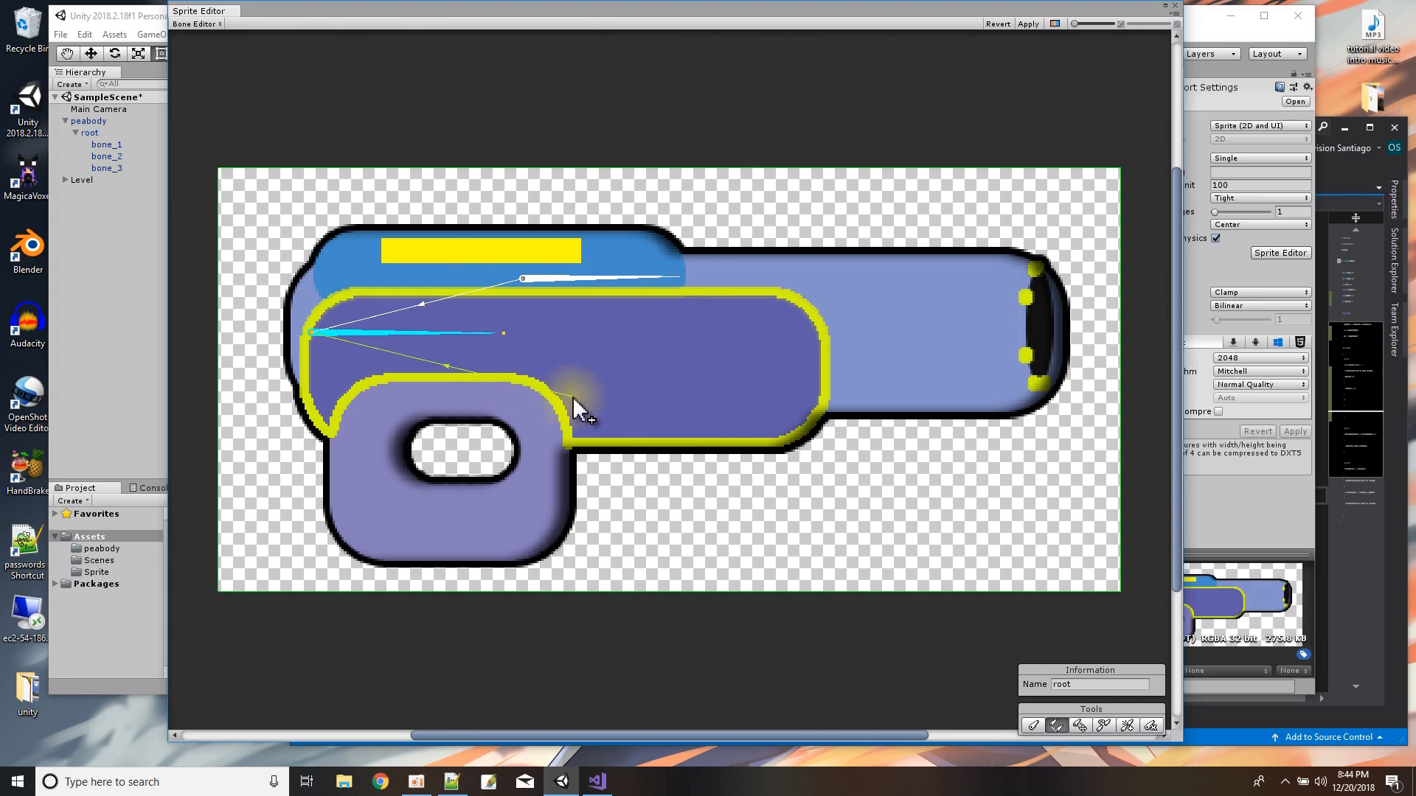
{"action": "left_click", "coordinate": [605, 388]}
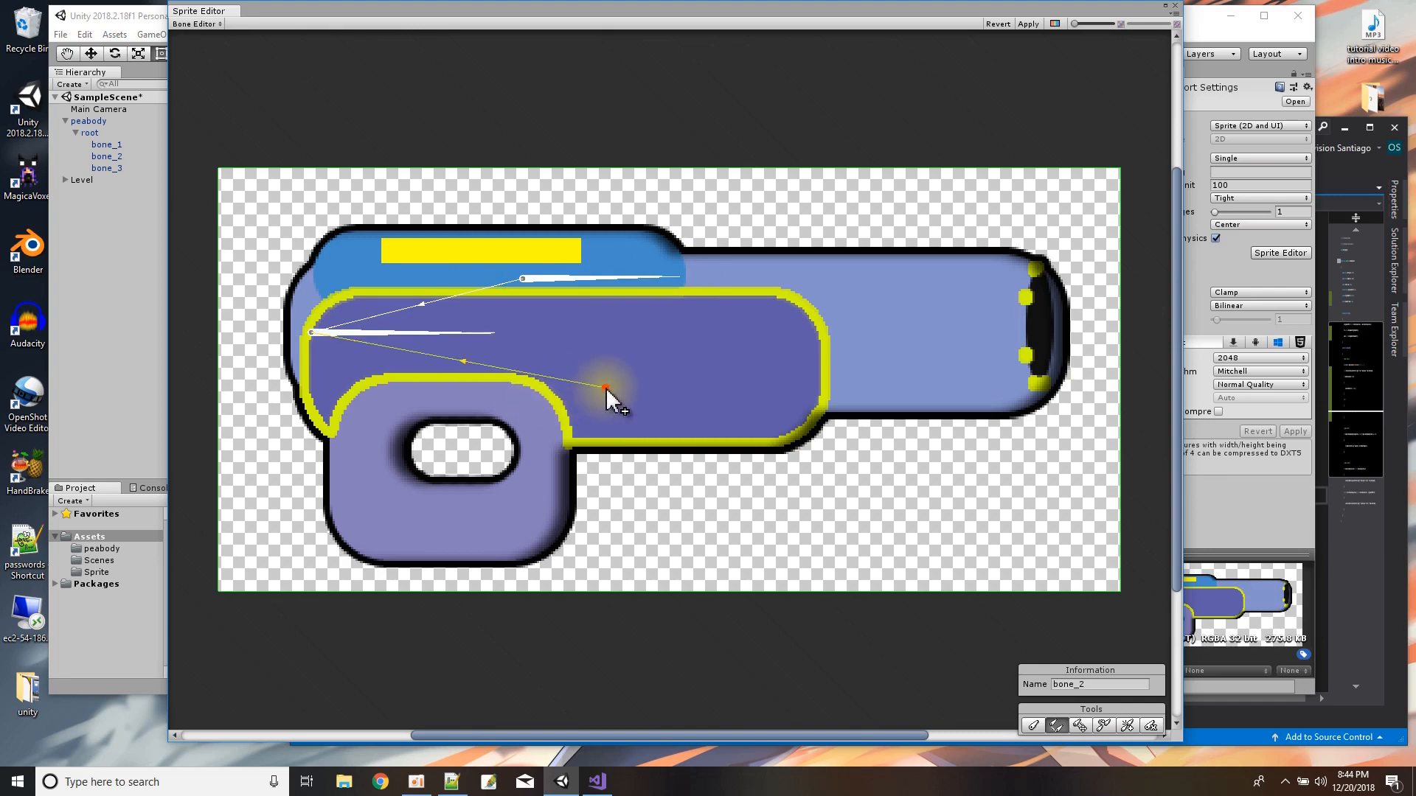
{"action": "left_click", "coordinate": [813, 387]}
{"action": "right_click", "coordinate": [811, 387]}
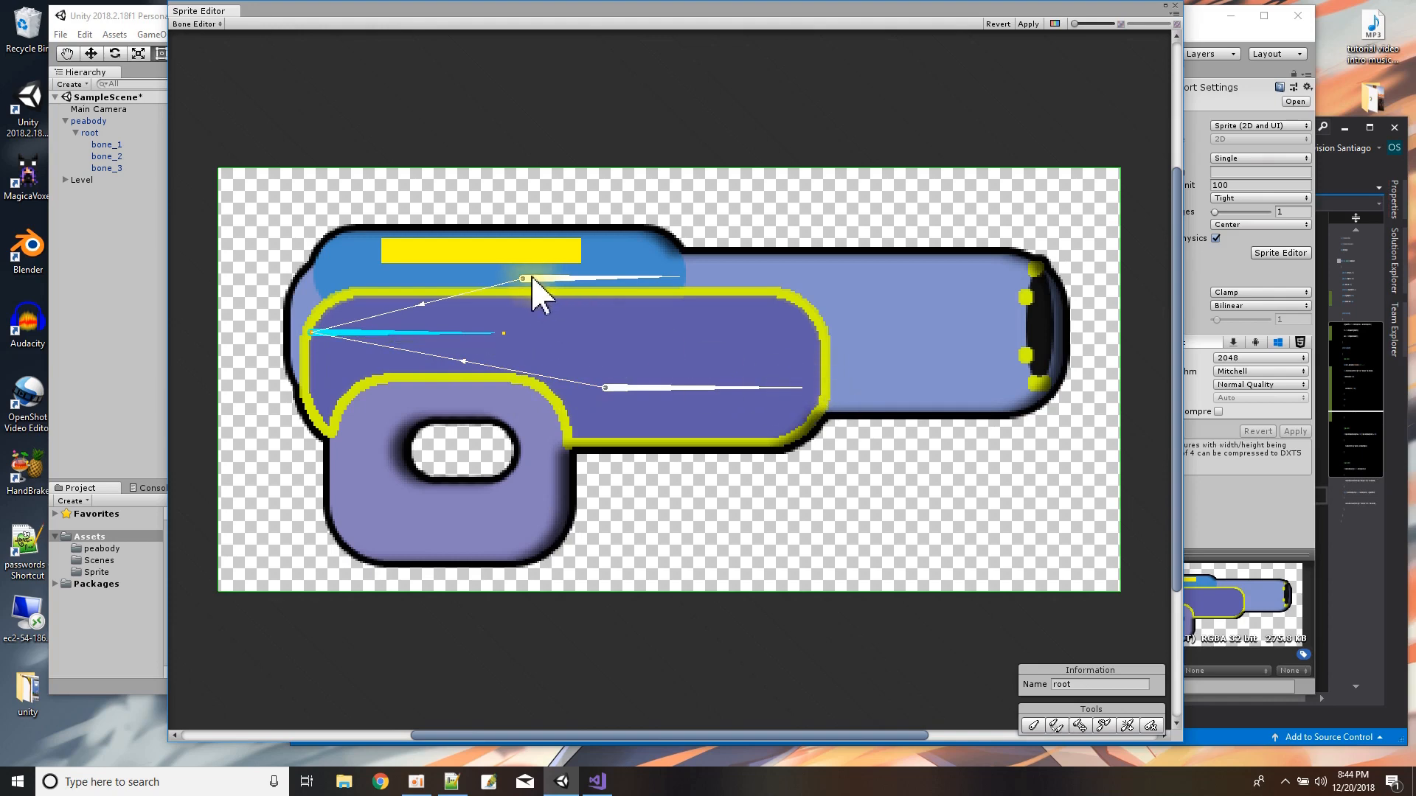
Move the upper child bone, bone_1, toward the barrel and lengthen it to roughly match bone_2's tip.
{"action": "left_click_drag", "start_coordinate": [530, 277], "coordinate": [601, 284]}
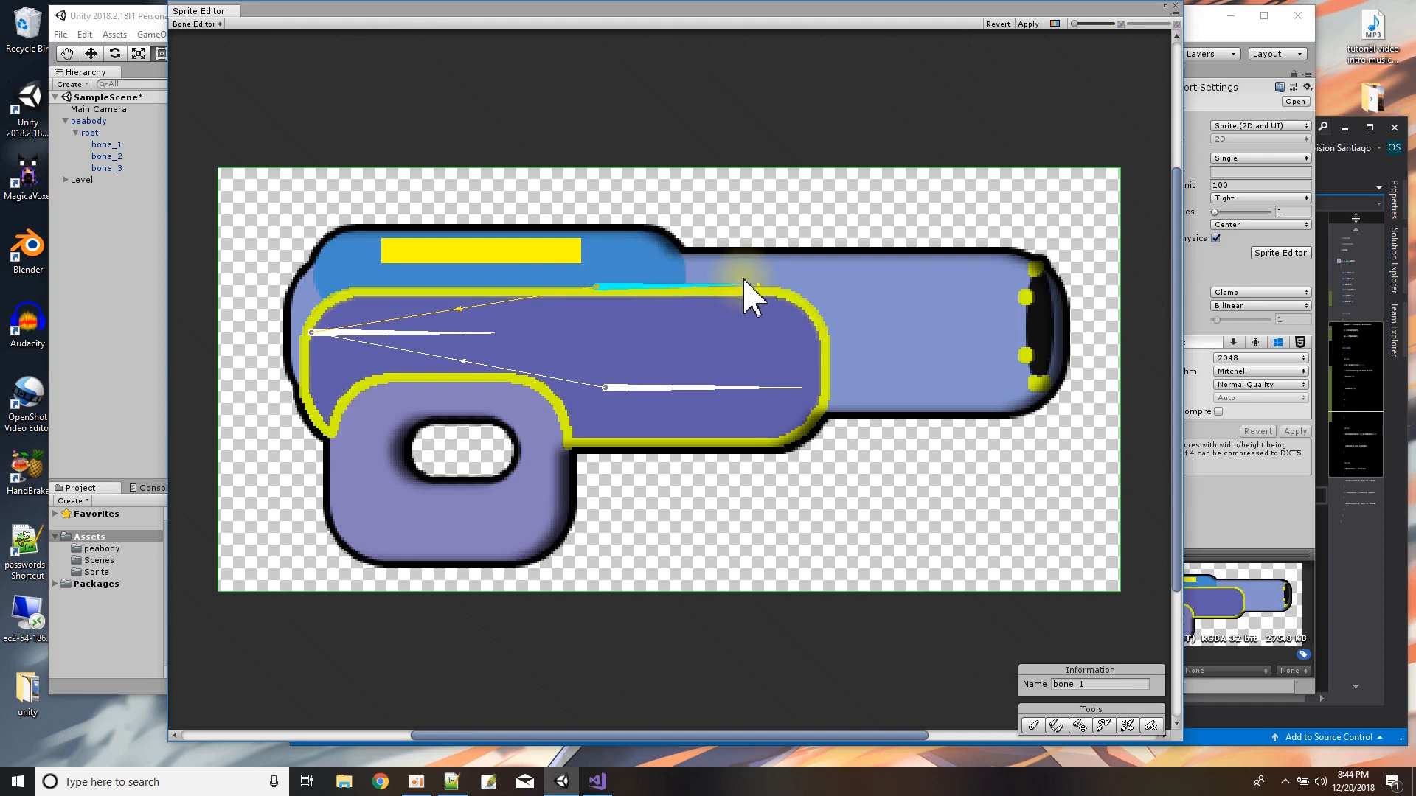
{"action": "mouse_move", "coordinate": [763, 284]}
{"action": "left_mouse_down"}
{"action": "mouse_move", "coordinate": [738, 281]}
{"action": "mouse_move", "coordinate": [790, 286]}
{"action": "left_mouse_up"}
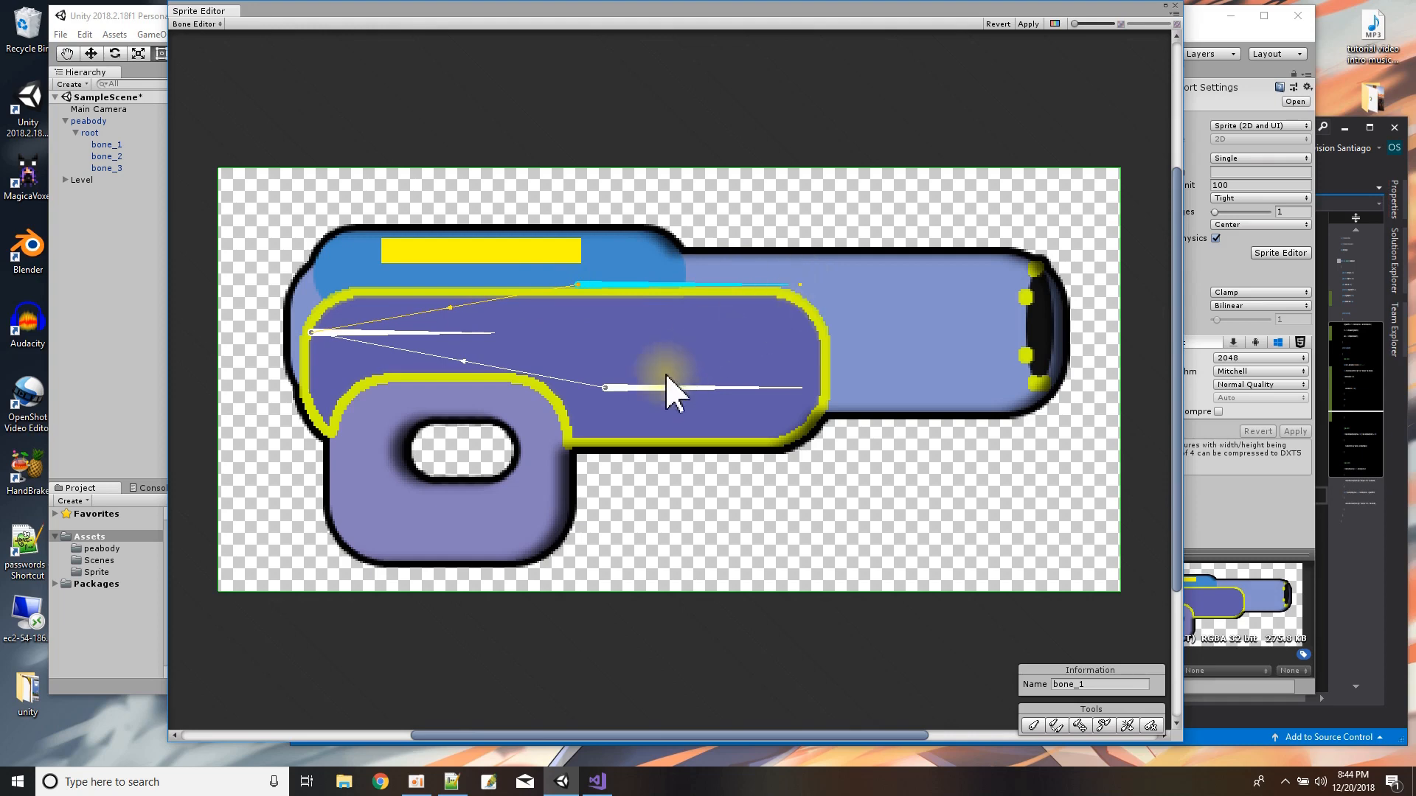
{"action": "left_click", "coordinate": [641, 388]}
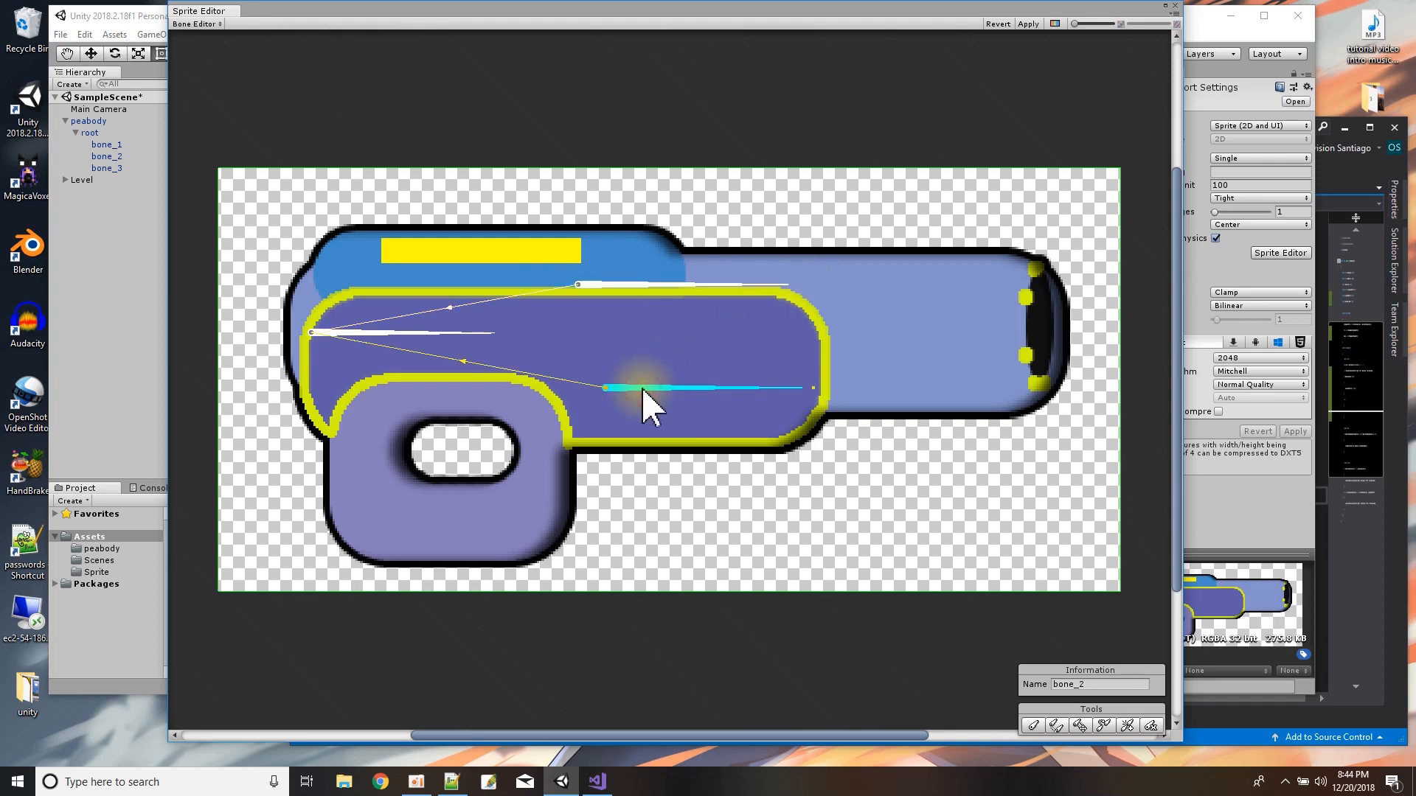
Apply the bones and generate the gun's skin geometry with Outline Detail 0.28, Alpha Tolerance 35 and Subdivide 11.
{"action": "left_click", "coordinate": [194, 23]}
{"action": "left_click", "coordinate": [236, 103]}
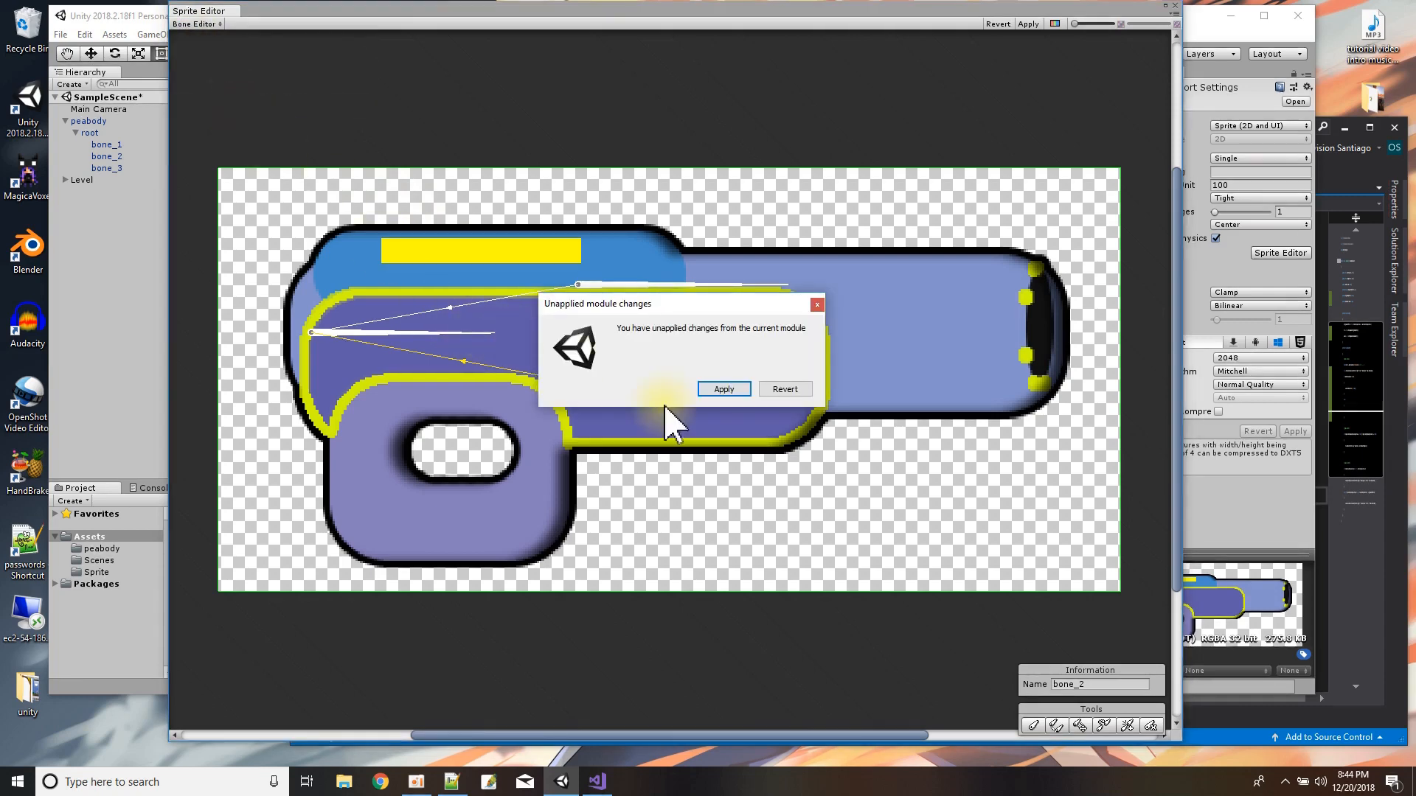
{"action": "left_click", "coordinate": [720, 390]}
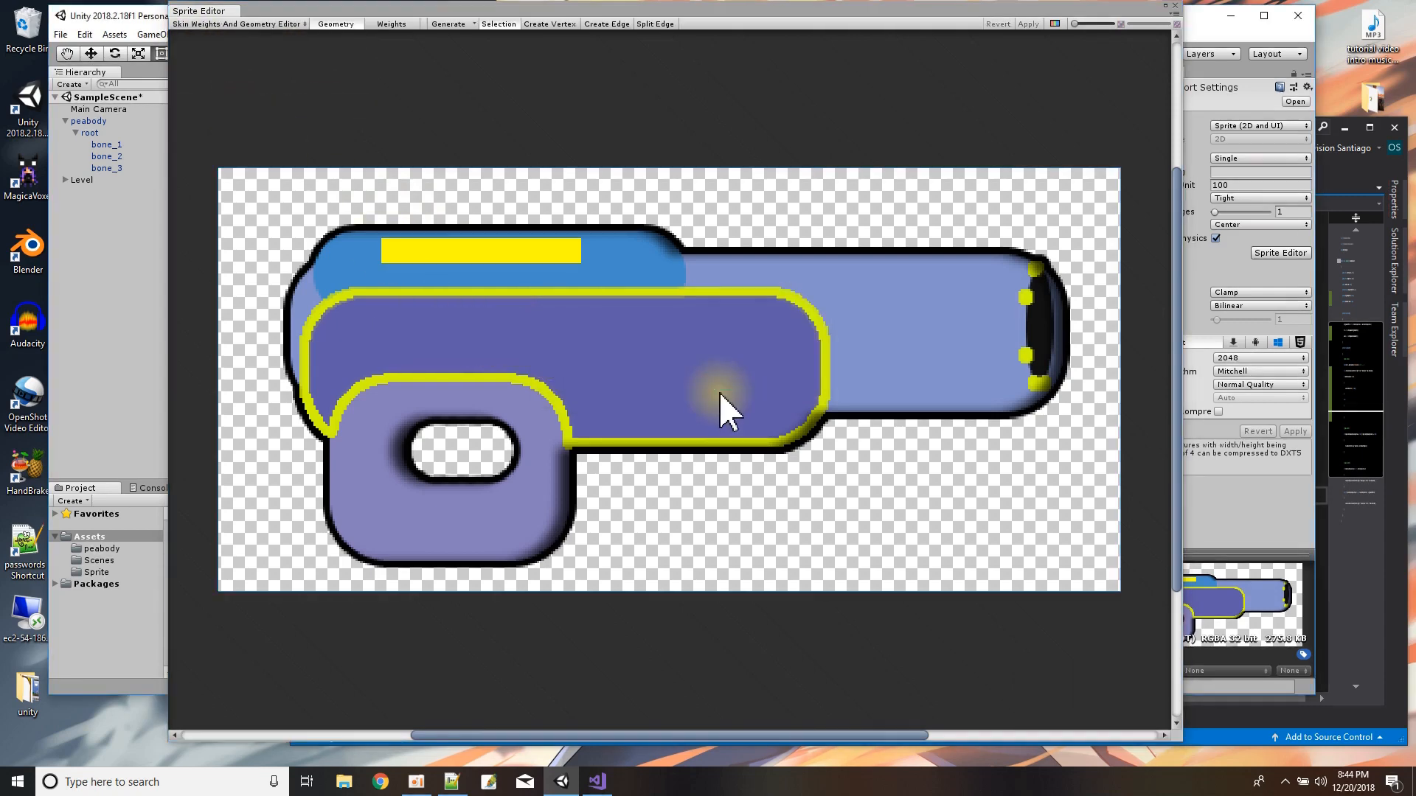
{"action": "left_click", "coordinate": [445, 24]}
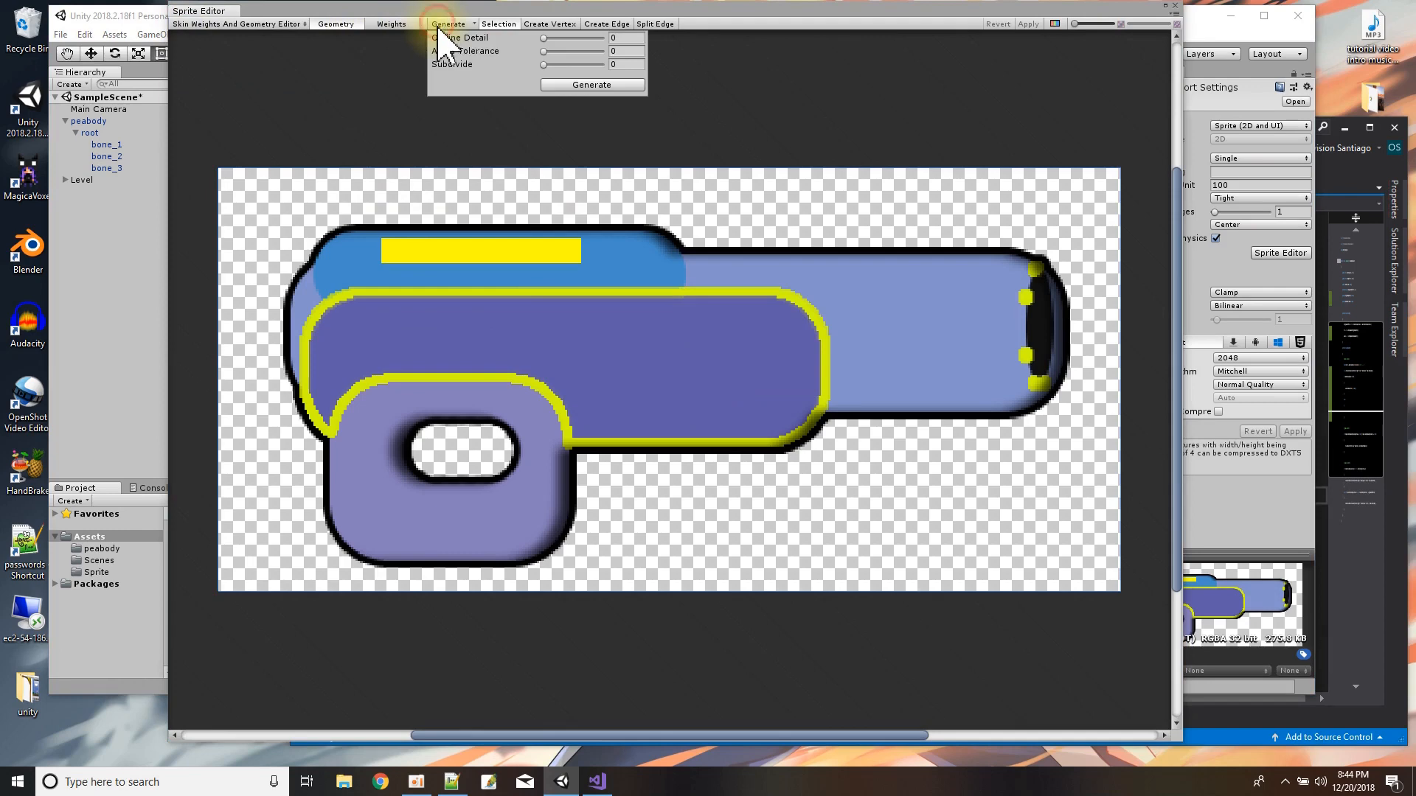
{"action": "left_click_drag", "start_coordinate": [544, 64], "coordinate": [559, 41]}
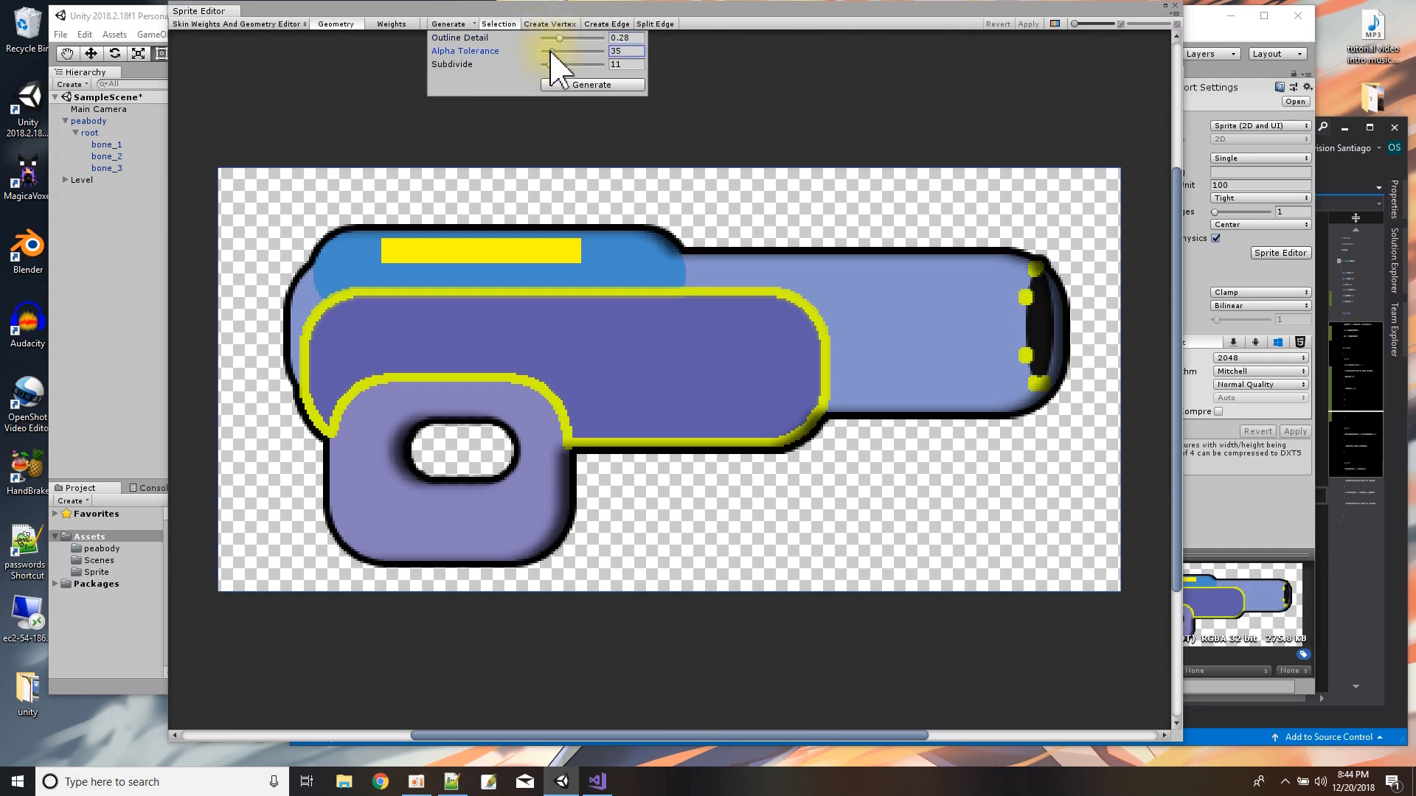
{"action": "left_click", "coordinate": [557, 85]}
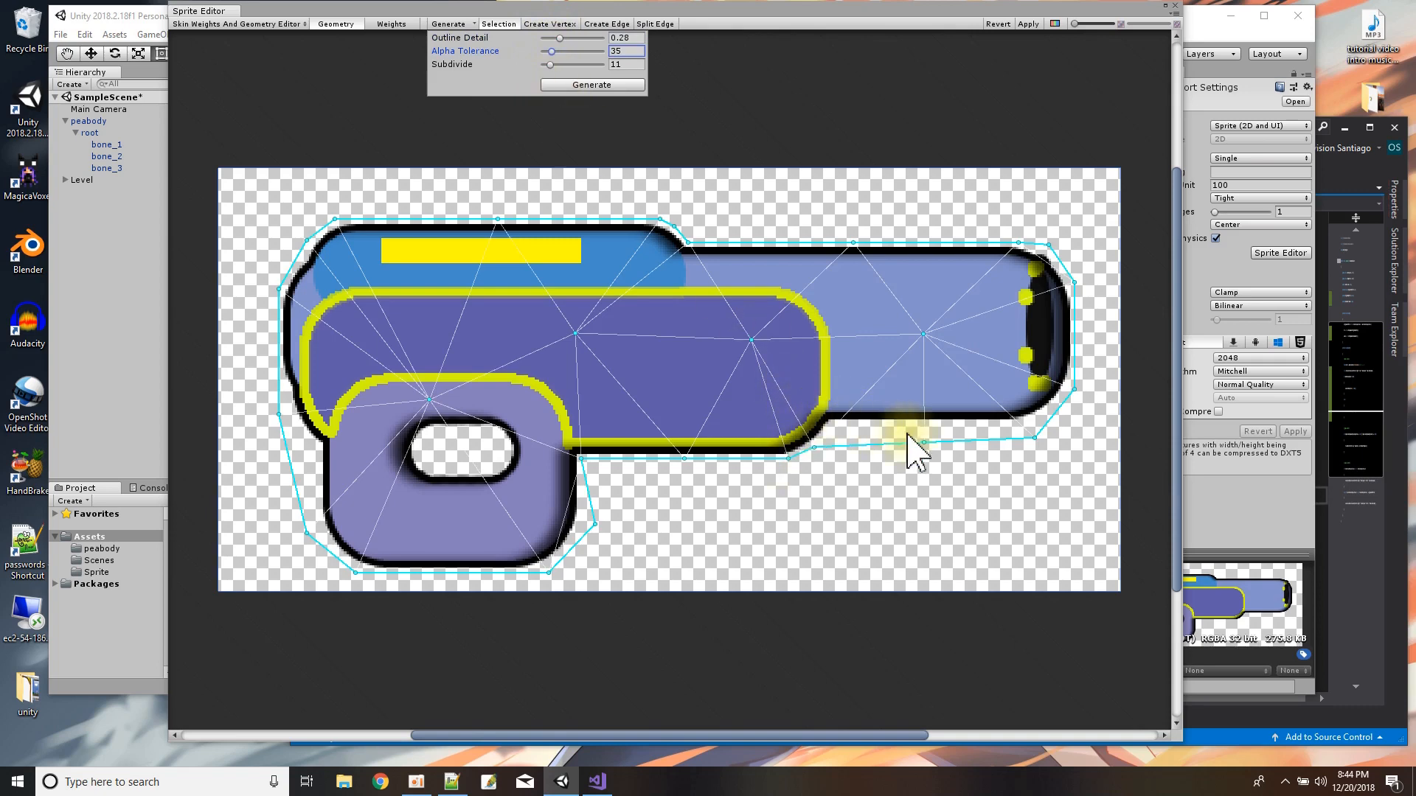
Regenerate the gun's geometry with Outline Detail 0.52 and Subdivide 64, and apply the mesh.
{"action": "left_click_drag", "start_coordinate": [559, 38], "coordinate": [574, 39]}
{"action": "left_click", "coordinate": [569, 86]}
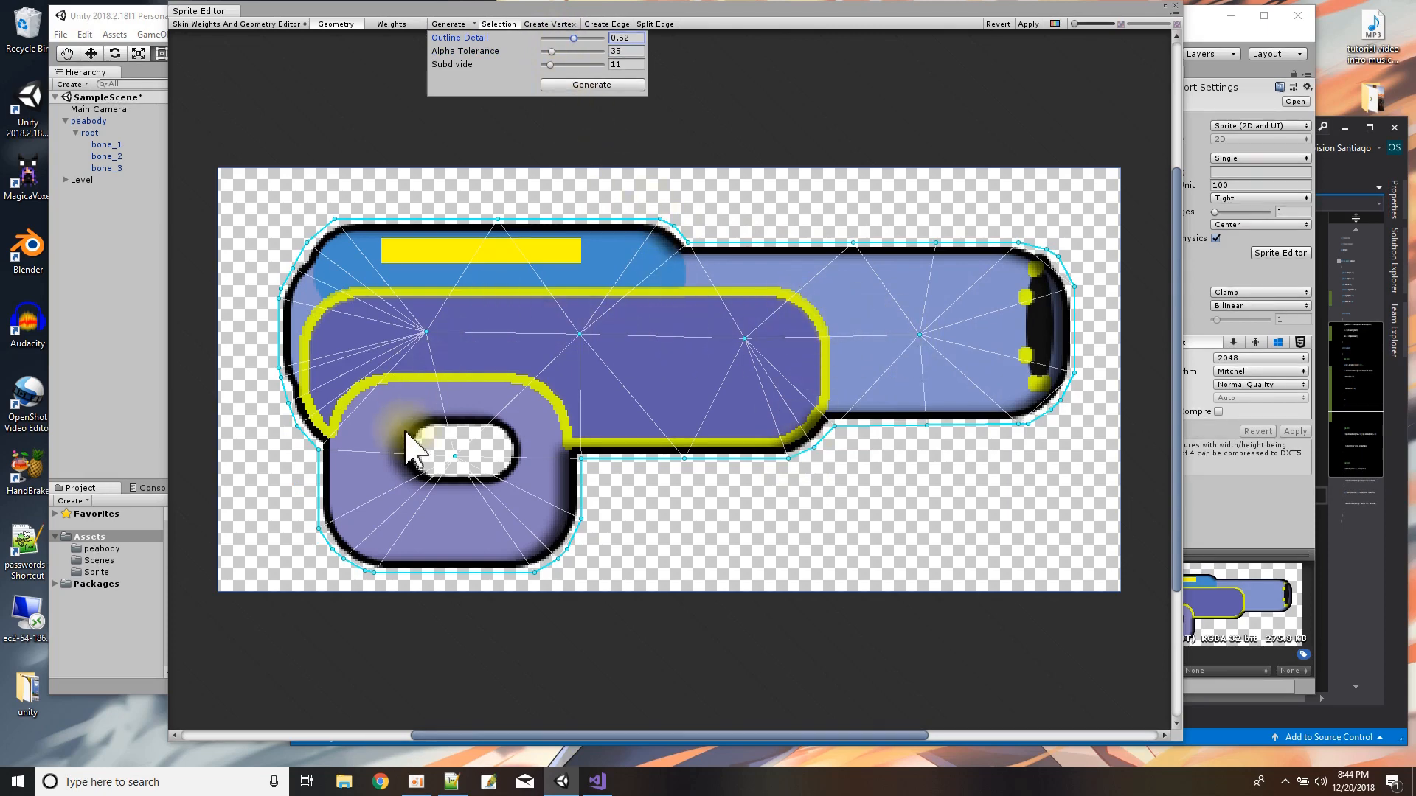
{"action": "left_click", "coordinate": [566, 84]}
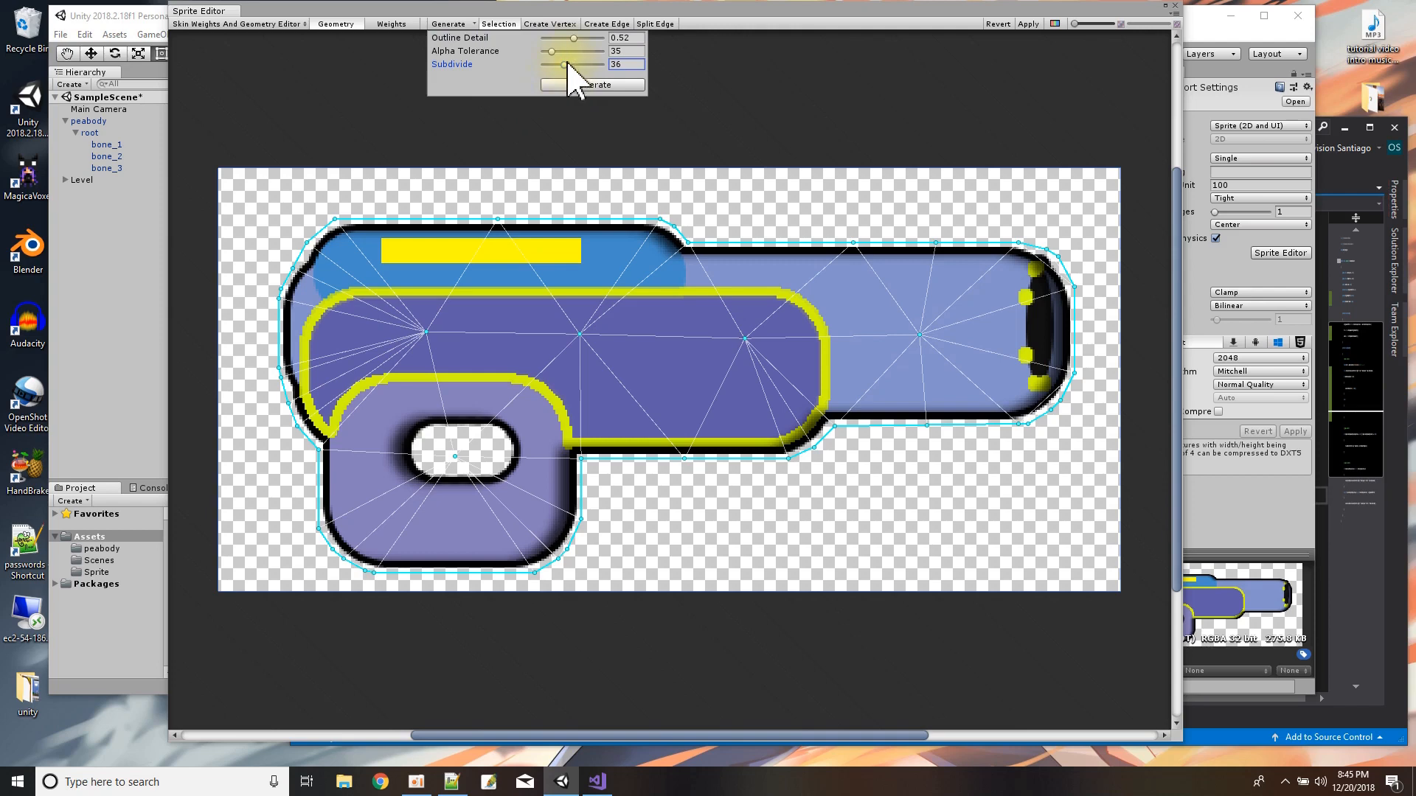
{"action": "left_click_drag", "start_coordinate": [564, 65], "coordinate": [581, 65]}
{"action": "left_click", "coordinate": [579, 84]}
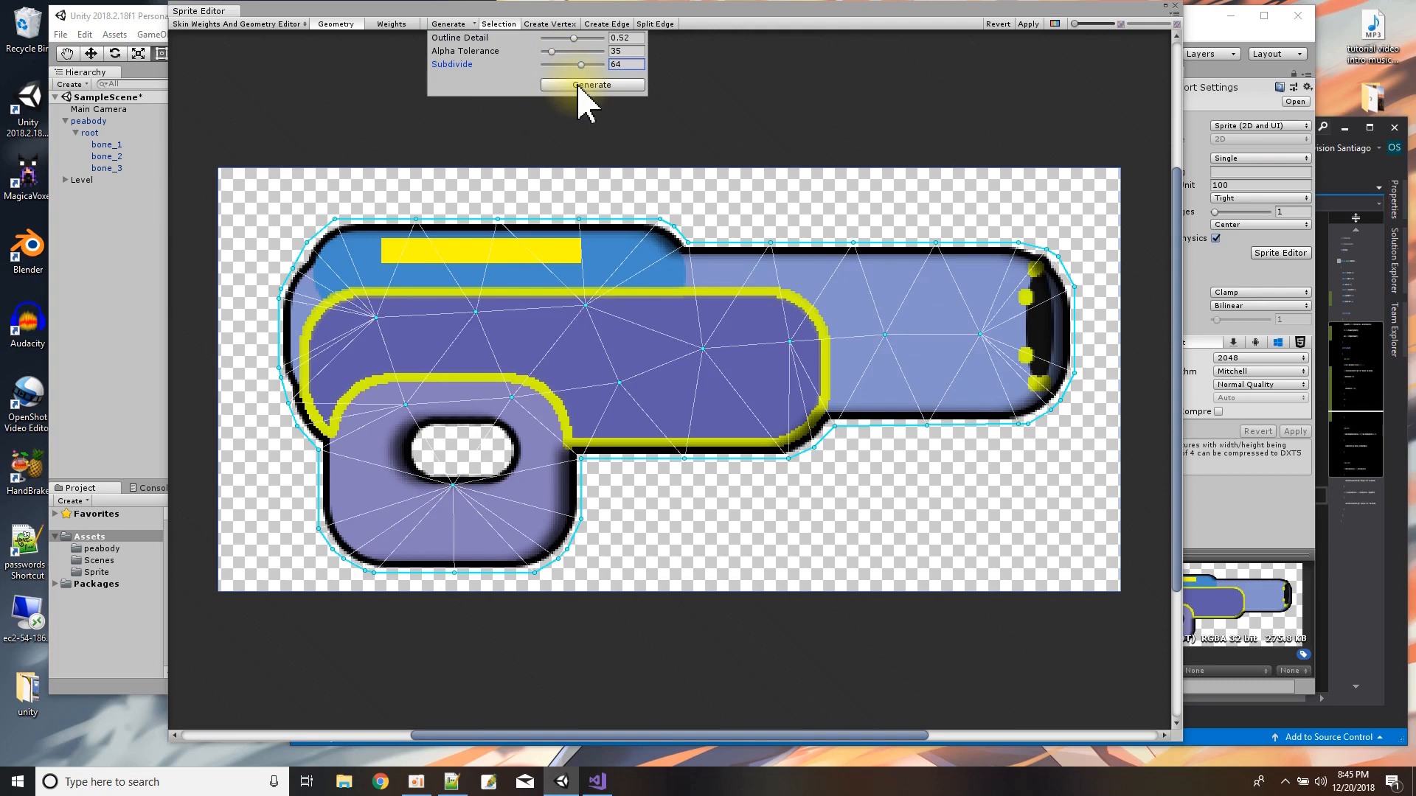
{"action": "left_click", "coordinate": [1030, 25]}
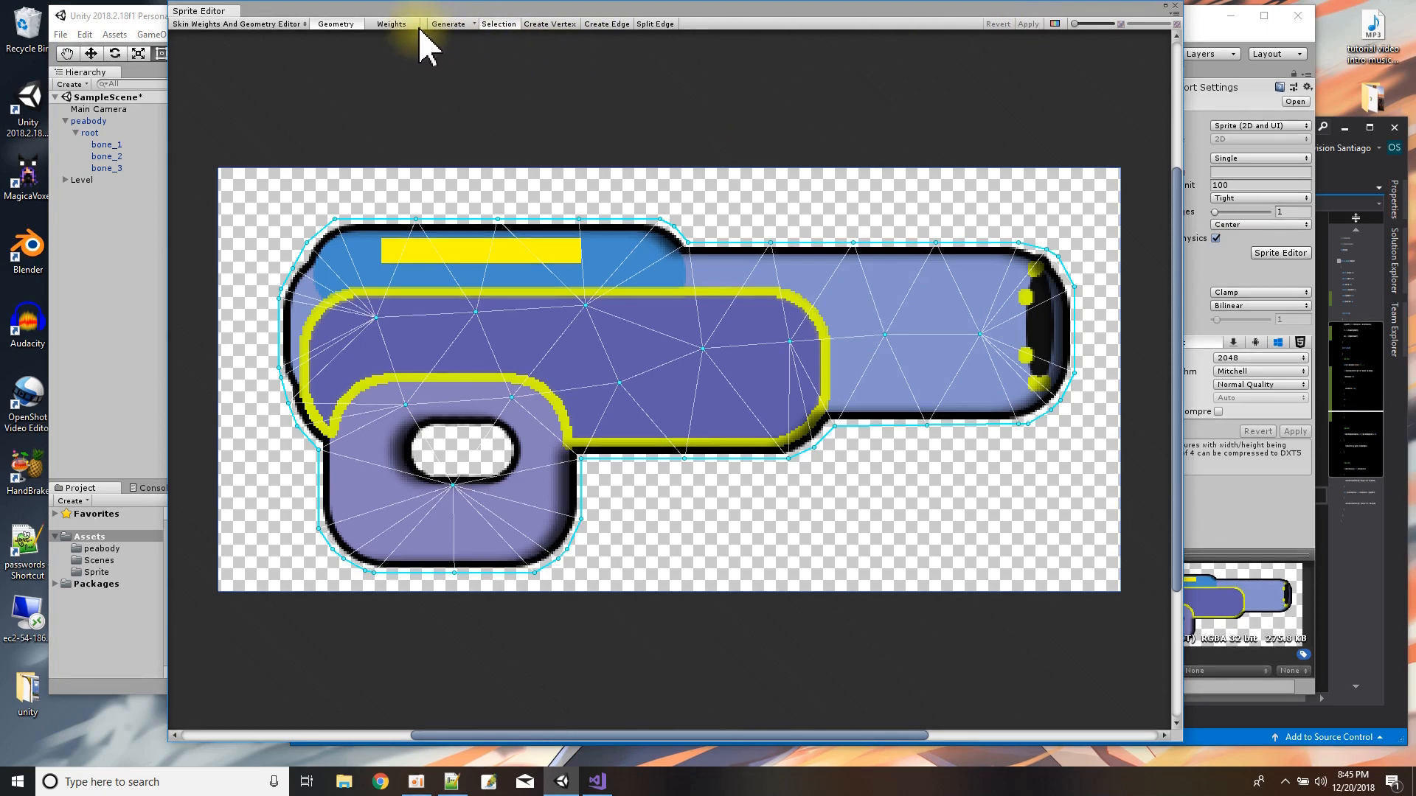
Calculate the gun's bone weights automatically, apply them, and close the Sprite Editor.
{"action": "left_click", "coordinate": [392, 24]}
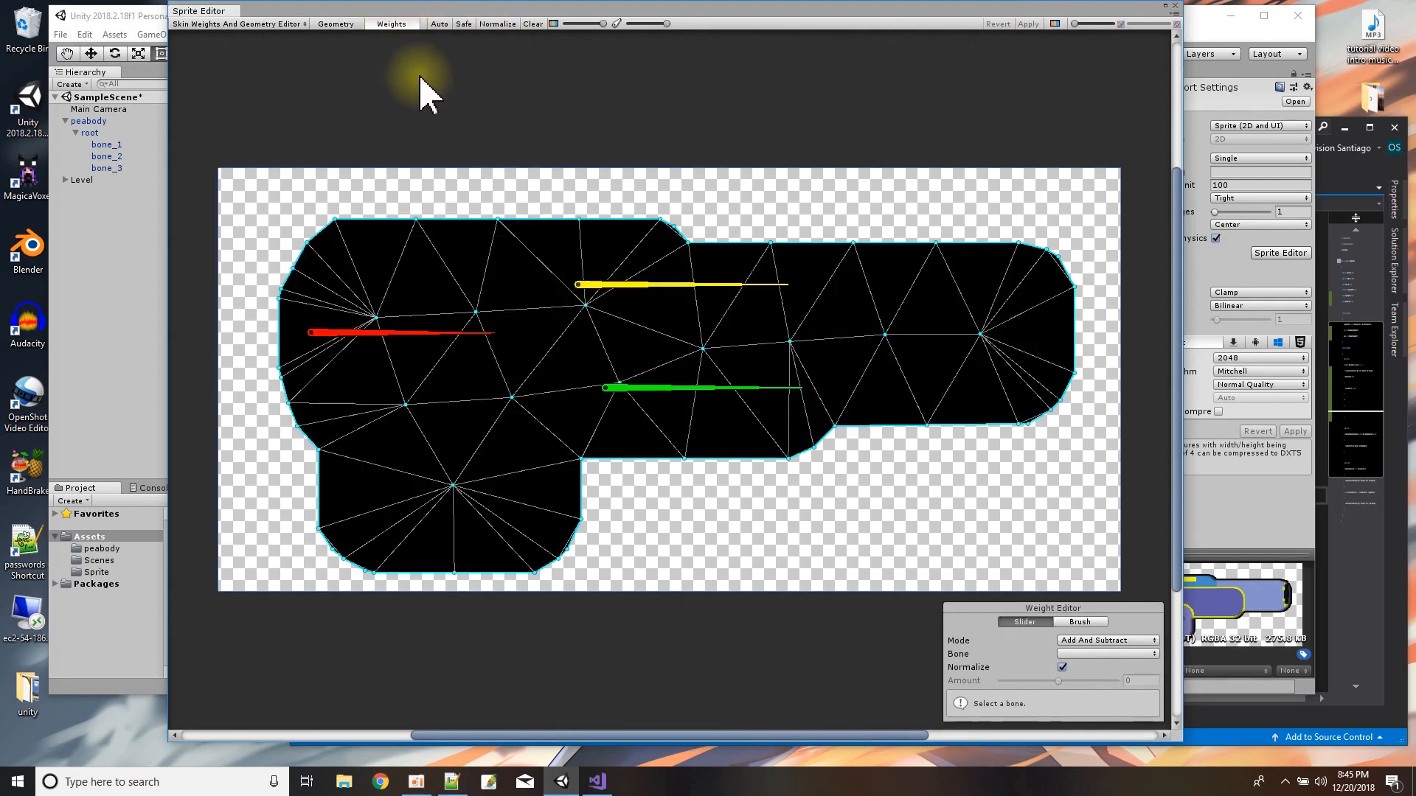
{"action": "left_click", "coordinate": [440, 23]}
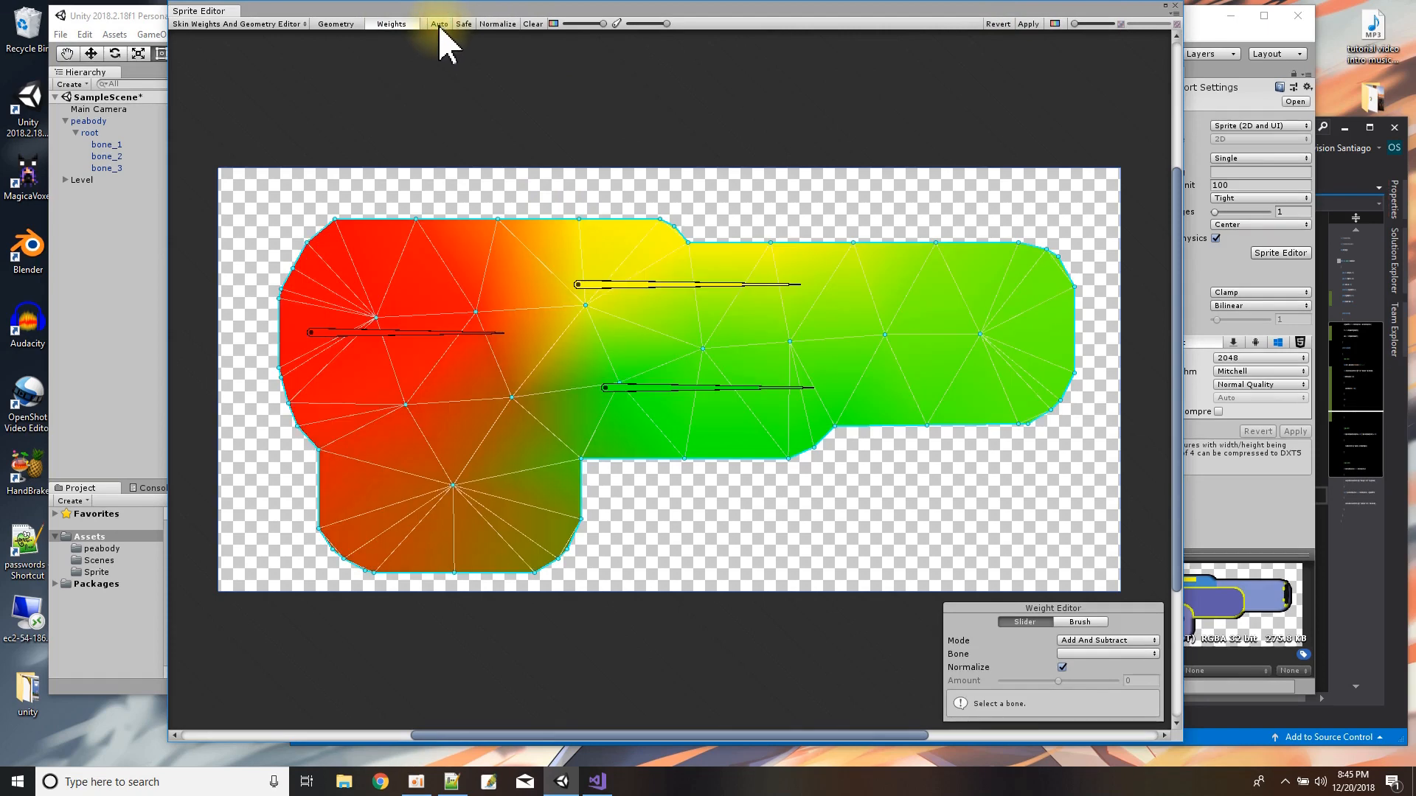
{"action": "left_click", "coordinate": [1028, 23]}
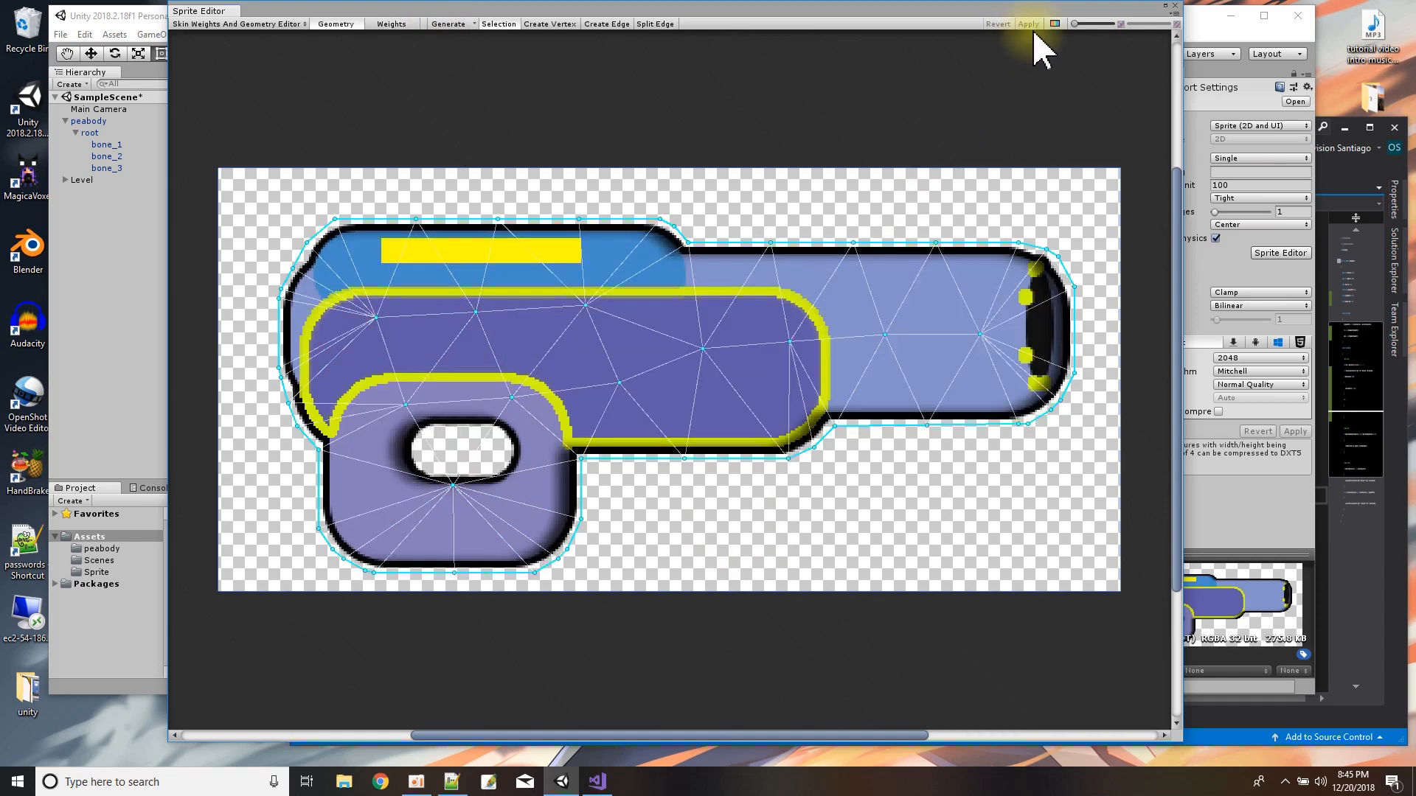
{"action": "left_click", "coordinate": [1176, 6]}
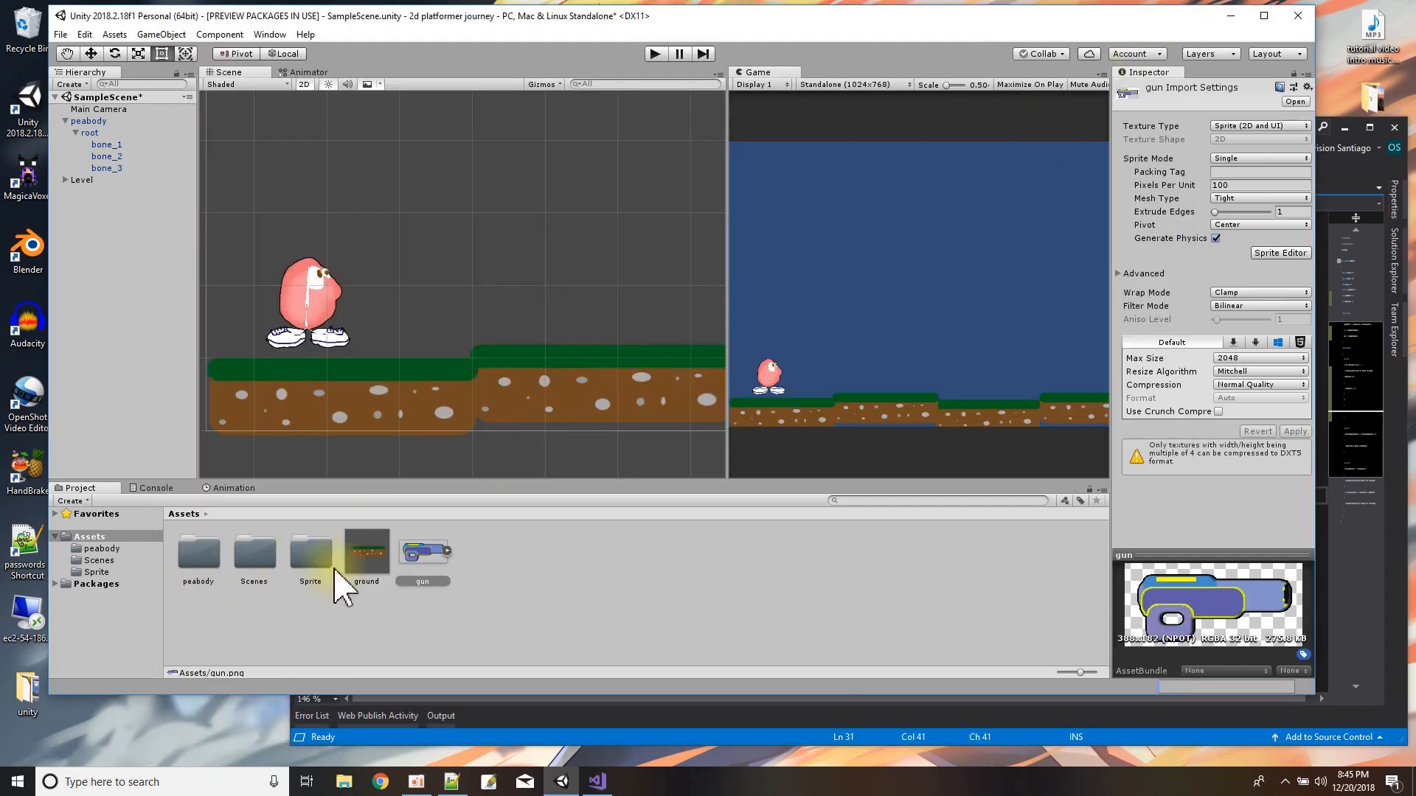
Place the gun sprite in the scene beside peabody, add a Sprite Skin component to it, and create its bones.
{"action": "left_click_drag", "start_coordinate": [426, 553], "coordinate": [480, 285]}
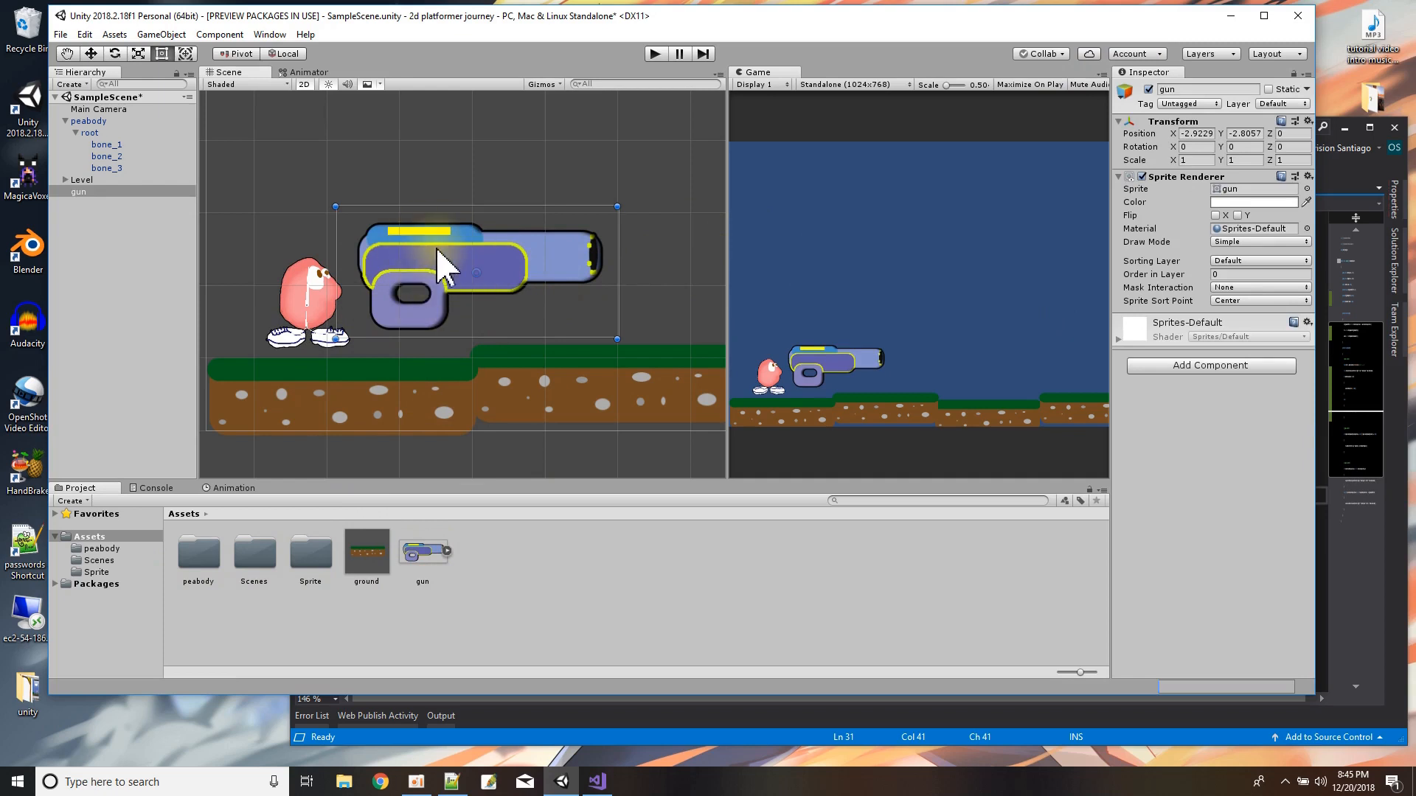
{"action": "left_click", "coordinate": [1247, 366]}
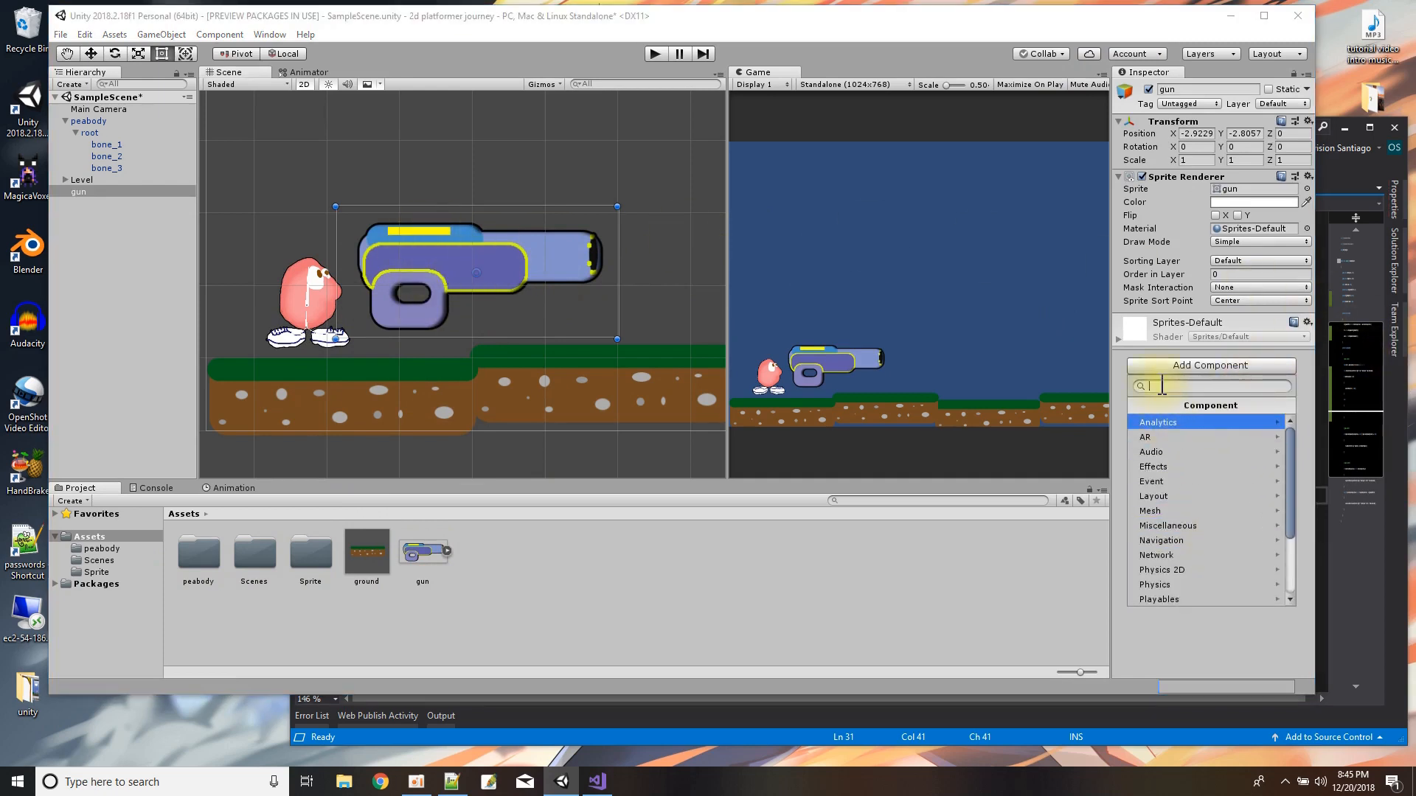
{"action": "type", "text": "ski"}
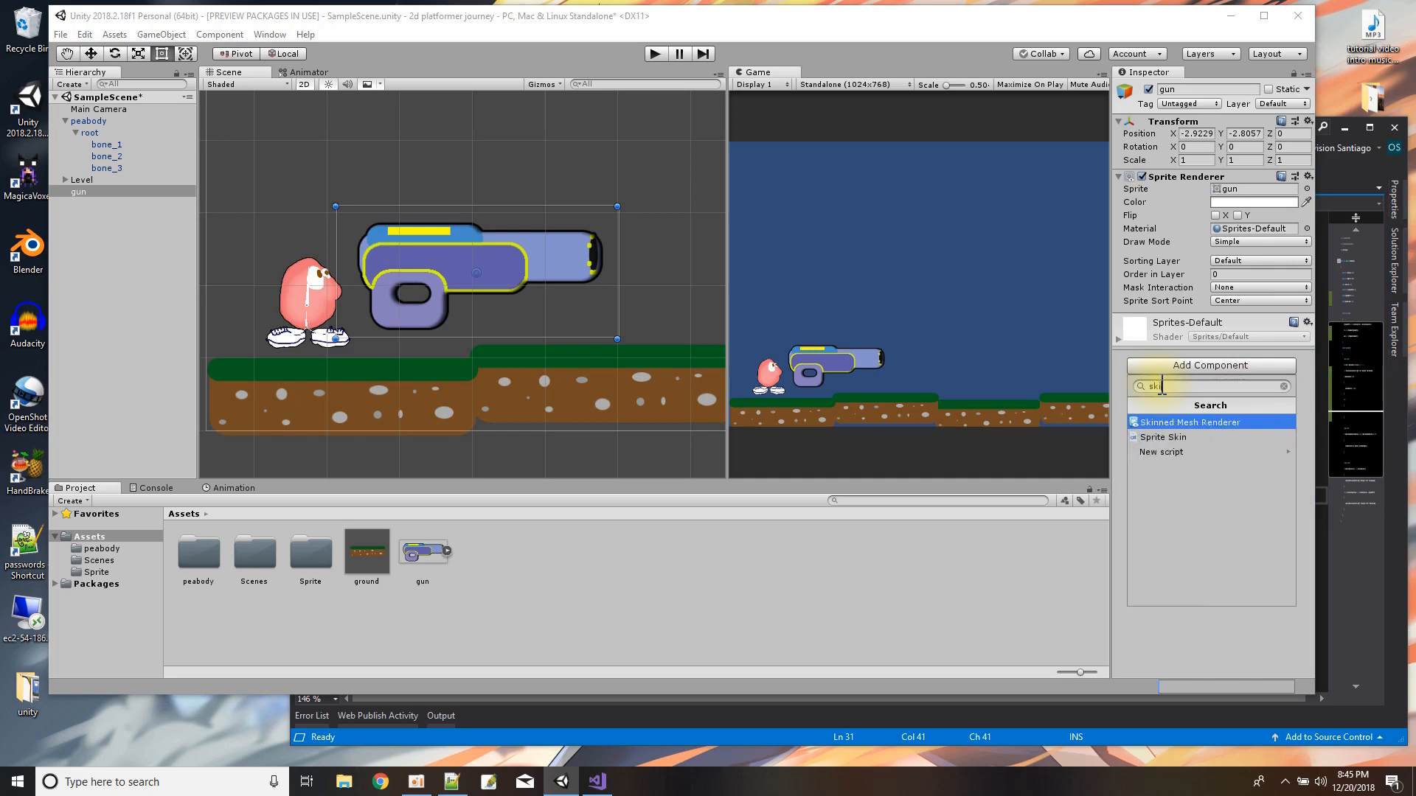
{"action": "left_click", "coordinate": [1166, 439]}
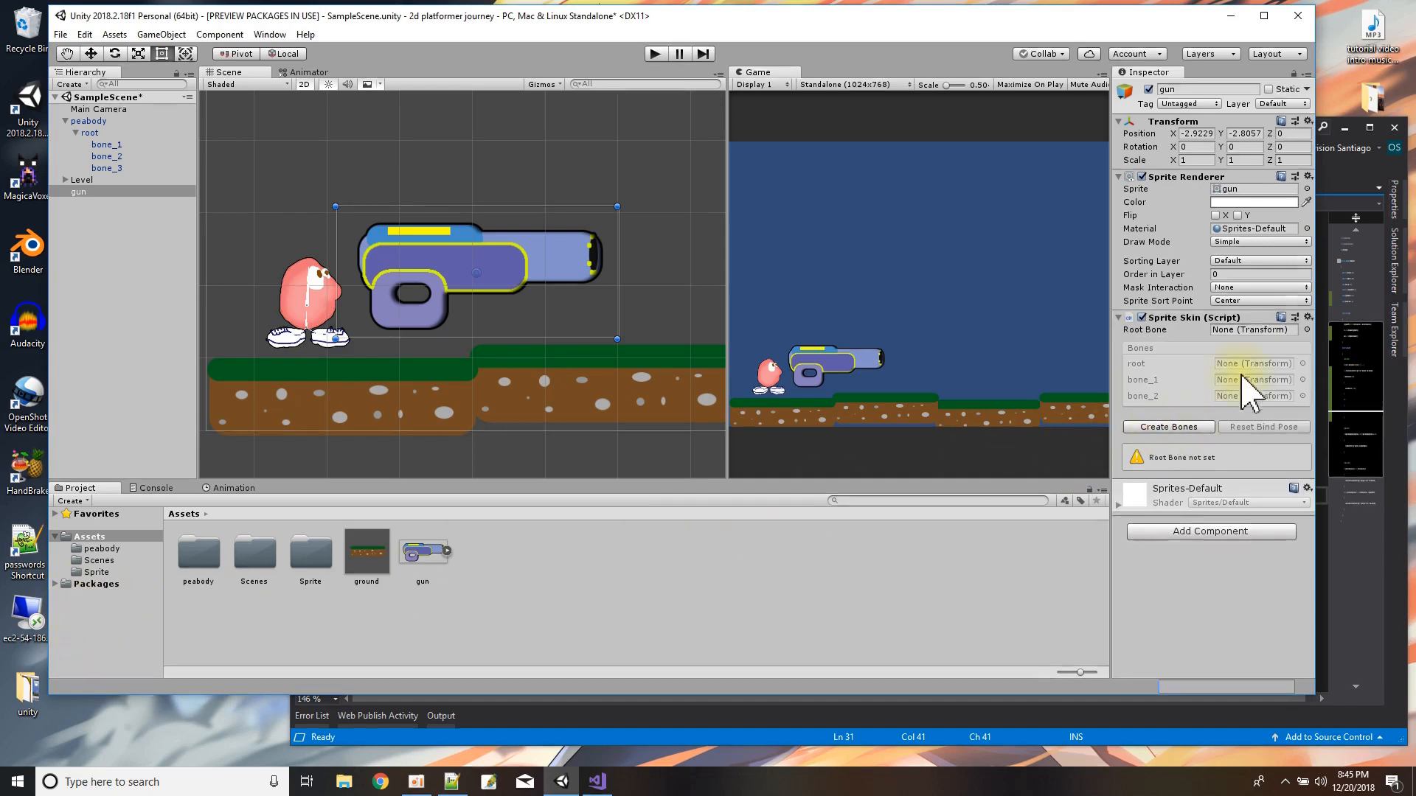
{"action": "left_click", "coordinate": [1175, 429]}
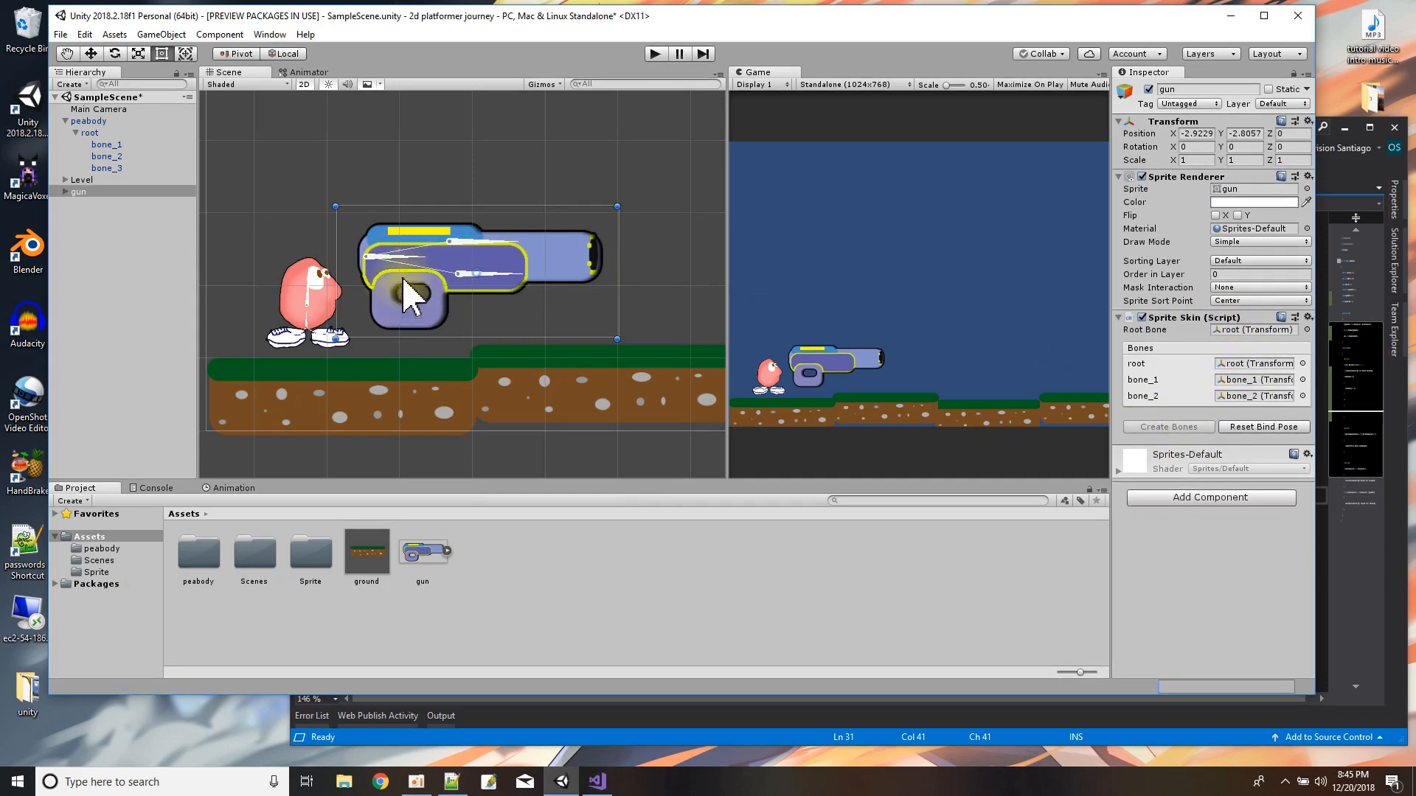
Shrink the gun to a scale of about 0.24 by 0.28 and reset its bind pose.
{"action": "left_click_drag", "start_coordinate": [619, 206], "coordinate": [409, 298]}
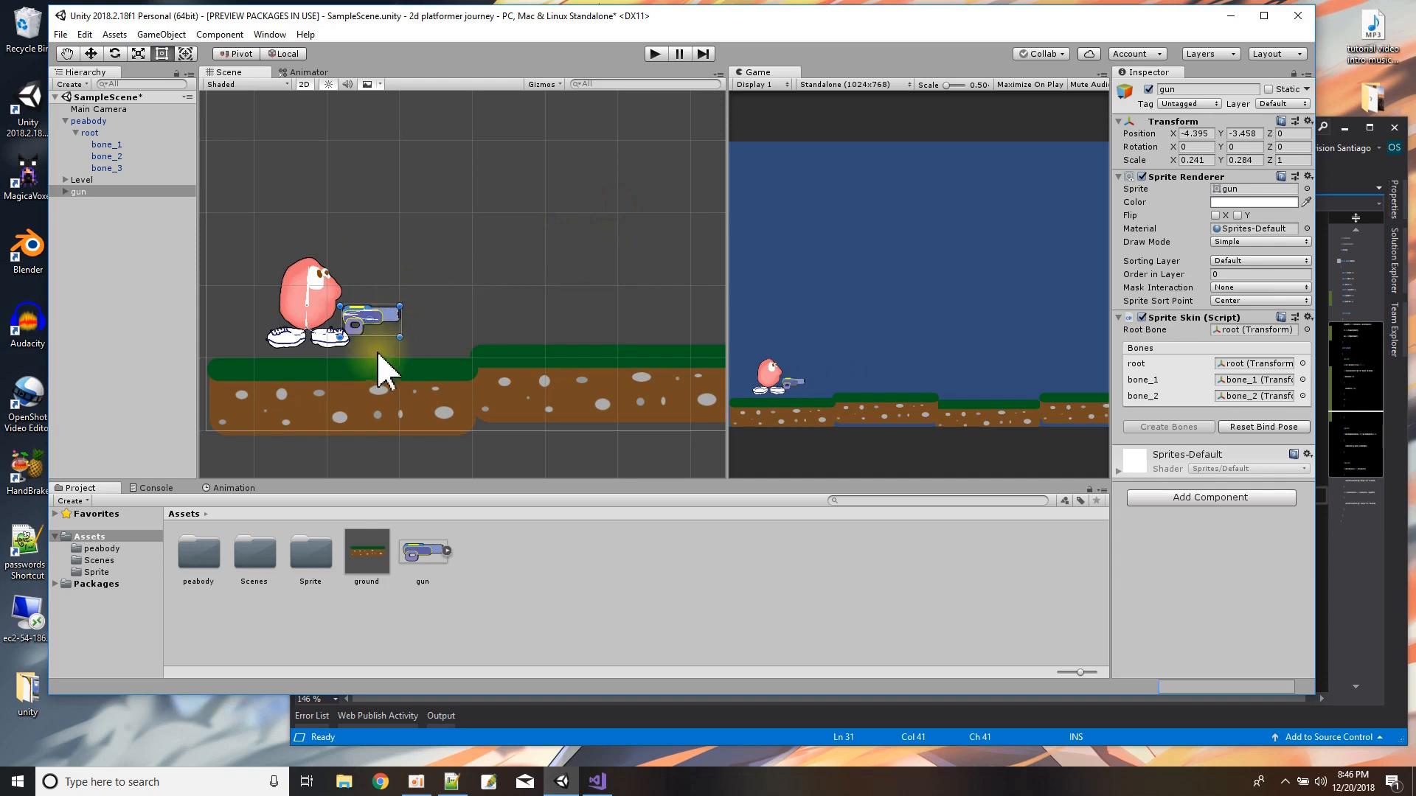
{"action": "scroll", "coordinate": [379, 361], "scroll_direction": "up", "scroll_amount": 5}
{"action": "left_click", "coordinate": [377, 298]}
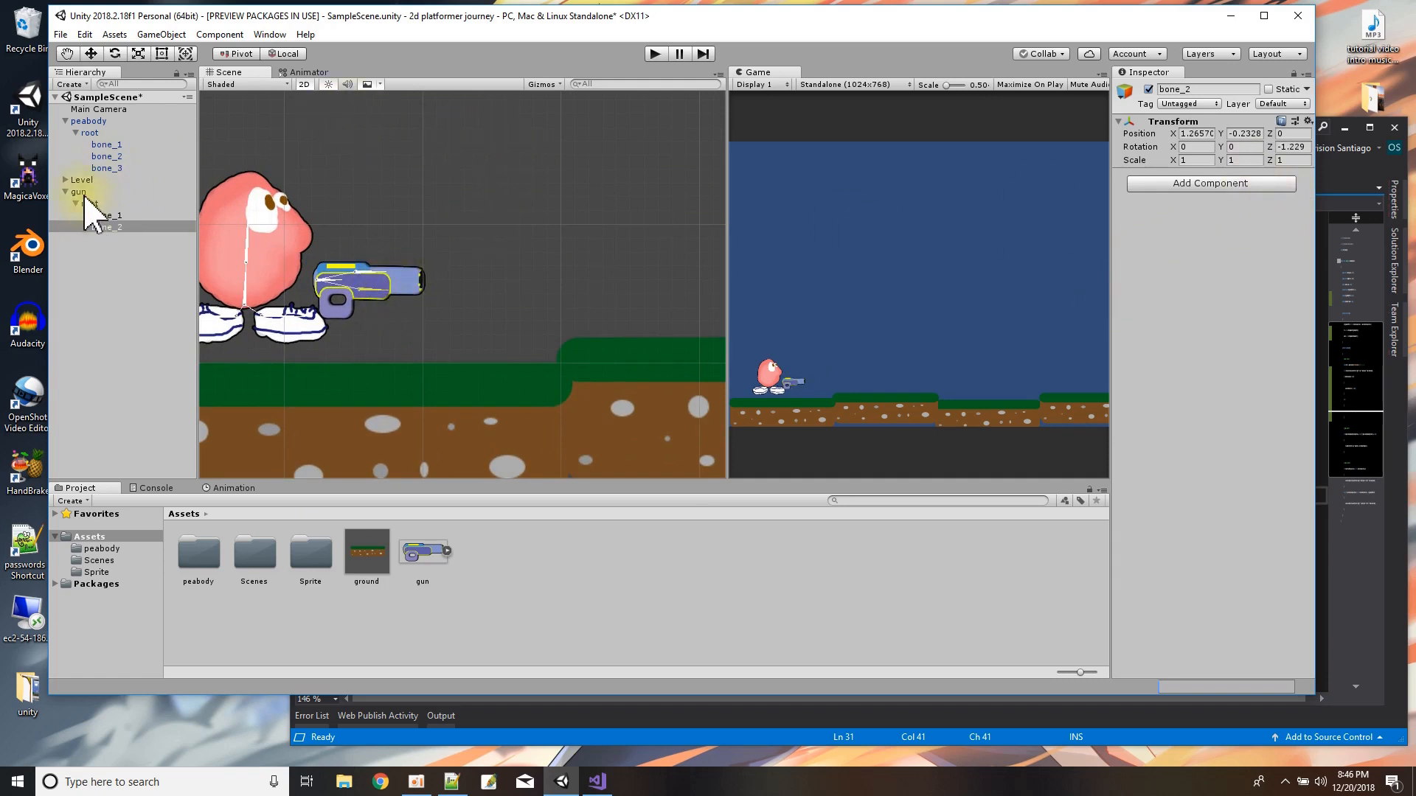
{"action": "left_click", "coordinate": [80, 192]}
{"action": "left_click", "coordinate": [1242, 427]}
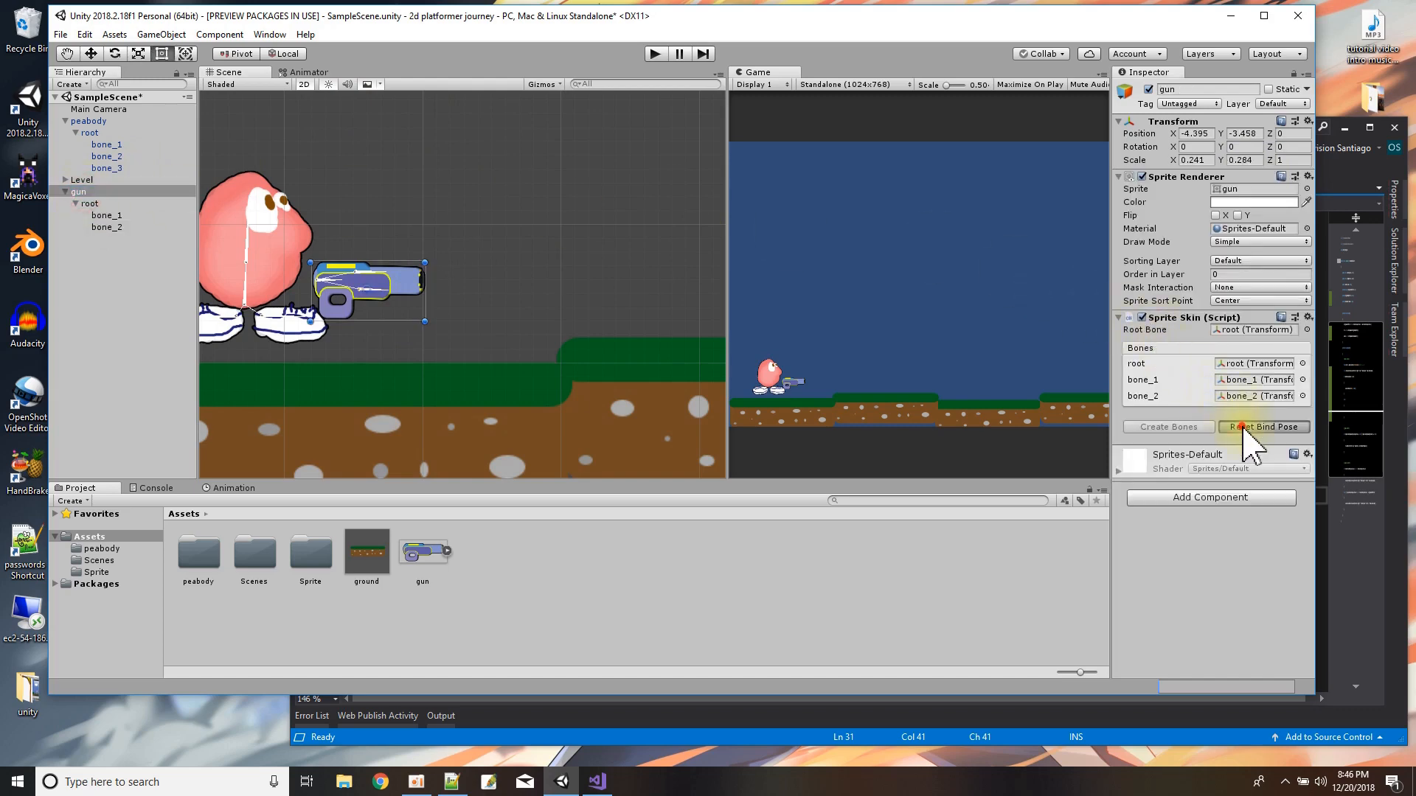
Position the gun in front of peabody's body at about X -4.75, Y -3.41, and set its Order in Layer to 1.
{"action": "left_click_drag", "start_coordinate": [384, 303], "coordinate": [349, 292]}
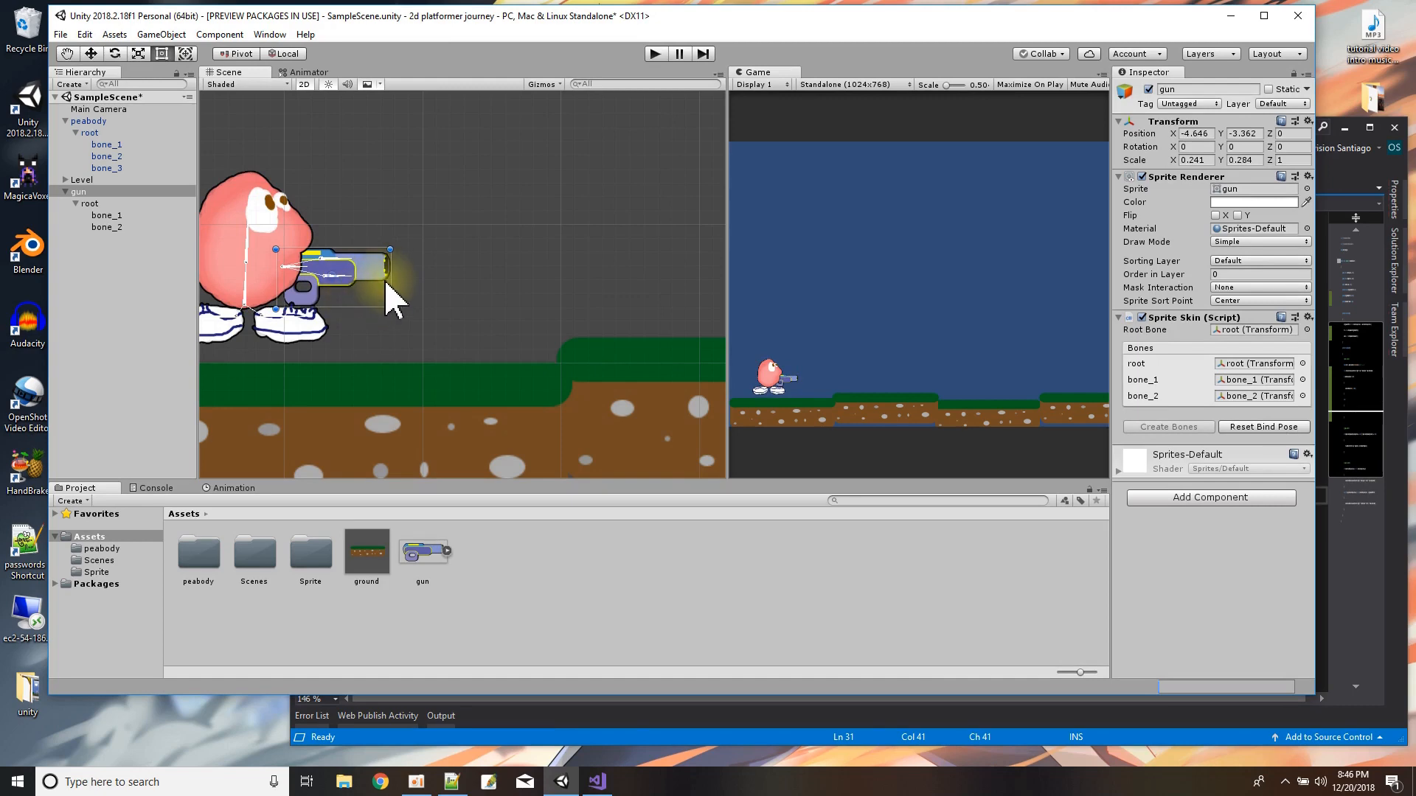
{"action": "middle_click_drag", "start_coordinate": [401, 354], "coordinate": [558, 366]}
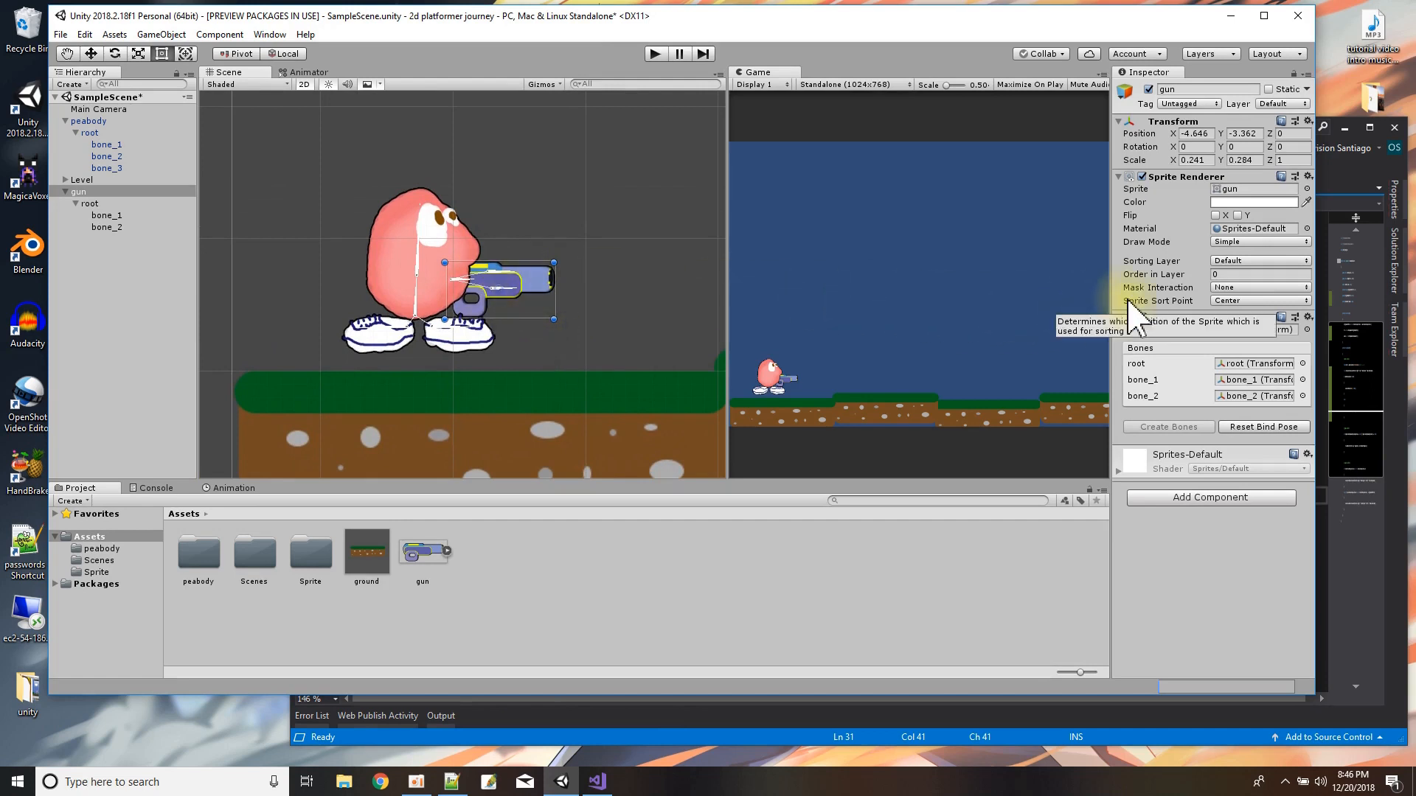
{"action": "left_click", "coordinate": [1224, 274]}
{"action": "type", "text": "1"}
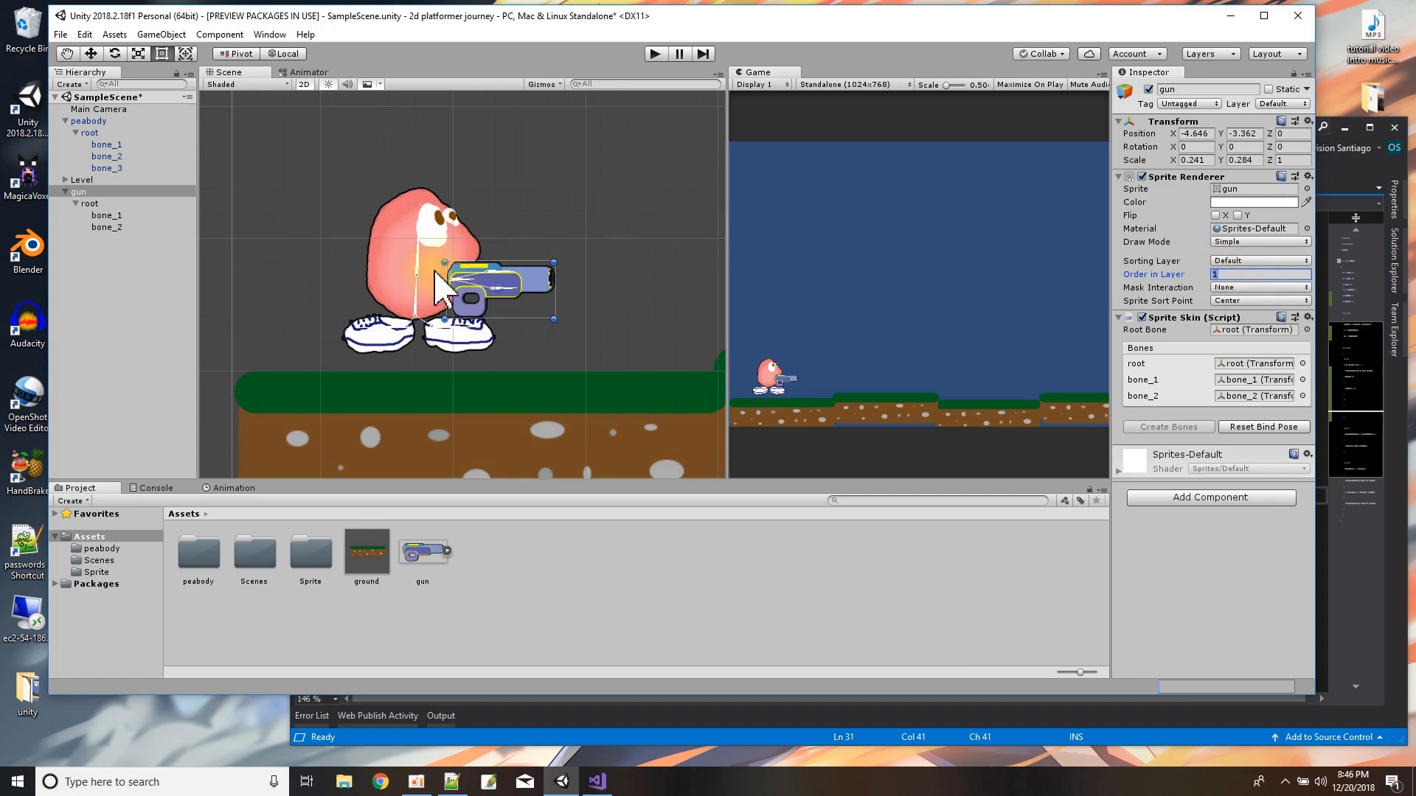
{"action": "mouse_move", "coordinate": [521, 316]}
{"action": "left_mouse_down"}
{"action": "mouse_move", "coordinate": [520, 369]}
{"action": "mouse_move", "coordinate": [446, 338]}
{"action": "mouse_move", "coordinate": [506, 369]}
{"action": "mouse_move", "coordinate": [515, 292]}
{"action": "mouse_move", "coordinate": [508, 313]}
{"action": "left_mouse_up"}
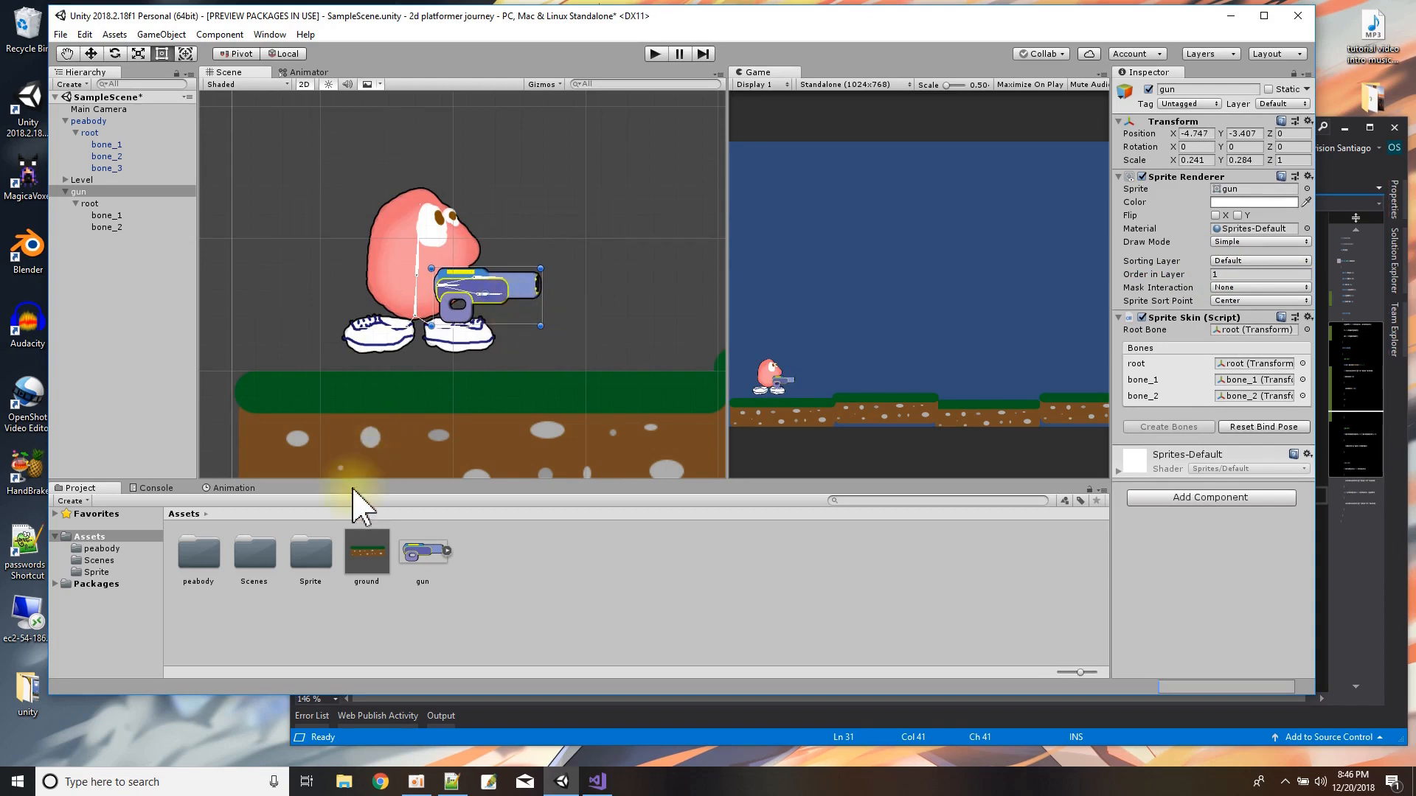
Create an Animator and a new animation clip named putaway for the gun object in the Assets folder.
{"action": "left_click", "coordinate": [65, 192]}
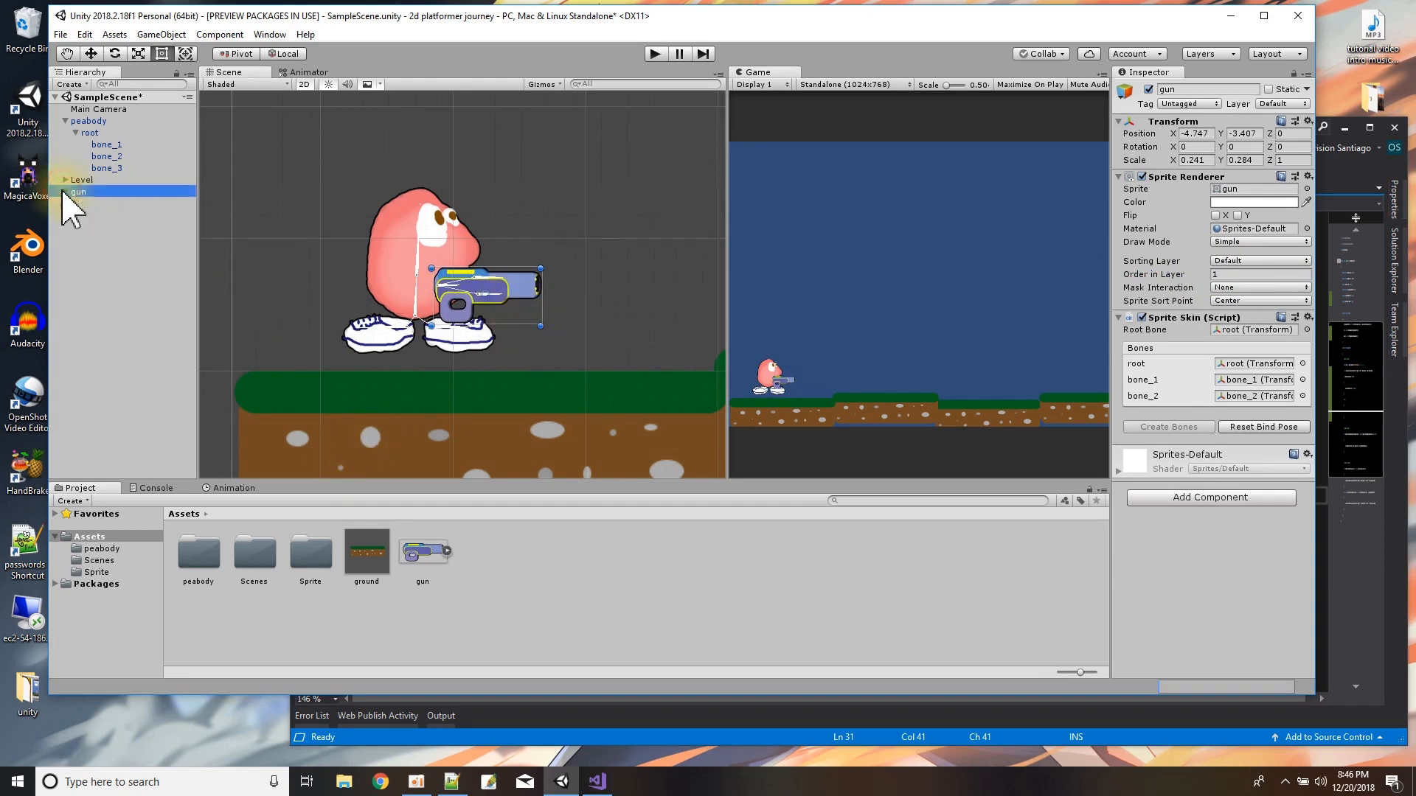
{"action": "left_click", "coordinate": [66, 121]}
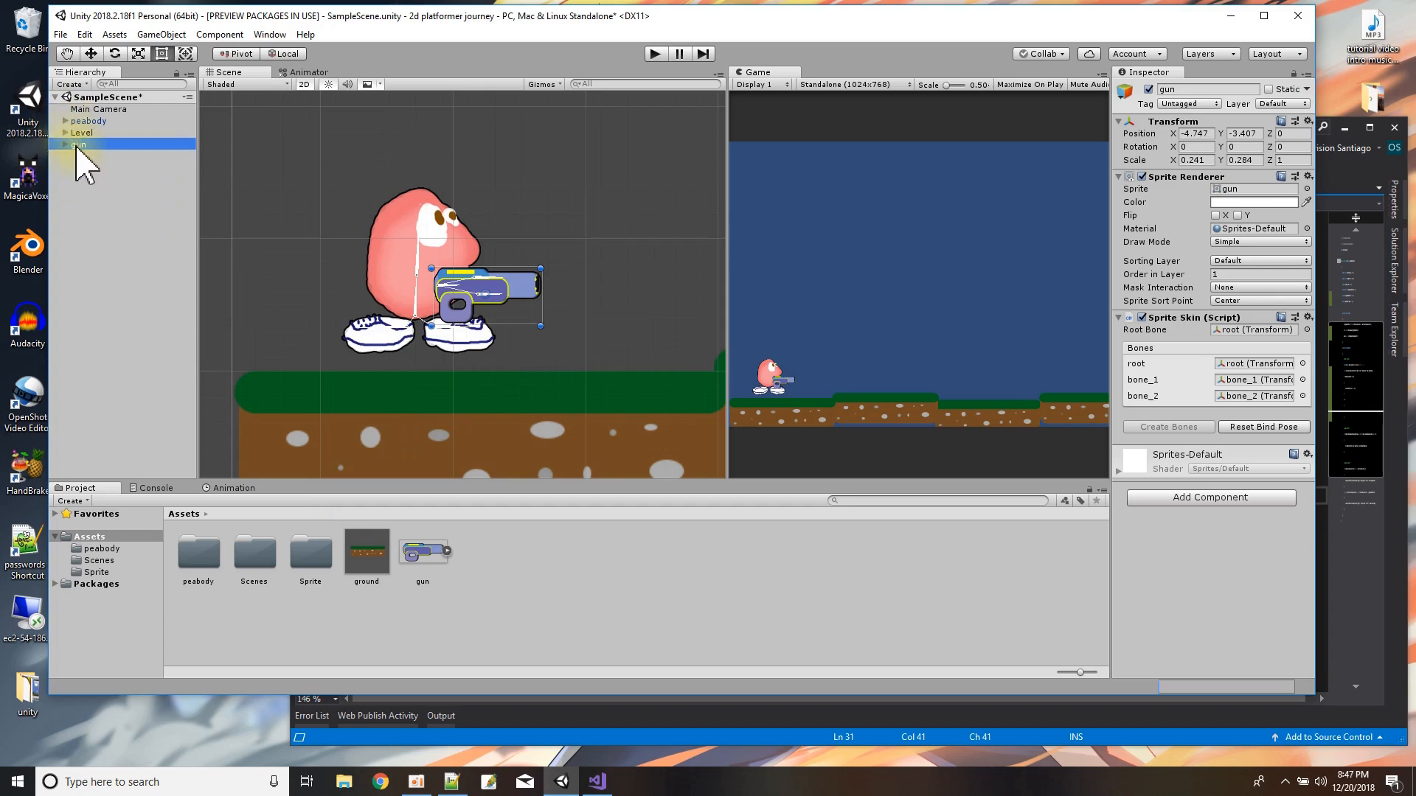
{"action": "left_click", "coordinate": [85, 145]}
{"action": "key", "text": "Return"}
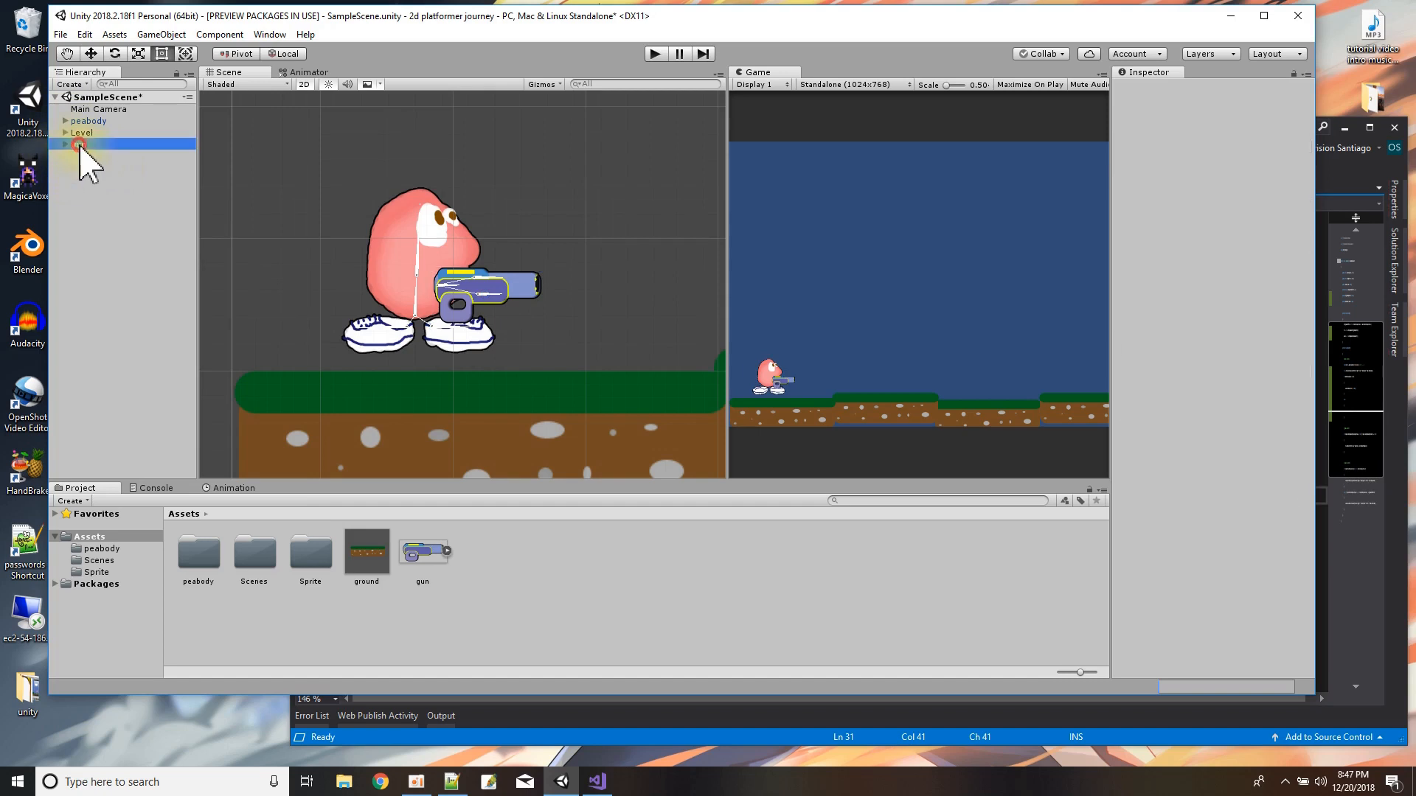
{"action": "left_click", "coordinate": [235, 489]}
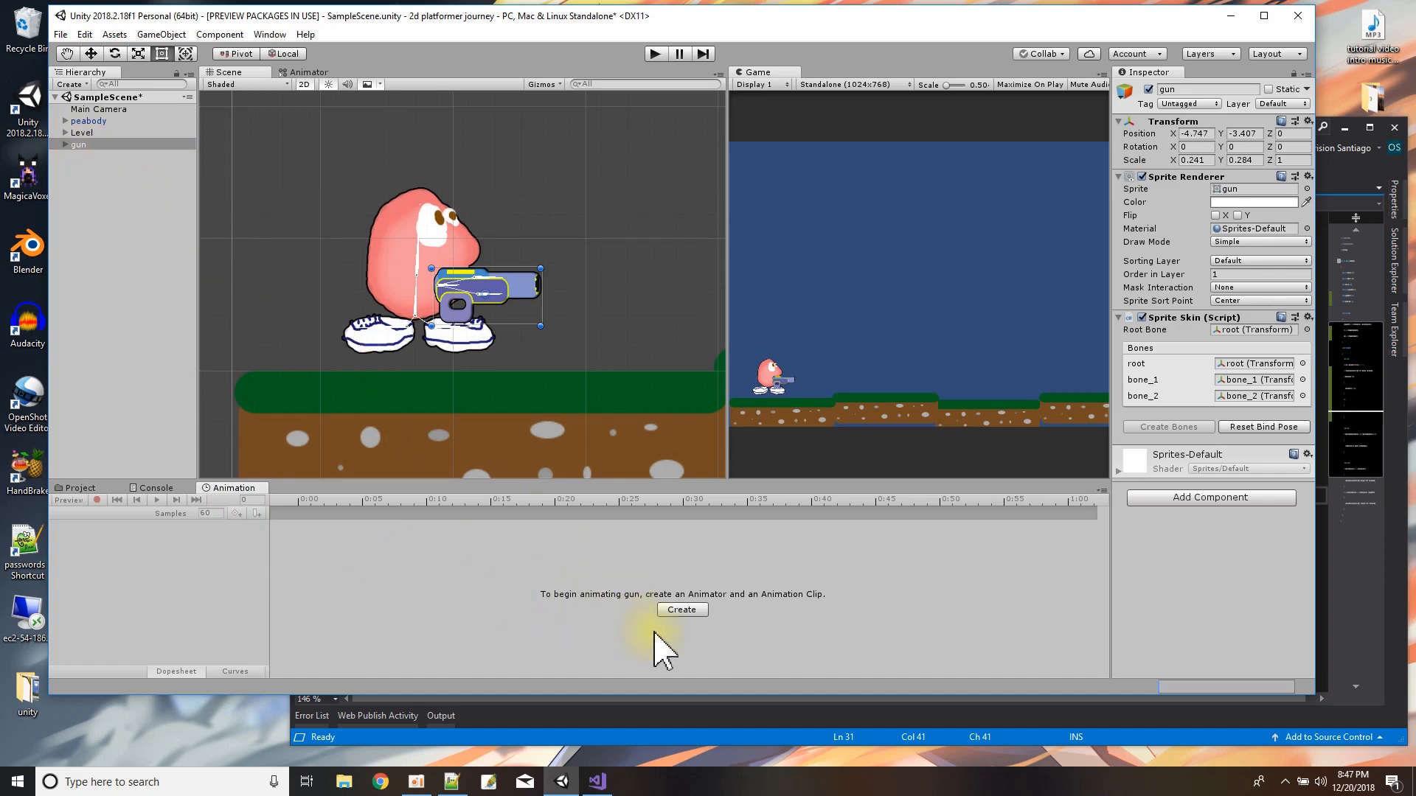
{"action": "left_click", "coordinate": [670, 612]}
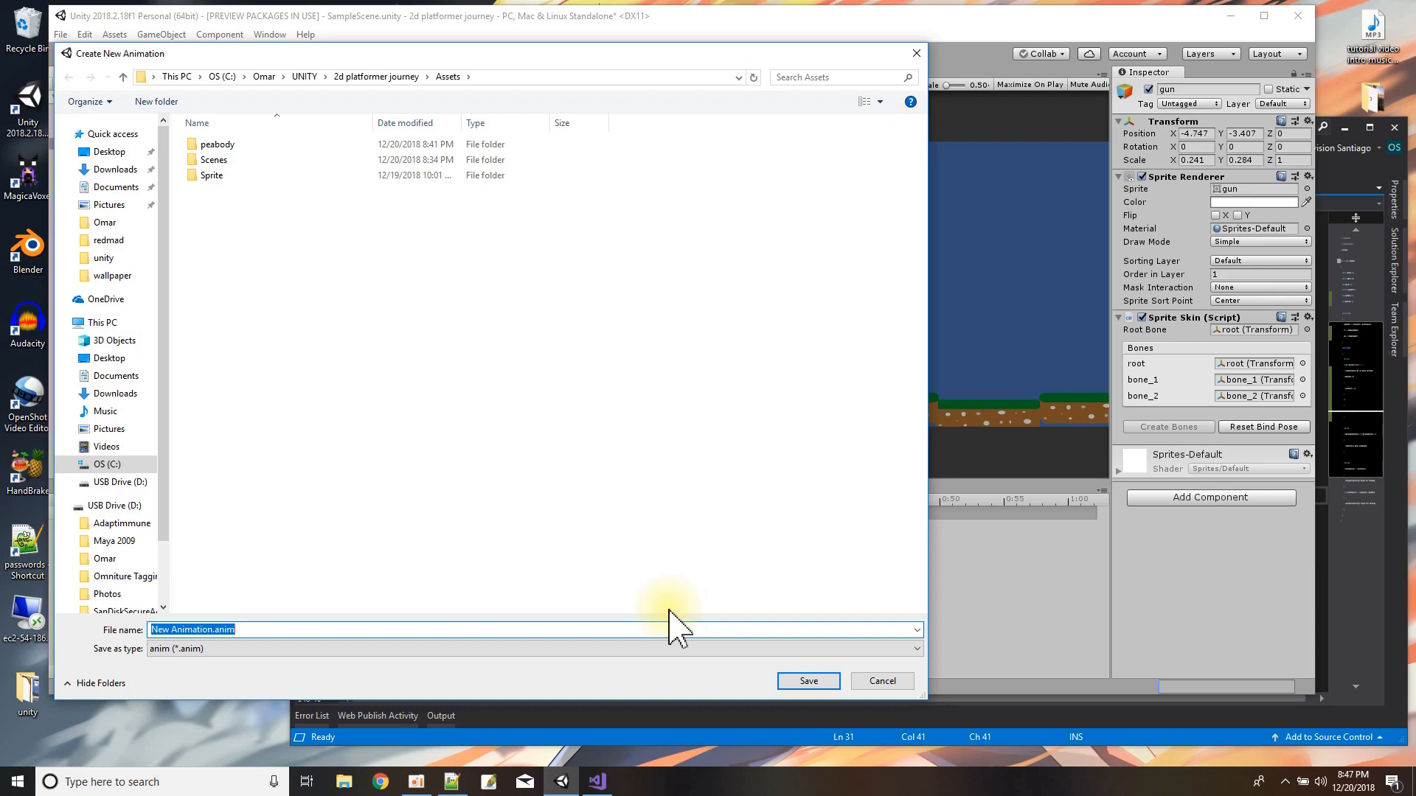
{"action": "type", "text": "out"}
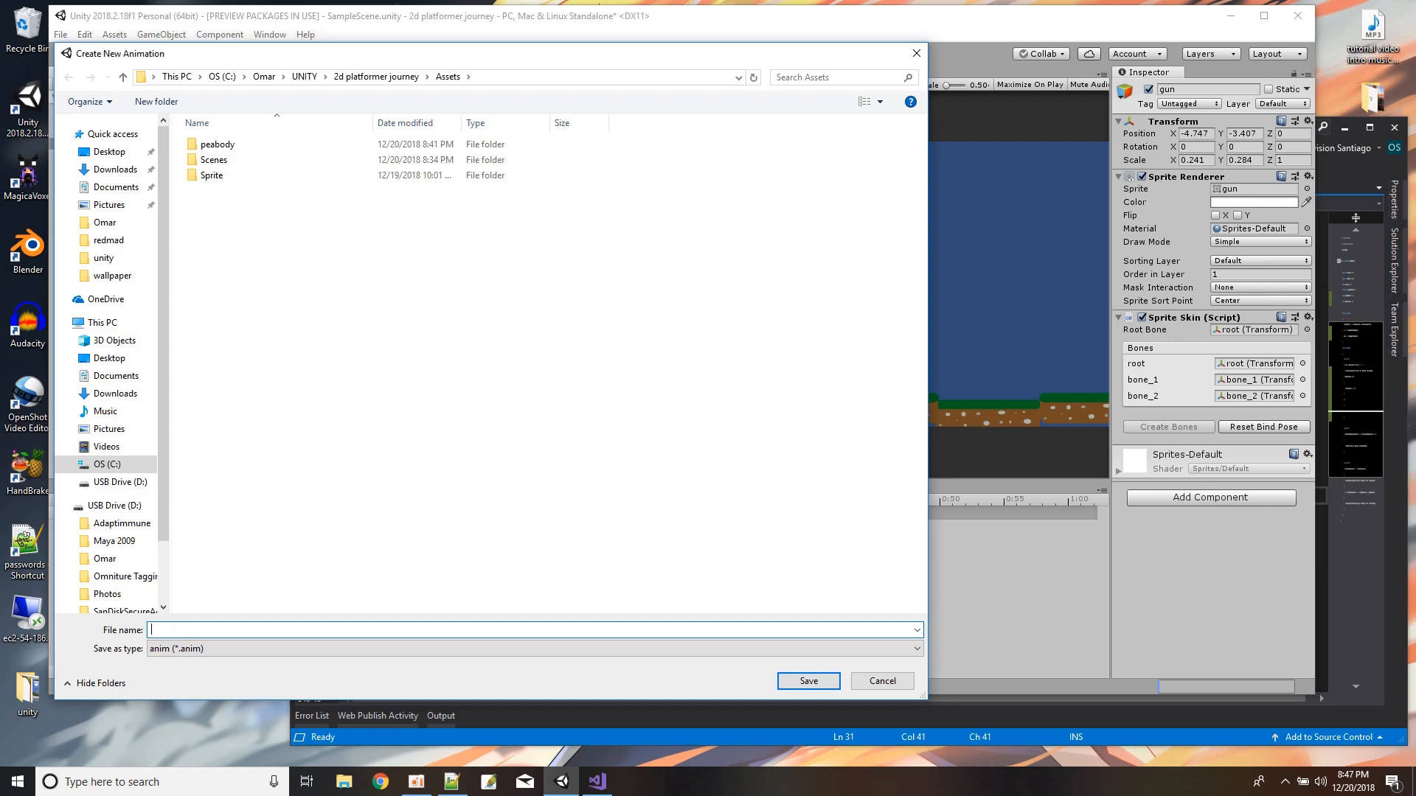
{"action": "type", "text": "putaway"}
{"action": "key", "text": "Return"}
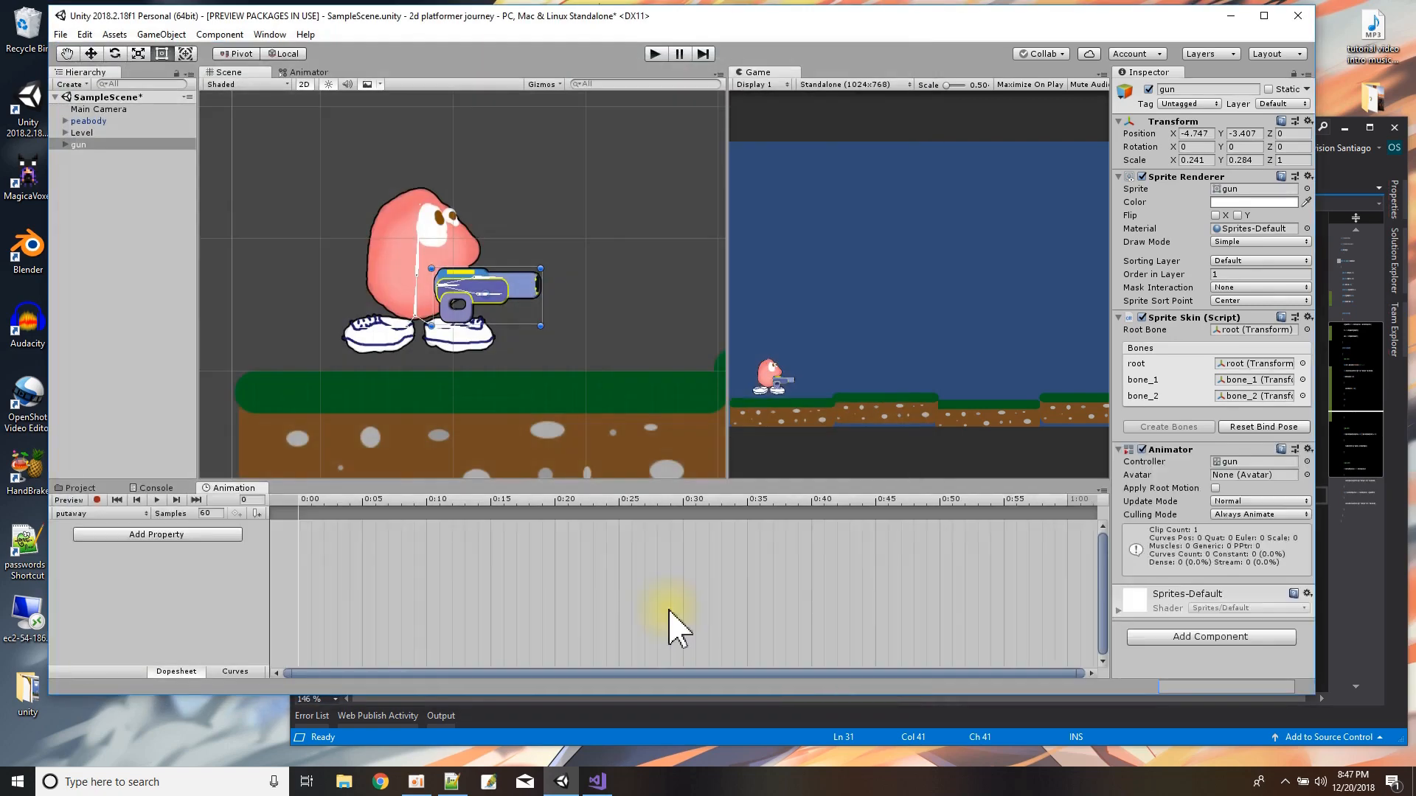
Record a putaway keyframe at 0:05 with the gun's root bone rotated about 91° and the gun moved behind peabody, preview it, and stop recording.
{"action": "left_click", "coordinate": [97, 500]}
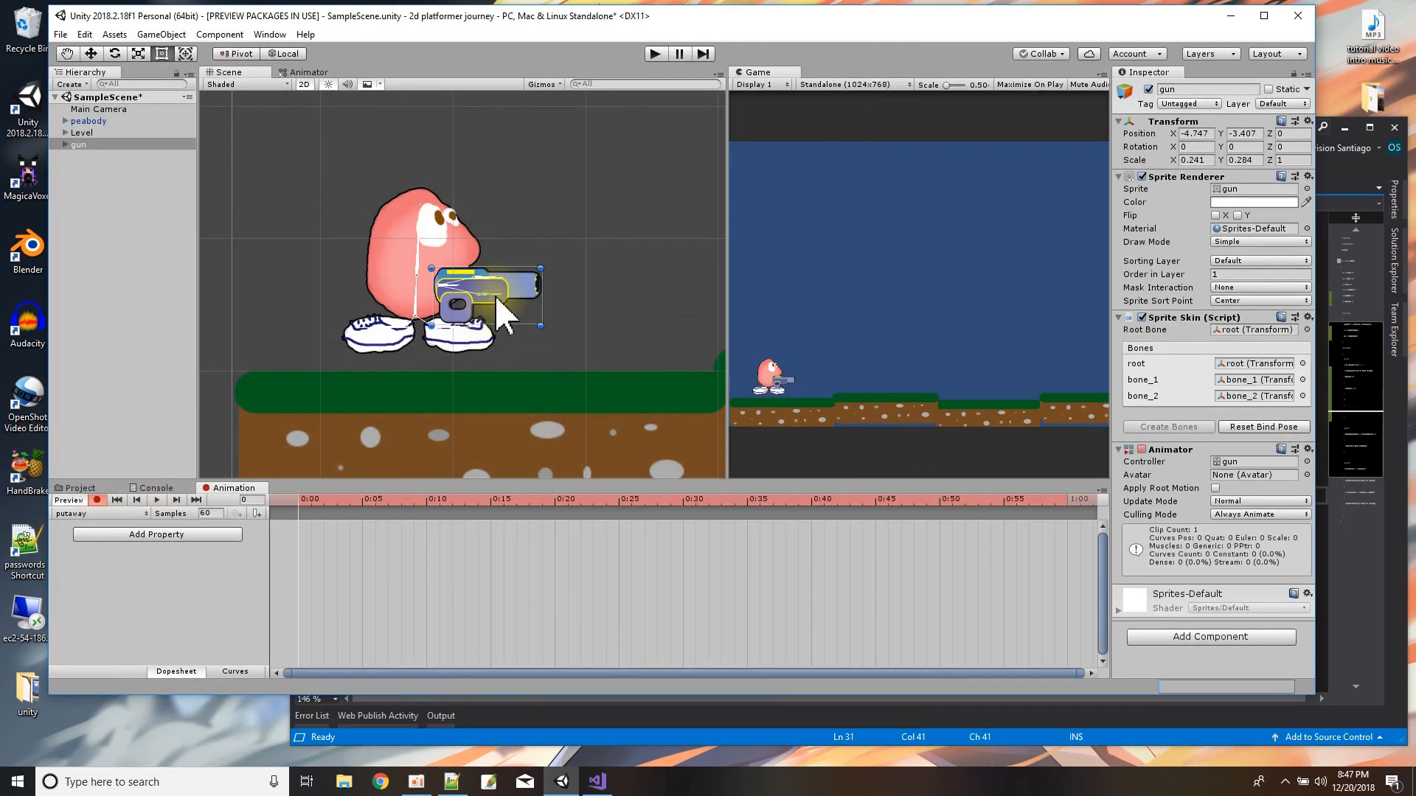
{"action": "left_click", "coordinate": [362, 500]}
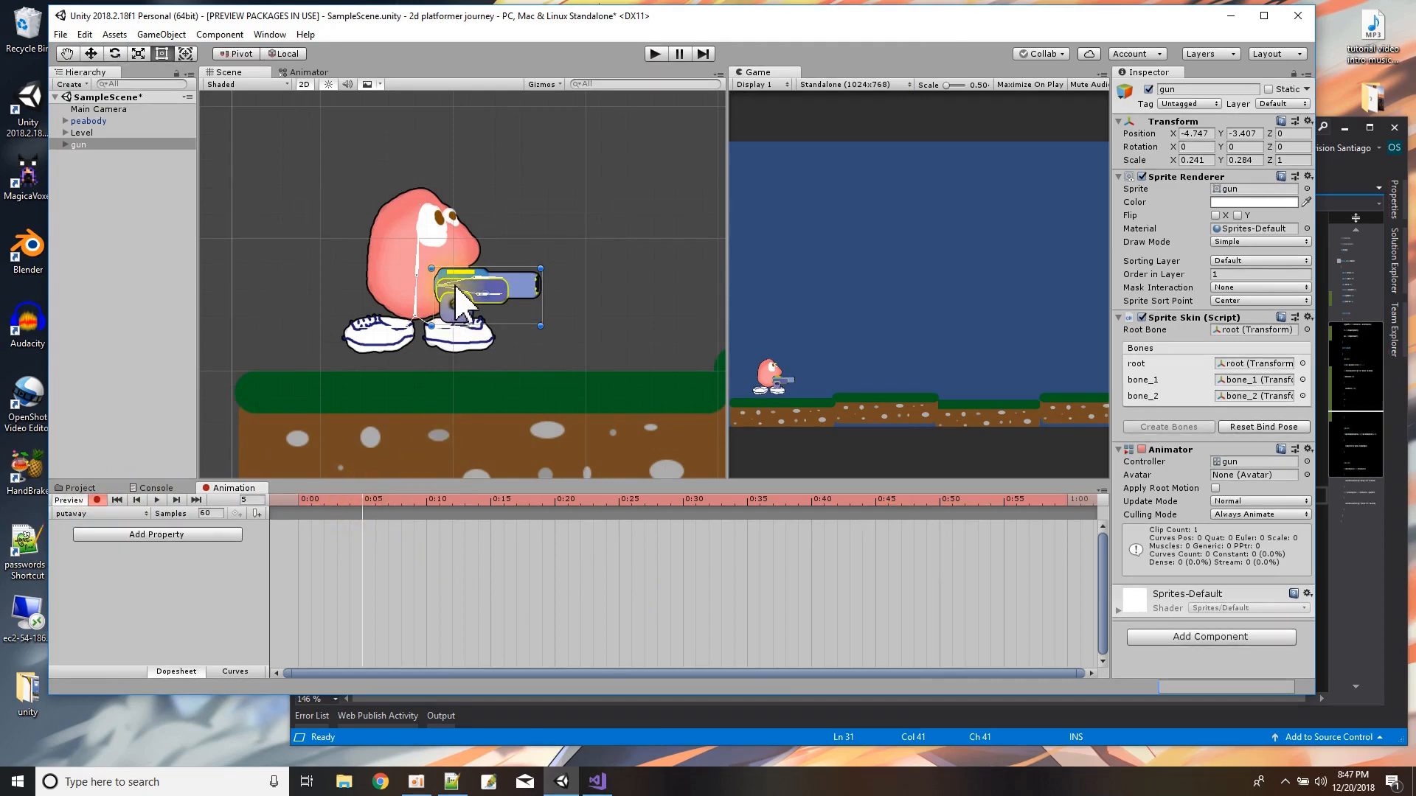
{"action": "left_click_drag", "start_coordinate": [509, 314], "coordinate": [404, 259]}
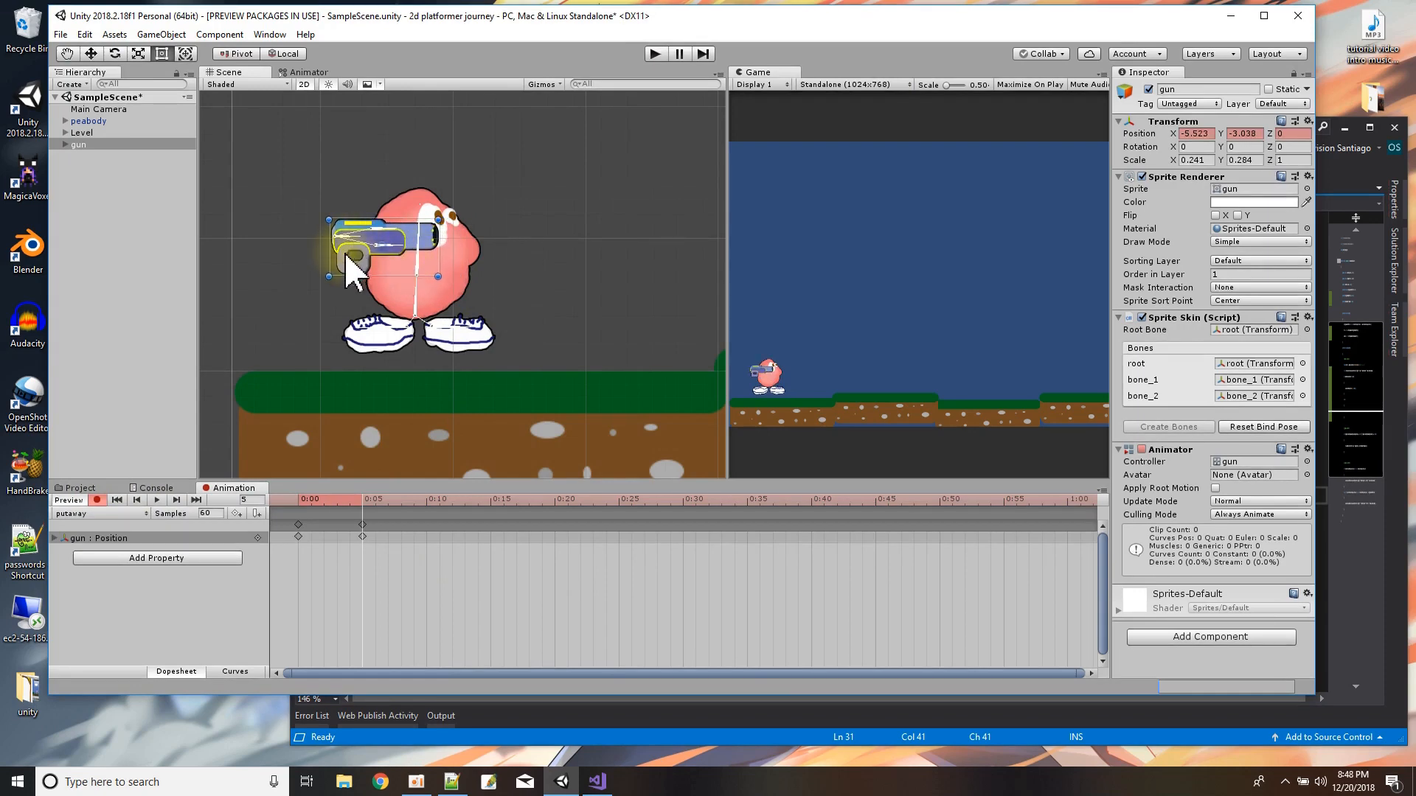
{"action": "left_click_drag", "start_coordinate": [357, 237], "coordinate": [330, 191]}
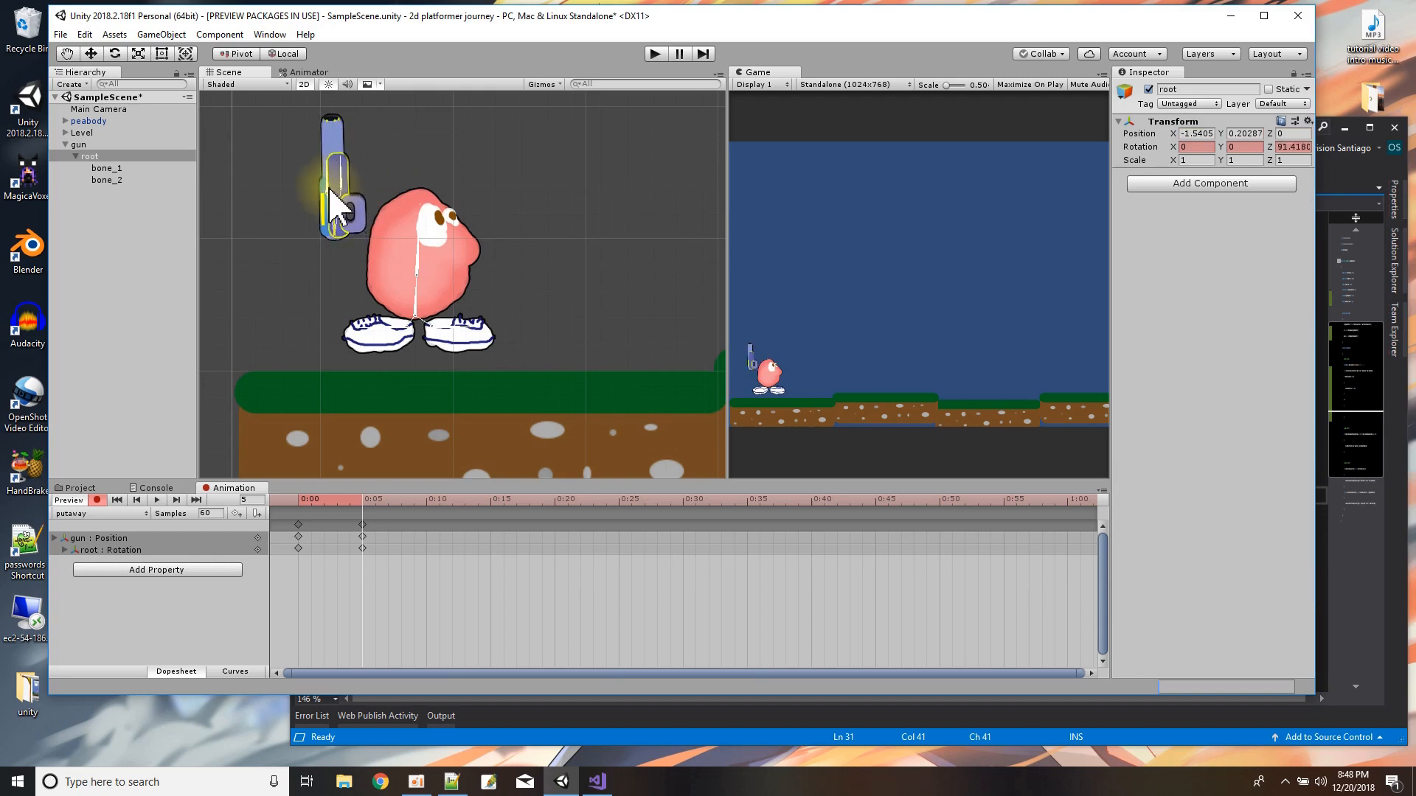
{"action": "left_click", "coordinate": [354, 231]}
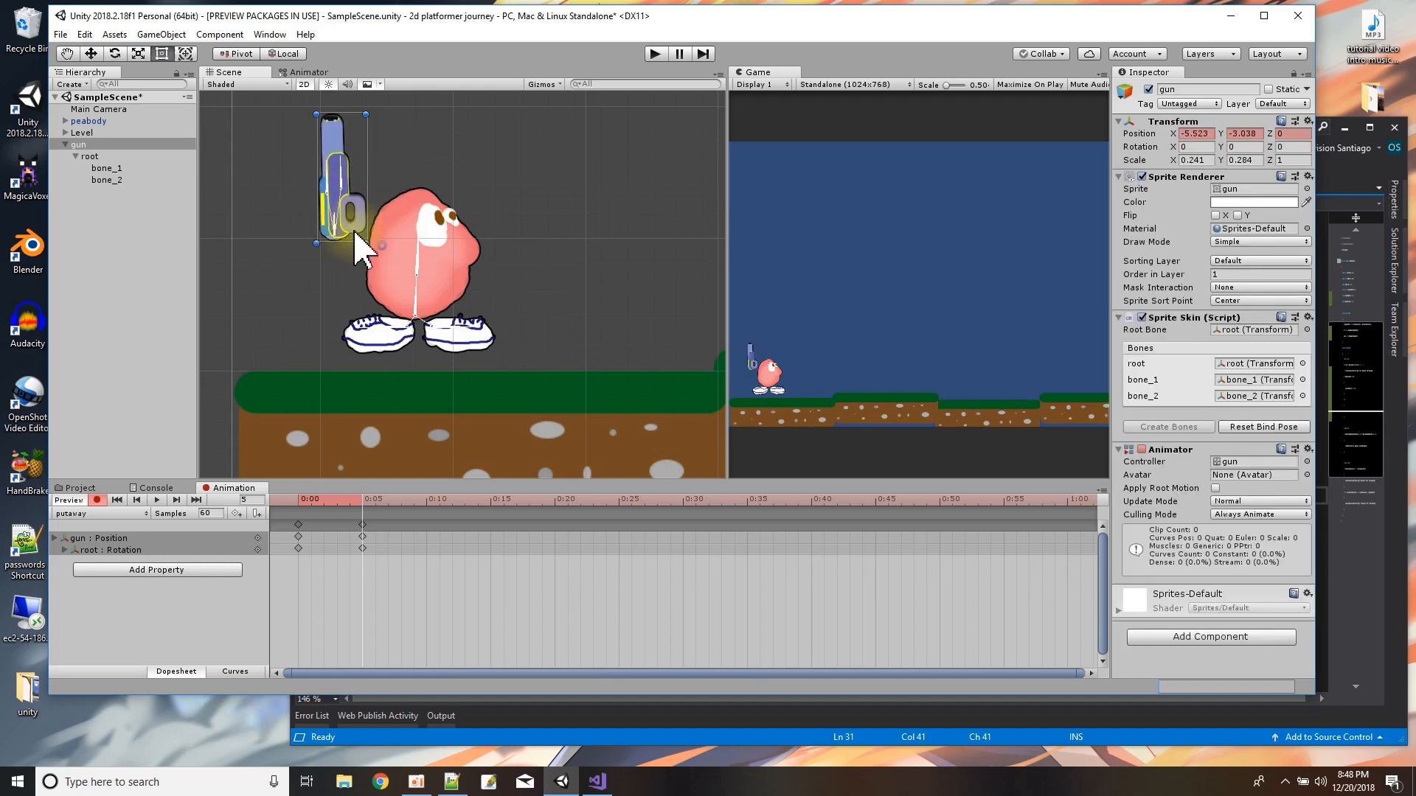
{"action": "left_click_drag", "start_coordinate": [356, 234], "coordinate": [383, 293]}
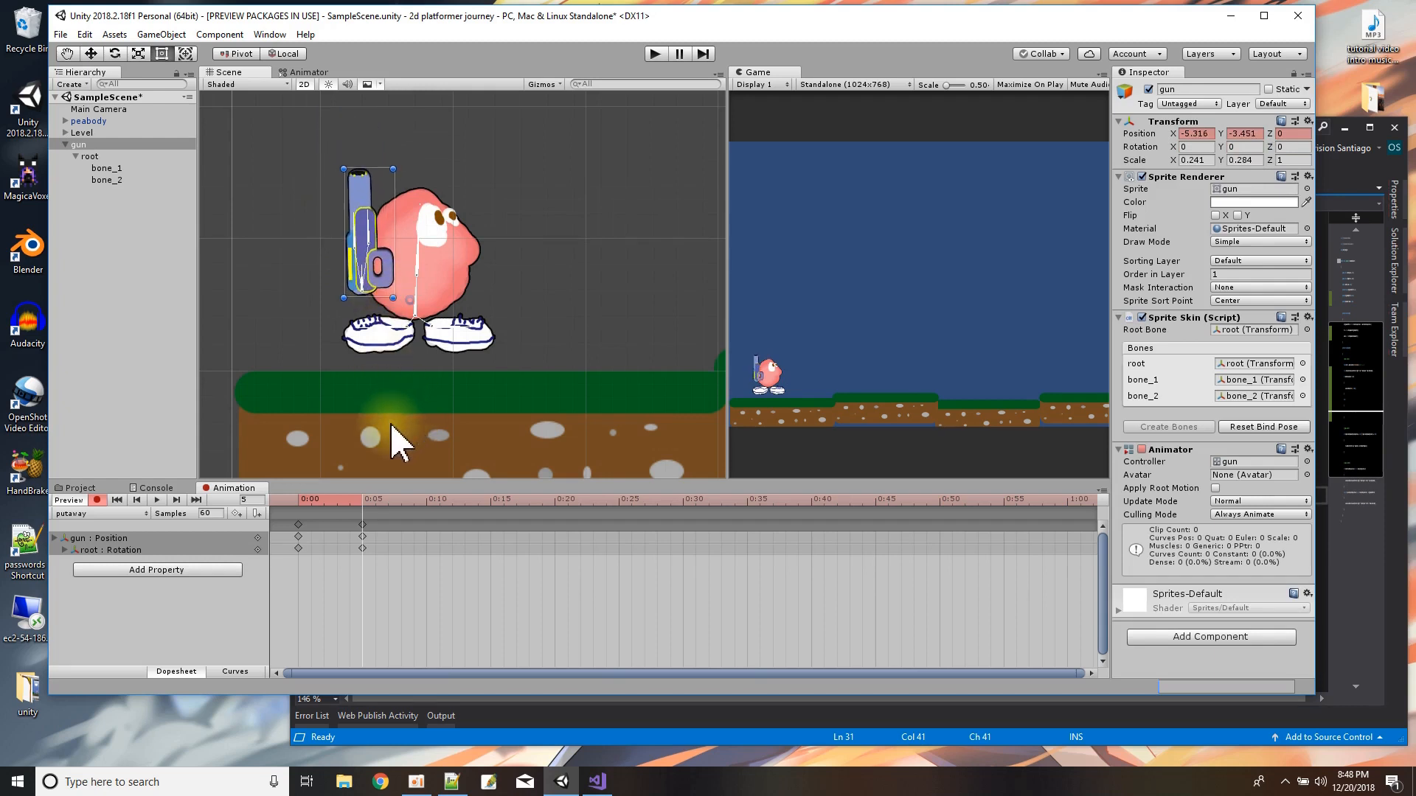
{"action": "left_click", "coordinate": [304, 504]}
{"action": "left_click_drag", "start_coordinate": [309, 508], "coordinate": [360, 504]}
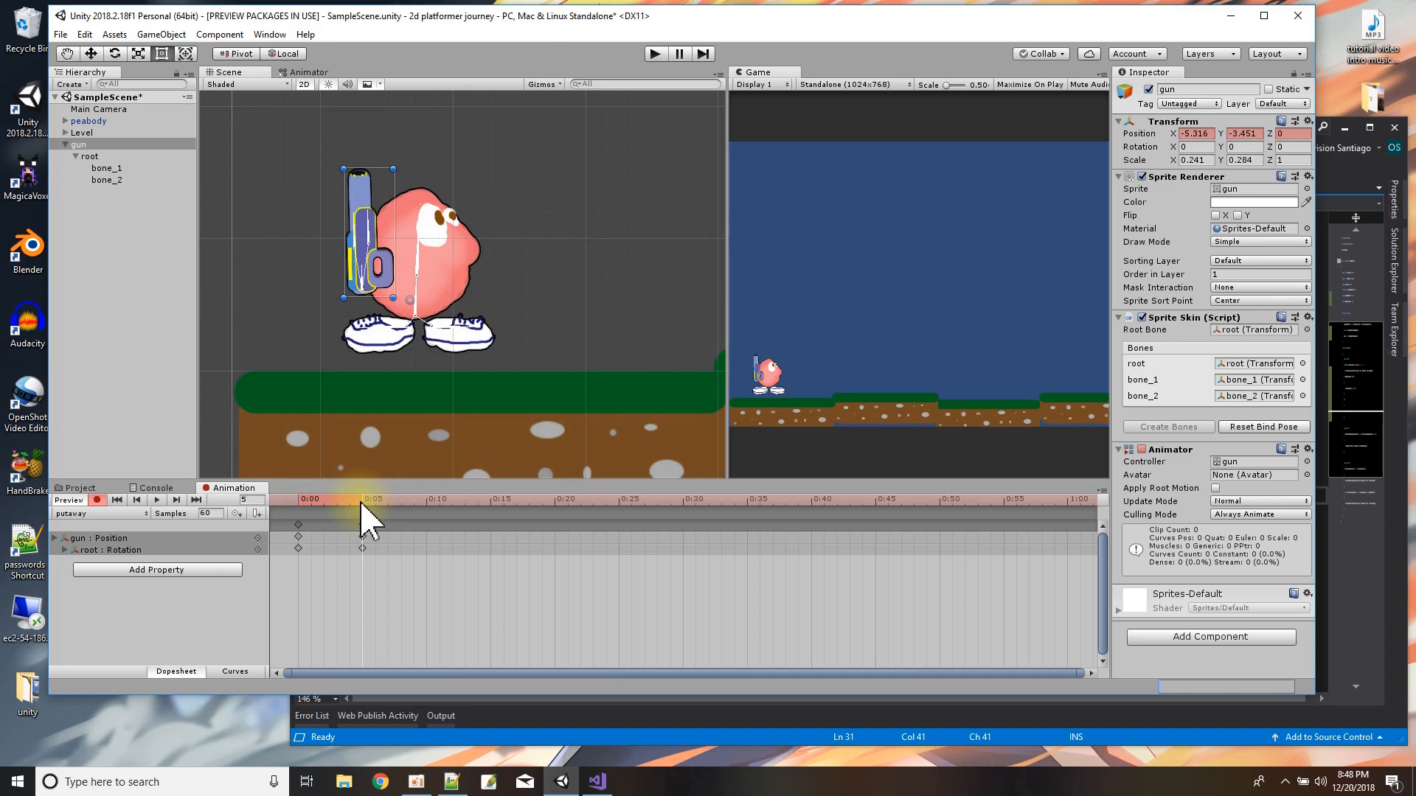
{"action": "left_click", "coordinate": [97, 501]}
Copy all of the putaway keyframes and create a second gun animation clip named takeout.
{"action": "left_click_drag", "start_coordinate": [401, 577], "coordinate": [275, 506]}
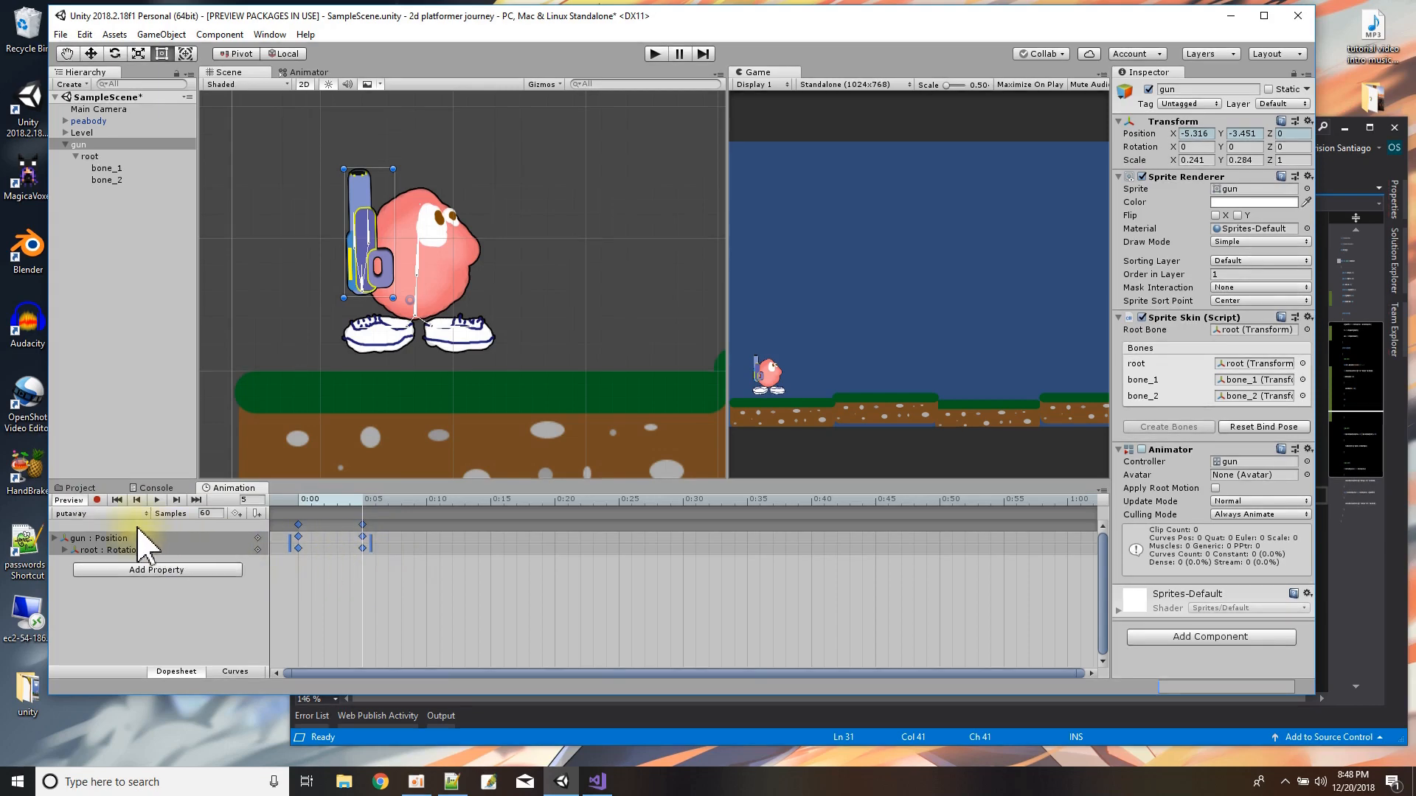
{"action": "left_click", "coordinate": [101, 513]}
{"action": "left_click", "coordinate": [114, 550]}
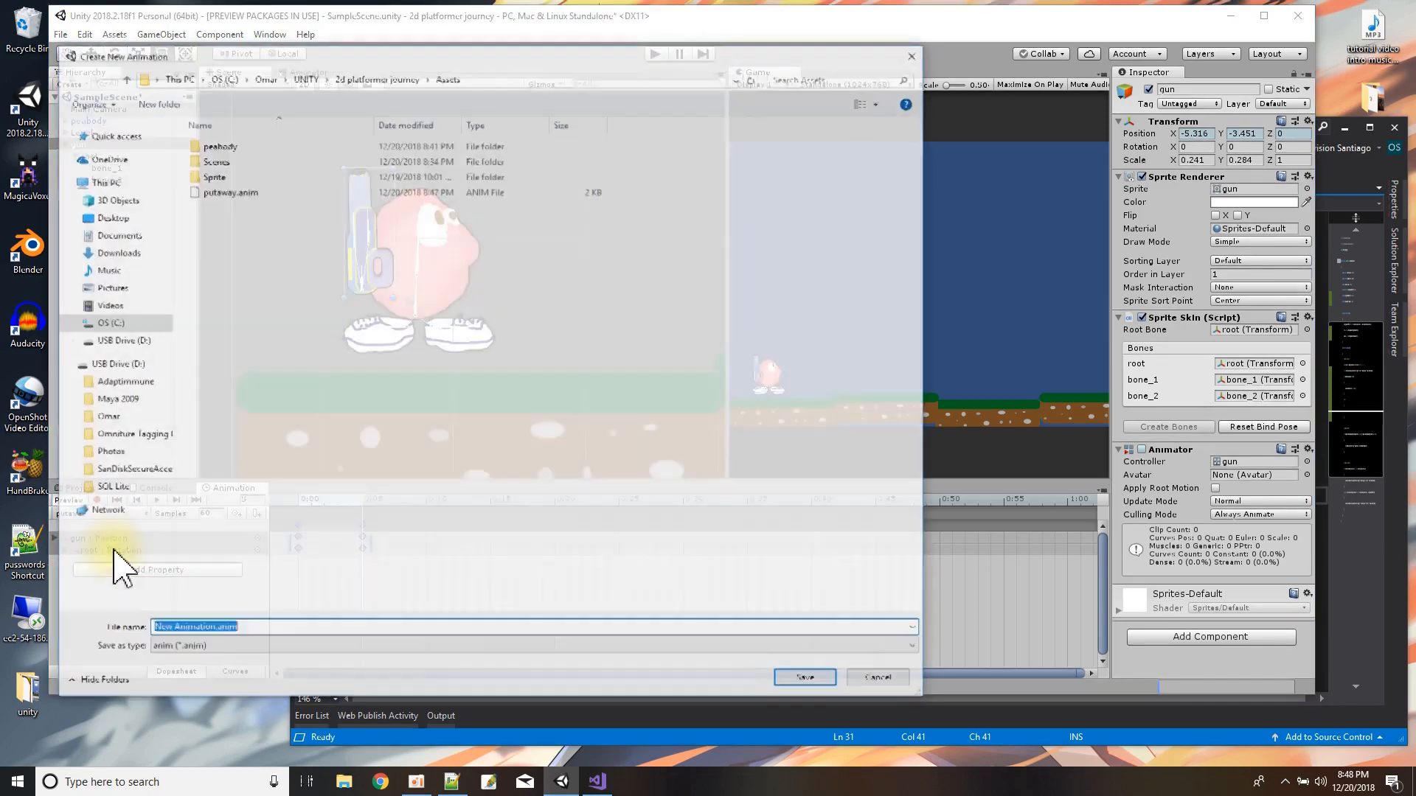
{"action": "type", "text": "tak"}
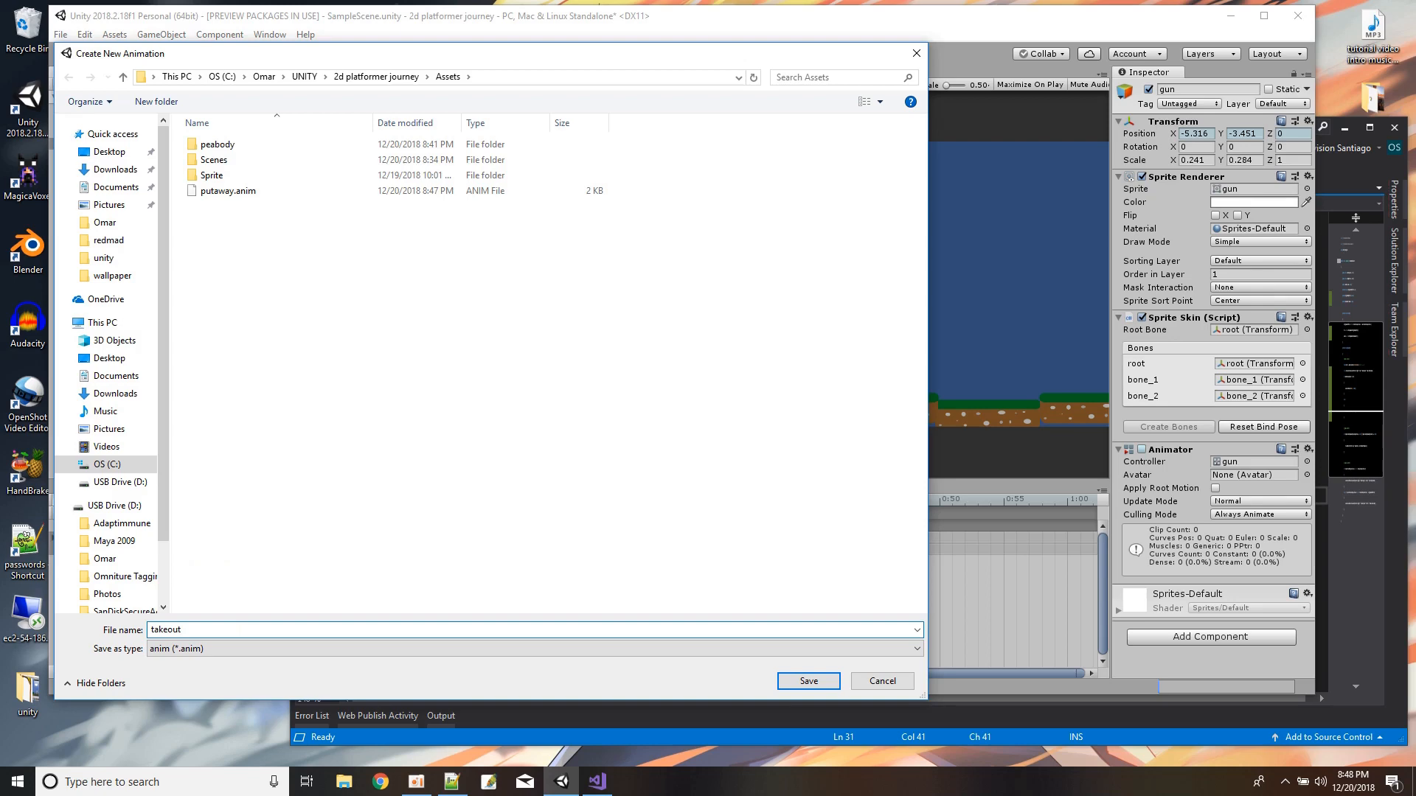
{"action": "type", "text": "eout"}
{"action": "key", "text": "Return"}
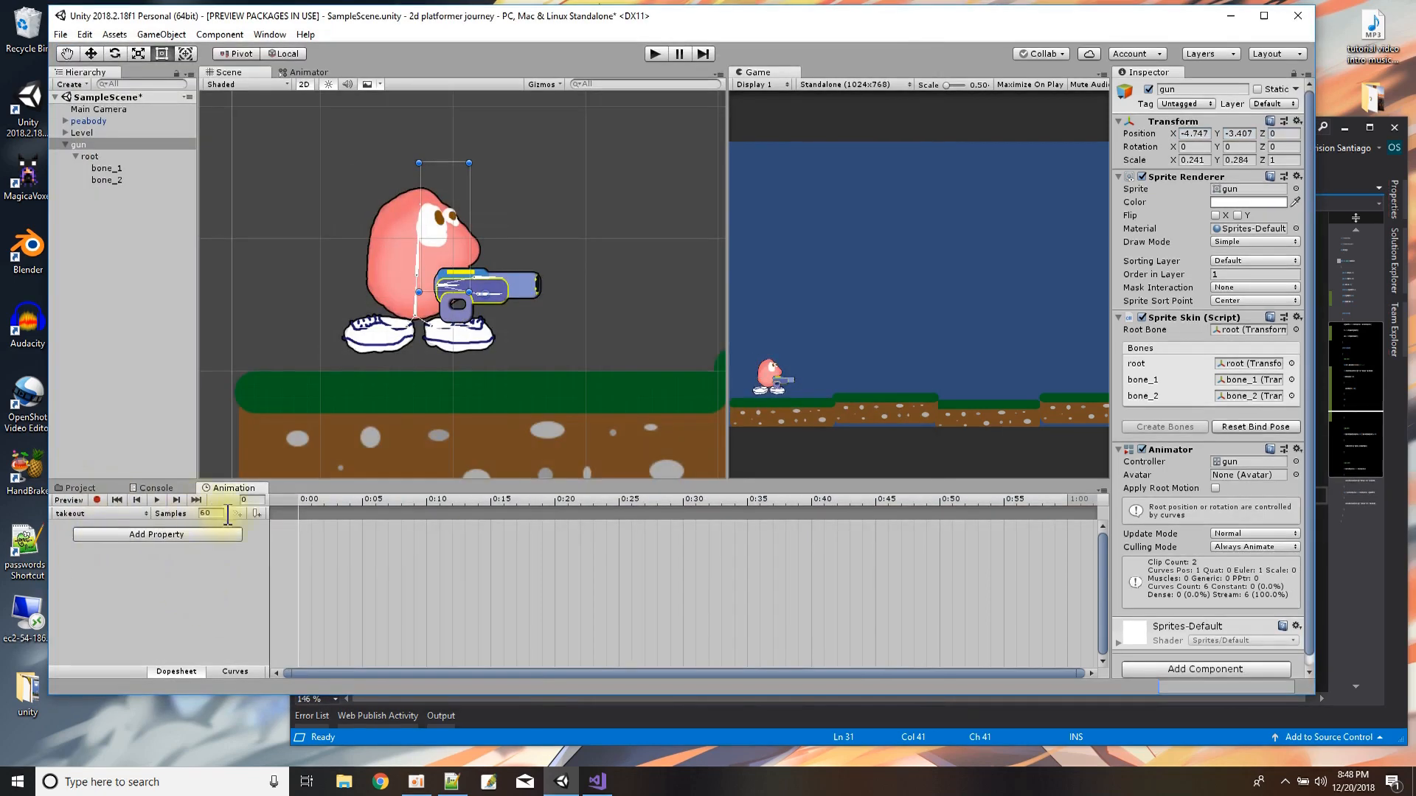
Enable recording on the takeout clip and paste the copied position and rotation keyframes at 0:00.
{"action": "left_click", "coordinate": [299, 506]}
{"action": "left_click", "coordinate": [339, 501]}
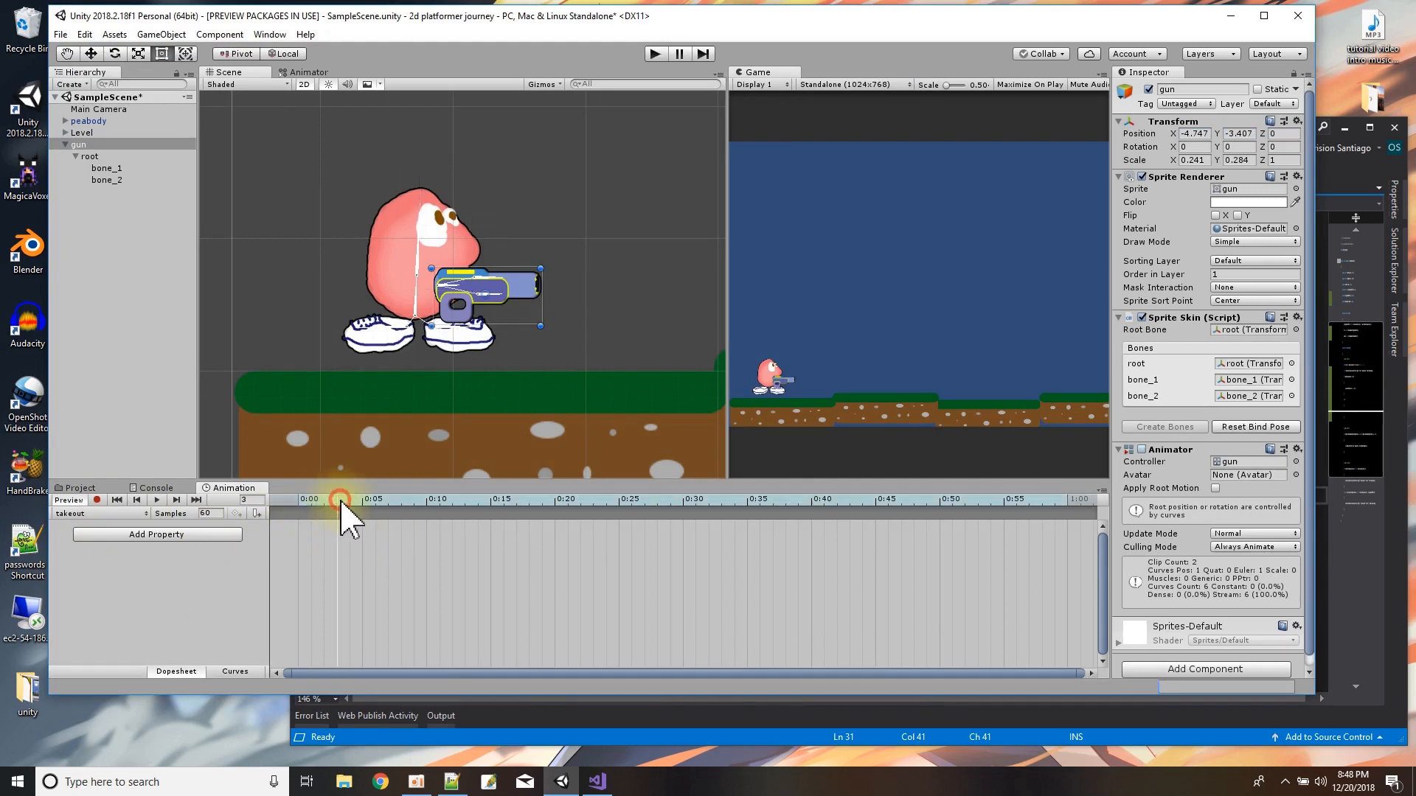
{"action": "left_click", "coordinate": [96, 499]}
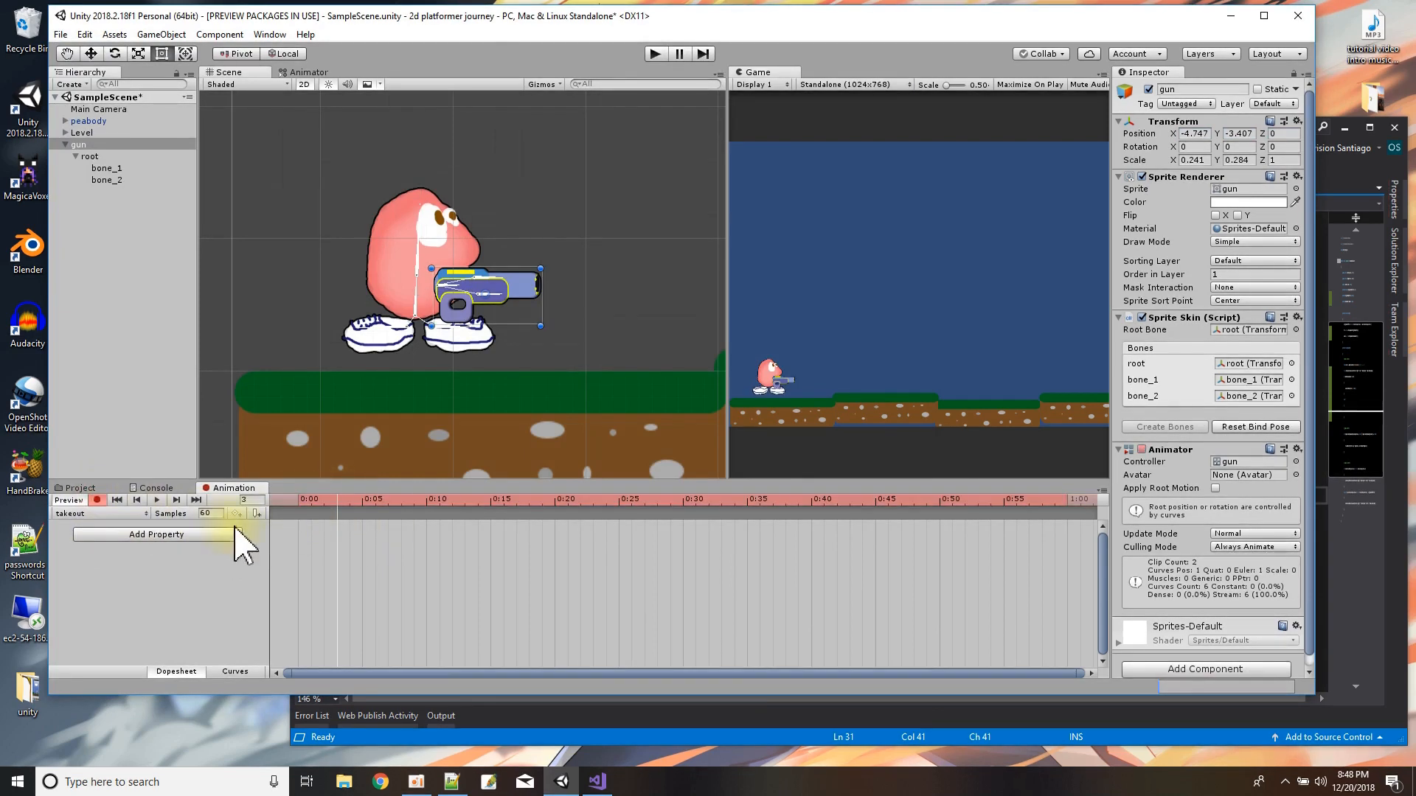
{"action": "left_click", "coordinate": [299, 502]}
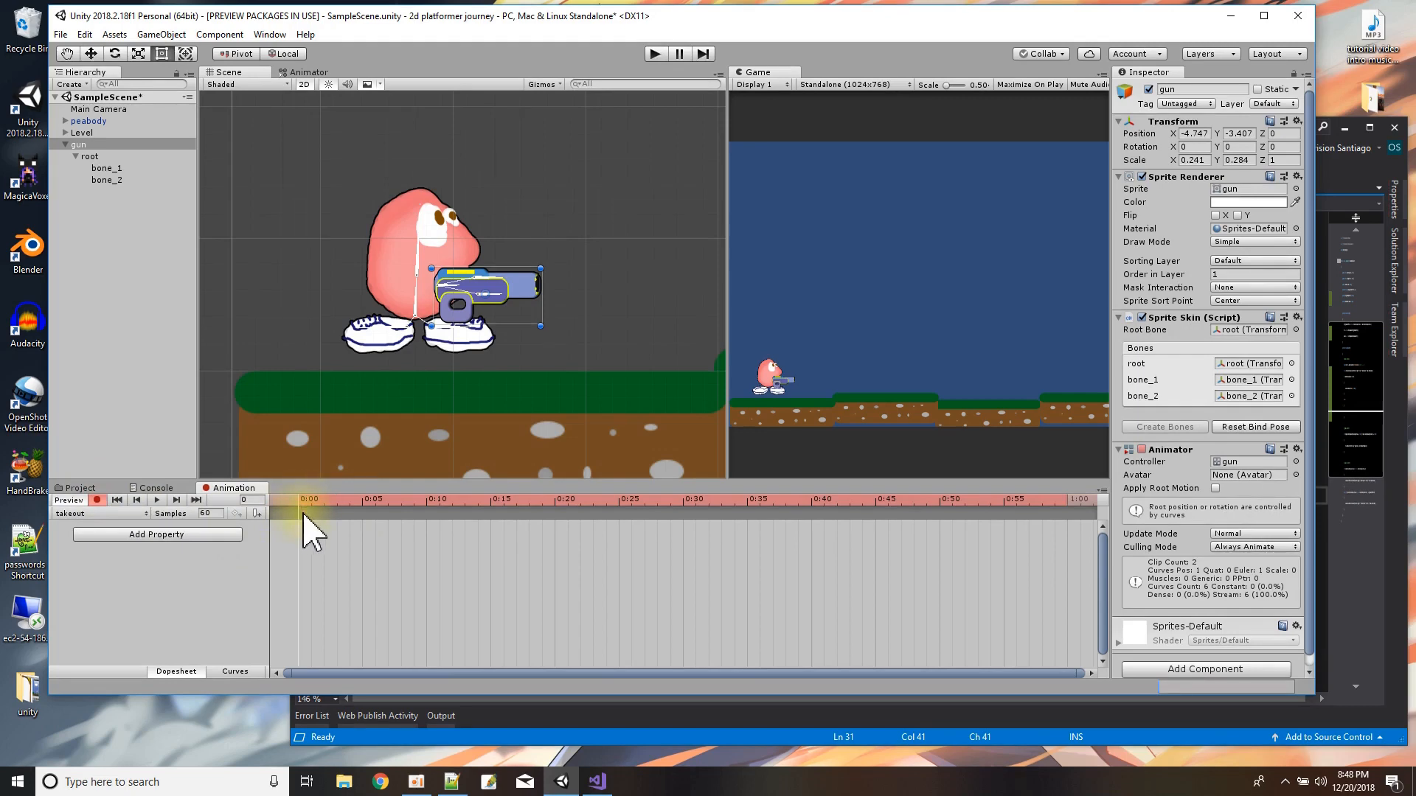
{"action": "key", "text": "ctrl+v"}
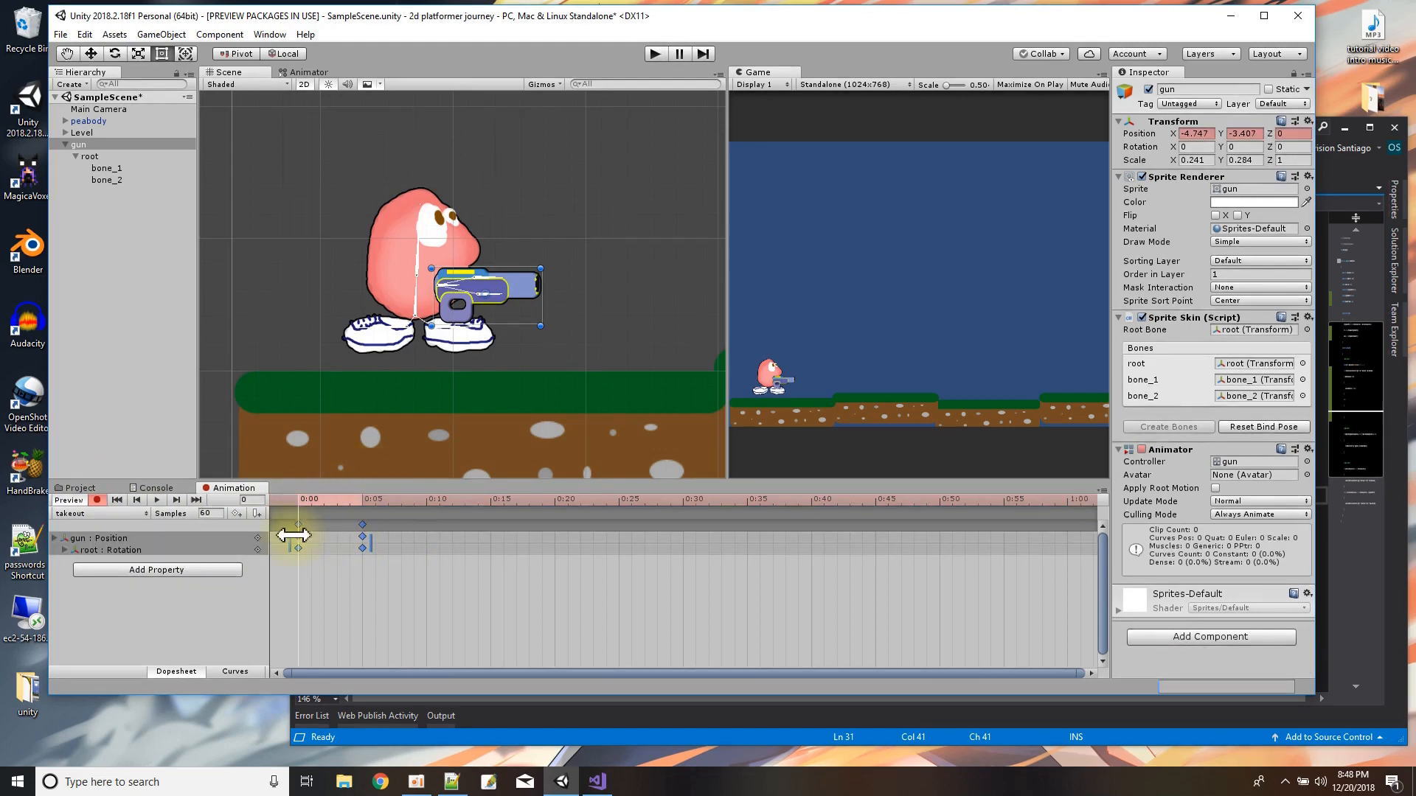
{"action": "left_click", "coordinate": [299, 525]}
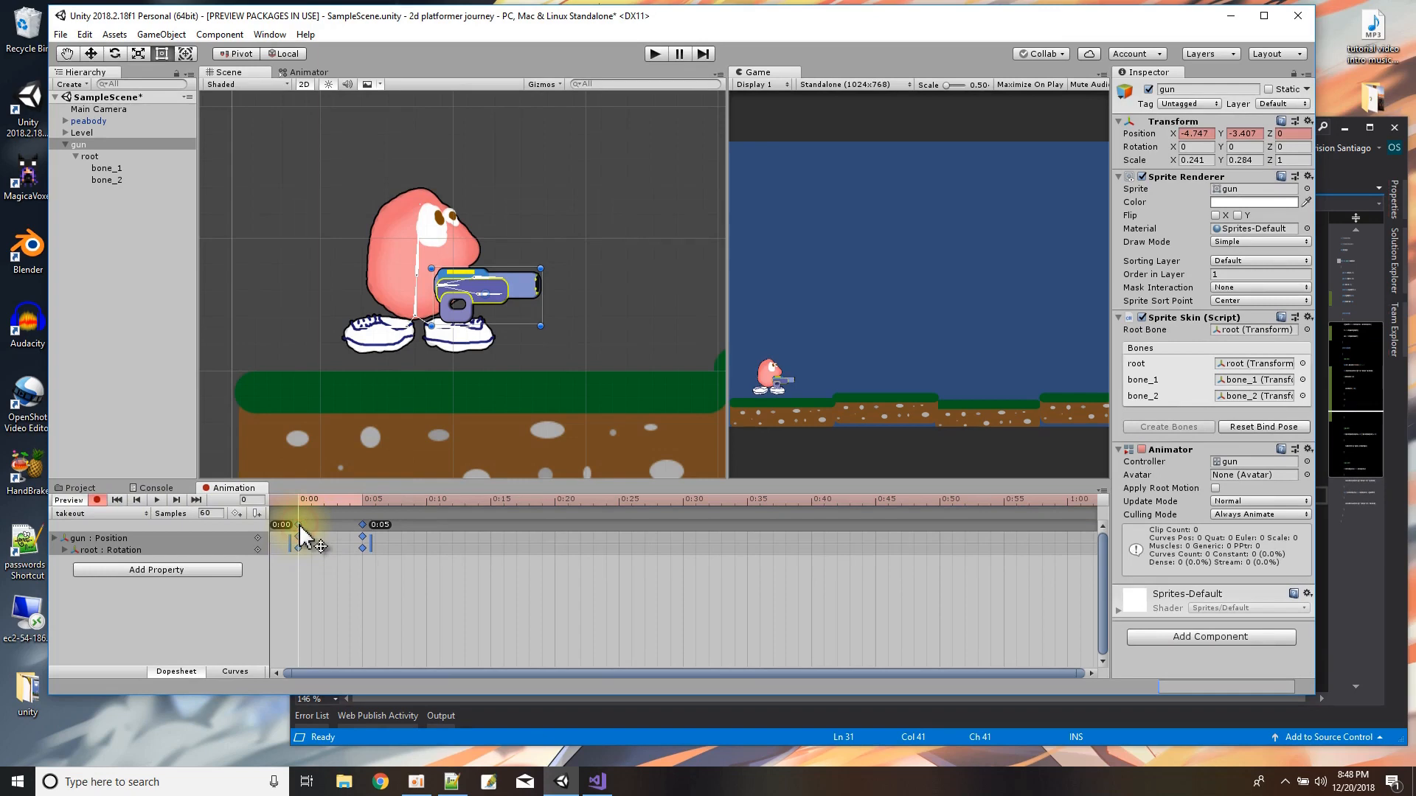
Reverse the order of the takeout clip's two keyframe sets, shift them to 0:00 and 0:05, and preview the clip.
{"action": "left_click_drag", "start_coordinate": [310, 566], "coordinate": [428, 542]}
{"action": "left_click_drag", "start_coordinate": [490, 613], "coordinate": [310, 490]}
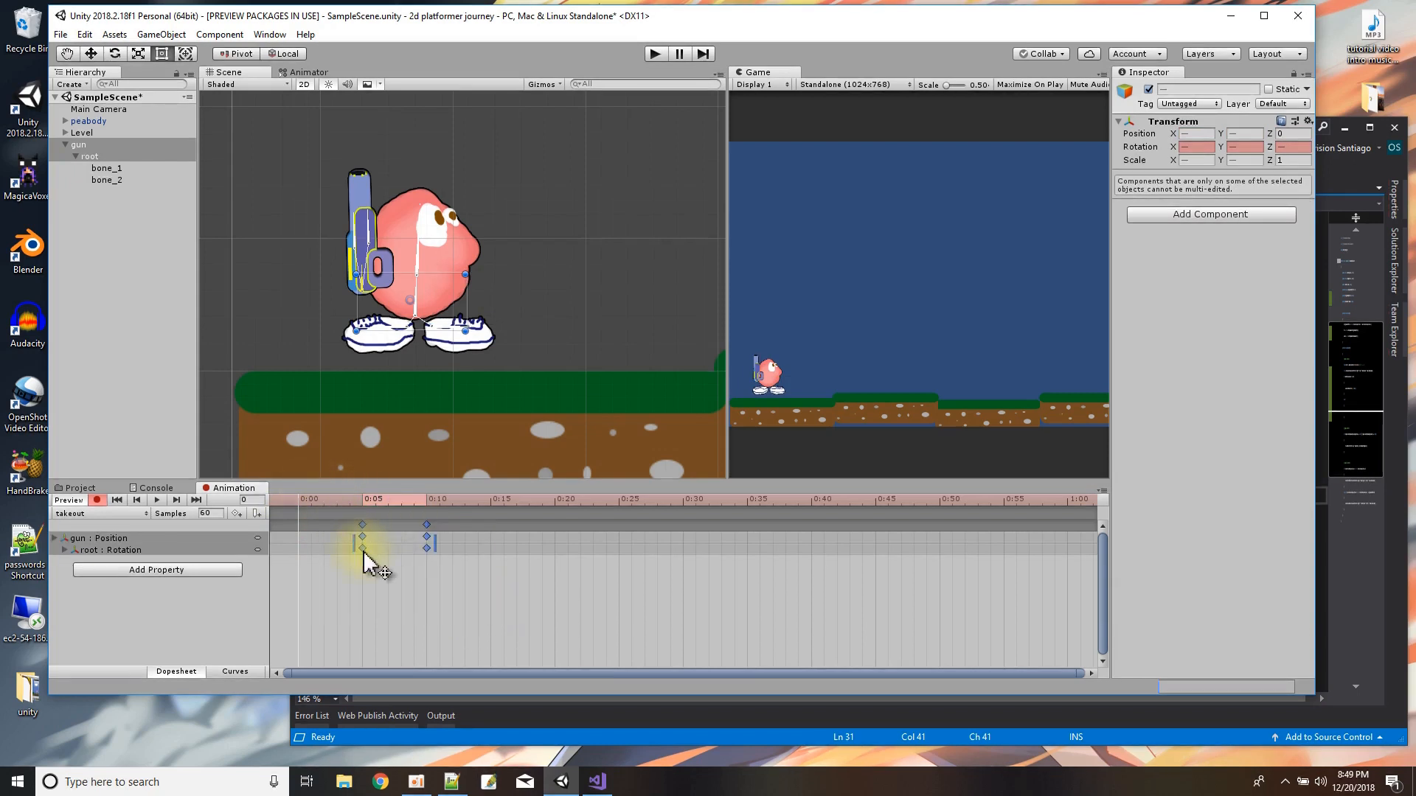
{"action": "left_click_drag", "start_coordinate": [357, 546], "coordinate": [293, 546]}
{"action": "left_click_drag", "start_coordinate": [433, 538], "coordinate": [357, 529]}
{"action": "left_click", "coordinate": [433, 585]}
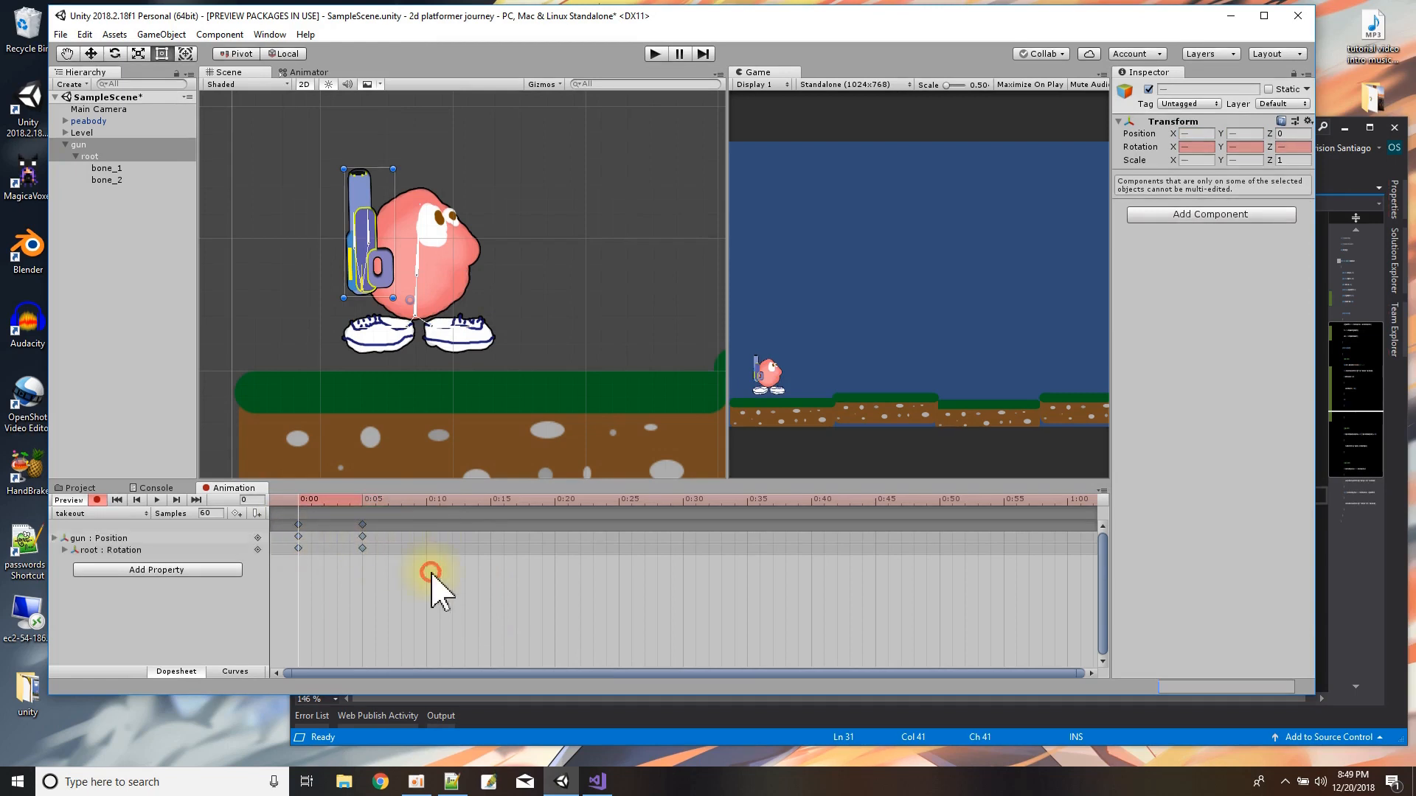
{"action": "left_click", "coordinate": [157, 501]}
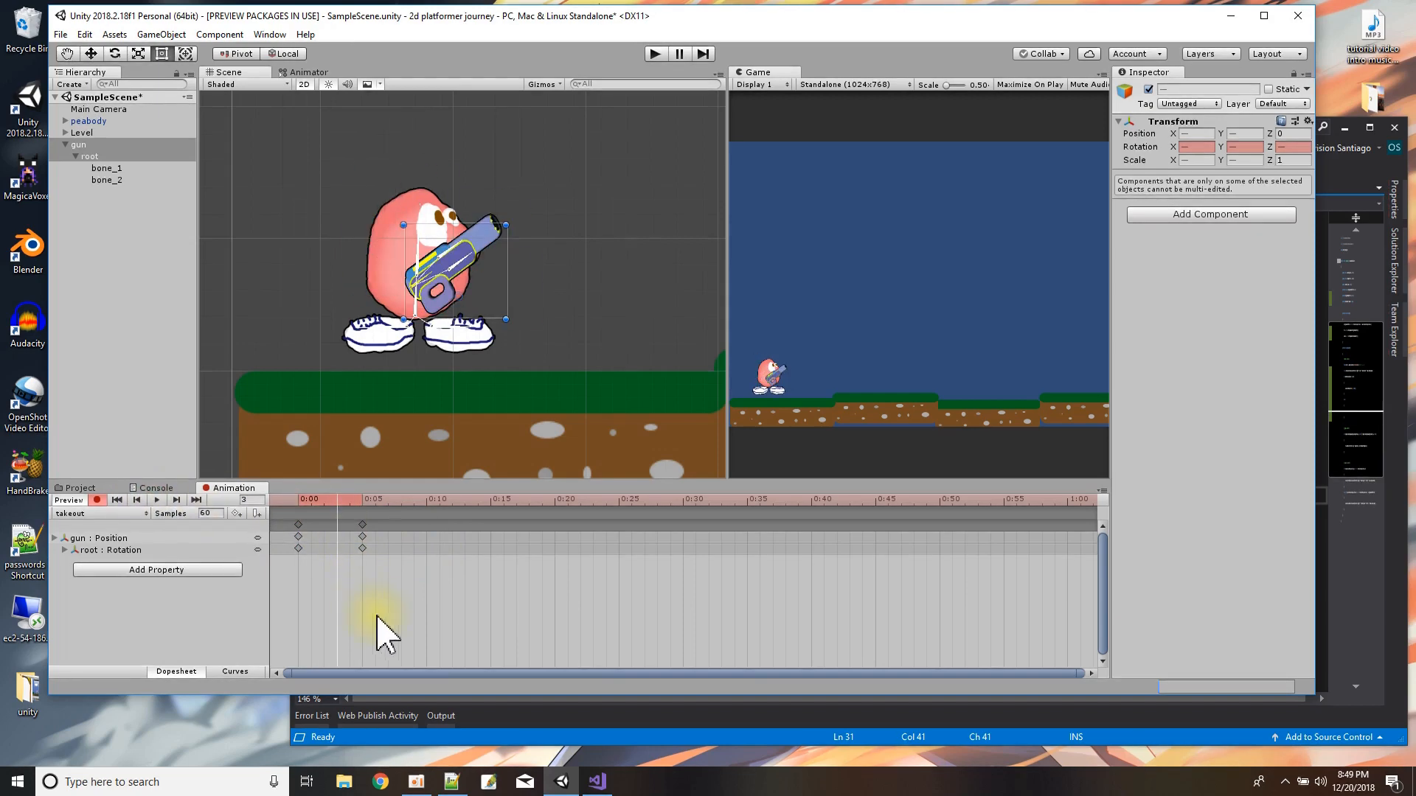
Move the takeout clip's end keyframes to 0:15, preview the slower motion, and stop recording.
{"action": "left_click", "coordinate": [361, 525]}
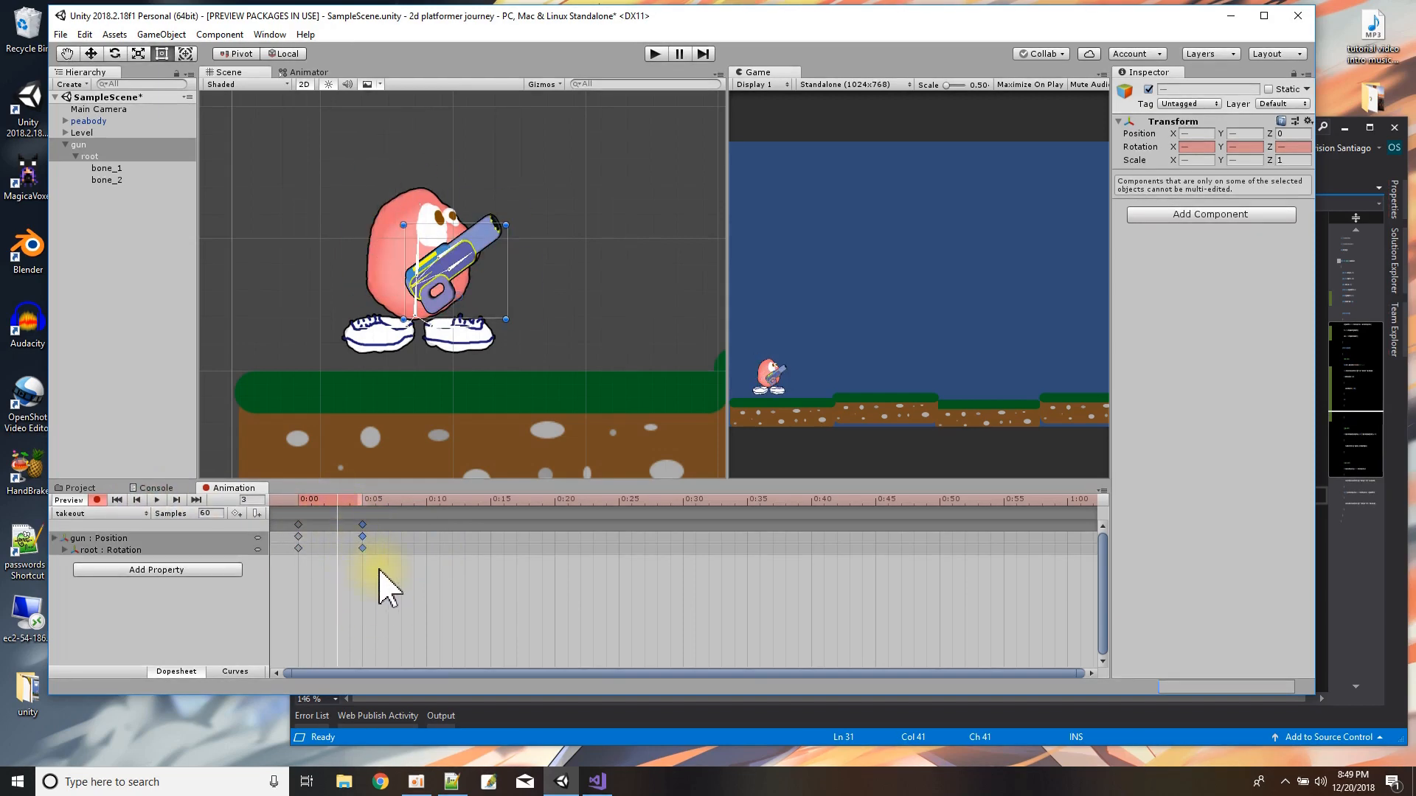
{"action": "left_click", "coordinate": [369, 550]}
{"action": "left_click_drag", "start_coordinate": [362, 524], "coordinate": [492, 535]}
{"action": "left_click", "coordinate": [156, 500]}
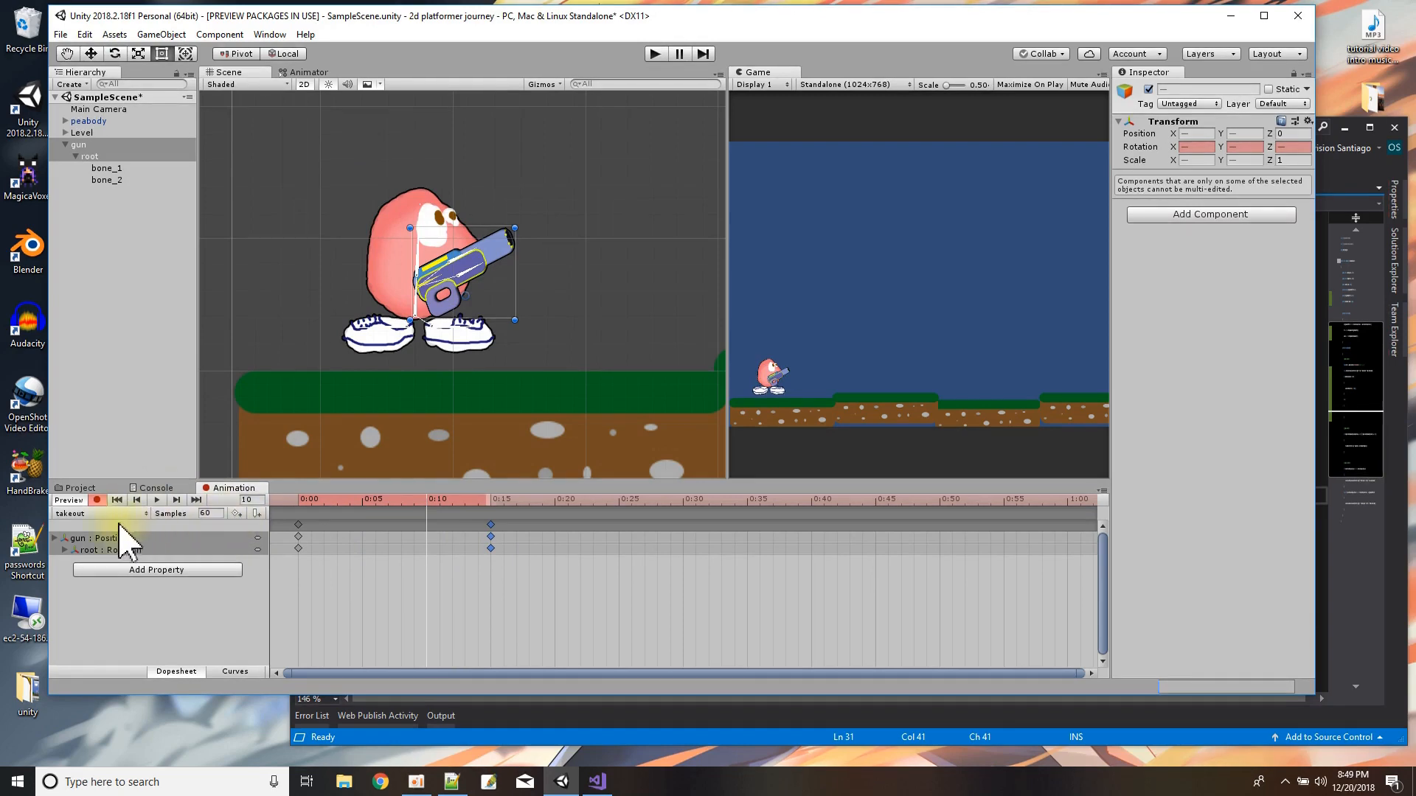
{"action": "left_click", "coordinate": [96, 500]}
Switch to the gun's putaway clip and preview its playback.
{"action": "left_click", "coordinate": [101, 513]}
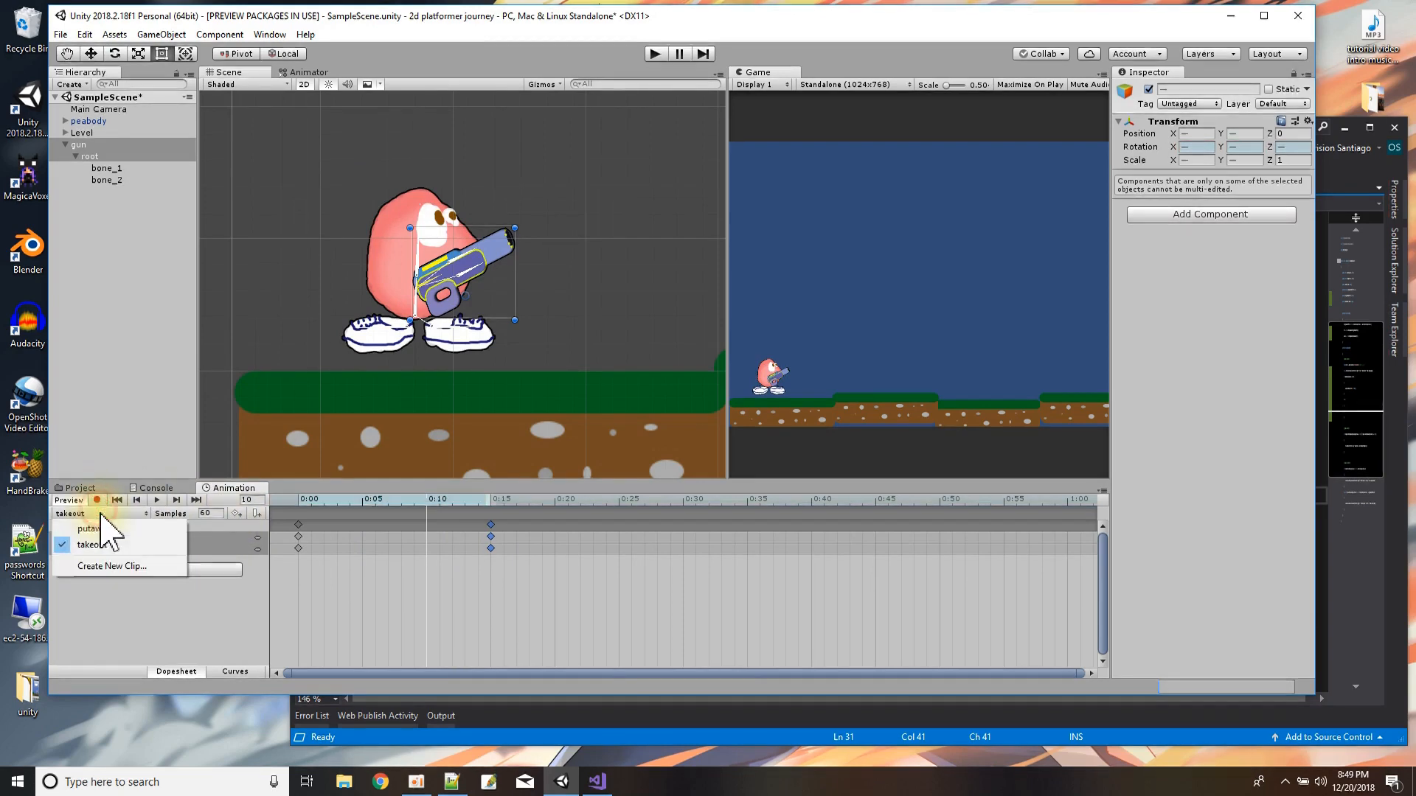
{"action": "left_click", "coordinate": [109, 538]}
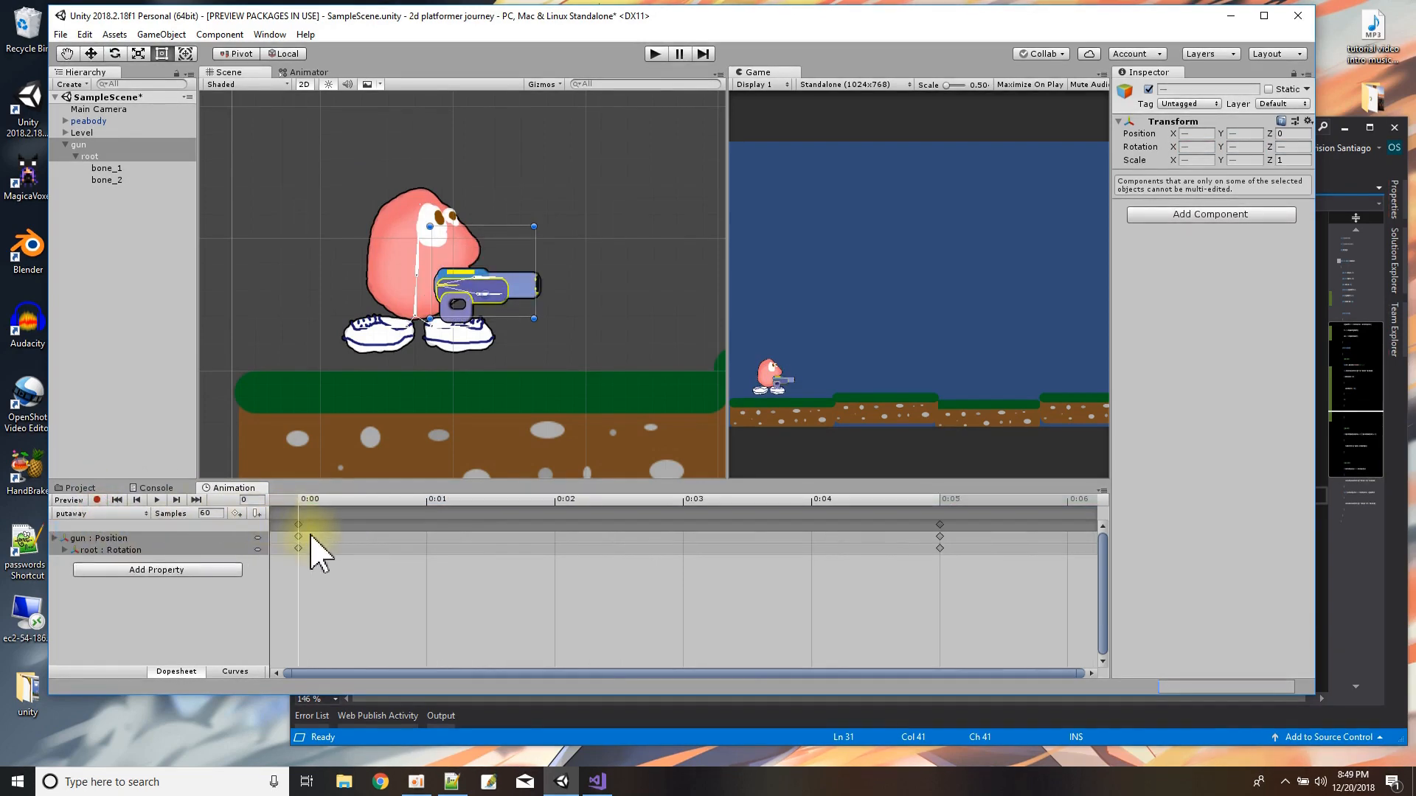
{"action": "scroll", "coordinate": [649, 582], "scroll_direction": "down", "scroll_amount": 3}
{"action": "scroll", "coordinate": [648, 583], "scroll_direction": "down", "scroll_amount": 5}
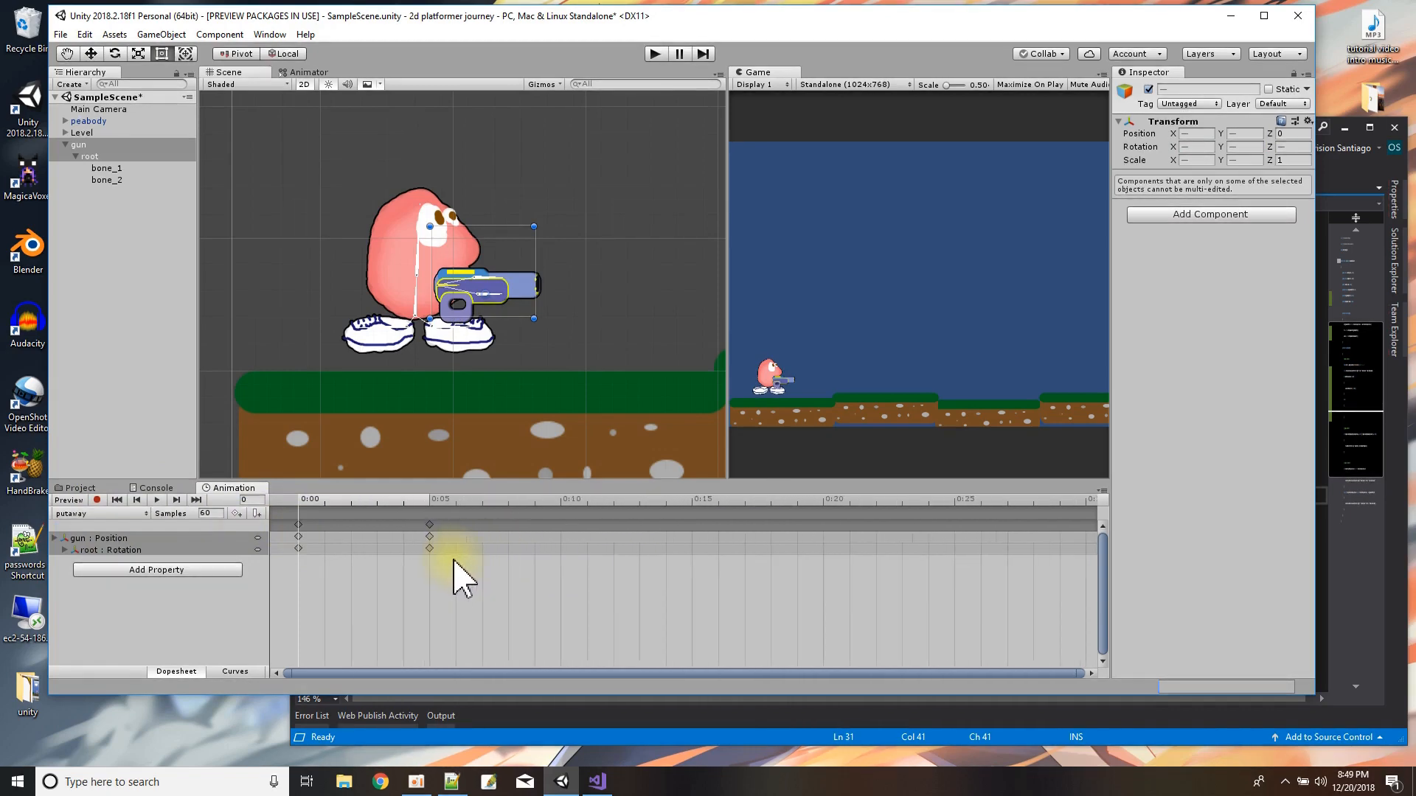
{"action": "scroll", "coordinate": [453, 579], "scroll_direction": "down", "scroll_amount": 1}
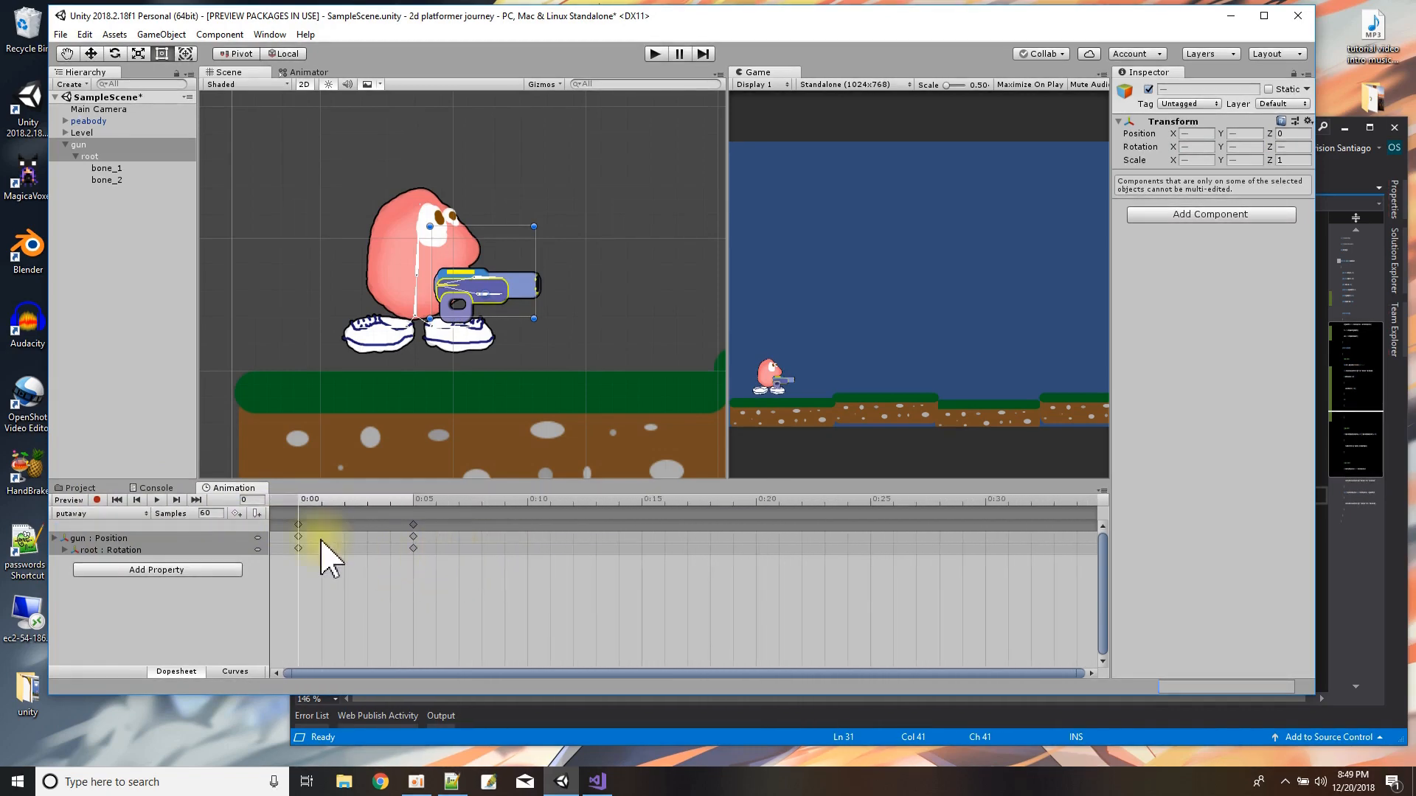
{"action": "scroll", "coordinate": [372, 596], "scroll_direction": "down", "scroll_amount": 2}
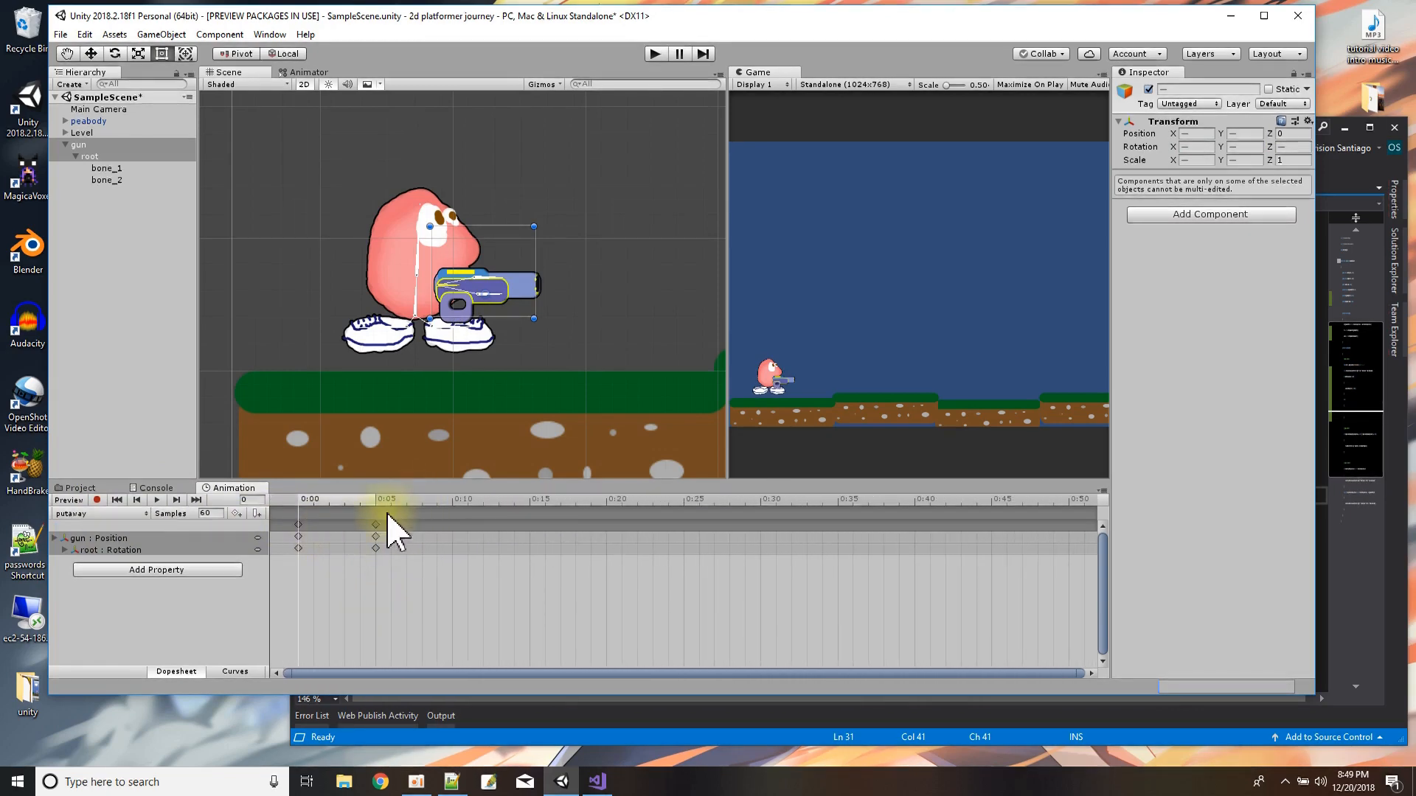
{"action": "left_click", "coordinate": [157, 500]}
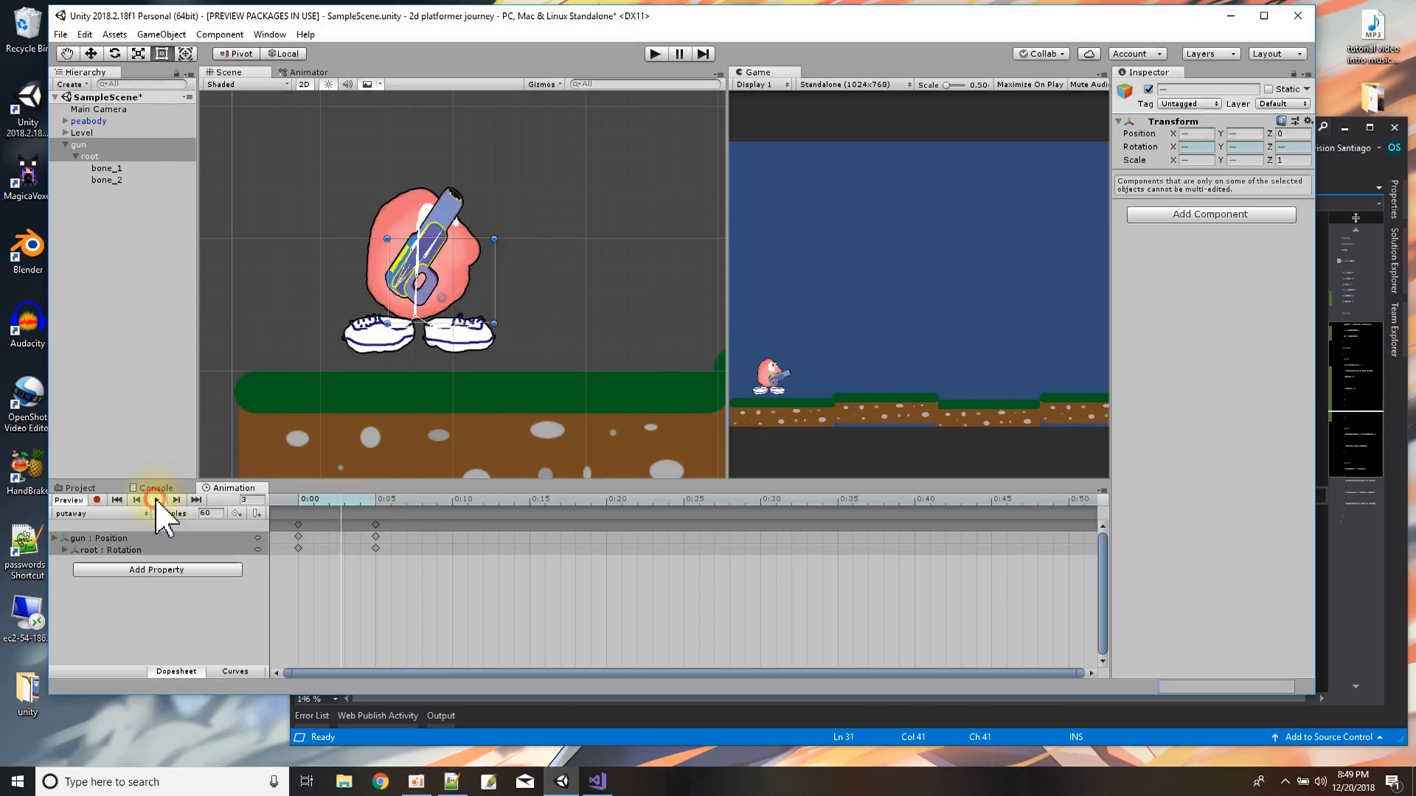
Enable recording on the putaway clip, stretch its keyframes to end at 0:20, preview the motion, and stop recording.
{"action": "left_click", "coordinate": [96, 500]}
{"action": "left_click_drag", "start_coordinate": [405, 578], "coordinate": [295, 522]}
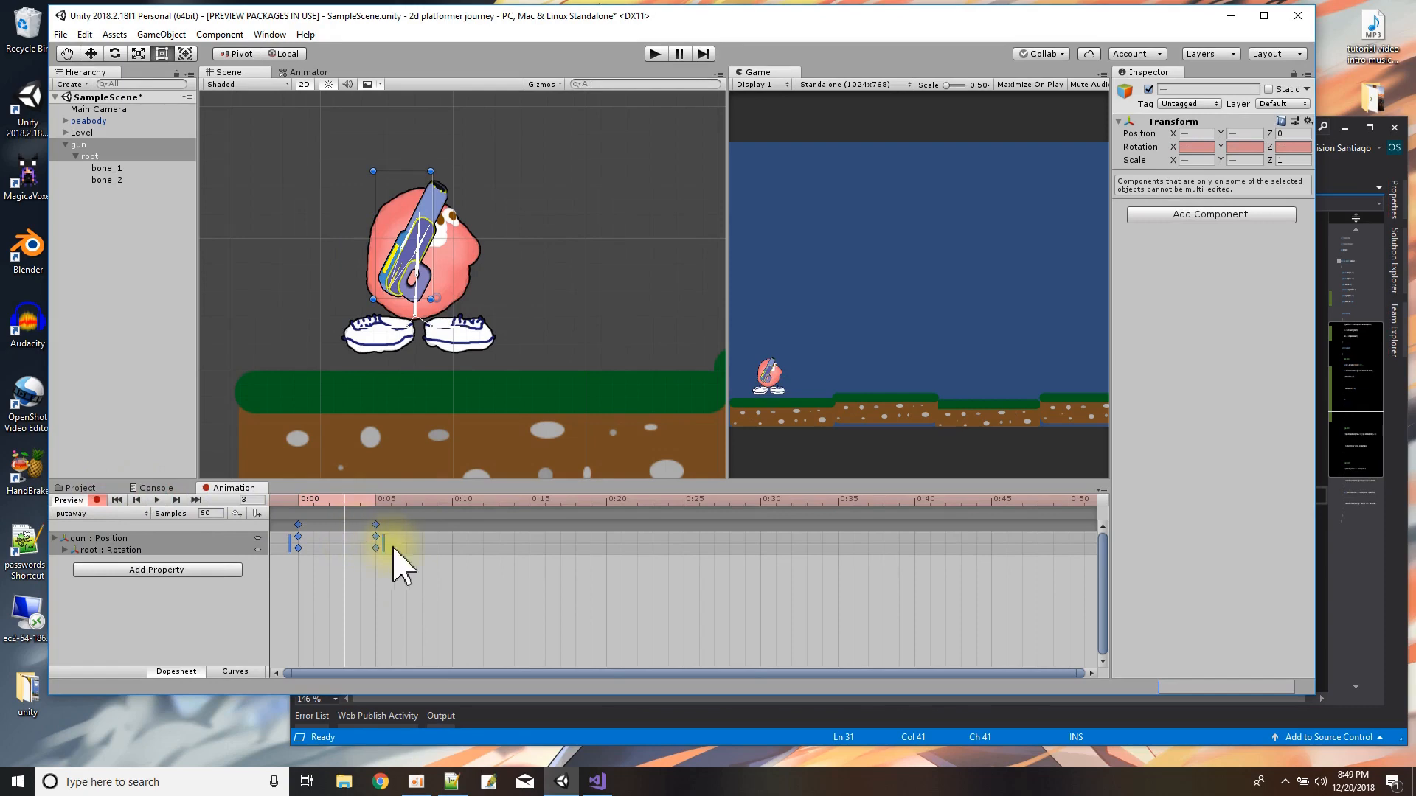
{"action": "left_click_drag", "start_coordinate": [387, 545], "coordinate": [545, 547]}
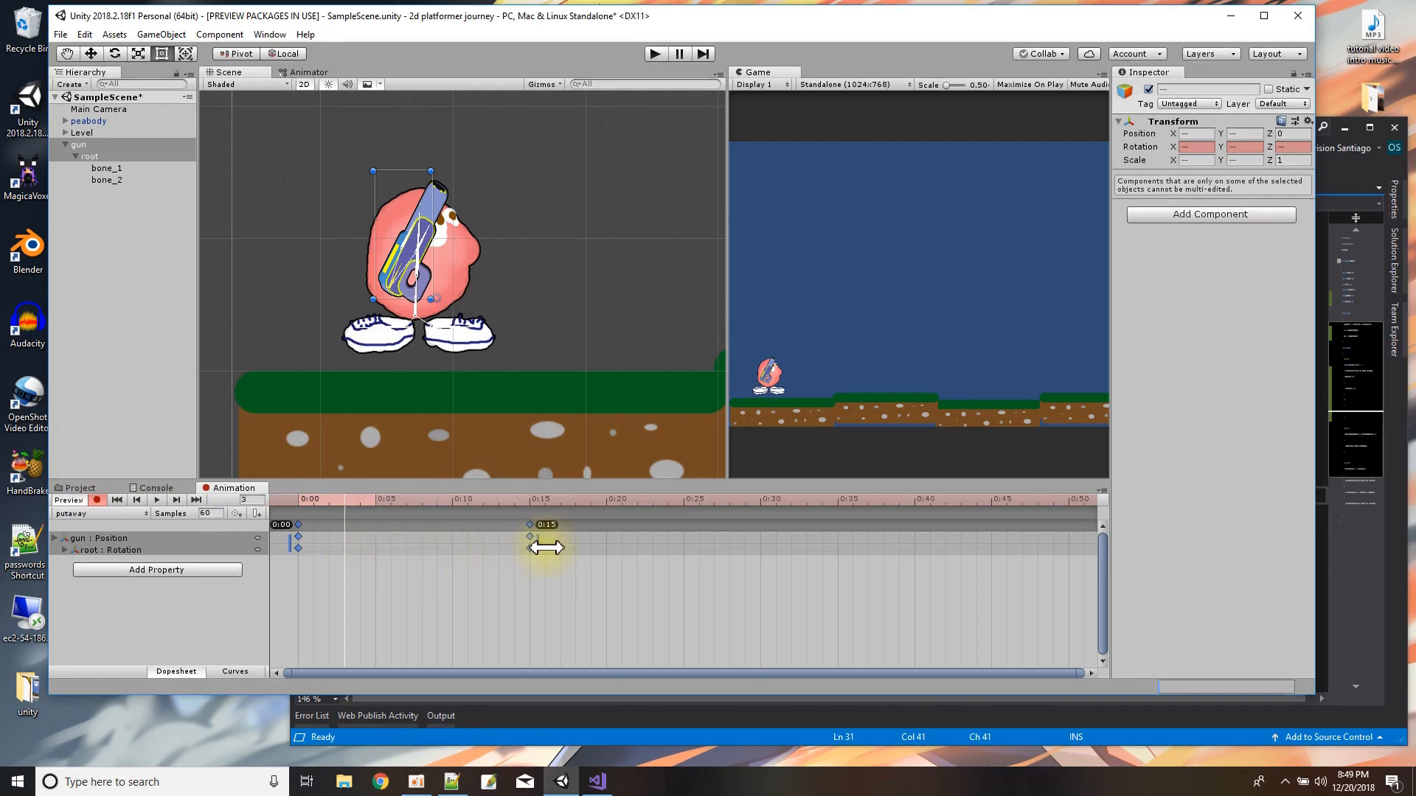
{"action": "left_click_drag", "start_coordinate": [545, 547], "coordinate": [606, 546]}
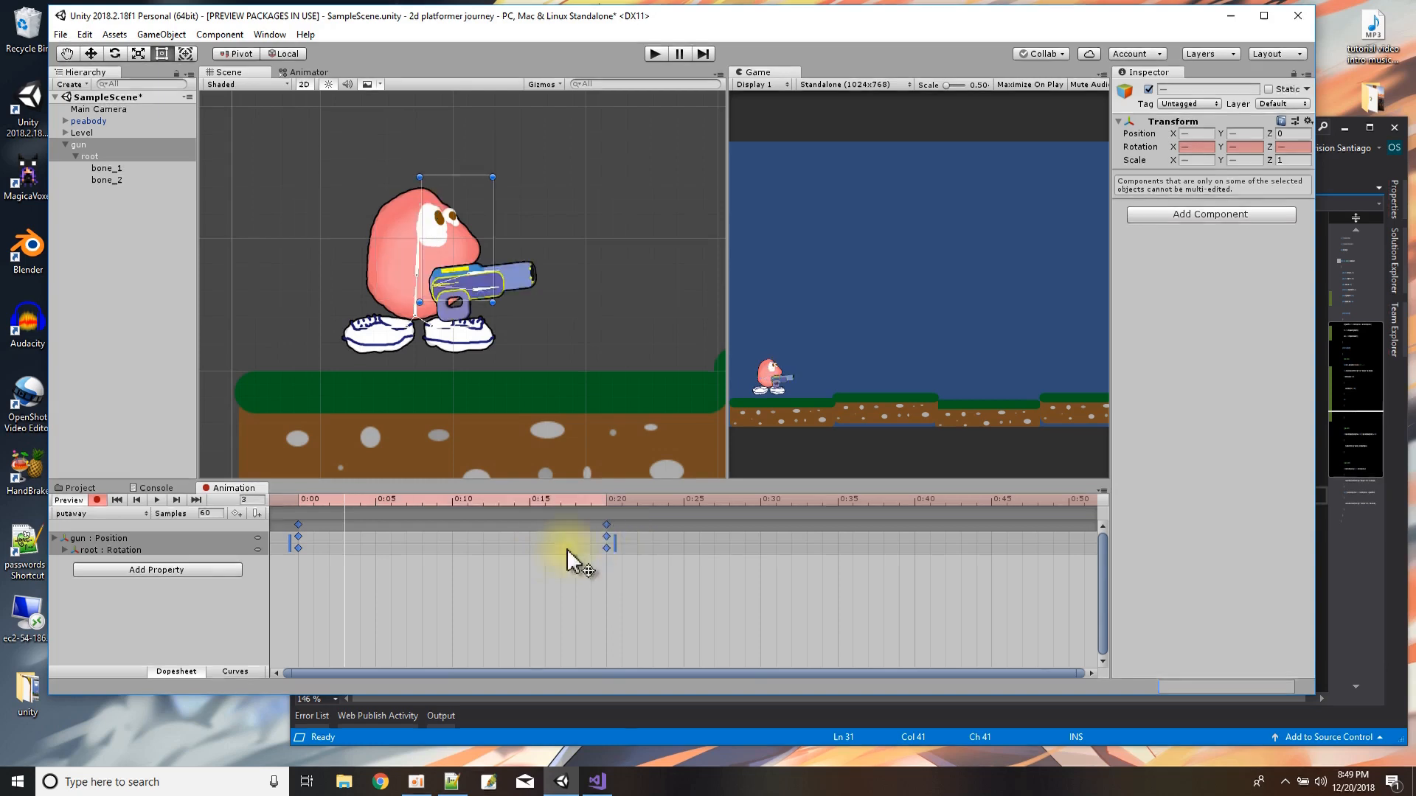
{"action": "left_click", "coordinate": [155, 500]}
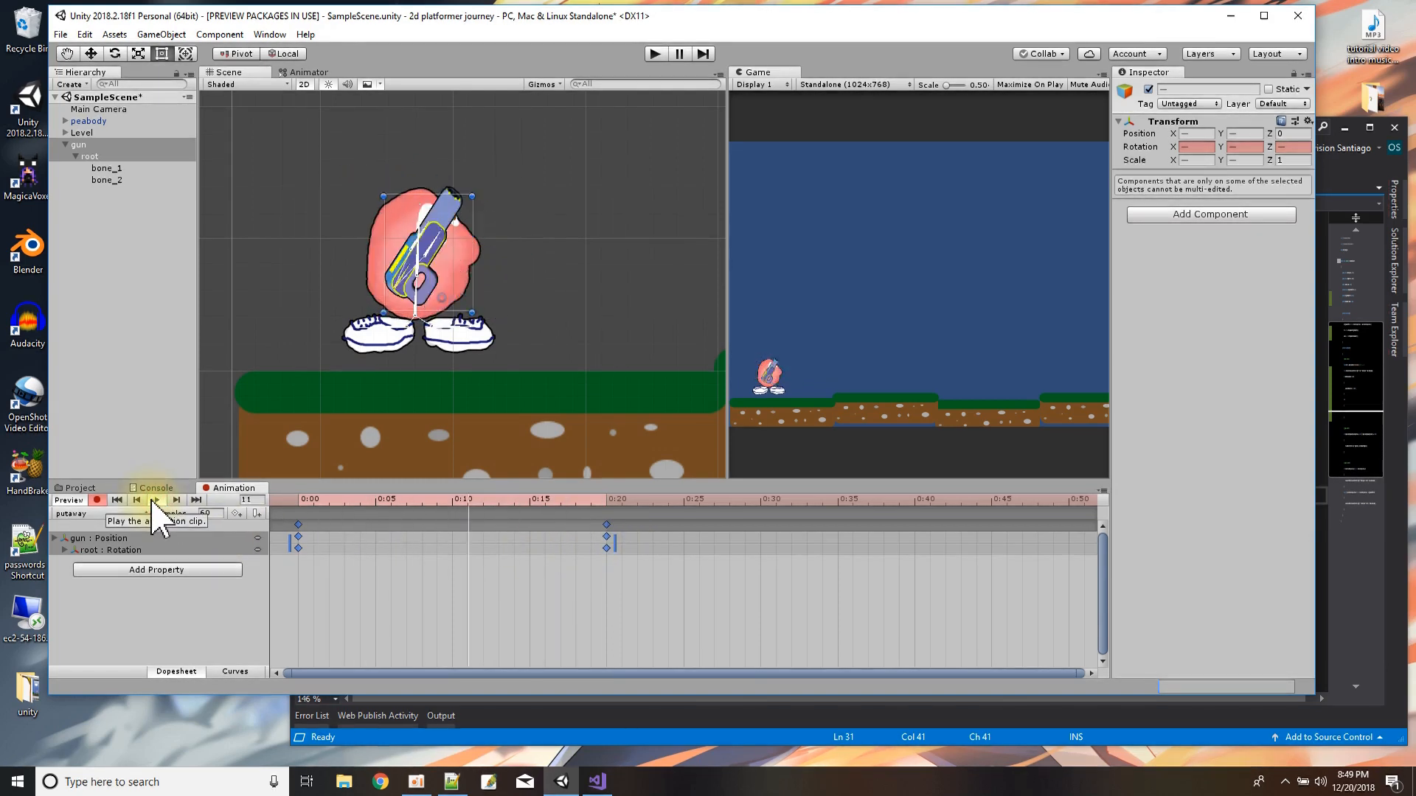
{"action": "left_click", "coordinate": [151, 502]}
{"action": "left_click", "coordinate": [120, 506]}
{"action": "left_click_drag", "start_coordinate": [283, 503], "coordinate": [614, 567]}
Switch to the takeout clip, move its end keyframes to 0:20, and preview the animation.
{"action": "left_click", "coordinate": [87, 514]}
{"action": "left_click", "coordinate": [91, 546]}
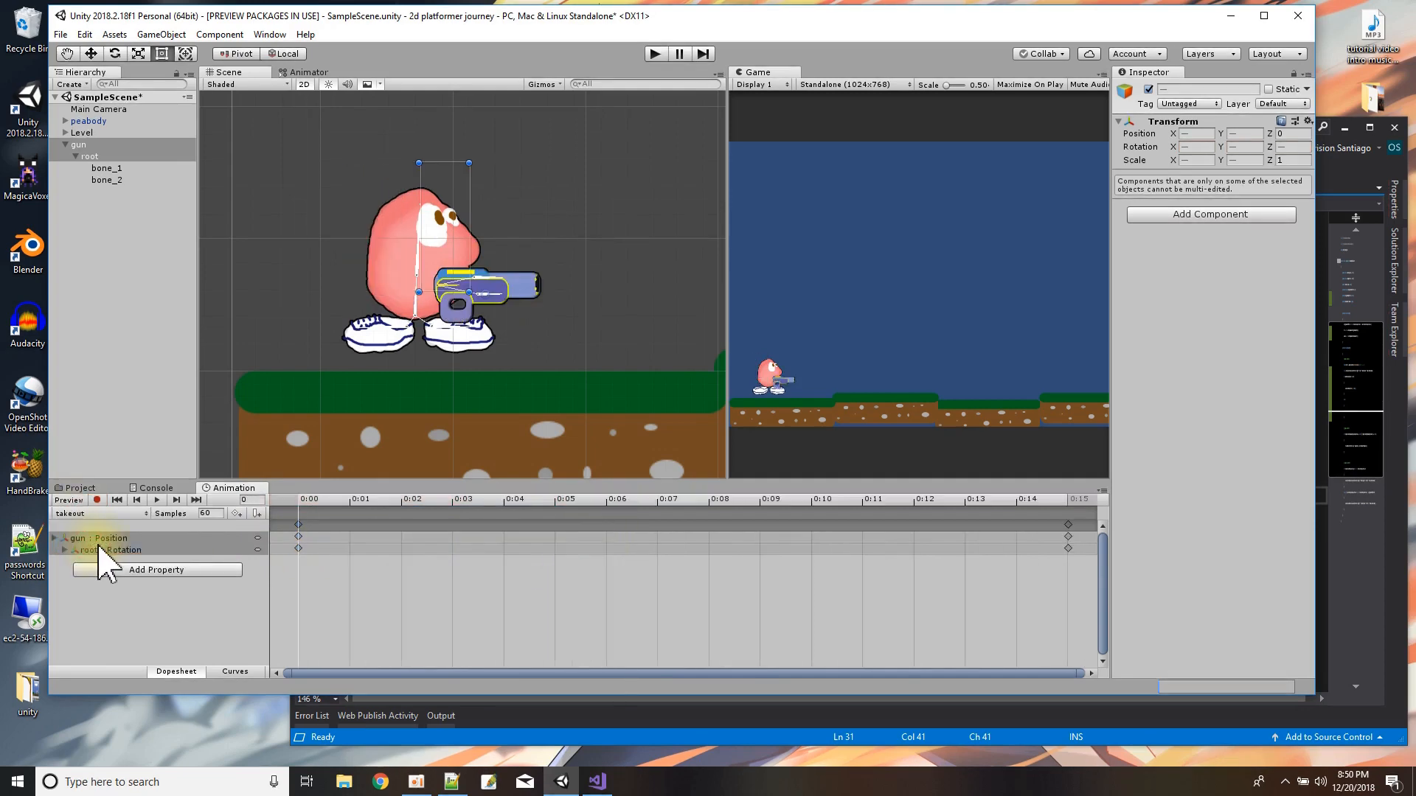
{"action": "scroll", "coordinate": [446, 586], "scroll_direction": "down", "scroll_amount": 3}
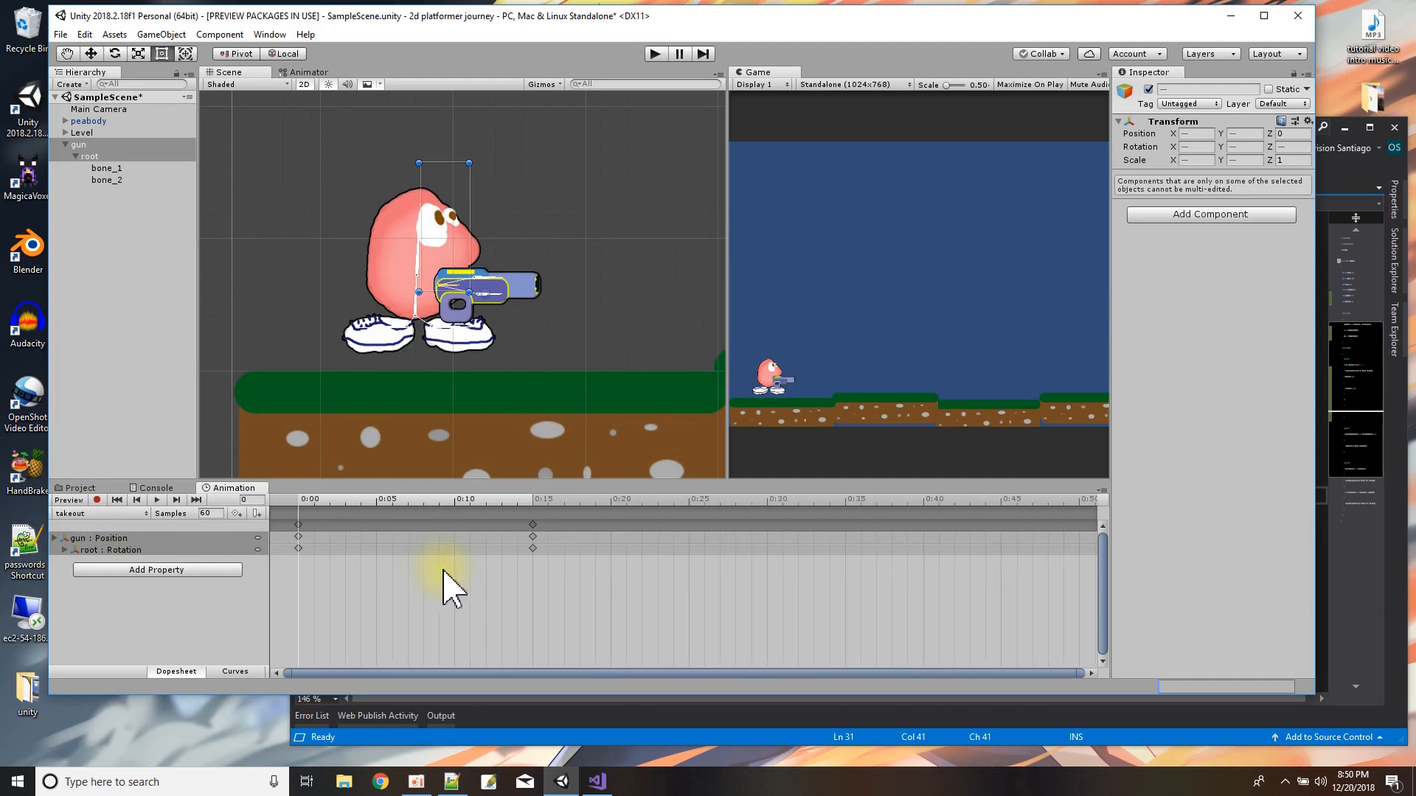
{"action": "left_click", "coordinate": [503, 558]}
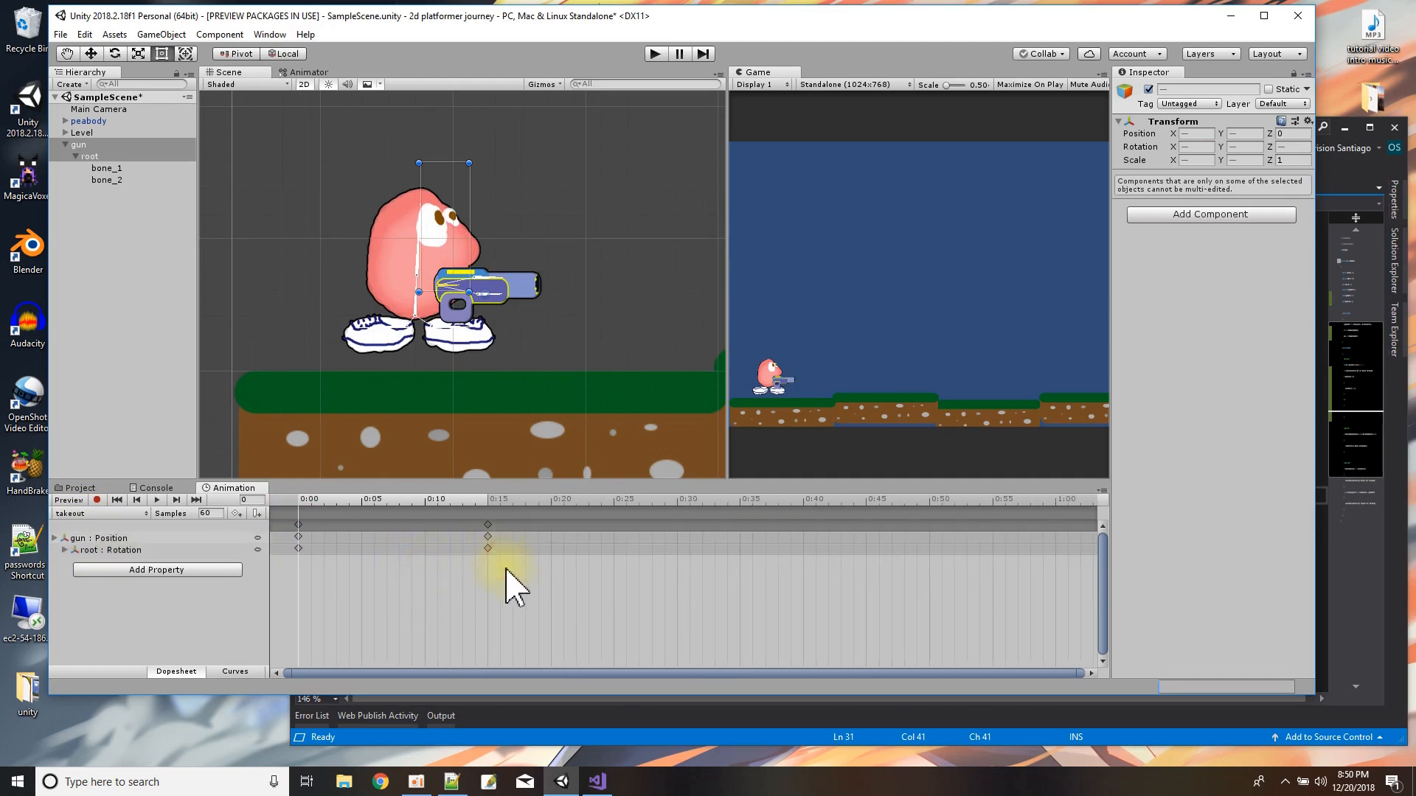
{"action": "left_click_drag", "start_coordinate": [486, 525], "coordinate": [552, 536]}
{"action": "left_click", "coordinate": [540, 574]}
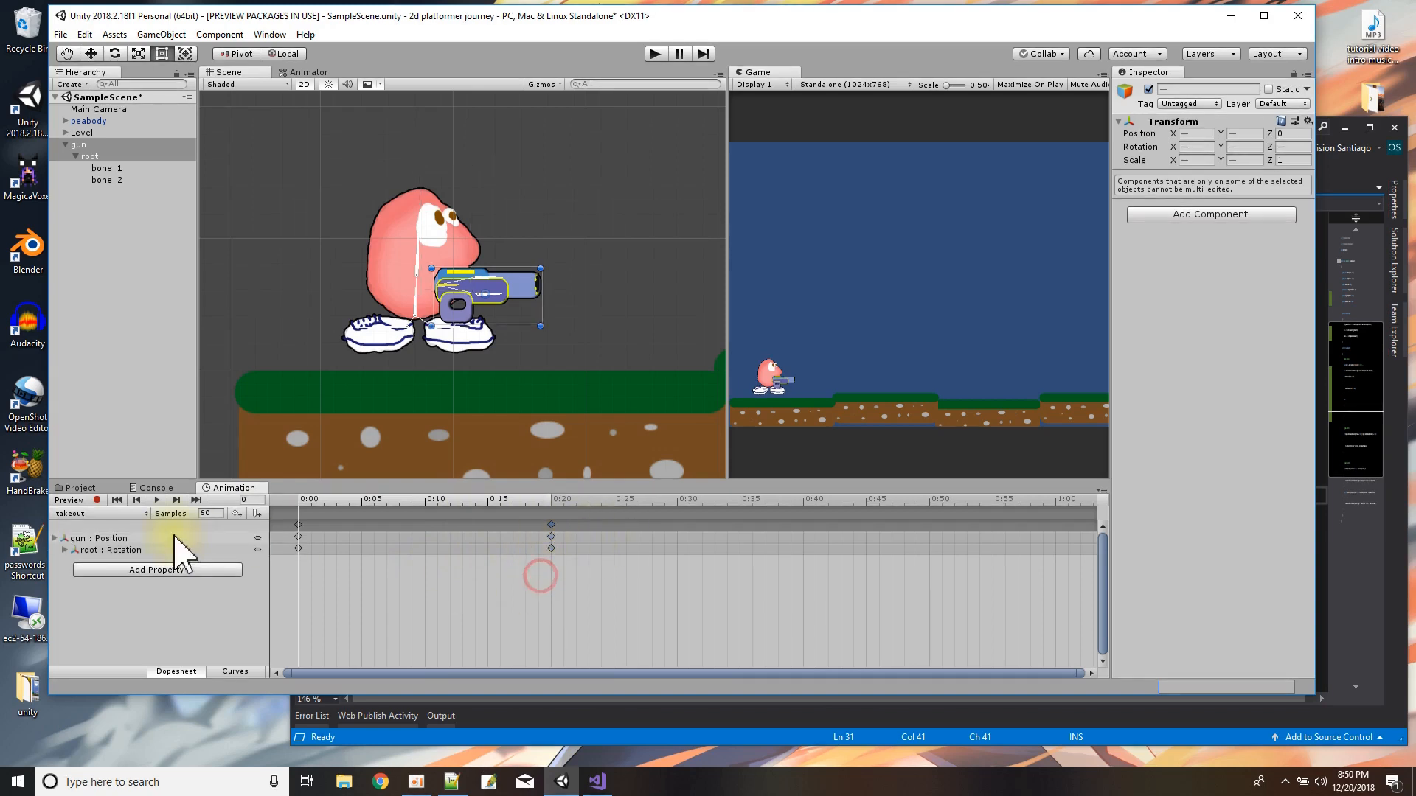
{"action": "left_click", "coordinate": [154, 500]}
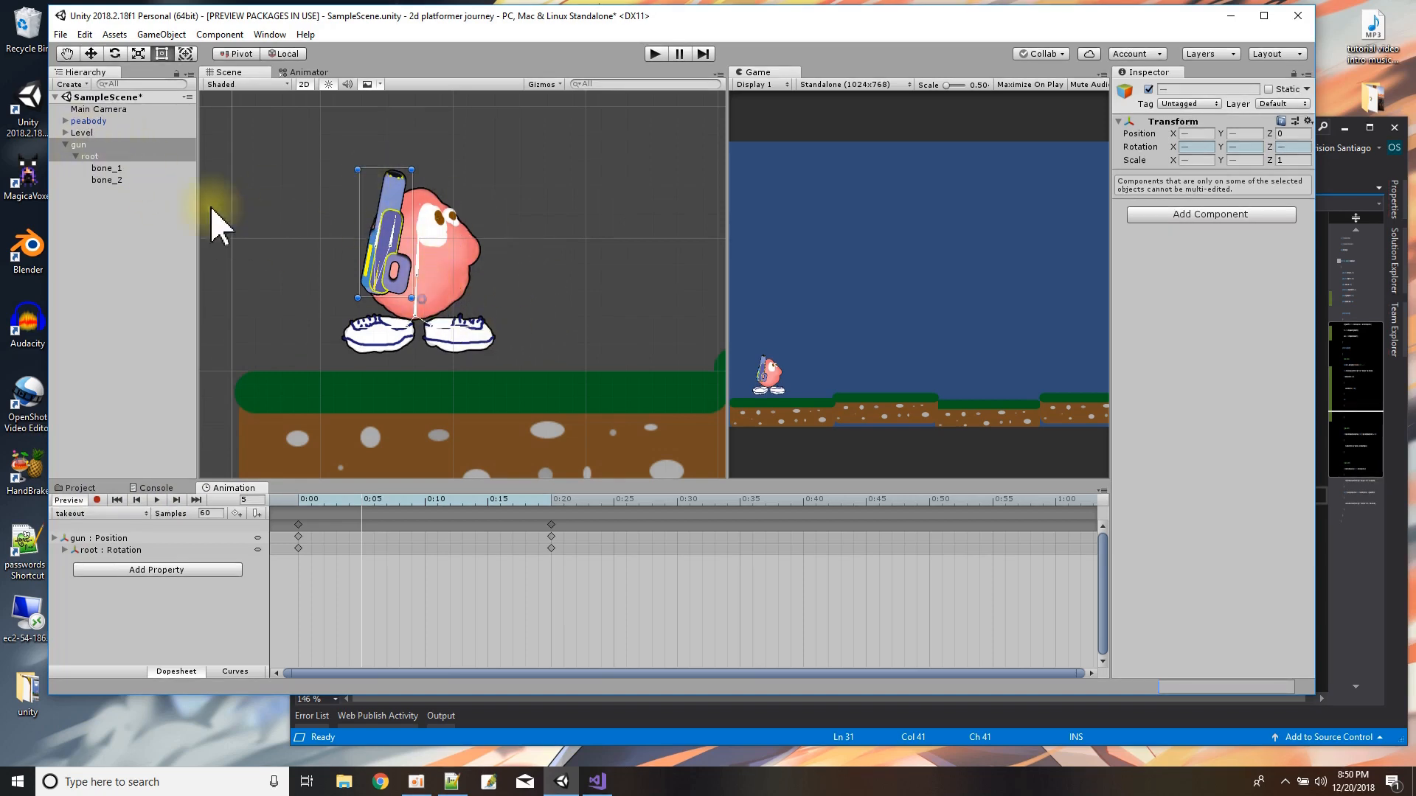
Create a prefab of the gun object in the Assets folder and move the gun sprite into the Sprite folder.
{"action": "left_click", "coordinate": [73, 487]}
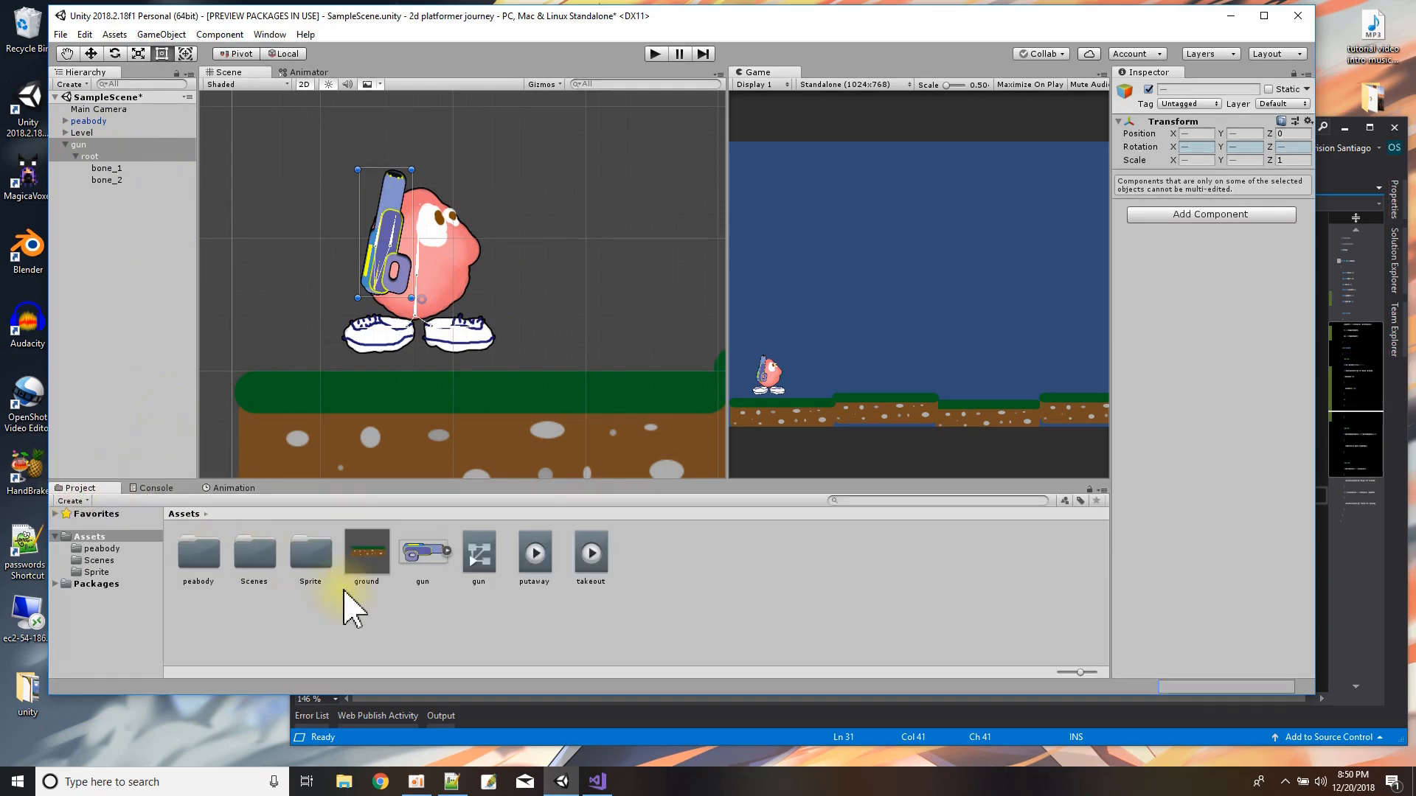
{"action": "left_click", "coordinate": [80, 144]}
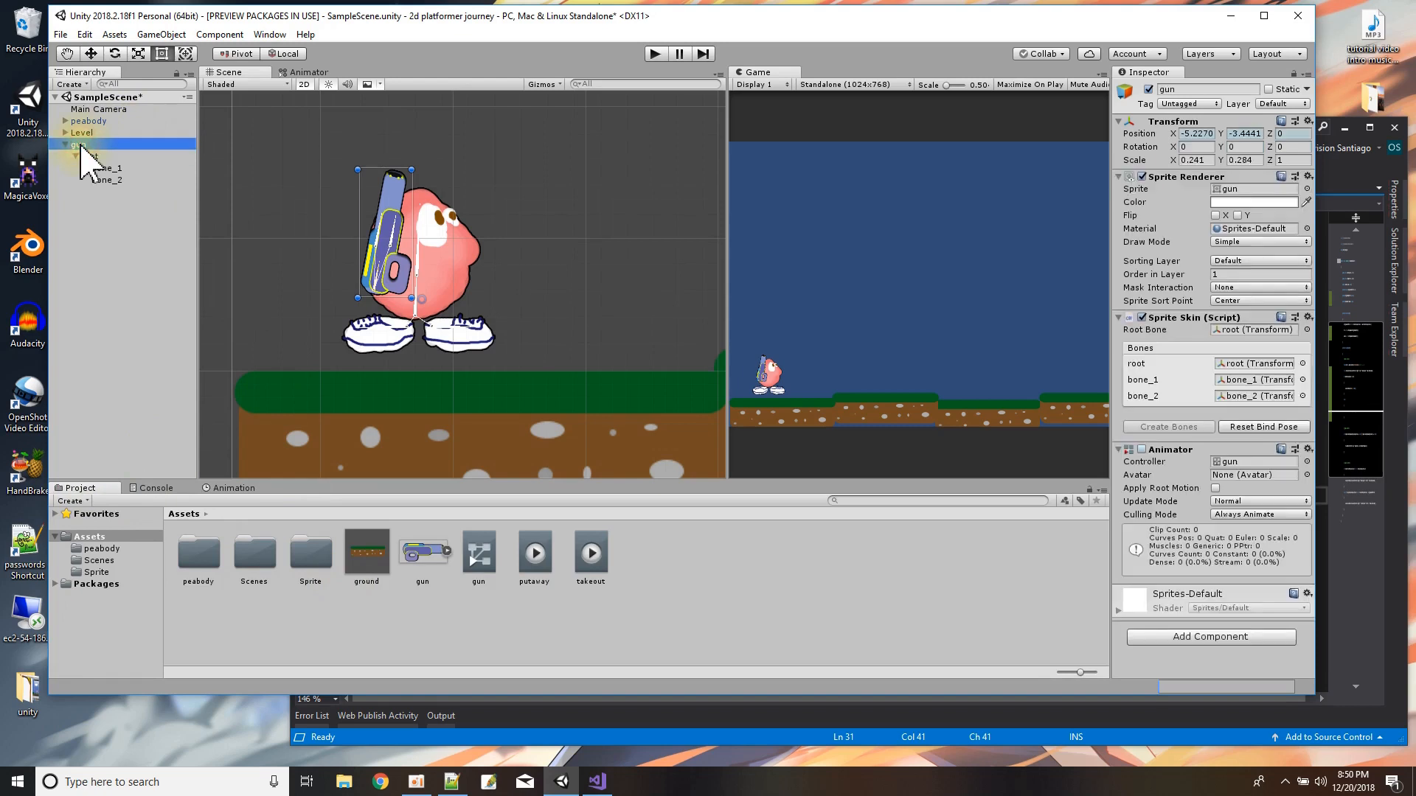
{"action": "left_click_drag", "start_coordinate": [83, 157], "coordinate": [706, 598]}
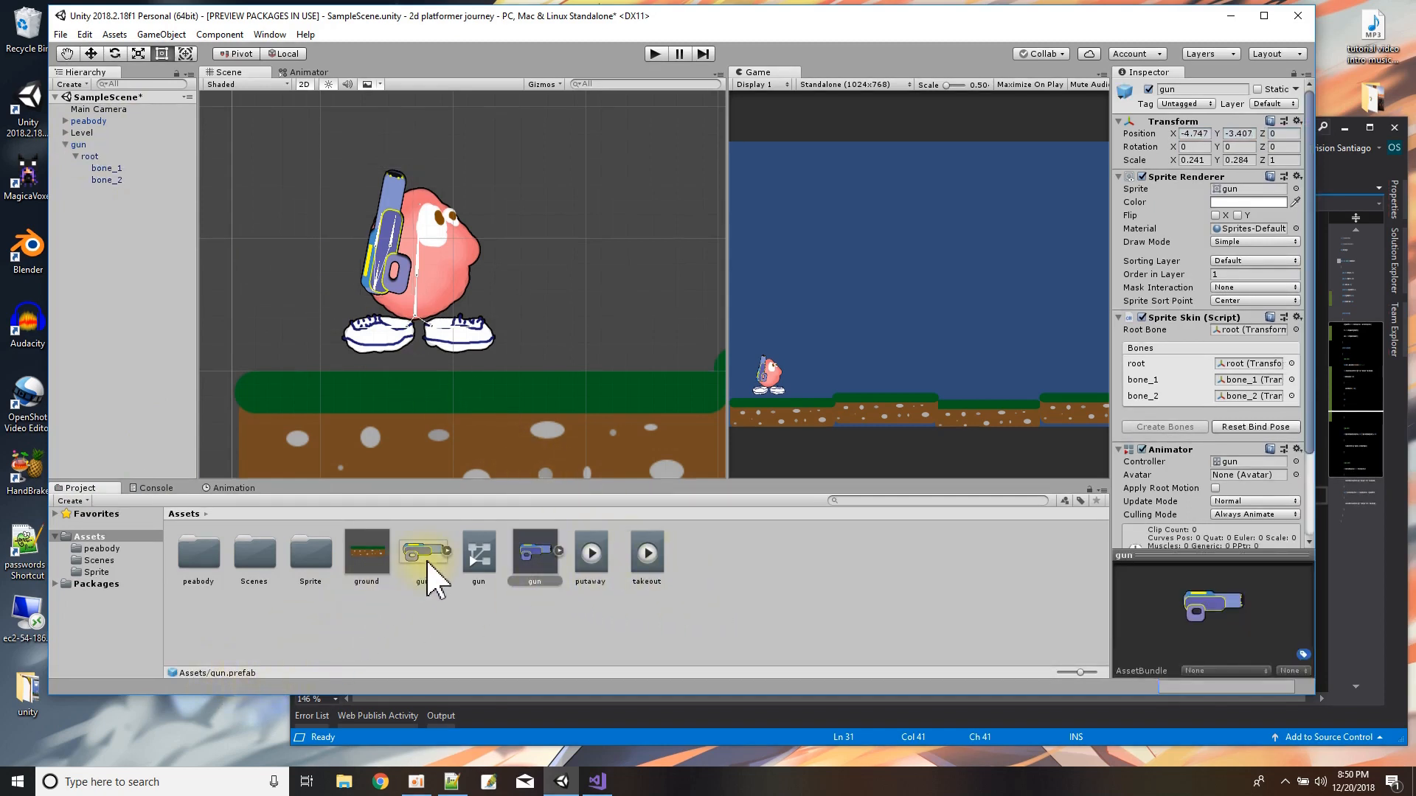
{"action": "left_click_drag", "start_coordinate": [429, 559], "coordinate": [312, 566]}
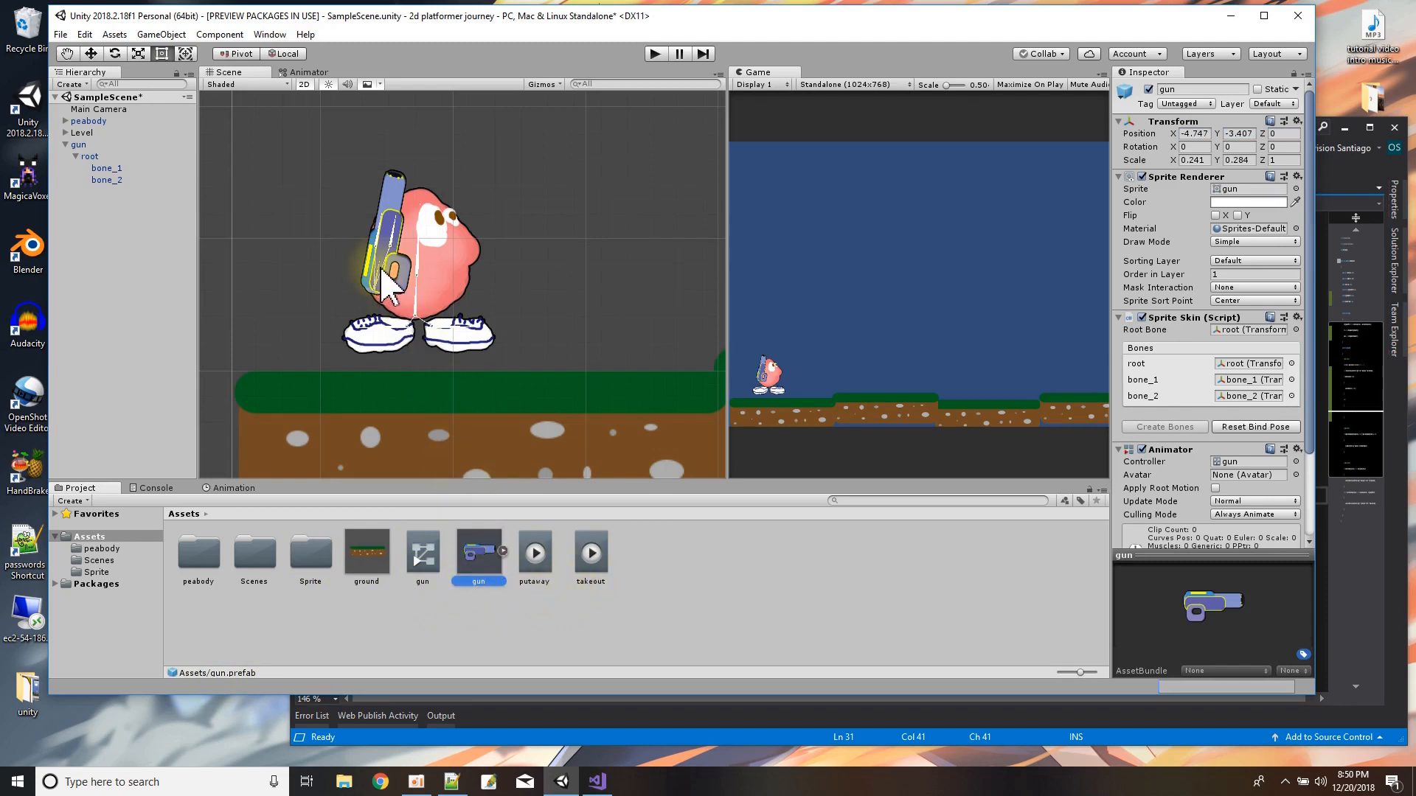
Make the gun a child of peabody and move peabody to about X -5.467, Y -3.406.
{"action": "scroll", "coordinate": [388, 284], "scroll_direction": "up", "scroll_amount": 1}
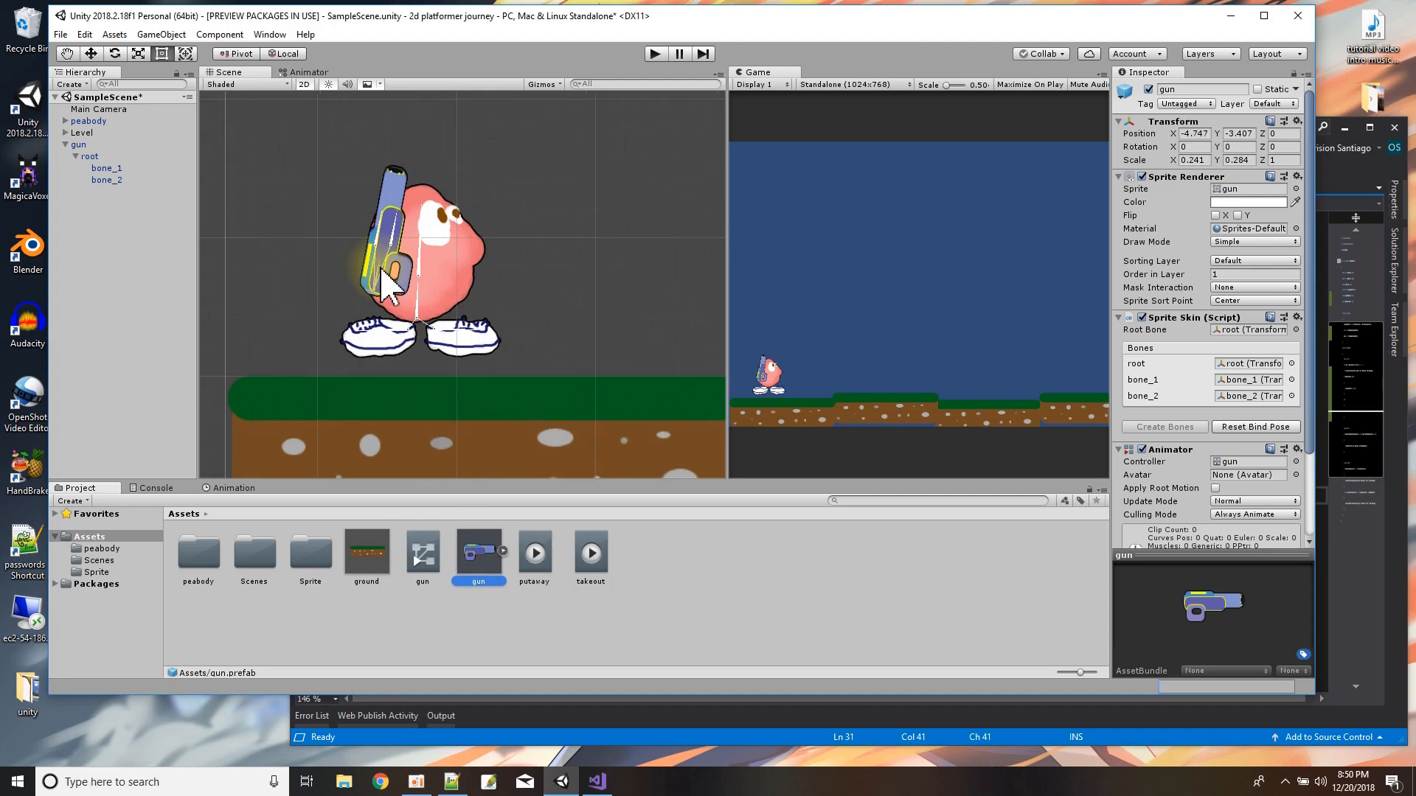
{"action": "left_click", "coordinate": [65, 145]}
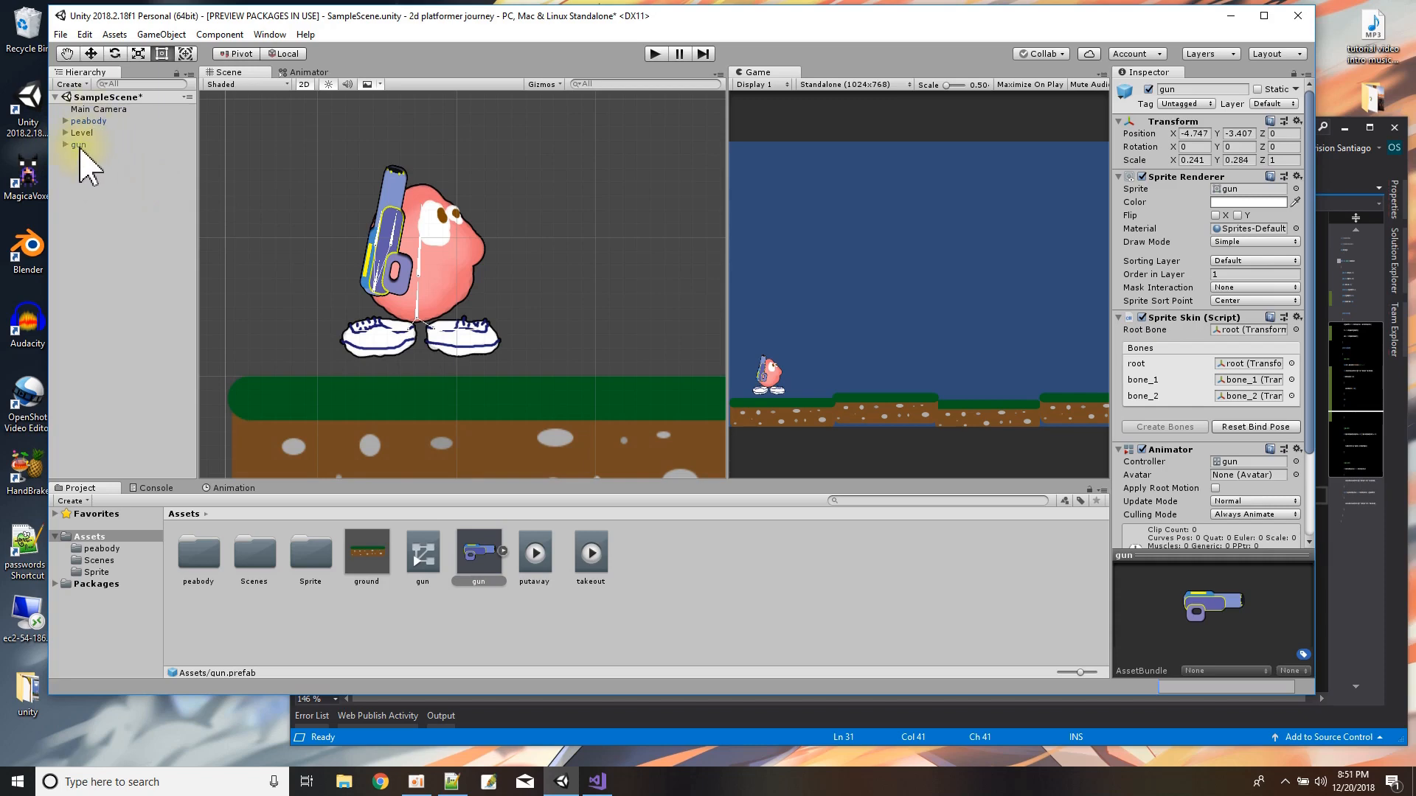
{"action": "mouse_move", "coordinate": [81, 150]}
{"action": "left_mouse_down"}
{"action": "mouse_move", "coordinate": [101, 144]}
{"action": "mouse_move", "coordinate": [89, 129]}
{"action": "left_mouse_up"}
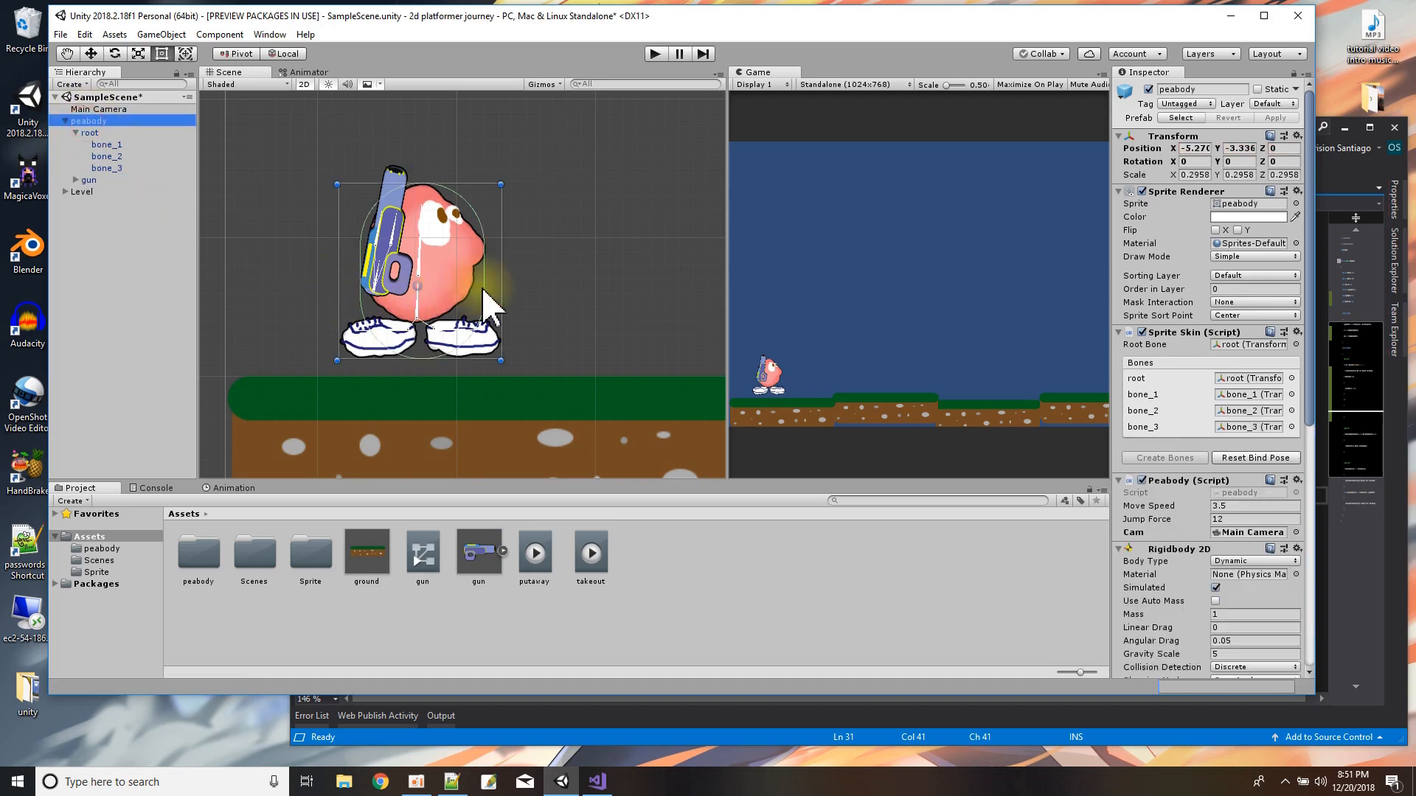
{"action": "mouse_move", "coordinate": [505, 308]}
{"action": "left_mouse_down"}
{"action": "mouse_move", "coordinate": [668, 306]}
{"action": "mouse_move", "coordinate": [447, 304]}
{"action": "mouse_move", "coordinate": [606, 308]}
{"action": "mouse_move", "coordinate": [484, 316]}
{"action": "left_mouse_up"}
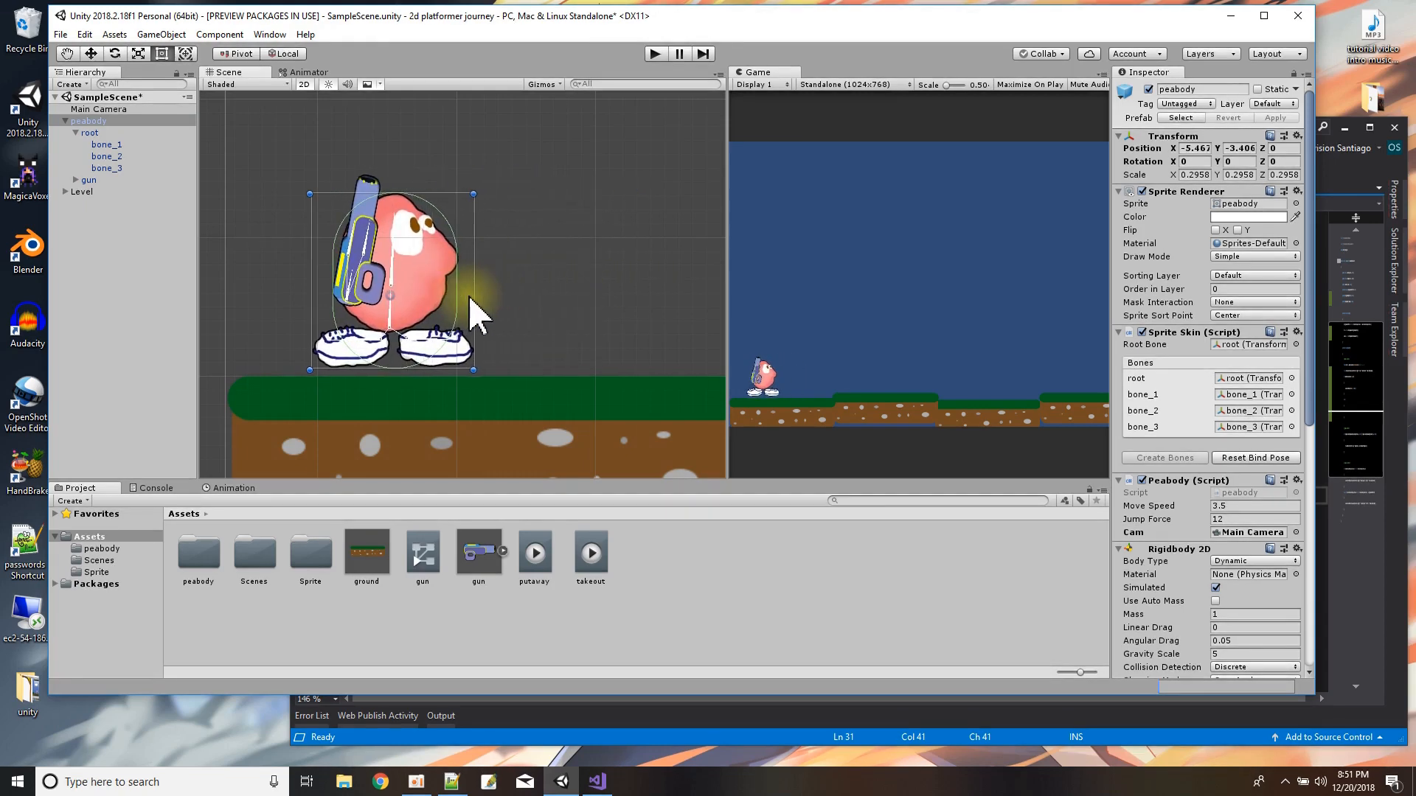
{"action": "left_click", "coordinate": [65, 120]}
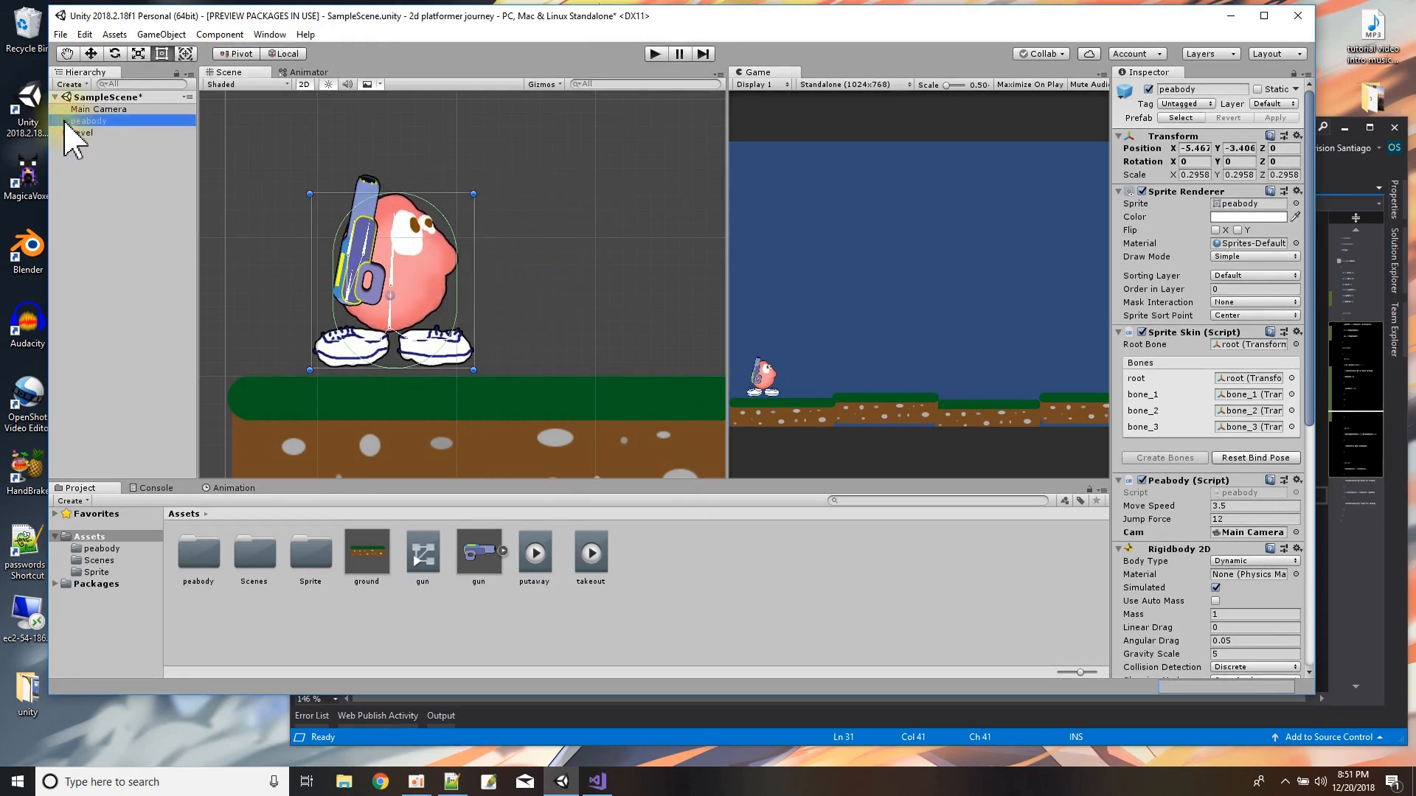
Empty the desktop's Recycle Bin and confirm the permanent deletion.
{"action": "right_click", "coordinate": [24, 30]}
{"action": "left_click", "coordinate": [70, 57]}
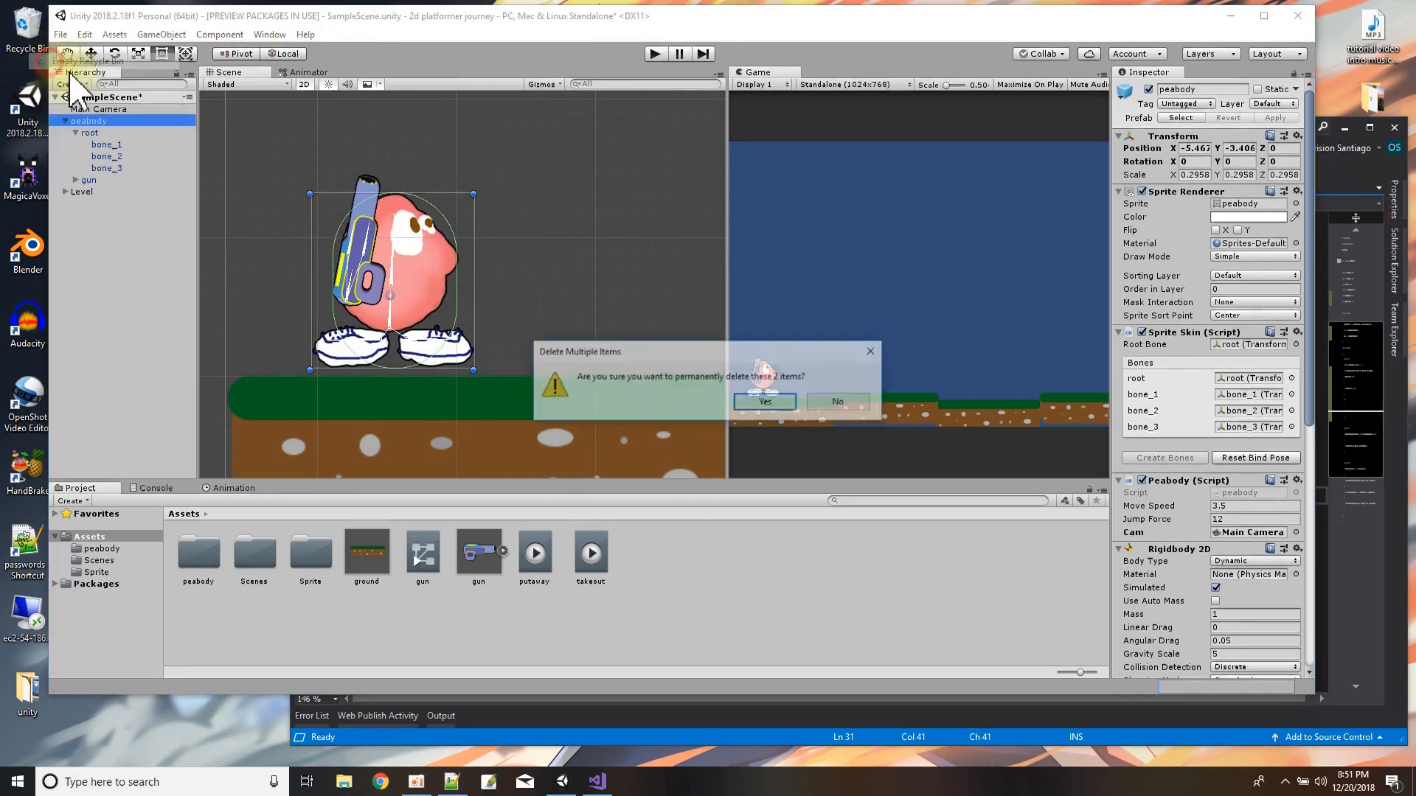
{"action": "left_click", "coordinate": [764, 404]}
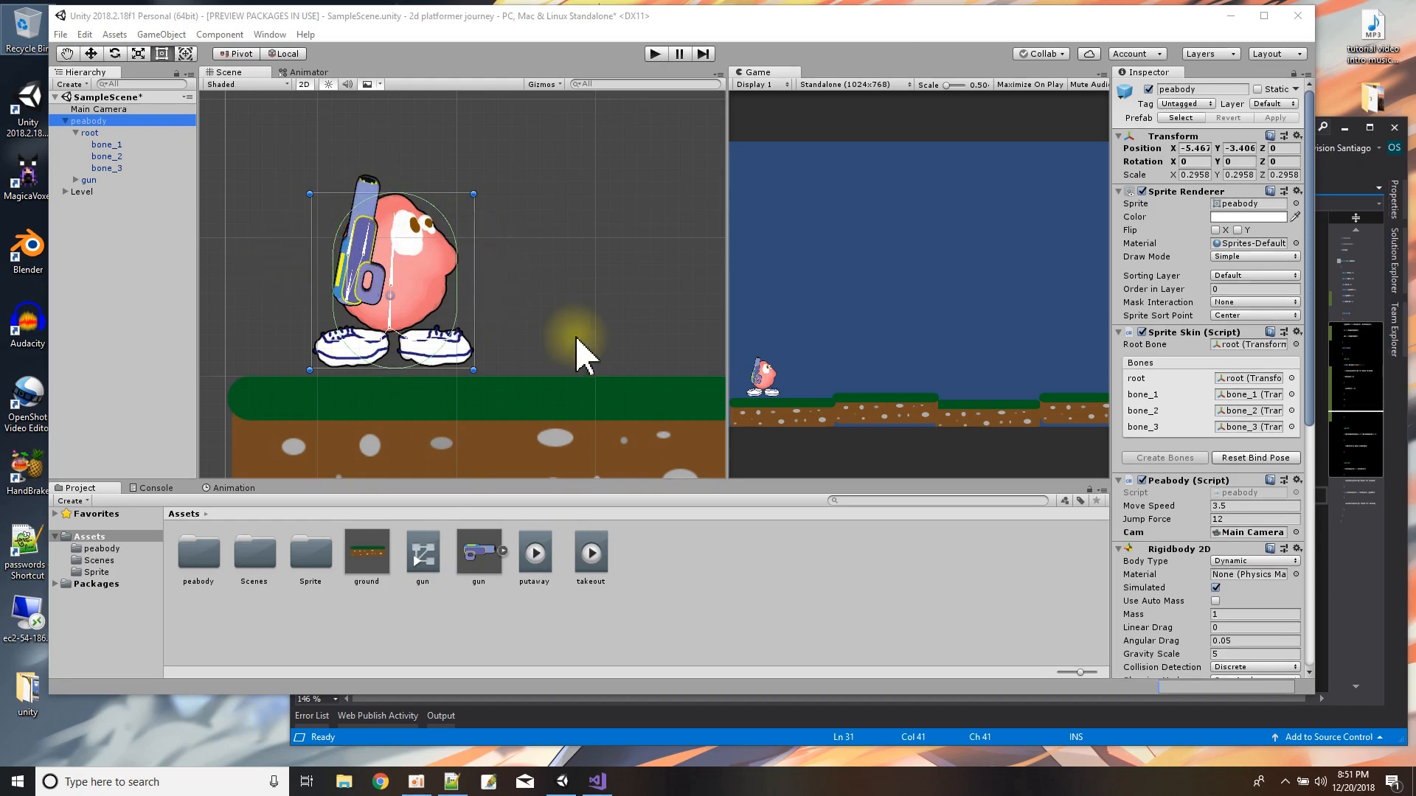
Create a new script named gun and add it as a component to the gun object.
{"action": "left_click", "coordinate": [87, 179]}
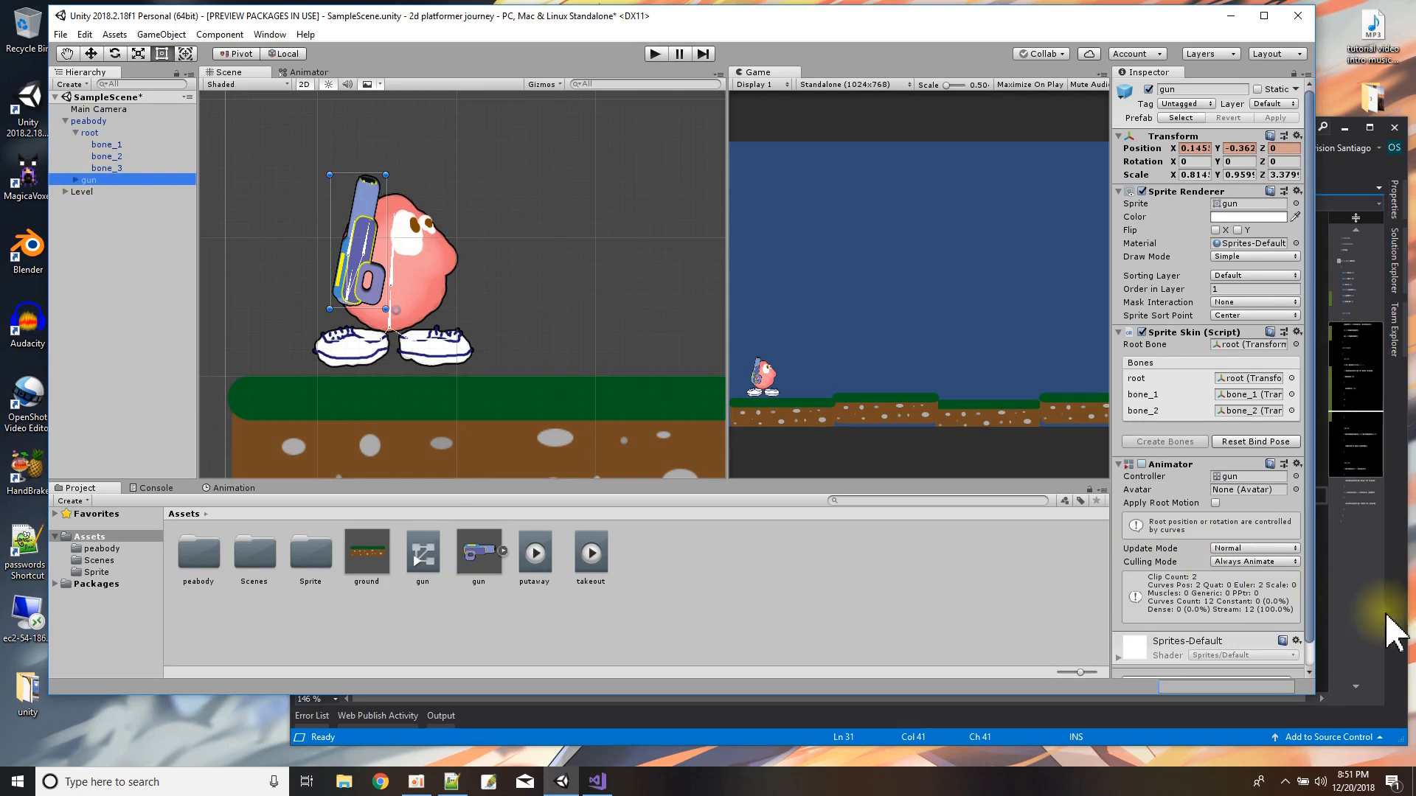
{"action": "scroll", "coordinate": [1226, 553], "scroll_direction": "down", "scroll_amount": 1}
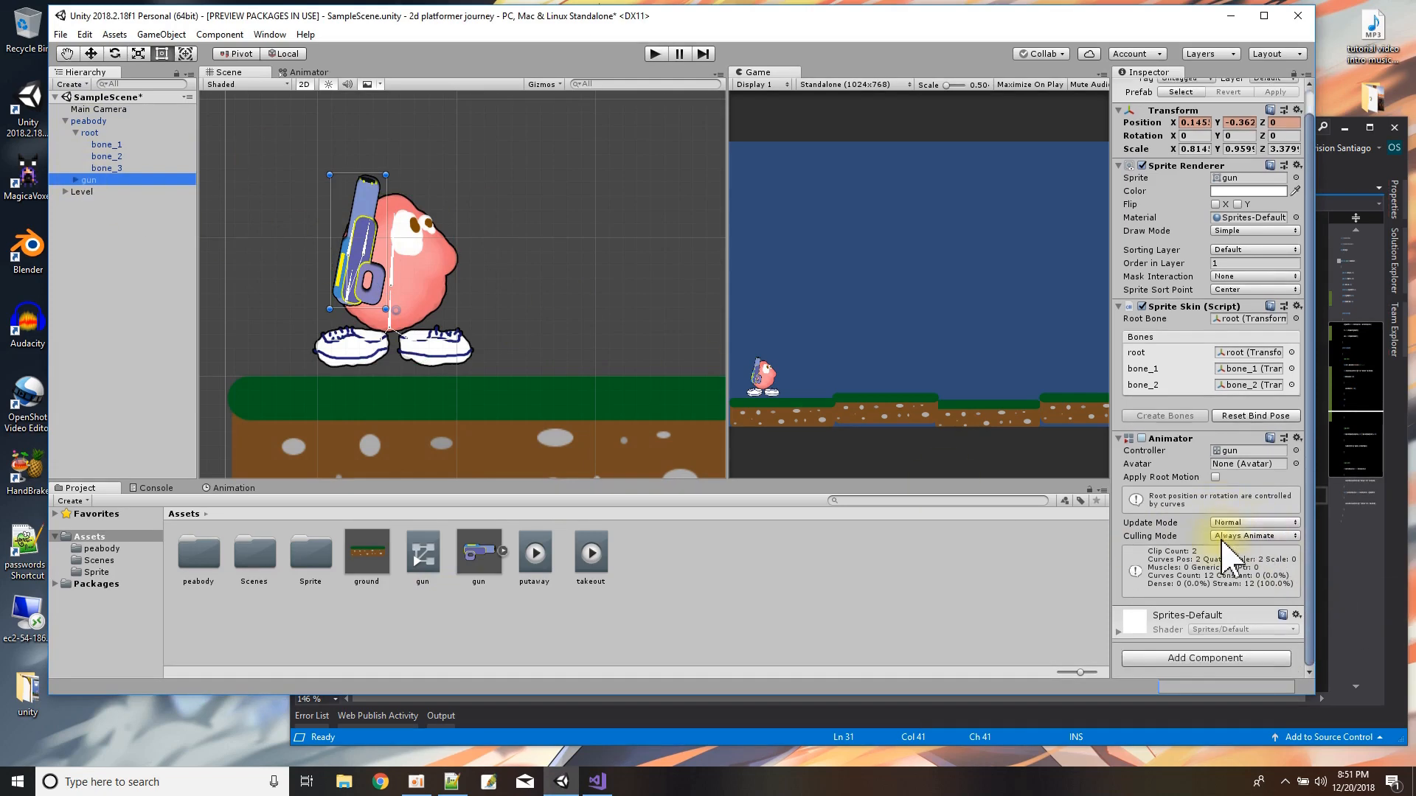
{"action": "left_click", "coordinate": [1193, 664]}
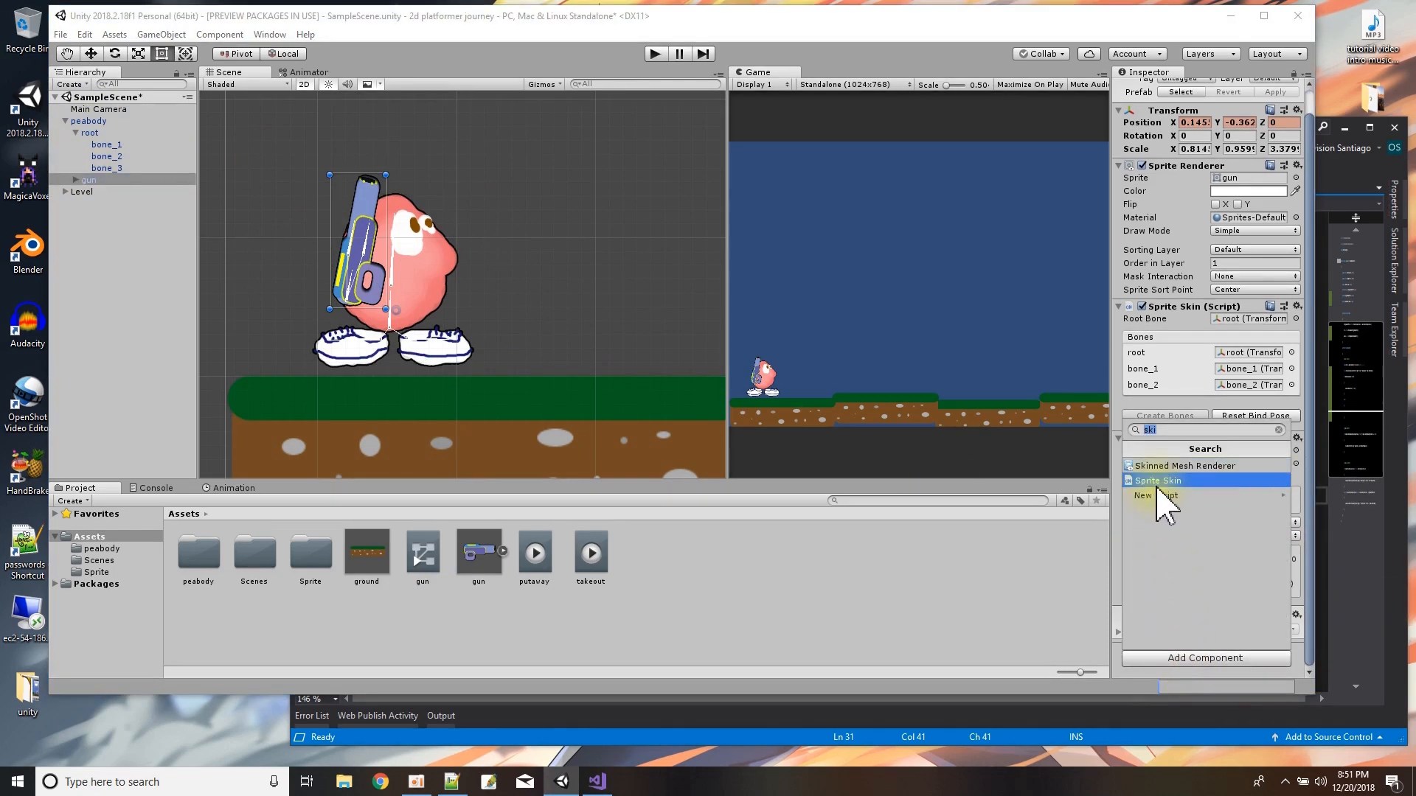
{"action": "key", "text": "BackSpace"}
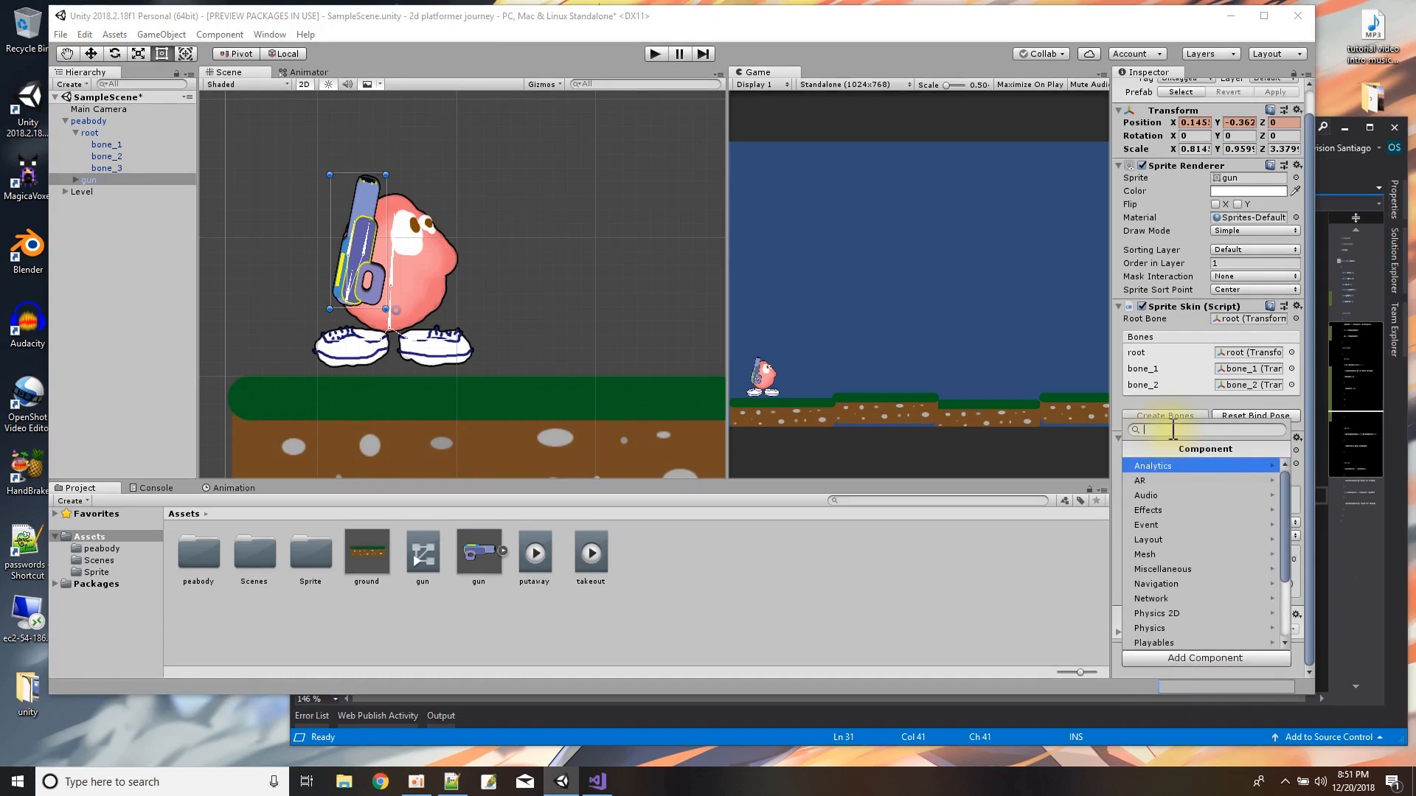
{"action": "type", "text": "gun"}
{"action": "key", "text": "Return"}
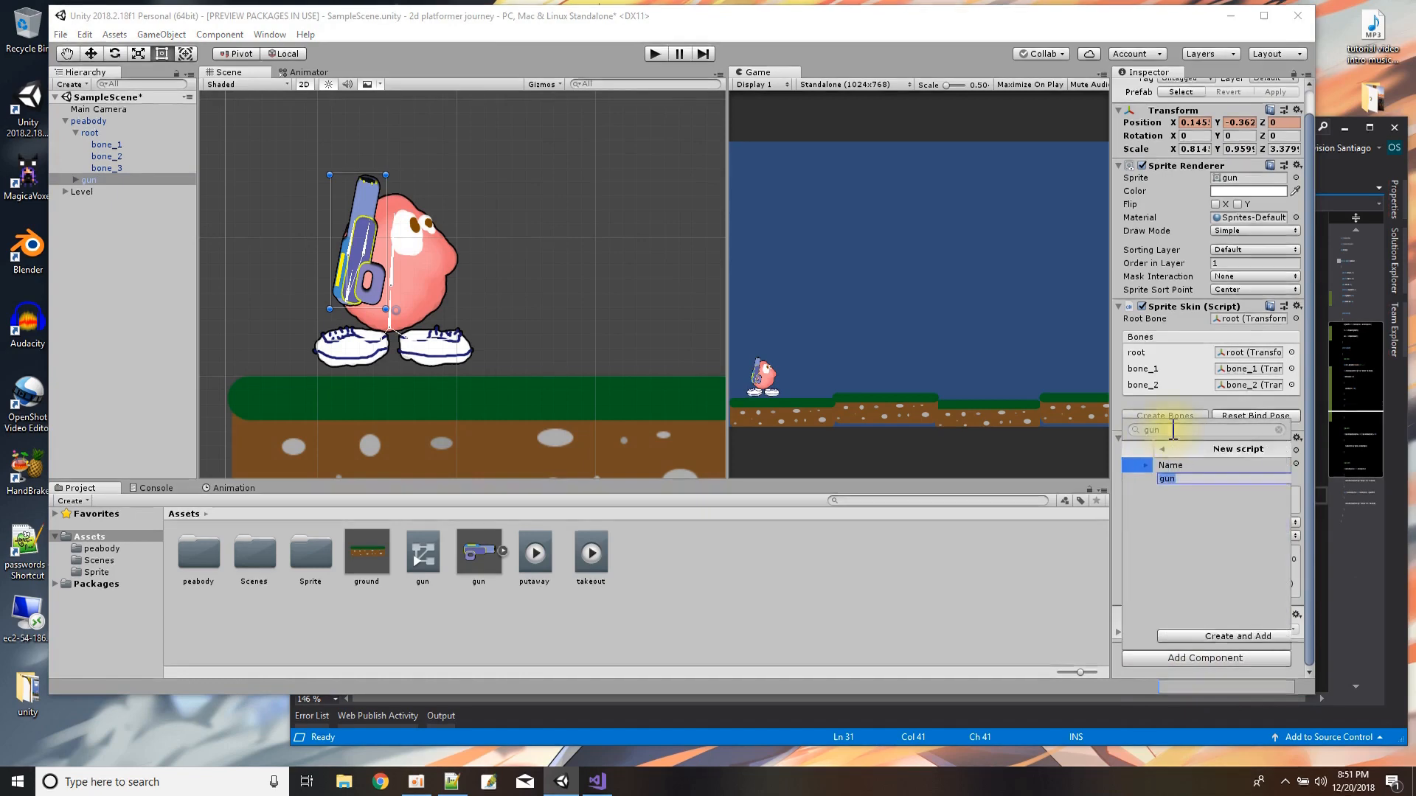
{"action": "left_click", "coordinate": [1224, 636]}
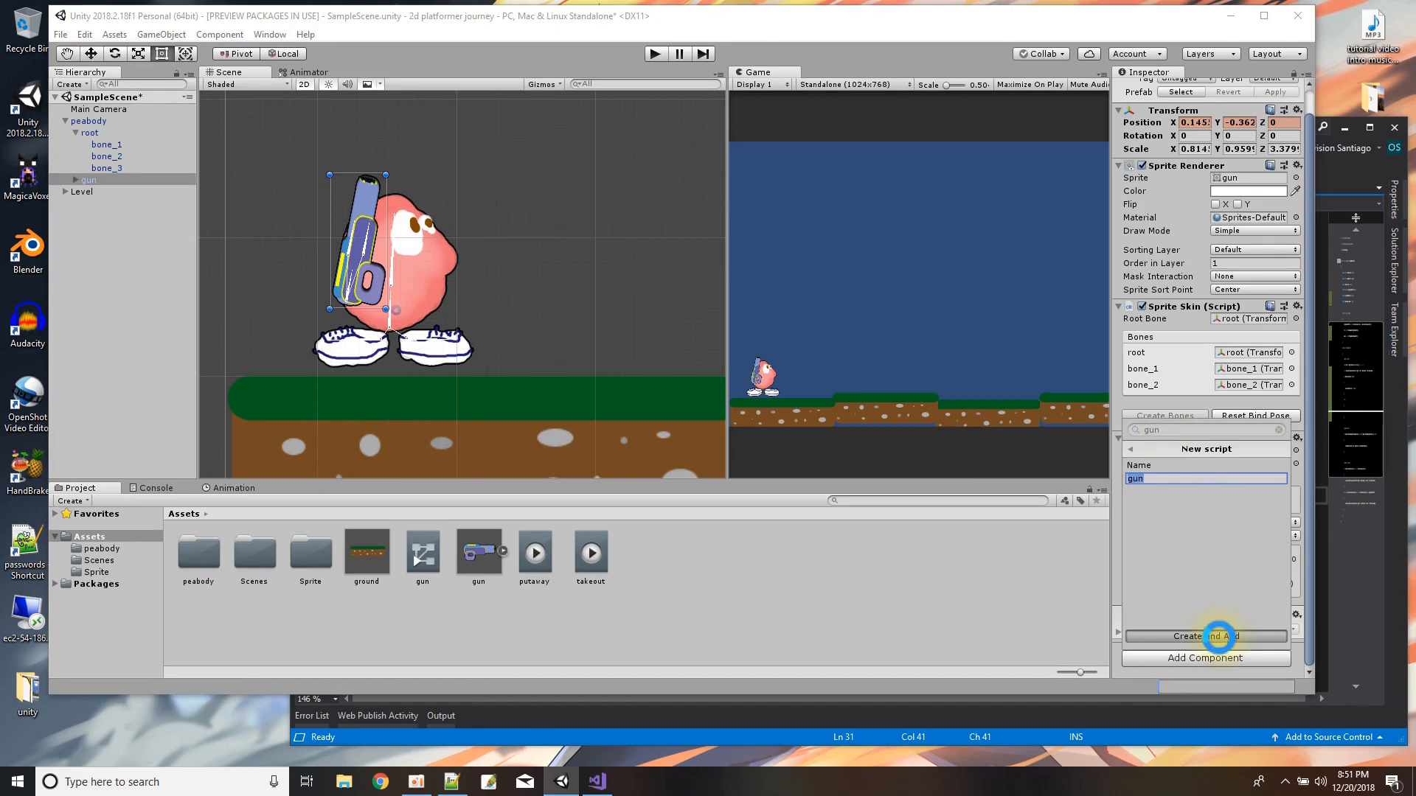
{"action": "scroll", "coordinate": [1209, 627], "scroll_direction": "down", "scroll_amount": 1}
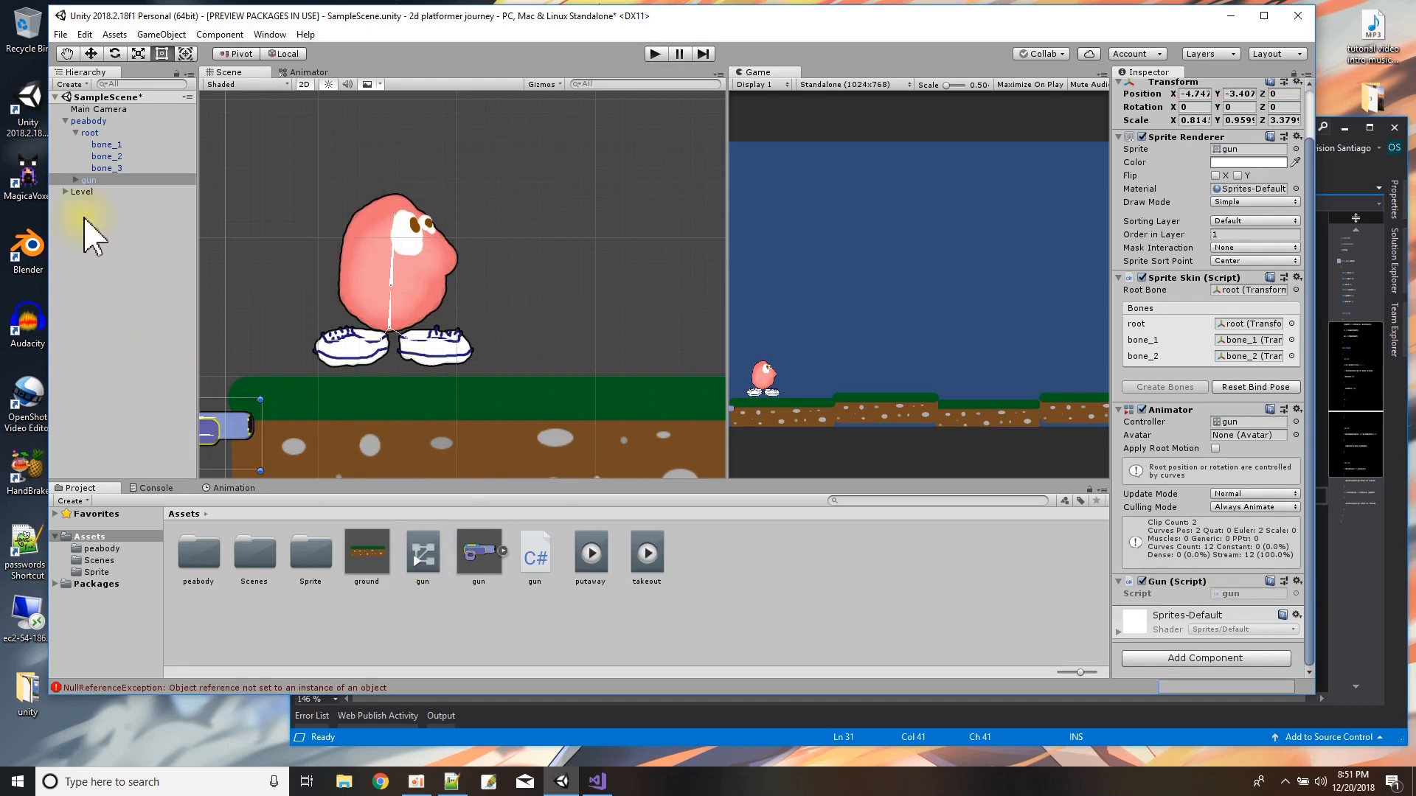
Inspect the peabody and gun objects in the scene and run a short play test of the gun's placement.
{"action": "left_click", "coordinate": [90, 121]}
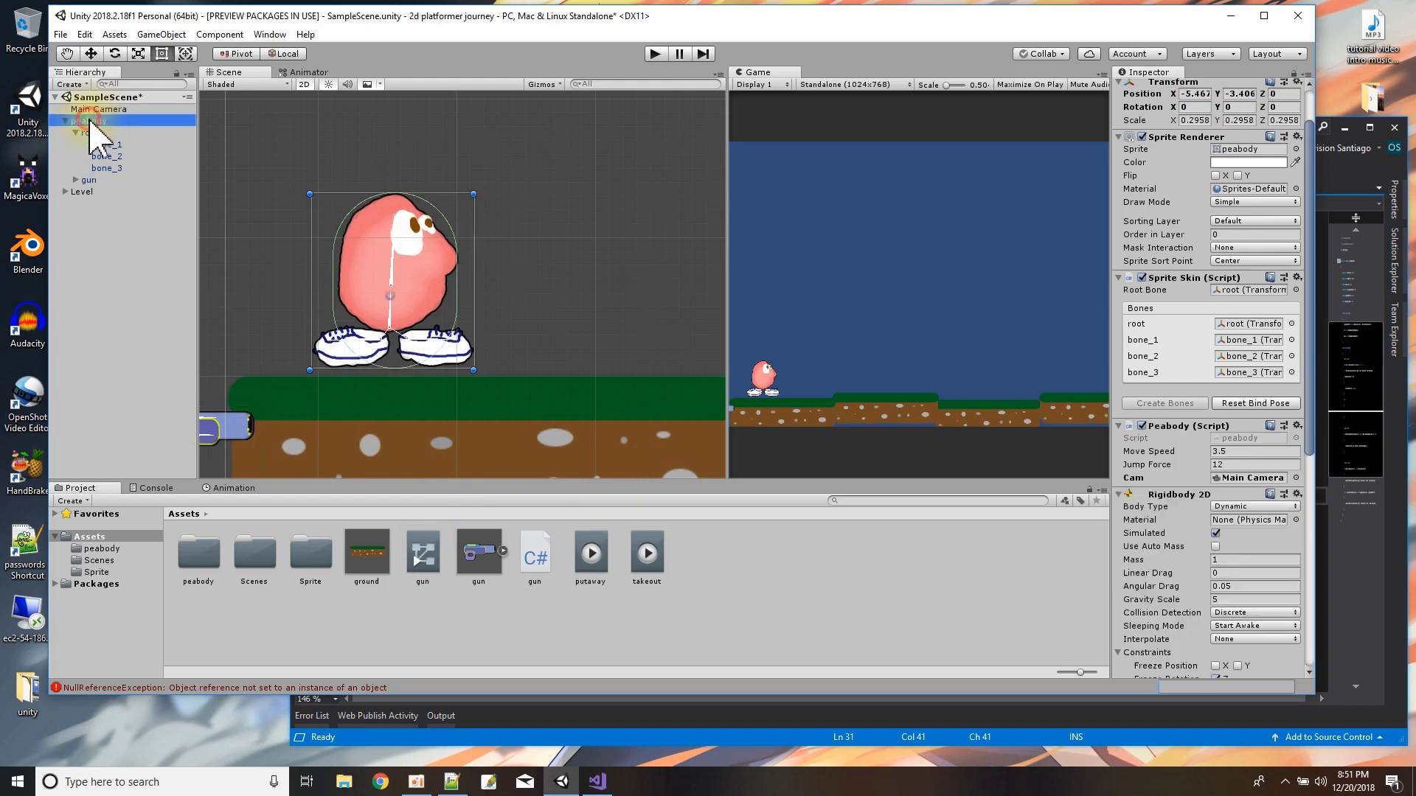
{"action": "left_click", "coordinate": [87, 180]}
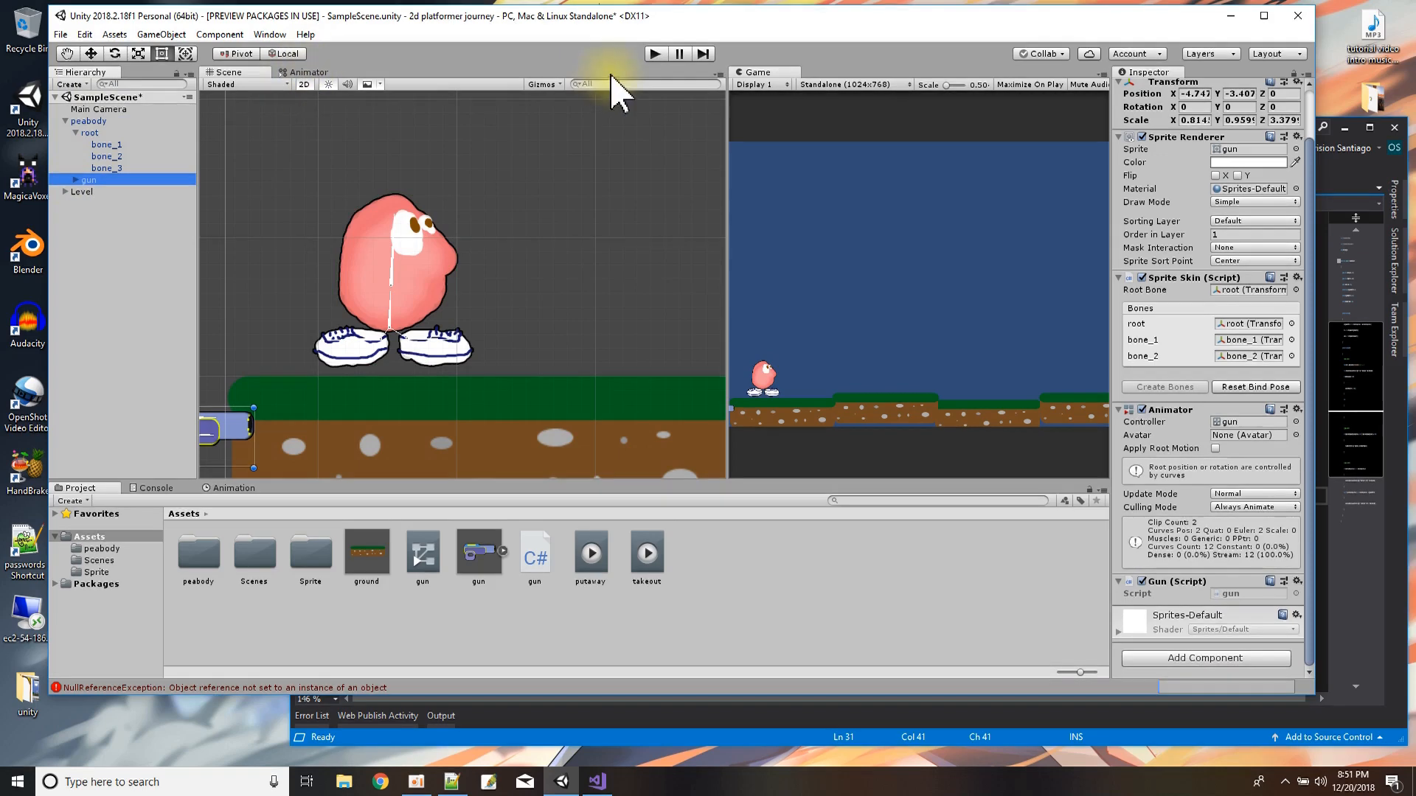
{"action": "left_click", "coordinate": [87, 121]}
{"action": "scroll", "coordinate": [243, 302], "scroll_direction": "down", "scroll_amount": 3}
{"action": "middle_click_drag", "start_coordinate": [244, 302], "coordinate": [357, 262]}
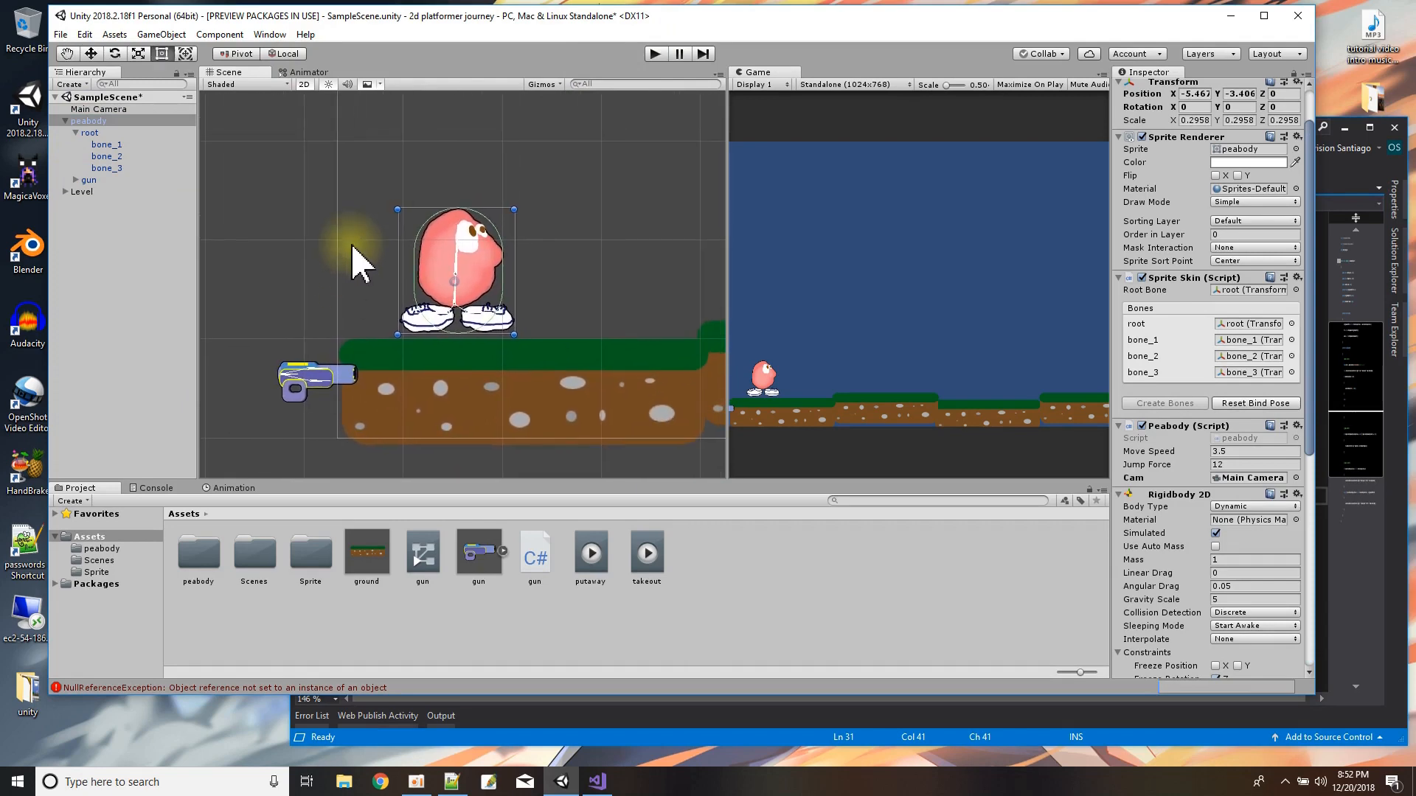
{"action": "left_click", "coordinate": [654, 55]}
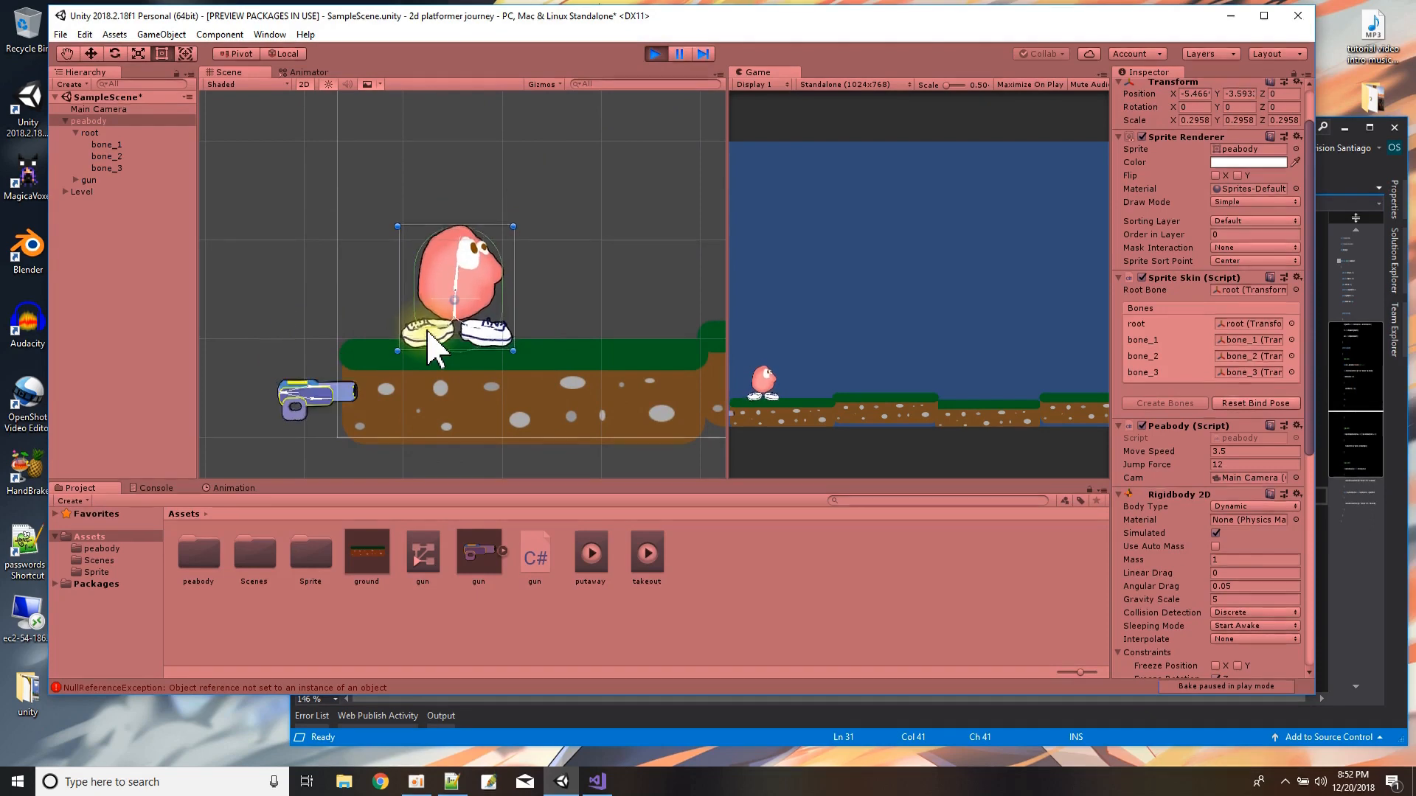
{"action": "left_click", "coordinate": [655, 54]}
Move the gun in front of peabody to about X 1.93, Y -0.07 and play-test the scene.
{"action": "left_click", "coordinate": [100, 181]}
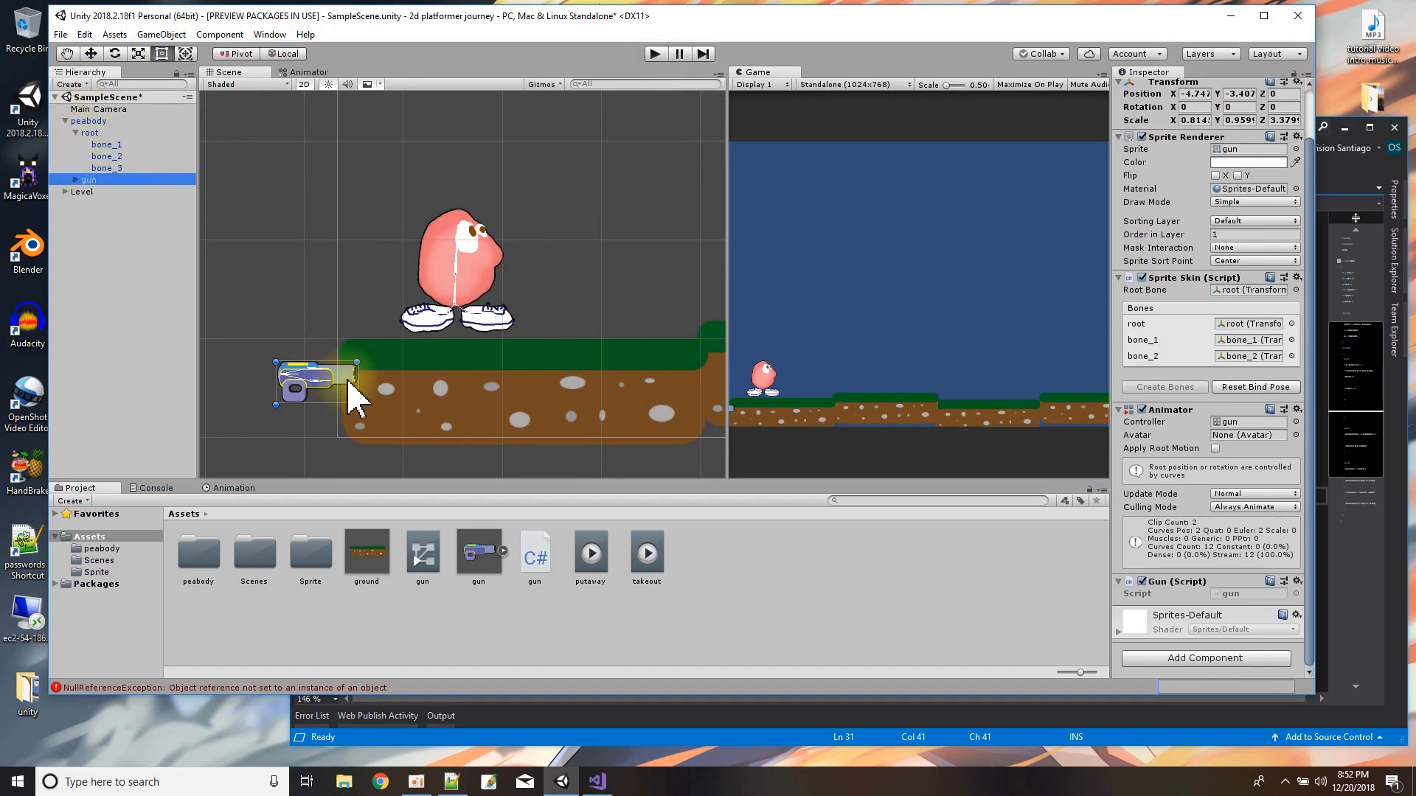
{"action": "left_click_drag", "start_coordinate": [354, 398], "coordinate": [547, 298]}
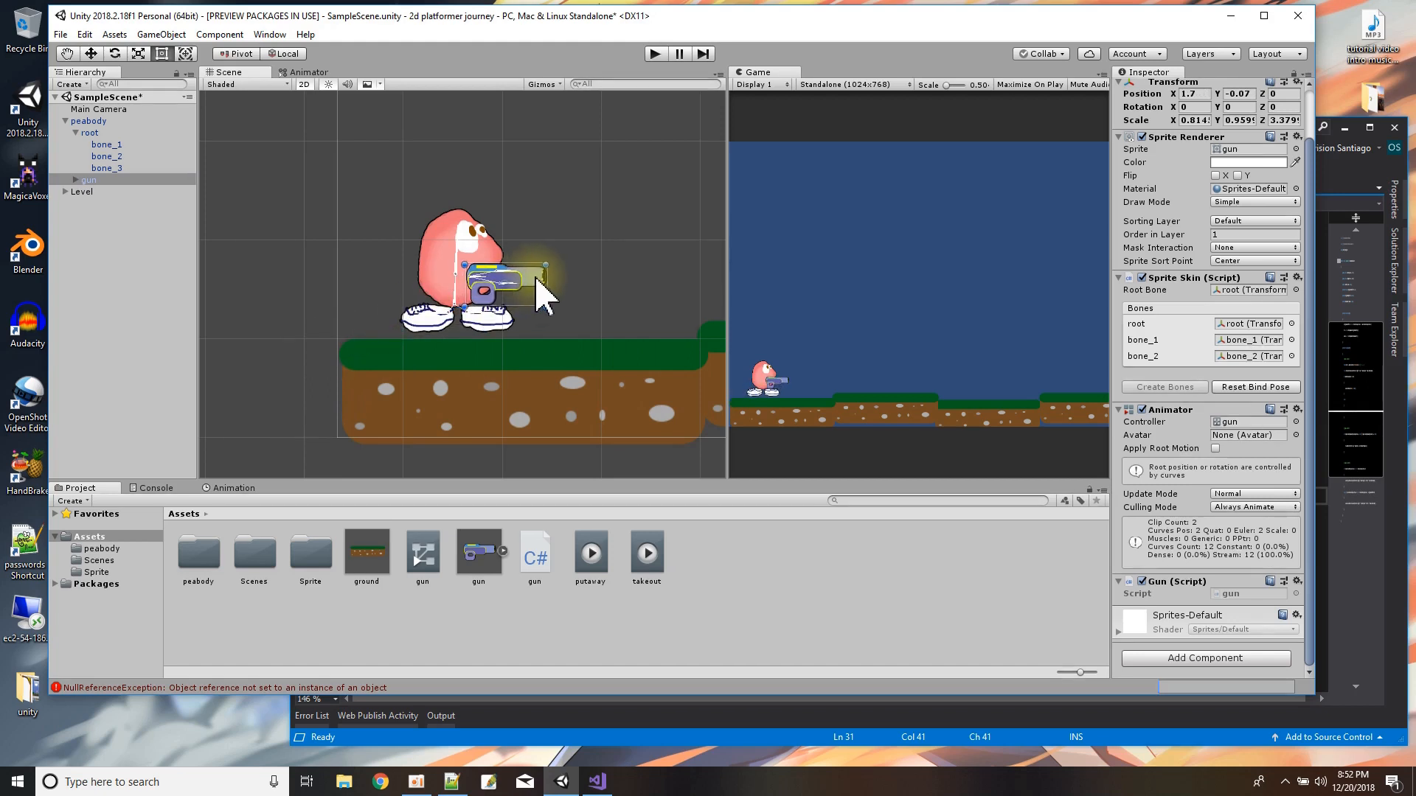
{"action": "mouse_move", "coordinate": [546, 298]}
{"action": "left_mouse_down"}
{"action": "mouse_move", "coordinate": [558, 310]}
{"action": "mouse_move", "coordinate": [544, 279]}
{"action": "left_mouse_up"}
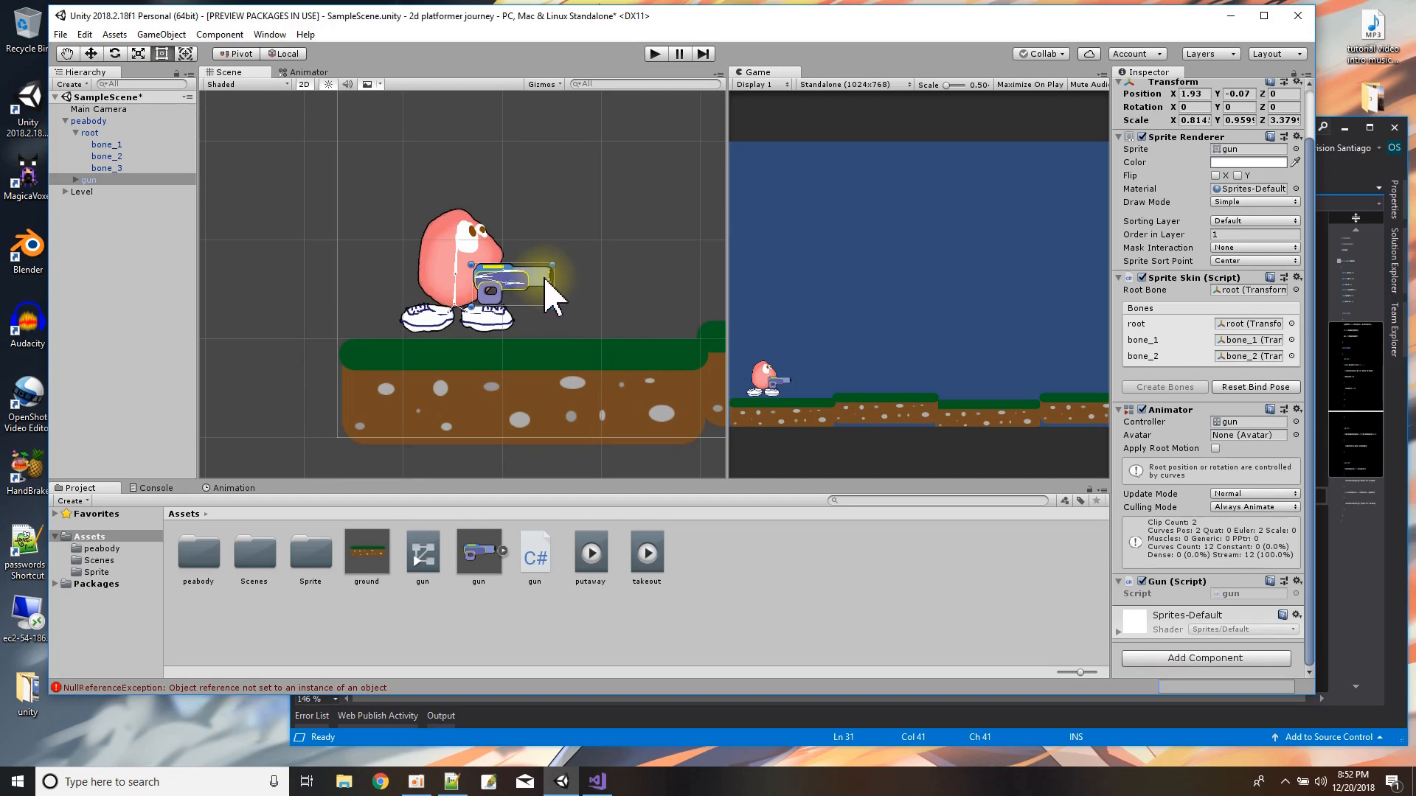
{"action": "left_click", "coordinate": [655, 54]}
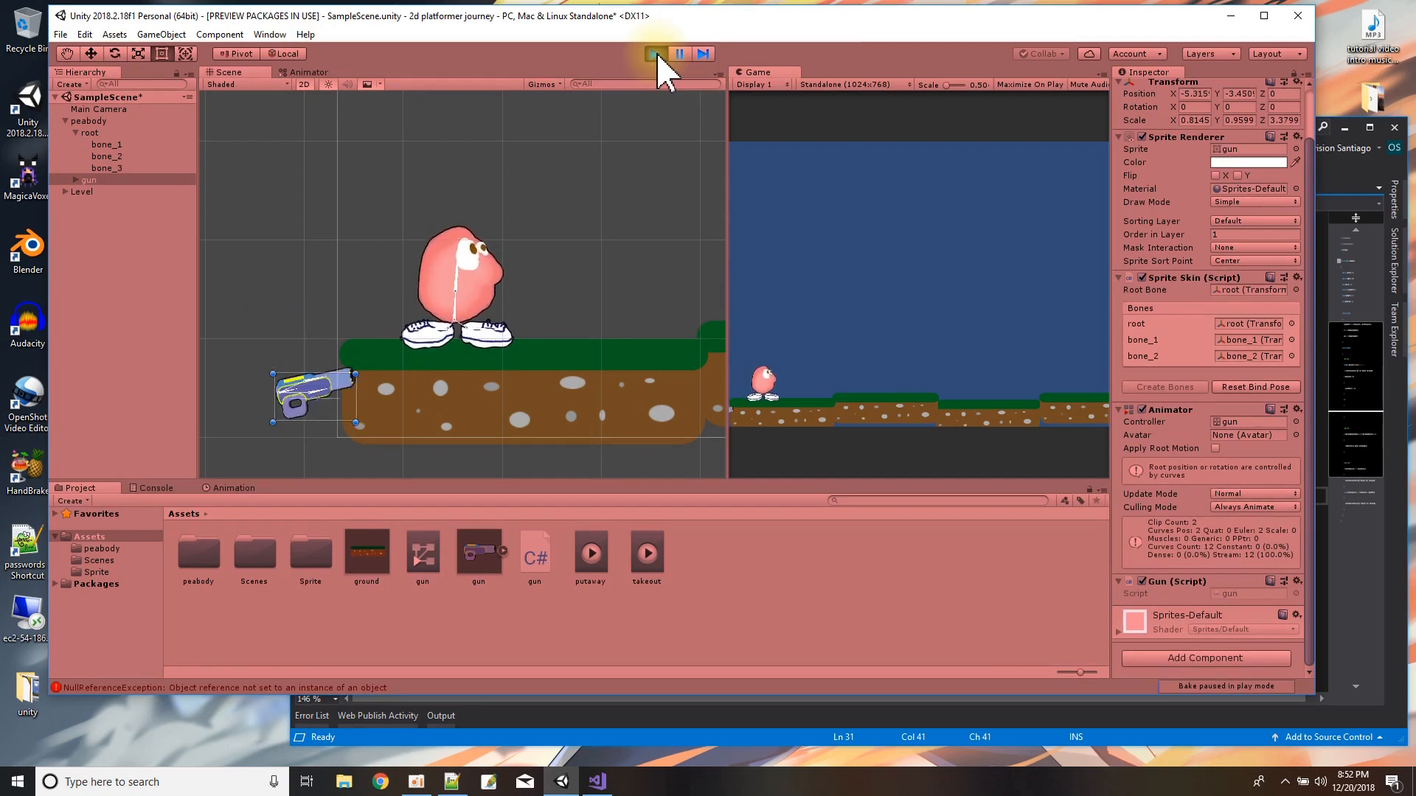
{"action": "left_click", "coordinate": [655, 54]}
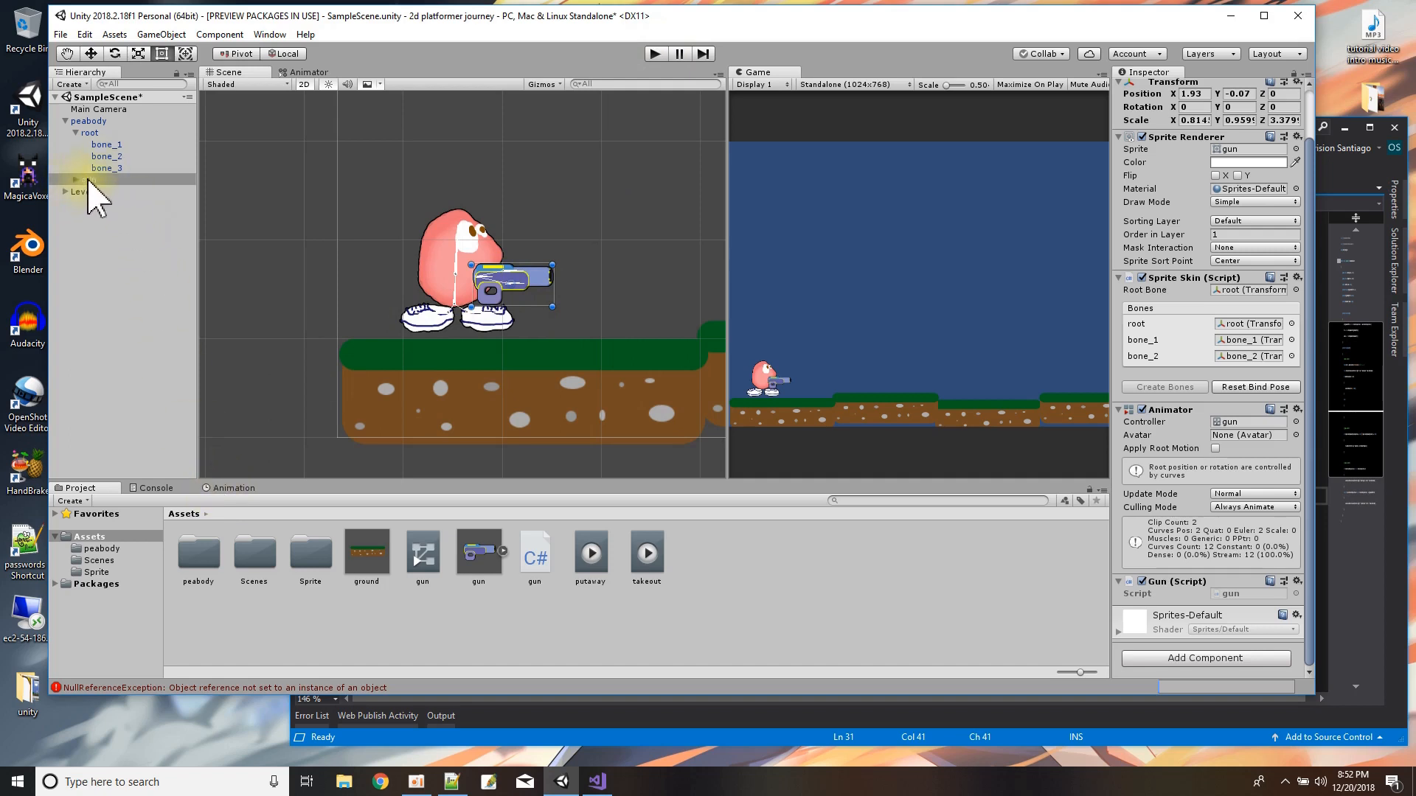
Unparent the gun from peabody to the scene's top level and play-test its animation.
{"action": "left_click_drag", "start_coordinate": [88, 181], "coordinate": [78, 201]}
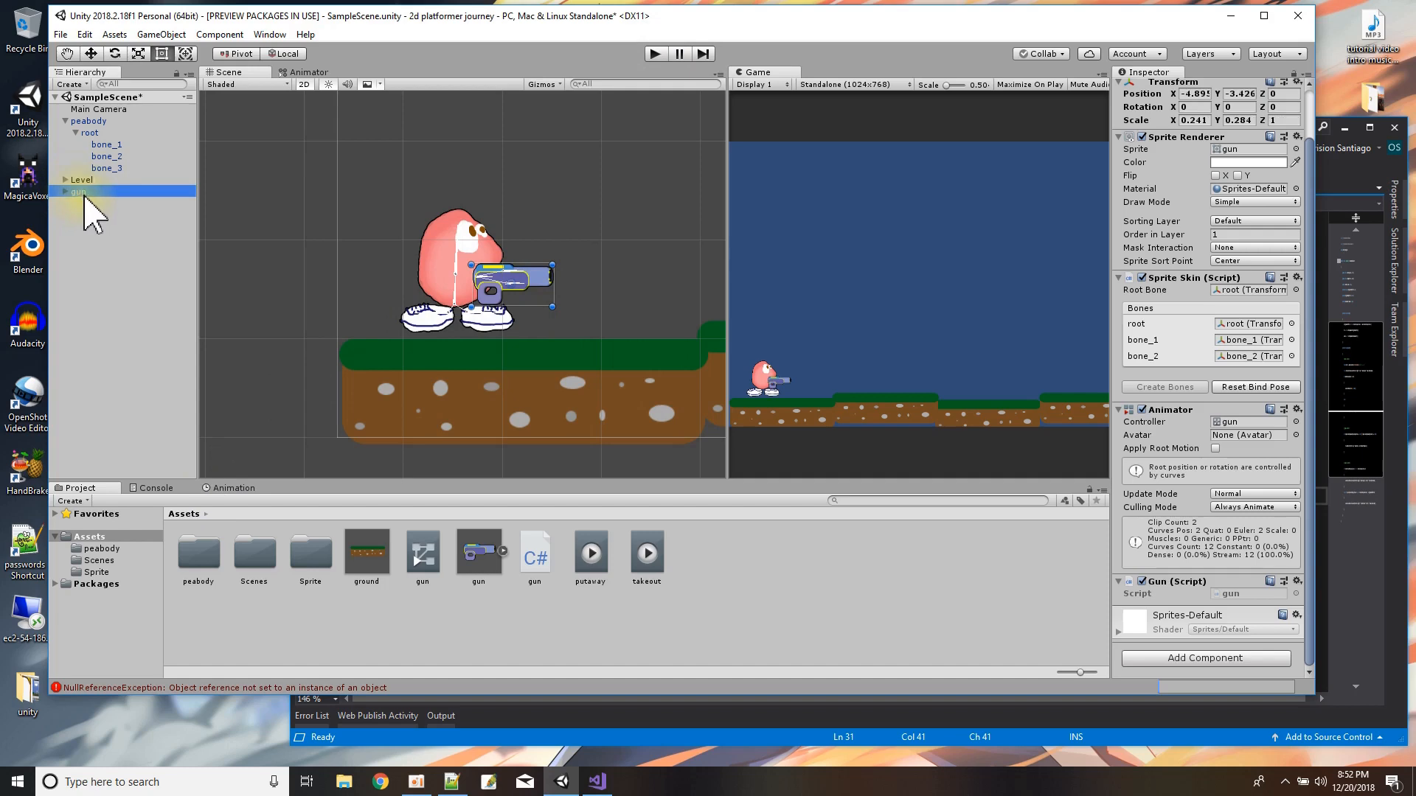
{"action": "left_click", "coordinate": [655, 53]}
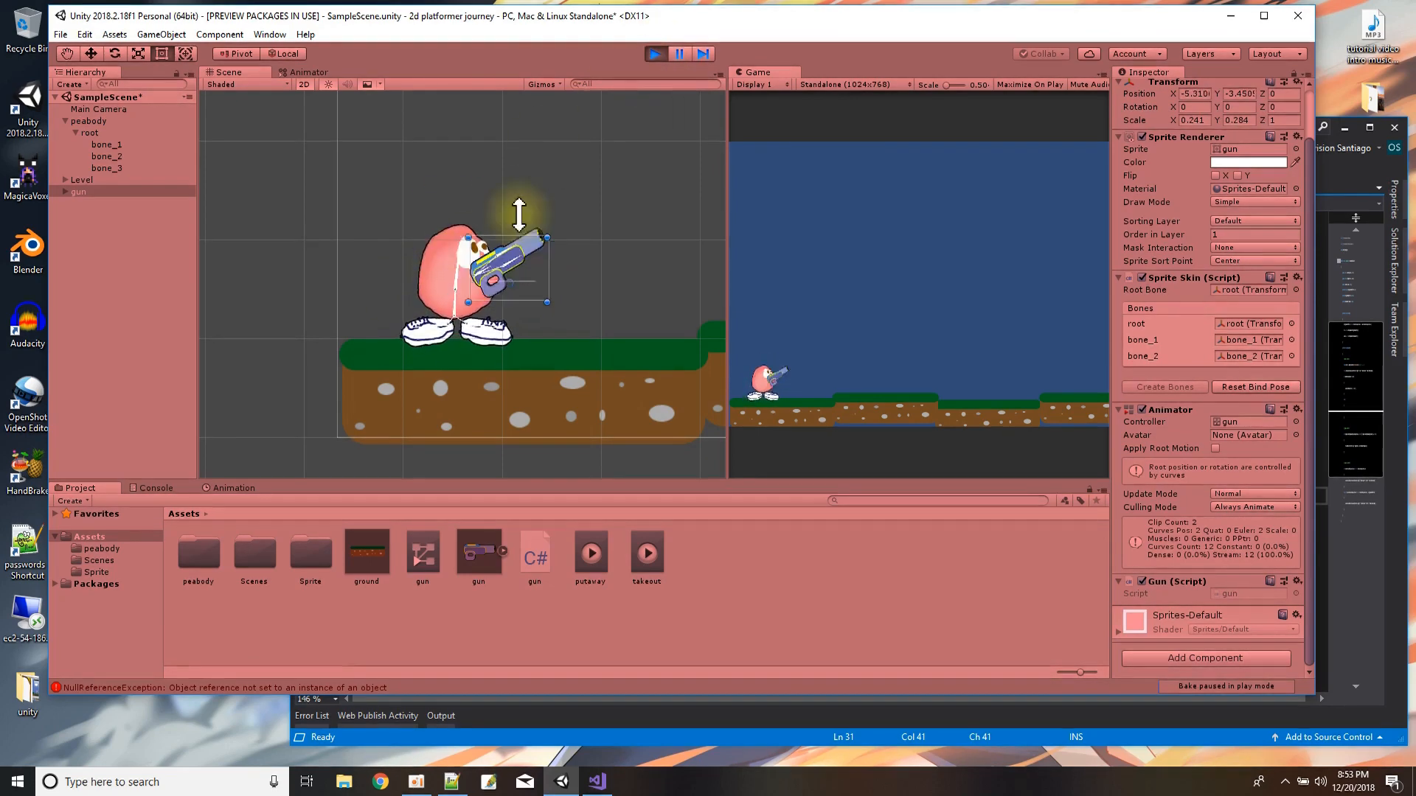
{"action": "left_click", "coordinate": [656, 54]}
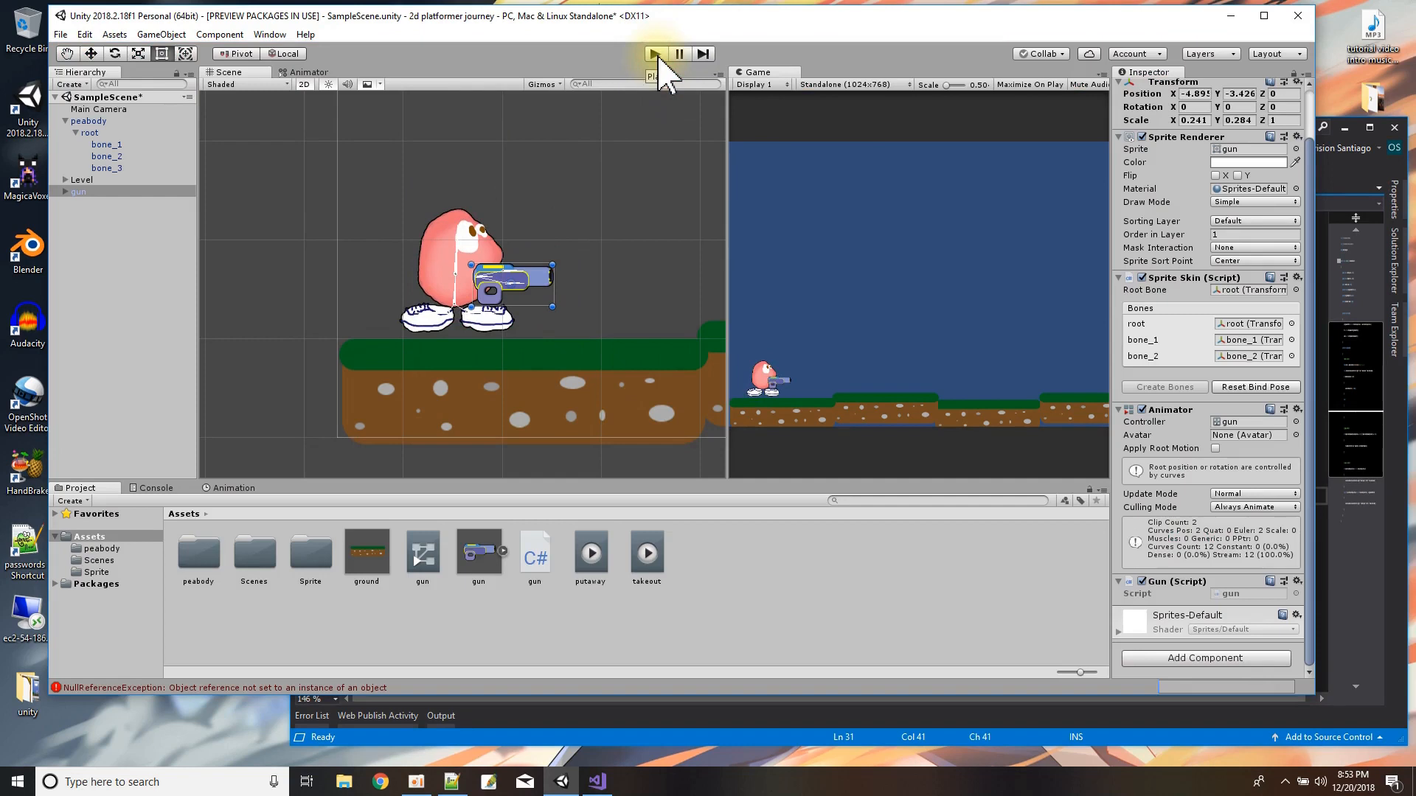
Delete the putaway and takeout animation clips from the Assets folder and select the gun's animator controller.
{"action": "left_click", "coordinate": [591, 564]}
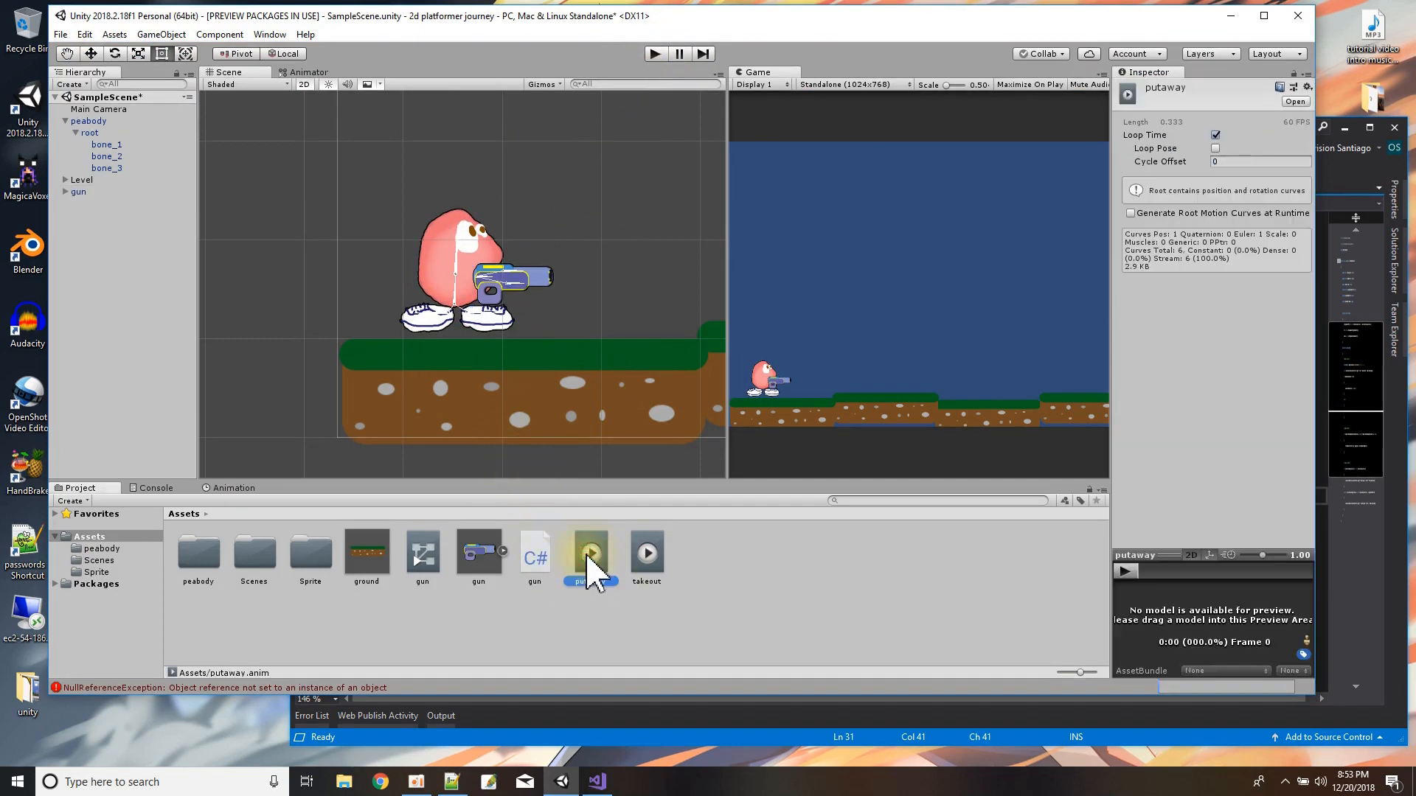
{"action": "key", "text": "Delete"}
{"action": "left_click", "coordinate": [723, 386]}
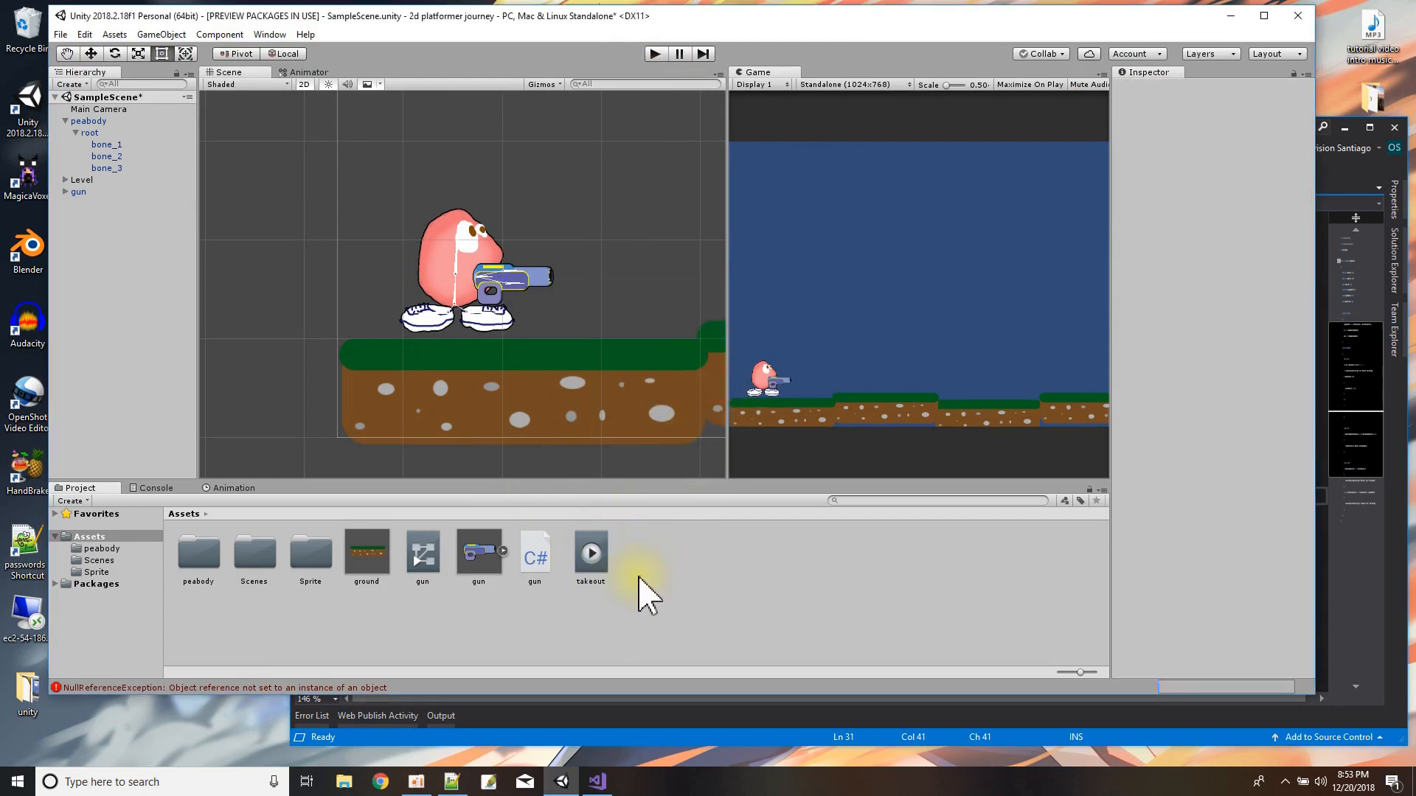
{"action": "left_click", "coordinate": [590, 560]}
{"action": "key", "text": "Delete"}
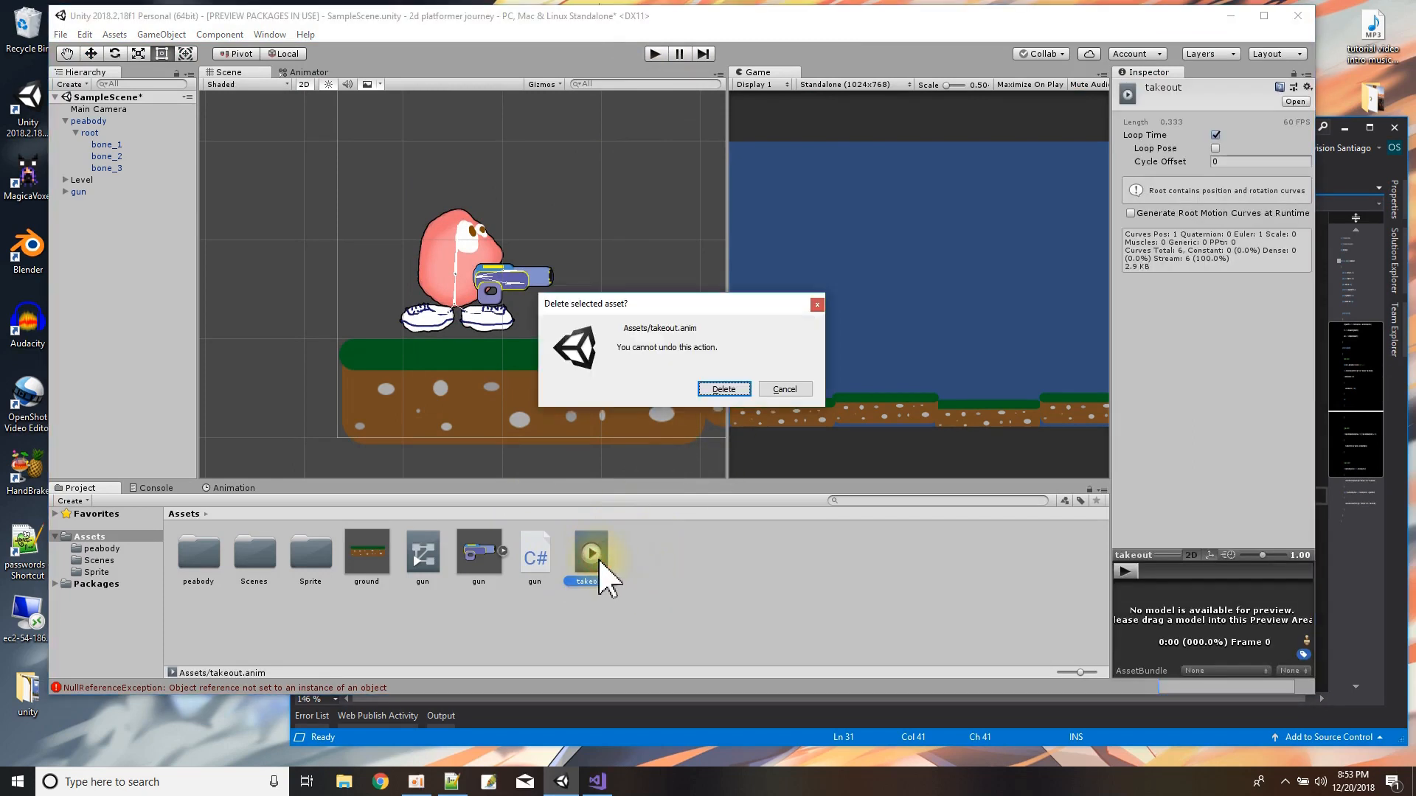
{"action": "left_click", "coordinate": [723, 389]}
{"action": "left_click", "coordinate": [422, 560]}
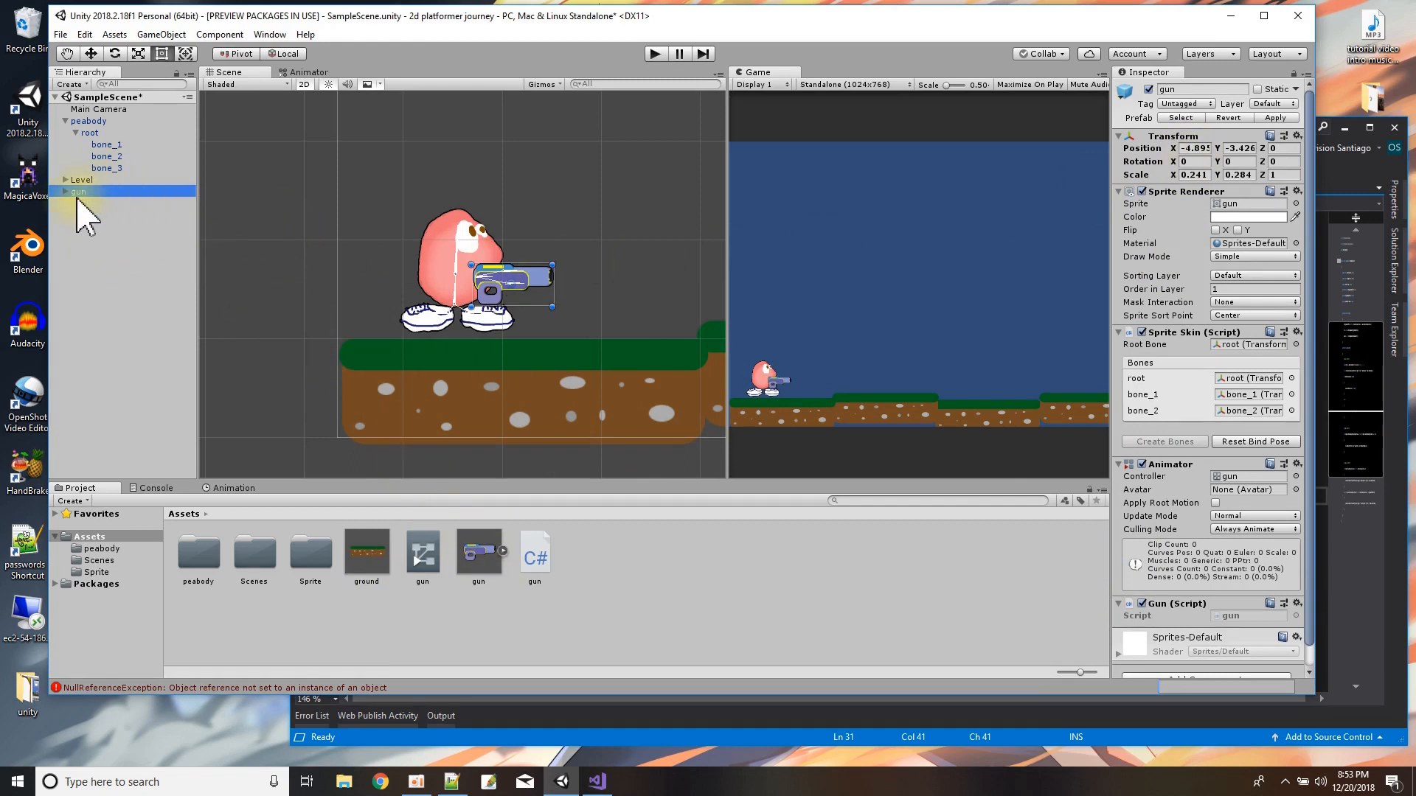
Make the gun a child of peabody again and collapse its bone hierarchy.
{"action": "left_click_drag", "start_coordinate": [79, 196], "coordinate": [98, 131]}
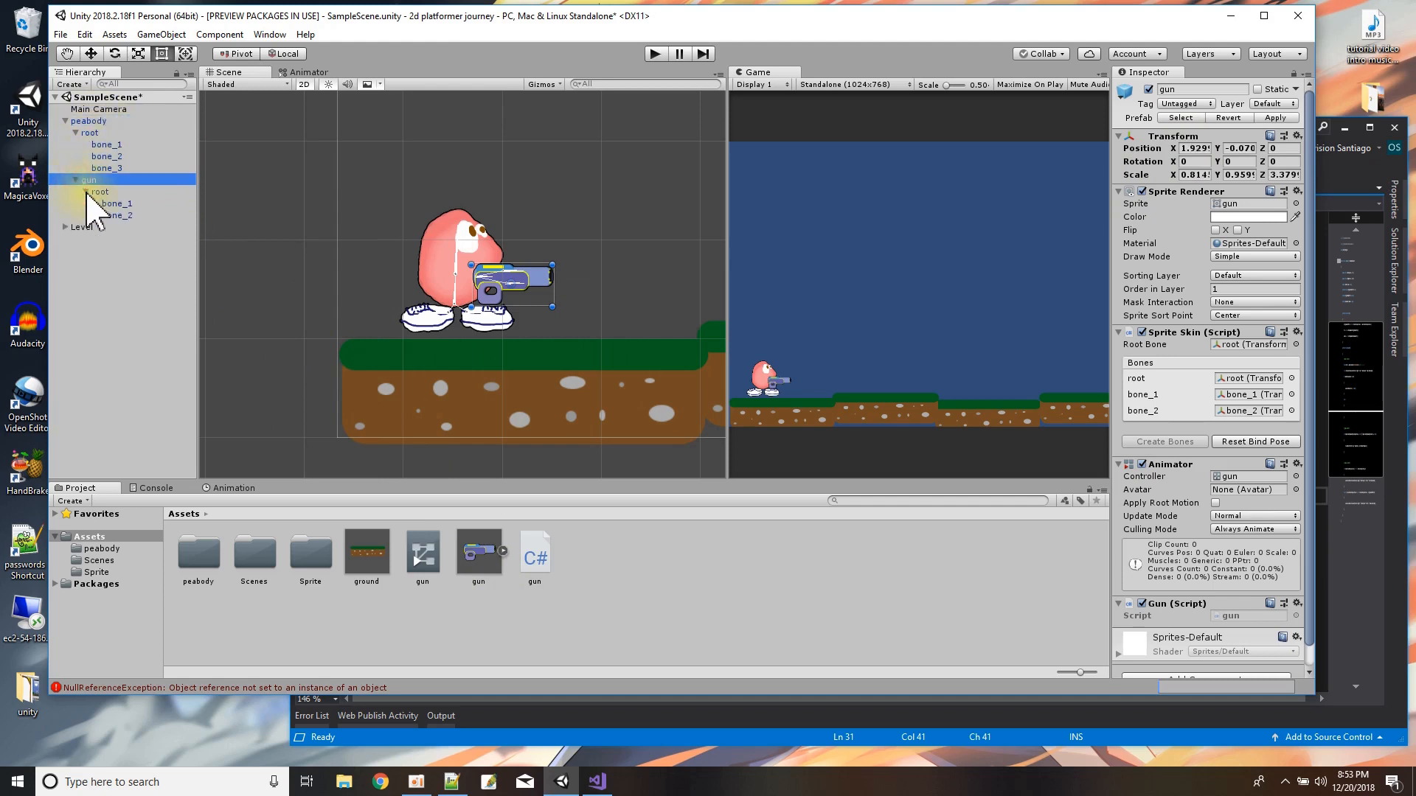
{"action": "left_click", "coordinate": [88, 180]}
{"action": "left_click", "coordinate": [77, 180]}
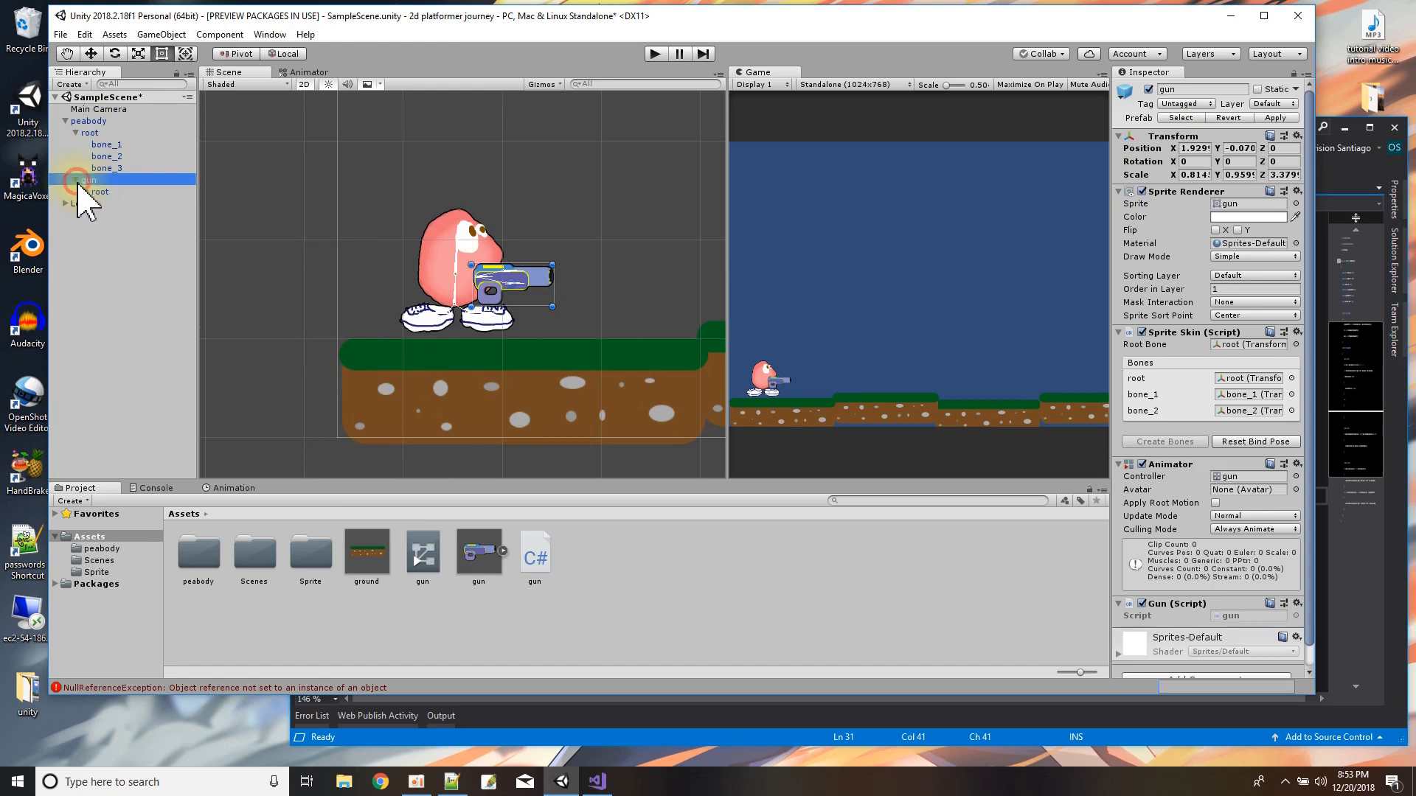
{"action": "left_click", "coordinate": [76, 180]}
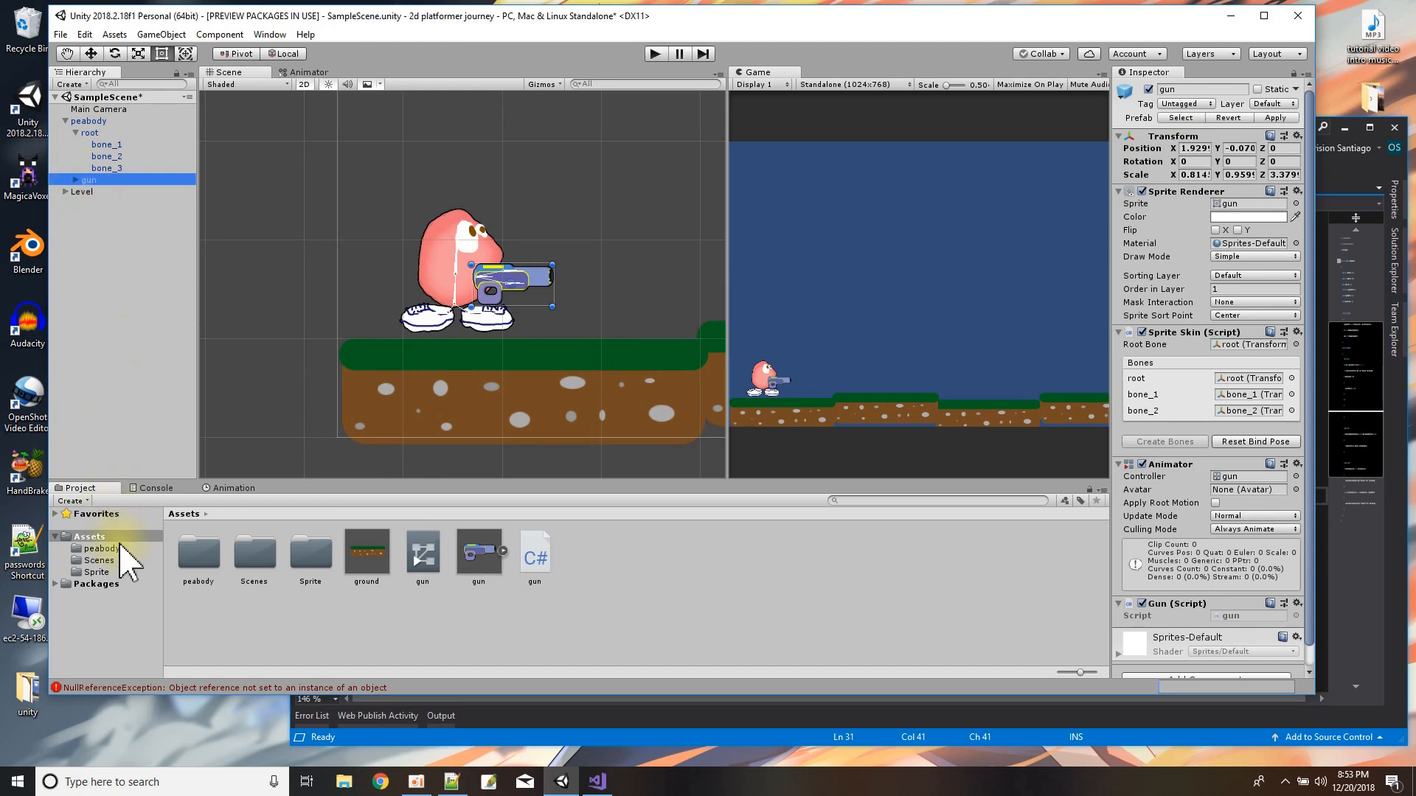
Create a new animation clip named putaway for the gun in the Assets folder.
{"action": "left_click", "coordinate": [230, 489]}
{"action": "left_click", "coordinate": [699, 611]}
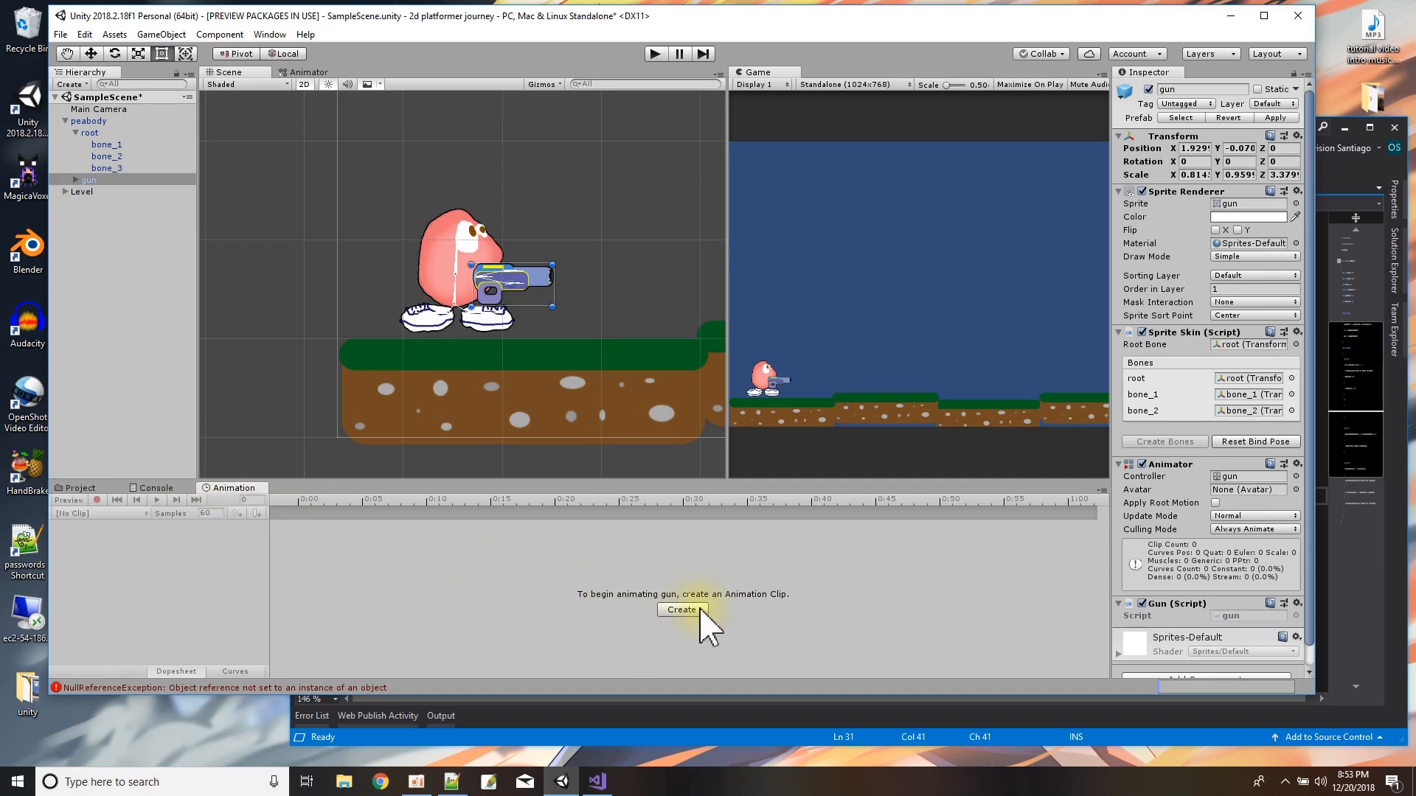
{"action": "left_click", "coordinate": [510, 293]}
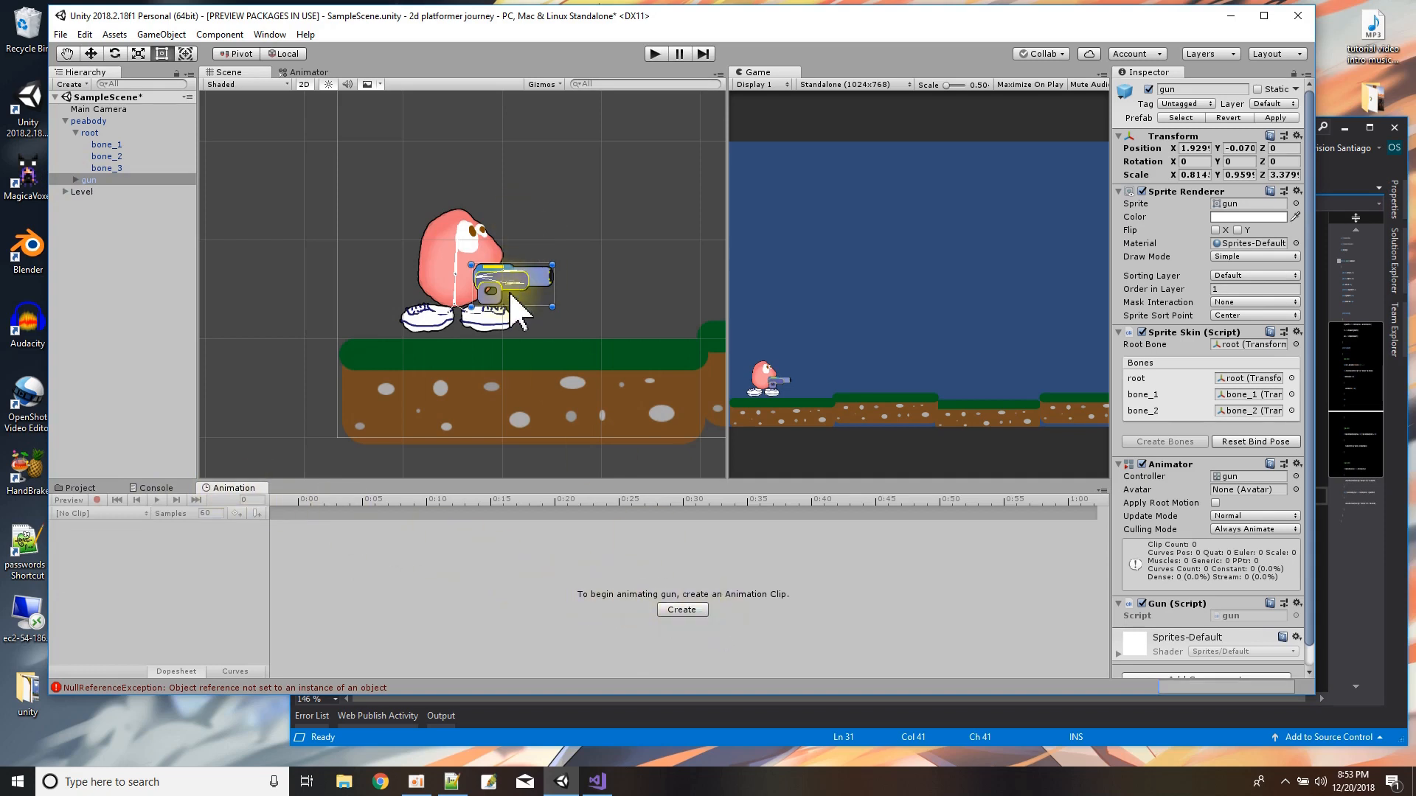
{"action": "left_click", "coordinate": [680, 610]}
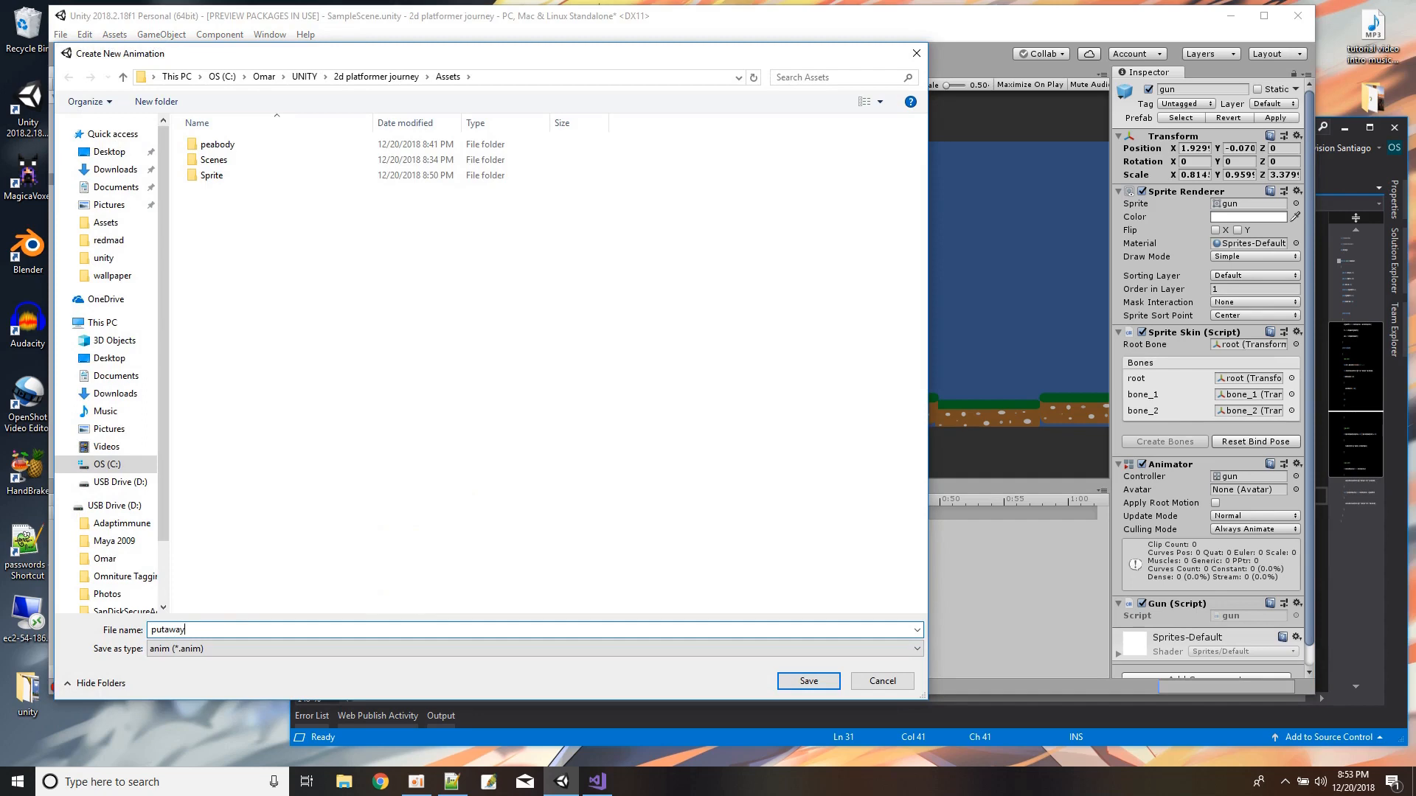
{"action": "type", "text": "putaway"}
{"action": "key", "text": "Return"}
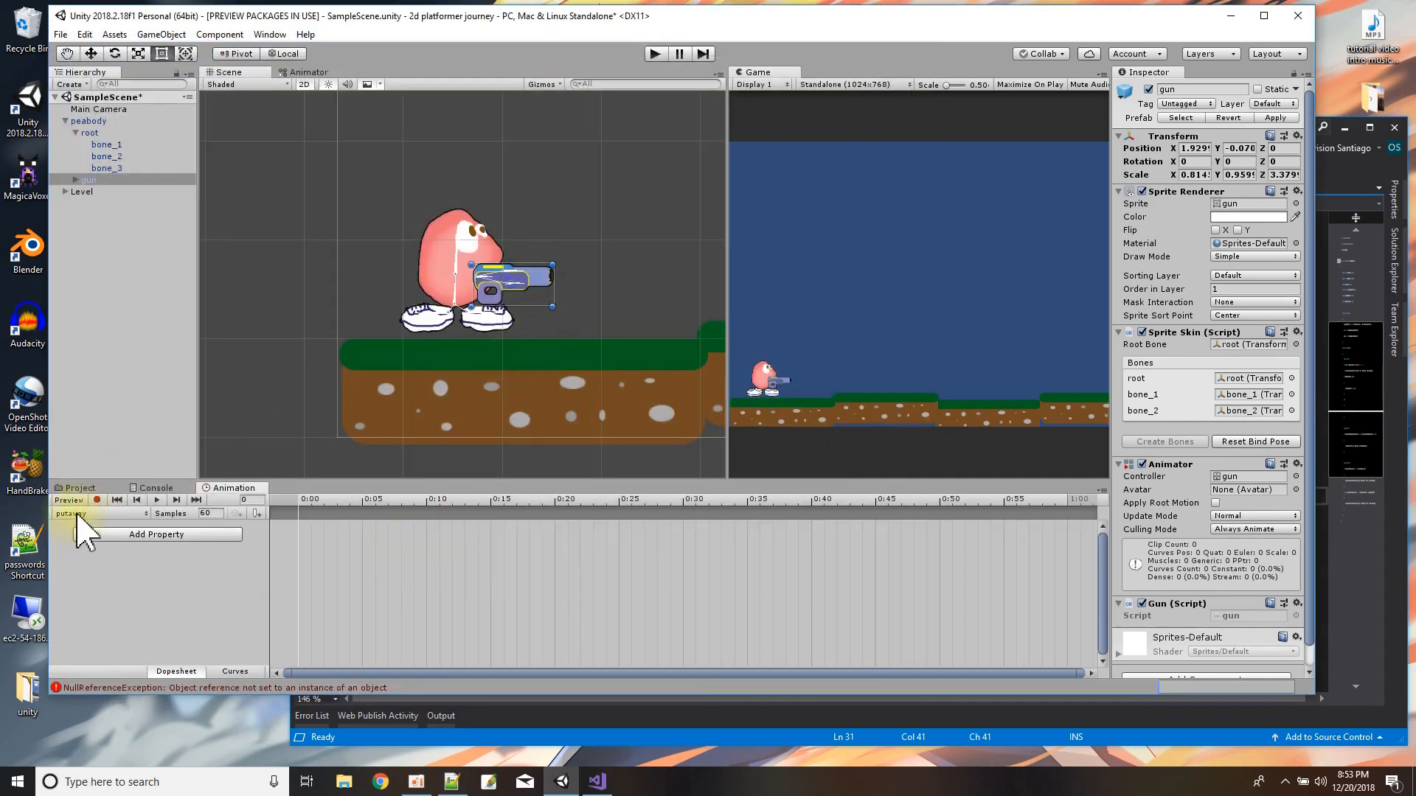
Record a putaway keyframe at 0:20 with the gun's root bone at about X -1.478, Y 0.308 and rotated to about Z 86.5.
{"action": "left_click", "coordinate": [96, 500]}
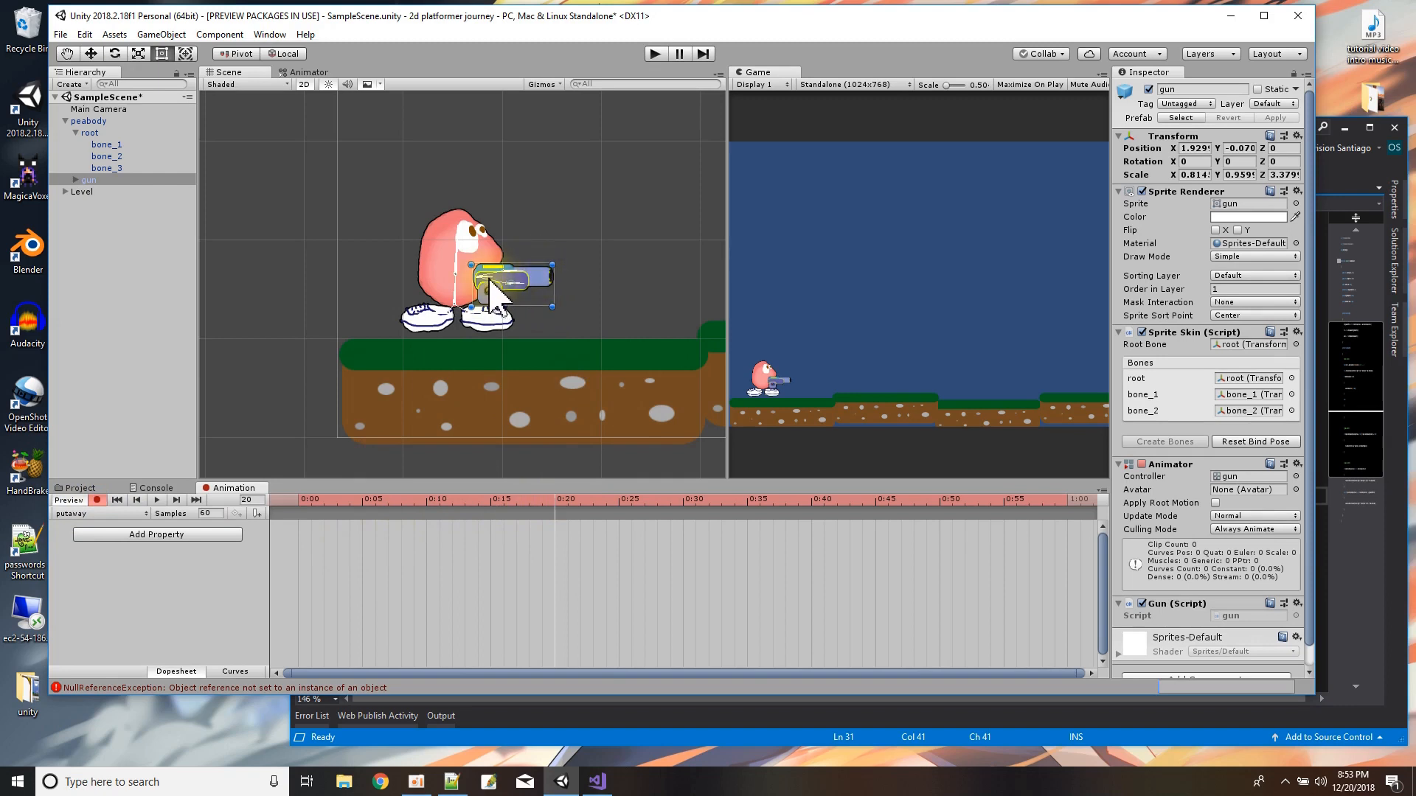
{"action": "left_click_drag", "start_coordinate": [490, 278], "coordinate": [491, 274]}
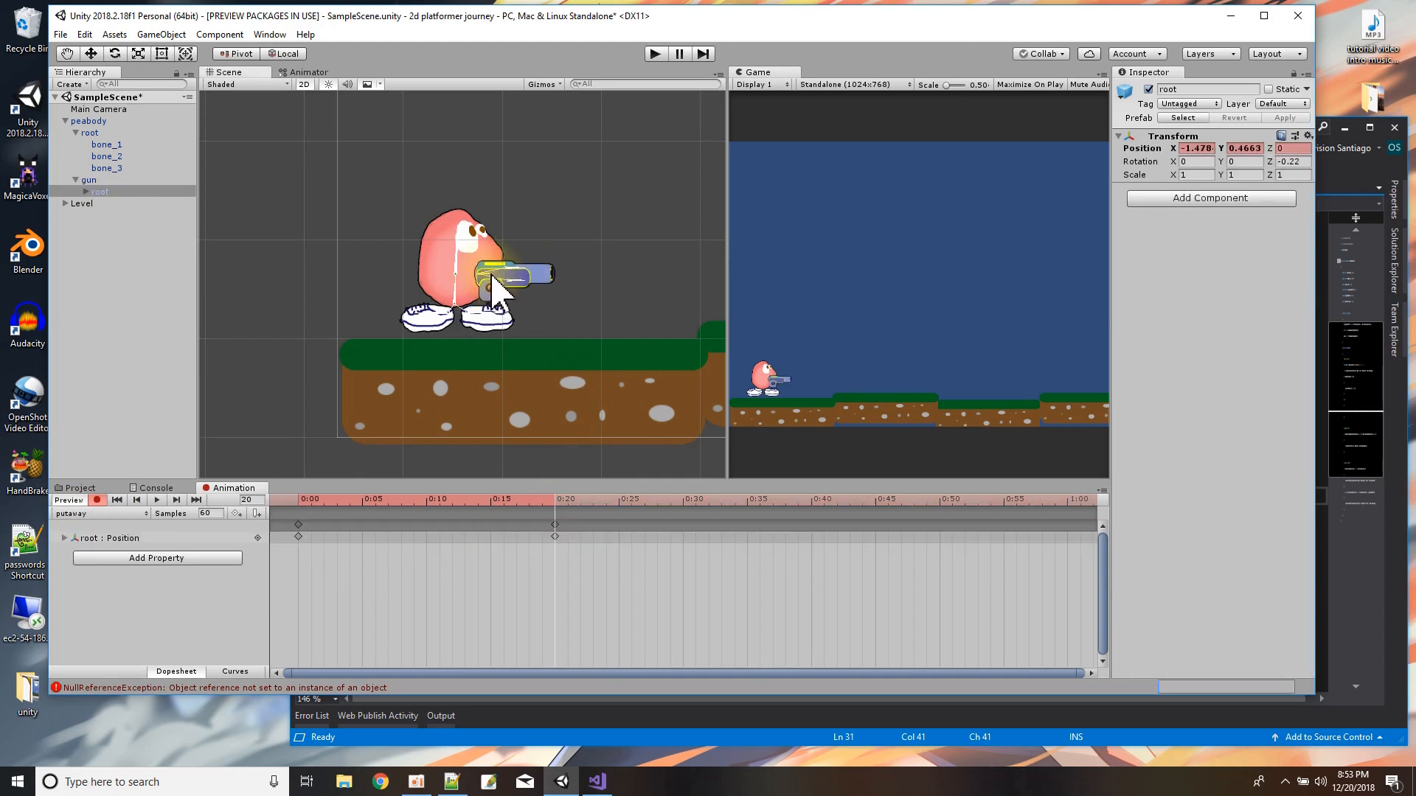
{"action": "left_click_drag", "start_coordinate": [493, 277], "coordinate": [536, 300]}
{"action": "scroll", "coordinate": [534, 299], "scroll_direction": "up", "scroll_amount": 2}
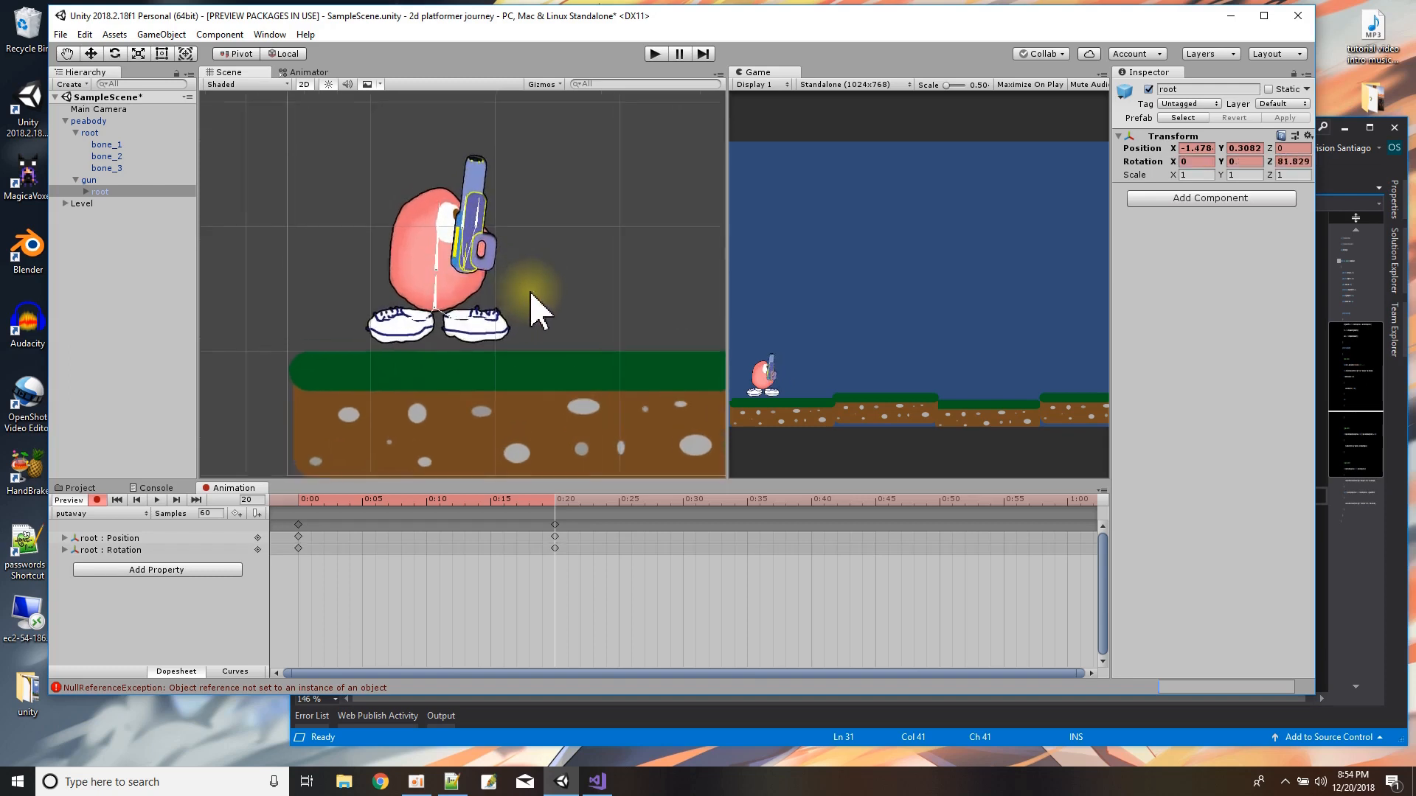
{"action": "scroll", "coordinate": [530, 292], "scroll_direction": "up", "scroll_amount": 12}
{"action": "scroll", "coordinate": [480, 268], "scroll_direction": "down", "scroll_amount": 8}
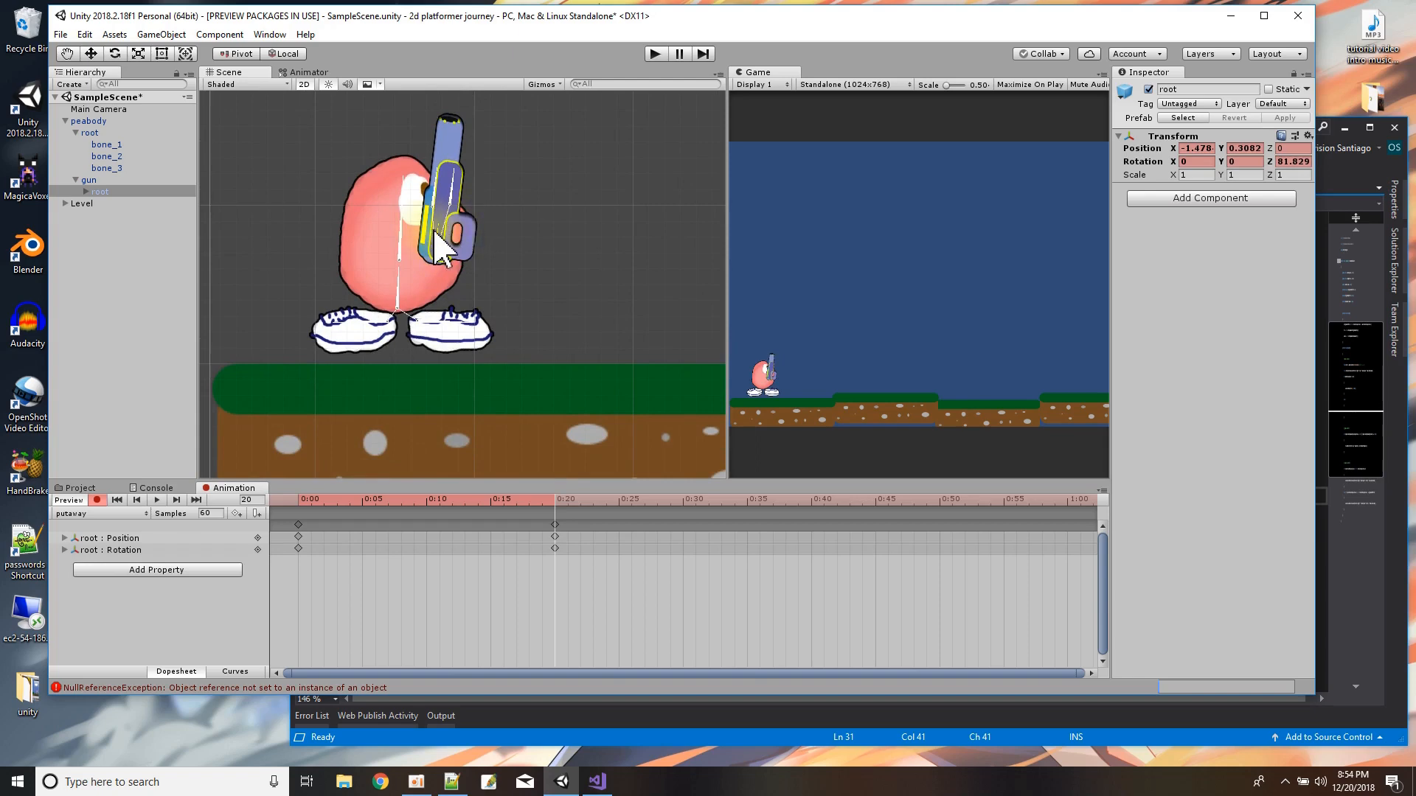
{"action": "left_click_drag", "start_coordinate": [442, 244], "coordinate": [458, 233]}
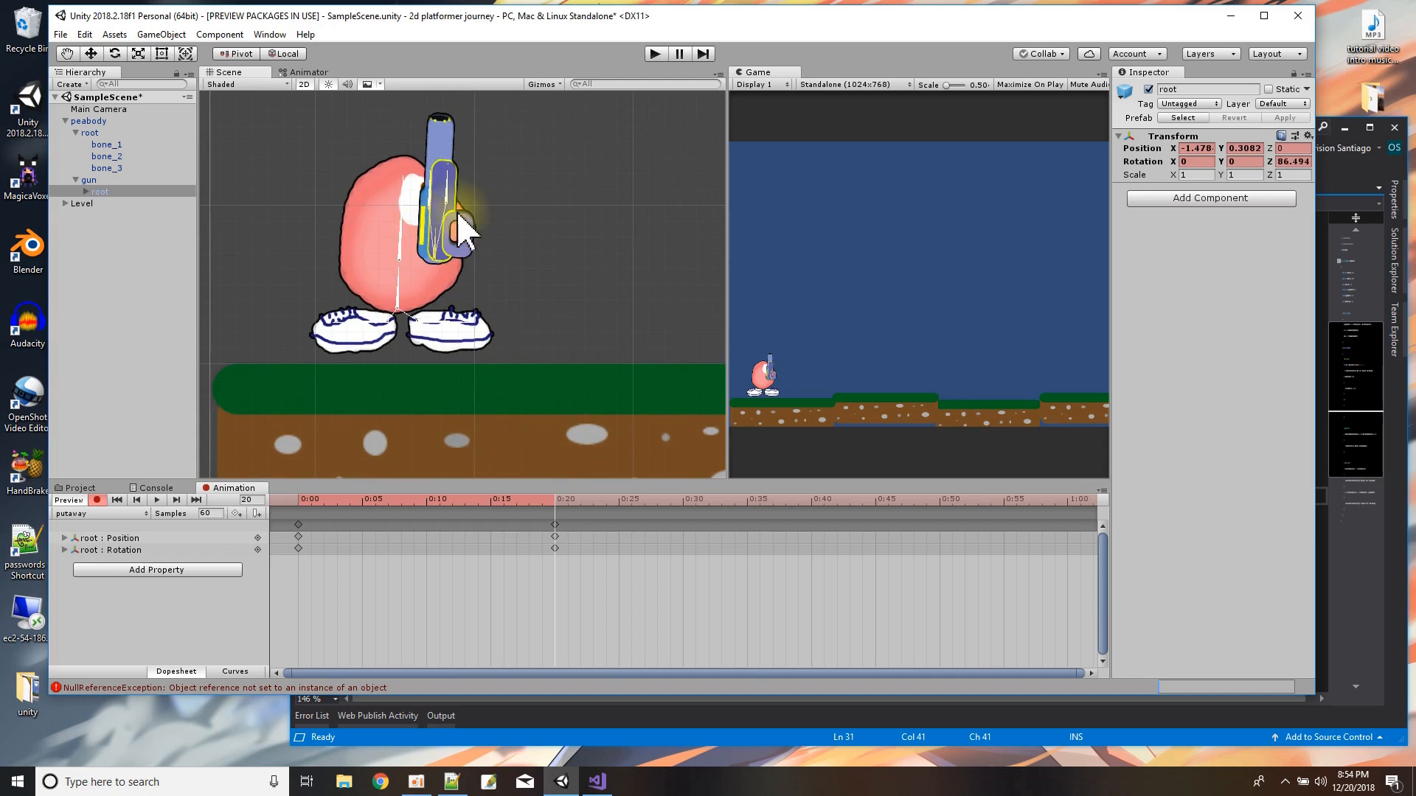
{"action": "left_click", "coordinate": [464, 207]}
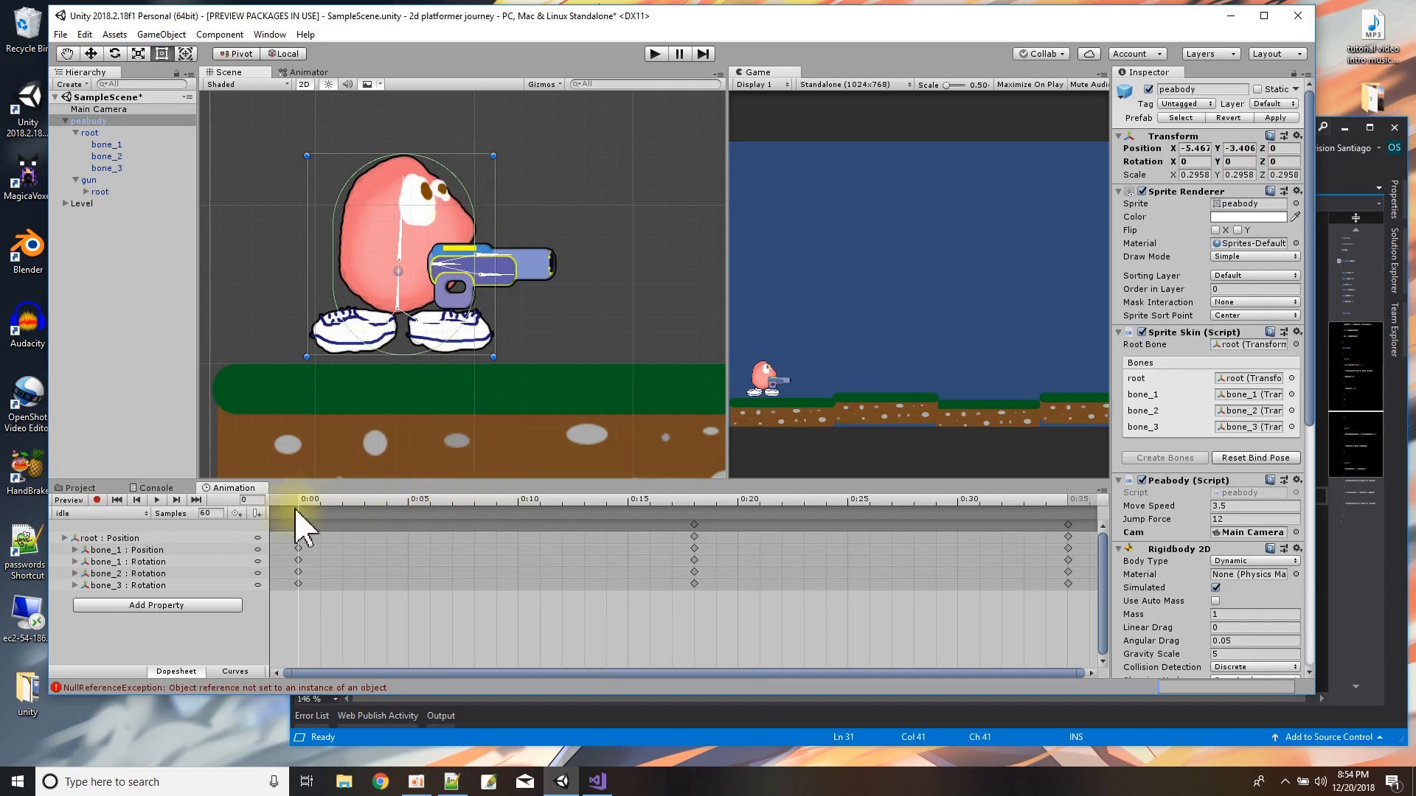
Scrub through peabody's idle clip and the gun's putaway clip up to 0:20.
{"action": "left_click_drag", "start_coordinate": [304, 505], "coordinate": [476, 527]}
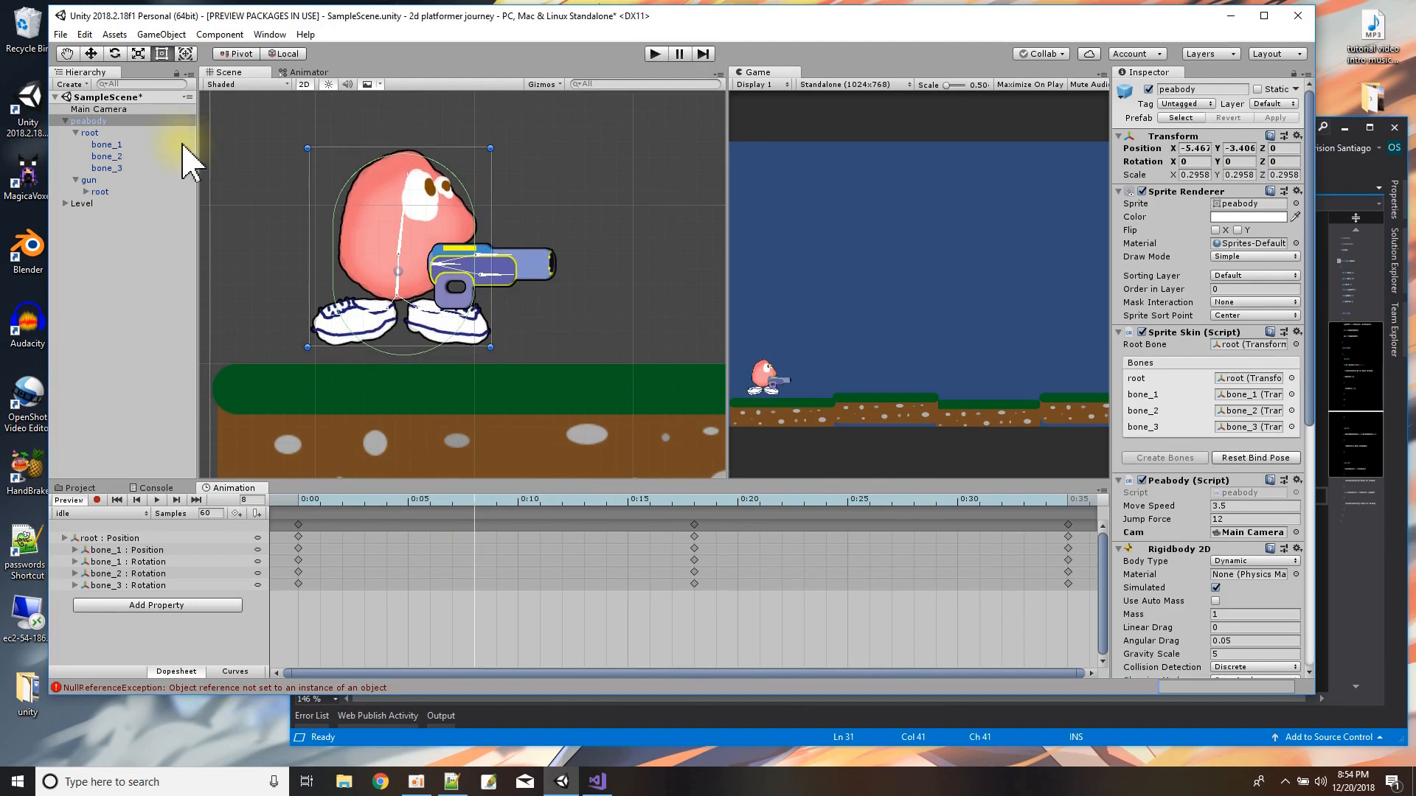
{"action": "left_click", "coordinate": [89, 181]}
{"action": "scroll", "coordinate": [468, 575], "scroll_direction": "down", "scroll_amount": 3}
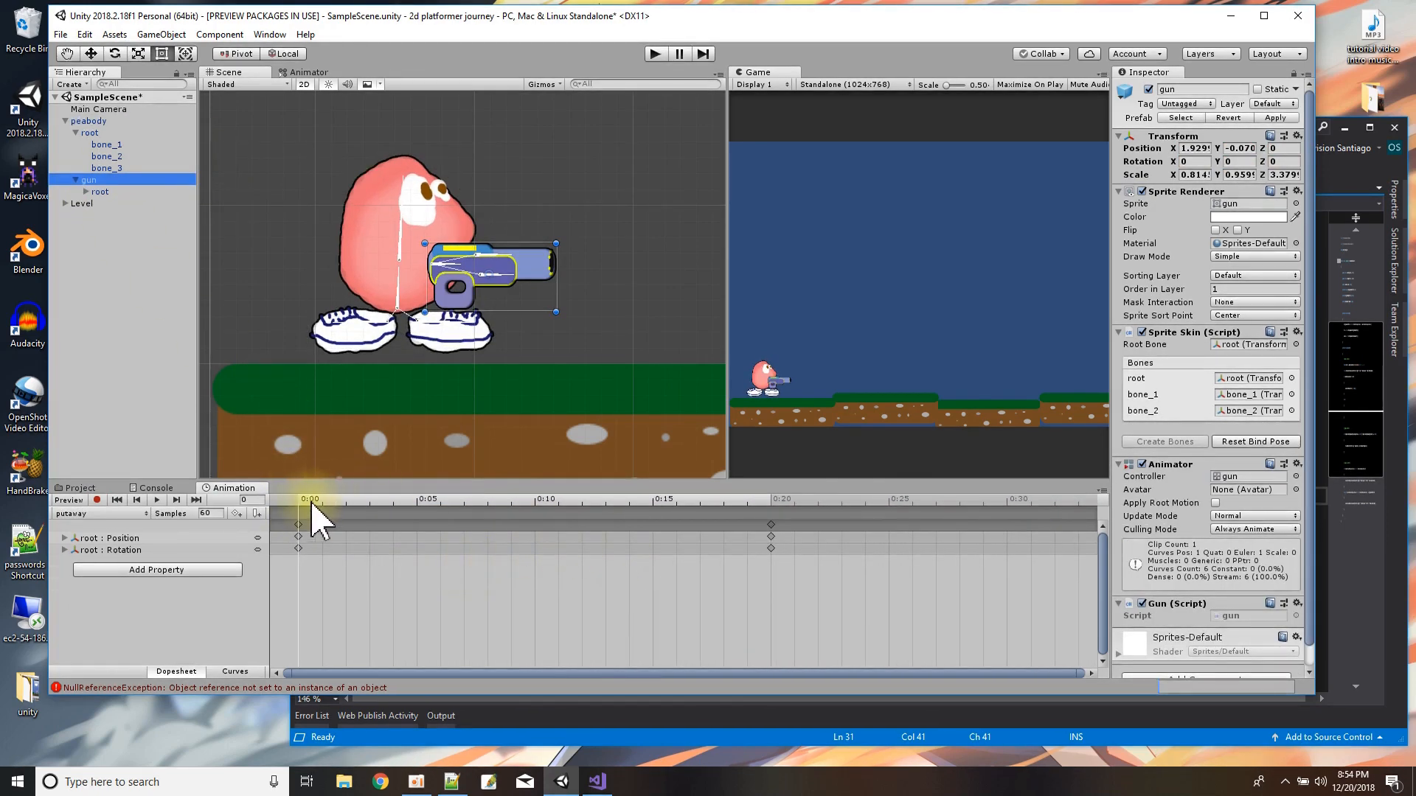
{"action": "left_click_drag", "start_coordinate": [303, 506], "coordinate": [773, 502]}
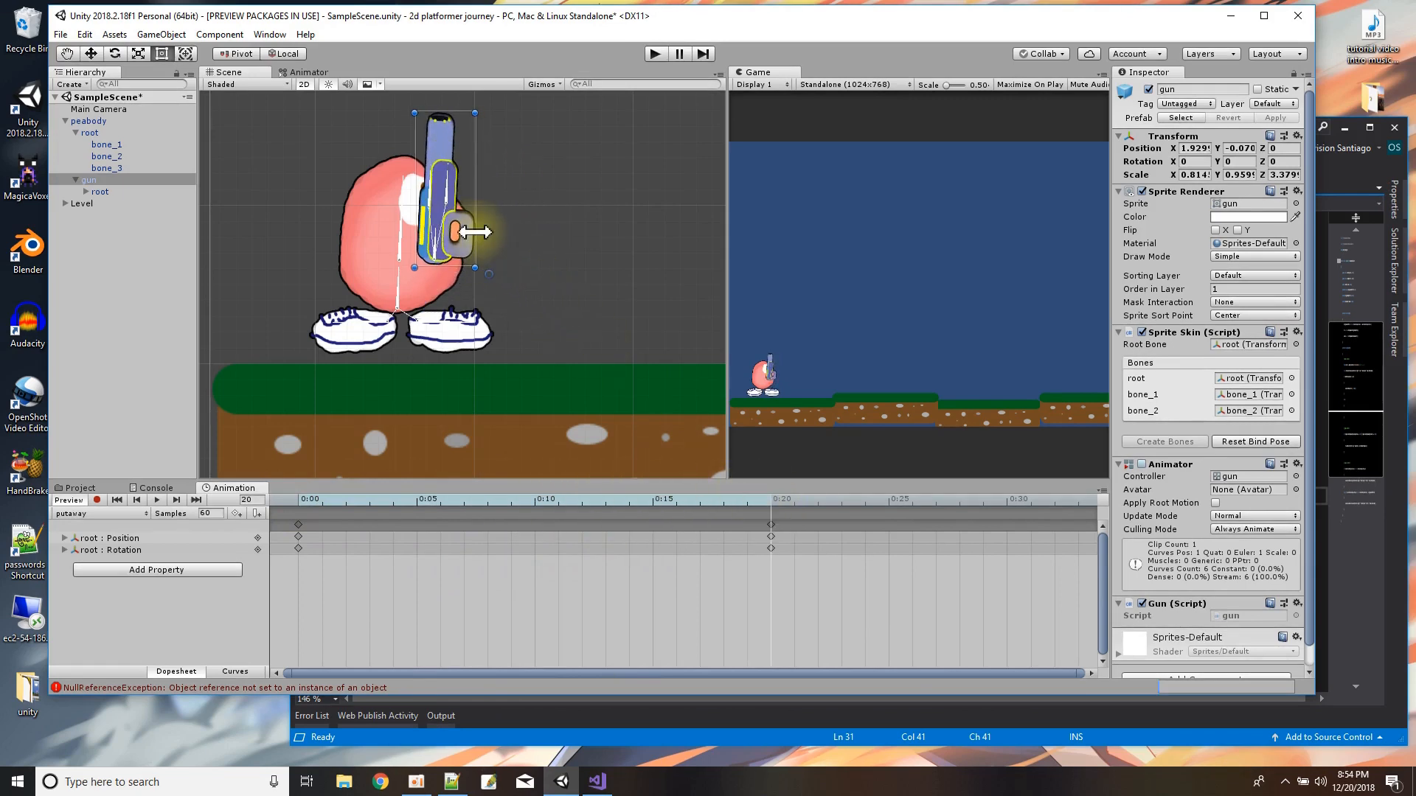
Try moving the gun behind peabody to X -0.51, Y 0.12 and play back the putaway clip.
{"action": "left_click_drag", "start_coordinate": [471, 227], "coordinate": [349, 207]}
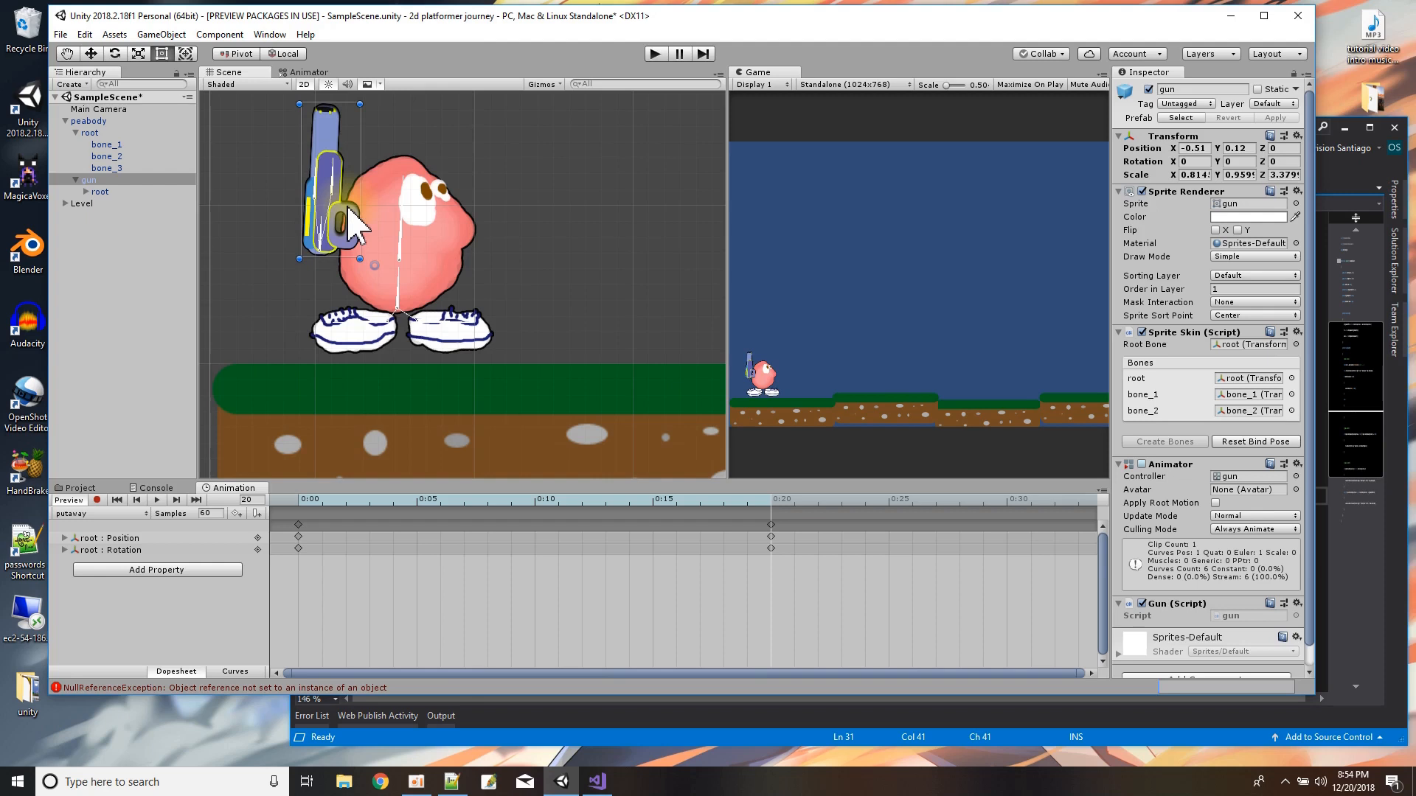
{"action": "scroll", "coordinate": [544, 593], "scroll_direction": "down", "scroll_amount": 3}
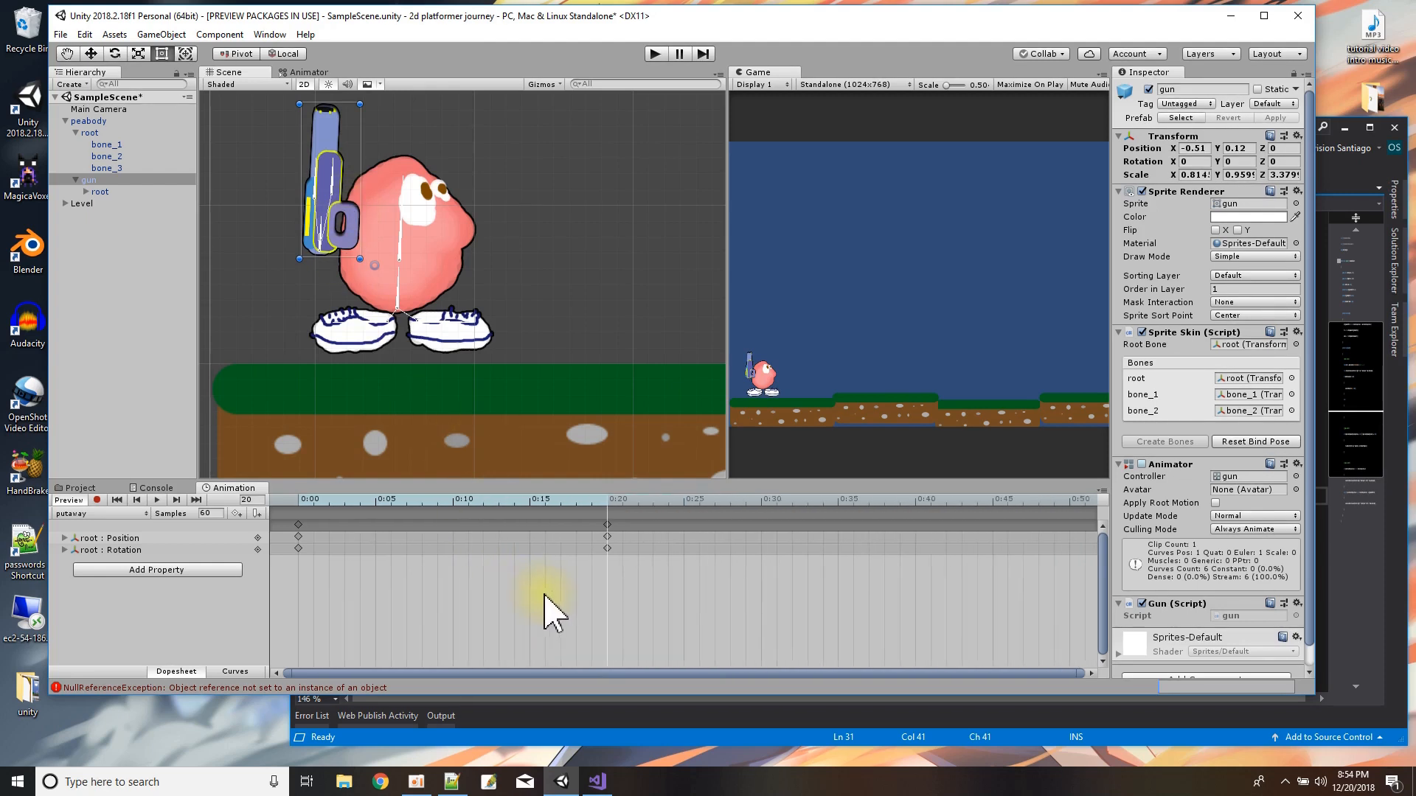
{"action": "left_click_drag", "start_coordinate": [695, 613], "coordinate": [290, 531]}
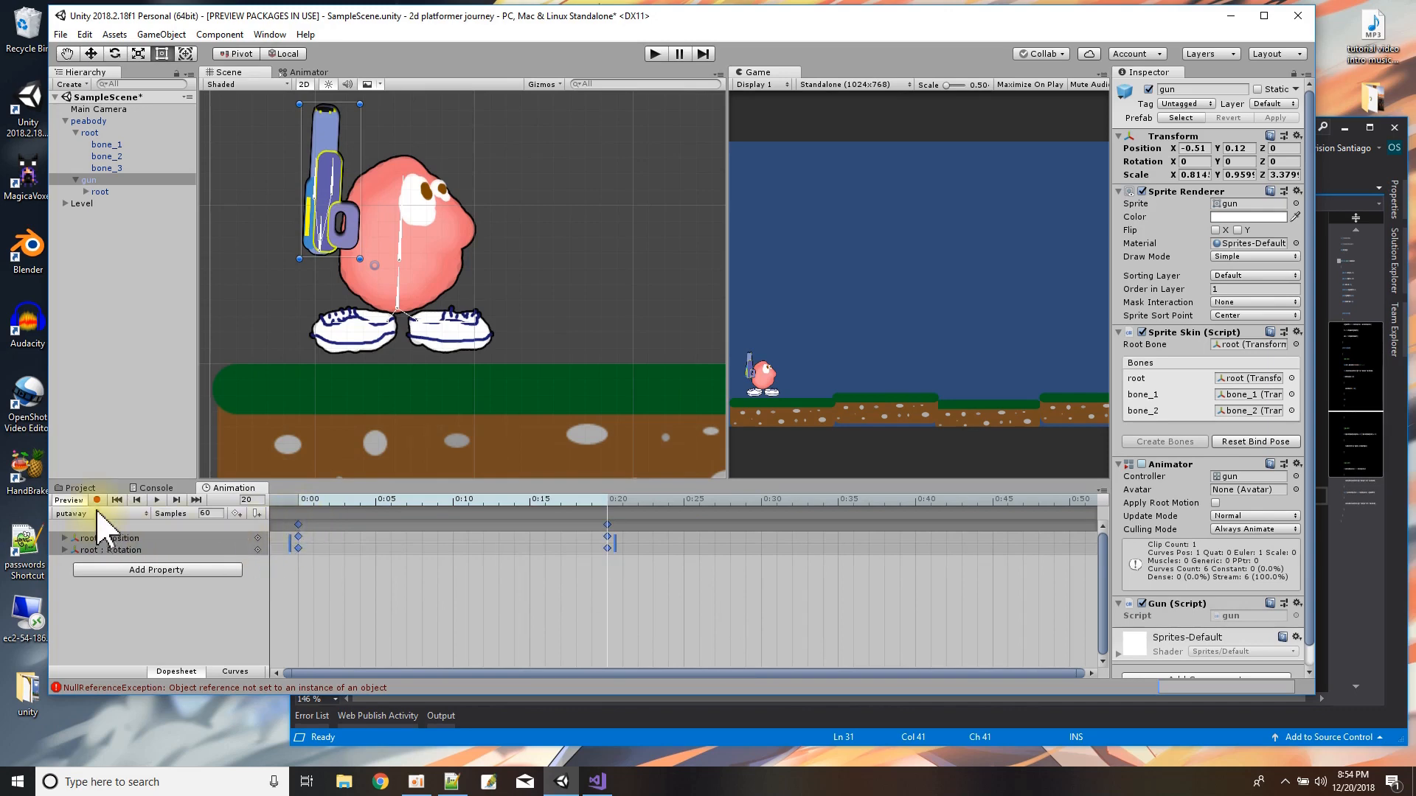
{"action": "left_click", "coordinate": [157, 502]}
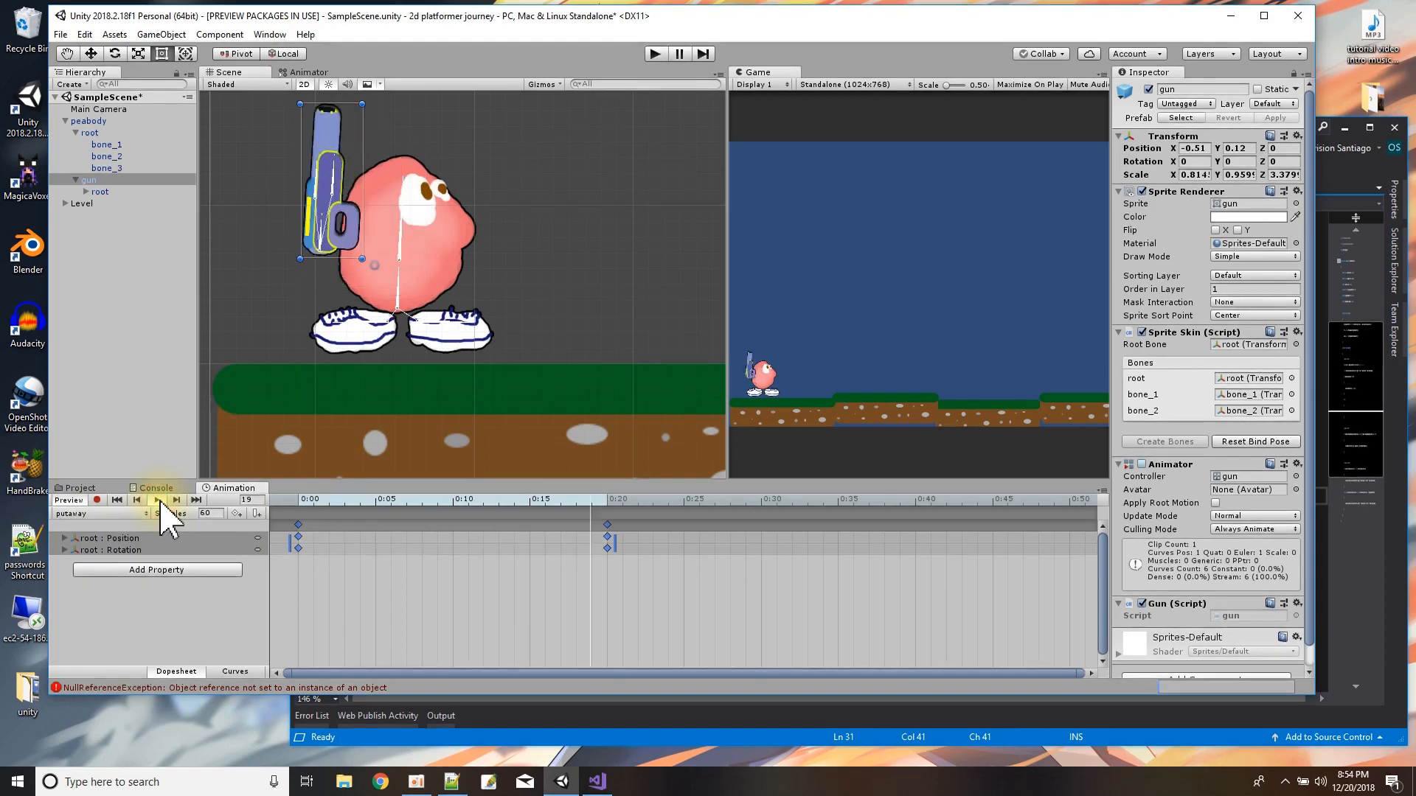
{"action": "left_click", "coordinate": [157, 501]}
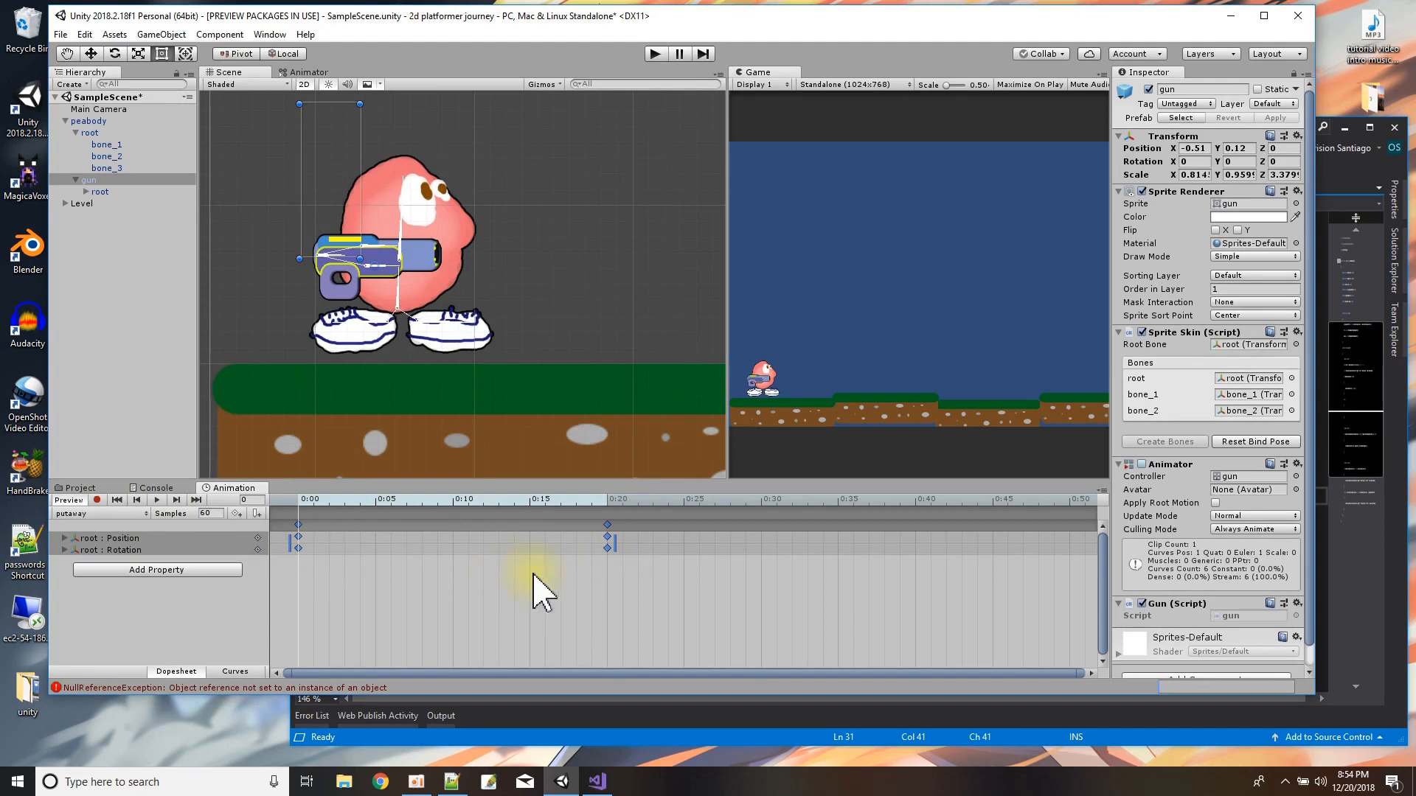
Delete all putaway keyframes and place the gun in front of peabody at X 2.14, Y -0.29.
{"action": "left_click_drag", "start_coordinate": [637, 566], "coordinate": [243, 520]}
{"action": "key", "text": "Delete"}
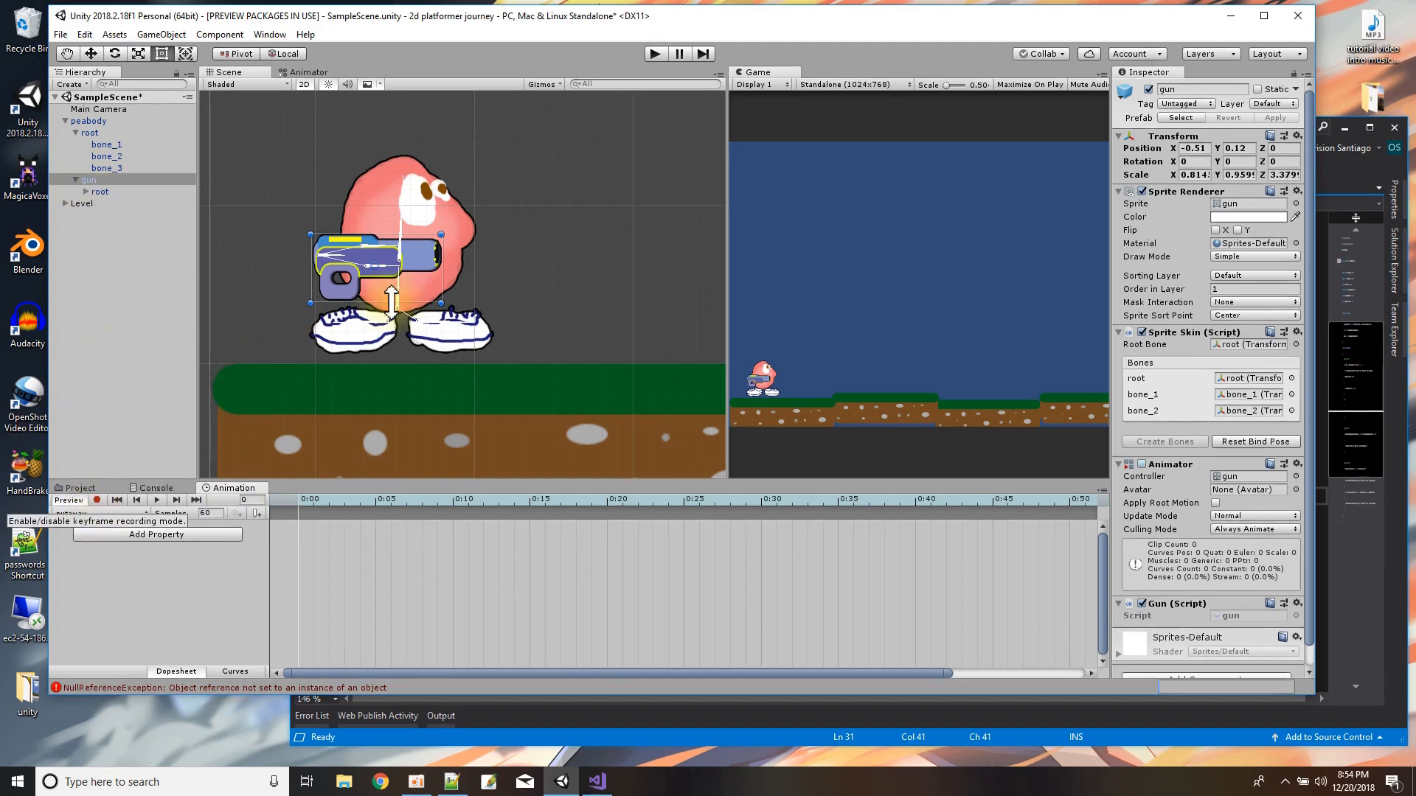
{"action": "left_click_drag", "start_coordinate": [410, 280], "coordinate": [538, 298]}
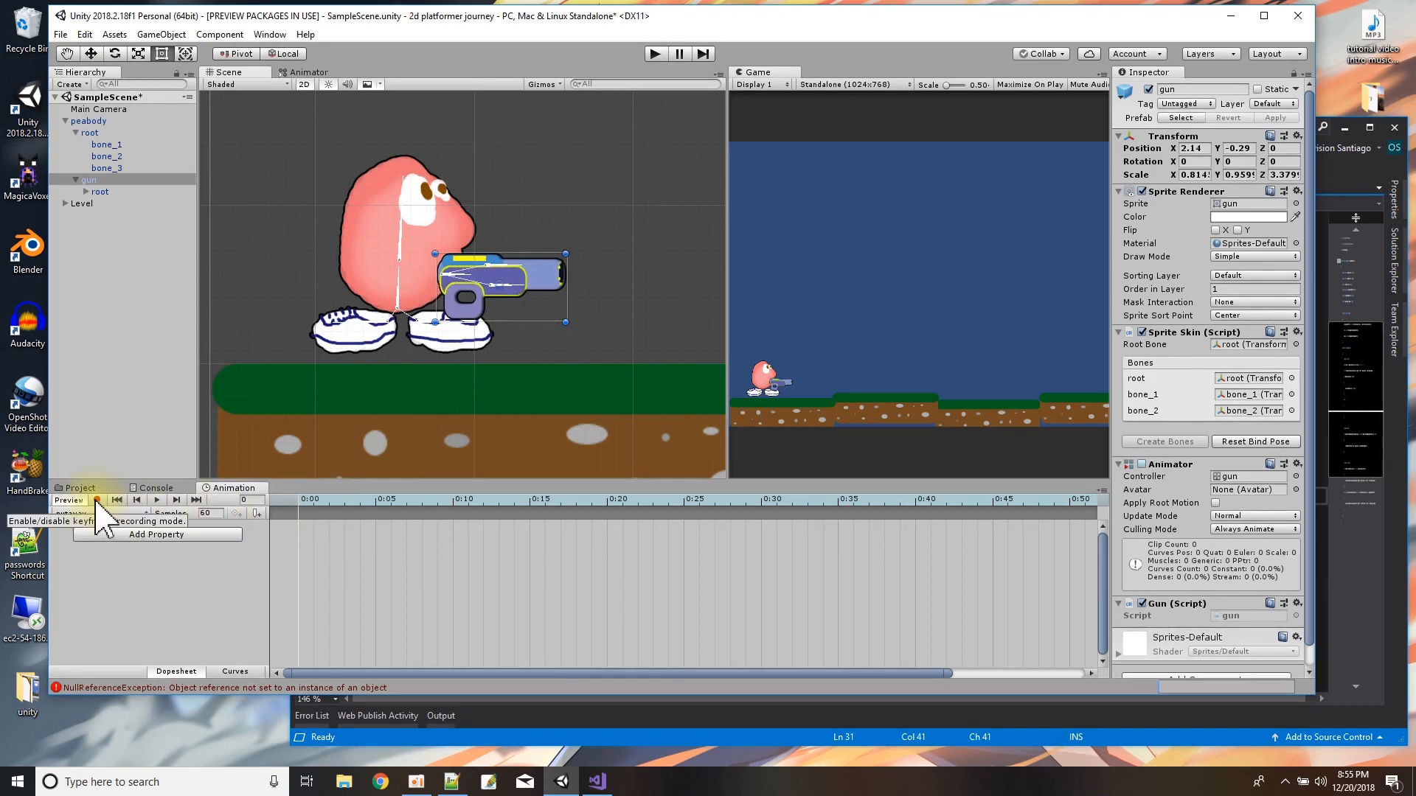
Record a putaway keyframe at 0:20 with the gun moved behind peabody and its root bone rotated to about Z 89.
{"action": "left_click", "coordinate": [97, 501]}
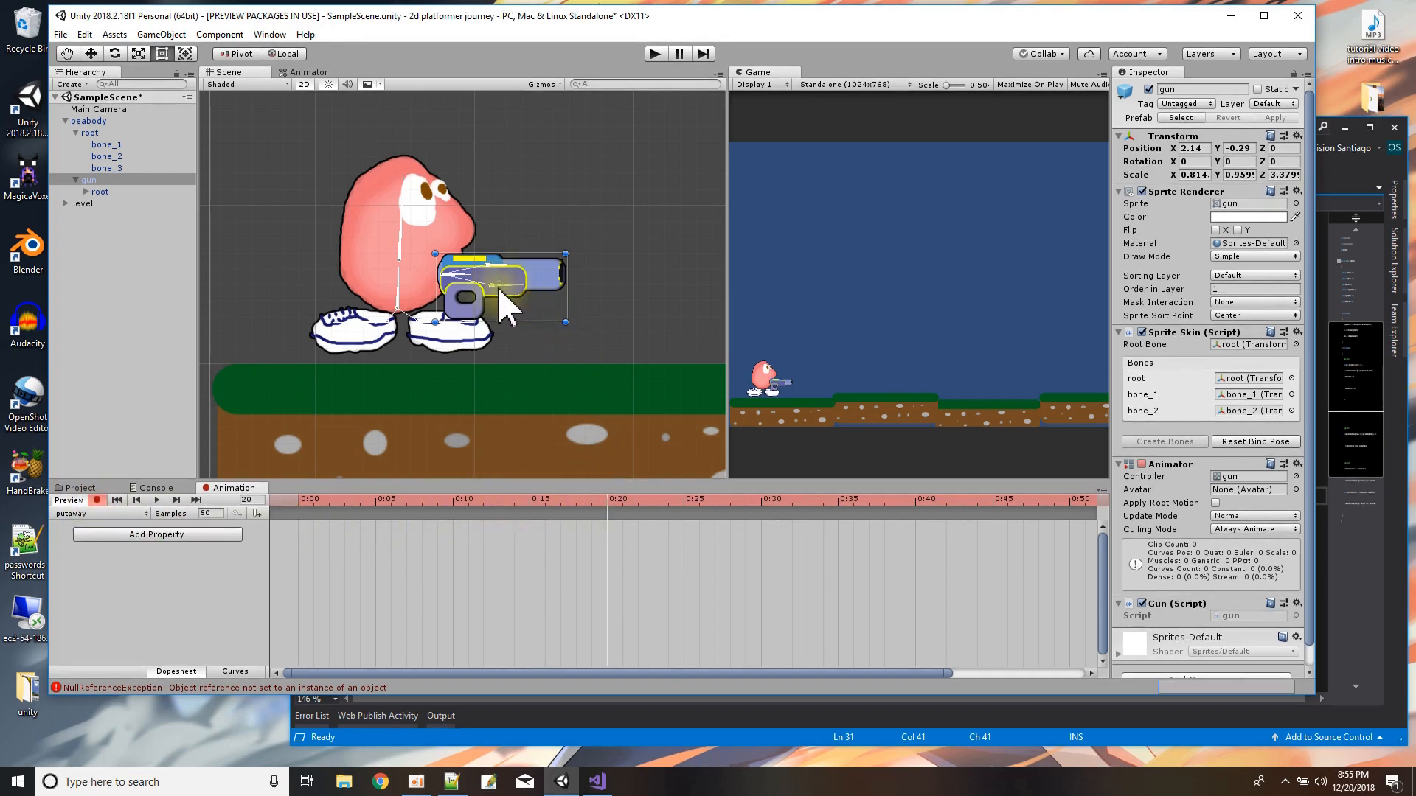
{"action": "left_click_drag", "start_coordinate": [540, 322], "coordinate": [390, 263]}
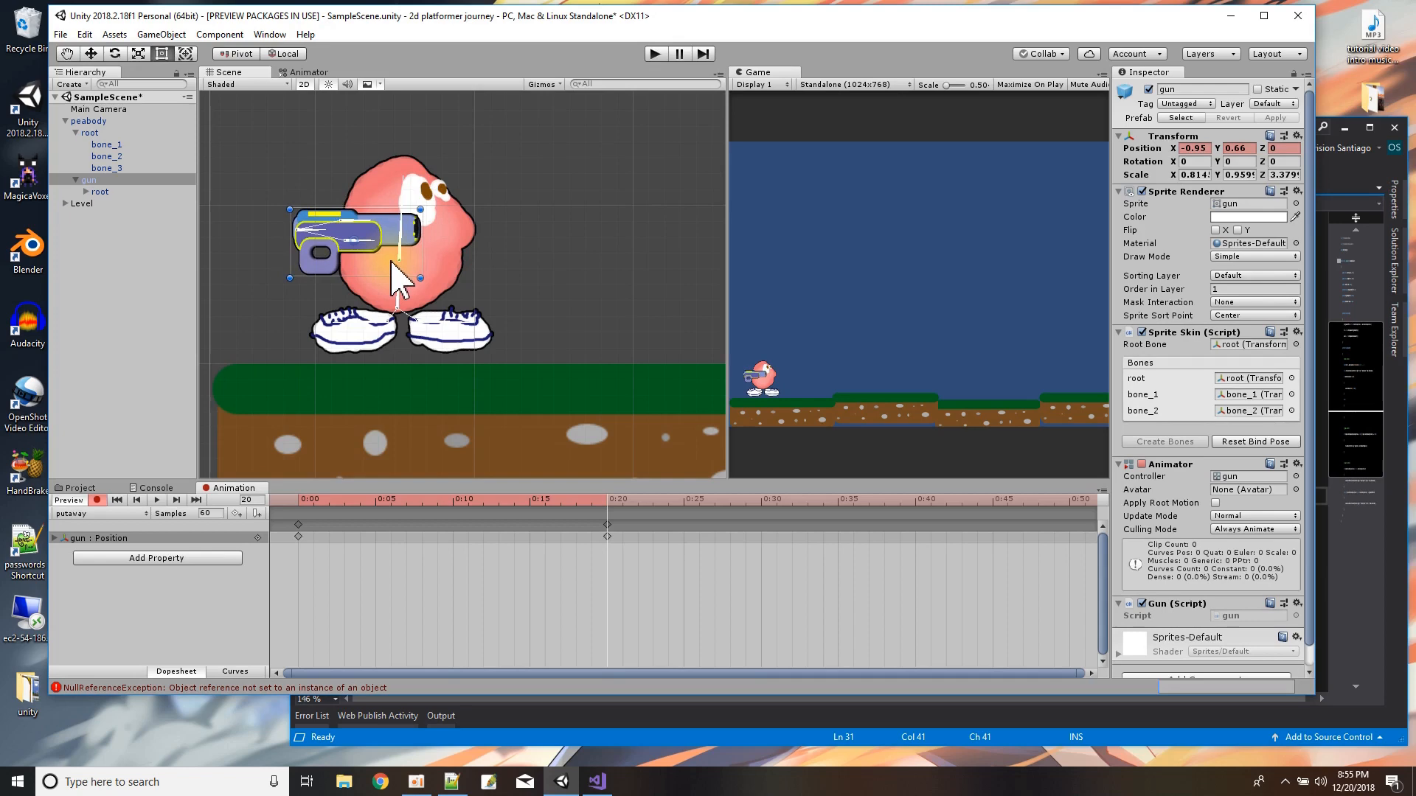
{"action": "left_click", "coordinate": [326, 231]}
{"action": "mouse_move", "coordinate": [325, 244]}
{"action": "left_mouse_down"}
{"action": "mouse_move", "coordinate": [298, 193]}
{"action": "mouse_move", "coordinate": [326, 220]}
{"action": "left_mouse_up"}
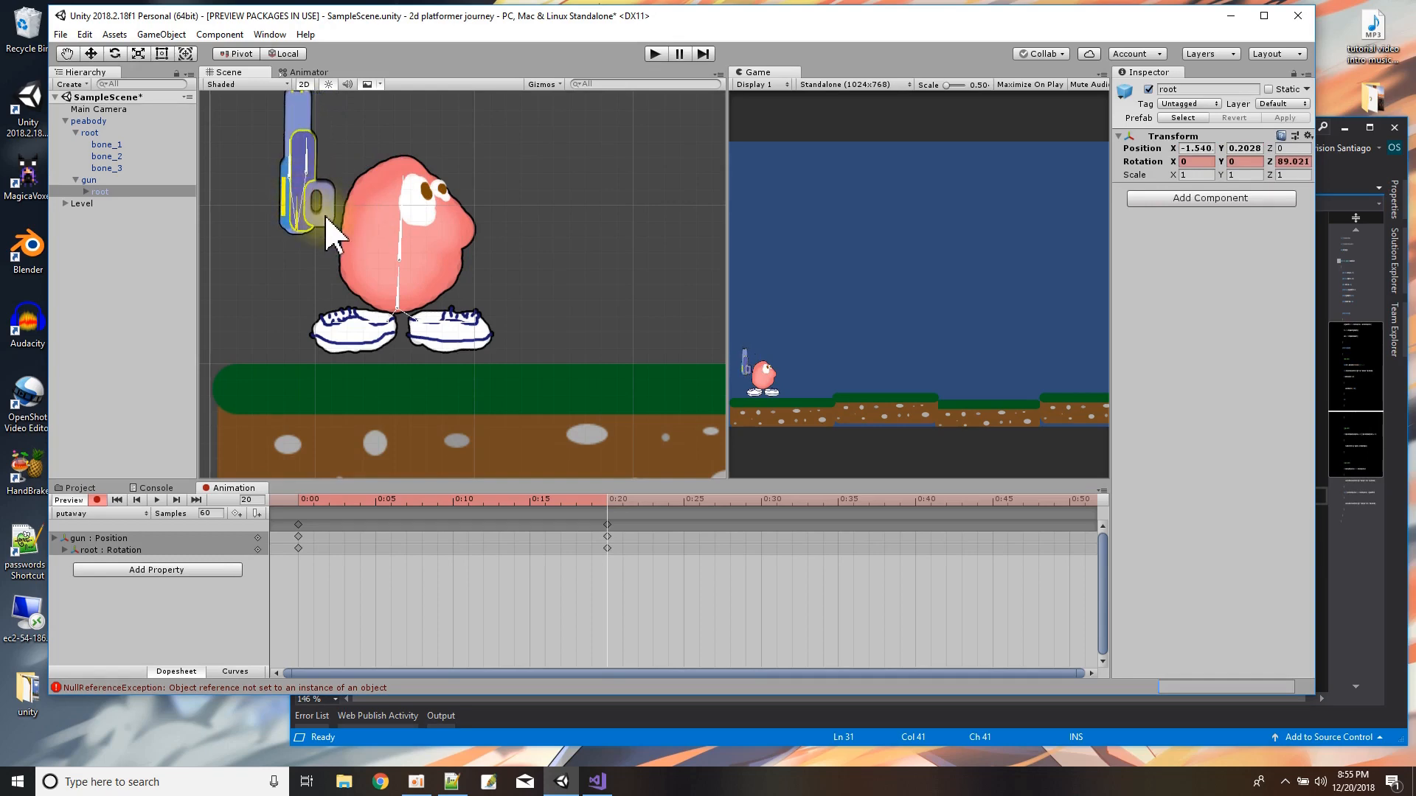
{"action": "left_click", "coordinate": [327, 219]}
{"action": "left_click_drag", "start_coordinate": [329, 186], "coordinate": [350, 209]}
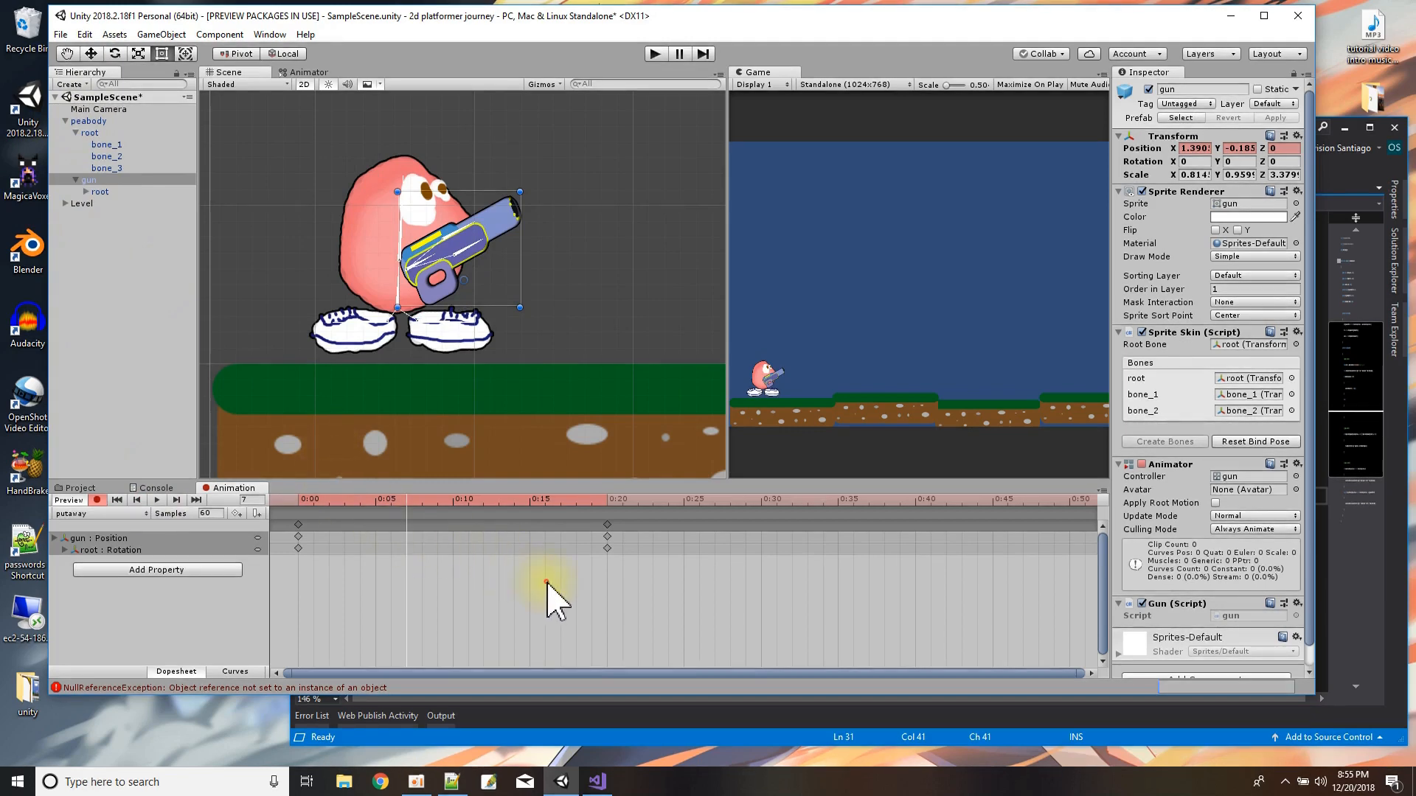
Copy all putaway keyframes and paste them at 0:00 into a new gun clip named takeout.
{"action": "left_click_drag", "start_coordinate": [641, 590], "coordinate": [279, 509]}
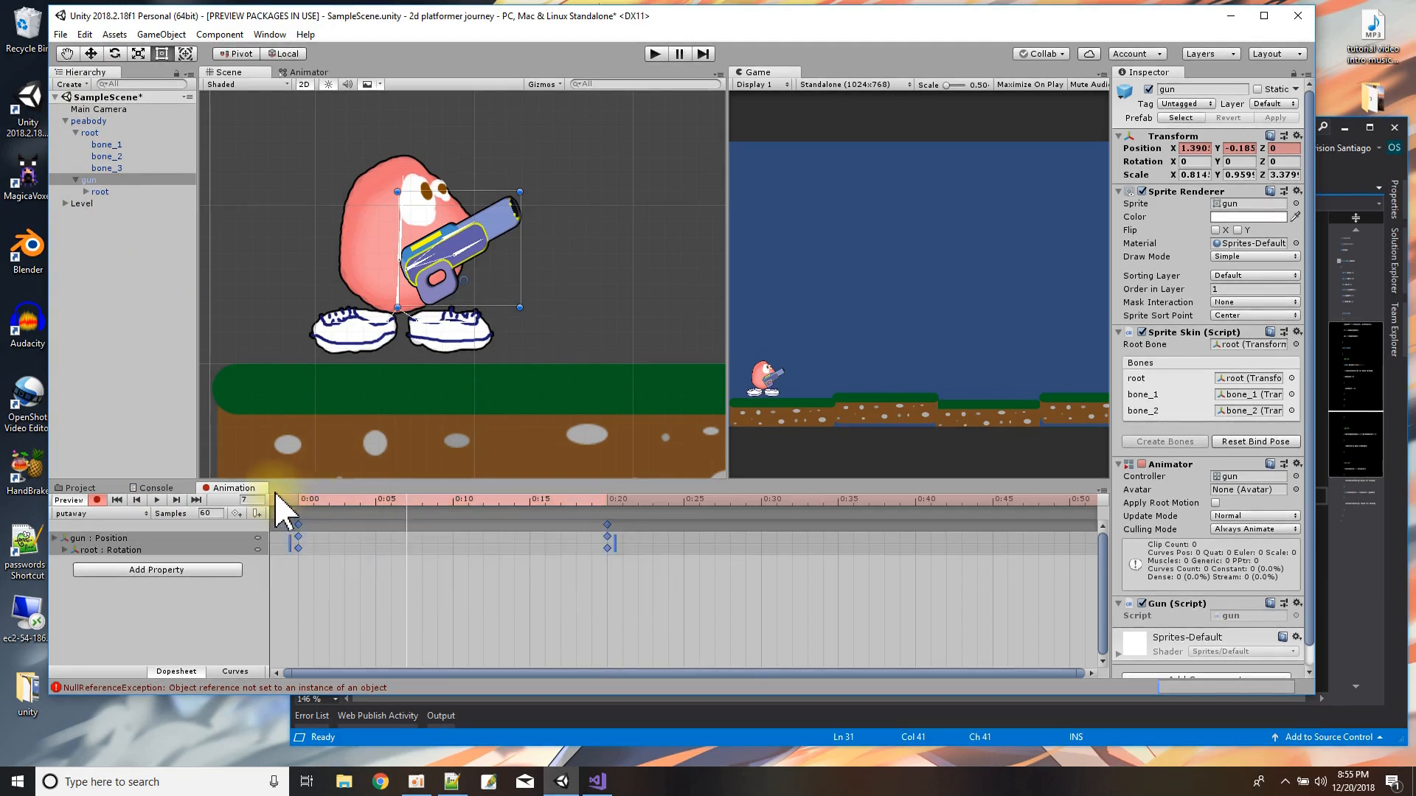
{"action": "left_click", "coordinate": [101, 513]}
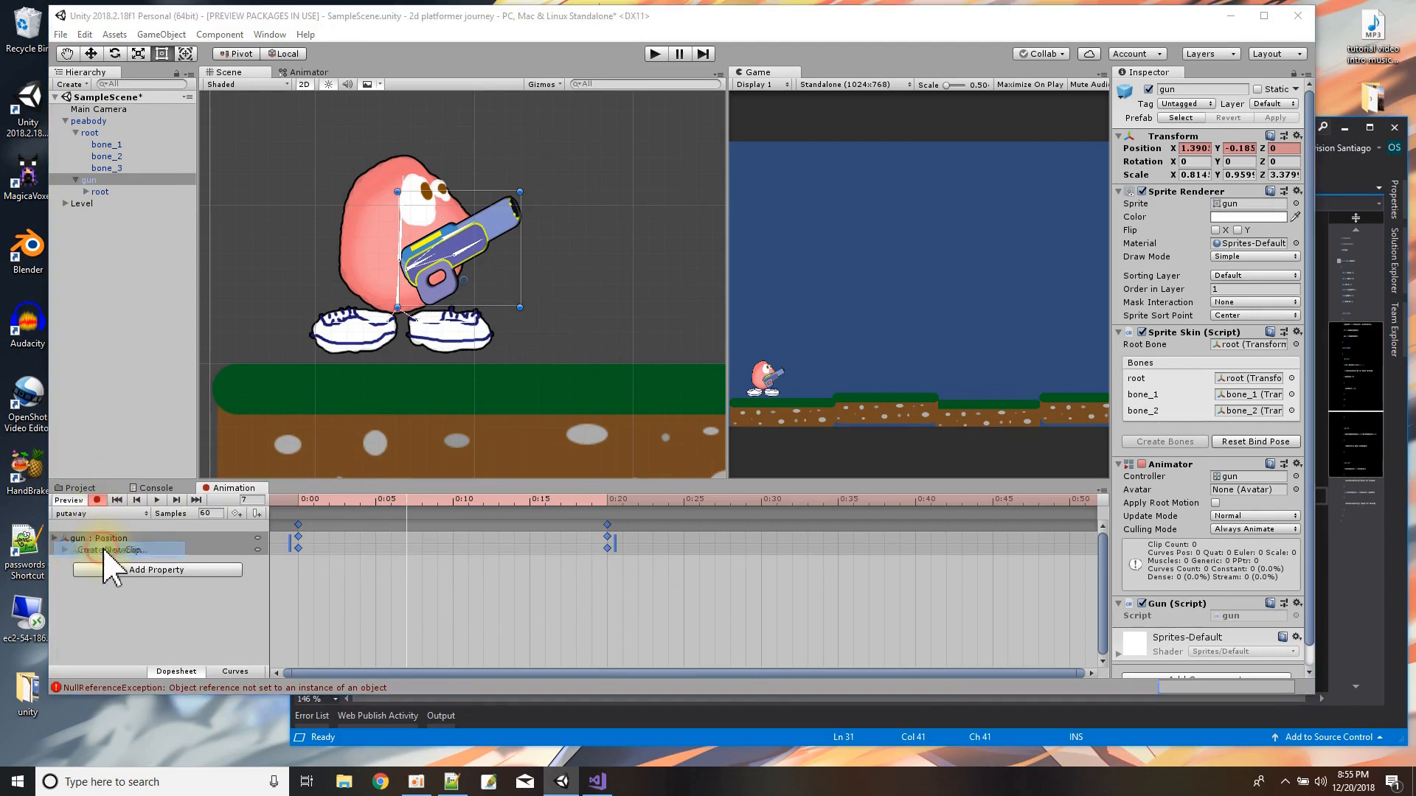
{"action": "left_click", "coordinate": [110, 550]}
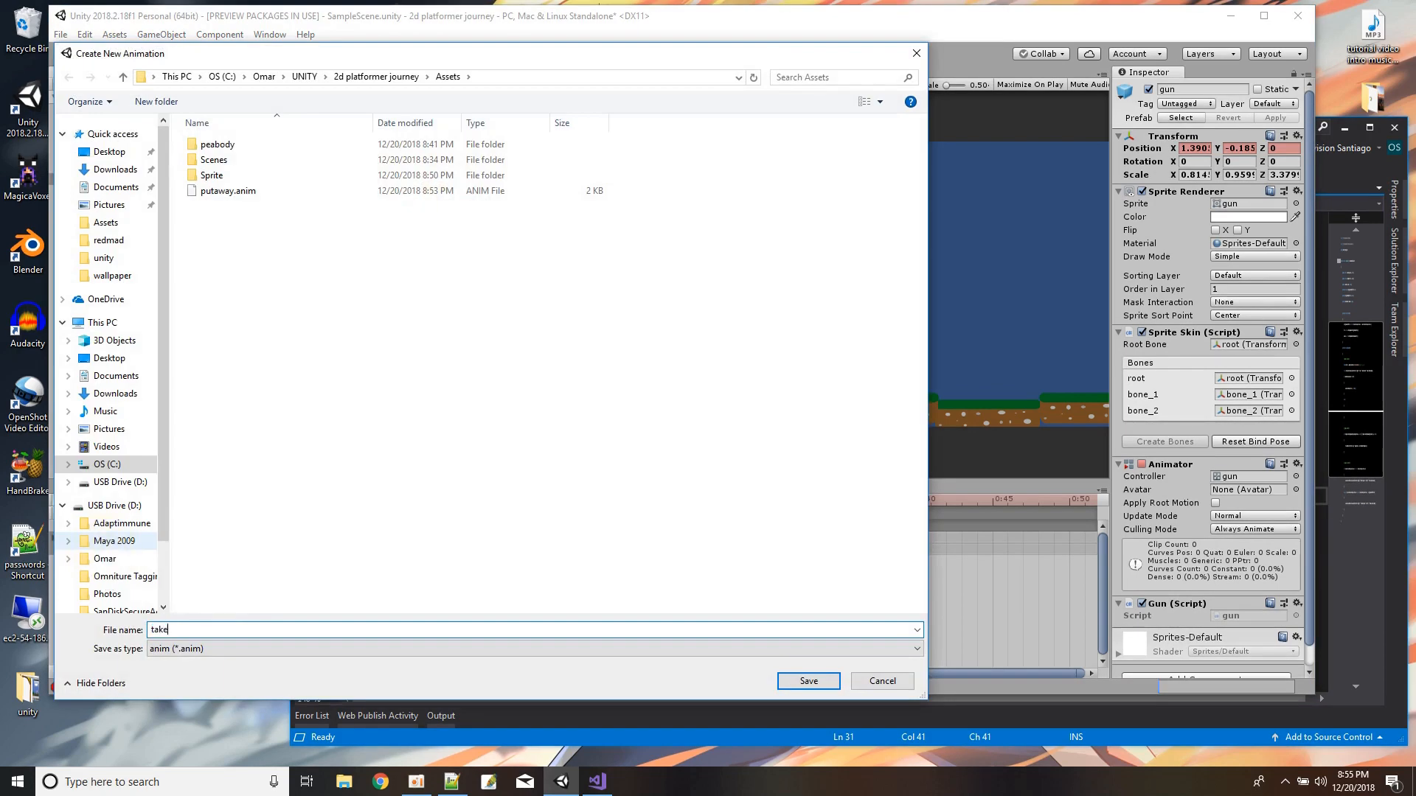
{"action": "key", "text": "Return"}
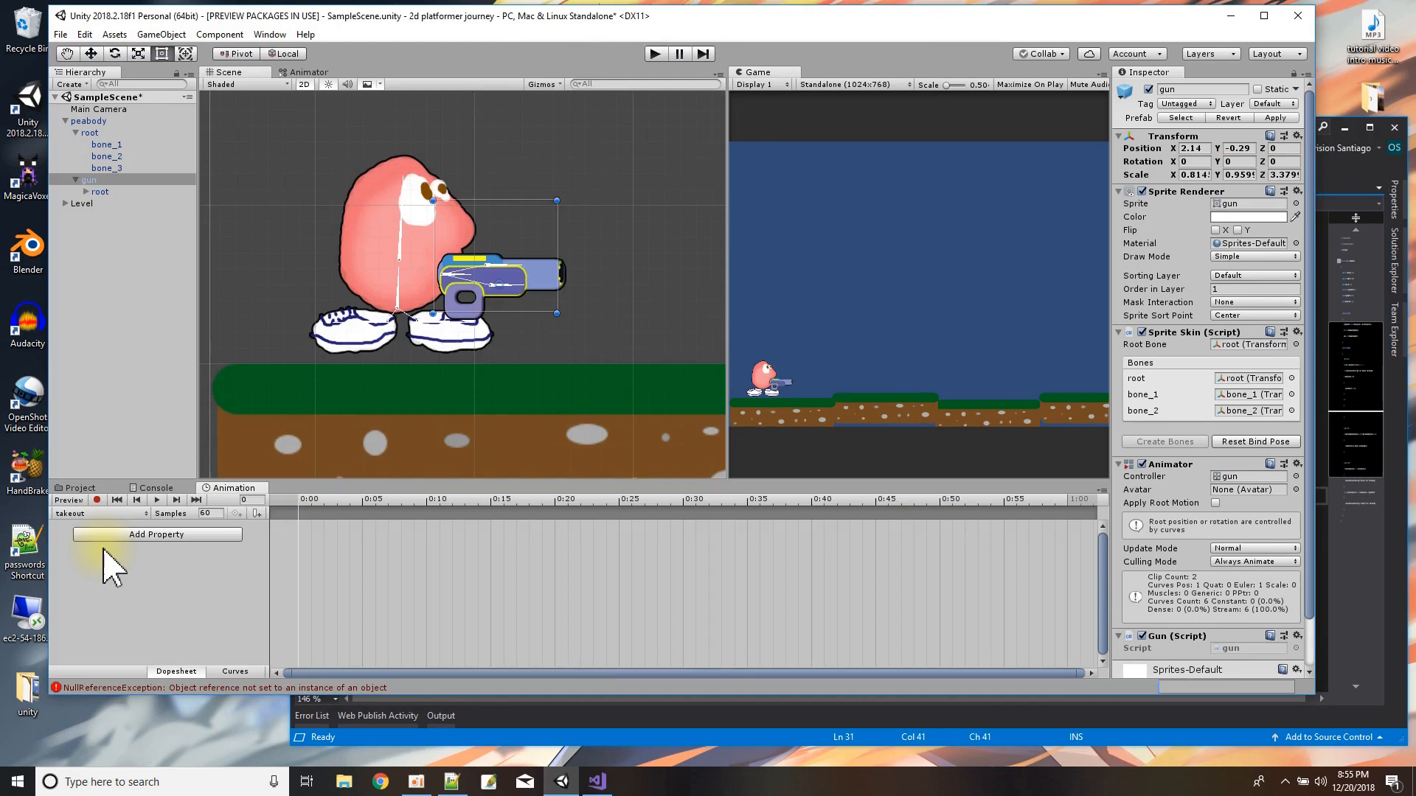
{"action": "left_click", "coordinate": [97, 500]}
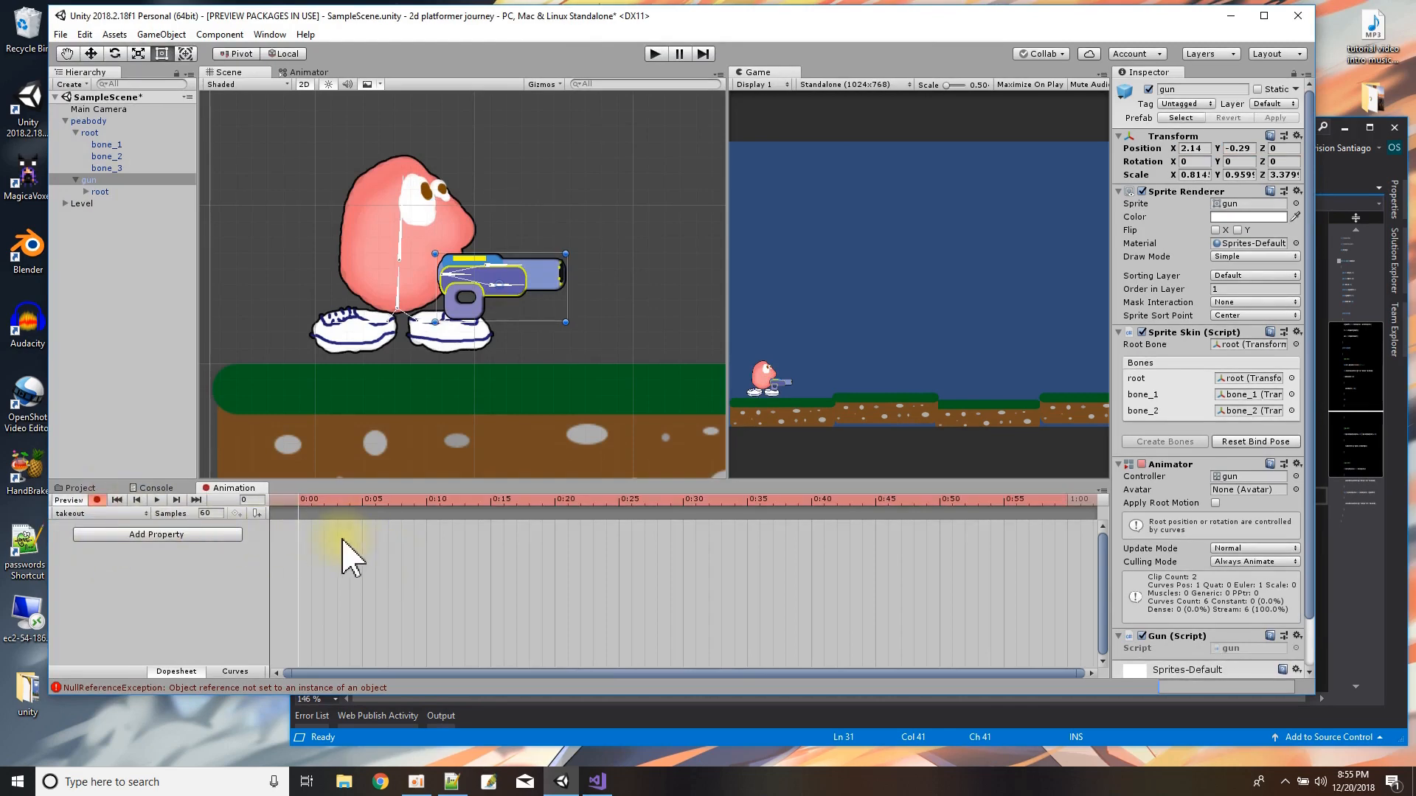
{"action": "key", "text": "ctrl+v"}
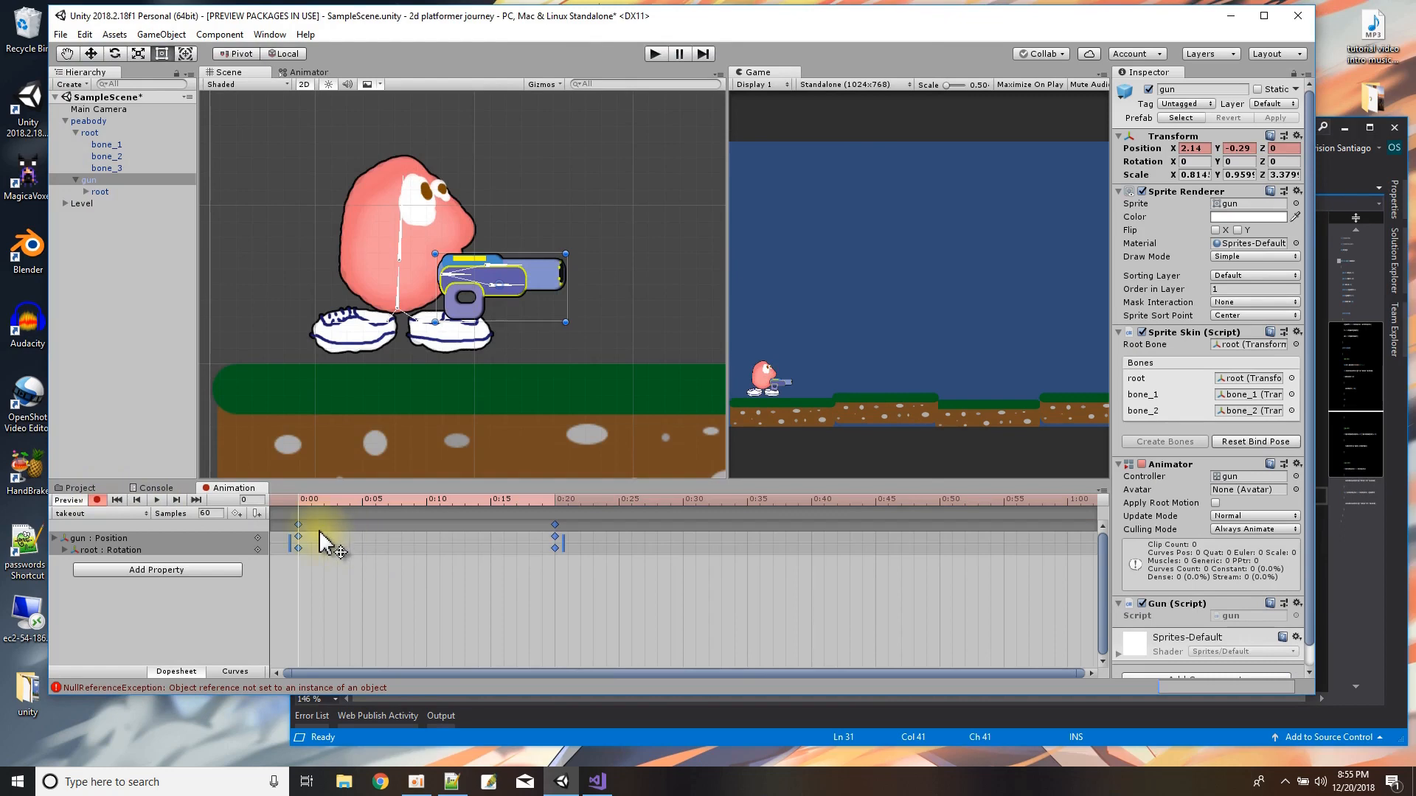
{"action": "left_click", "coordinate": [321, 550]}
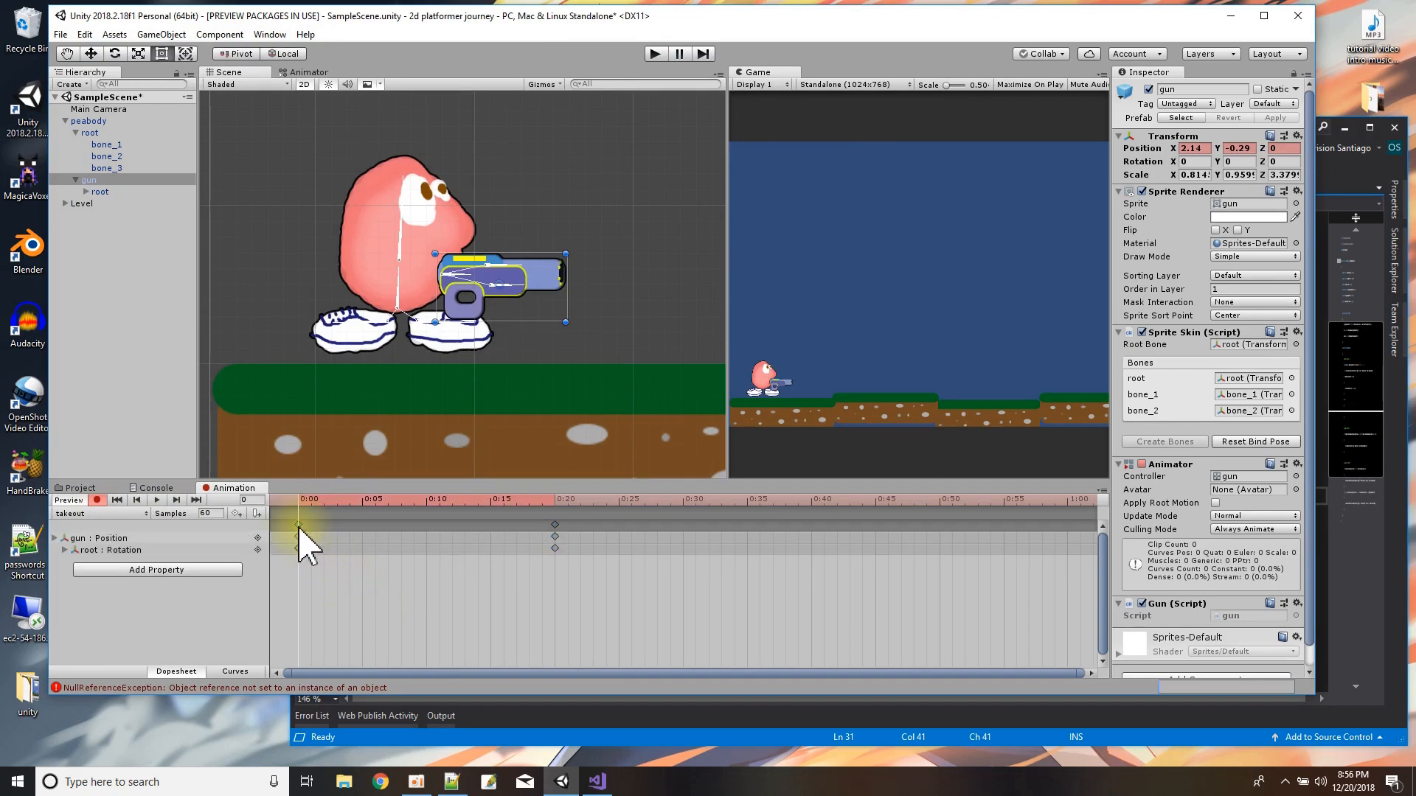
Reverse the takeout clip by swapping its keyframes, with the stowed pose at 0:00 and the front pose at 0:20.
{"action": "left_click", "coordinate": [299, 525]}
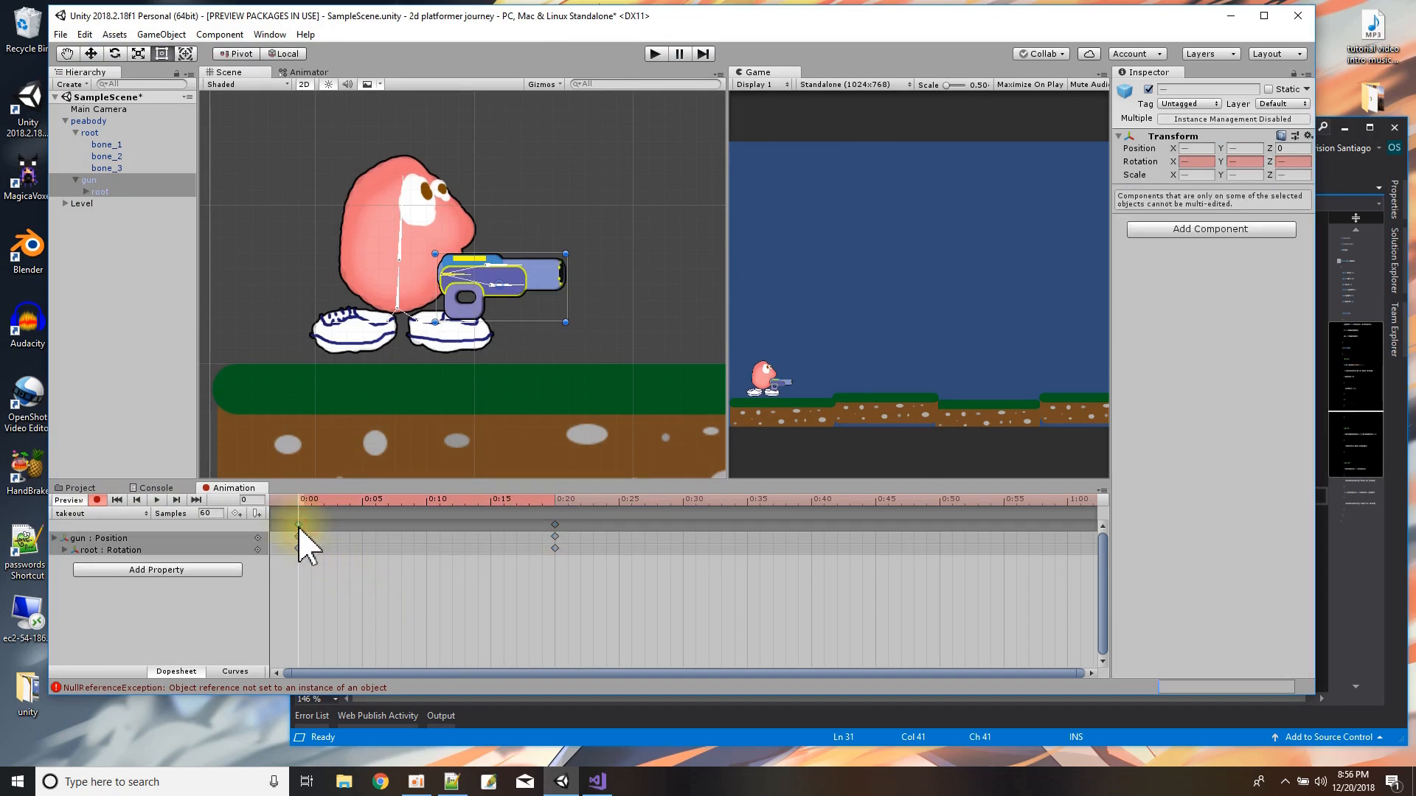
{"action": "left_click_drag", "start_coordinate": [299, 525], "coordinate": [481, 549]}
{"action": "left_click_drag", "start_coordinate": [558, 525], "coordinate": [320, 508]}
{"action": "left_click", "coordinate": [310, 499]}
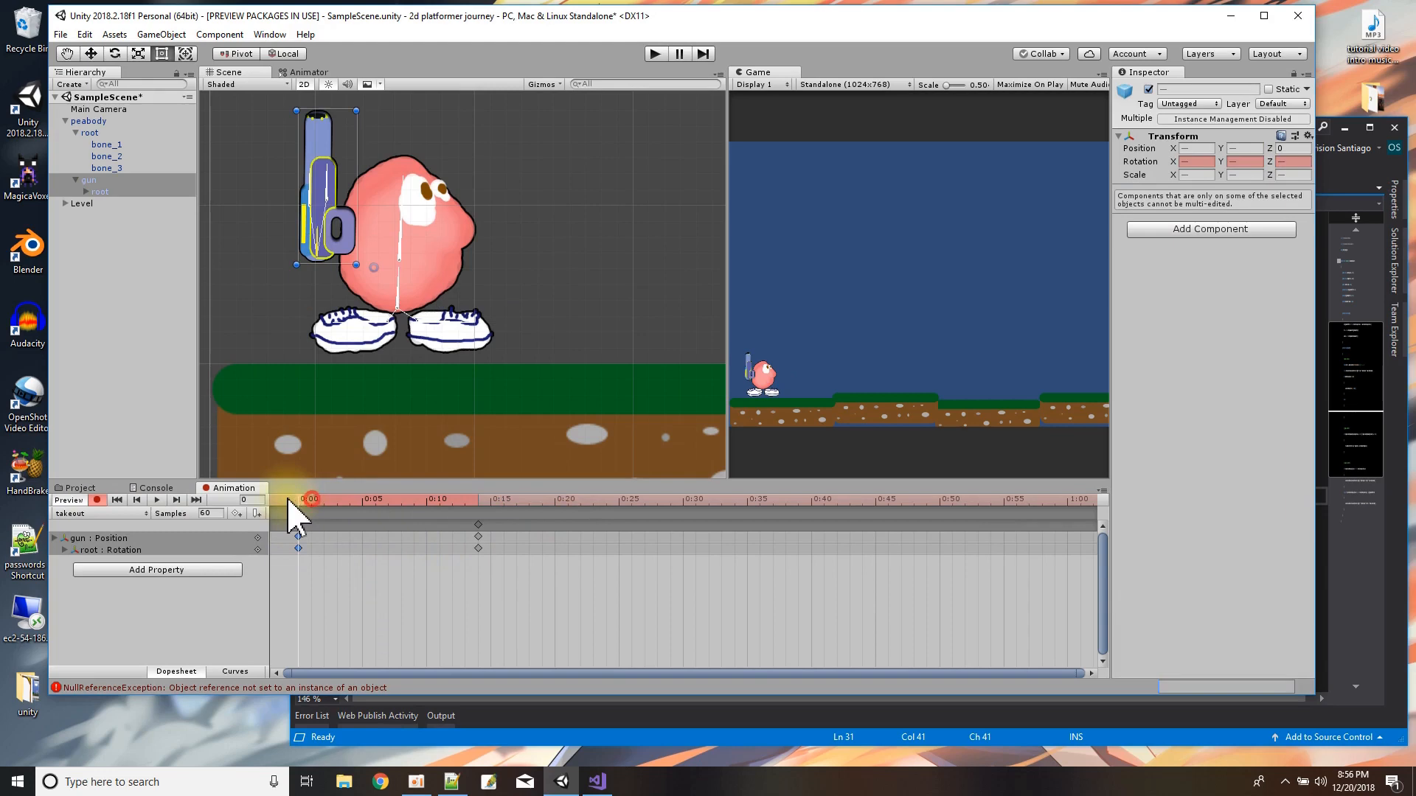
{"action": "left_click_drag", "start_coordinate": [289, 500], "coordinate": [377, 522]}
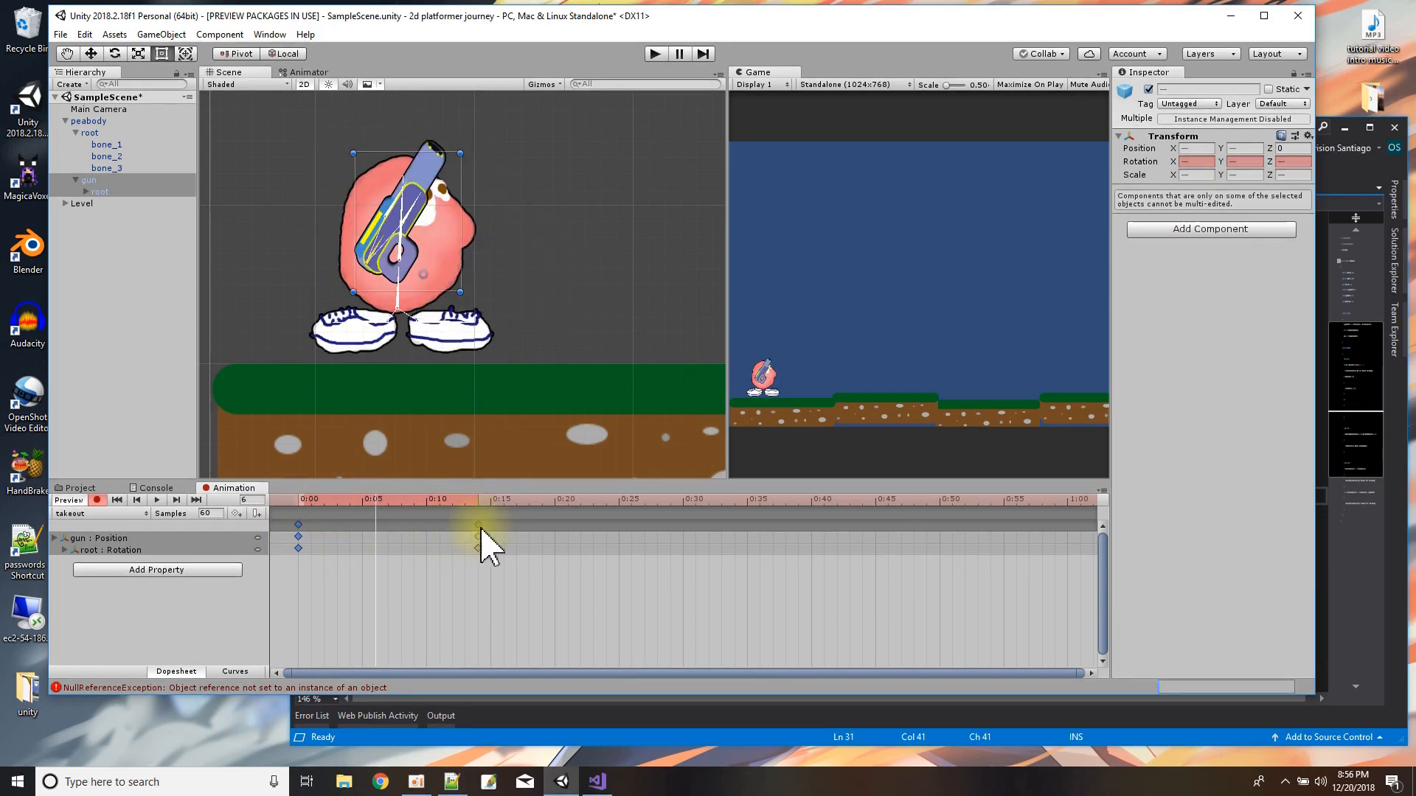
{"action": "left_click_drag", "start_coordinate": [481, 552], "coordinate": [558, 546]}
{"action": "left_click", "coordinate": [592, 580]}
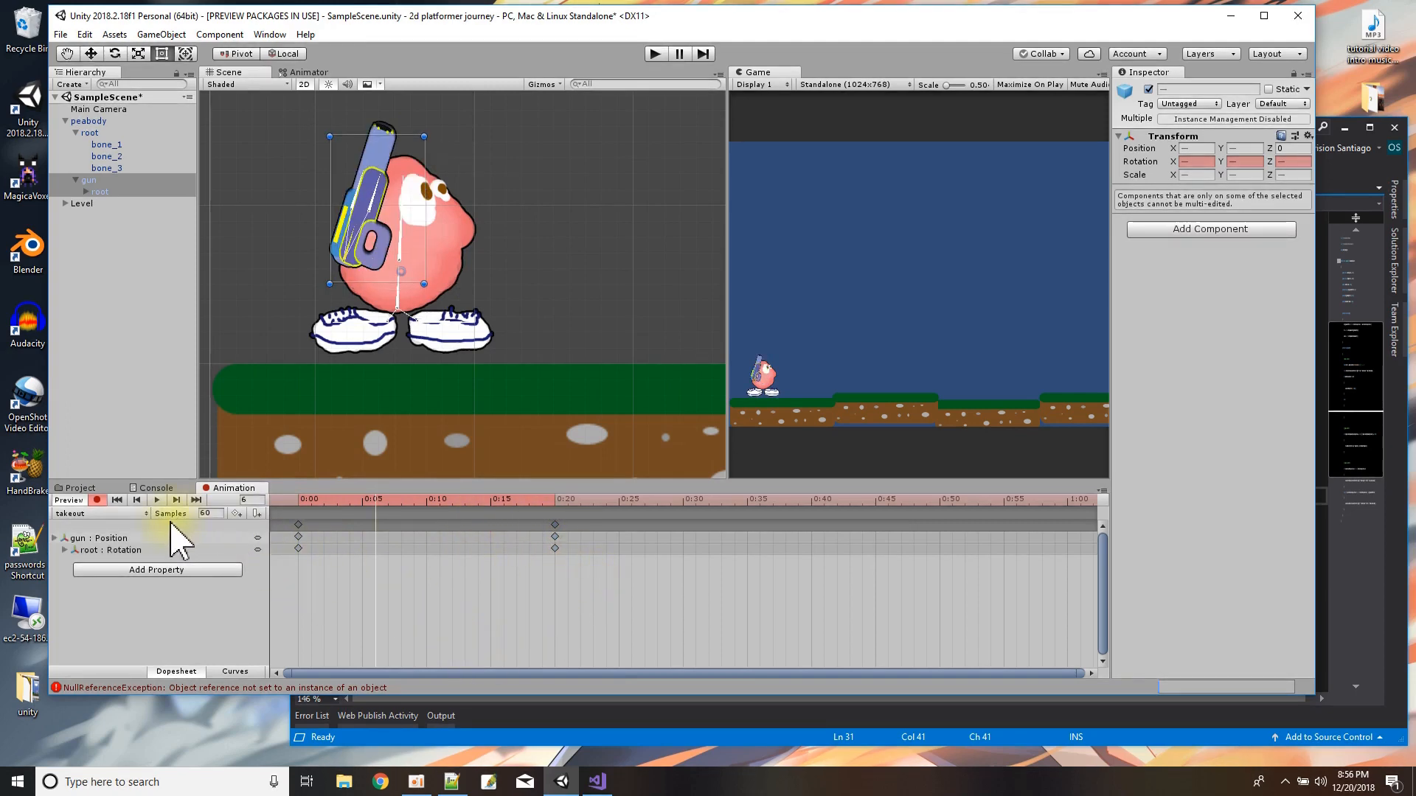
Play back the takeout clip and turn off keyframe recording.
{"action": "left_click", "coordinate": [157, 500]}
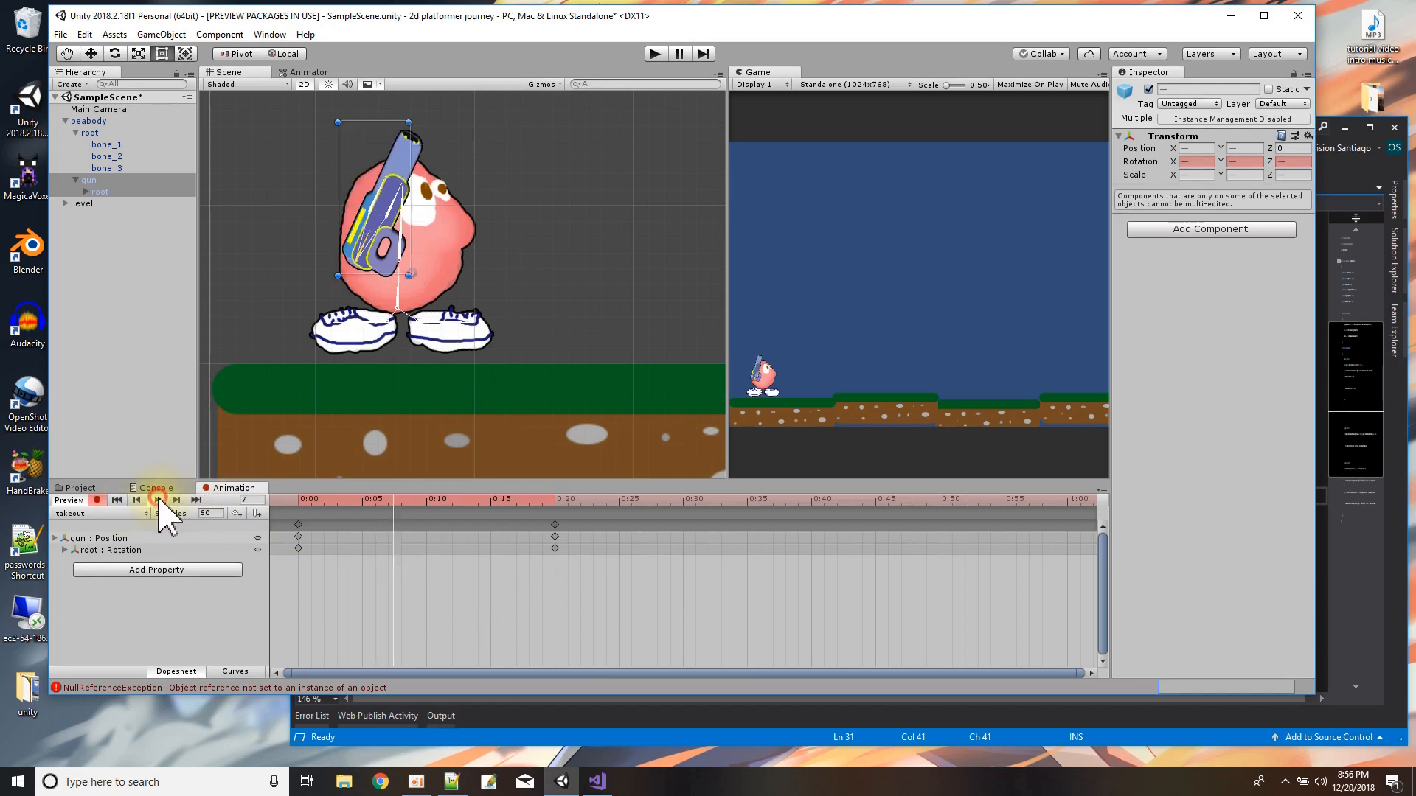
{"action": "left_click", "coordinate": [157, 500]}
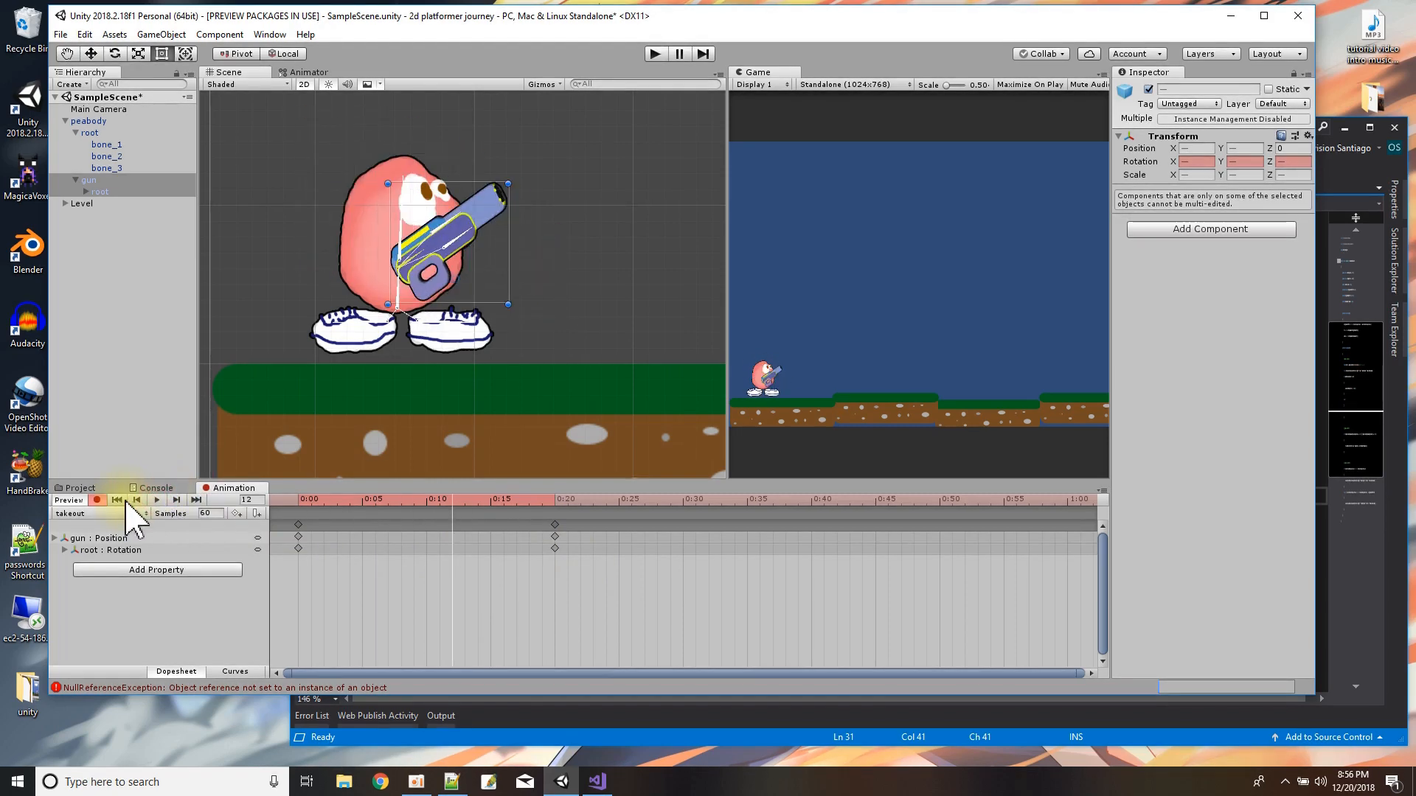
{"action": "left_click", "coordinate": [98, 501]}
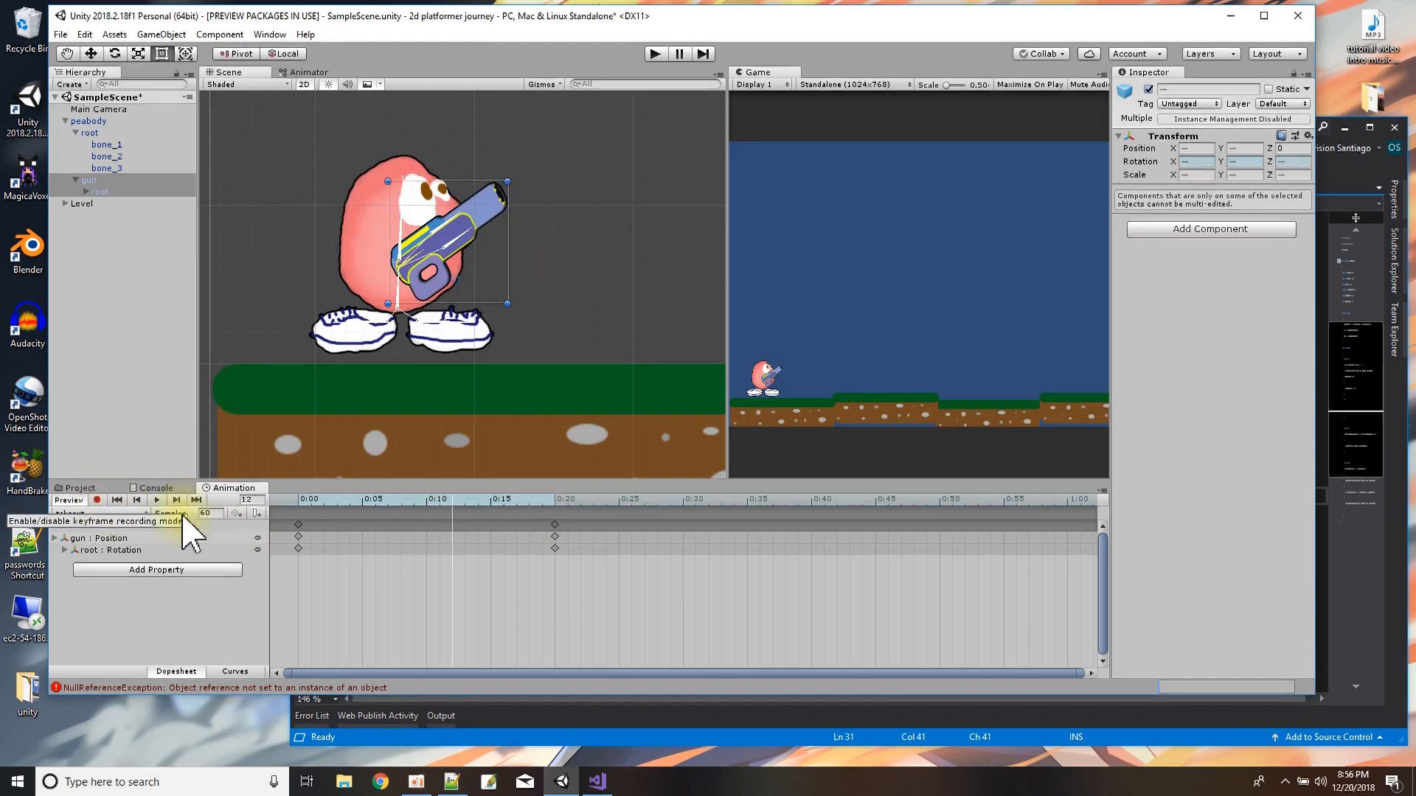
Open the gun's animator controller and examine its graph and parameters, comparing them with peabody's animator.
{"action": "left_click", "coordinate": [79, 488]}
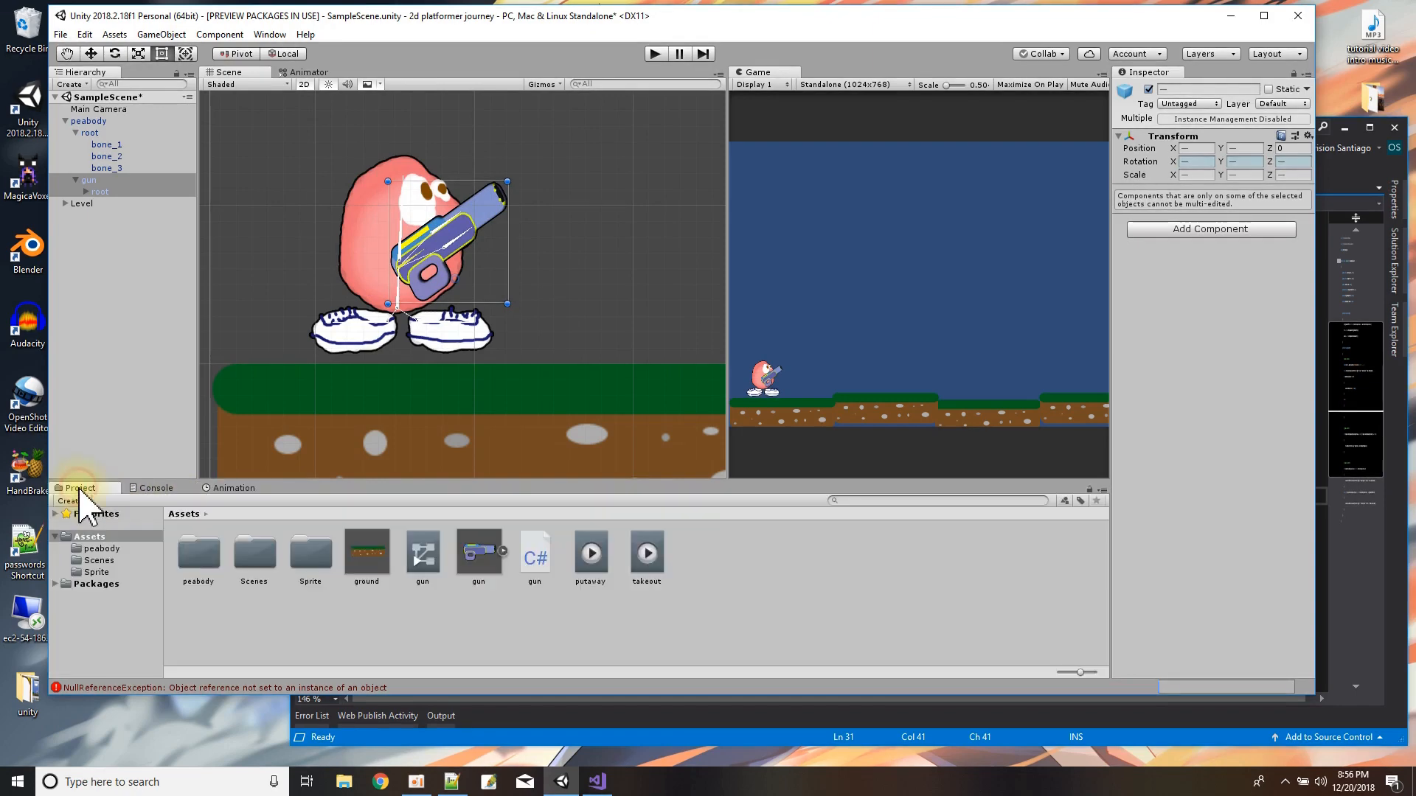
{"action": "left_click", "coordinate": [92, 181]}
{"action": "double_click", "coordinate": [422, 560]}
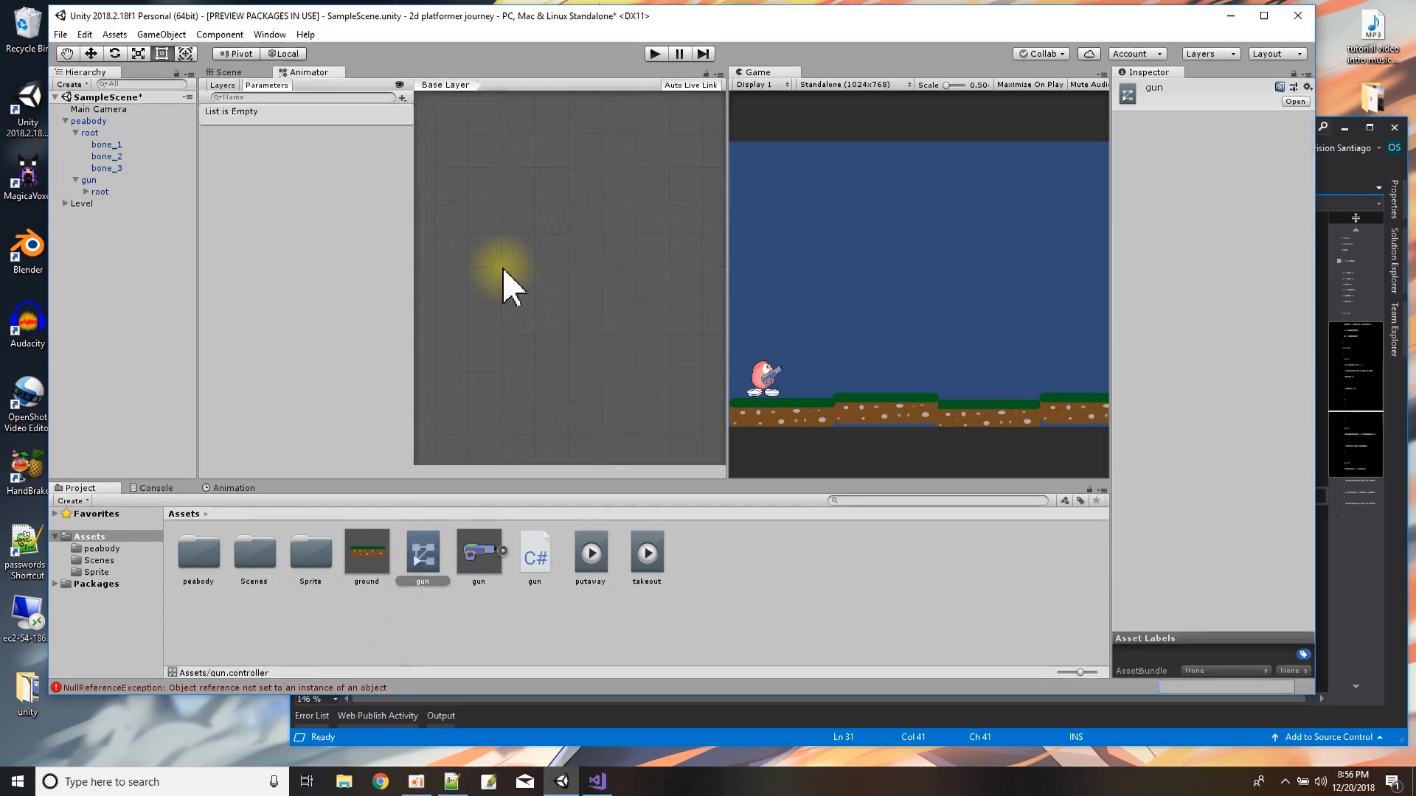
{"action": "left_click", "coordinate": [85, 179]}
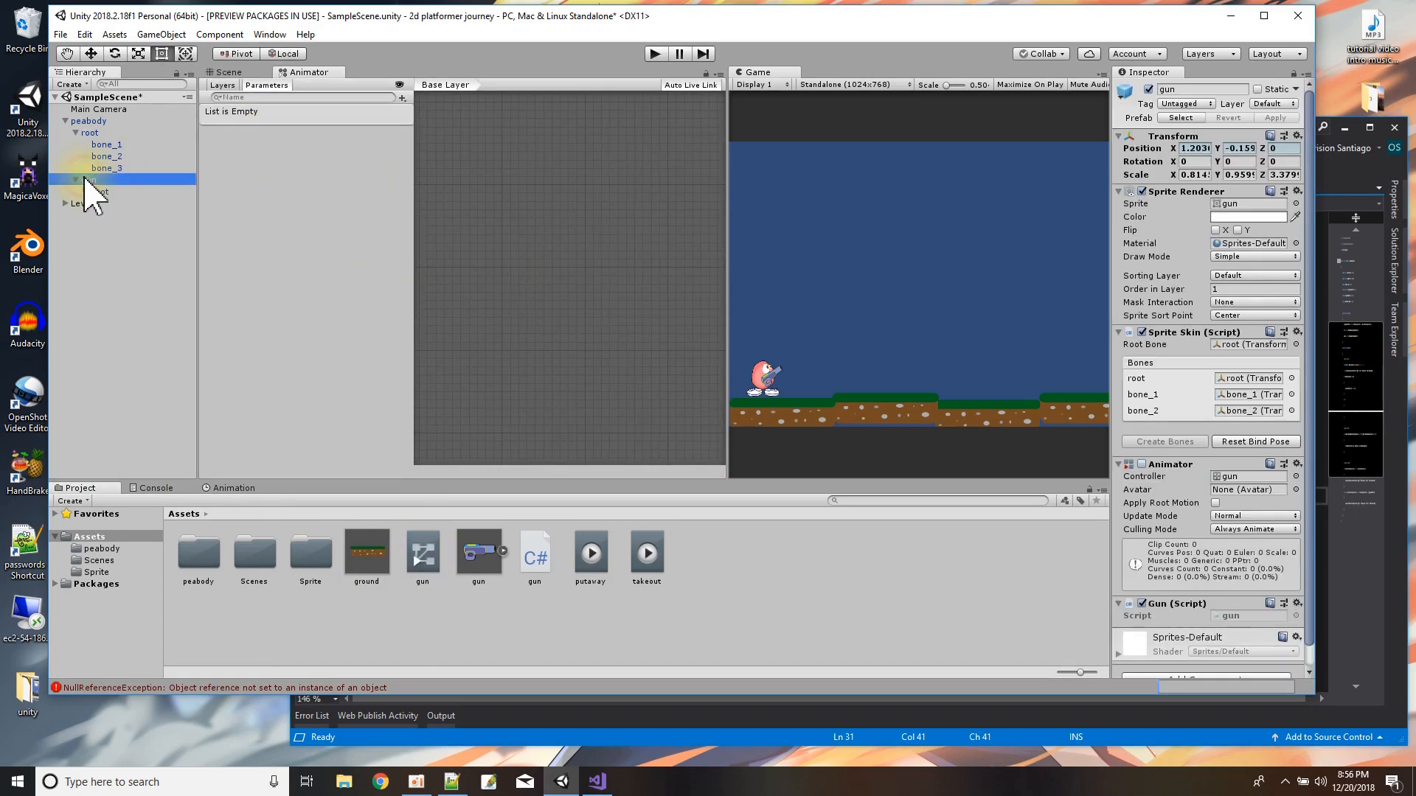
{"action": "left_click", "coordinate": [420, 557]}
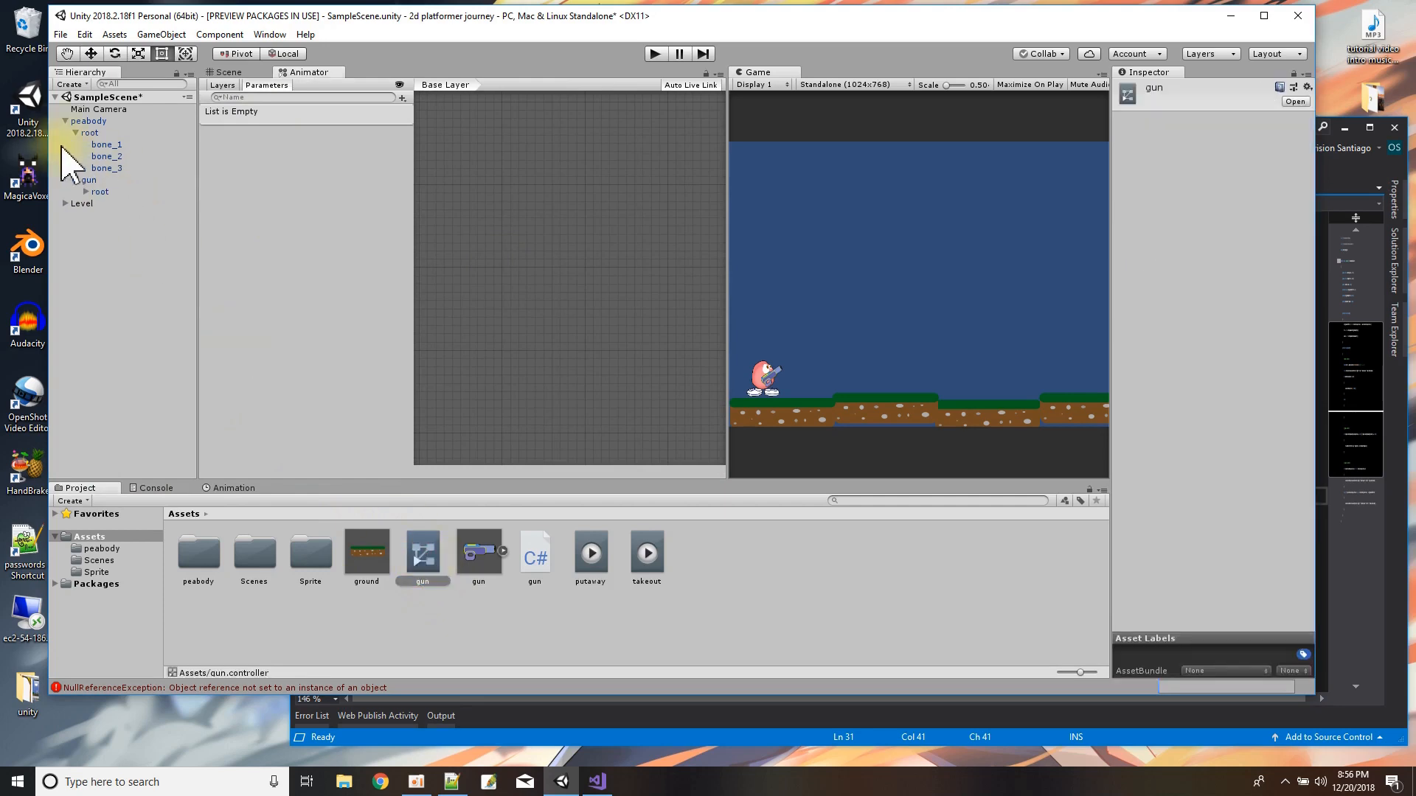
{"action": "left_click", "coordinate": [85, 180]}
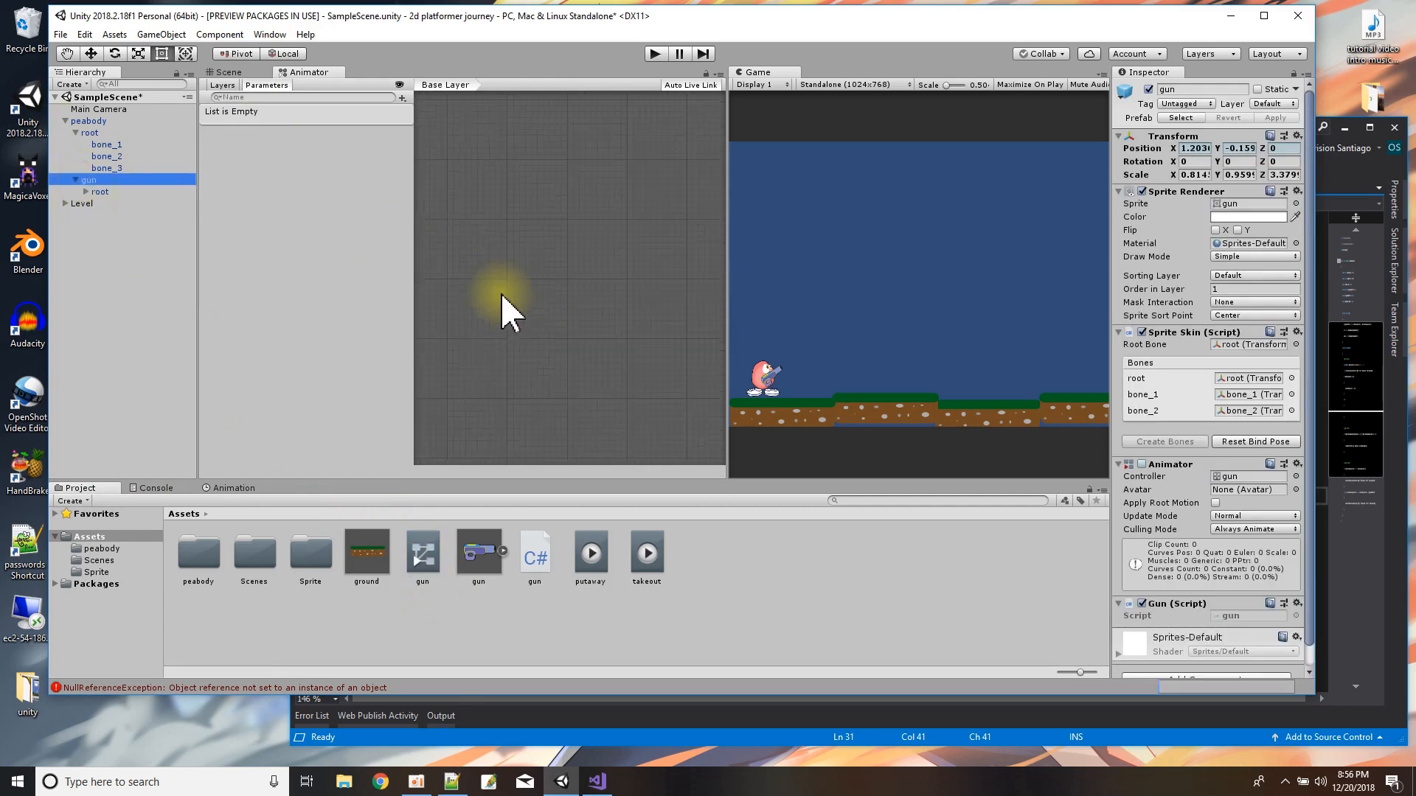
{"action": "left_click_drag", "start_coordinate": [415, 313], "coordinate": [310, 315]}
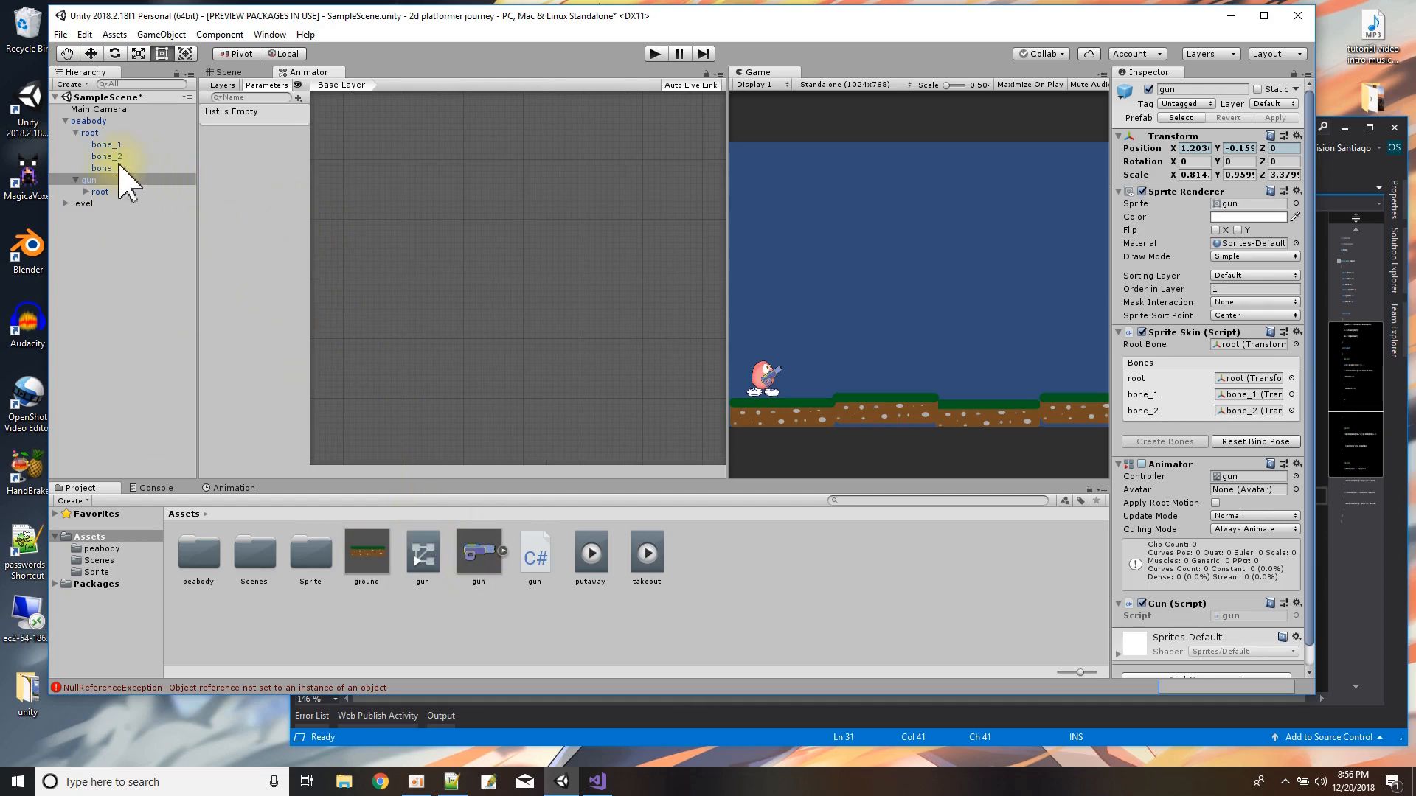
{"action": "left_click", "coordinate": [92, 134]}
{"action": "left_click", "coordinate": [87, 121]}
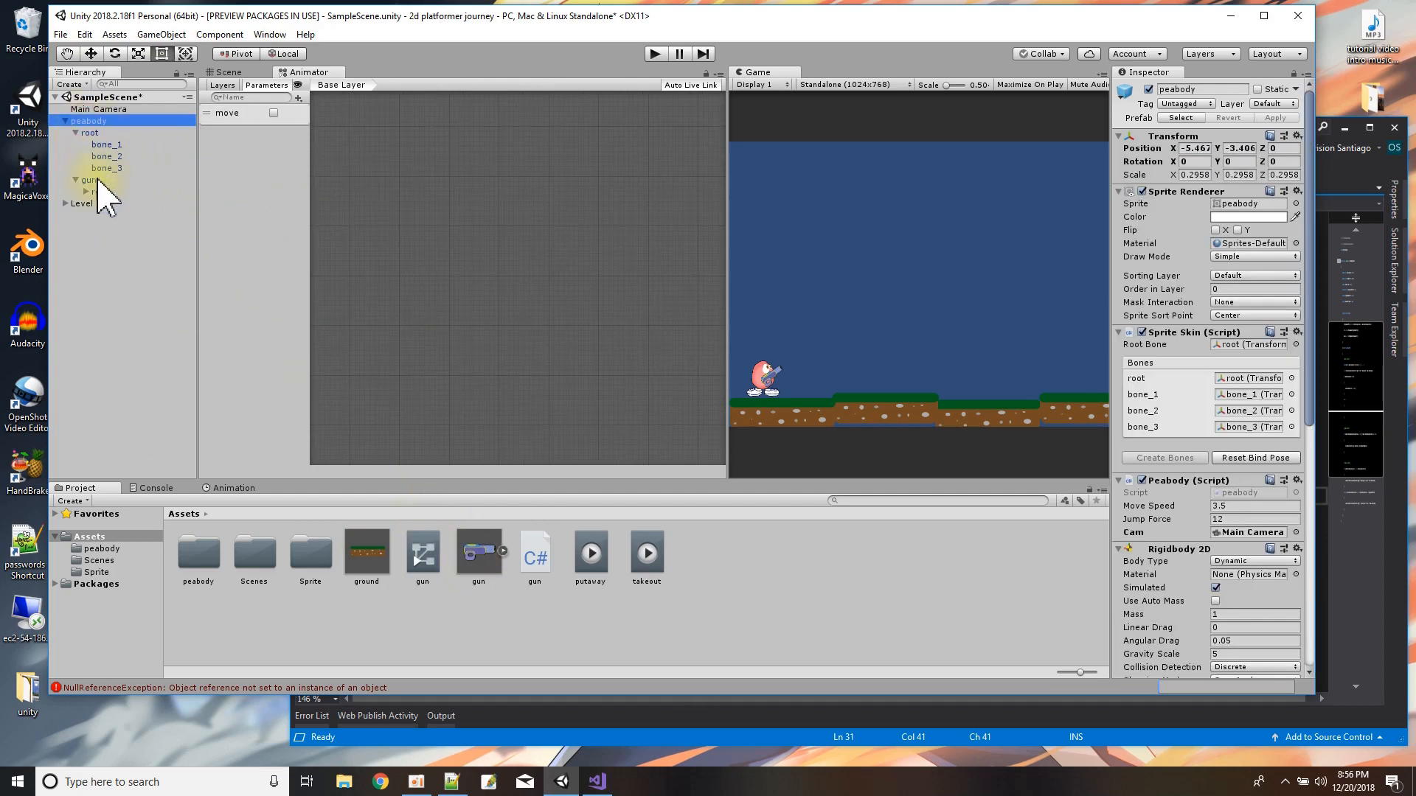
Check the gun and peabody objects, and save the scene.
{"action": "left_click", "coordinate": [90, 180]}
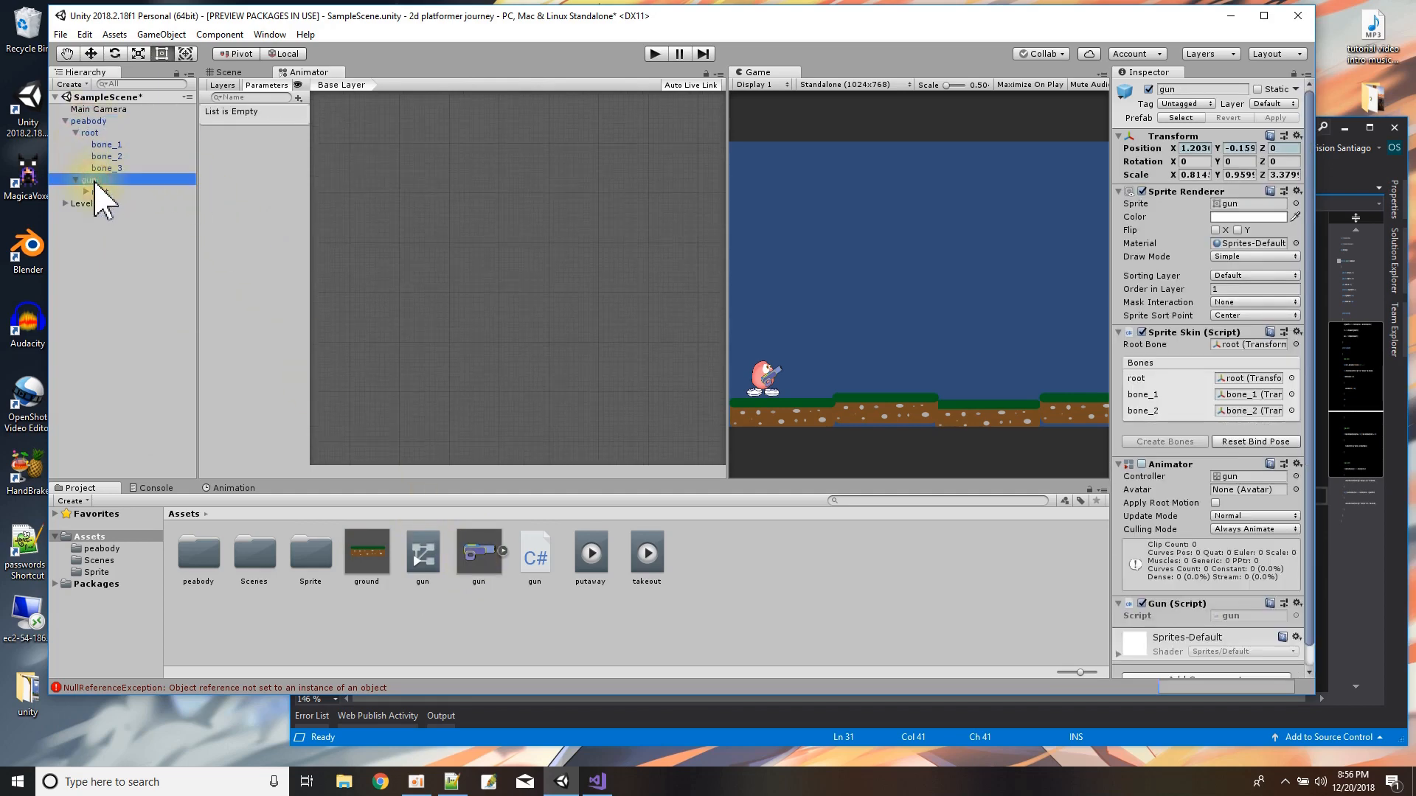
{"action": "left_click", "coordinate": [95, 121]}
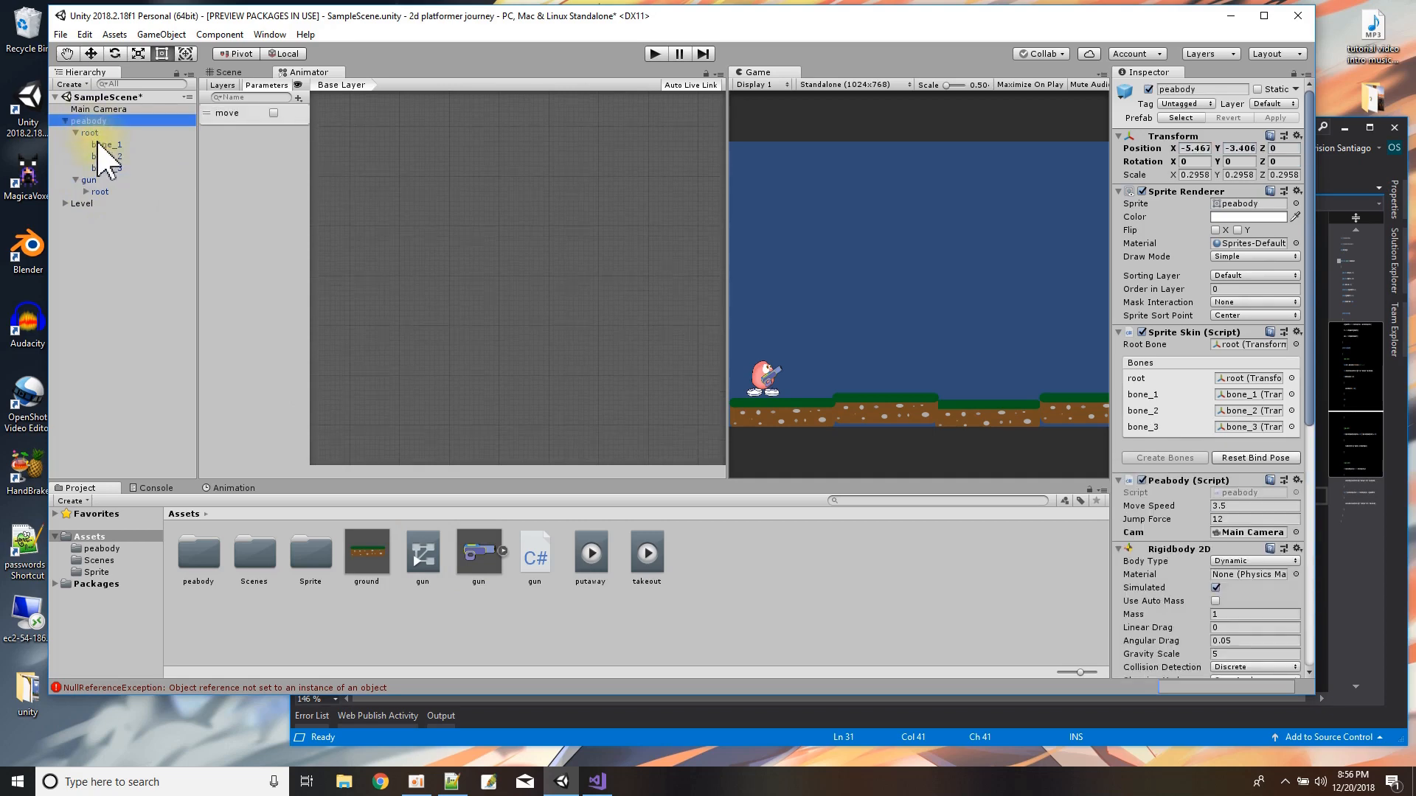
{"action": "left_click", "coordinate": [100, 98]}
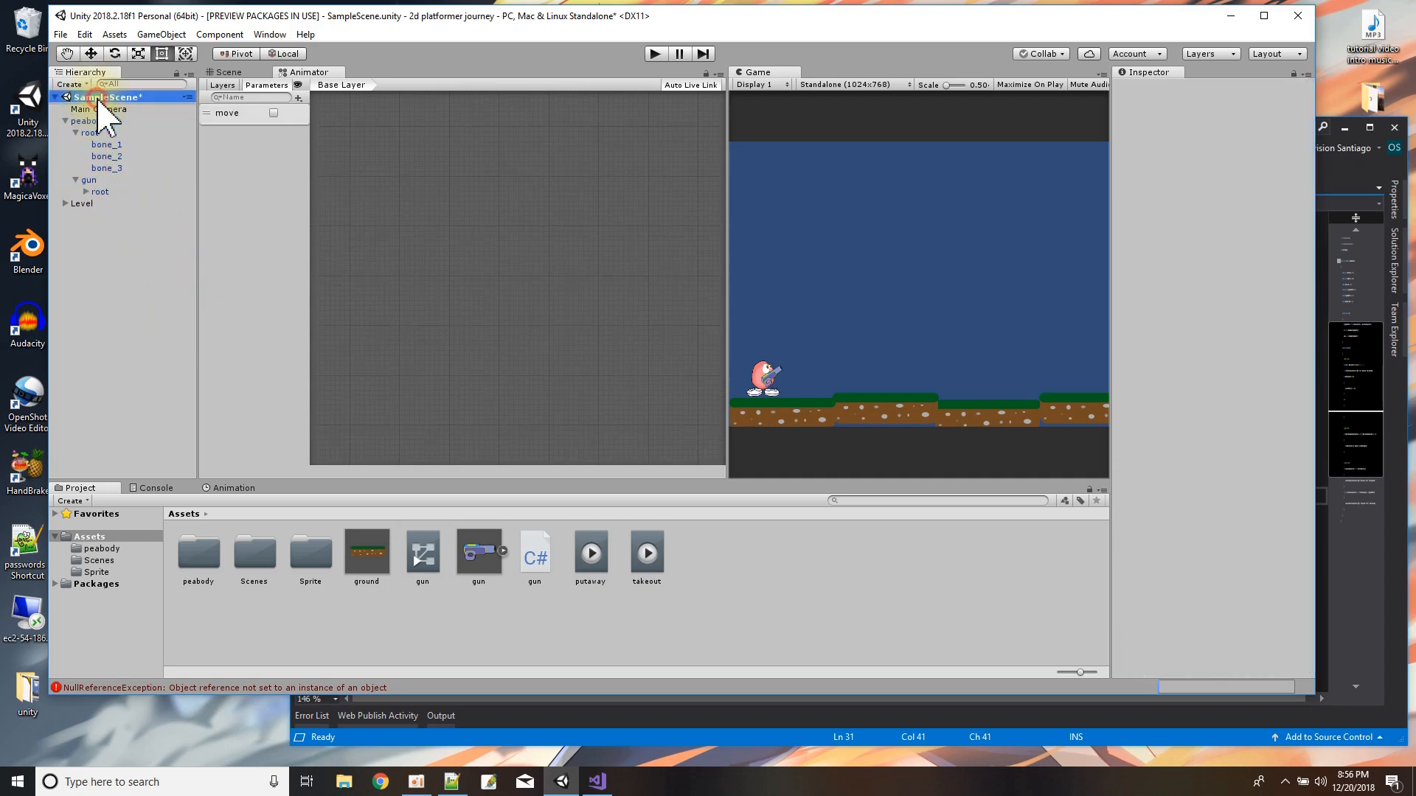
{"action": "left_click", "coordinate": [60, 35]}
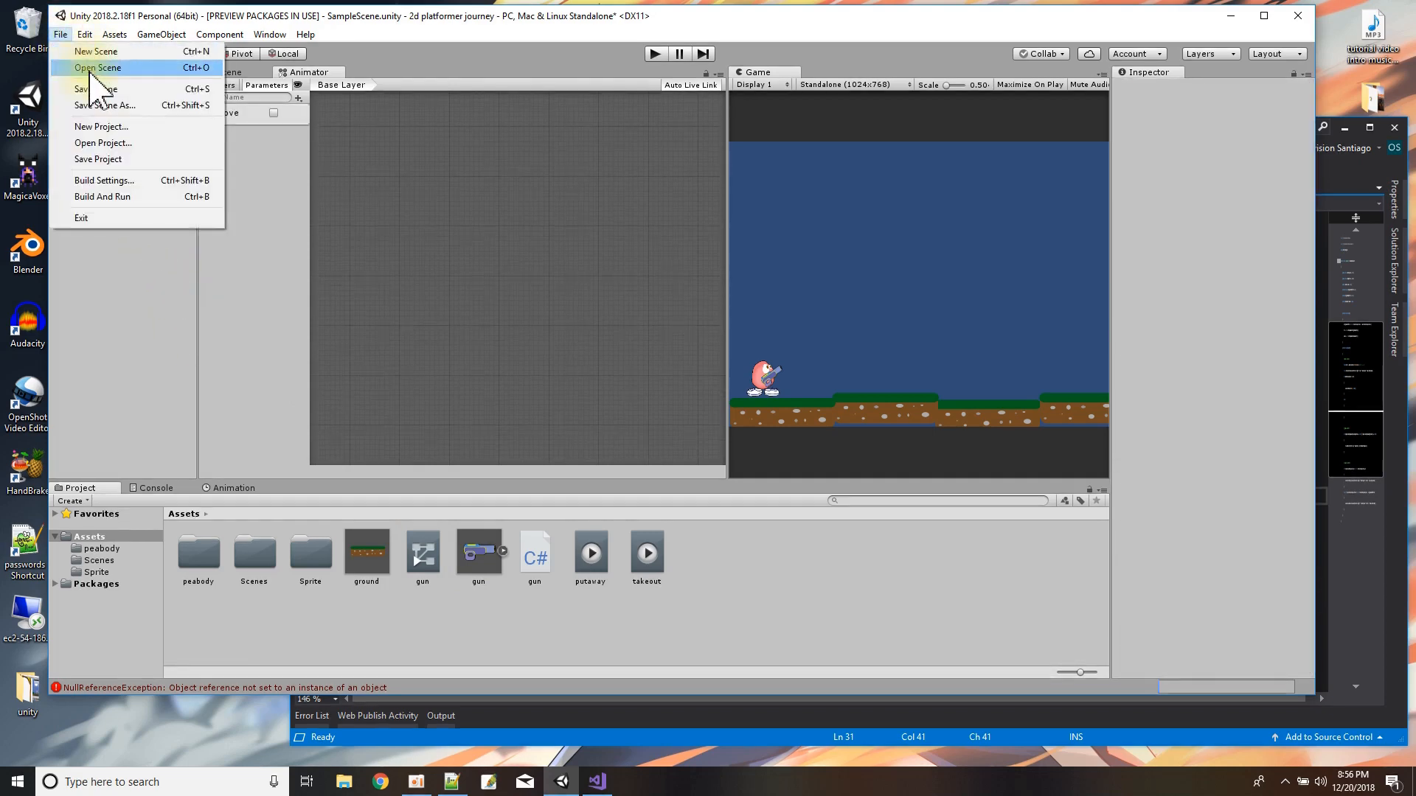
{"action": "left_click", "coordinate": [98, 89]}
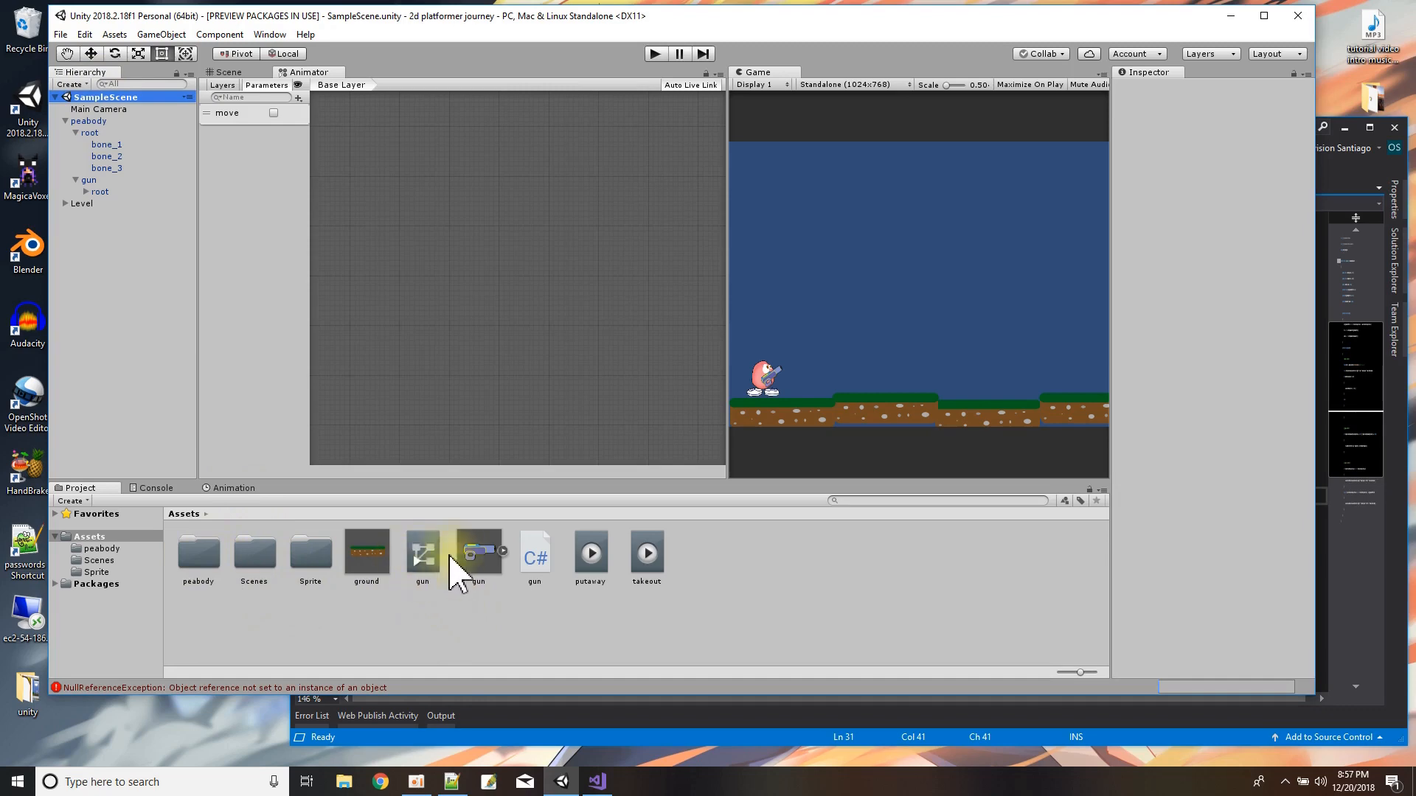
Create a new folder named gun in the project's Assets folder.
{"action": "right_click", "coordinate": [743, 568]}
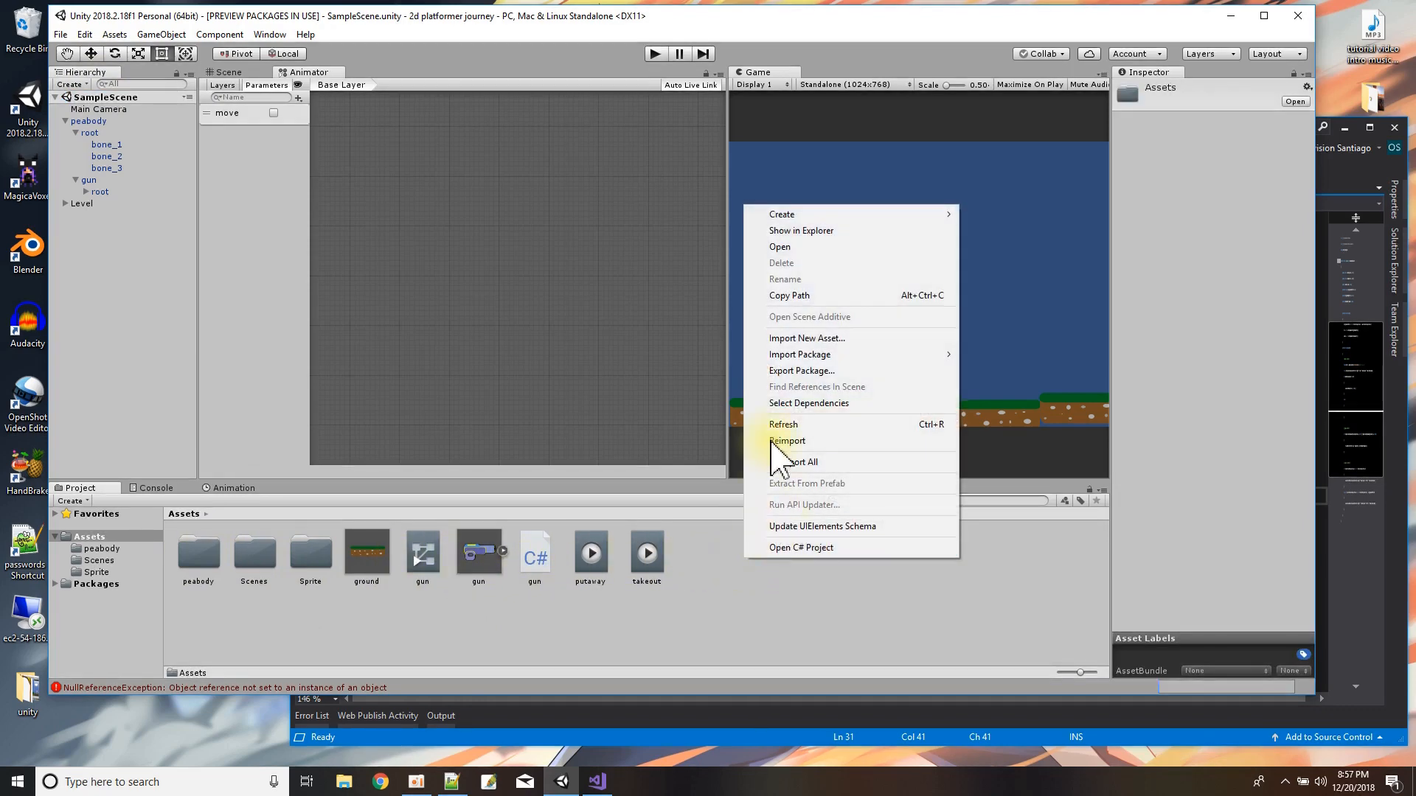
{"action": "mouse_move", "coordinate": [796, 214]}
{"action": "left_click", "coordinate": [1013, 214]}
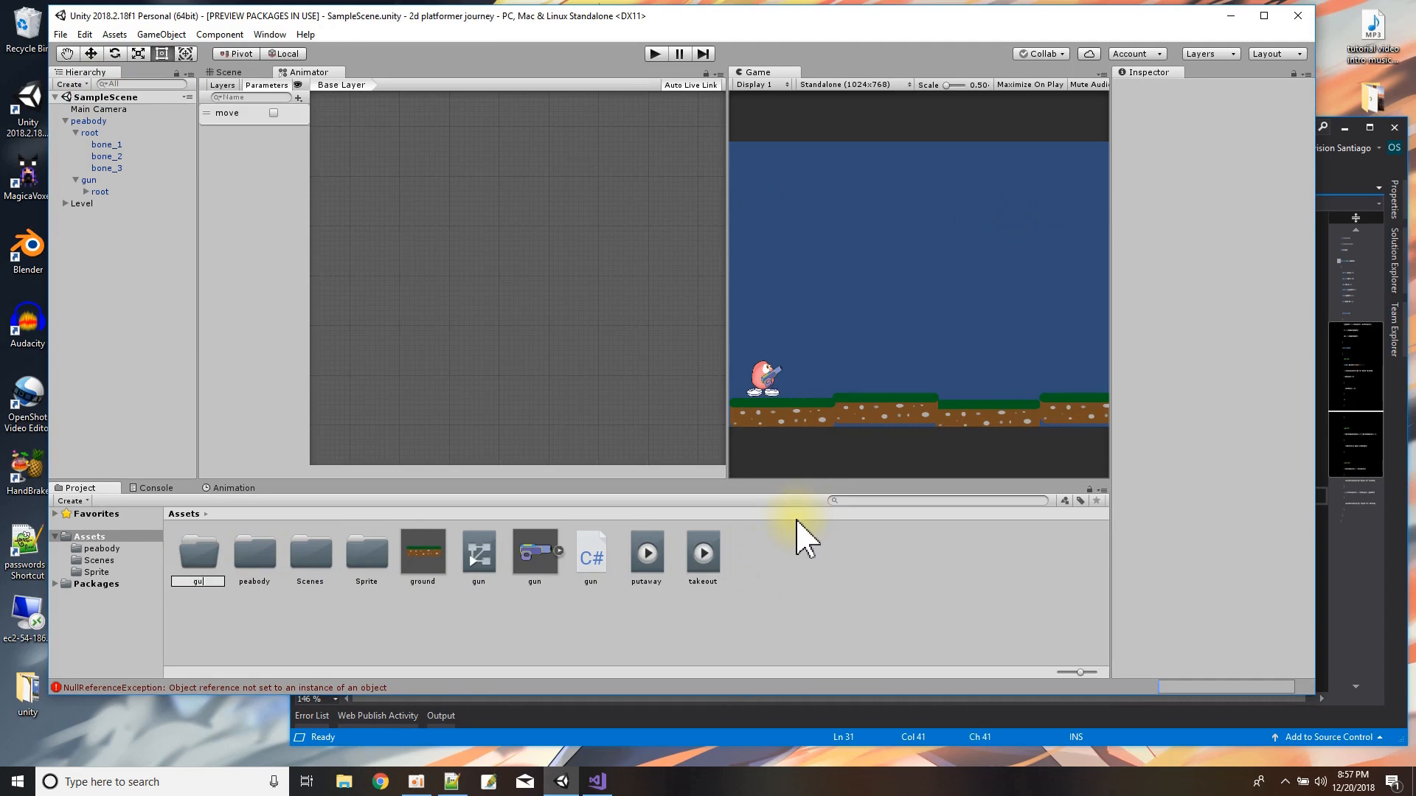
{"action": "key", "text": "Return"}
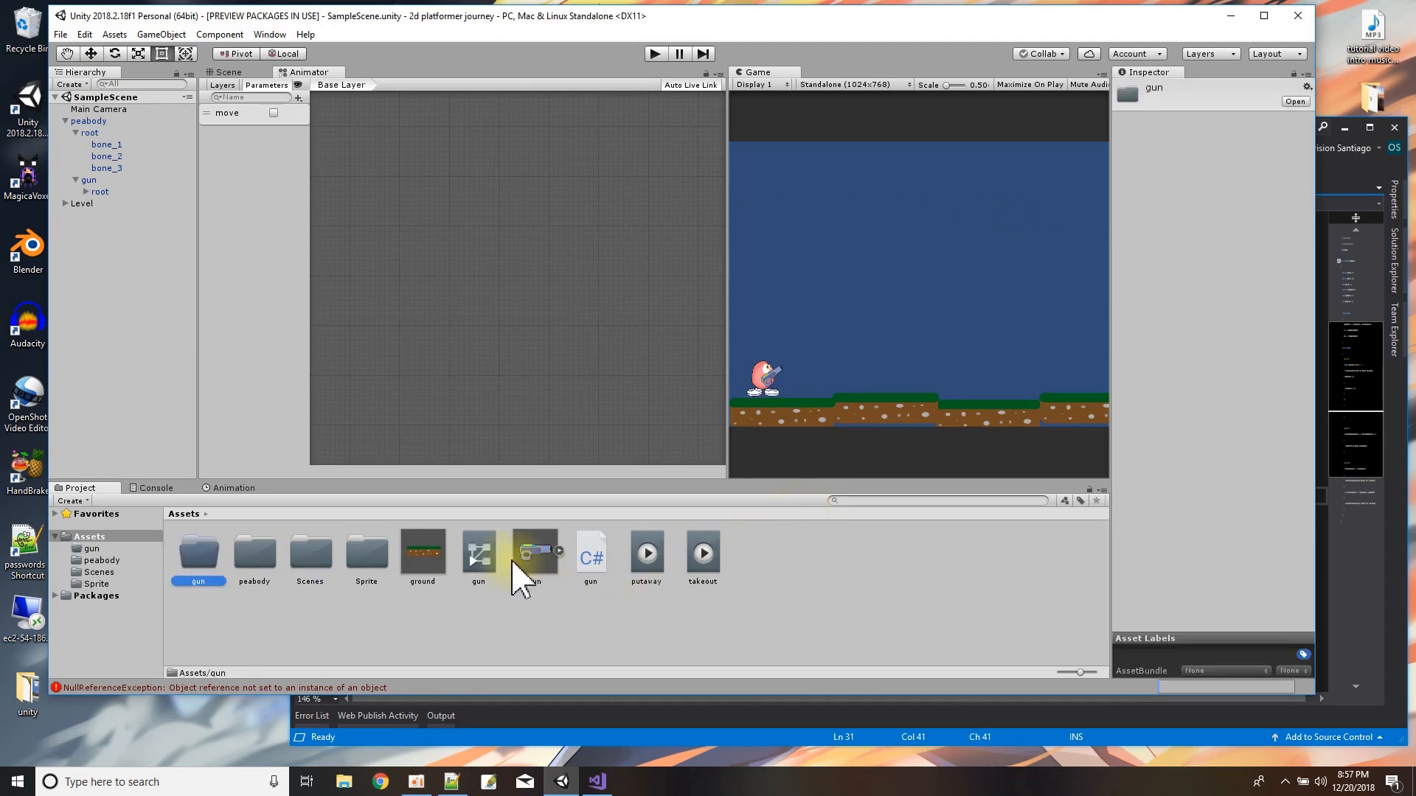
Move the gun controller, gun sprite, gun script, and putaway and takeout clips into the gun folder, and open that folder.
{"action": "left_click", "coordinate": [480, 557]}
{"action": "left_click", "coordinate": [537, 561], "text": "ctrl"}
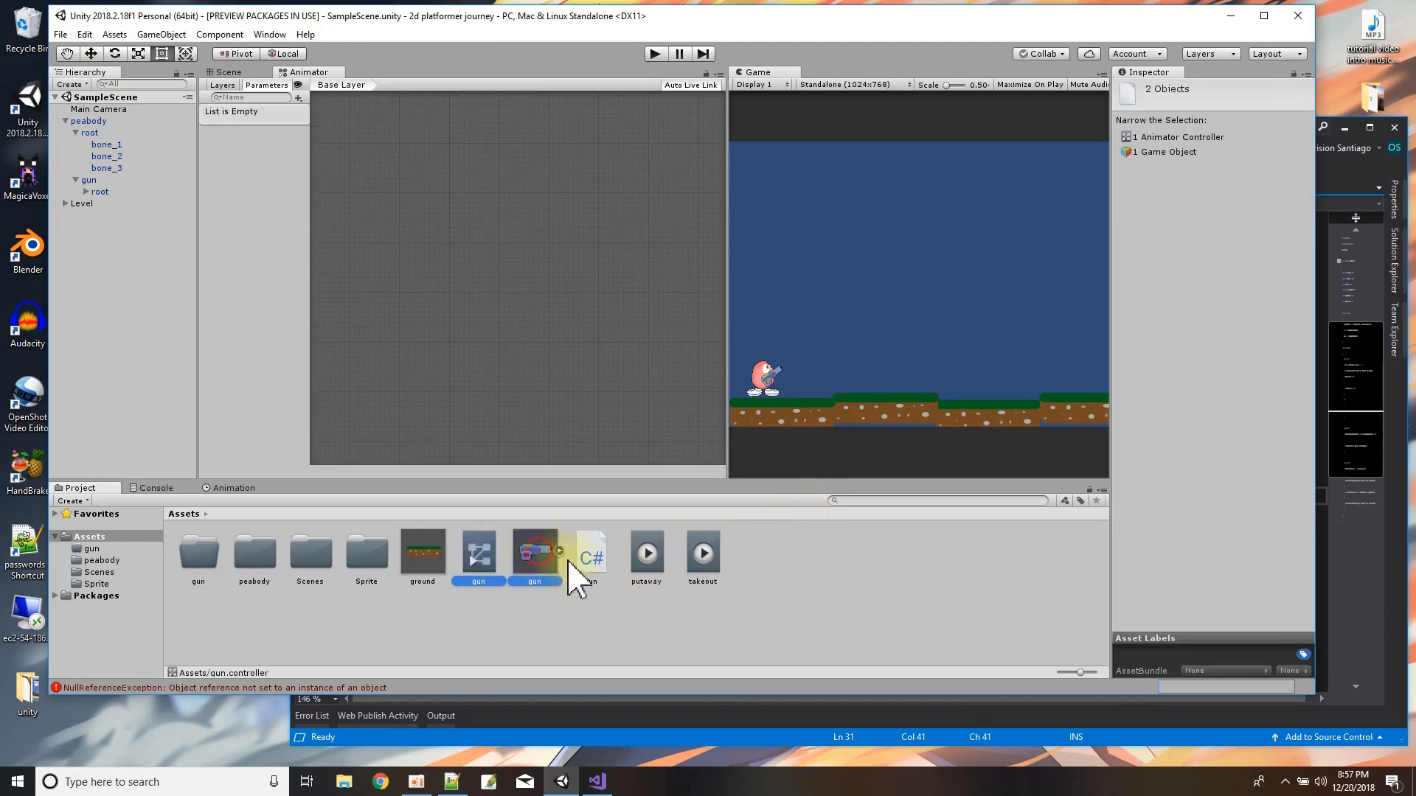
{"action": "left_click", "coordinate": [596, 560], "text": "ctrl"}
{"action": "left_click", "coordinate": [645, 562], "text": "ctrl"}
{"action": "left_click", "coordinate": [699, 558], "text": "ctrl"}
{"action": "left_click_drag", "start_coordinate": [704, 572], "coordinate": [210, 558]}
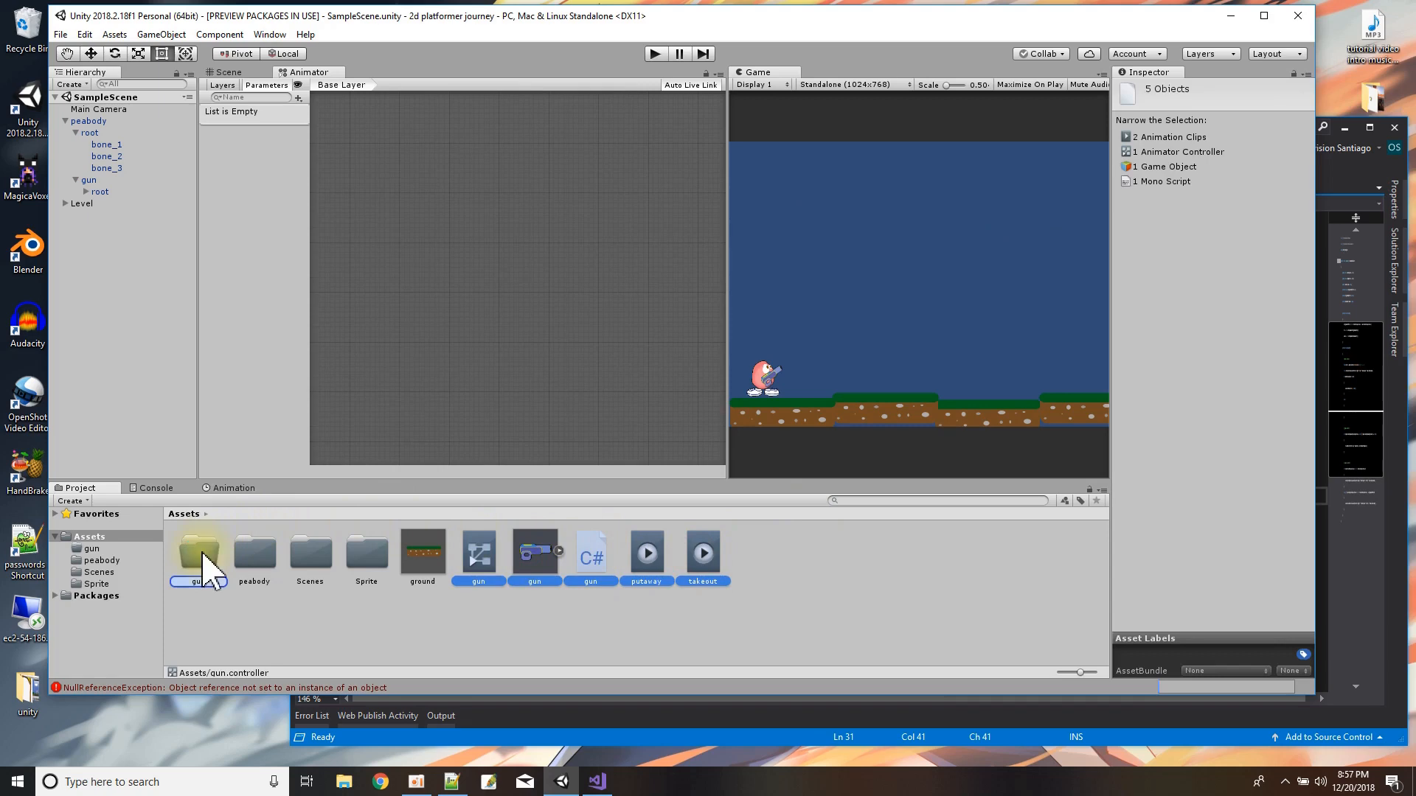
{"action": "left_click_drag", "start_coordinate": [208, 572], "coordinate": [209, 572]}
{"action": "double_click", "coordinate": [209, 572]}
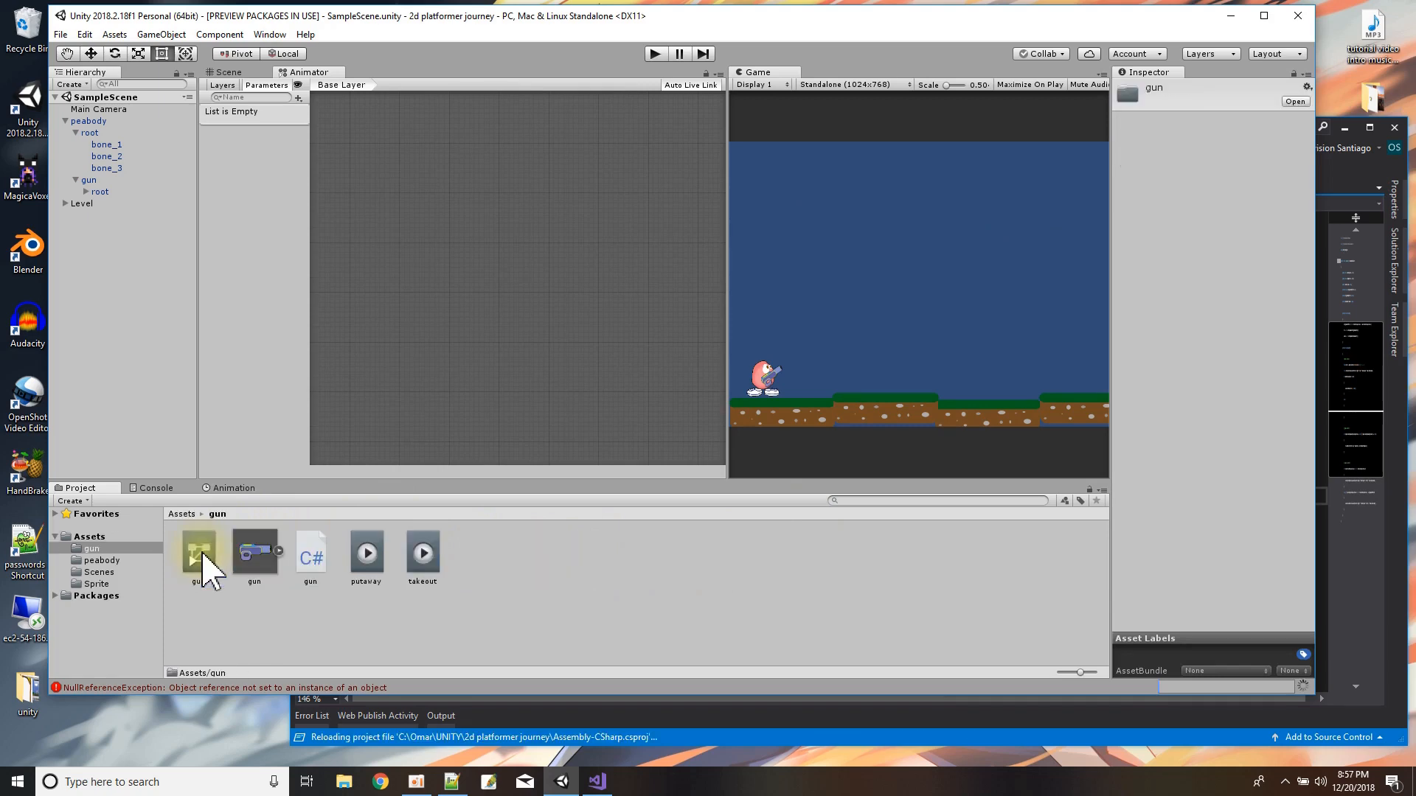
Compare the components and animator parameters of the gun and peabody objects.
{"action": "left_click", "coordinate": [87, 180]}
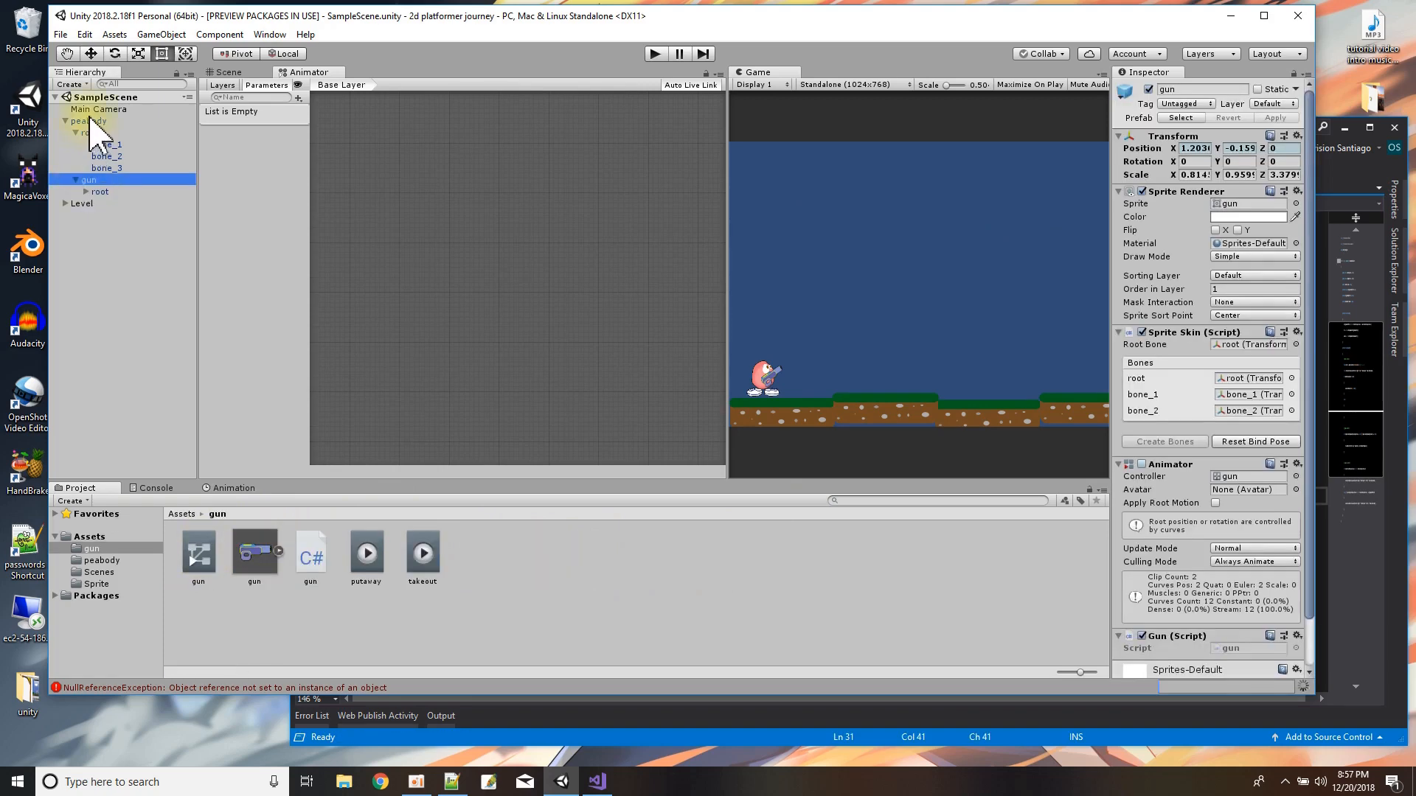
{"action": "left_click", "coordinate": [91, 121]}
{"action": "left_click", "coordinate": [86, 180]}
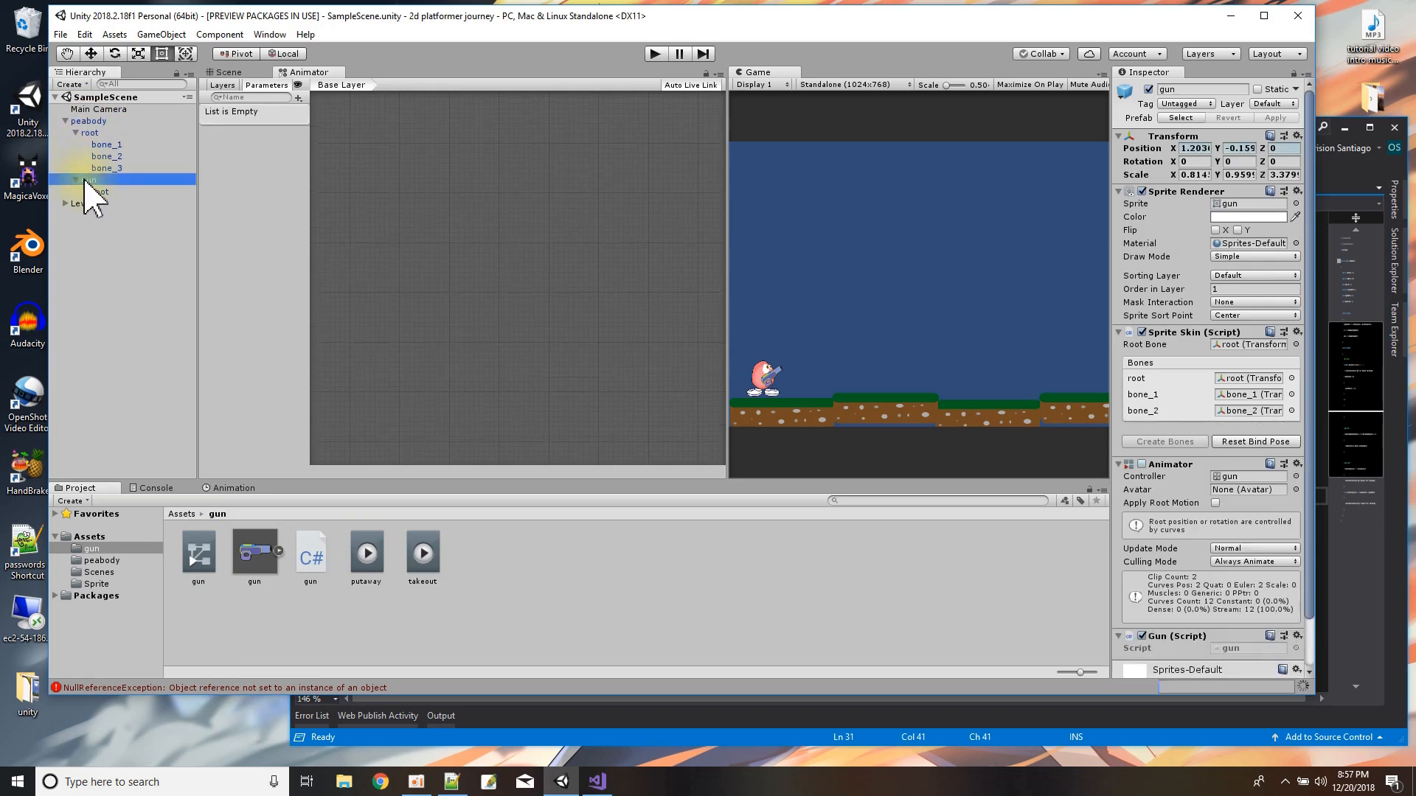
{"action": "left_click", "coordinate": [88, 131]}
{"action": "left_click", "coordinate": [88, 120]}
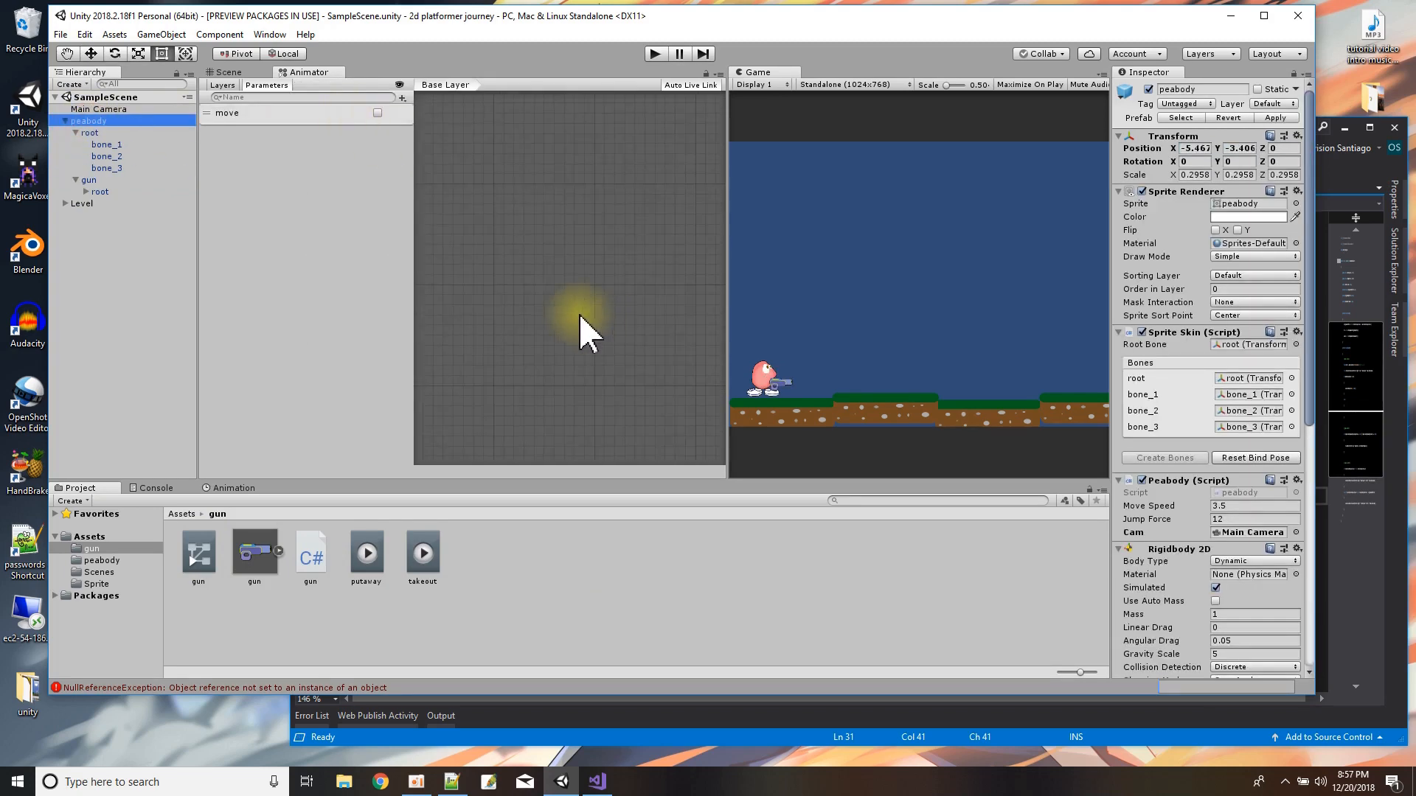
{"action": "left_click_drag", "start_coordinate": [410, 300], "coordinate": [200, 319]}
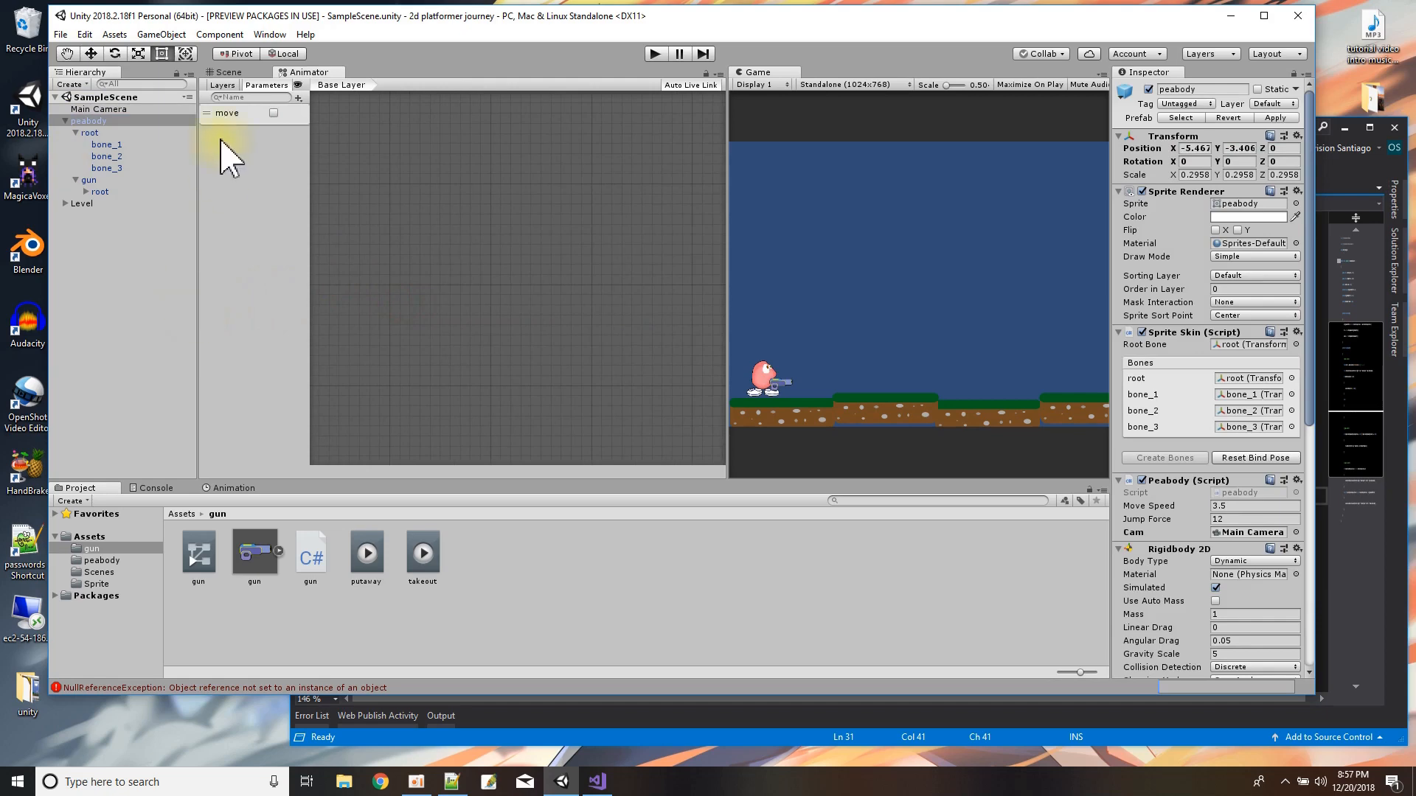
{"action": "left_click", "coordinate": [88, 180]}
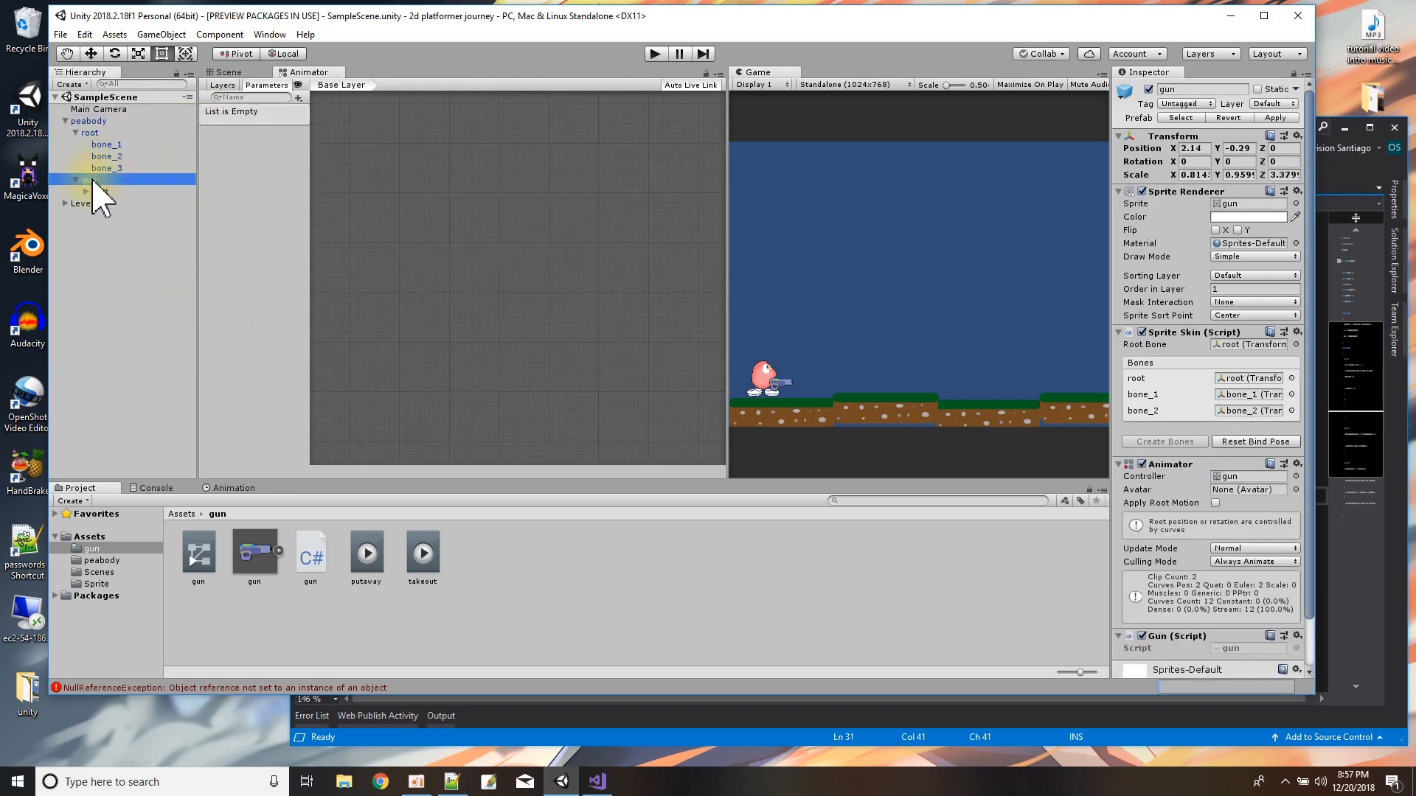
Close the Animator window, reopen it from the gun's controller asset, and narrow its layer list to enlarge the state graph.
{"action": "left_click", "coordinate": [195, 556]}
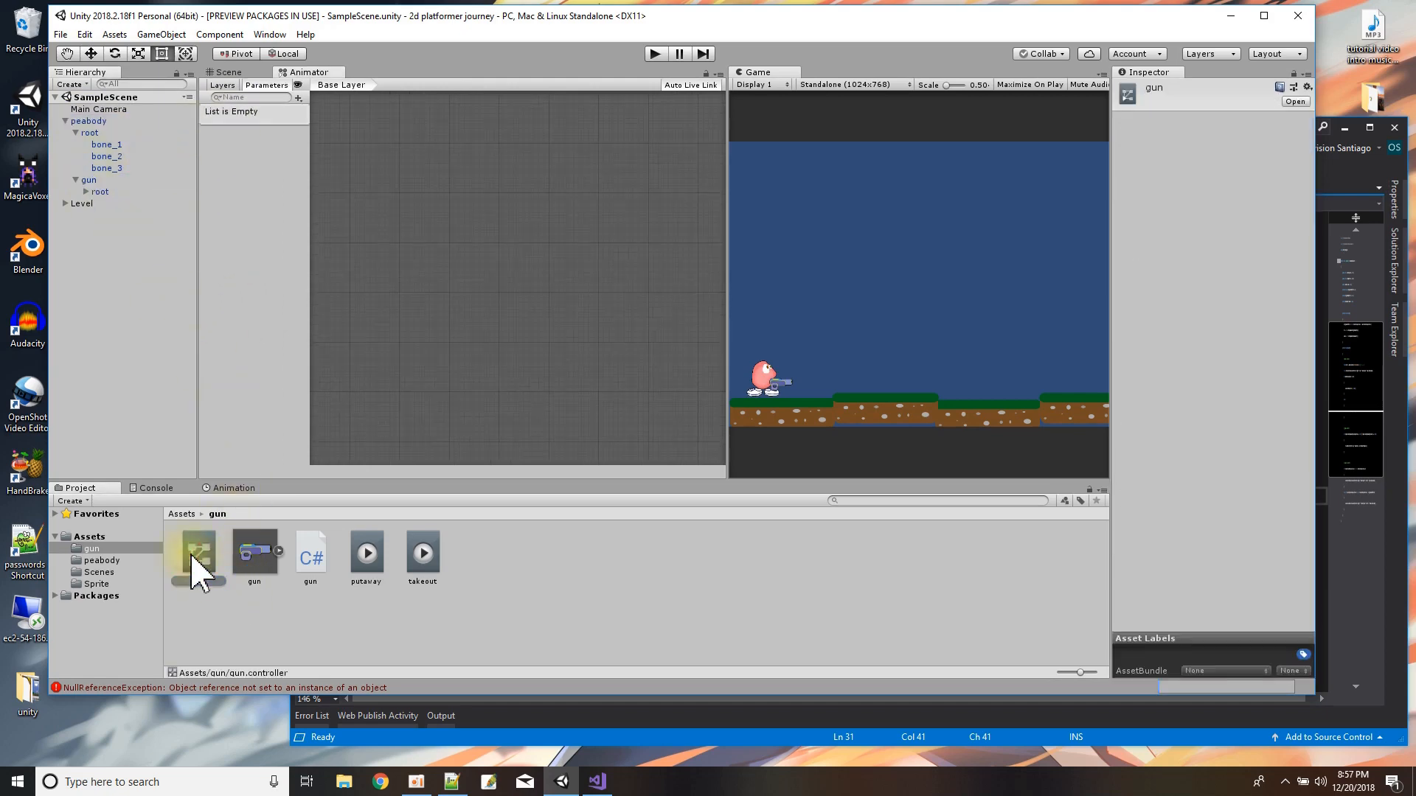
{"action": "right_click", "coordinate": [298, 74]}
{"action": "left_click", "coordinate": [341, 120]}
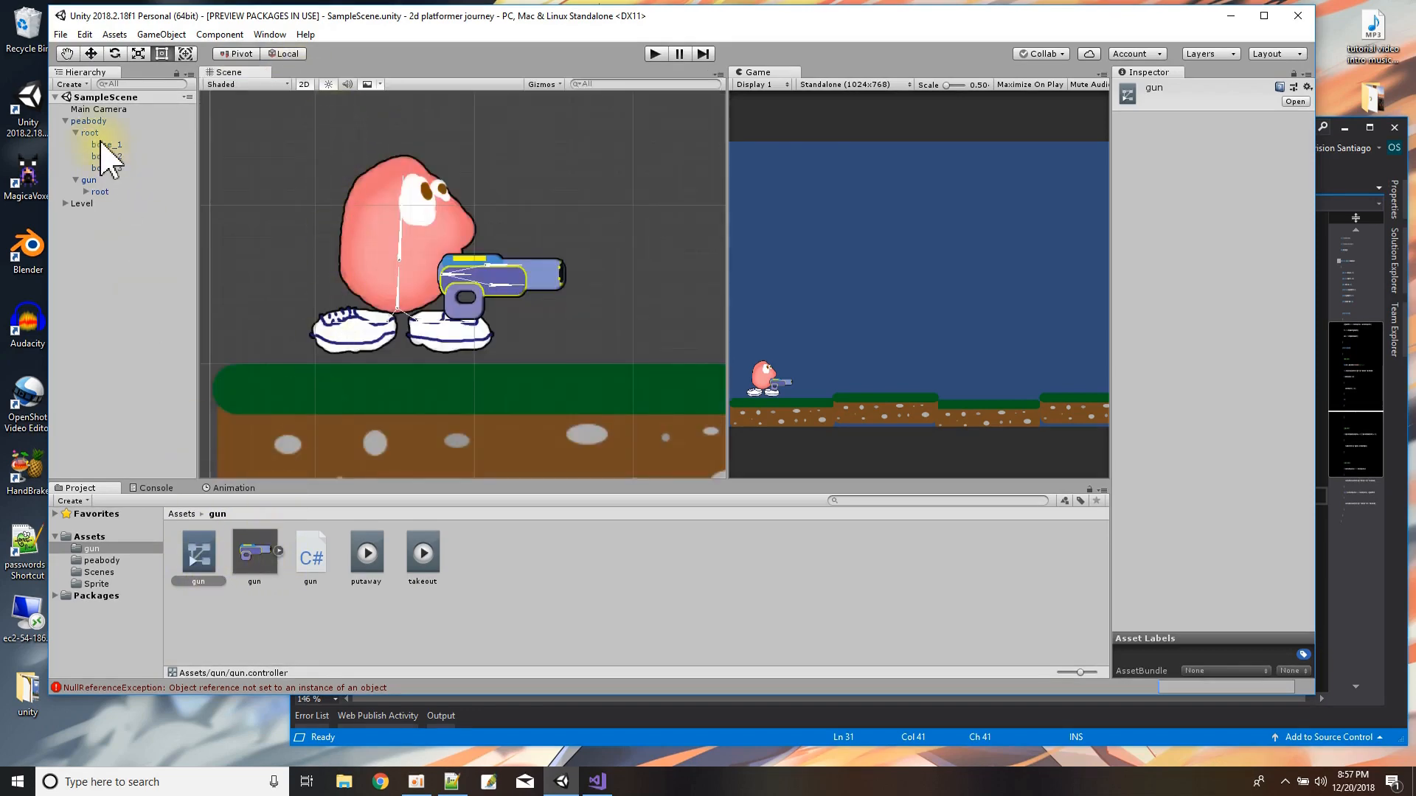
{"action": "left_click", "coordinate": [89, 180]}
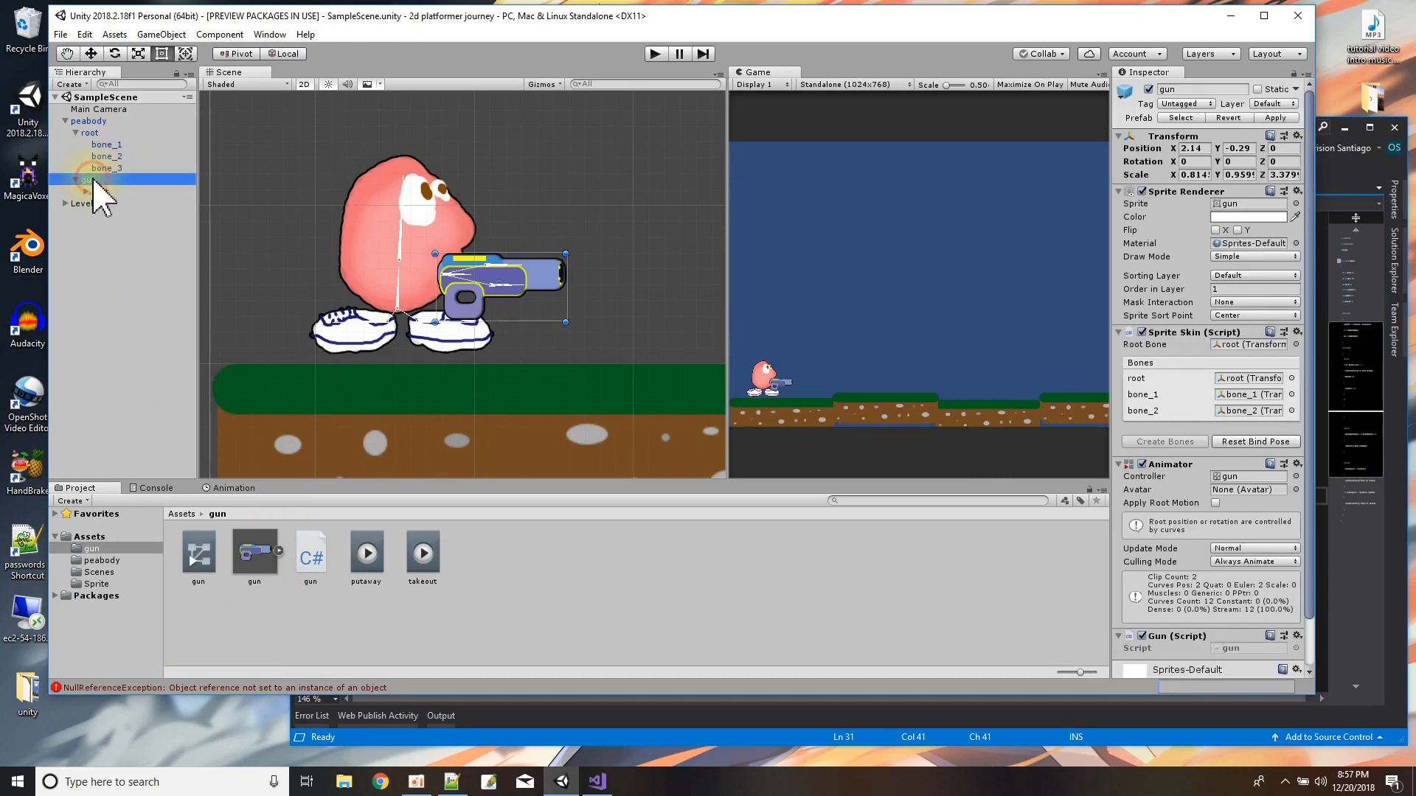
{"action": "double_click", "coordinate": [204, 558]}
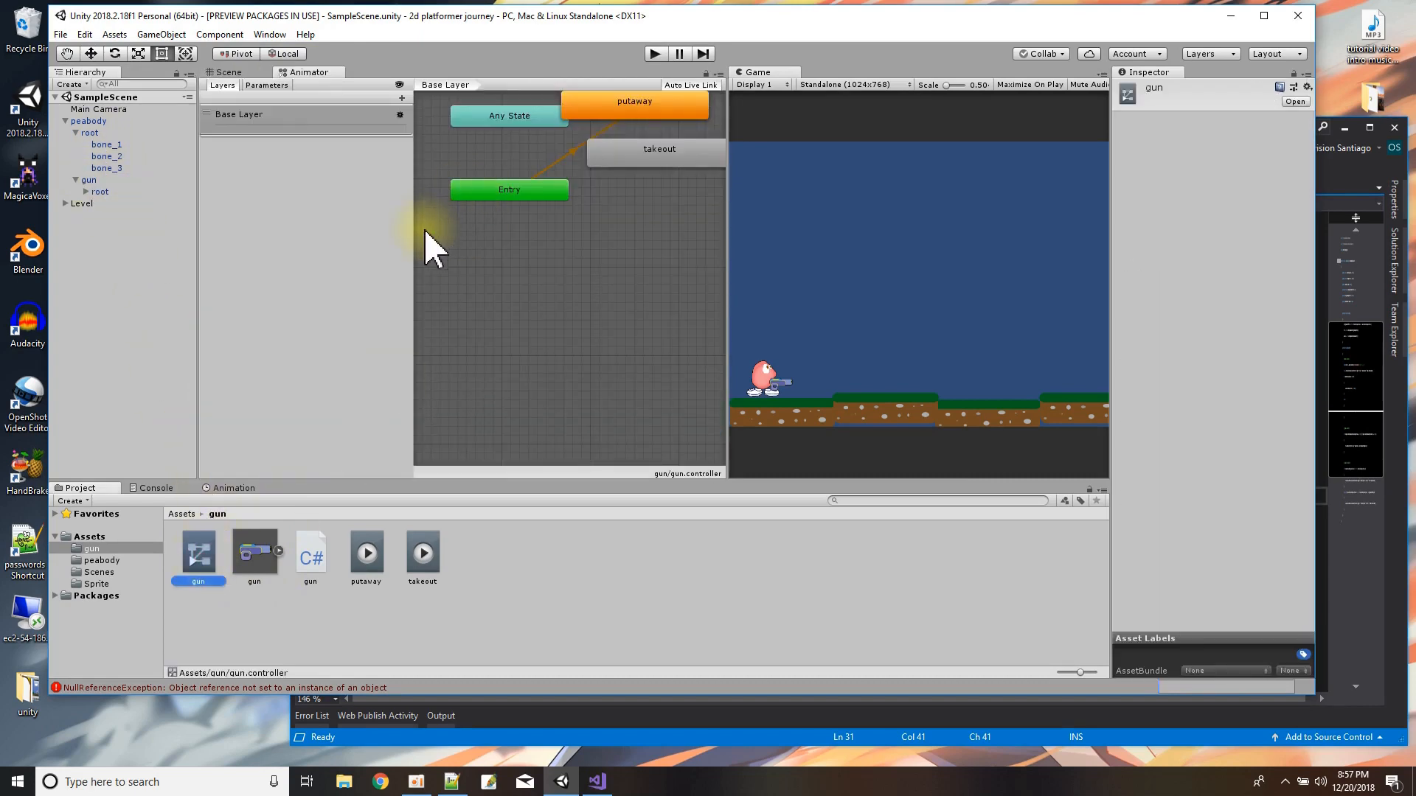
{"action": "left_click_drag", "start_coordinate": [415, 250], "coordinate": [260, 255]}
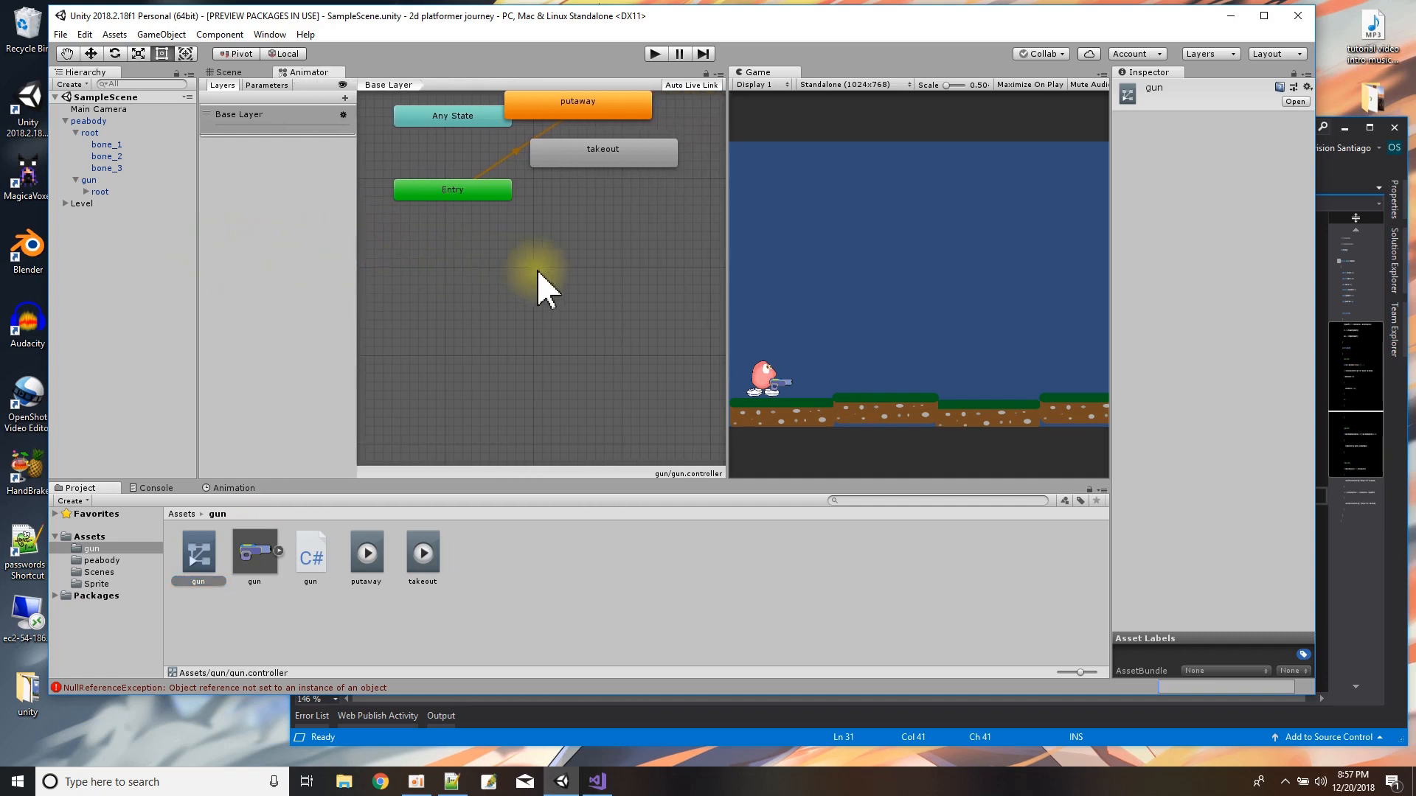
Rearrange the state graph so putaway sits directly above takeout, clear of the Any State node.
{"action": "left_click_drag", "start_coordinate": [569, 144], "coordinate": [591, 174]}
{"action": "left_click", "coordinate": [576, 241]}
{"action": "left_click_drag", "start_coordinate": [575, 244], "coordinate": [575, 214]}
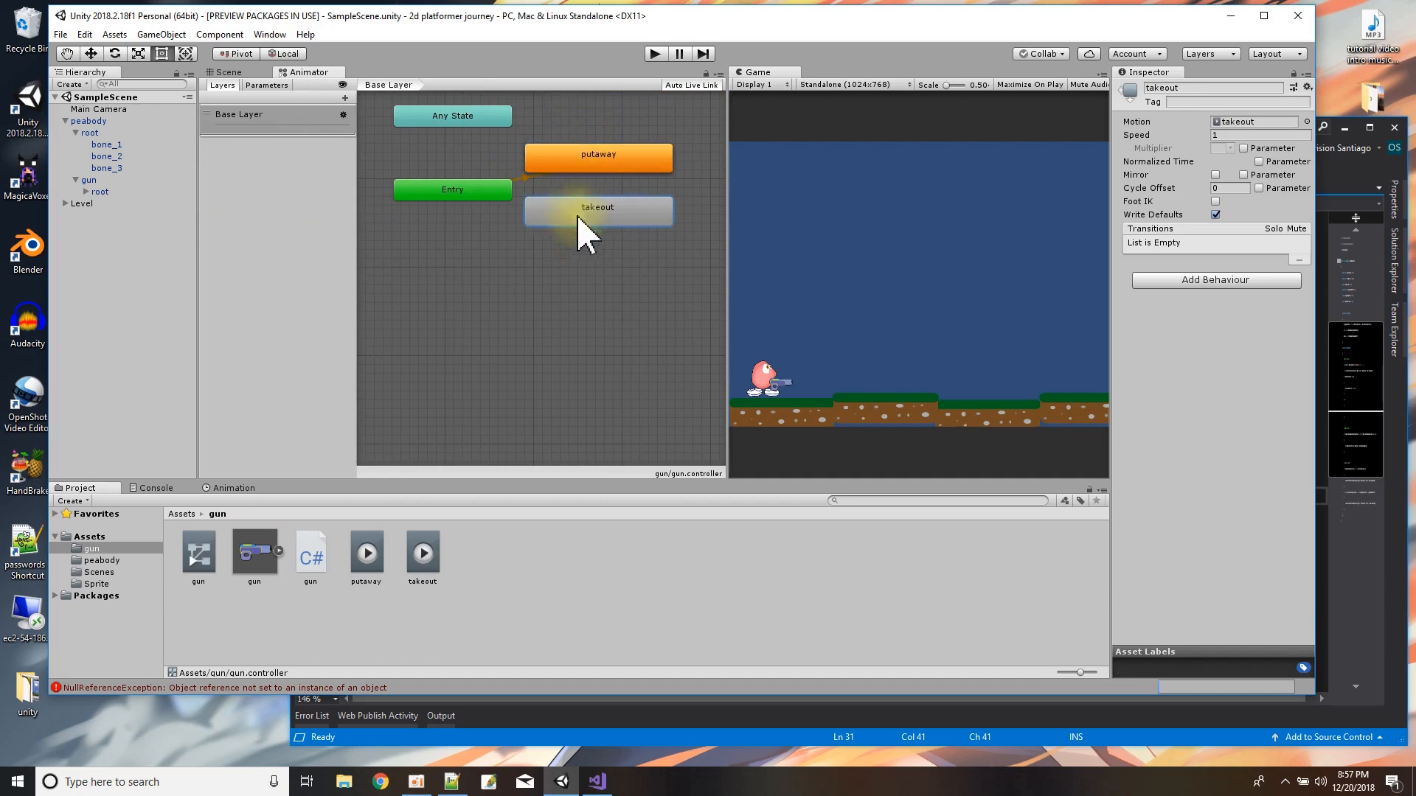
Turn off Loop Time for both the putaway and takeout clips.
{"action": "left_click", "coordinate": [371, 554]}
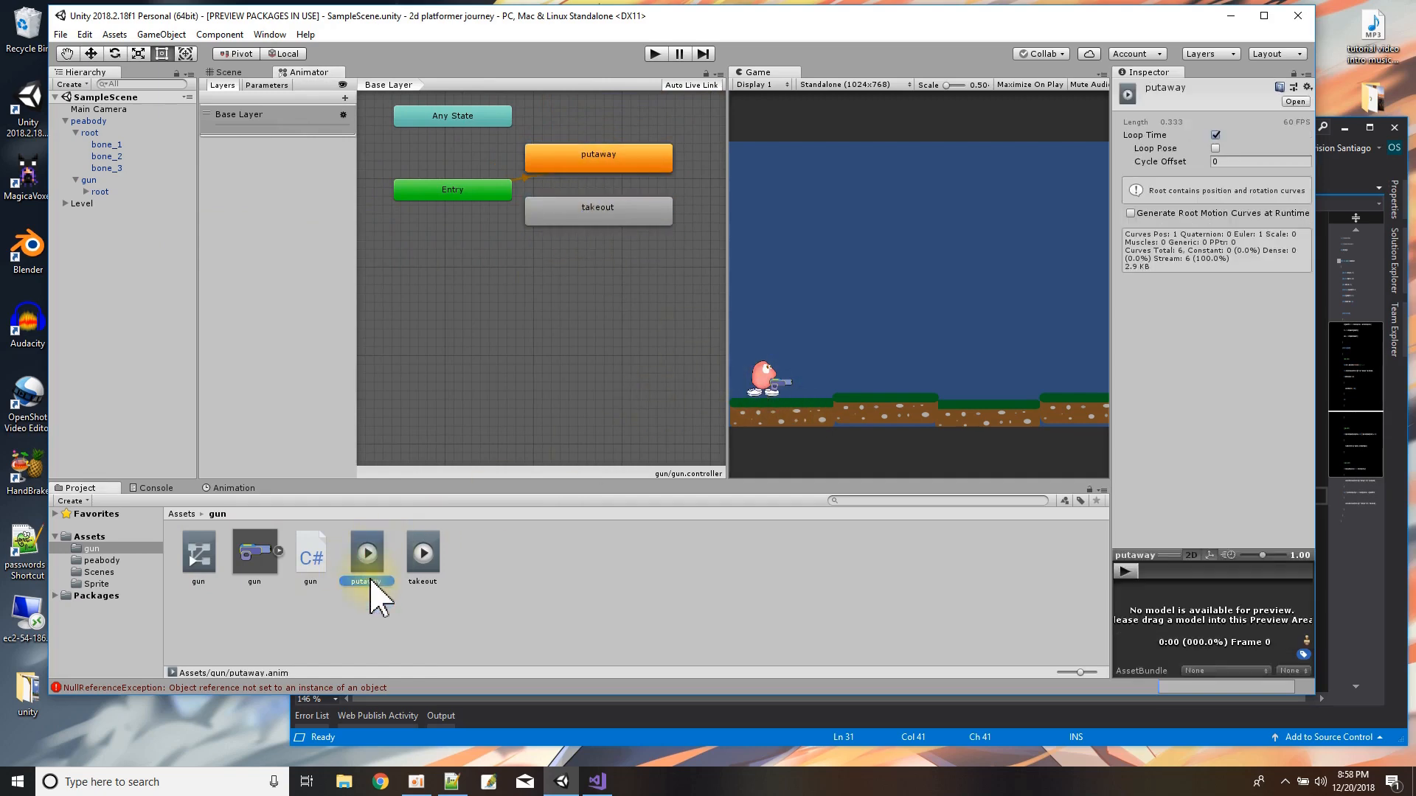
{"action": "left_click", "coordinate": [1214, 134]}
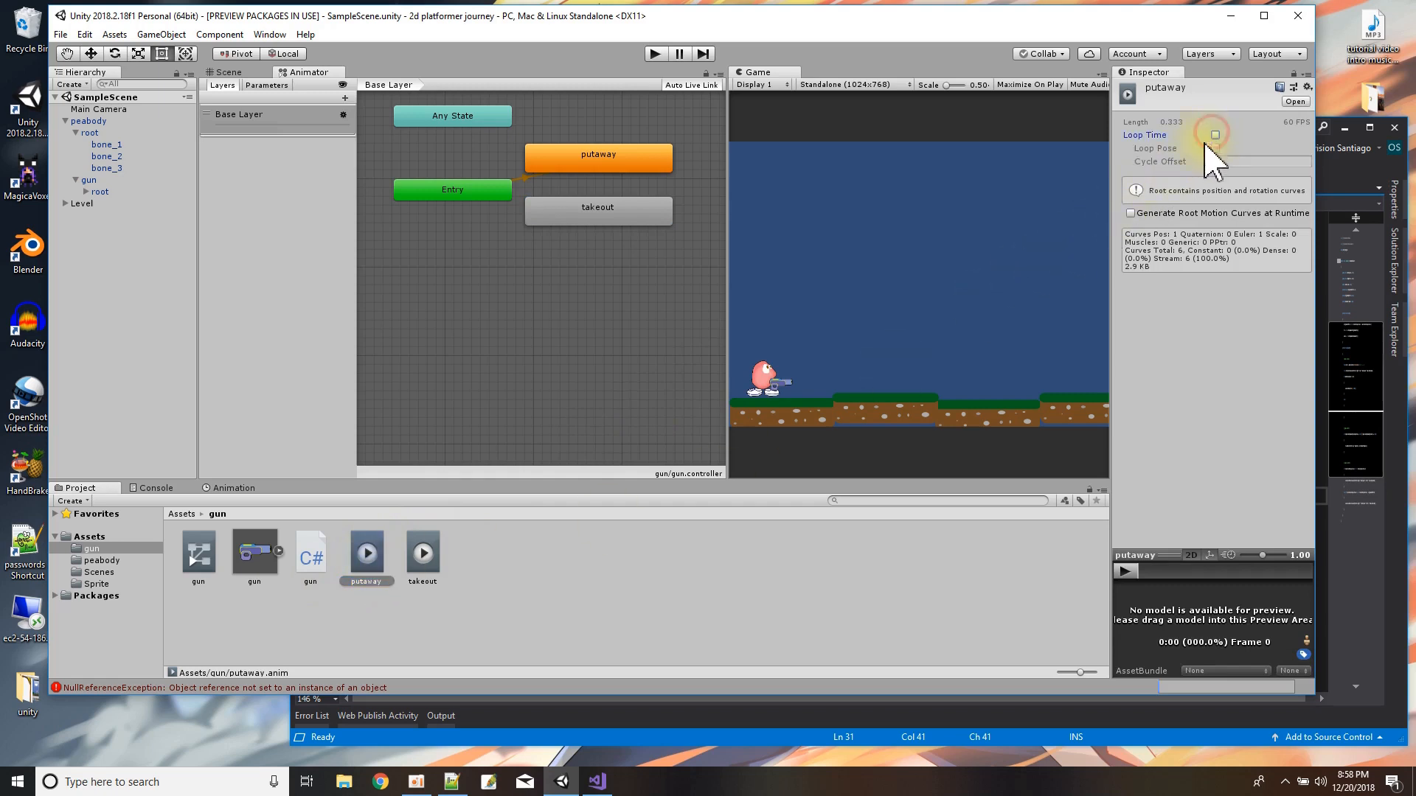
{"action": "left_click", "coordinate": [424, 564]}
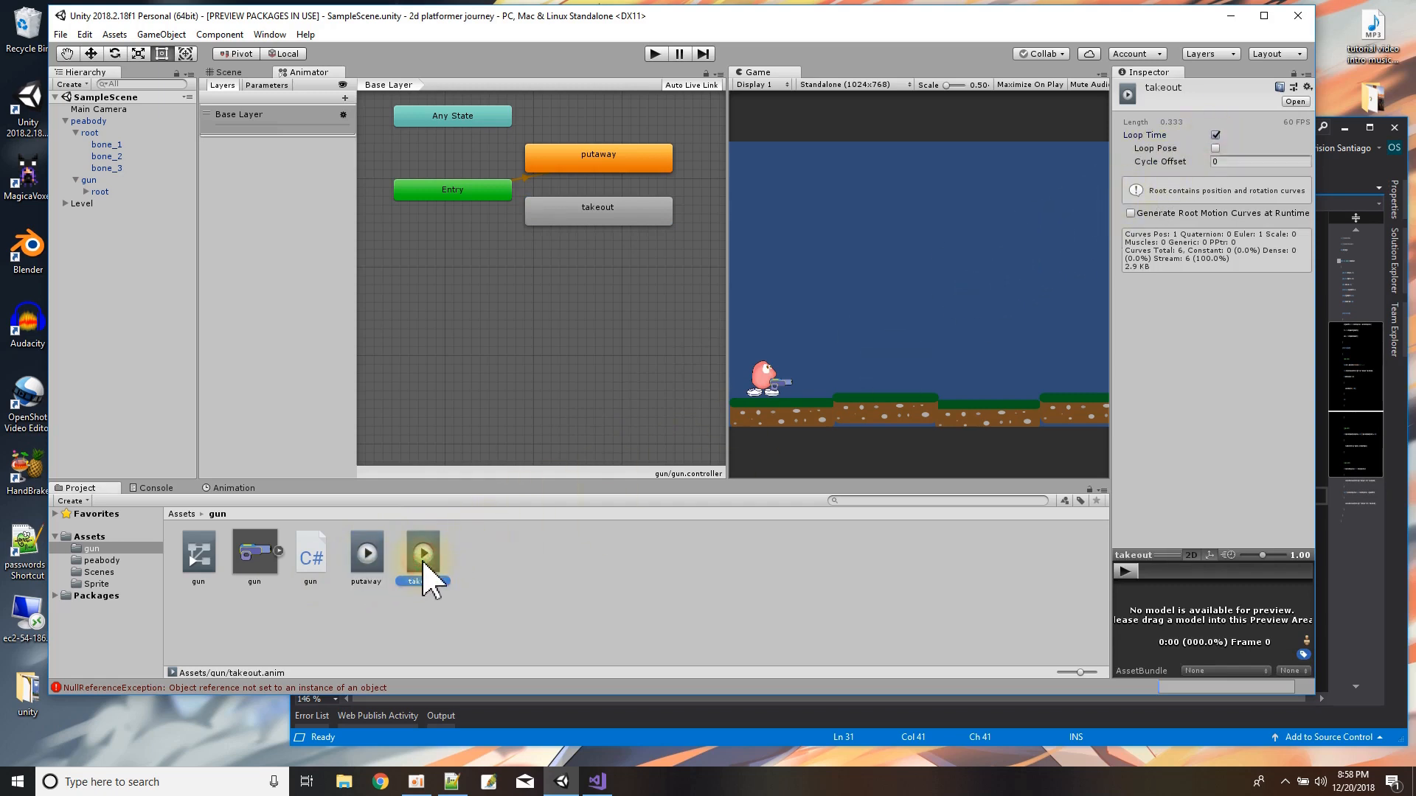
{"action": "left_click", "coordinate": [1216, 135]}
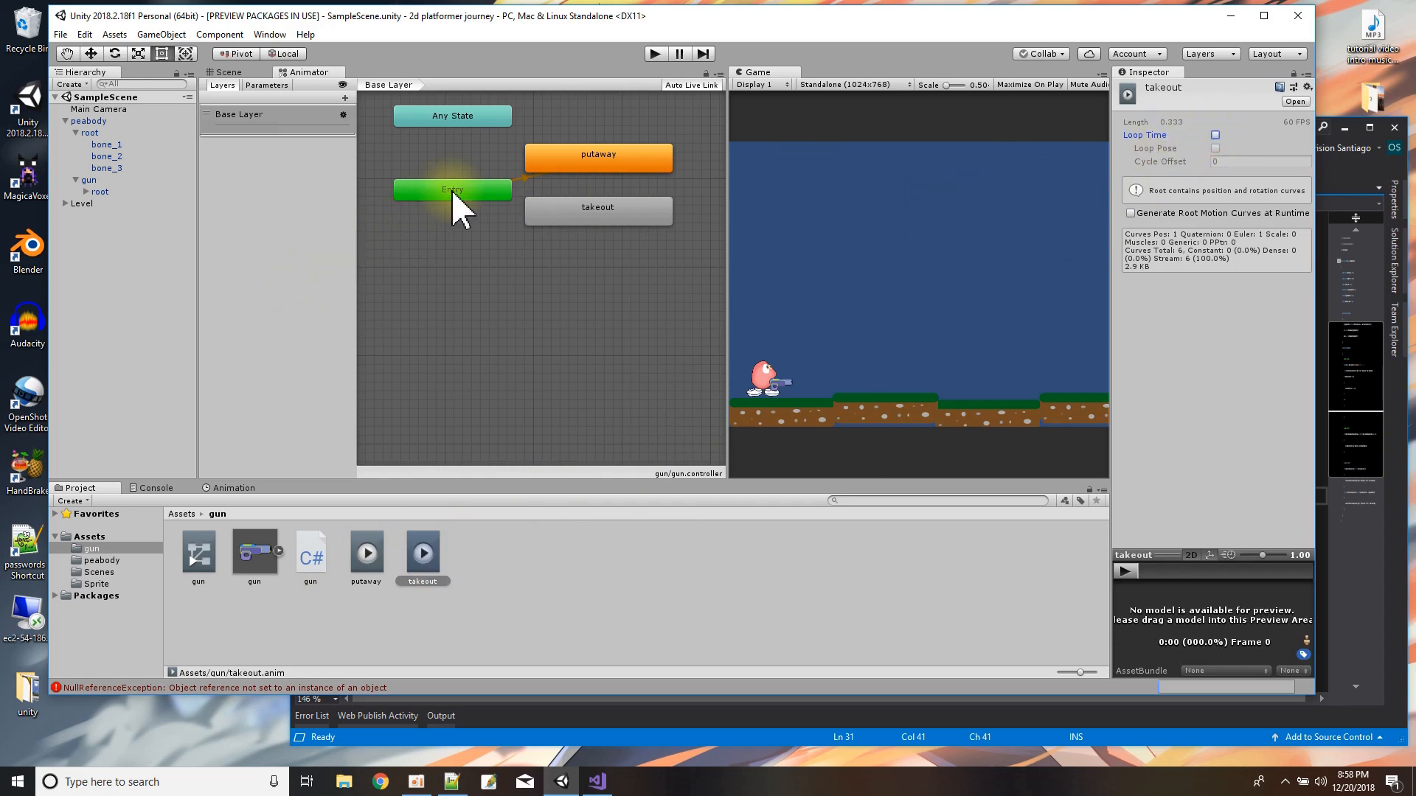
Space the putaway and takeout states further apart and align them vertically, leaving room for transitions.
{"action": "mouse_move", "coordinate": [565, 161]}
{"action": "left_mouse_down"}
{"action": "mouse_move", "coordinate": [592, 151]}
{"action": "mouse_move", "coordinate": [563, 152]}
{"action": "left_mouse_up"}
{"action": "left_click_drag", "start_coordinate": [576, 213], "coordinate": [585, 221]}
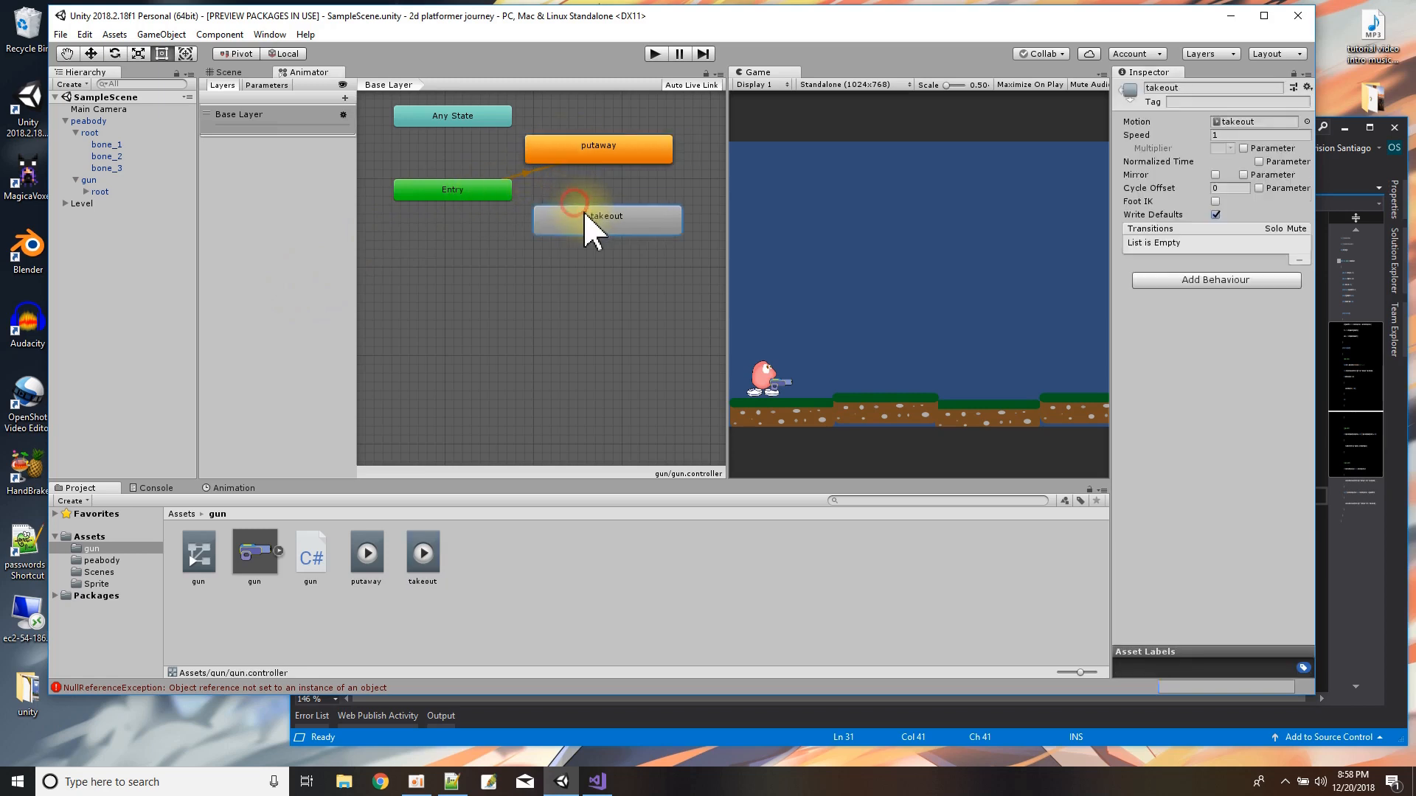
{"action": "left_click_drag", "start_coordinate": [592, 147], "coordinate": [600, 148]}
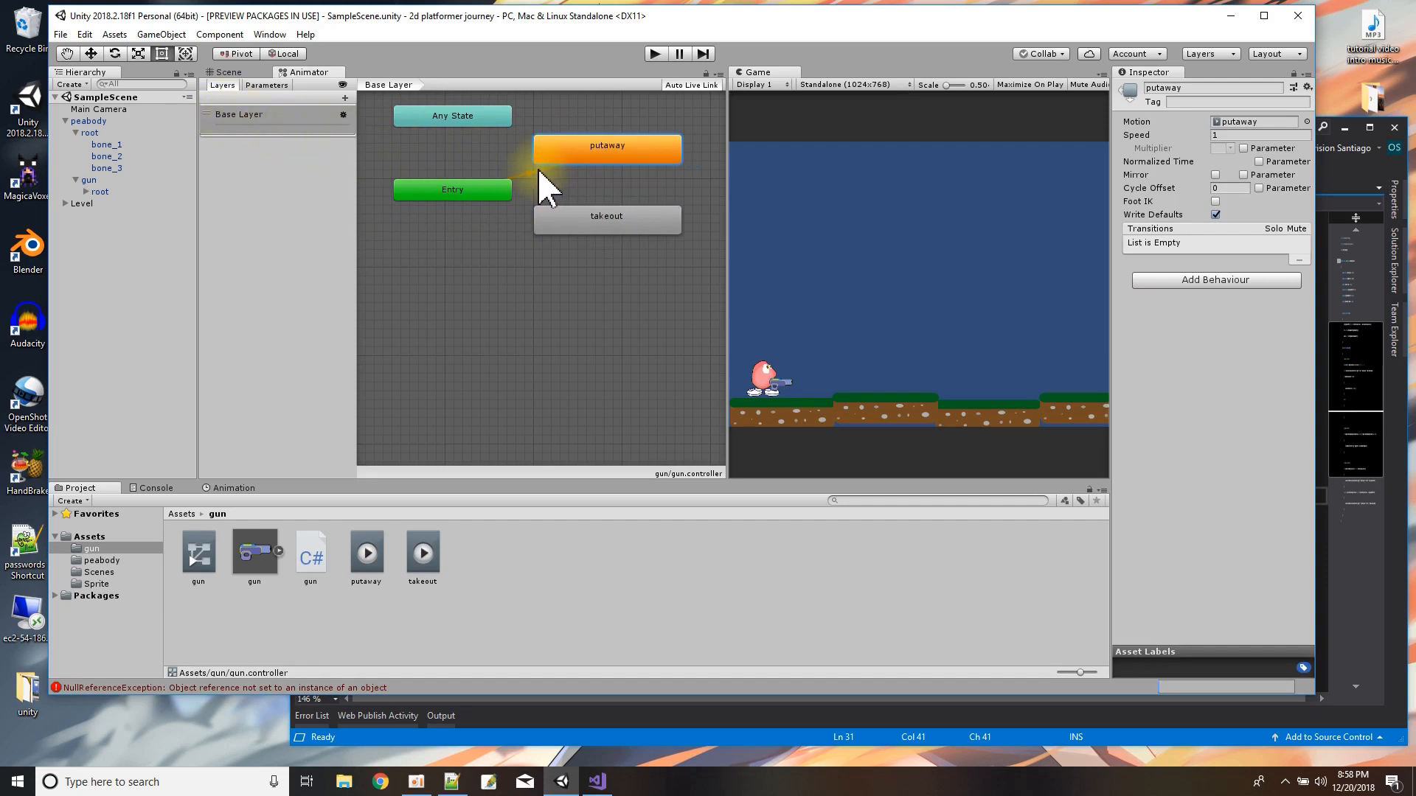
Add a Bool parameter named gunout to the gun's animator controller.
{"action": "left_click", "coordinate": [267, 85]}
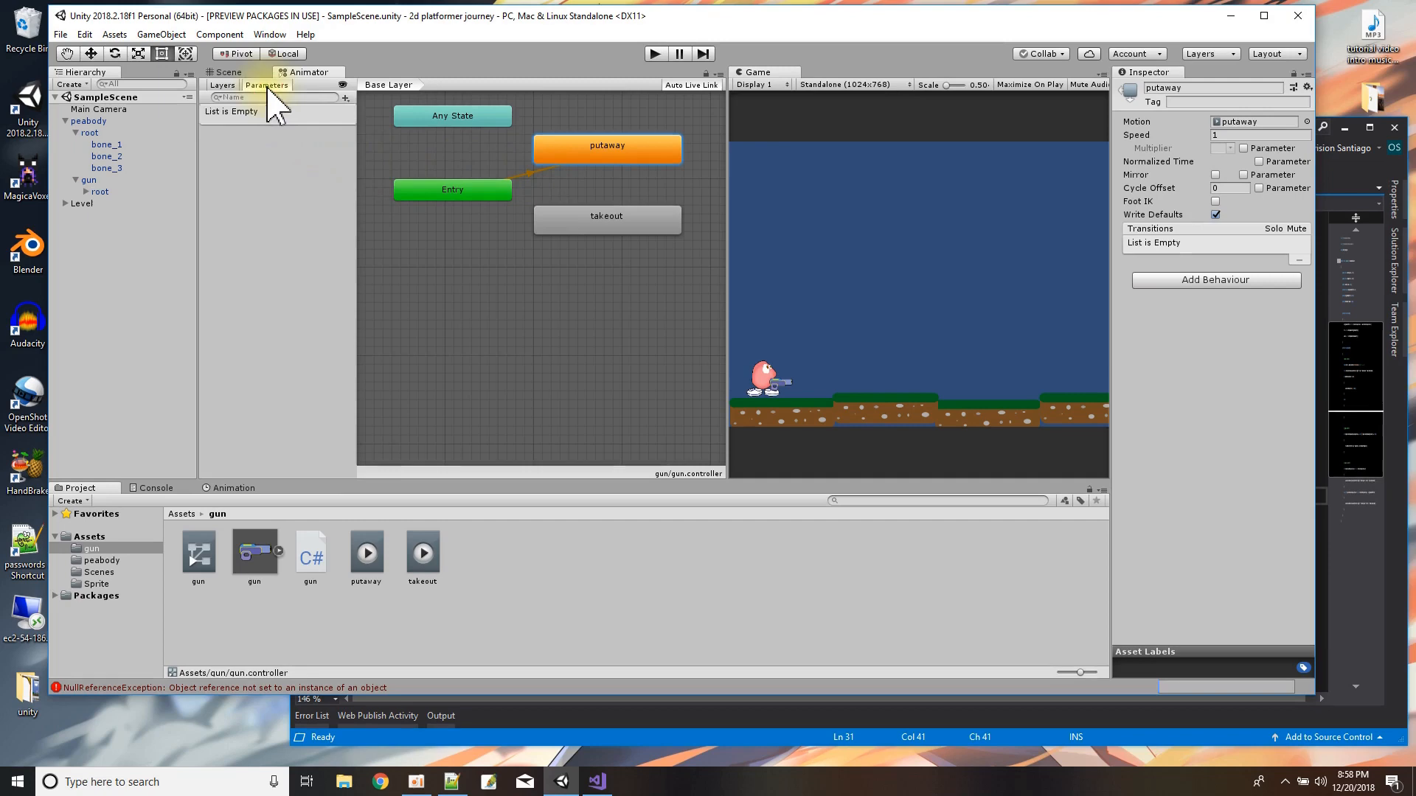
{"action": "left_click", "coordinate": [345, 98]}
{"action": "left_click", "coordinate": [371, 148]}
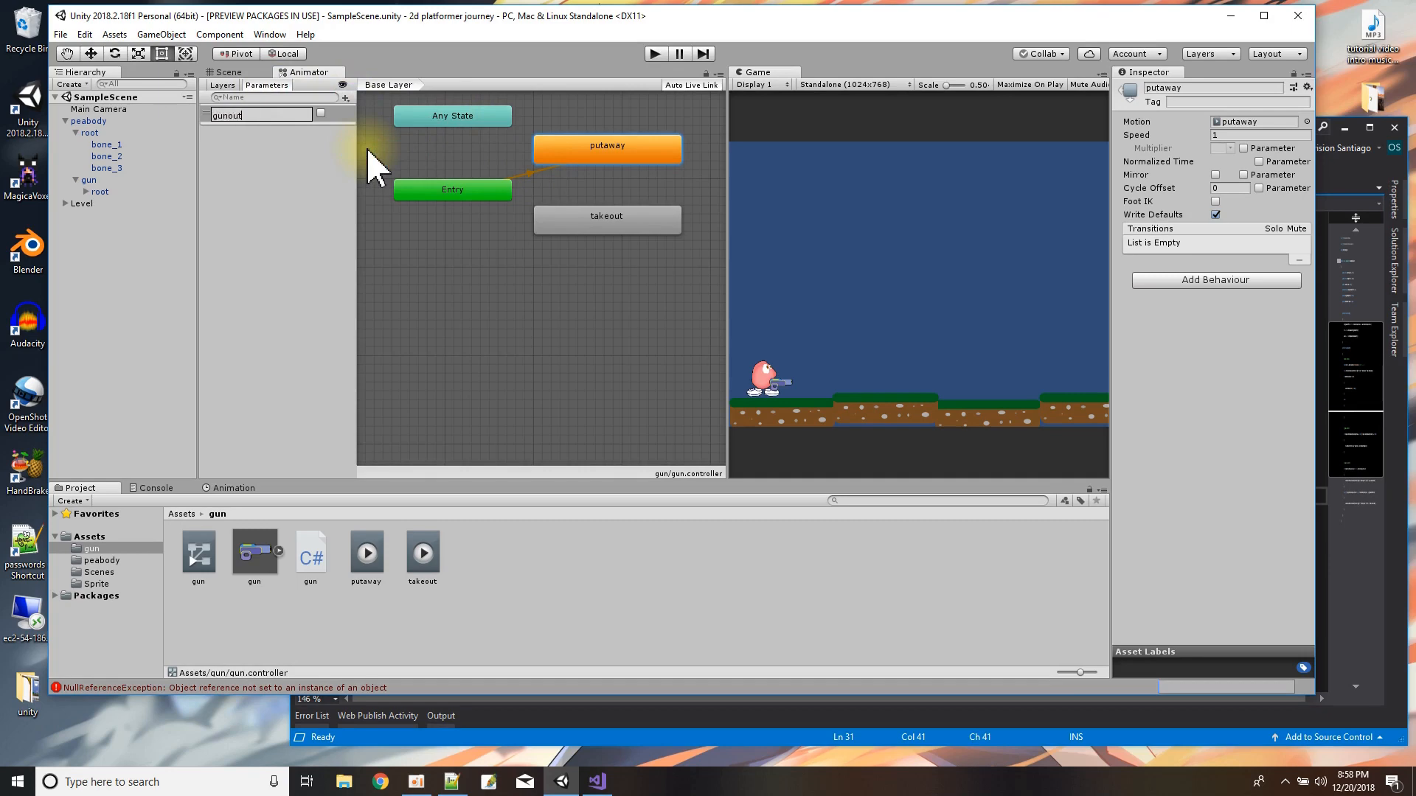
{"action": "key", "text": "Return"}
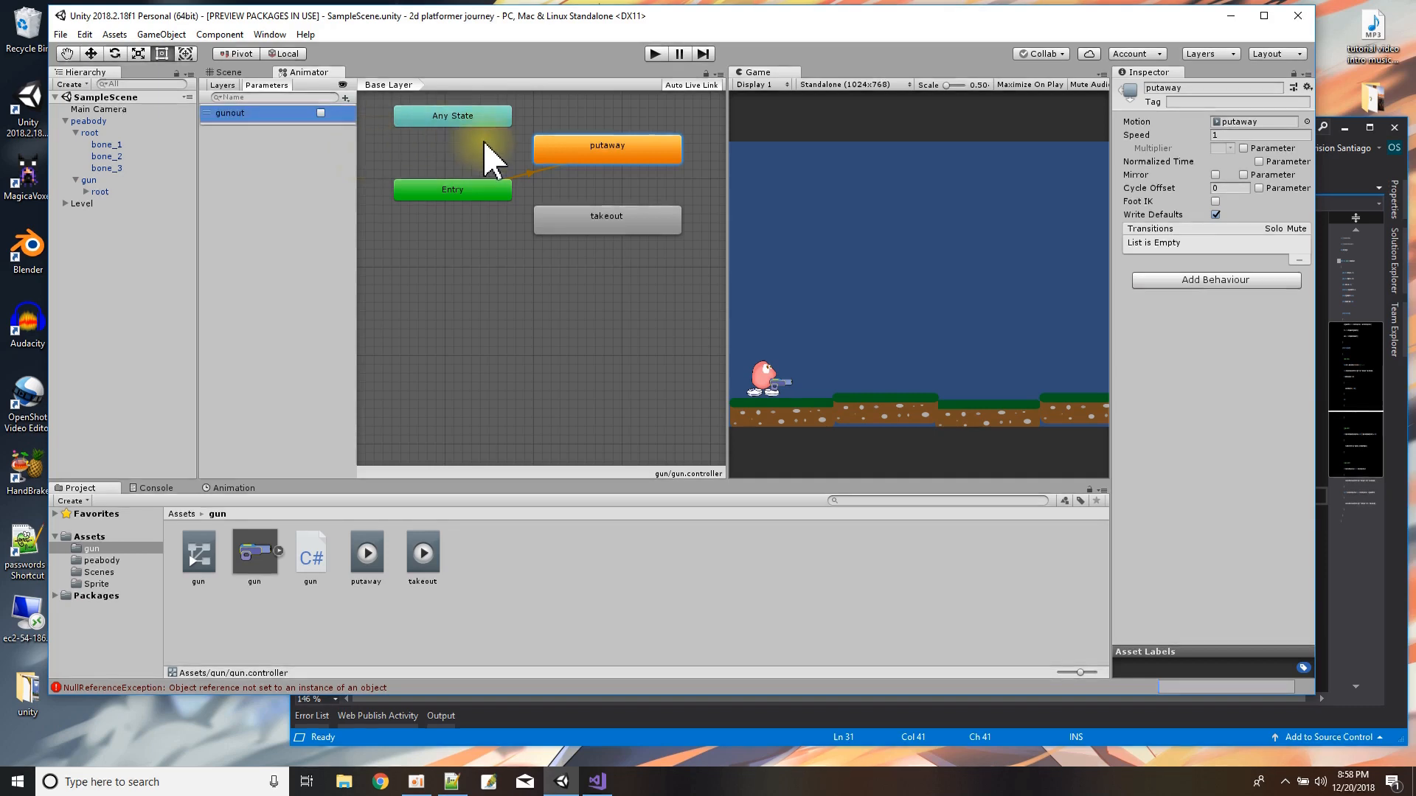
Make a transition from putaway to takeout with the condition gunout set to true.
{"action": "right_click", "coordinate": [578, 150]}
{"action": "left_click", "coordinate": [611, 160]}
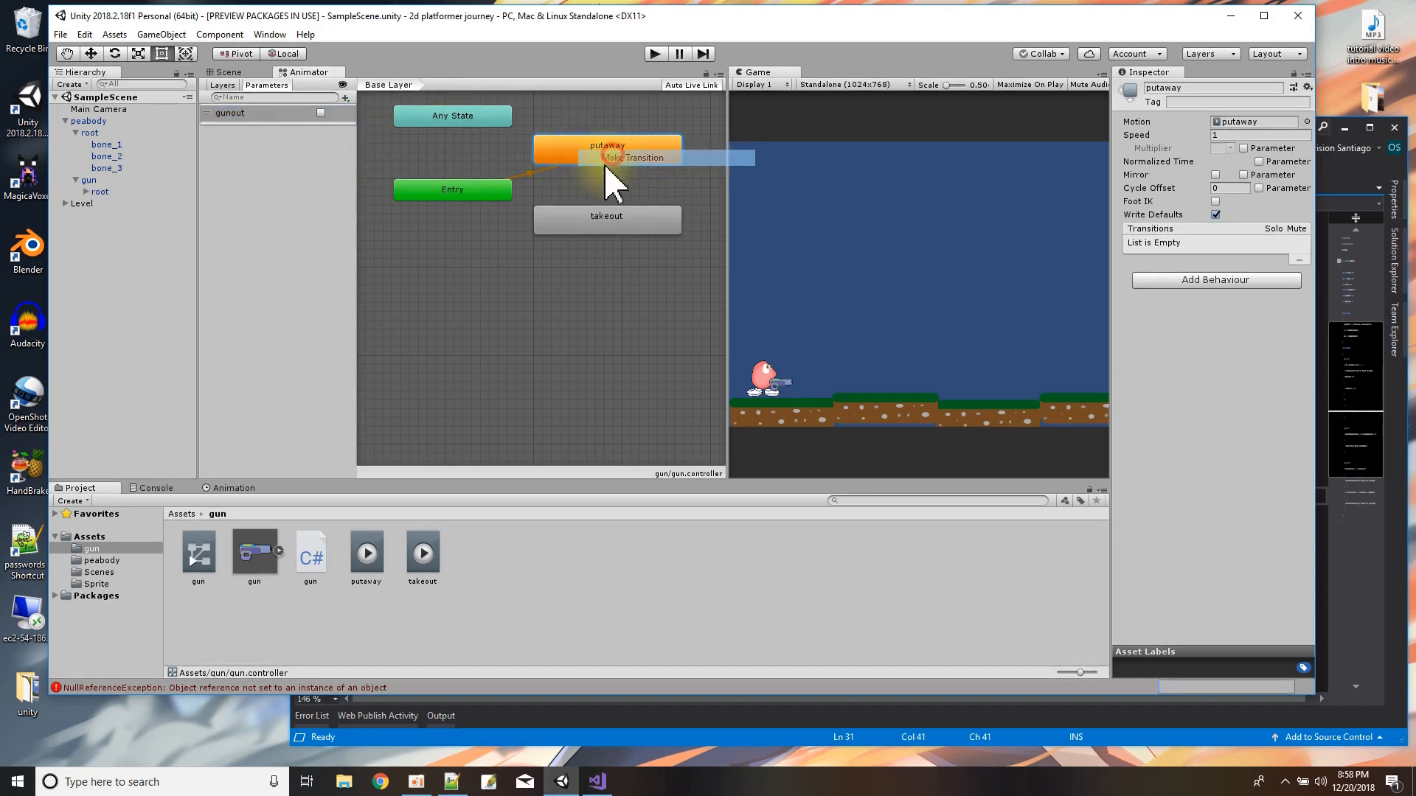
{"action": "left_click", "coordinate": [623, 221]}
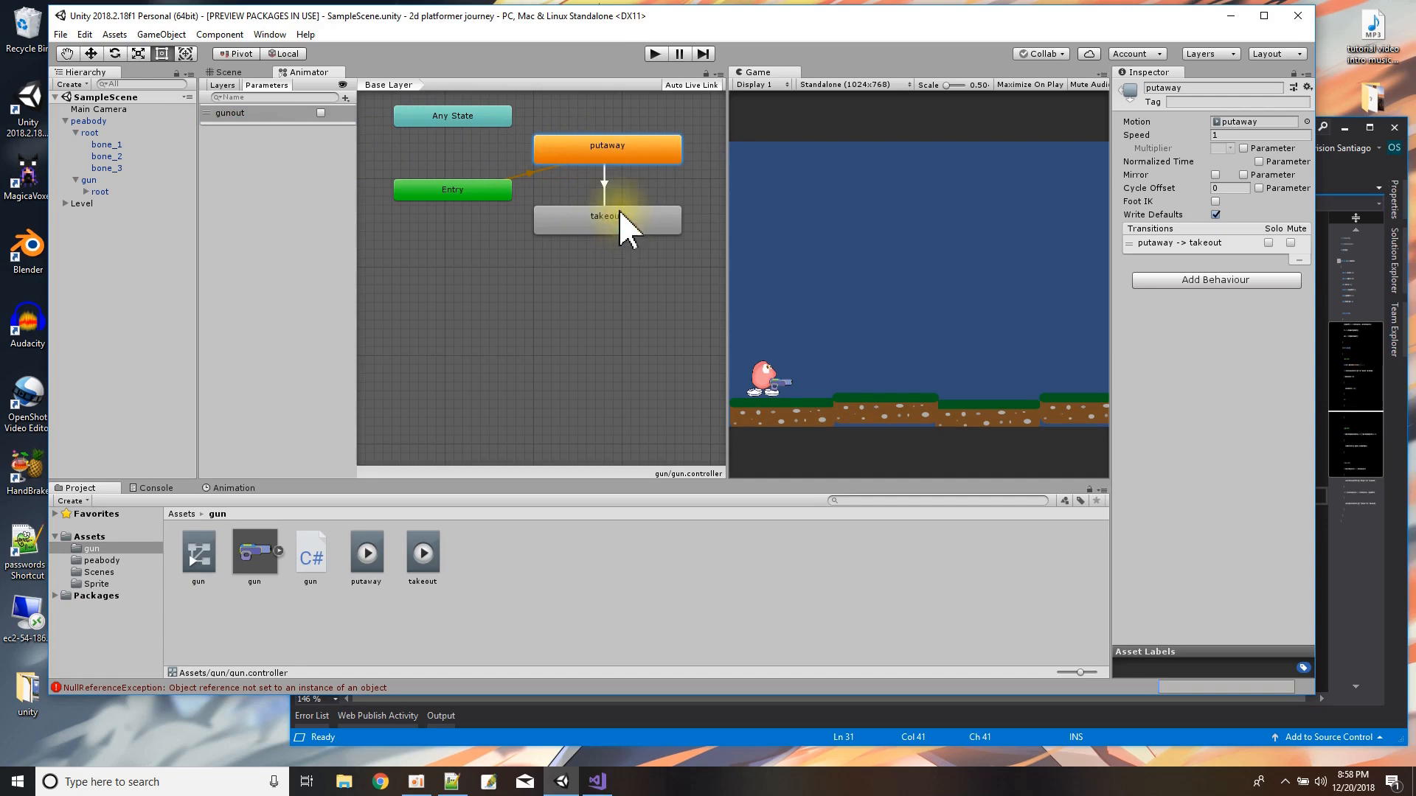
{"action": "left_click", "coordinate": [606, 193]}
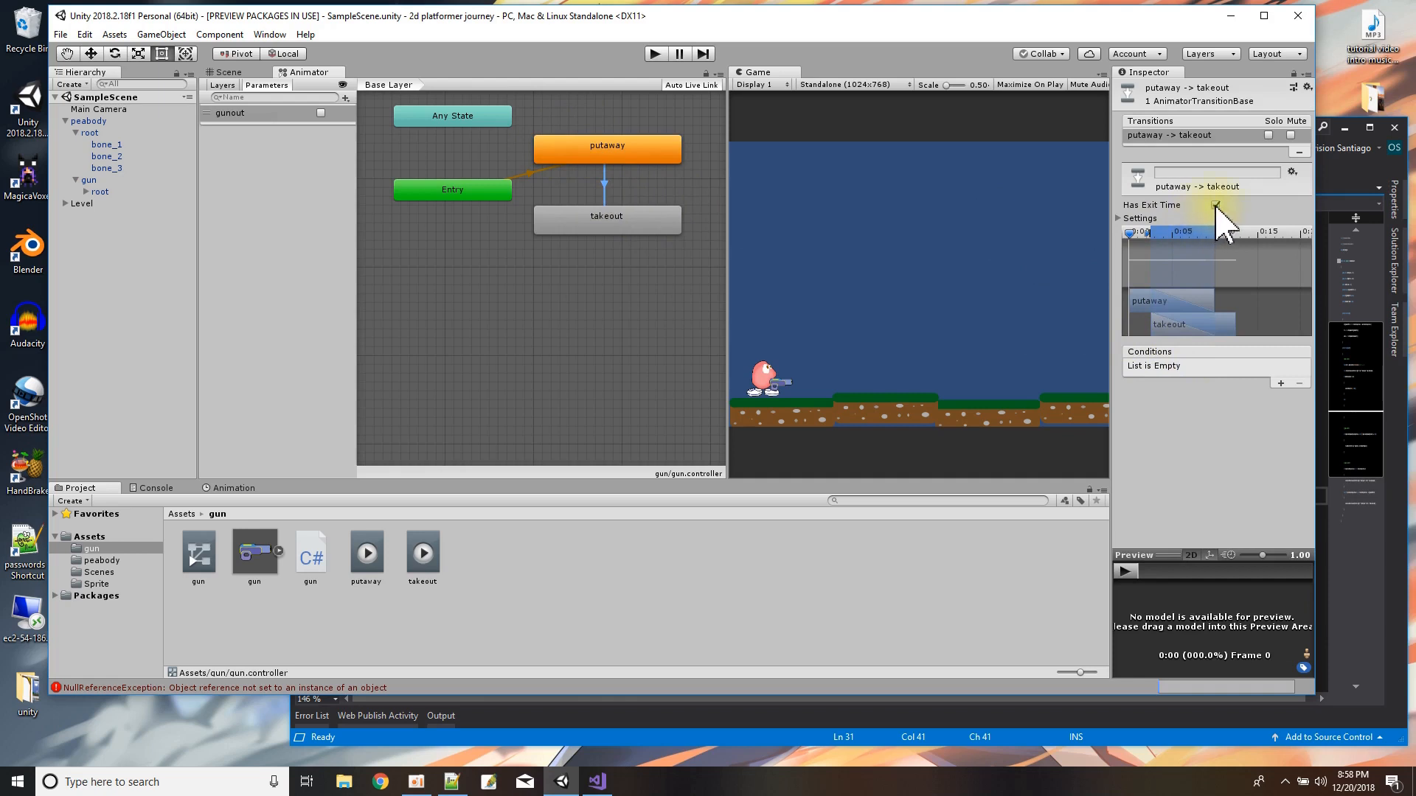
{"action": "left_click", "coordinate": [1280, 383]}
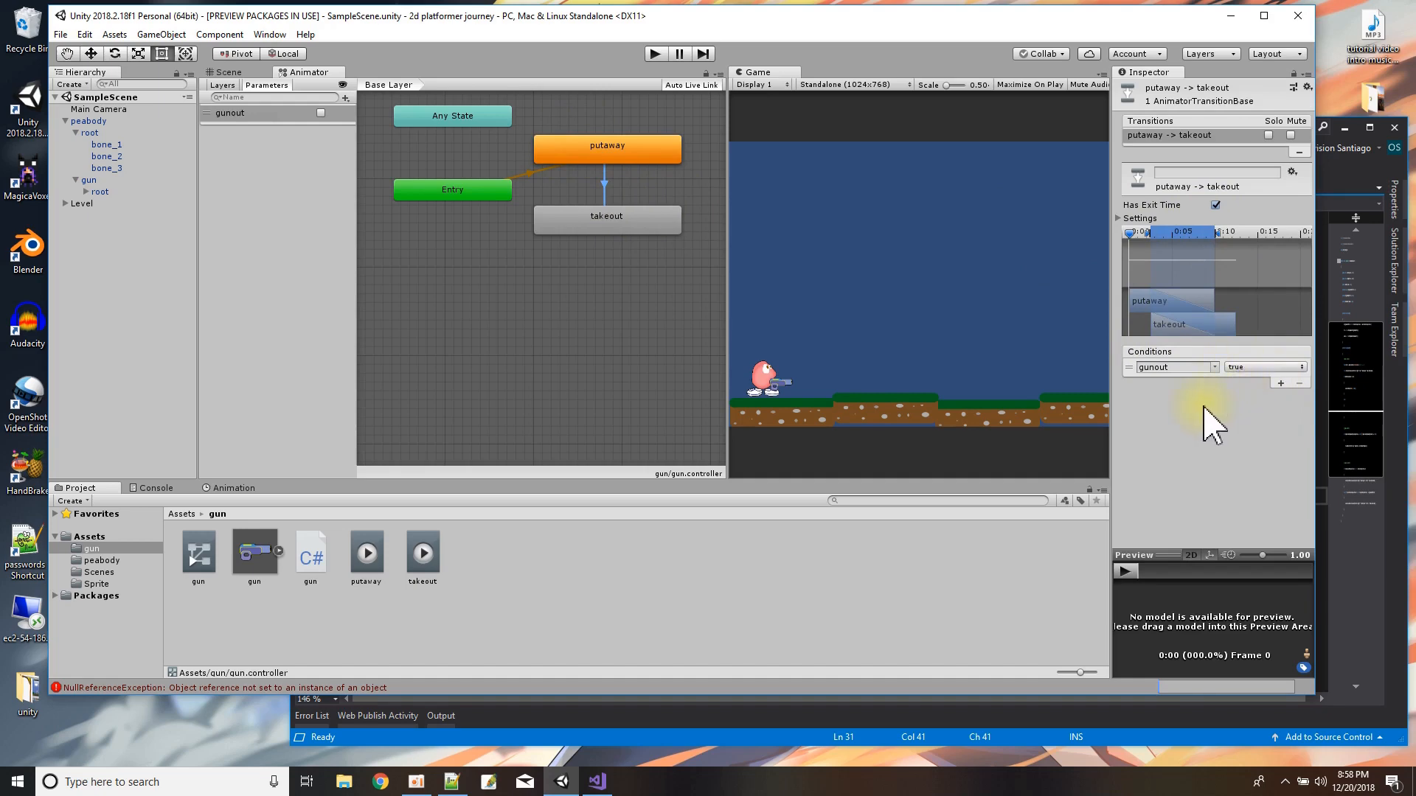
Make a return transition from takeout to putaway with the condition gunout set to false.
{"action": "right_click", "coordinate": [626, 220]}
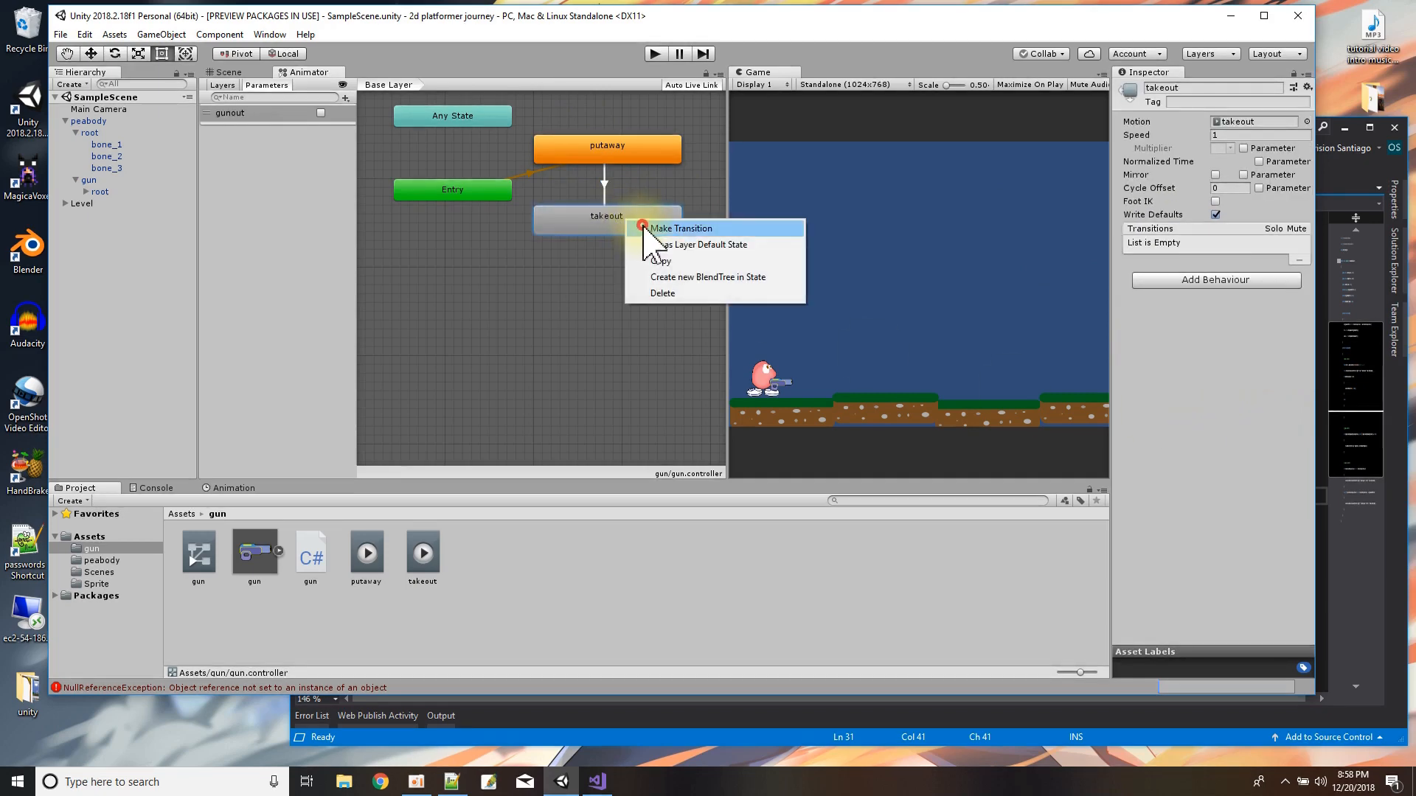
{"action": "left_click", "coordinate": [641, 228]}
{"action": "left_click", "coordinate": [630, 152]}
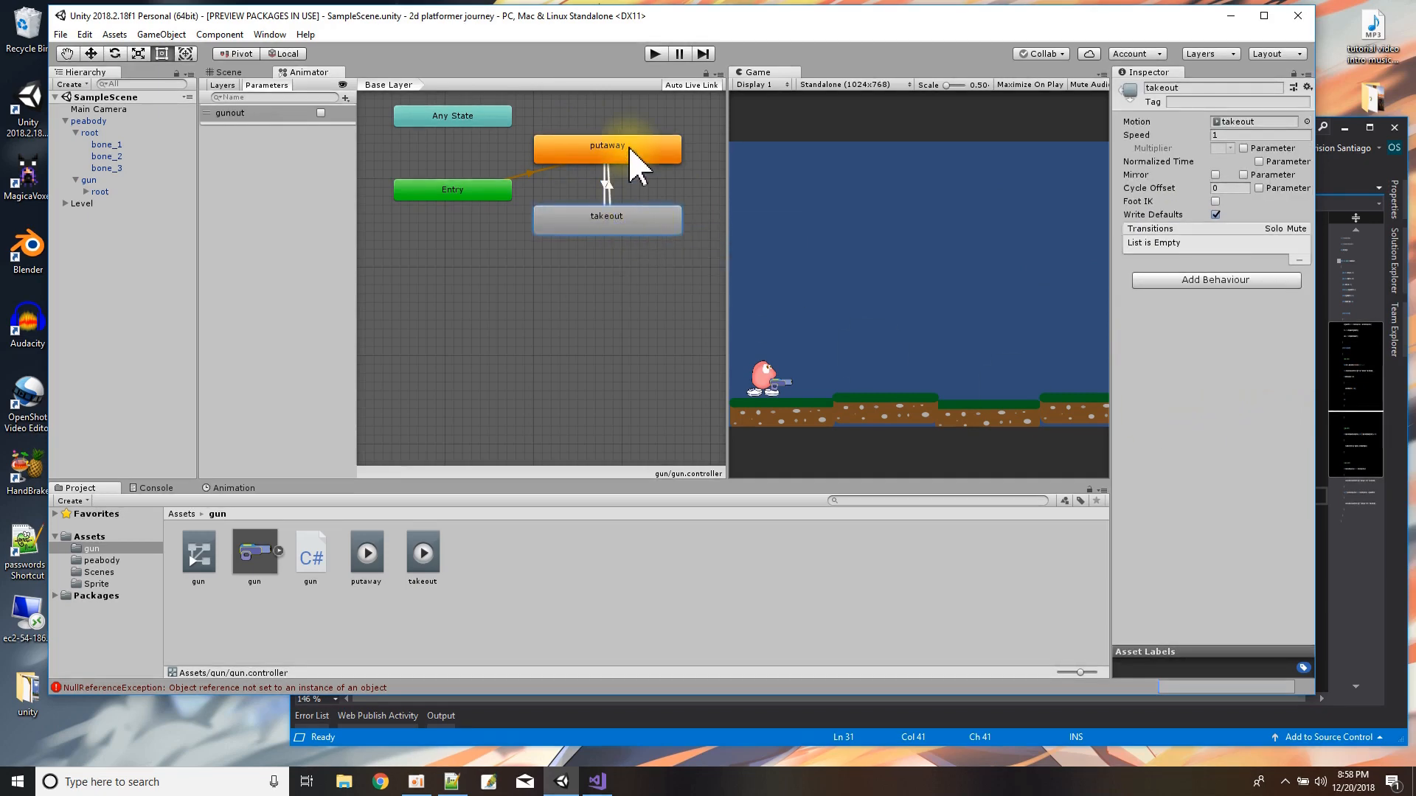
{"action": "left_click", "coordinate": [610, 193]}
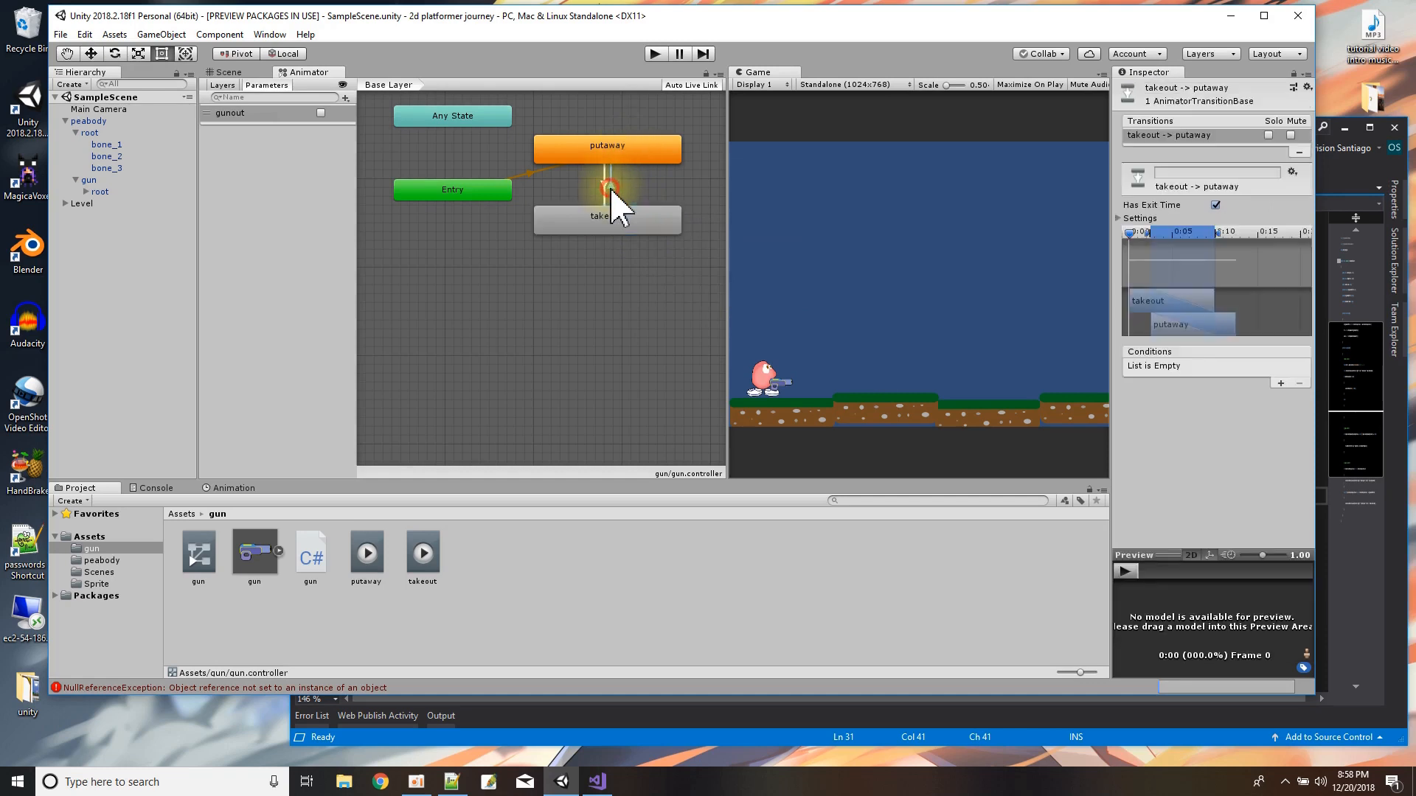
{"action": "left_click", "coordinate": [1285, 383]}
{"action": "left_click", "coordinate": [1251, 367]}
{"action": "left_click", "coordinate": [1259, 400]}
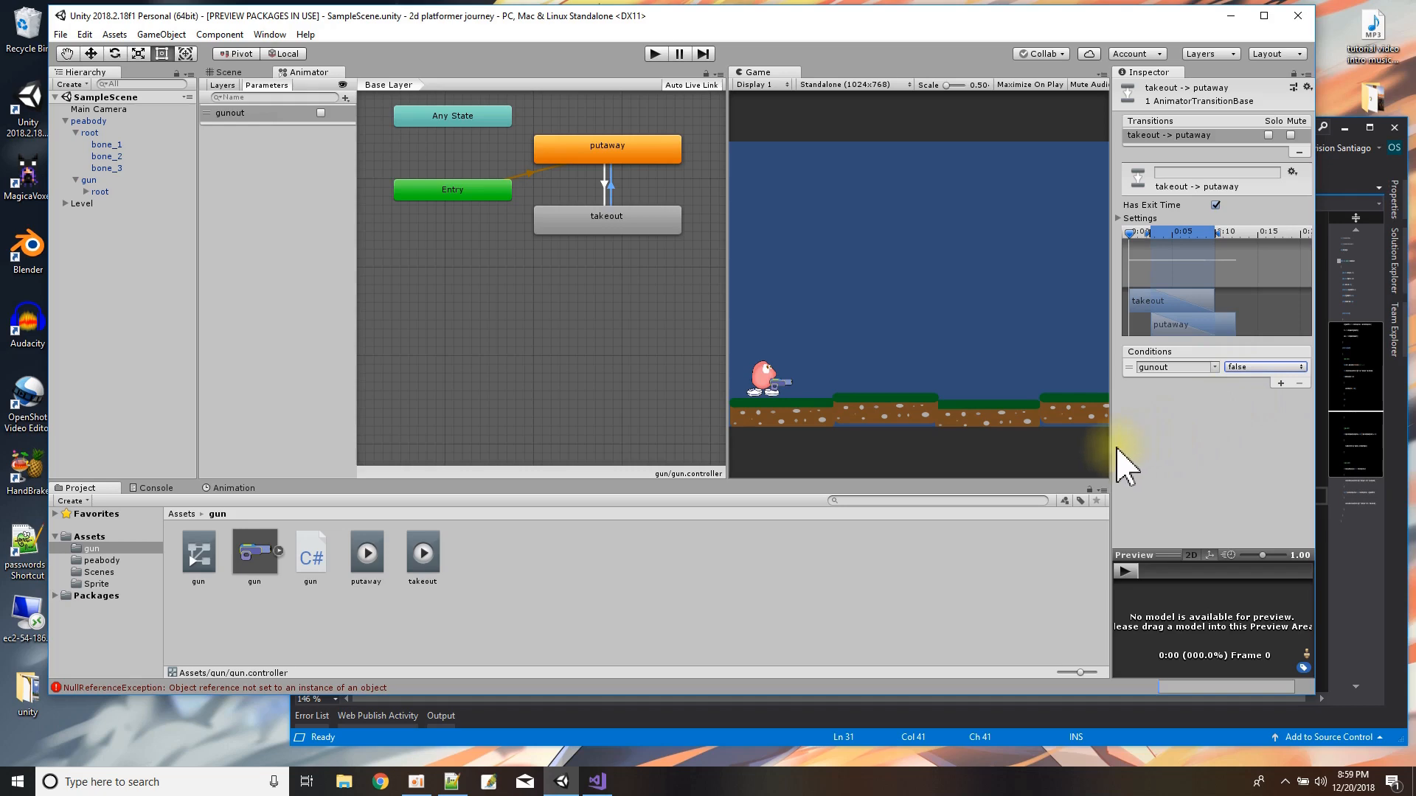
Test the gun's transitions in Play mode by toggling gunout on and off, stop playback, and narrow the parameter list.
{"action": "left_click", "coordinate": [655, 54]}
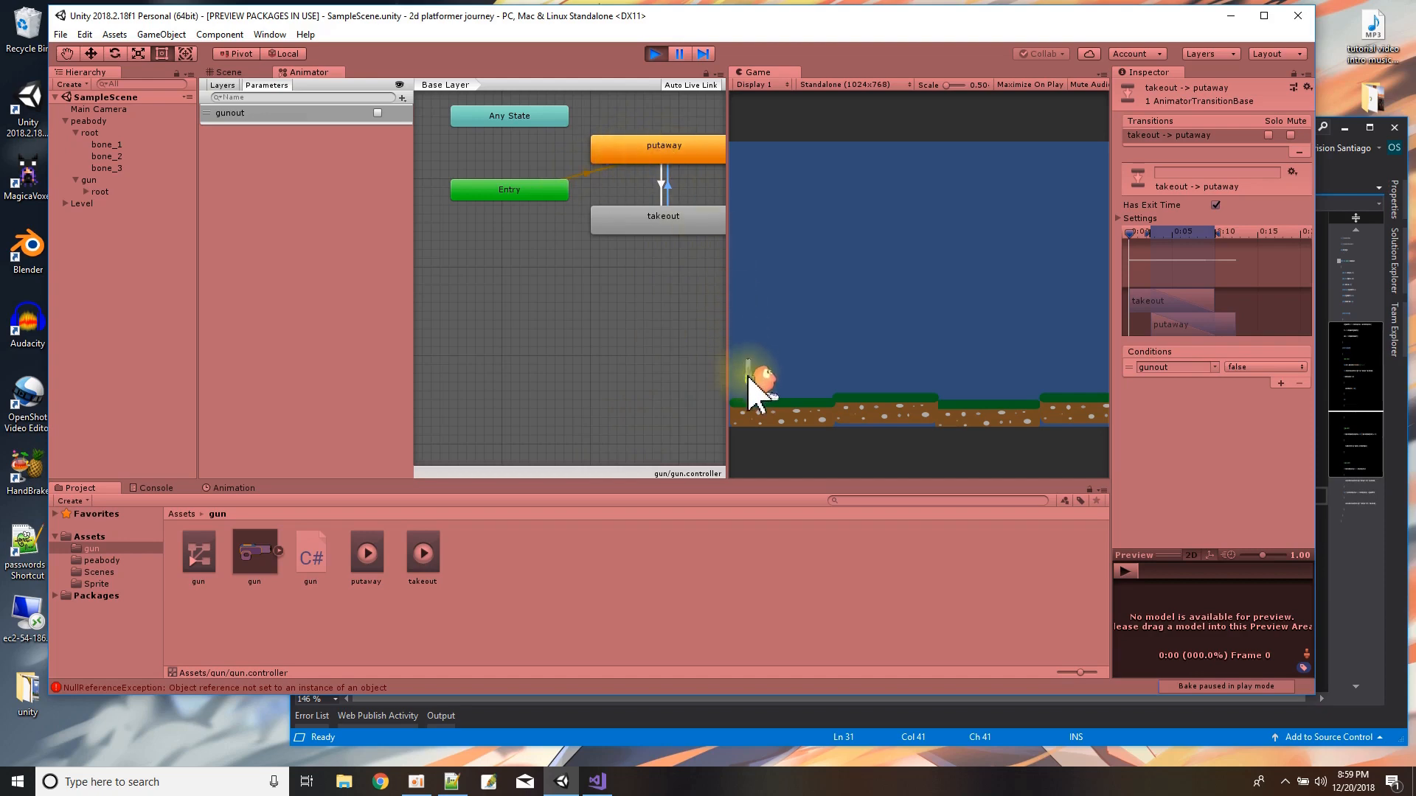
{"action": "left_click", "coordinate": [378, 113]}
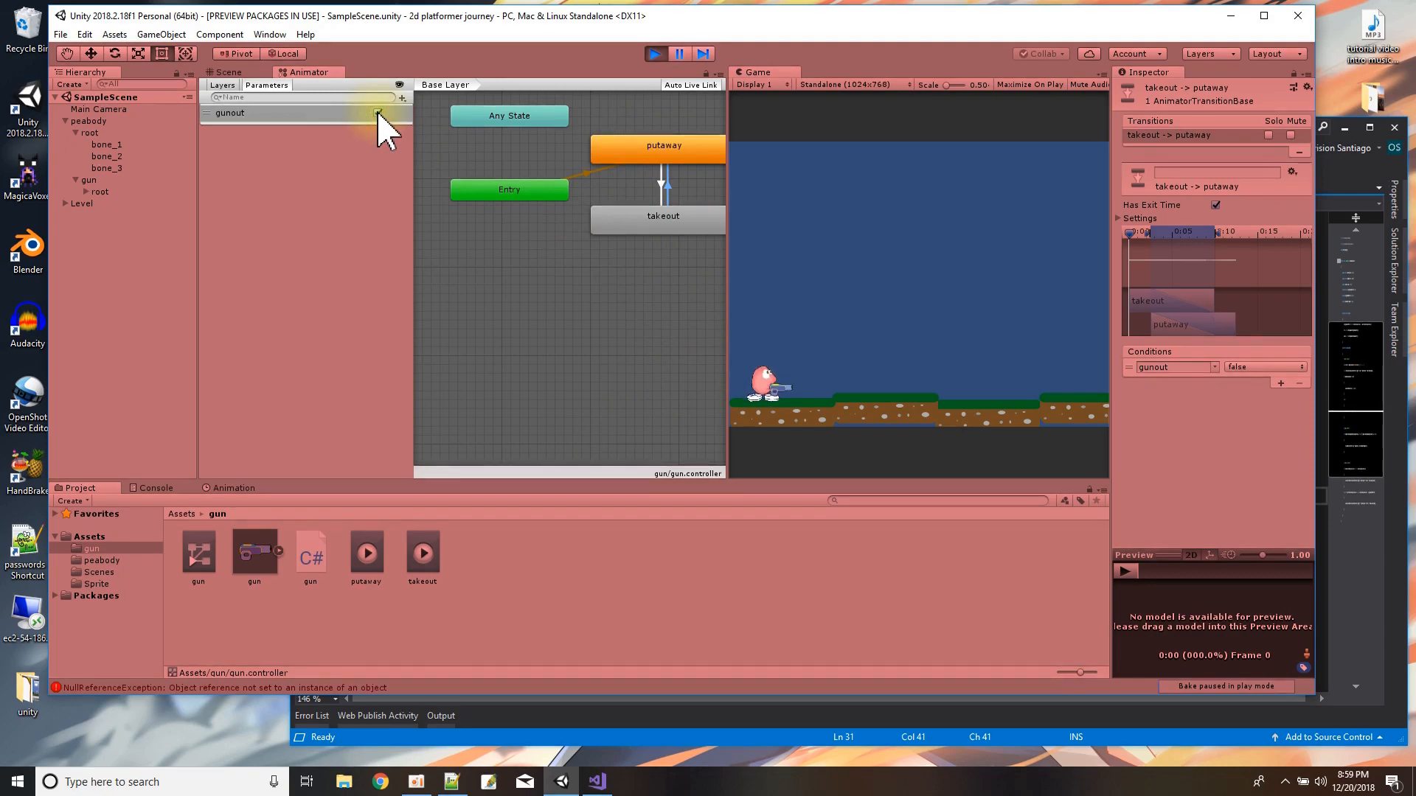
{"action": "left_click", "coordinate": [378, 112]}
{"action": "left_click", "coordinate": [377, 113]}
{"action": "left_click", "coordinate": [377, 113]}
{"action": "left_click_drag", "start_coordinate": [411, 331], "coordinate": [376, 329]}
{"action": "left_click", "coordinate": [655, 54]}
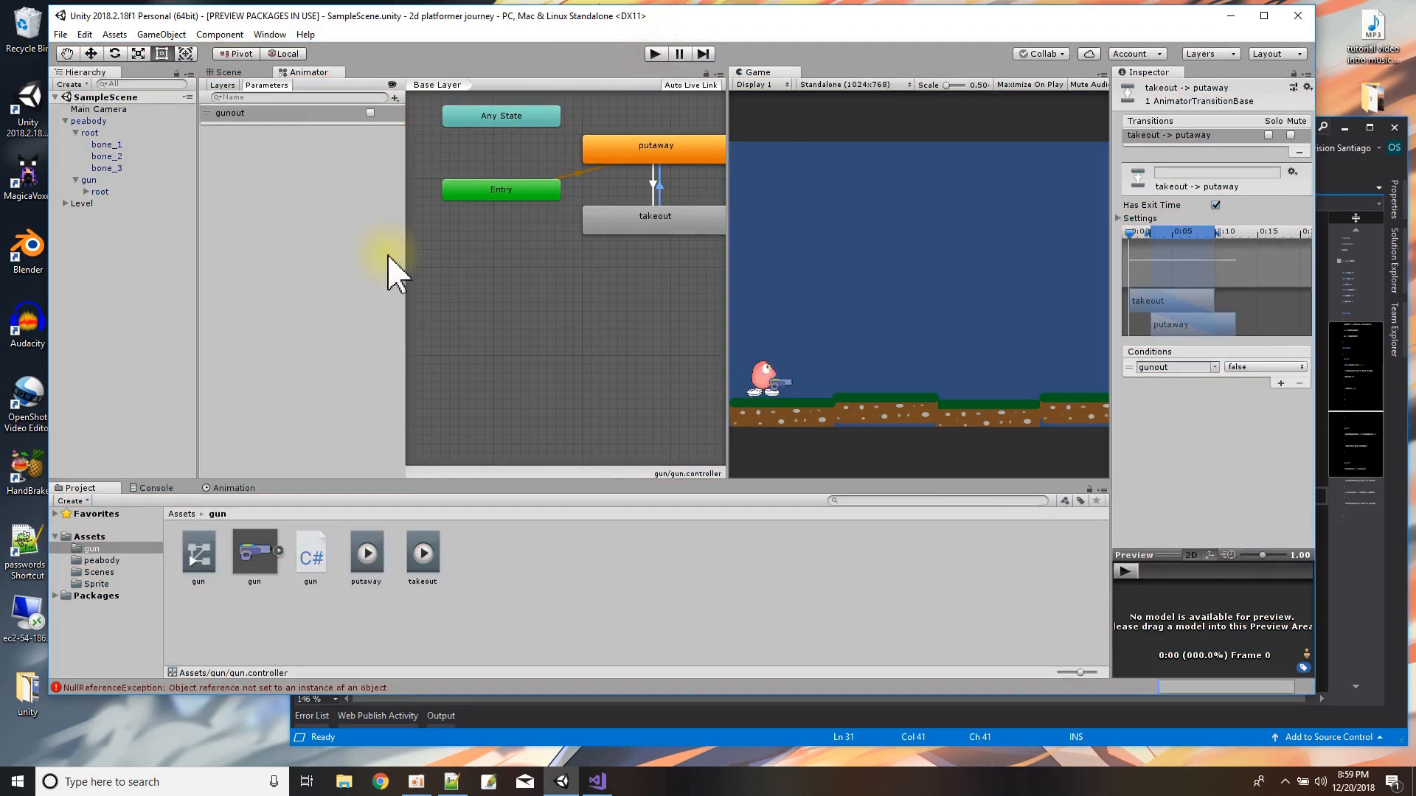
{"action": "left_click_drag", "start_coordinate": [406, 302], "coordinate": [164, 300]}
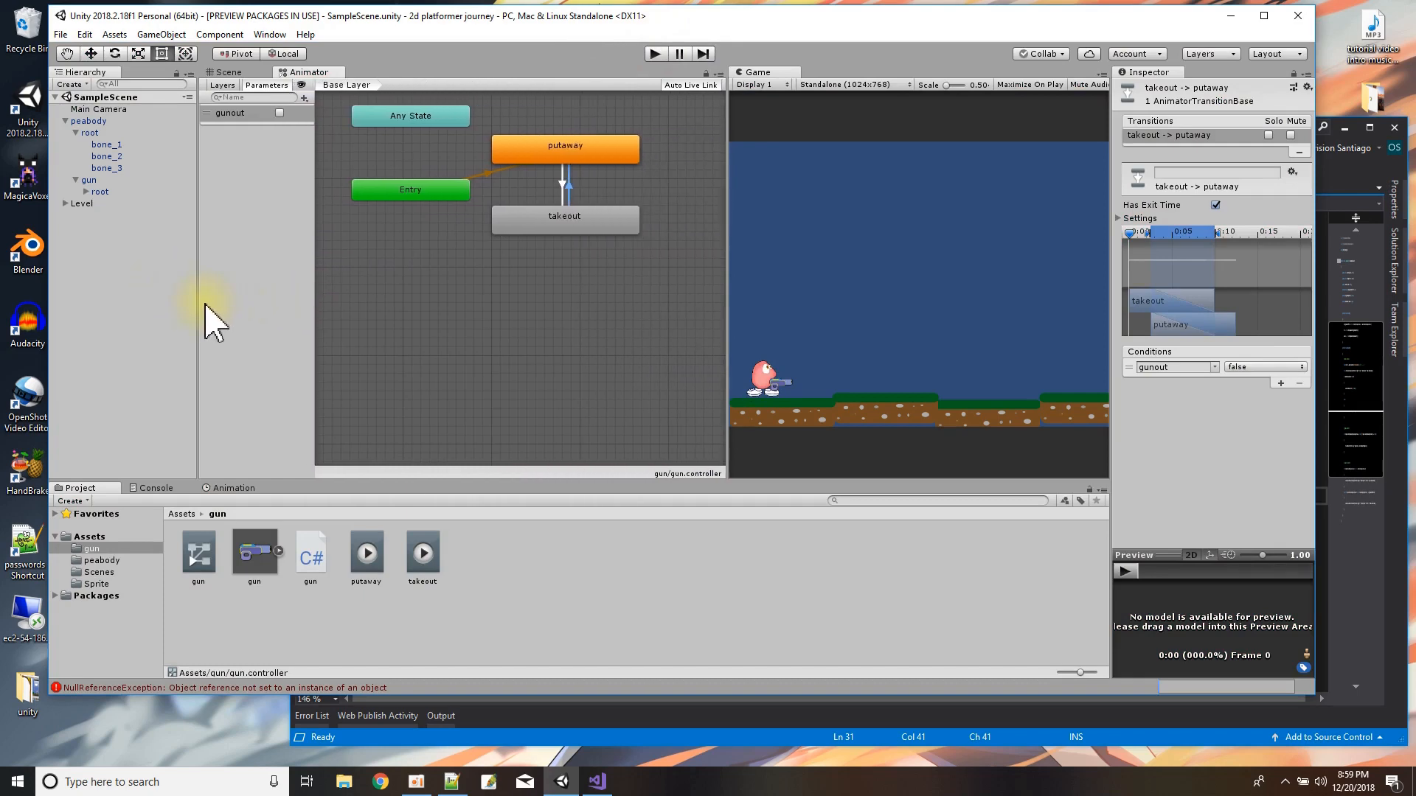
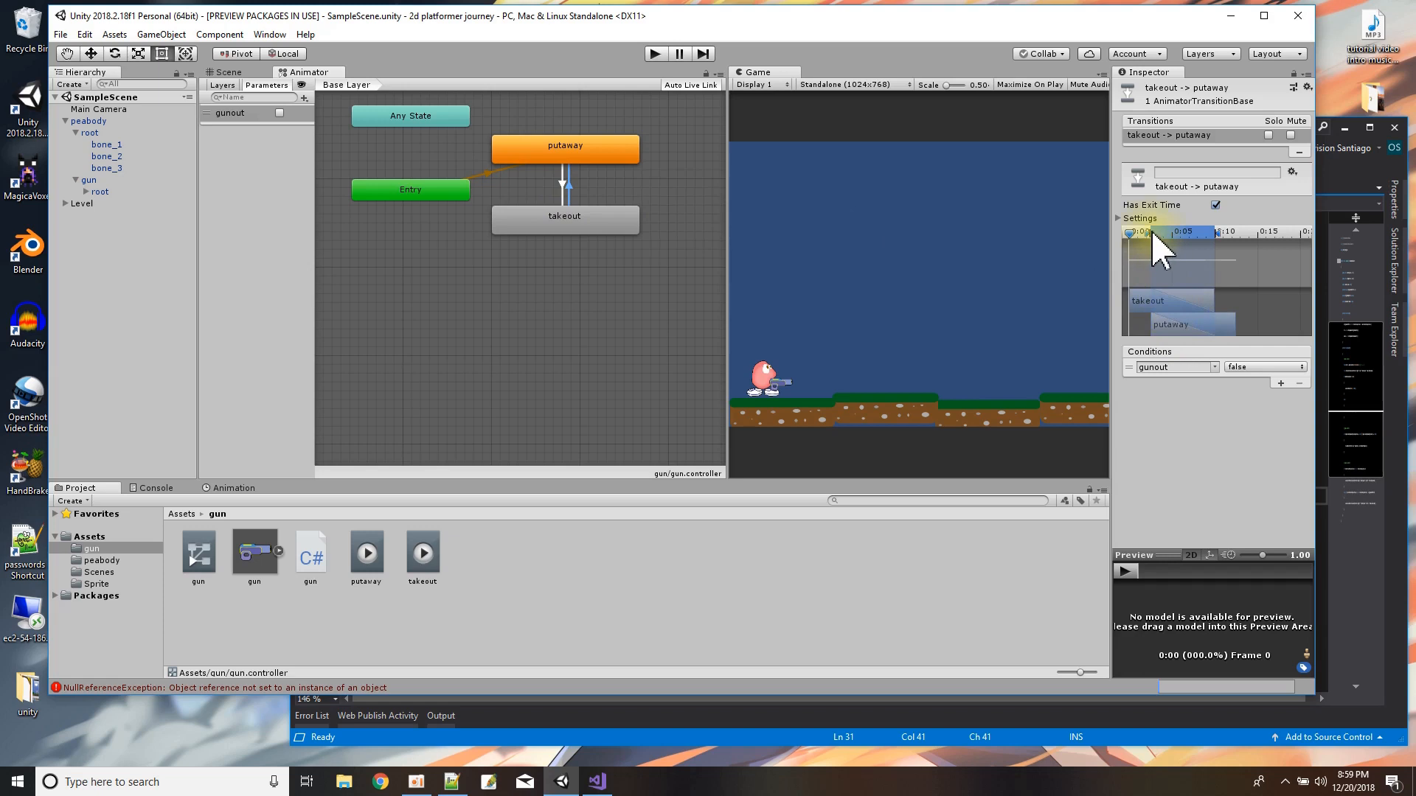
Test the takeout-to-putaway transition in Play mode with Has Exit Time disabled, toggling gunout on and off repeatedly.
{"action": "left_click_drag", "start_coordinate": [1147, 233], "coordinate": [1156, 238]}
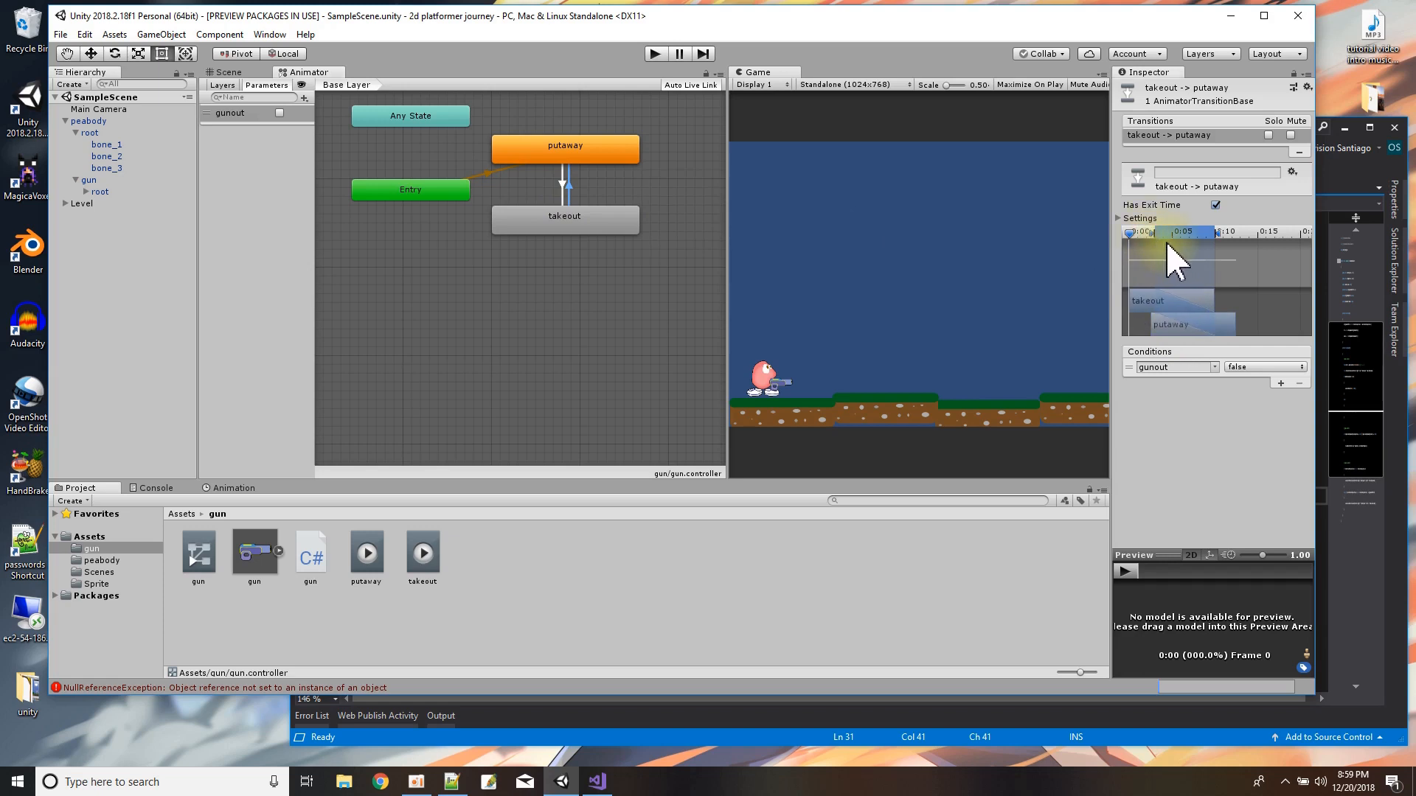
{"action": "left_click", "coordinate": [655, 54]}
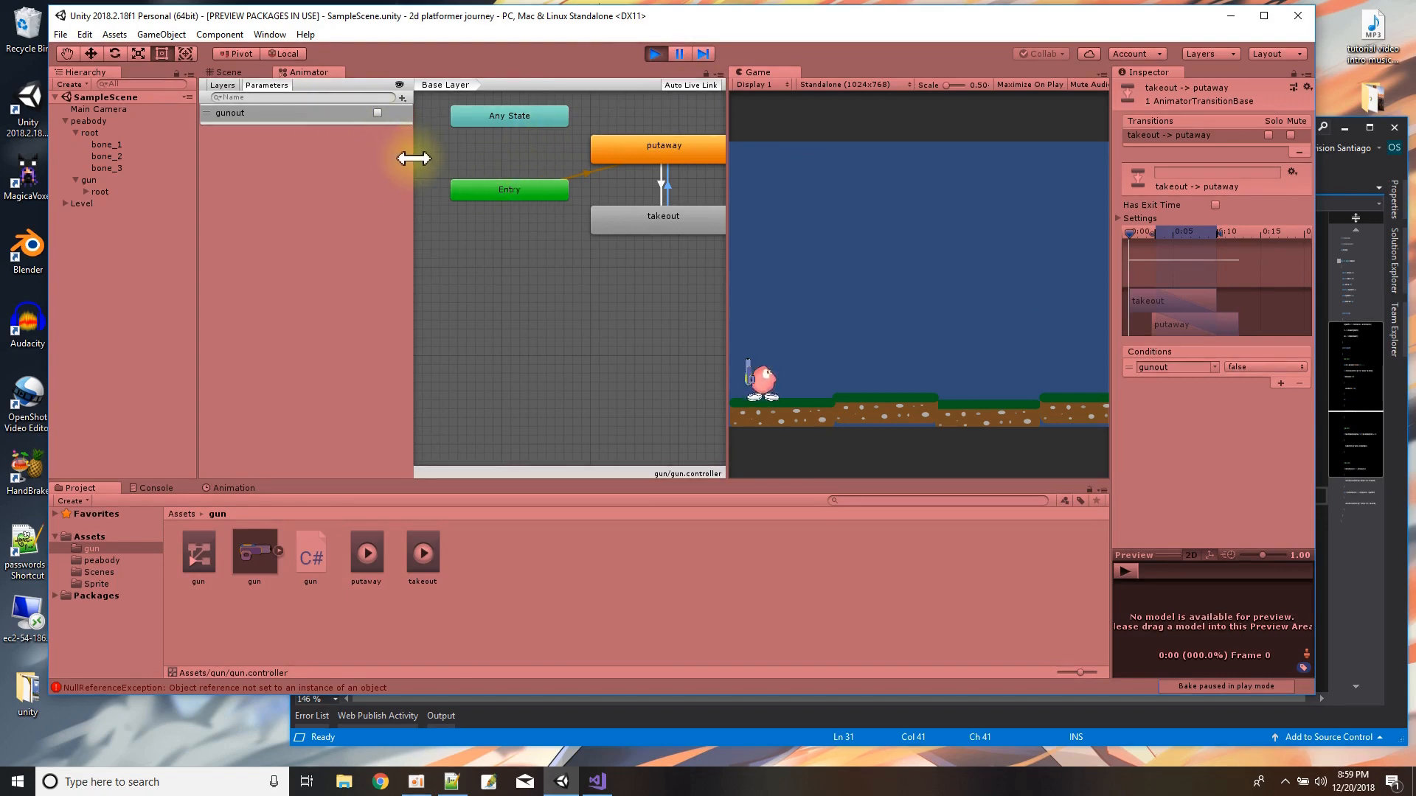
{"action": "left_click_drag", "start_coordinate": [410, 155], "coordinate": [287, 148]}
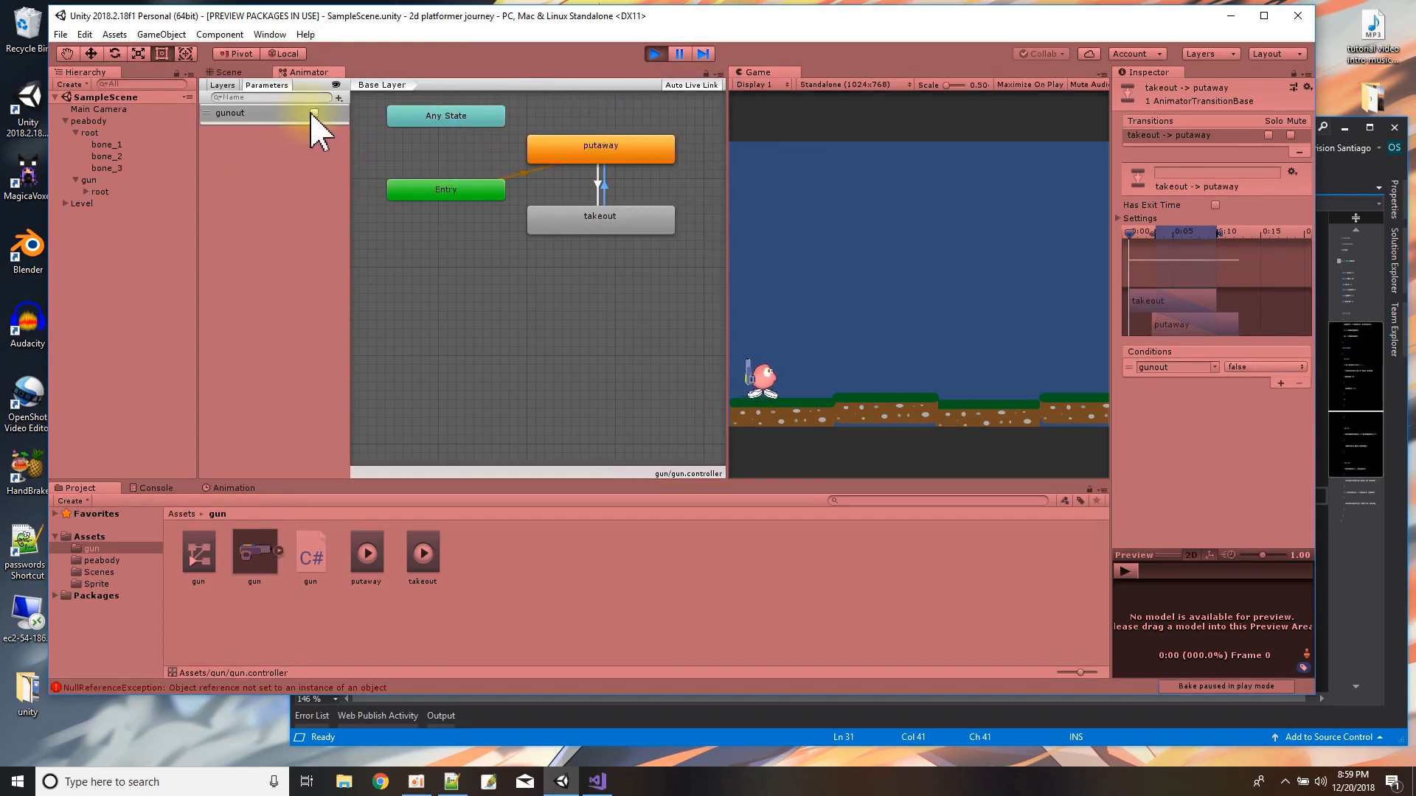
{"action": "left_click", "coordinate": [314, 113]}
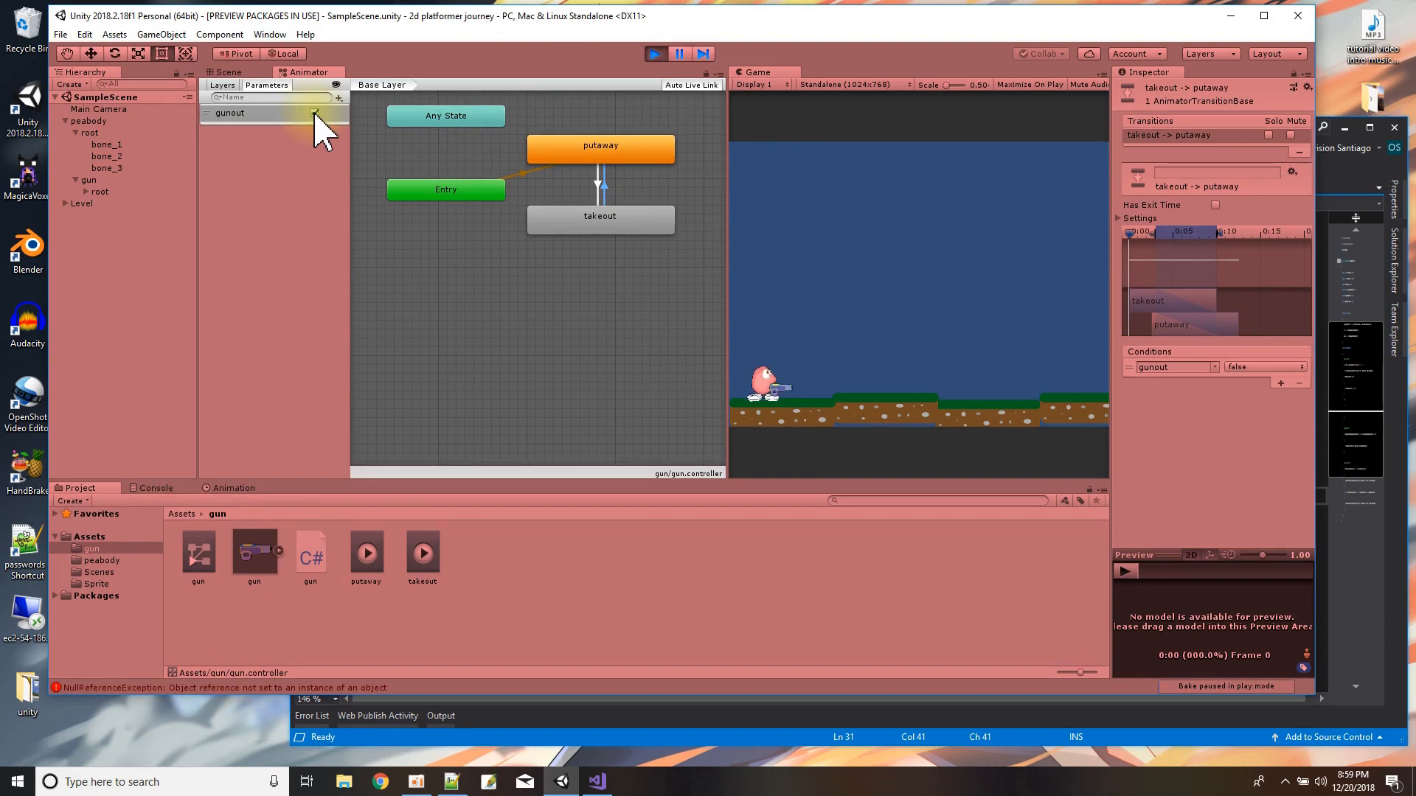
{"action": "left_click", "coordinate": [315, 113]}
{"action": "left_click", "coordinate": [315, 113]}
{"action": "left_click", "coordinate": [315, 113]}
{"action": "left_click", "coordinate": [315, 113]}
{"action": "left_click", "coordinate": [315, 113]}
Re-enable Has Exit Time on the takeout-to-putaway transition and check the takeout clip's Loop Time setting.
{"action": "left_click", "coordinate": [1214, 206]}
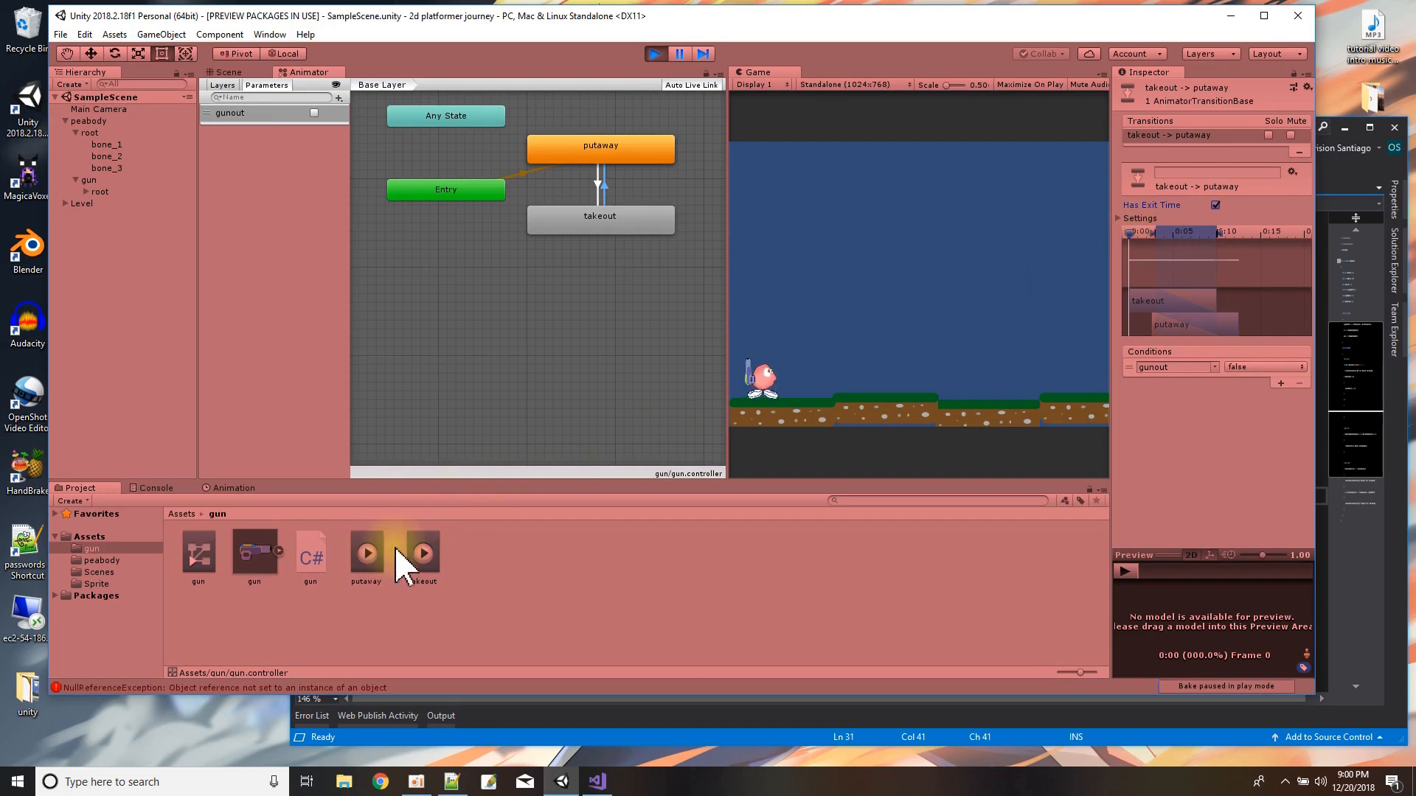
{"action": "left_click", "coordinate": [422, 555]}
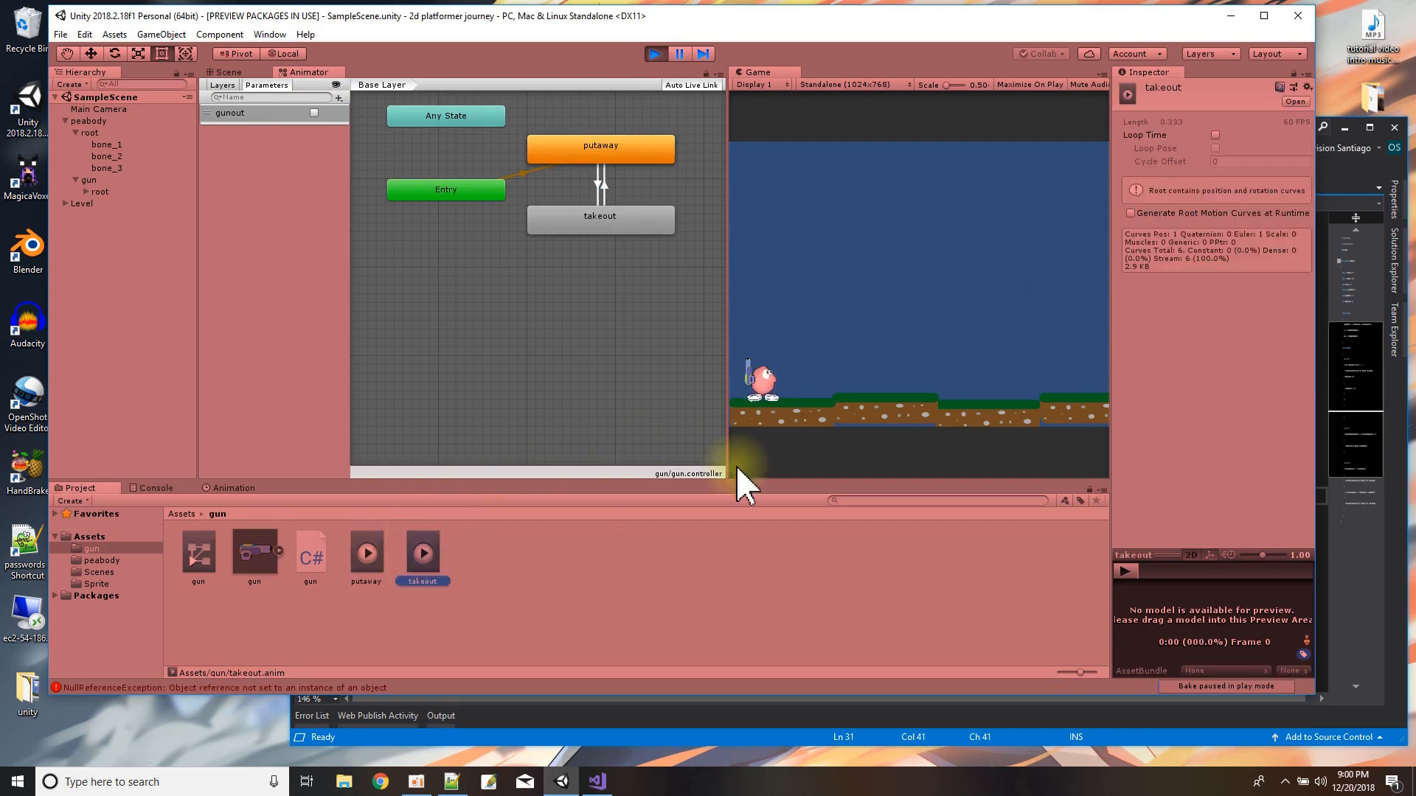
{"action": "left_click", "coordinate": [1215, 135]}
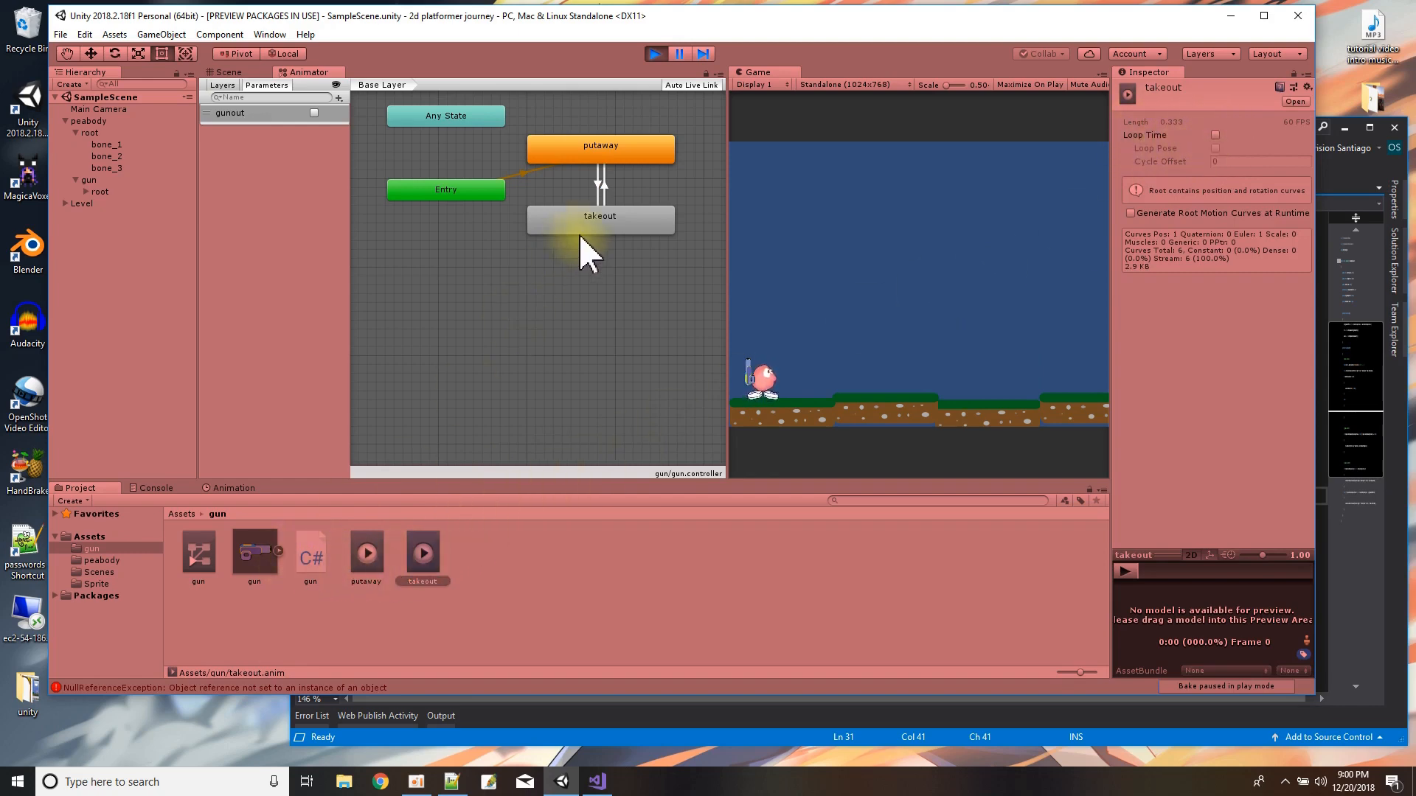
Try starting the takeout-to-putaway blend near the end of the takeout clip, and test it by toggling gunout.
{"action": "left_click", "coordinate": [602, 190]}
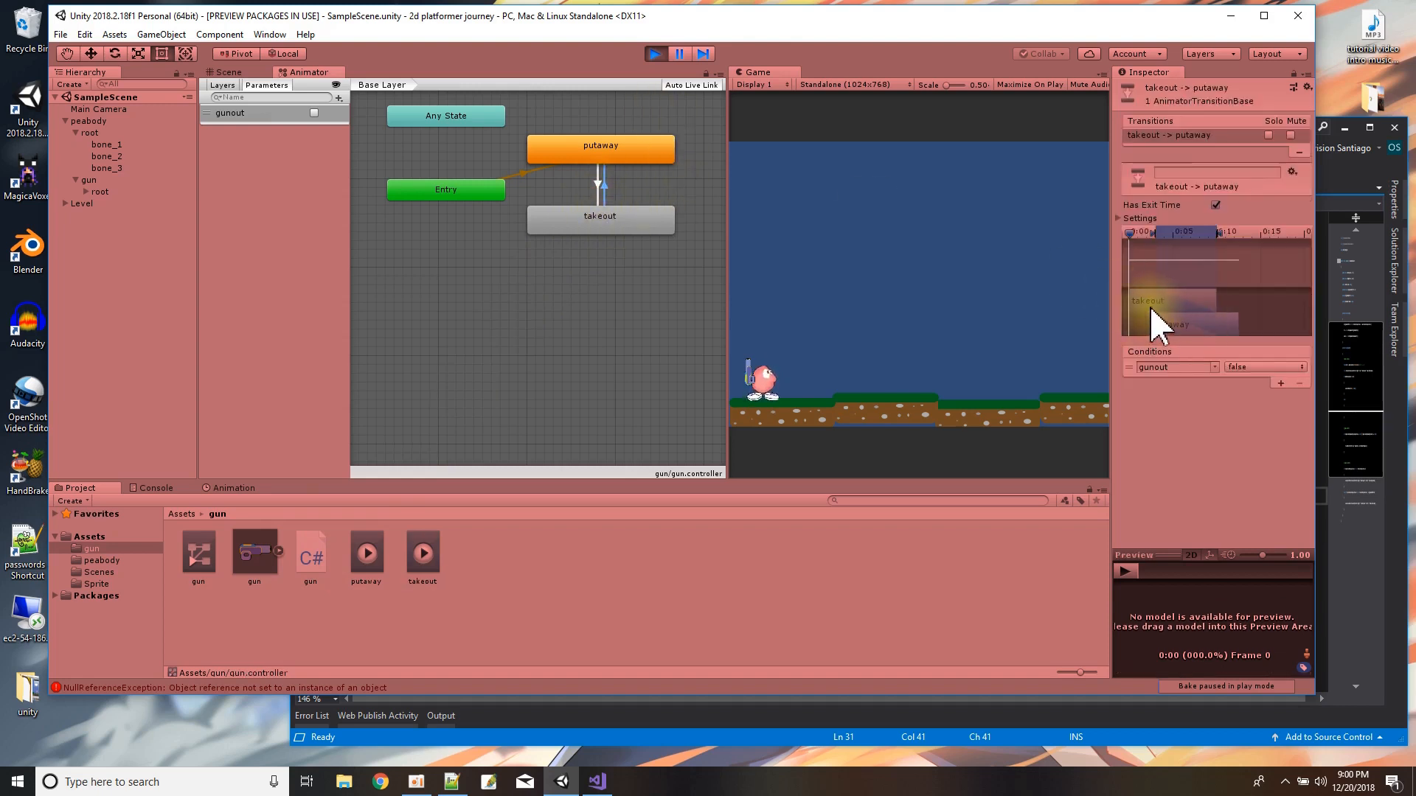
{"action": "mouse_move", "coordinate": [1157, 246]}
{"action": "left_mouse_down"}
{"action": "mouse_move", "coordinate": [1209, 240]}
{"action": "mouse_move", "coordinate": [1148, 238]}
{"action": "left_mouse_up"}
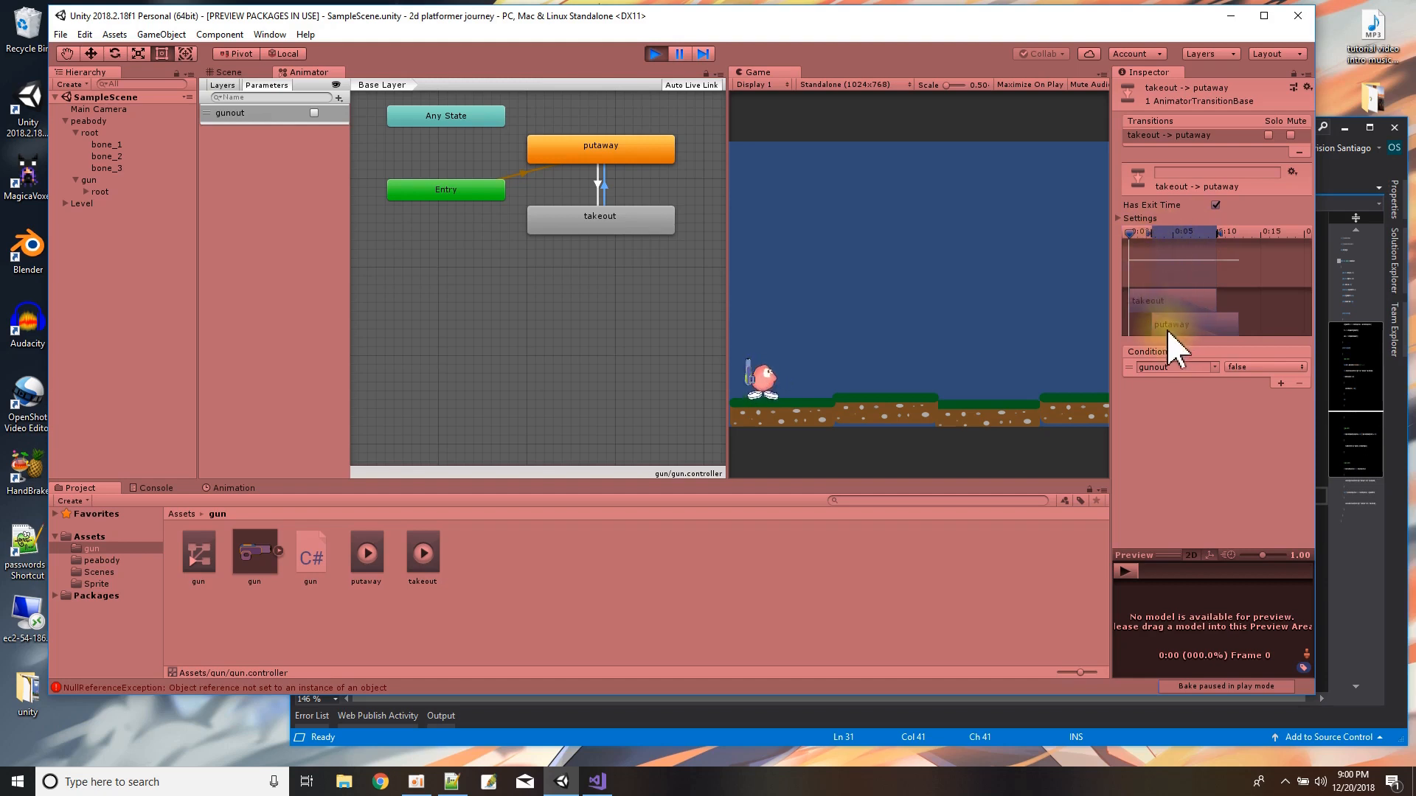
{"action": "left_click_drag", "start_coordinate": [1172, 328], "coordinate": [1228, 328]}
{"action": "mouse_move", "coordinate": [1148, 234]}
{"action": "left_mouse_down"}
{"action": "mouse_move", "coordinate": [1201, 257]}
{"action": "mouse_move", "coordinate": [1201, 273]}
{"action": "left_mouse_up"}
{"action": "left_click_drag", "start_coordinate": [1177, 329], "coordinate": [1237, 328]}
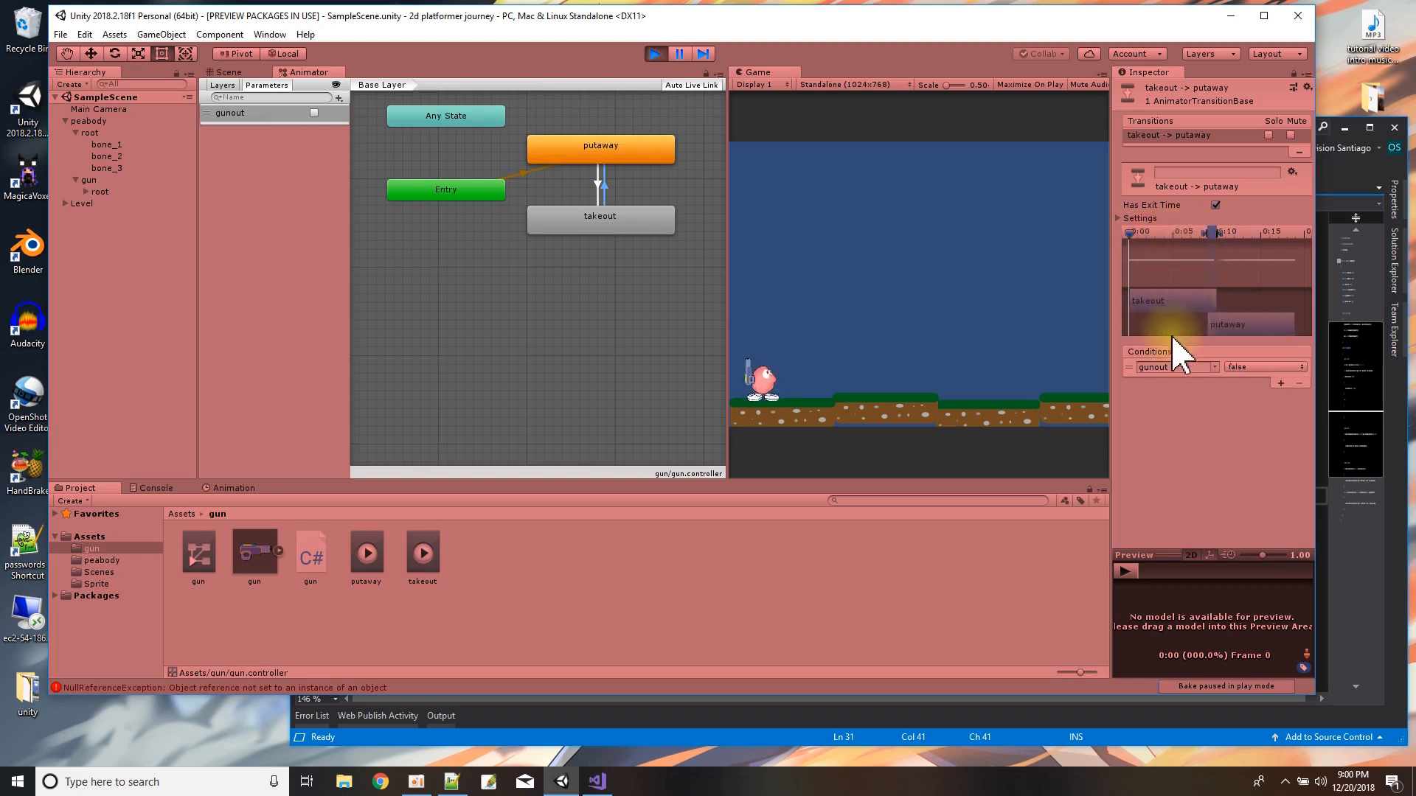
{"action": "left_click", "coordinate": [314, 113]}
{"action": "left_click", "coordinate": [314, 113]}
{"action": "left_click", "coordinate": [314, 113]}
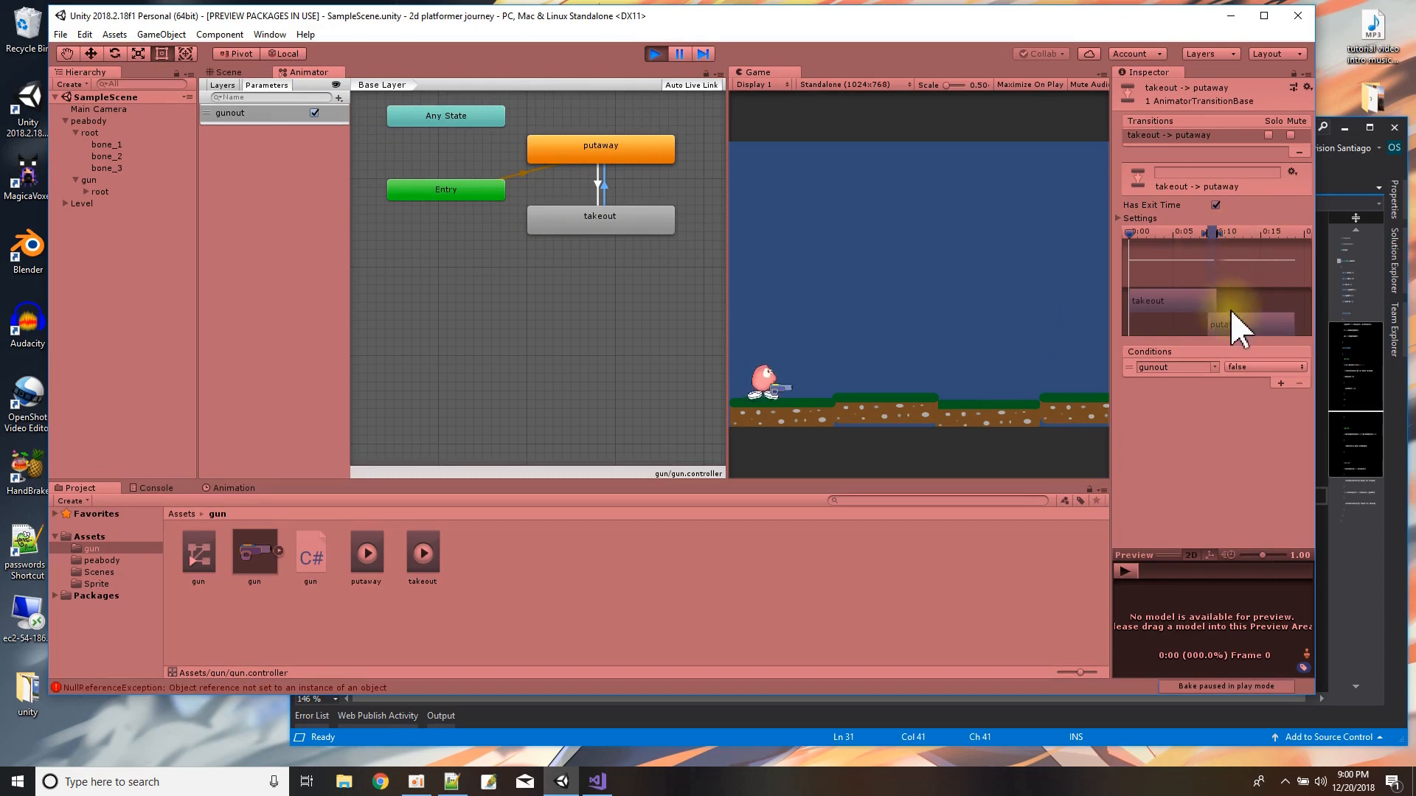
Overlap putaway fully with takeout in the transition, blending from the clip's start, and test it by toggling gunout before stopping playback.
{"action": "left_click_drag", "start_coordinate": [1213, 332], "coordinate": [1134, 327]}
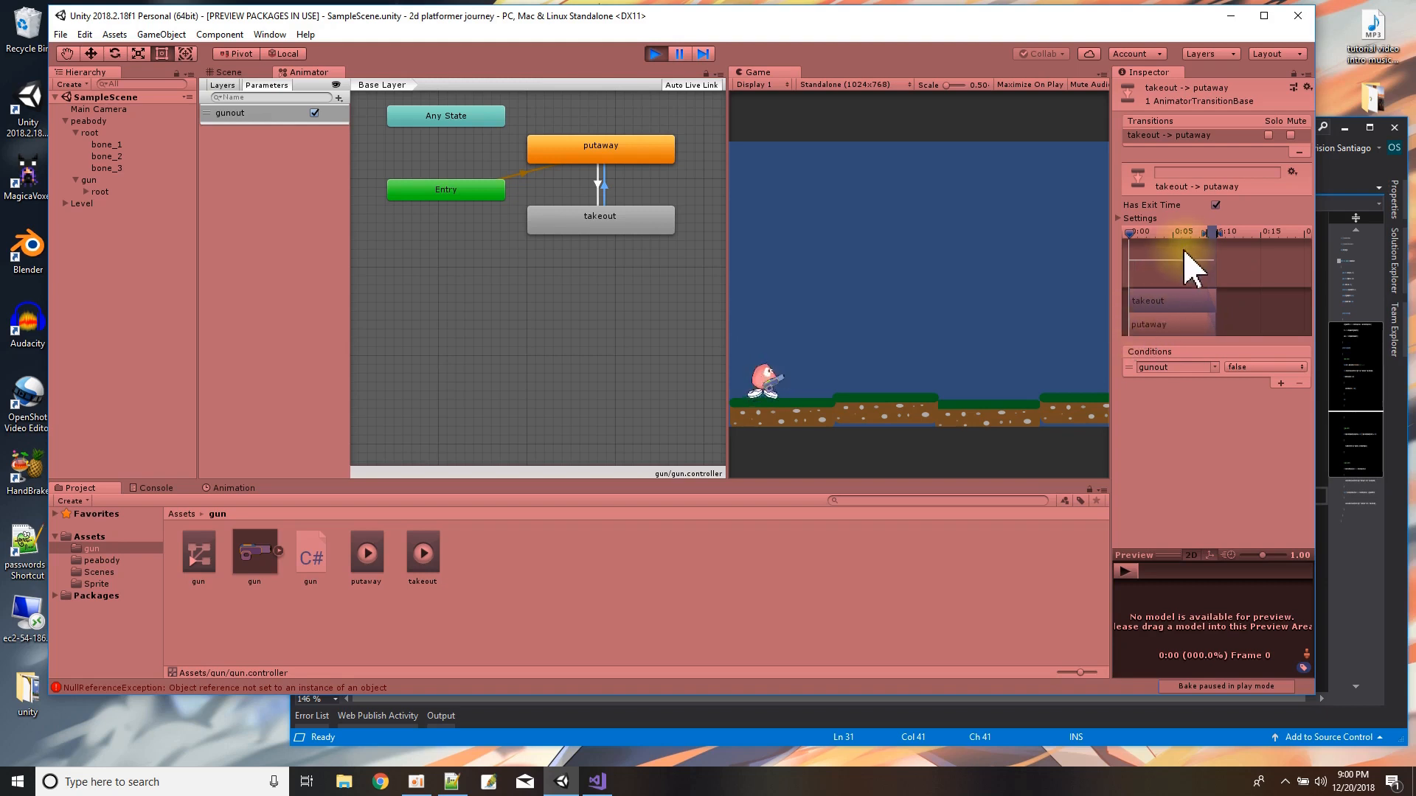
{"action": "left_click_drag", "start_coordinate": [1202, 233], "coordinate": [1127, 233]}
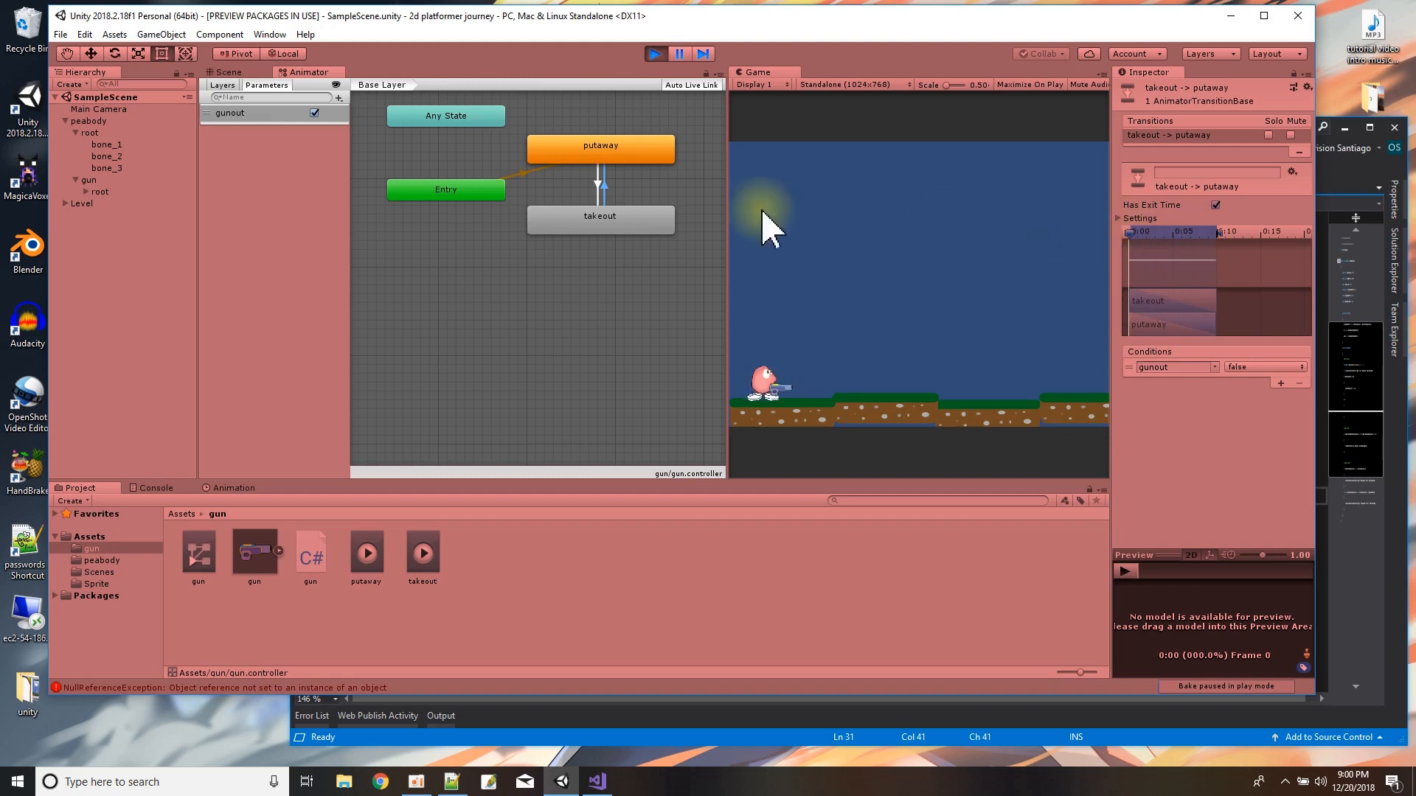
{"action": "left_click", "coordinate": [314, 113]}
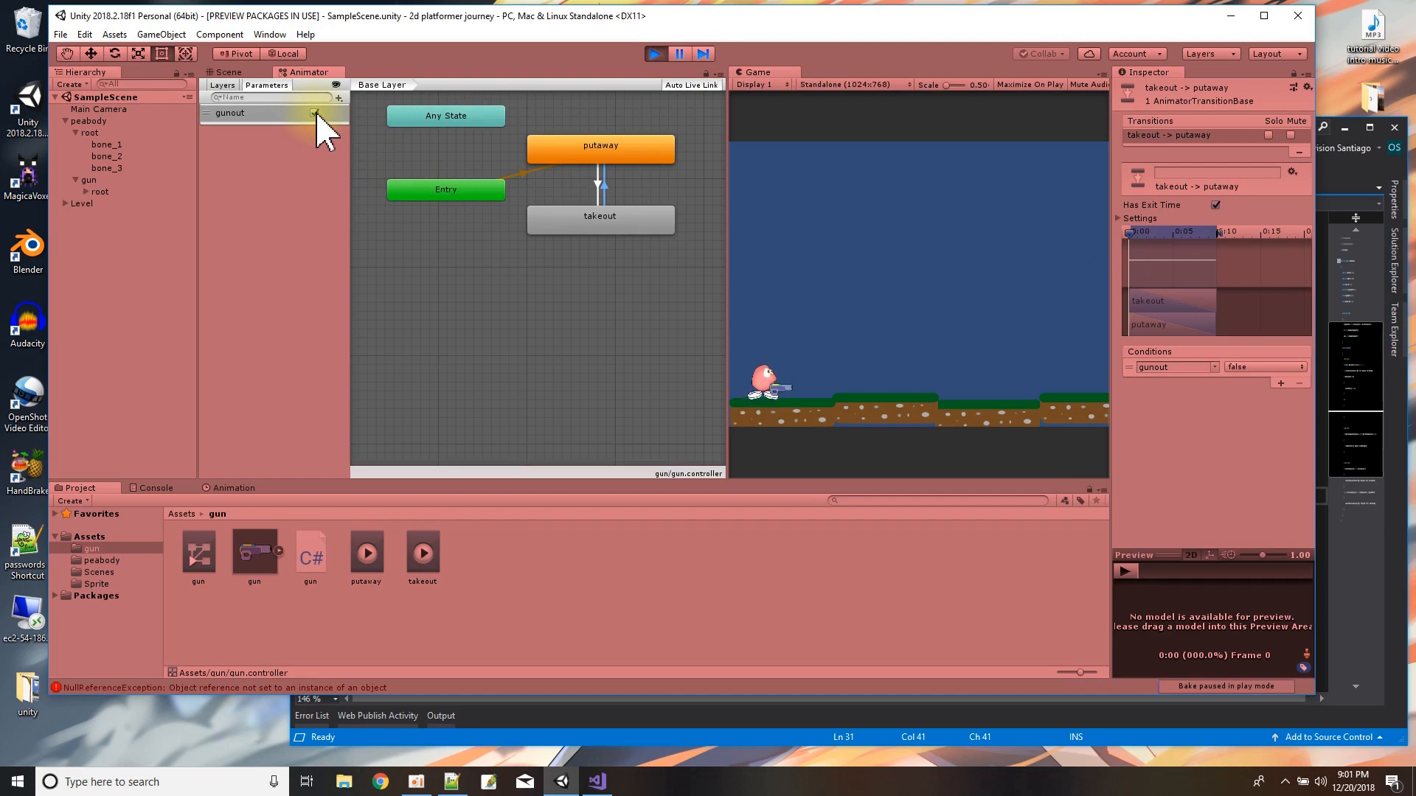
{"action": "left_click", "coordinate": [315, 113]}
{"action": "left_click", "coordinate": [316, 113]}
{"action": "left_click", "coordinate": [317, 113]}
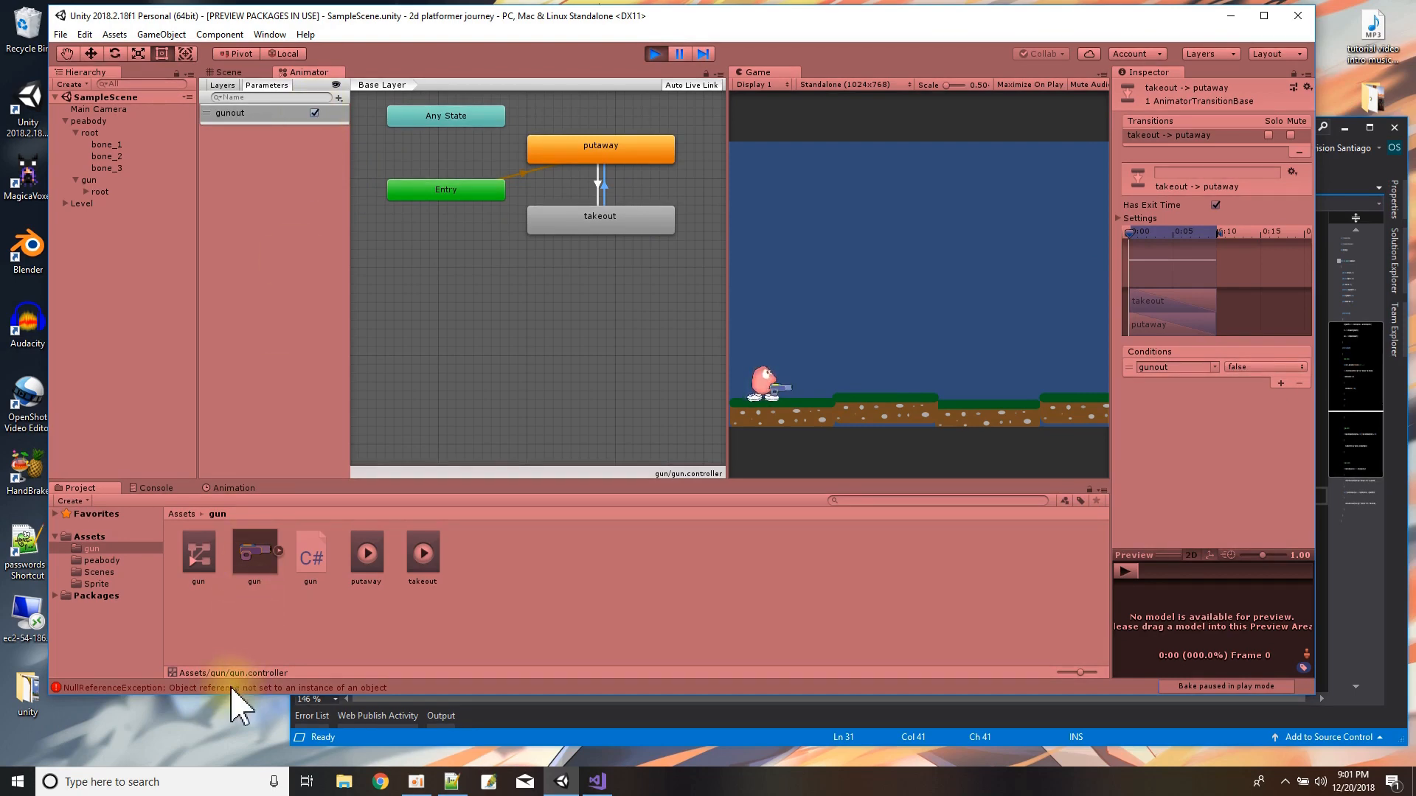
{"action": "left_click", "coordinate": [654, 55]}
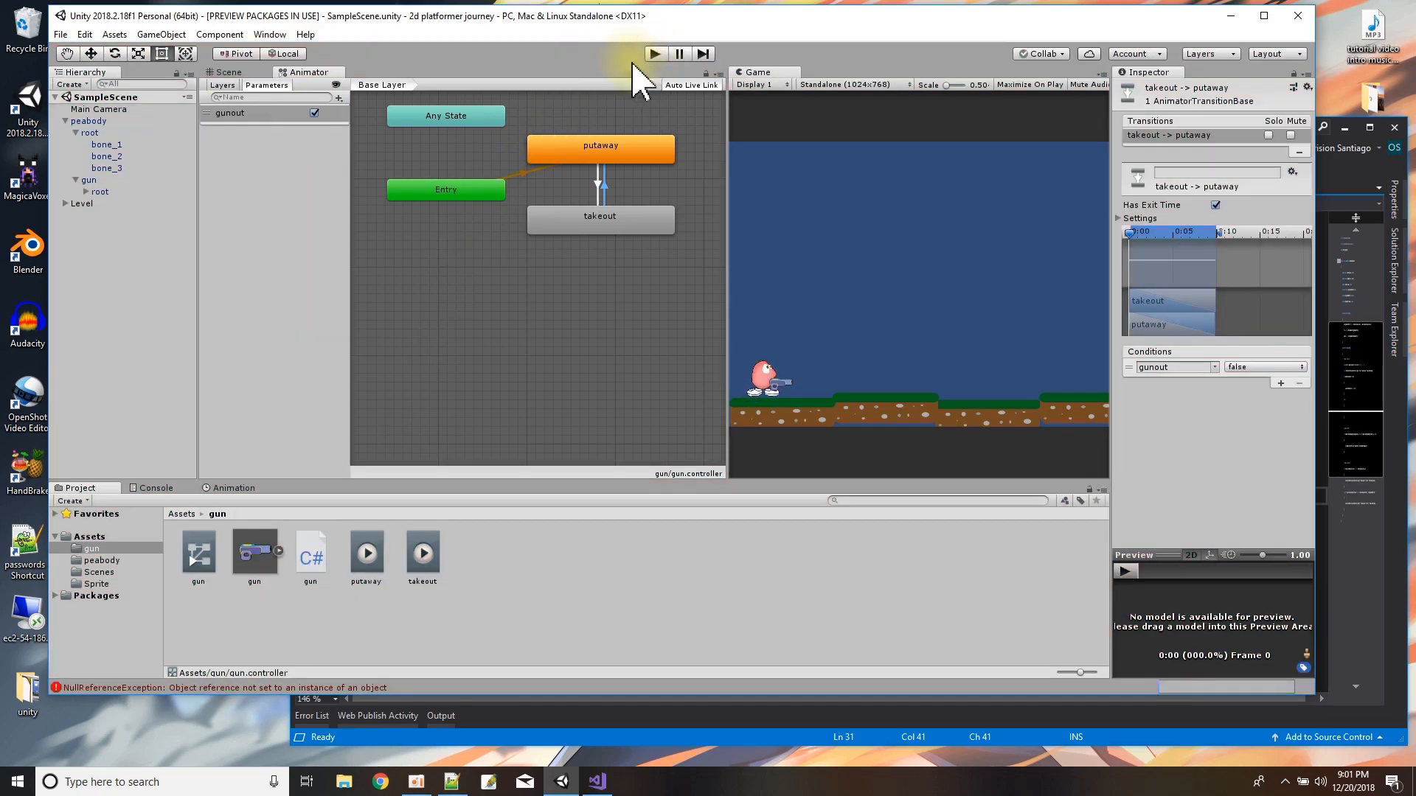
Examine the logged console error, restore the Scene view, and review the movement code in peabody.cs in Visual Studio.
{"action": "left_click", "coordinate": [233, 688]}
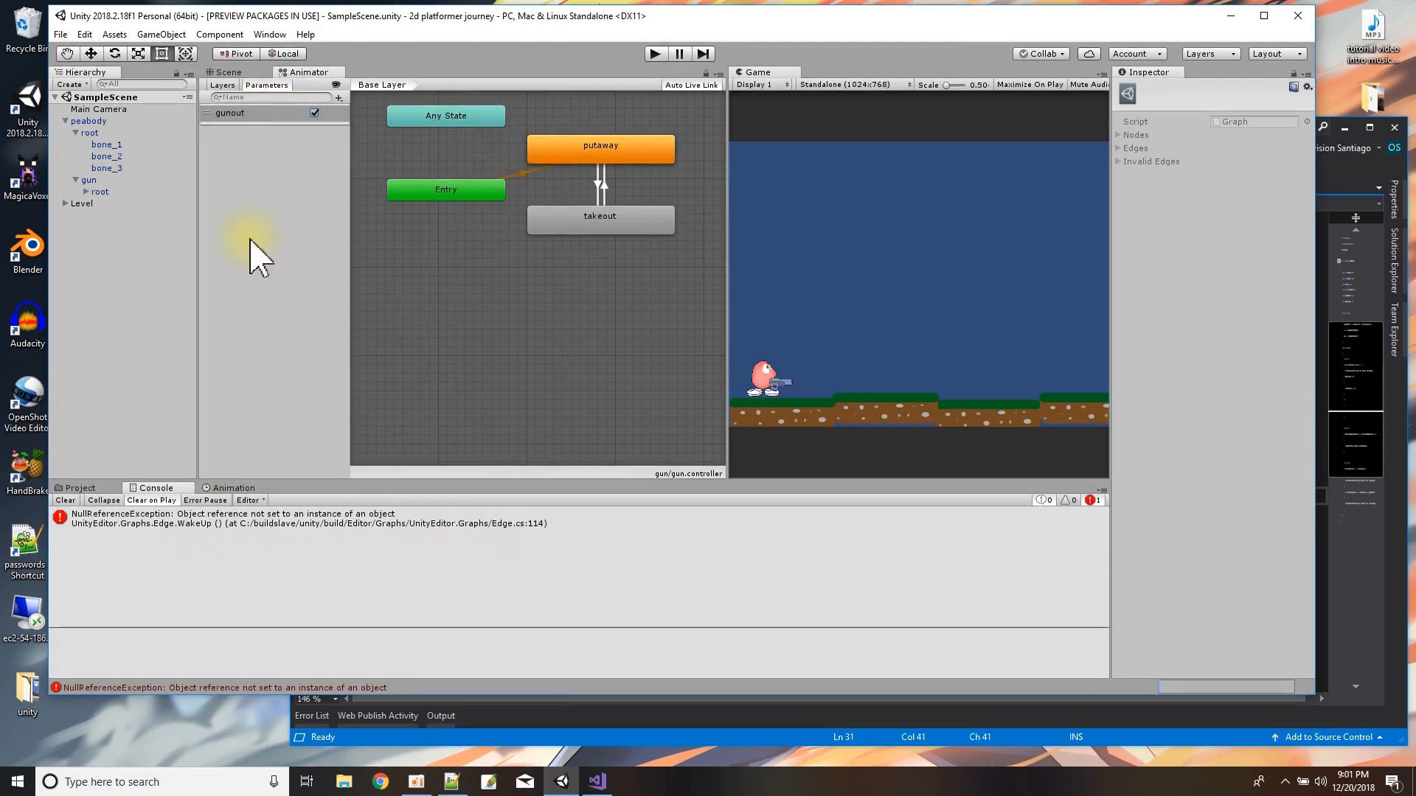
{"action": "left_click", "coordinate": [224, 73]}
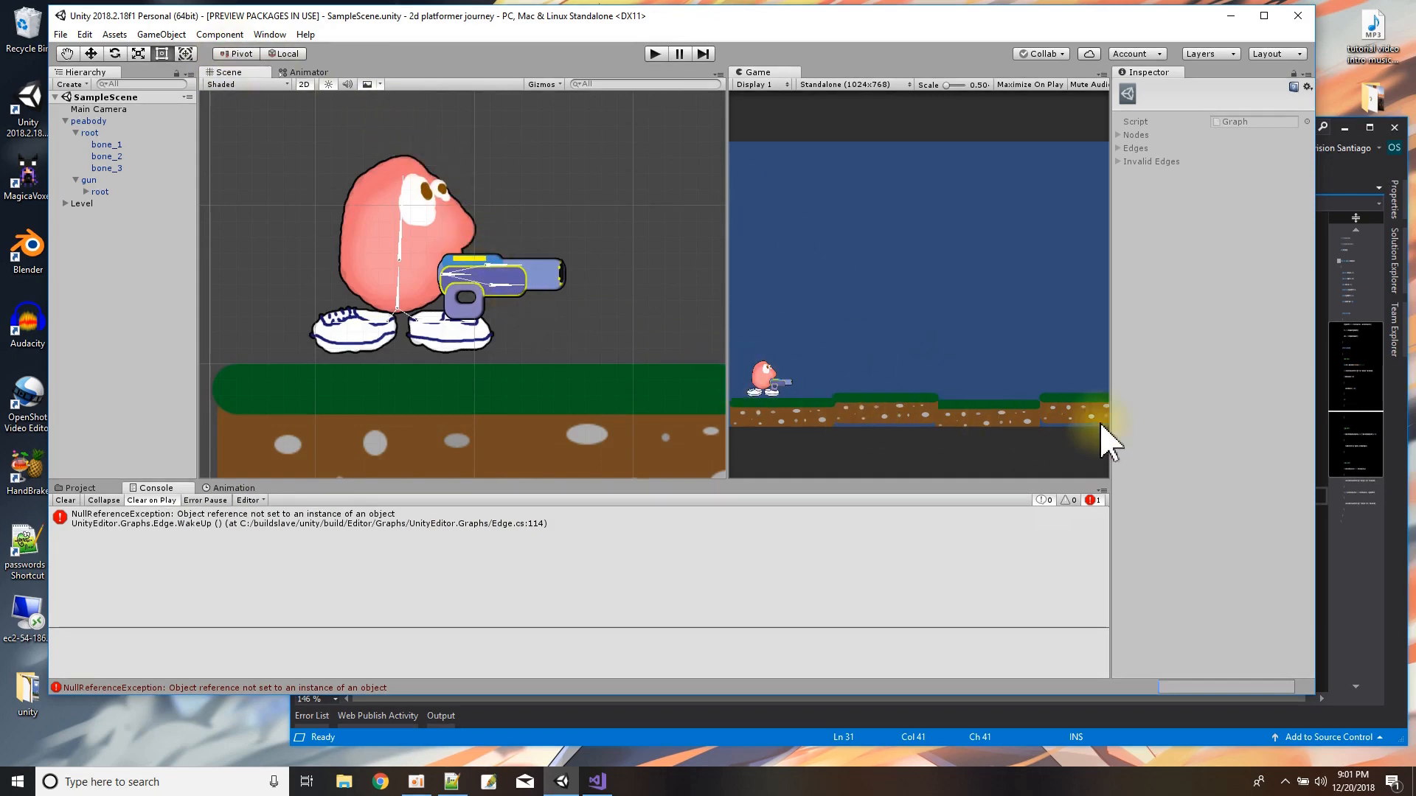
{"action": "left_click", "coordinate": [1359, 606]}
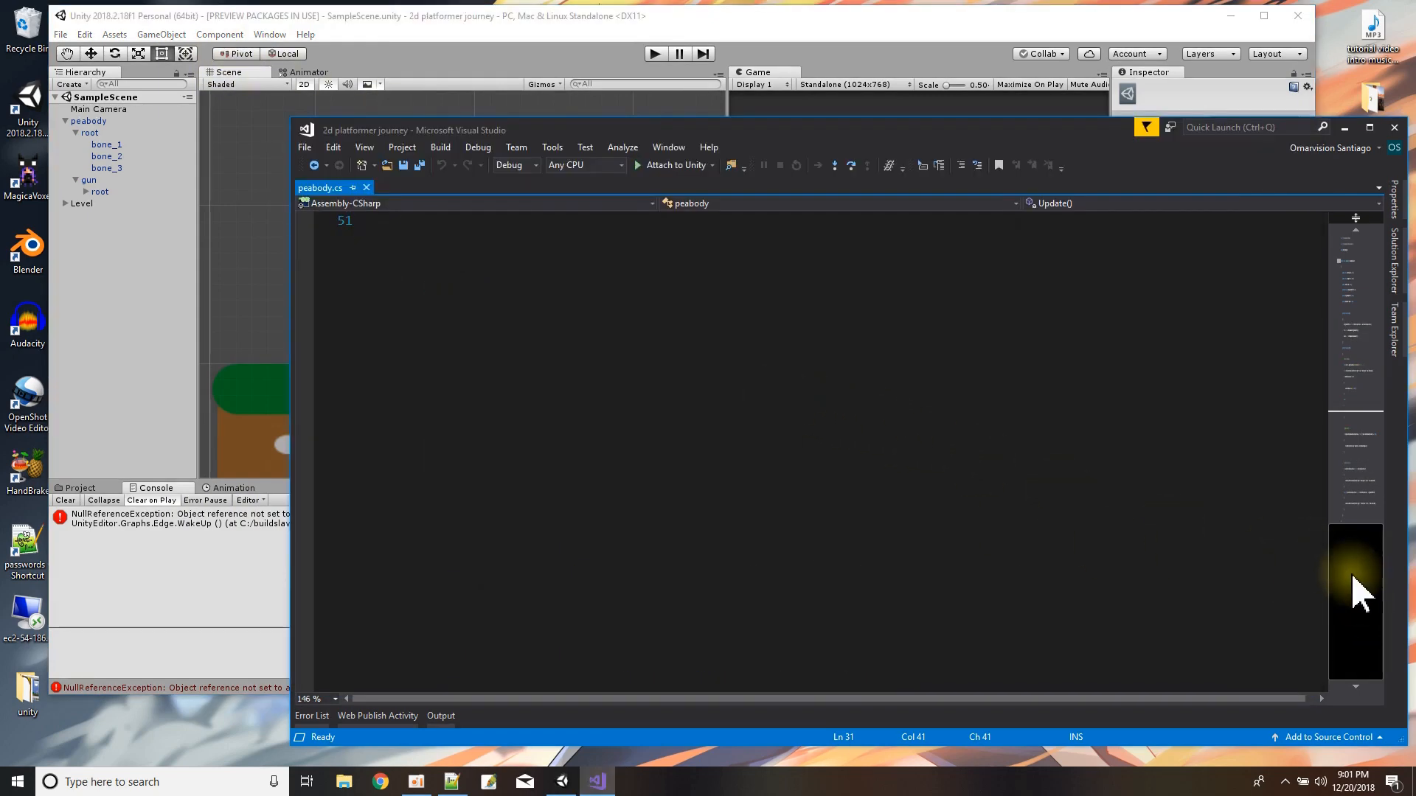
{"action": "scroll", "coordinate": [1342, 317], "scroll_direction": "up", "scroll_amount": 2}
{"action": "scroll", "coordinate": [593, 365], "scroll_direction": "down", "scroll_amount": 4}
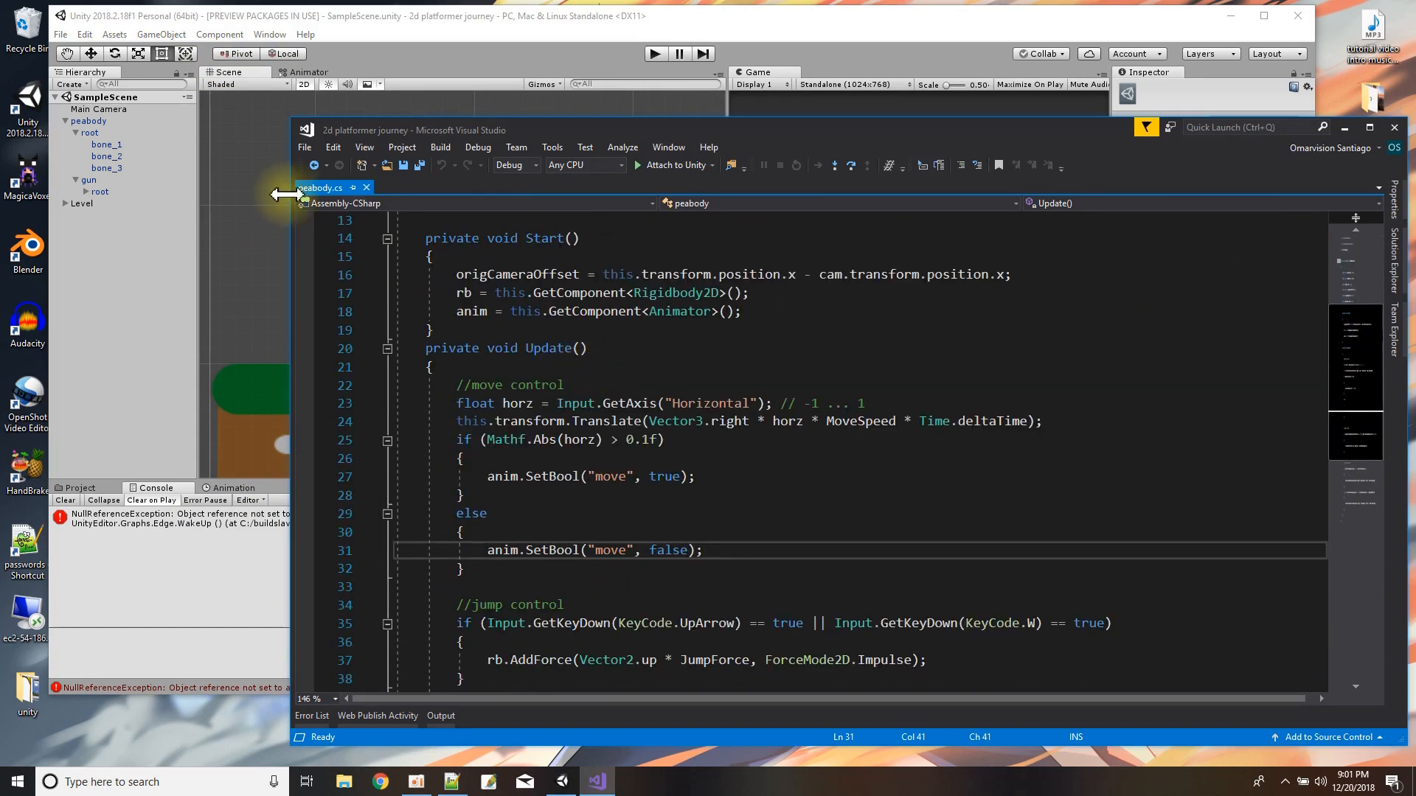
Return to Unity and open the script attached to peabody's gun object for editing.
{"action": "left_click", "coordinate": [380, 23]}
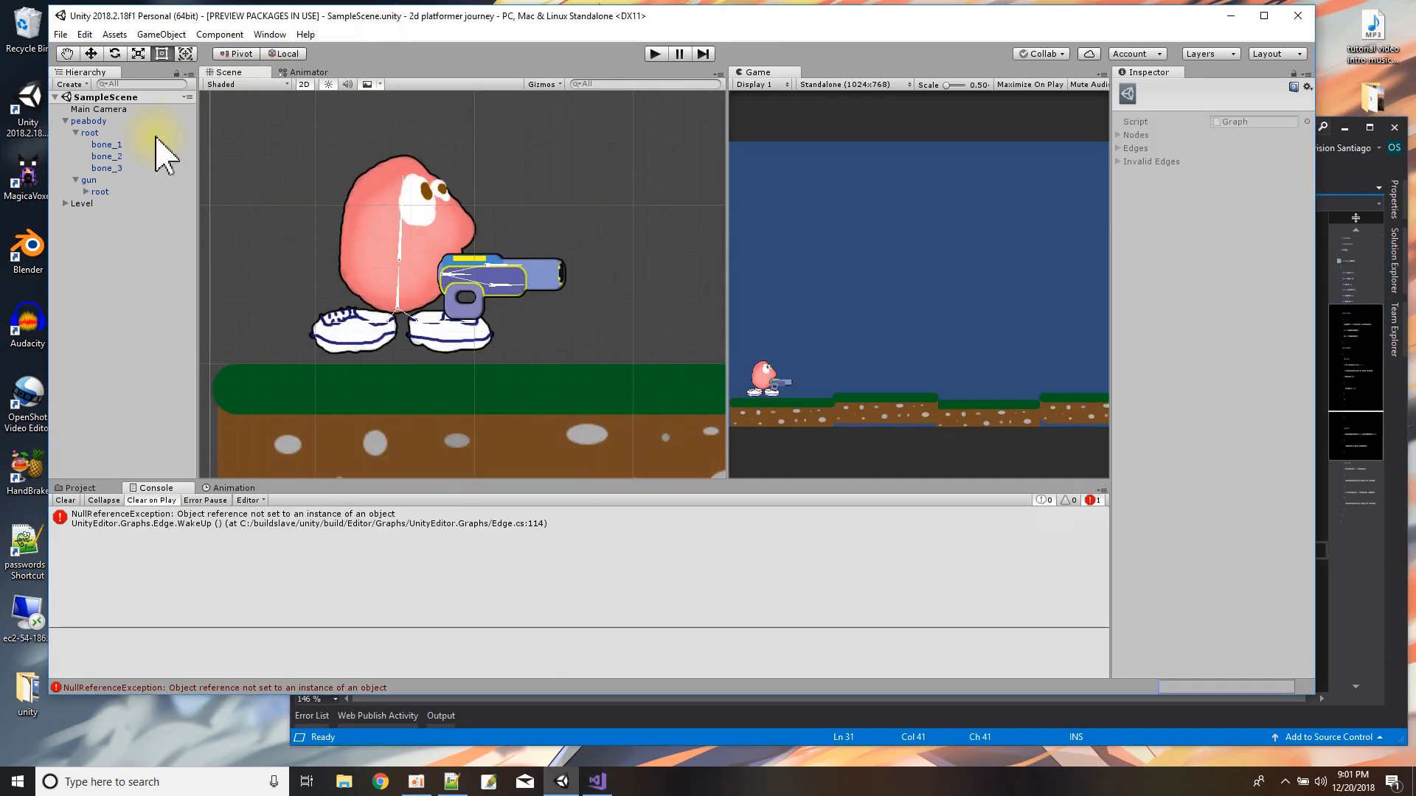
{"action": "left_click", "coordinate": [90, 181]}
{"action": "scroll", "coordinate": [1239, 598], "scroll_direction": "down", "scroll_amount": 3}
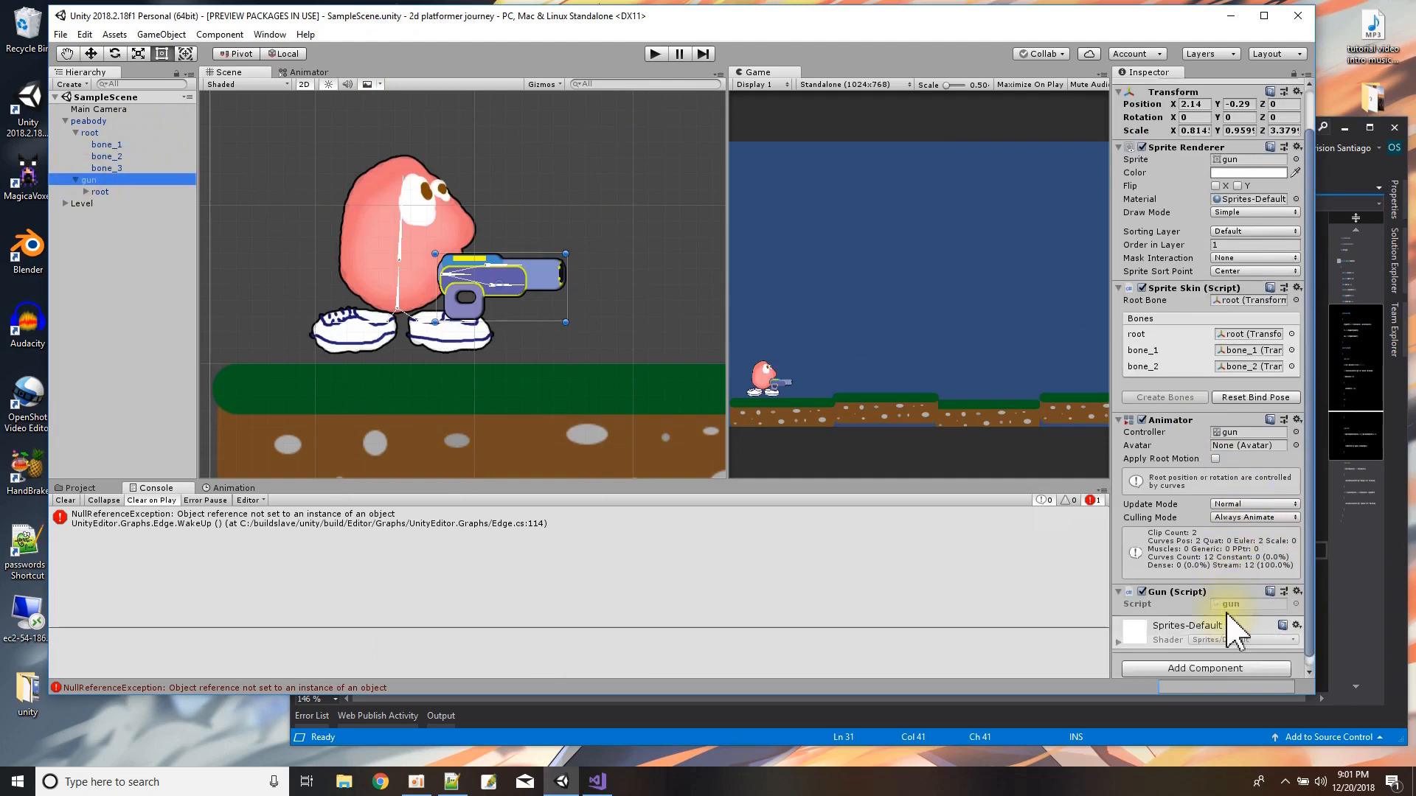
{"action": "left_click", "coordinate": [1230, 595]}
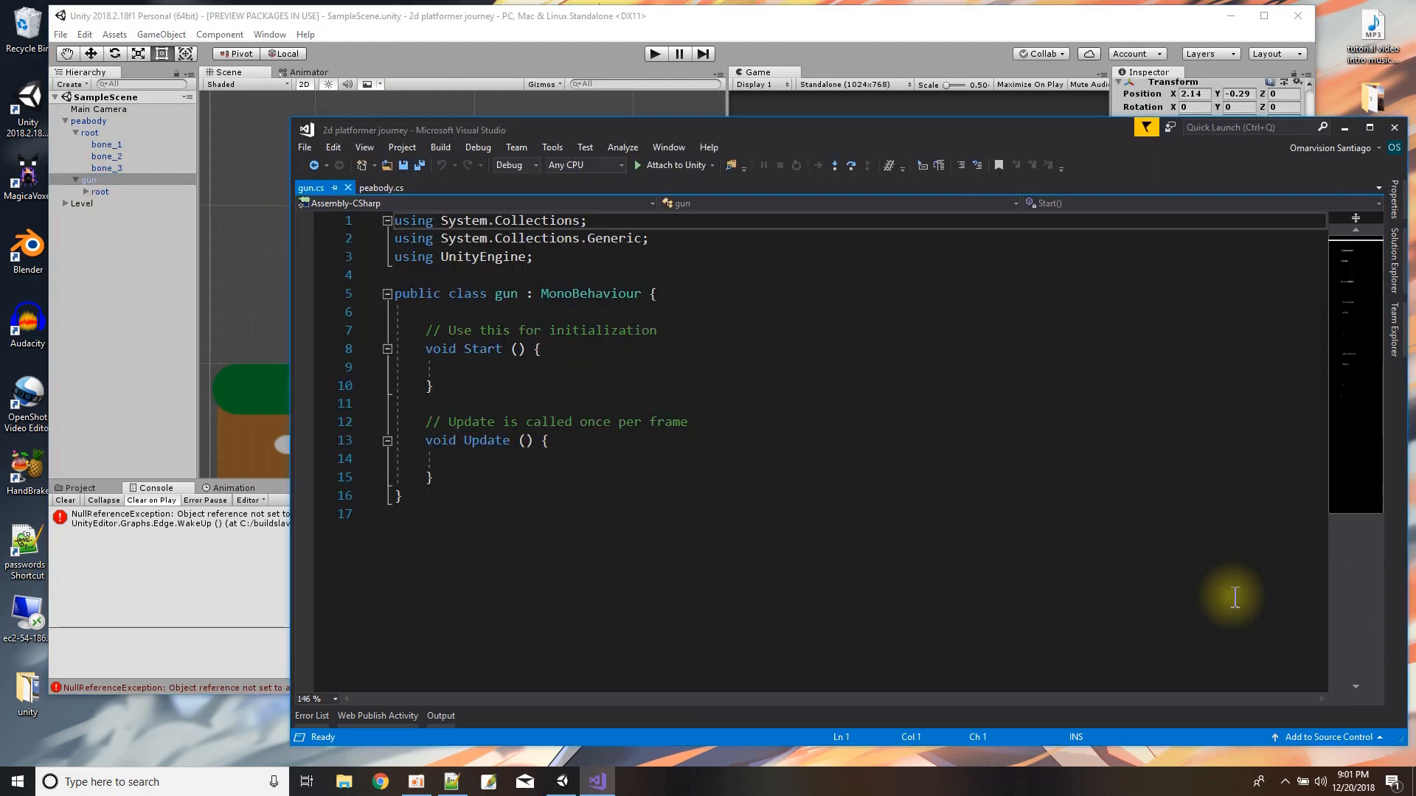
Put the gun class's opening brace on its own line and delete the default Start and Update methods.
{"action": "left_click", "coordinate": [646, 295]}
{"action": "key", "text": "Return"}
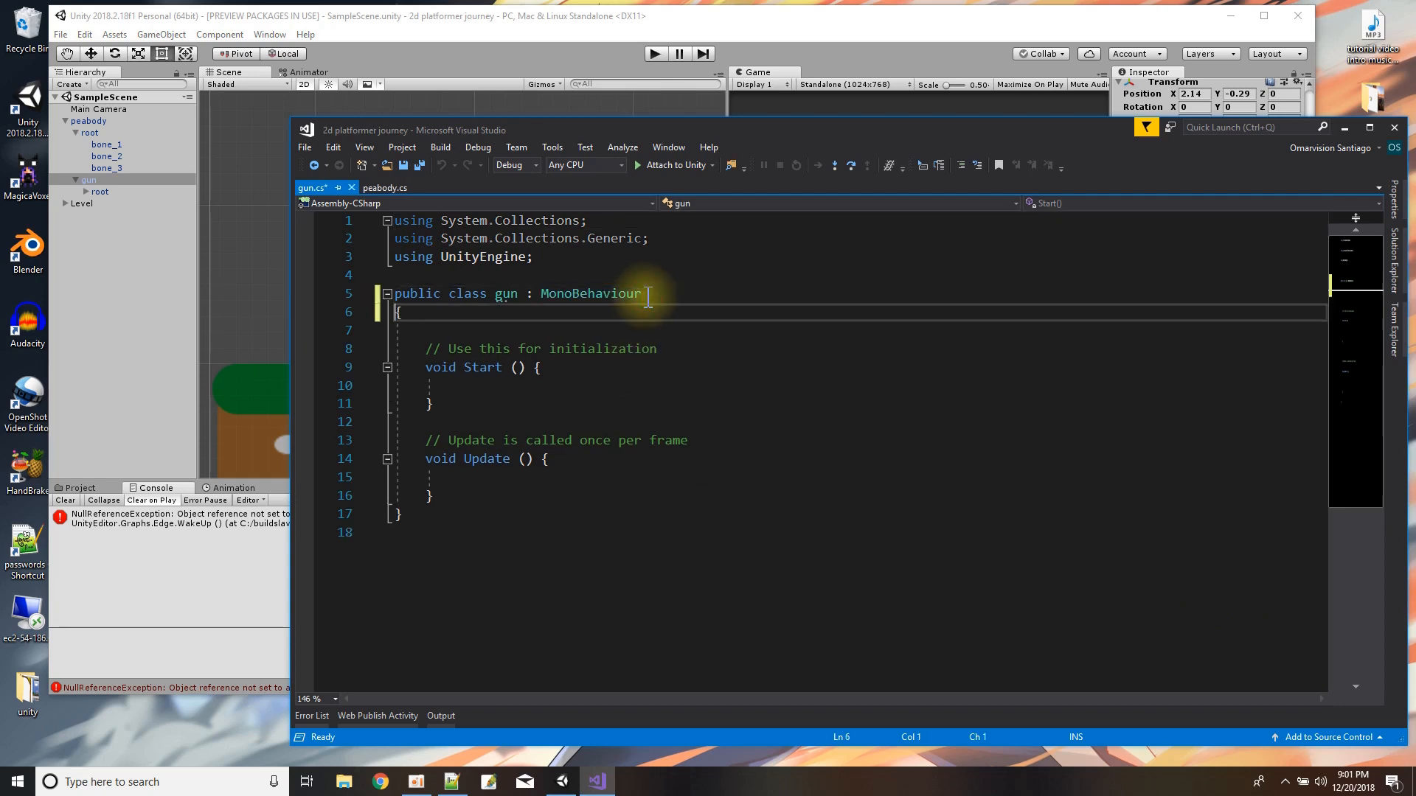
{"action": "left_click_drag", "start_coordinate": [480, 315], "coordinate": [531, 496]}
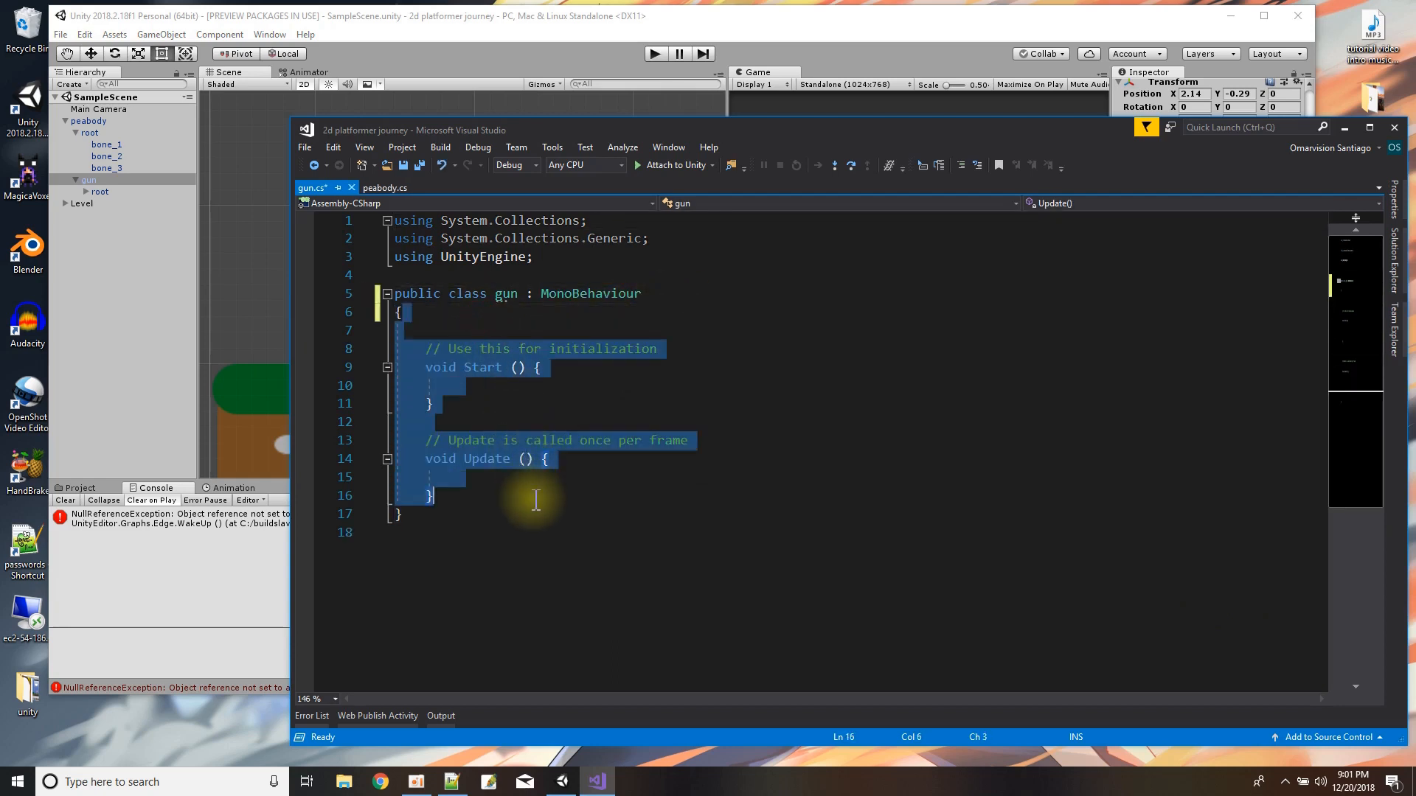
{"action": "key", "text": "BackSpace"}
{"action": "key", "text": "Return"}
Declare a private Animator field named anim, initialized to null, in the gun class.
{"action": "type", "text": "private "}
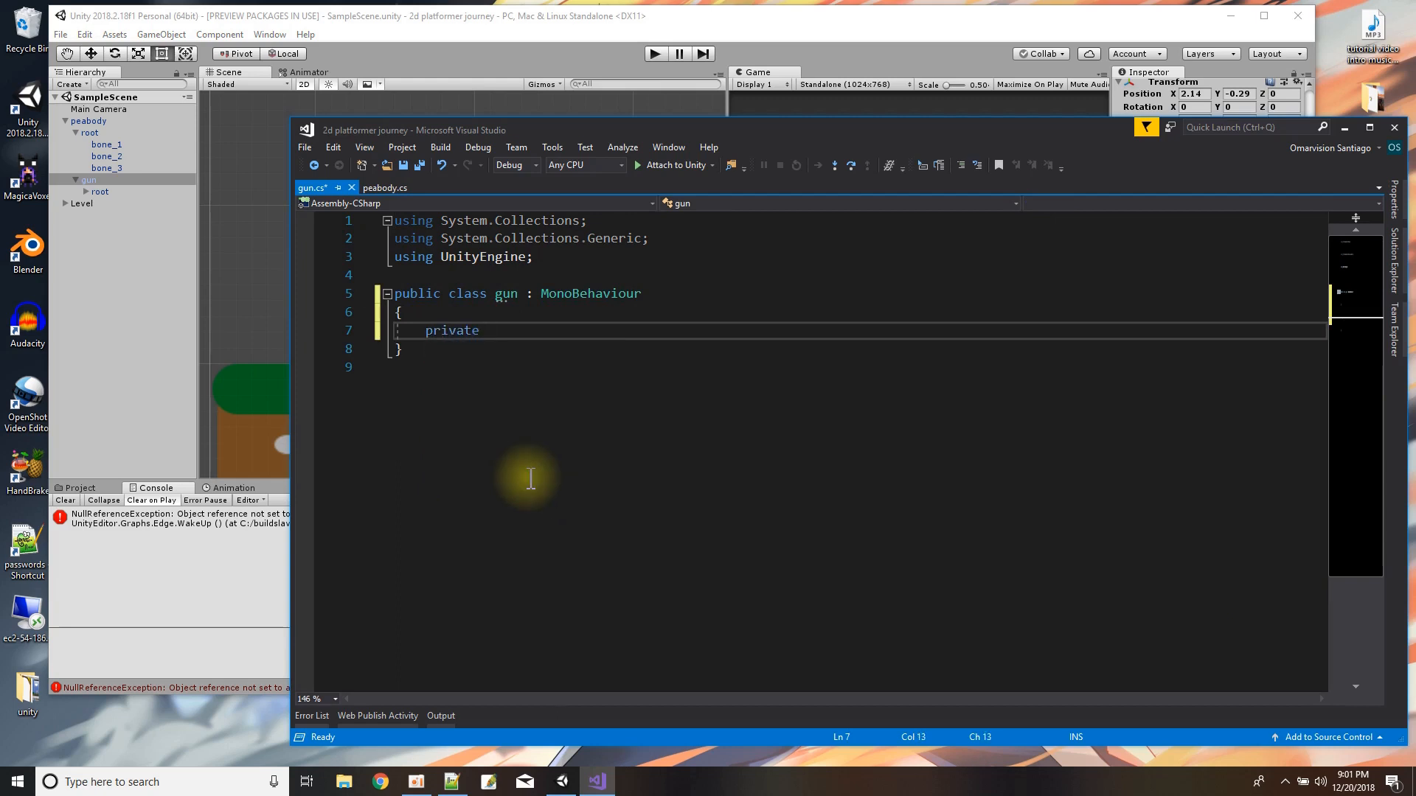
{"action": "type", "text": "Animtor"}
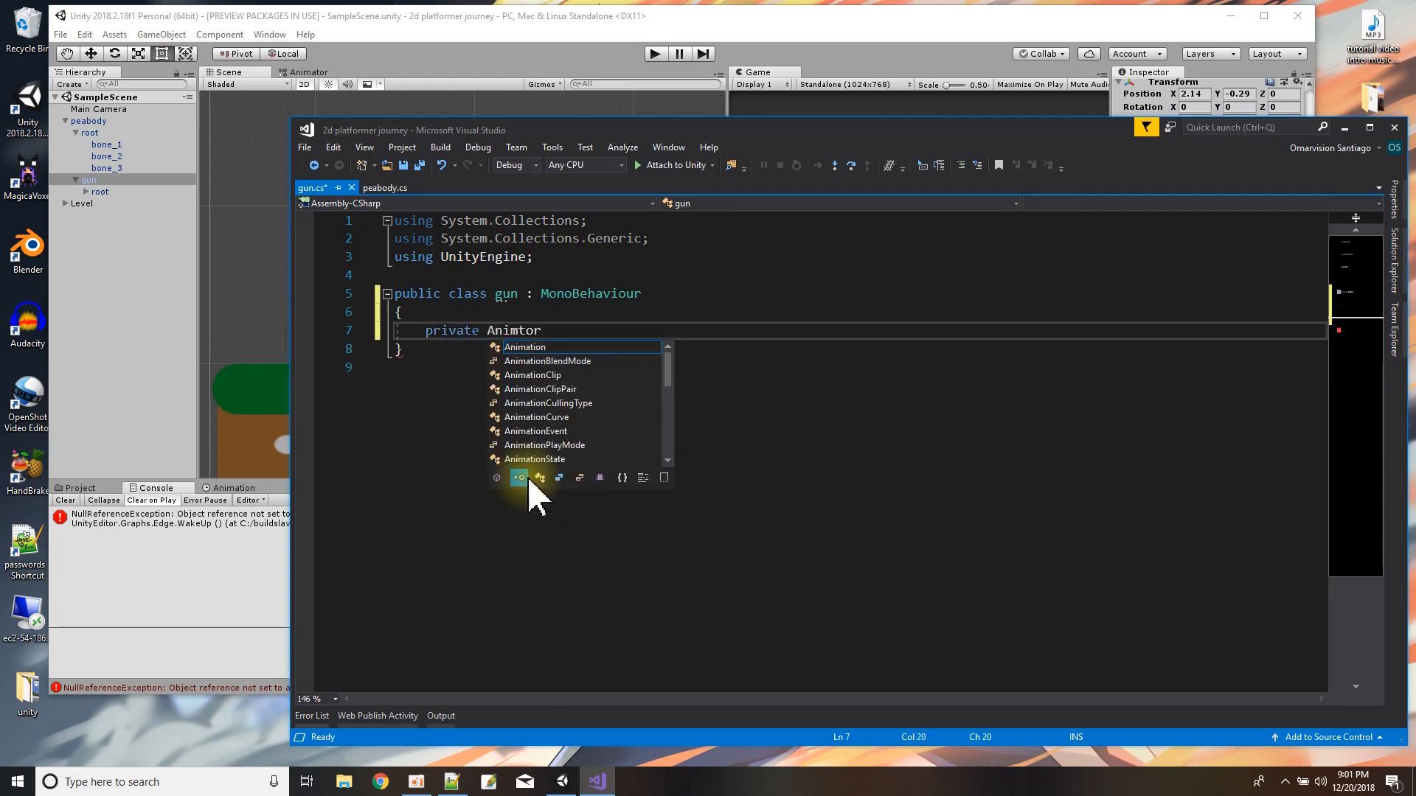
{"action": "key", "text": "BackSpace"}
{"action": "key", "text": "BackSpace"}
{"action": "key", "text": "BackSpace"}
{"action": "type", "text": "ator"}
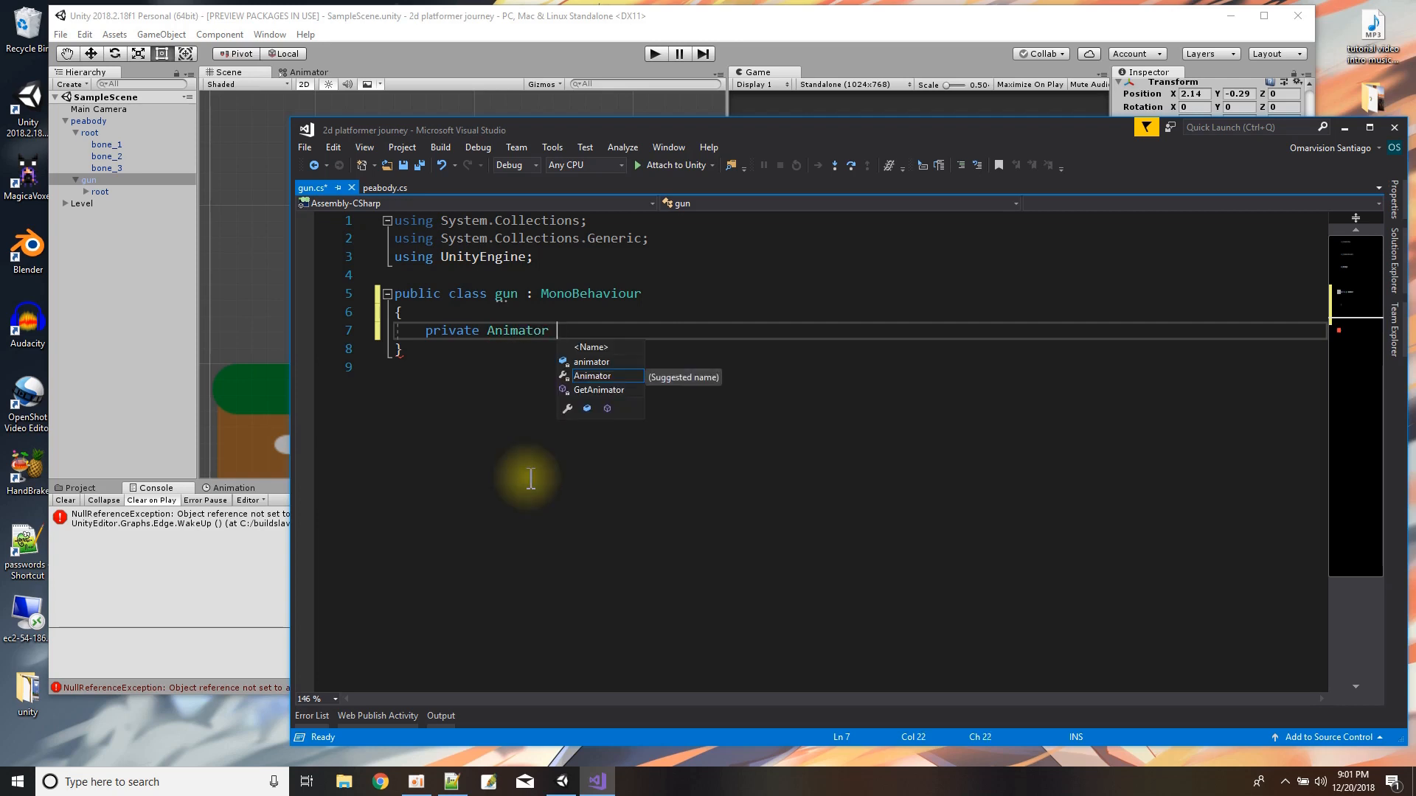
{"action": "type", "text": " anim = null;"}
{"action": "key", "text": "Return"}
{"action": "key", "text": "Return"}
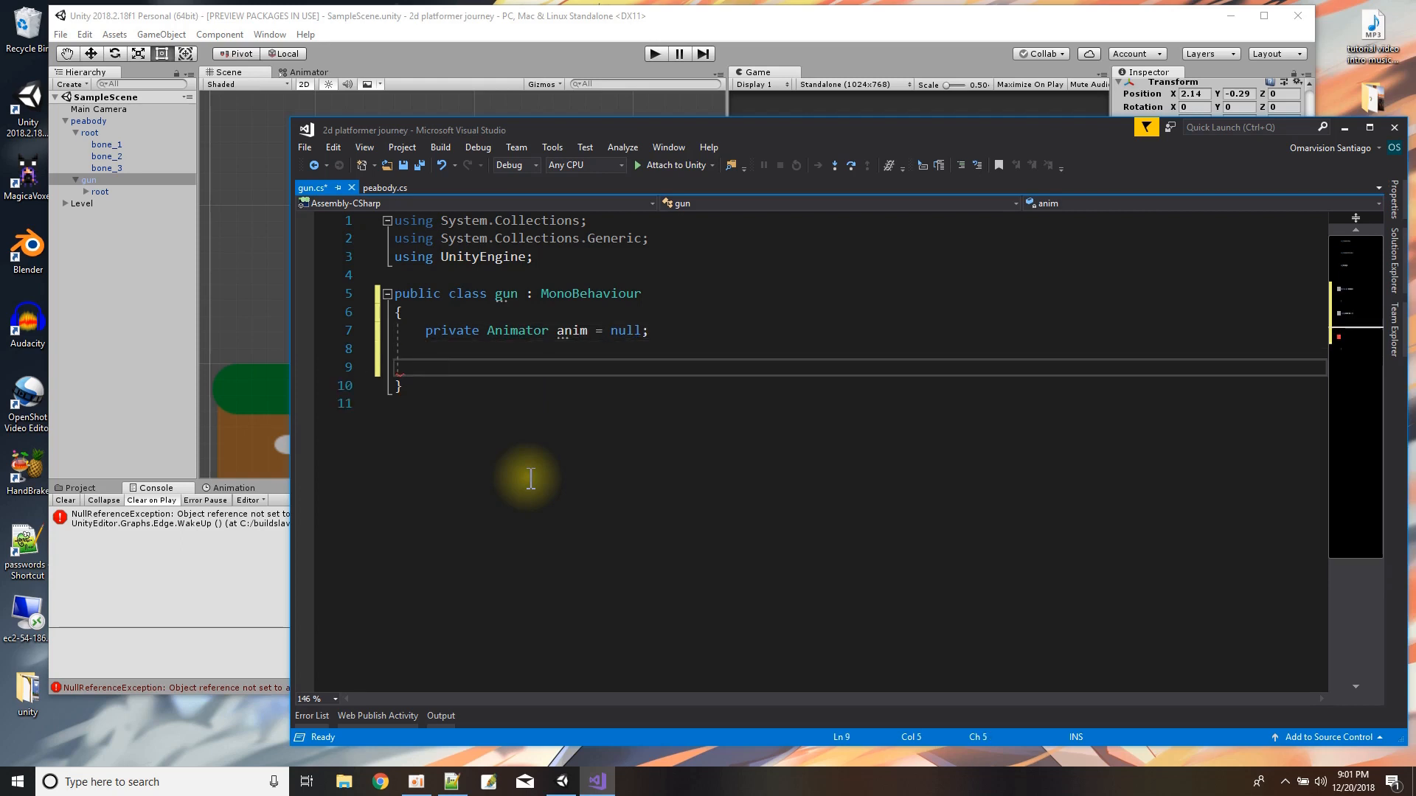
Add an empty private void Start method below the anim field in the gun class.
{"action": "type", "text": "private void Start"}
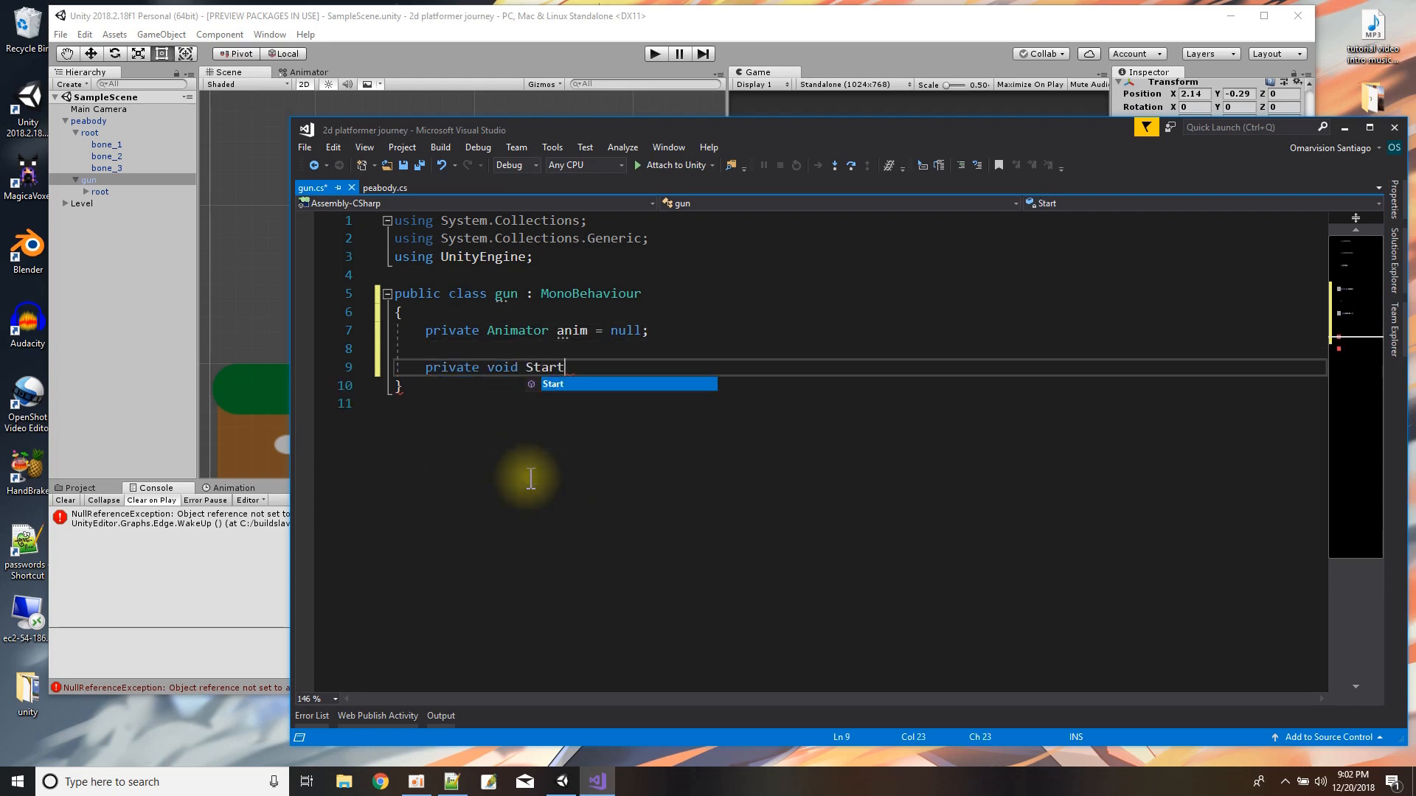
{"action": "key", "text": "Tab"}
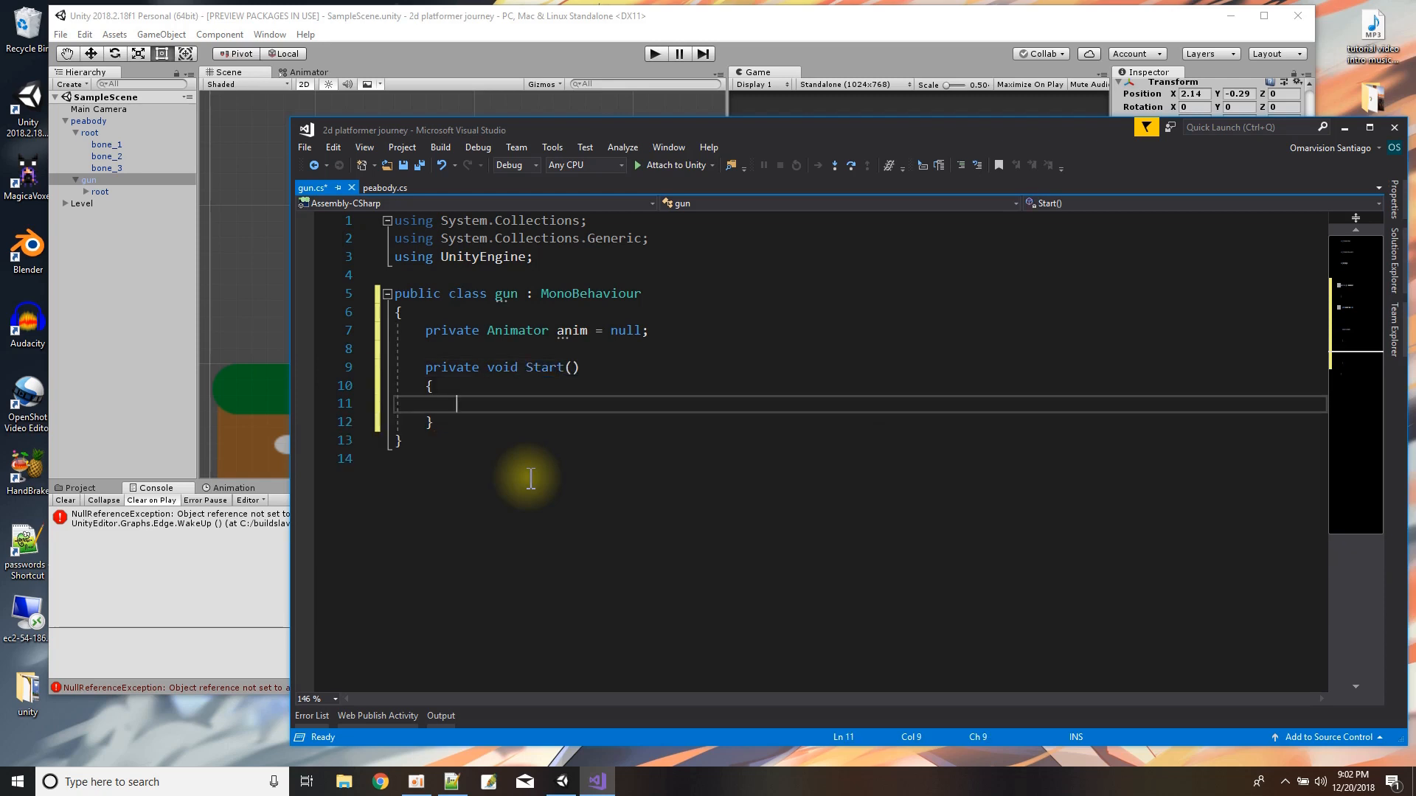
In the gun class's Start method, assign anim from this.GetComponent<Animator>() and save the scripts.
{"action": "type", "text": "anim"}
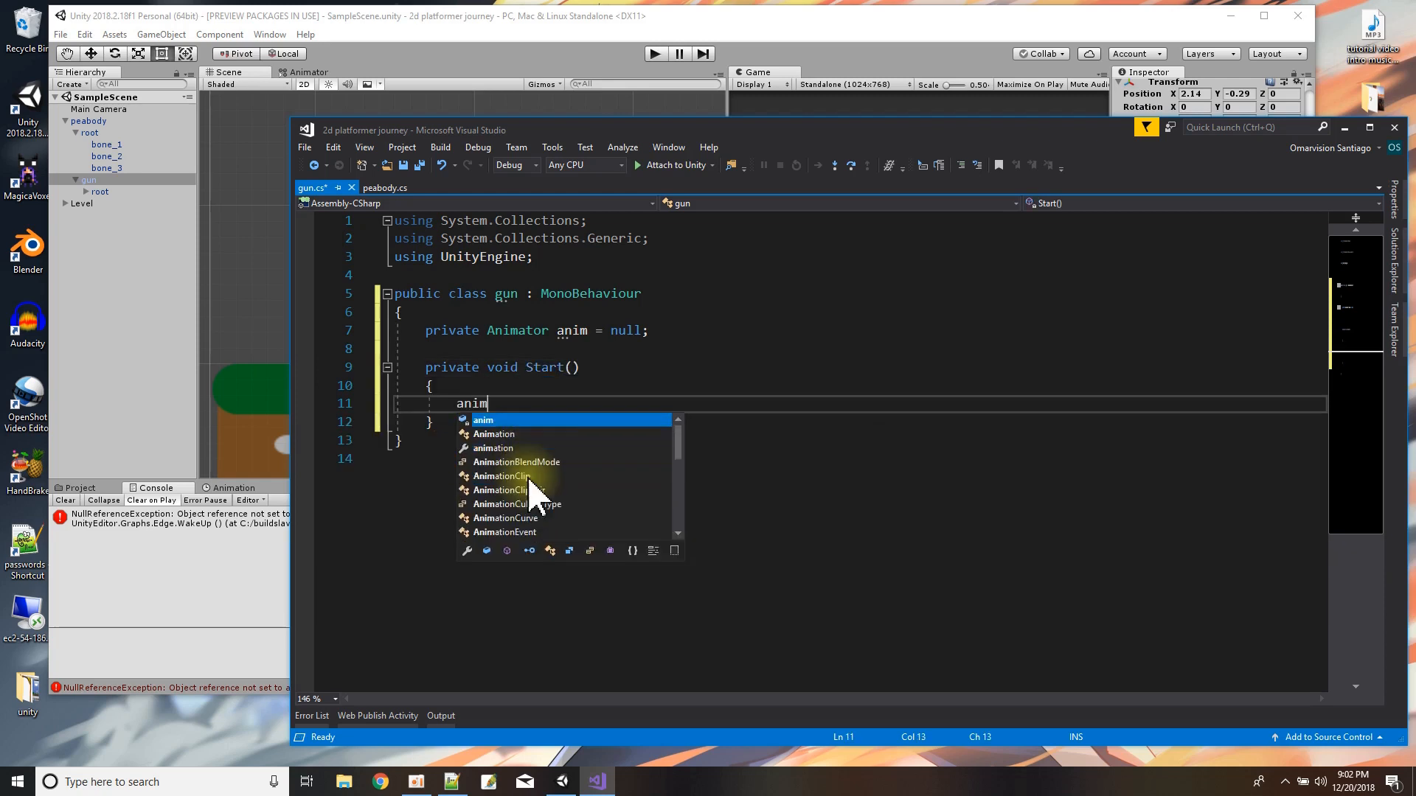
{"action": "type", "text": " = this."}
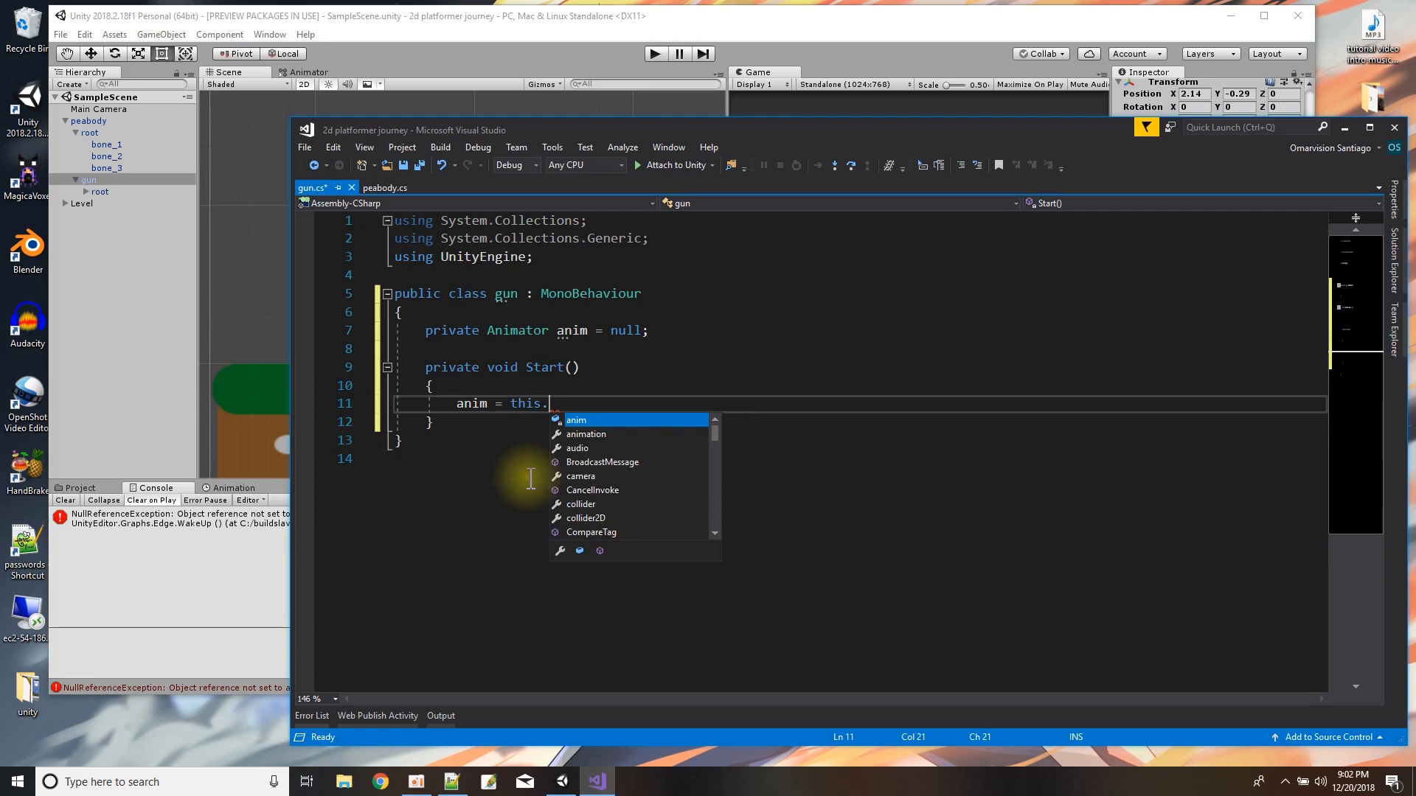
{"action": "type", "text": "Get"}
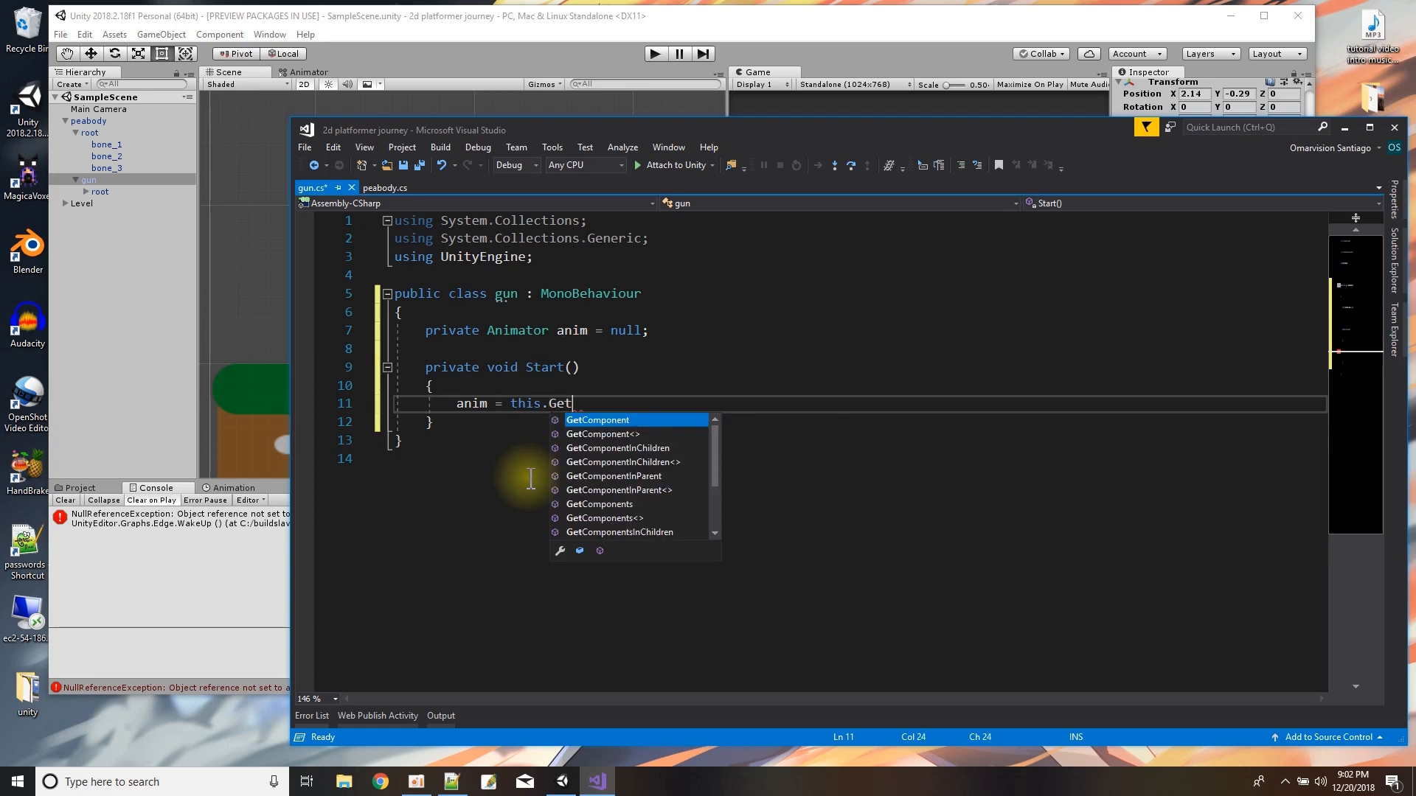
{"action": "type", "text": "Component<An"}
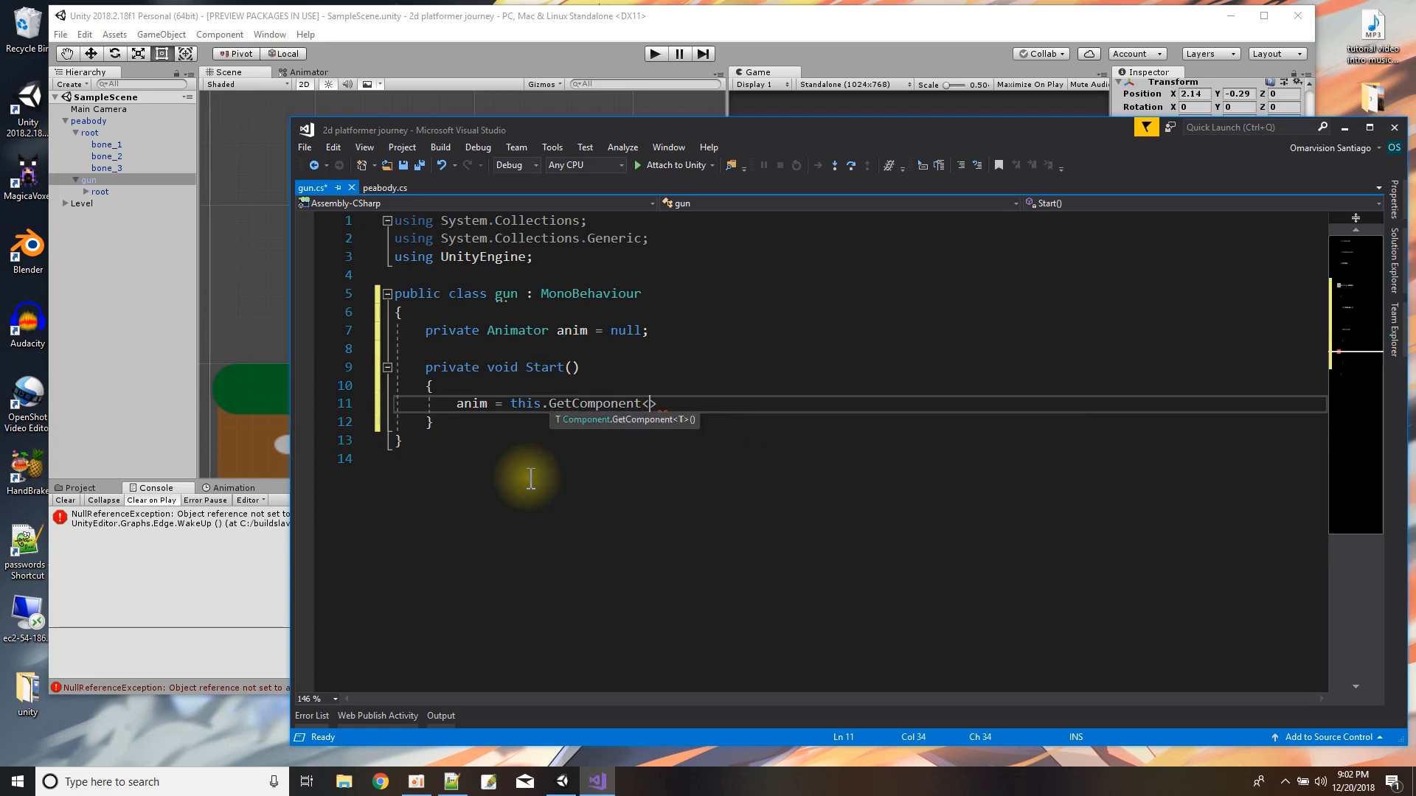
{"action": "type", "text": "imator"}
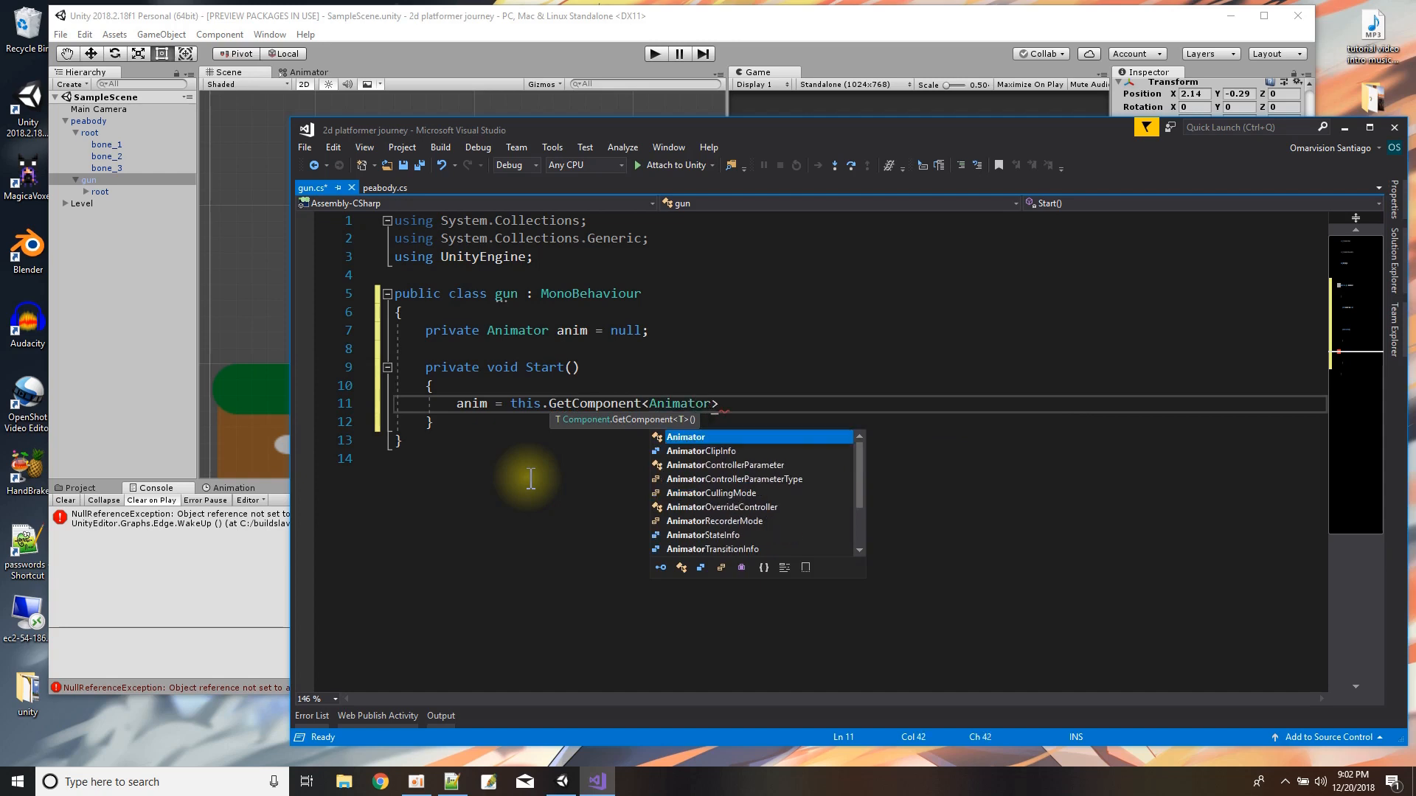
{"action": "type", "text": ">();"}
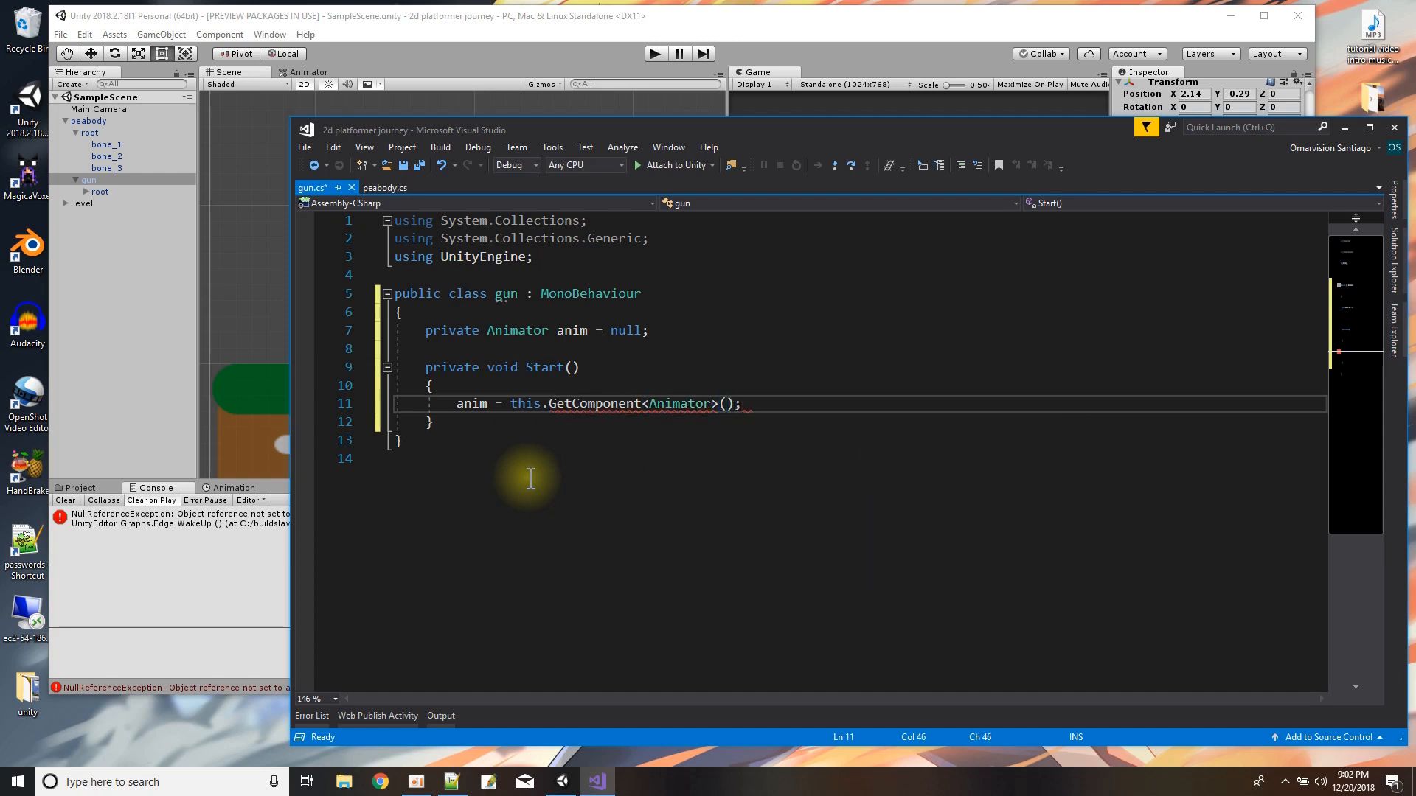
{"action": "left_click", "coordinate": [458, 431]}
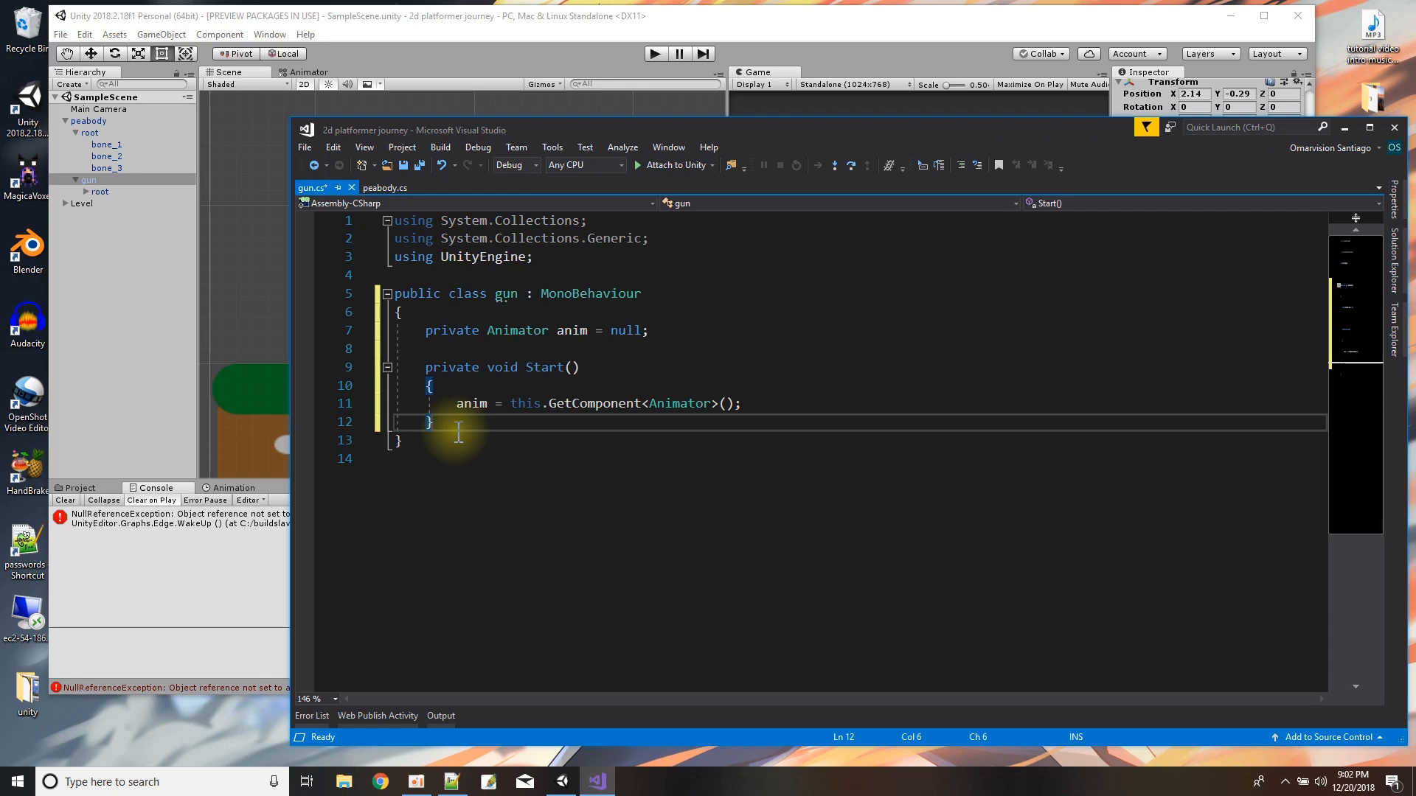
{"action": "left_click", "coordinate": [419, 166]}
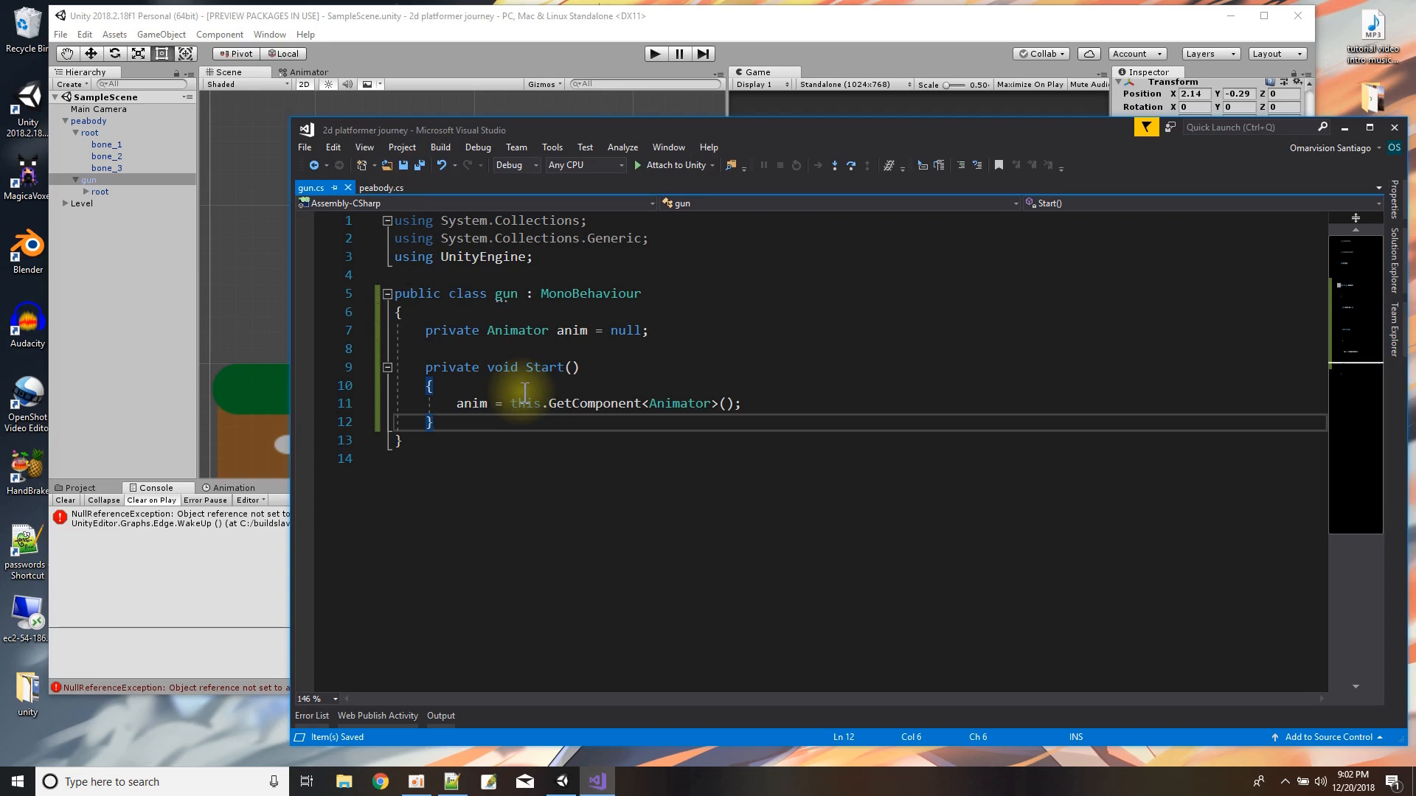
Empty the desktop Recycle Bin and accept the permanent deletion of its items.
{"action": "right_click", "coordinate": [23, 30]}
{"action": "left_click", "coordinate": [49, 53]}
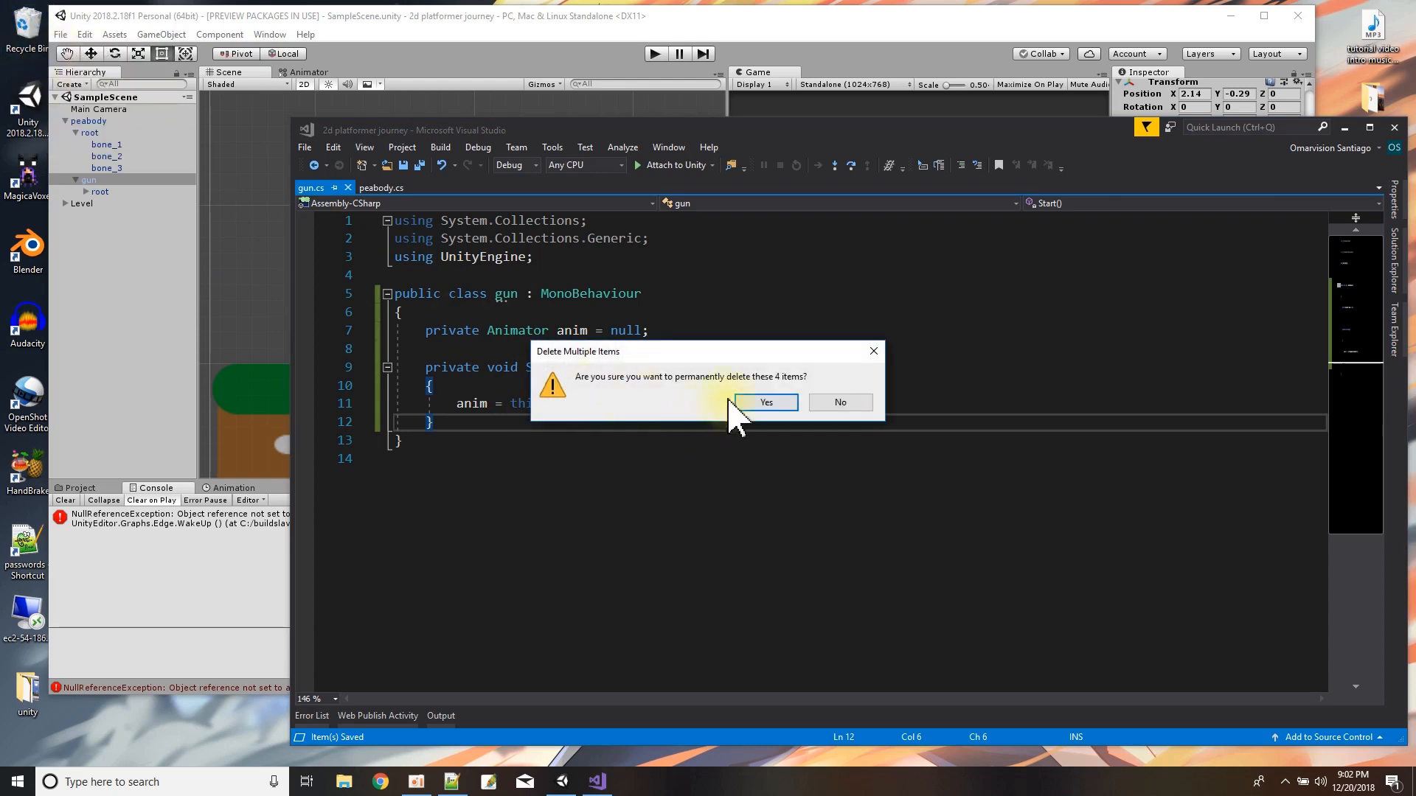
{"action": "left_click", "coordinate": [760, 400]}
Add an empty public void TakeOutGun method with no parameters directly after Start in gun.cs.
{"action": "left_click", "coordinate": [485, 419]}
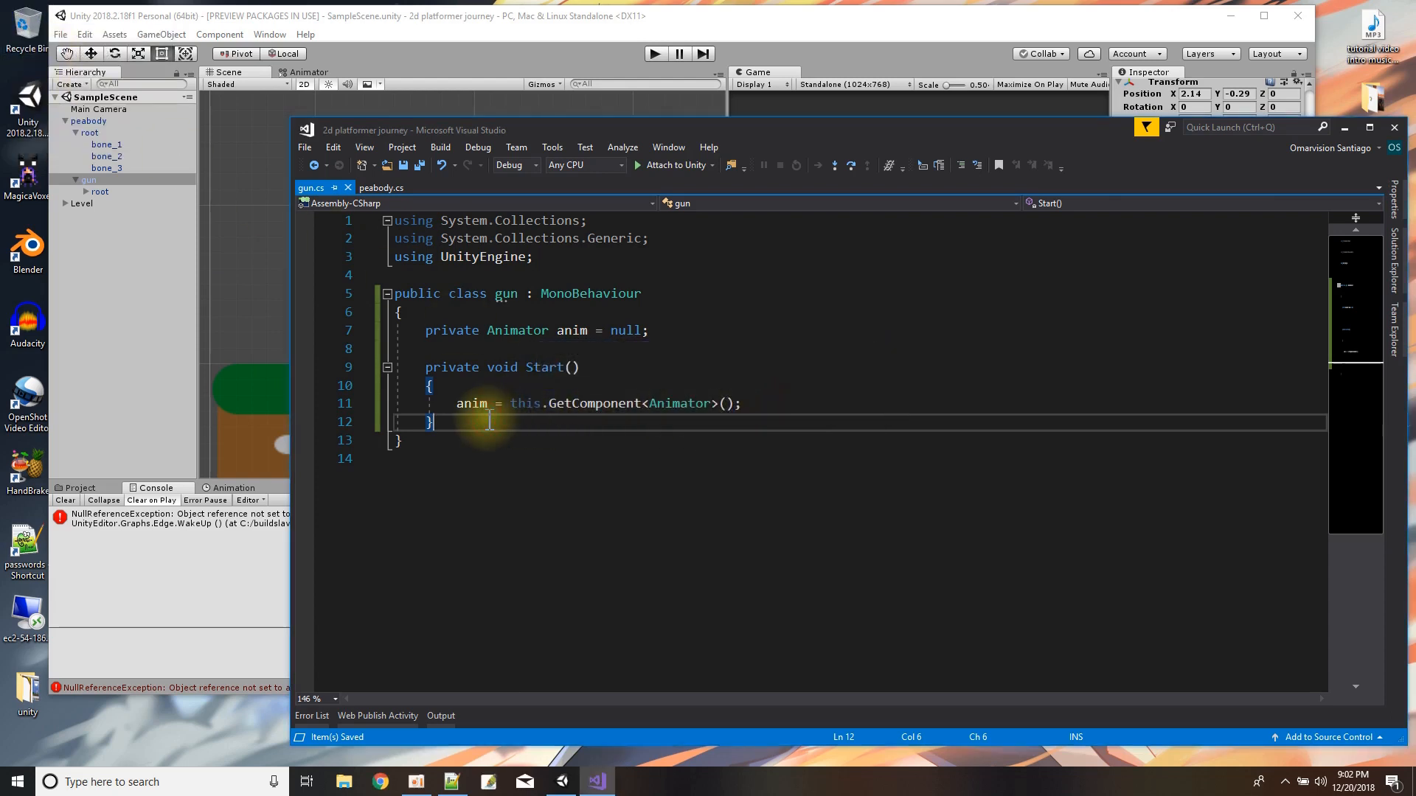
{"action": "key", "text": "Return"}
{"action": "type", "text": "pu"}
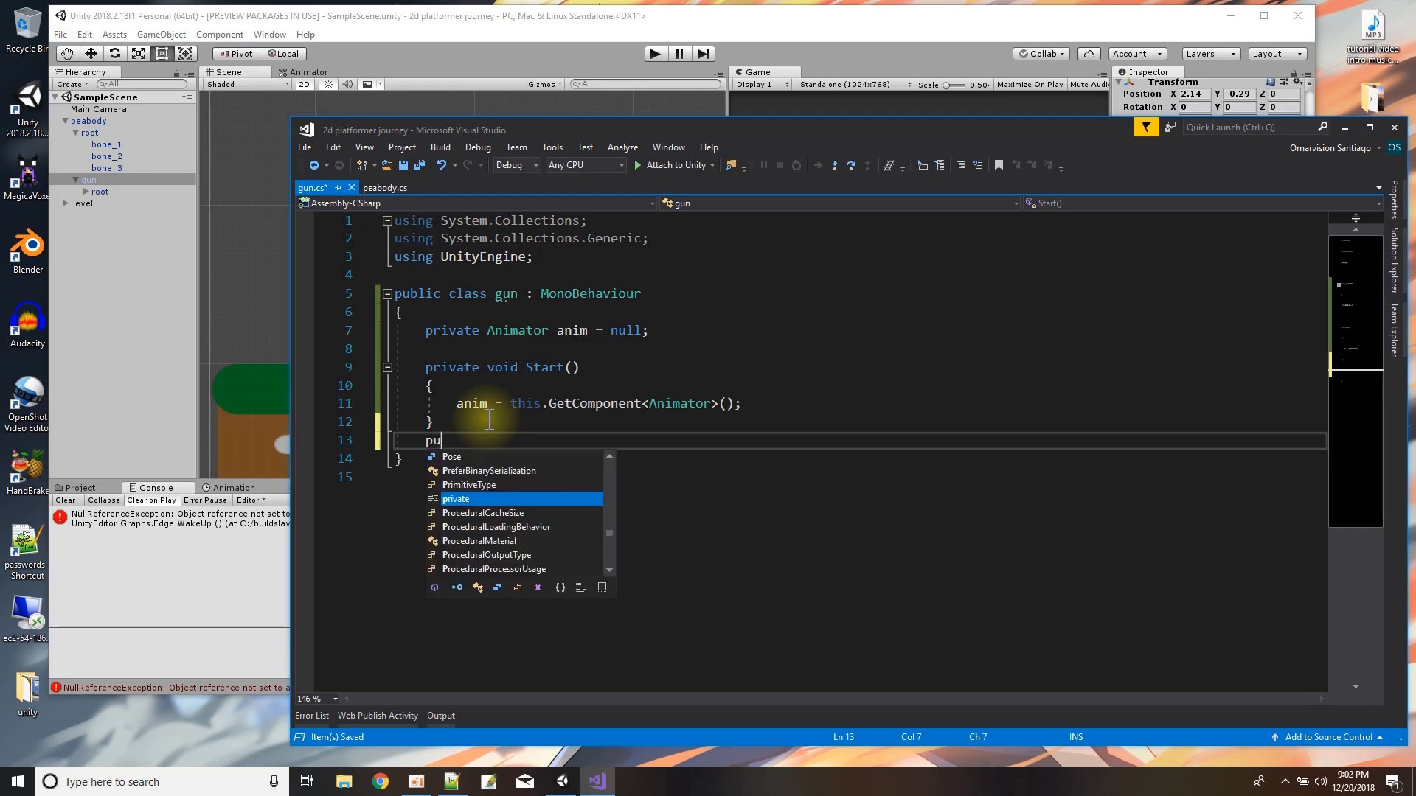
{"action": "type", "text": "blic void Take"}
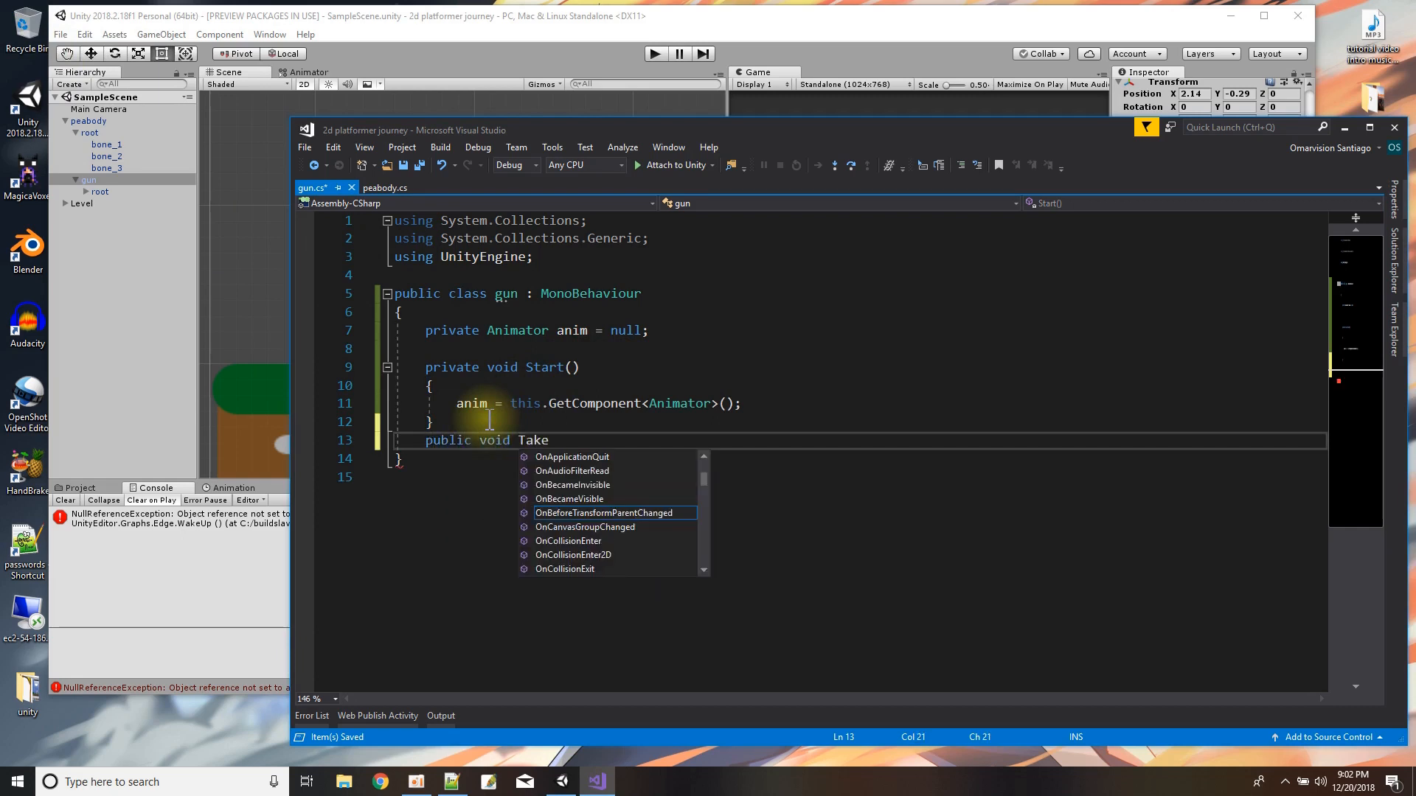
{"action": "type", "text": "OutGun"}
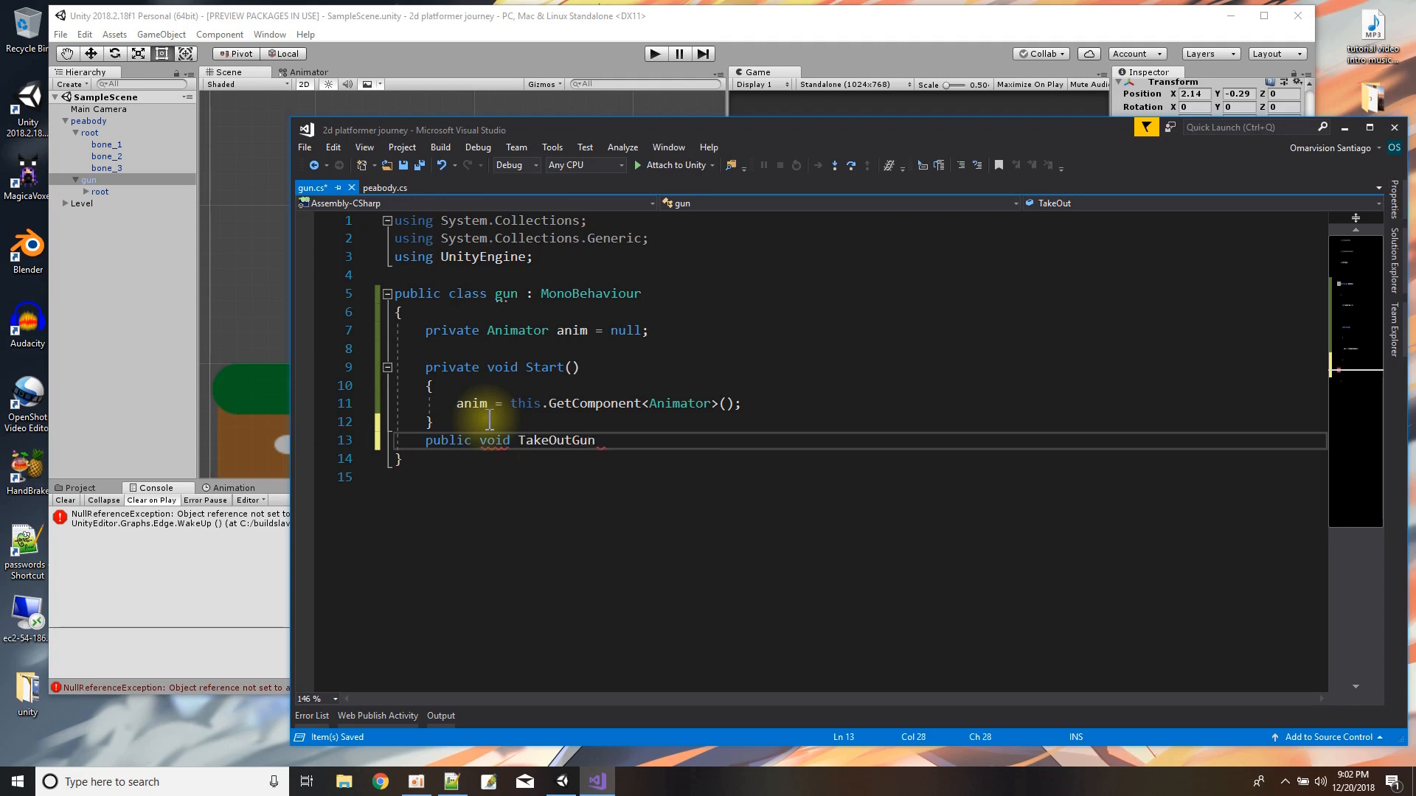
{"action": "type", "text": "() {"}
{"action": "key", "text": "Return"}
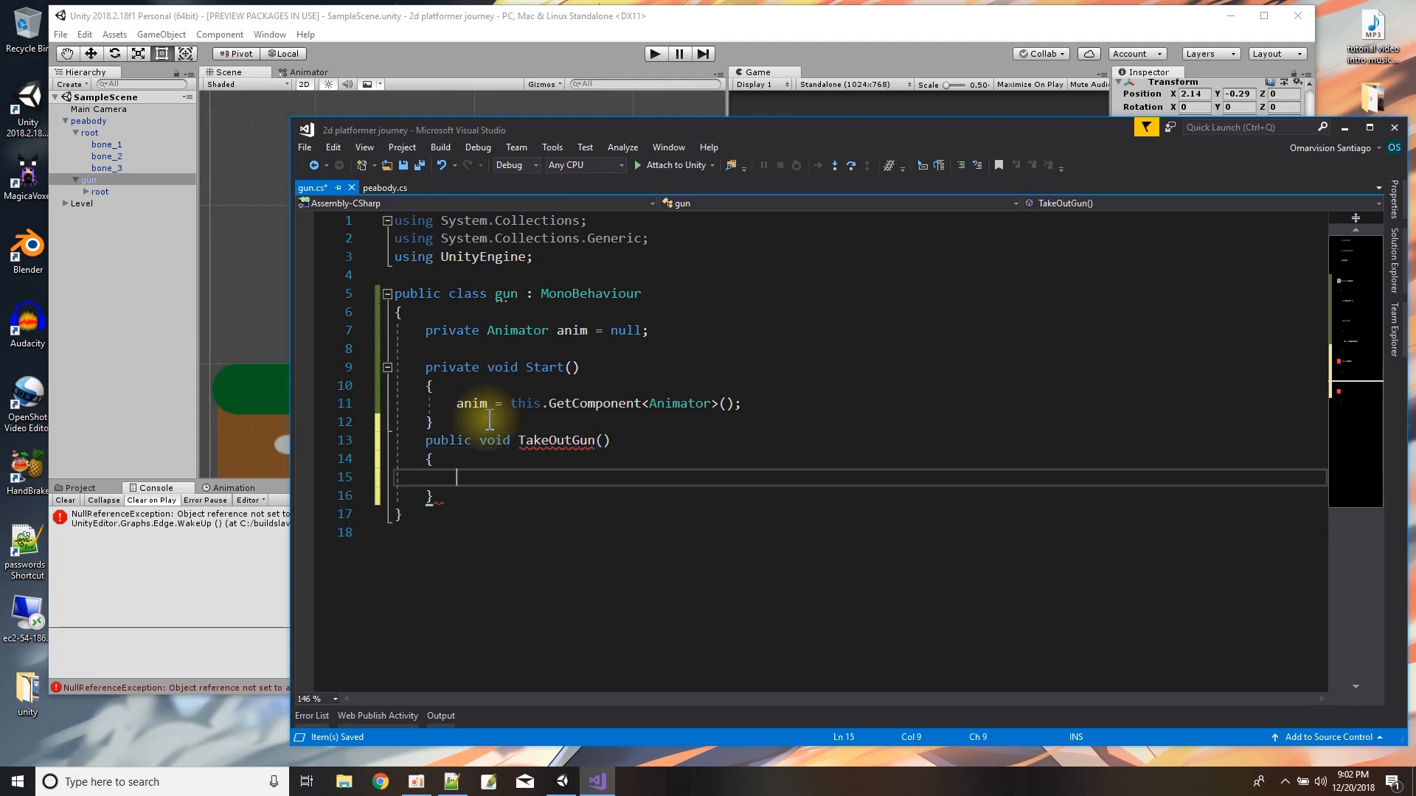
Check the Animator parameter's name in Unity and make TakeOutGun call anim.SetBool("gunout", true).
{"action": "type", "text": "anim"}
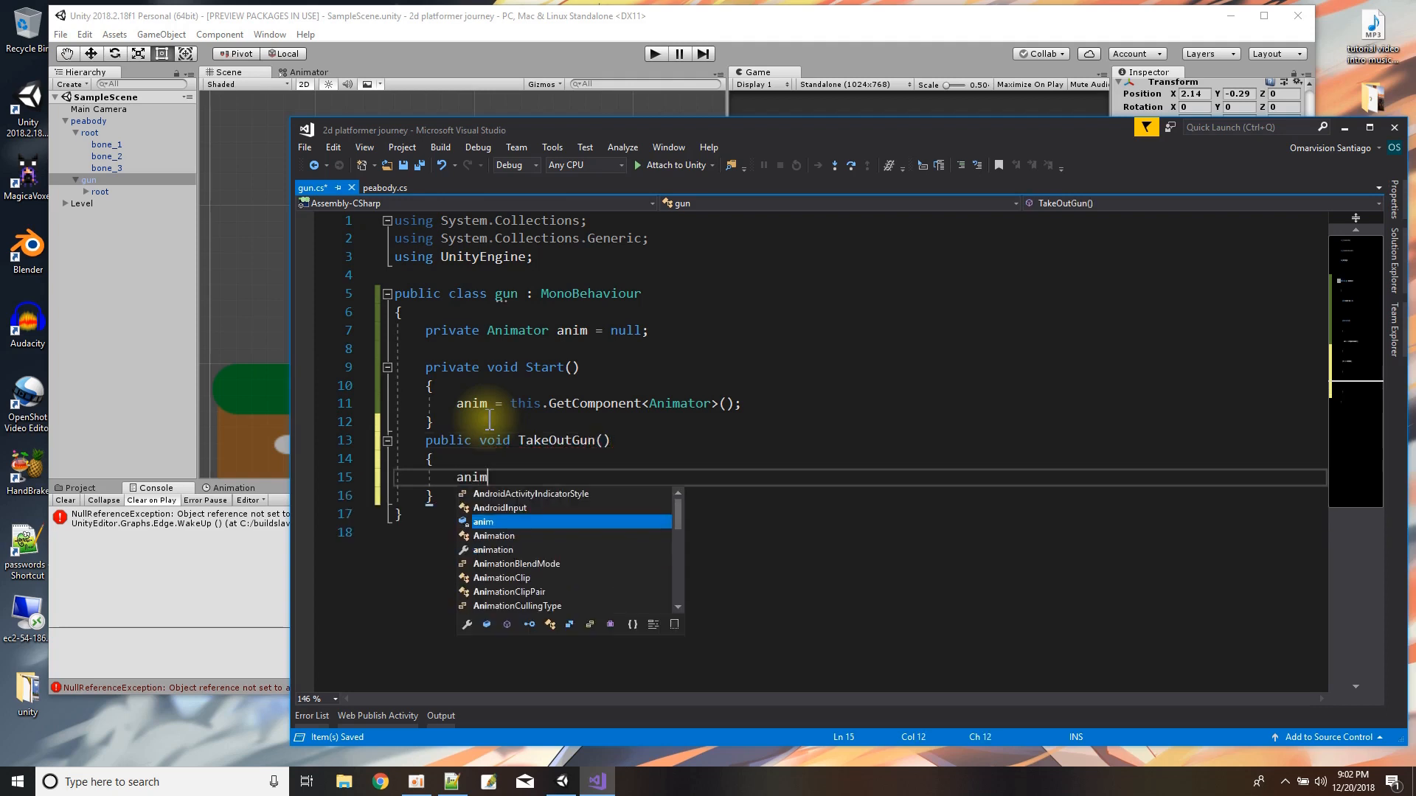
{"action": "type", "text": ".SetBool(\""}
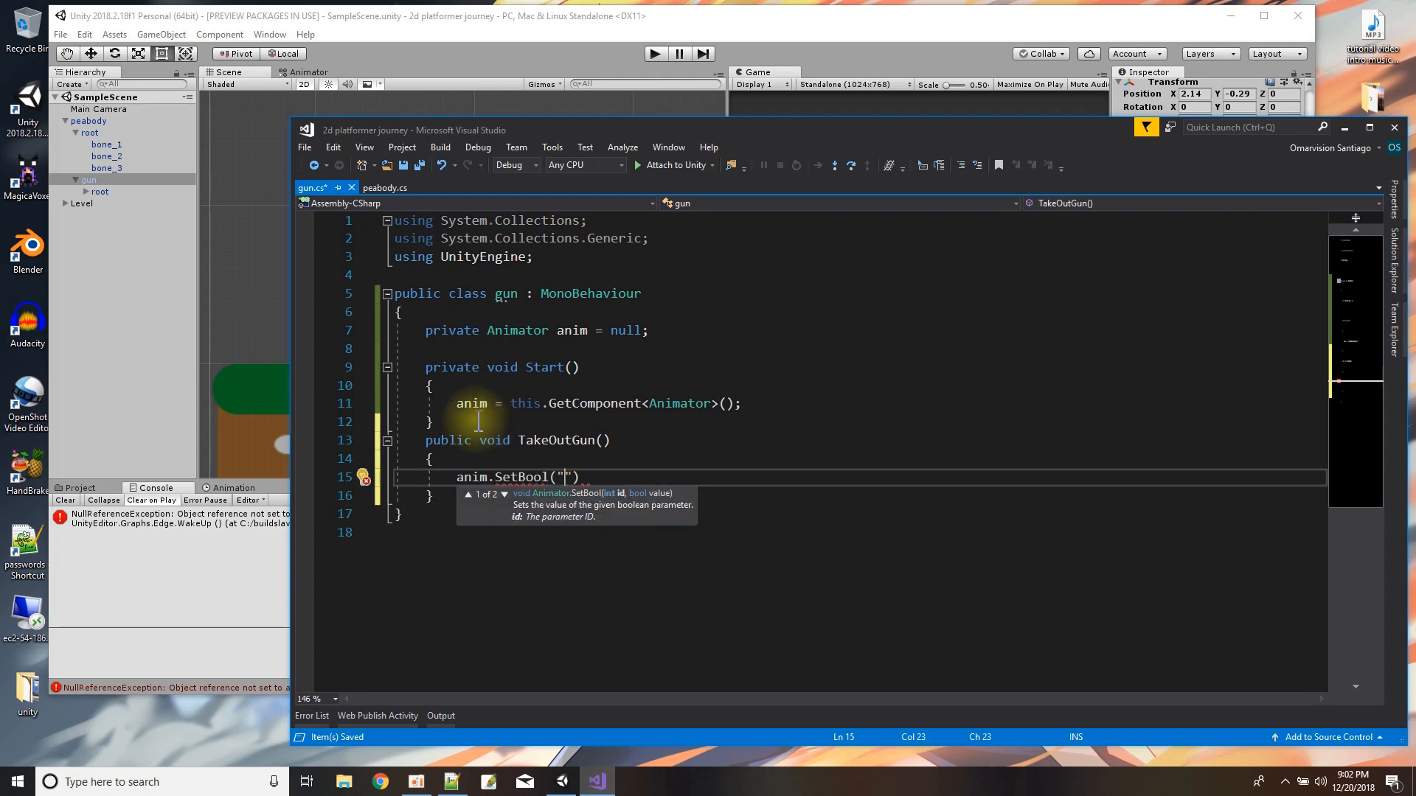
{"action": "left_click", "coordinate": [293, 73]}
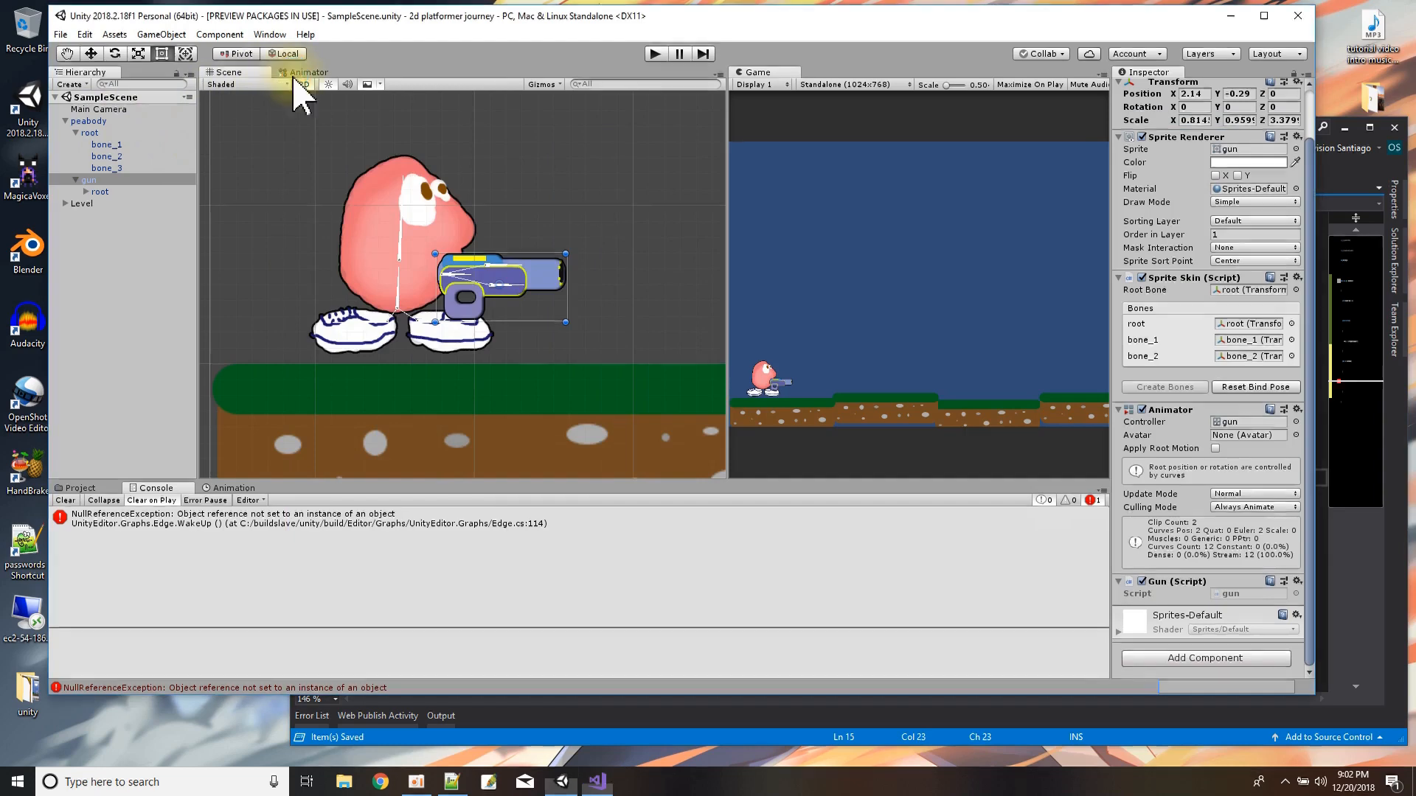
{"action": "left_click", "coordinate": [521, 739]}
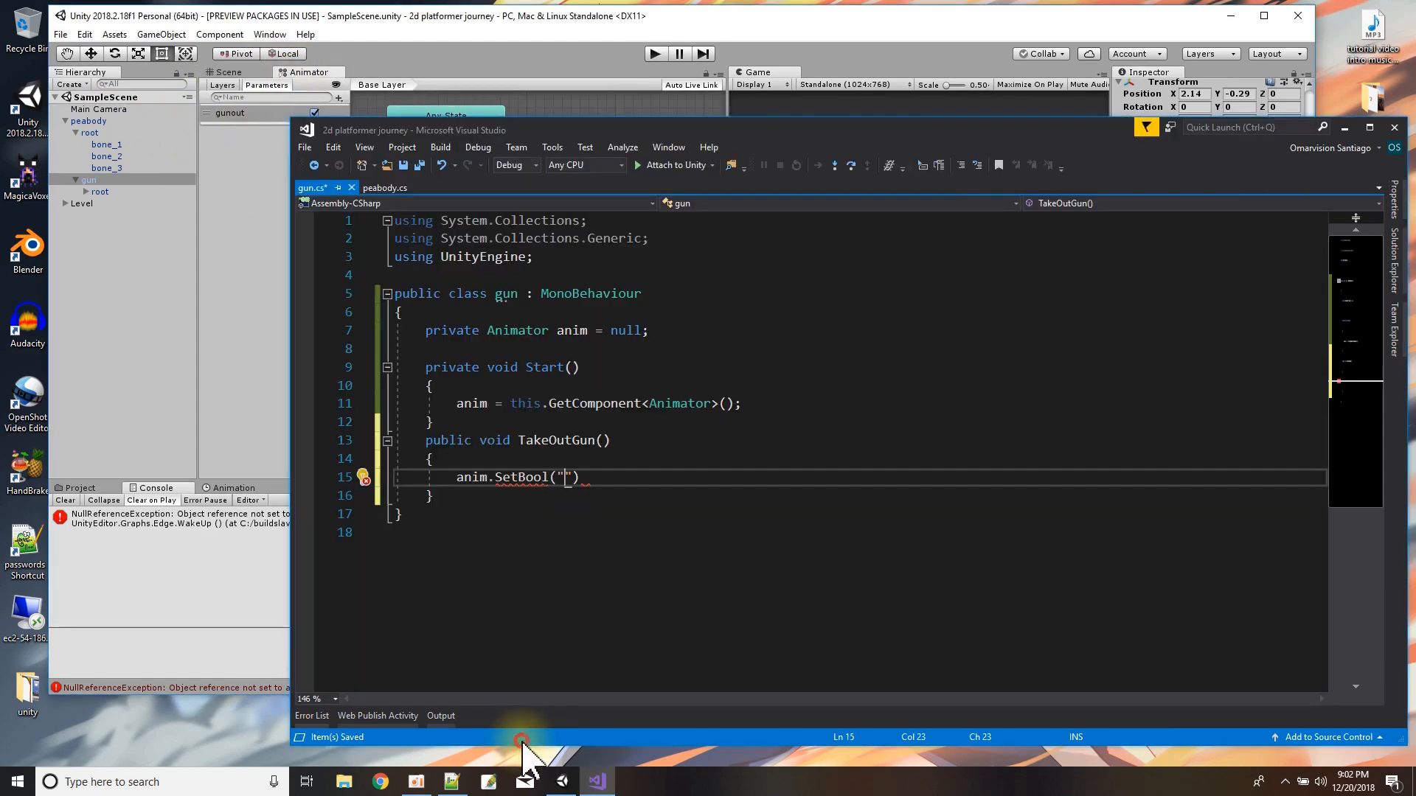
{"action": "type", "text": "gunou"}
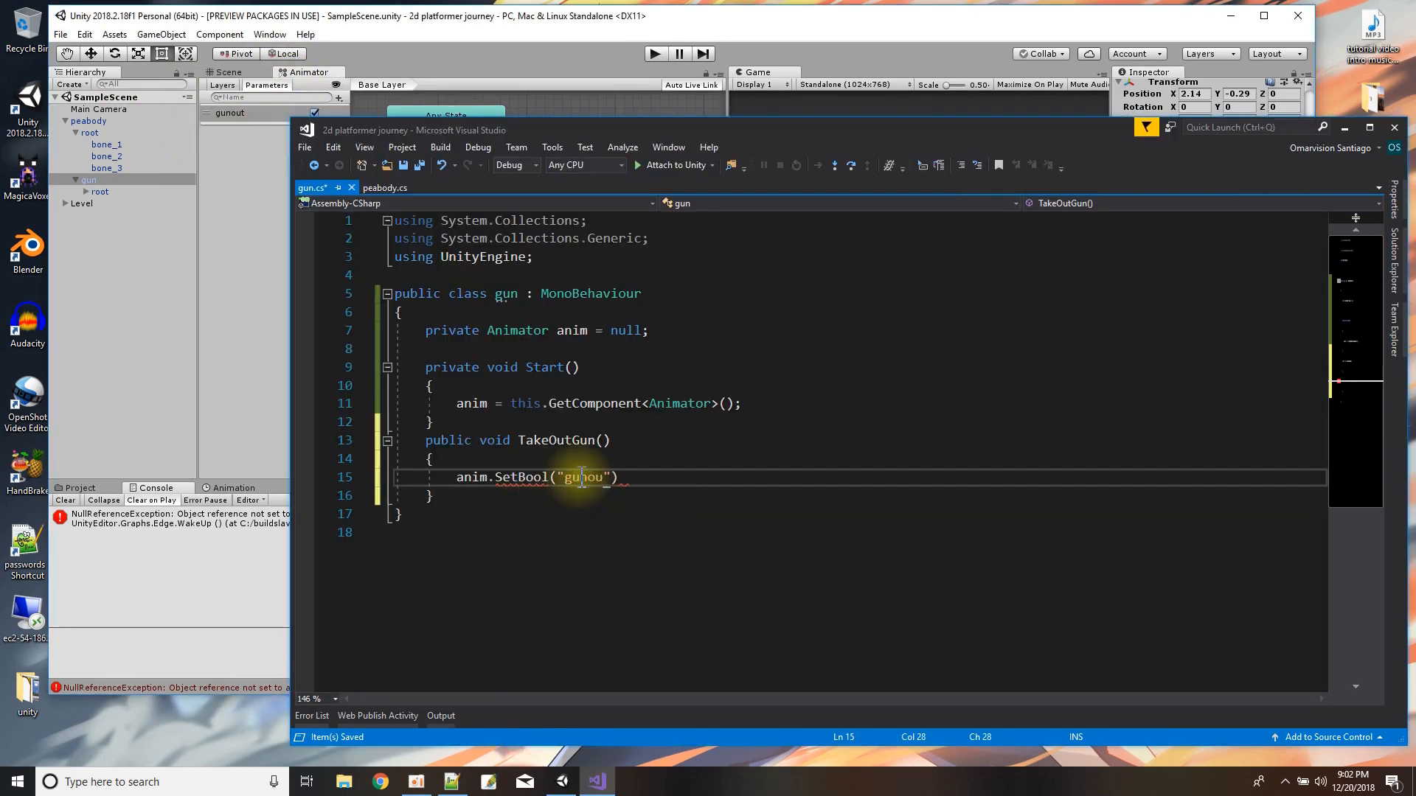
{"action": "type", "text": "t\", "}
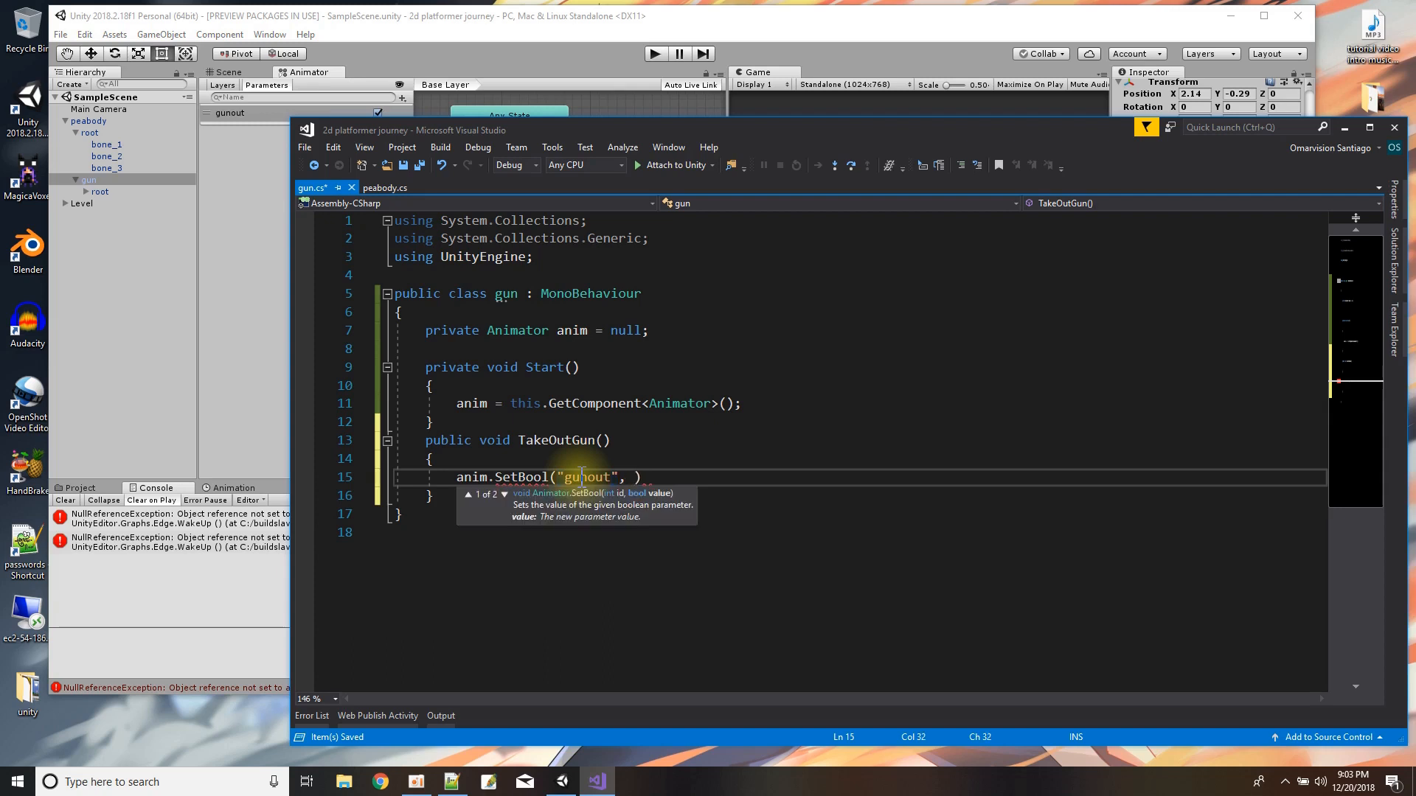
{"action": "type", "text": "true);"}
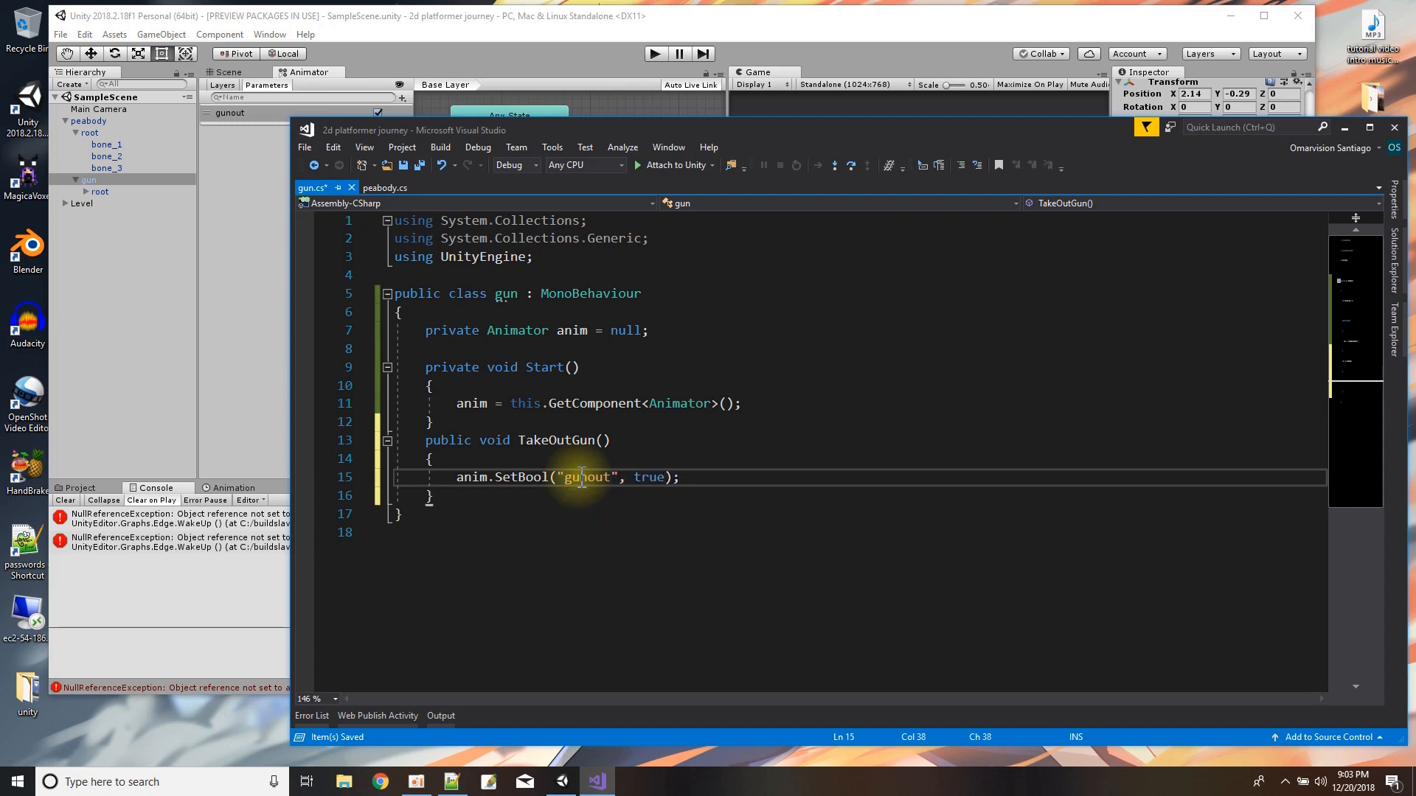
Add an empty public void PutAwayGun method with no parameters directly after TakeOutGun.
{"action": "left_click", "coordinate": [460, 494]}
{"action": "key", "text": "Return"}
{"action": "type", "text": "public void "}
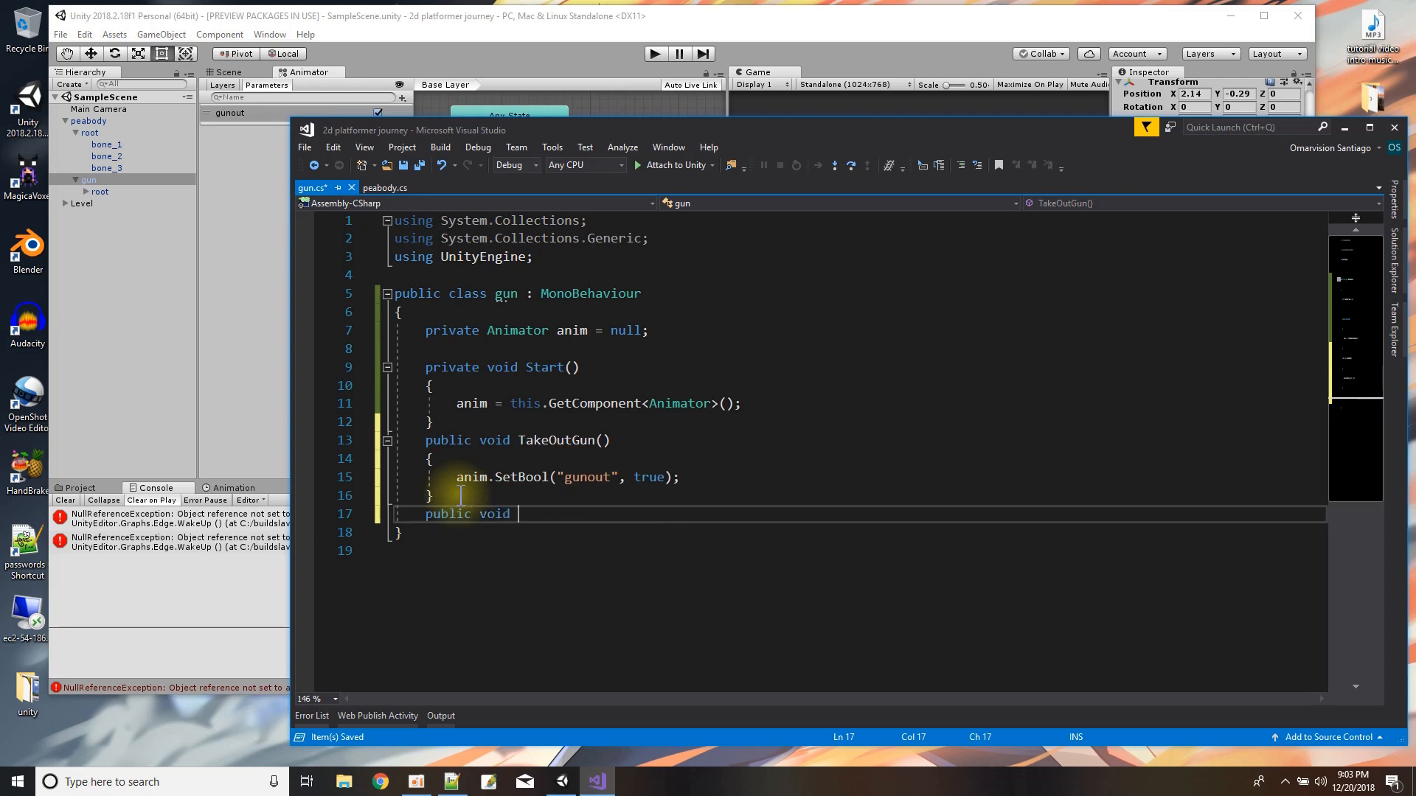
{"action": "type", "text": "PutAwayGun(("}
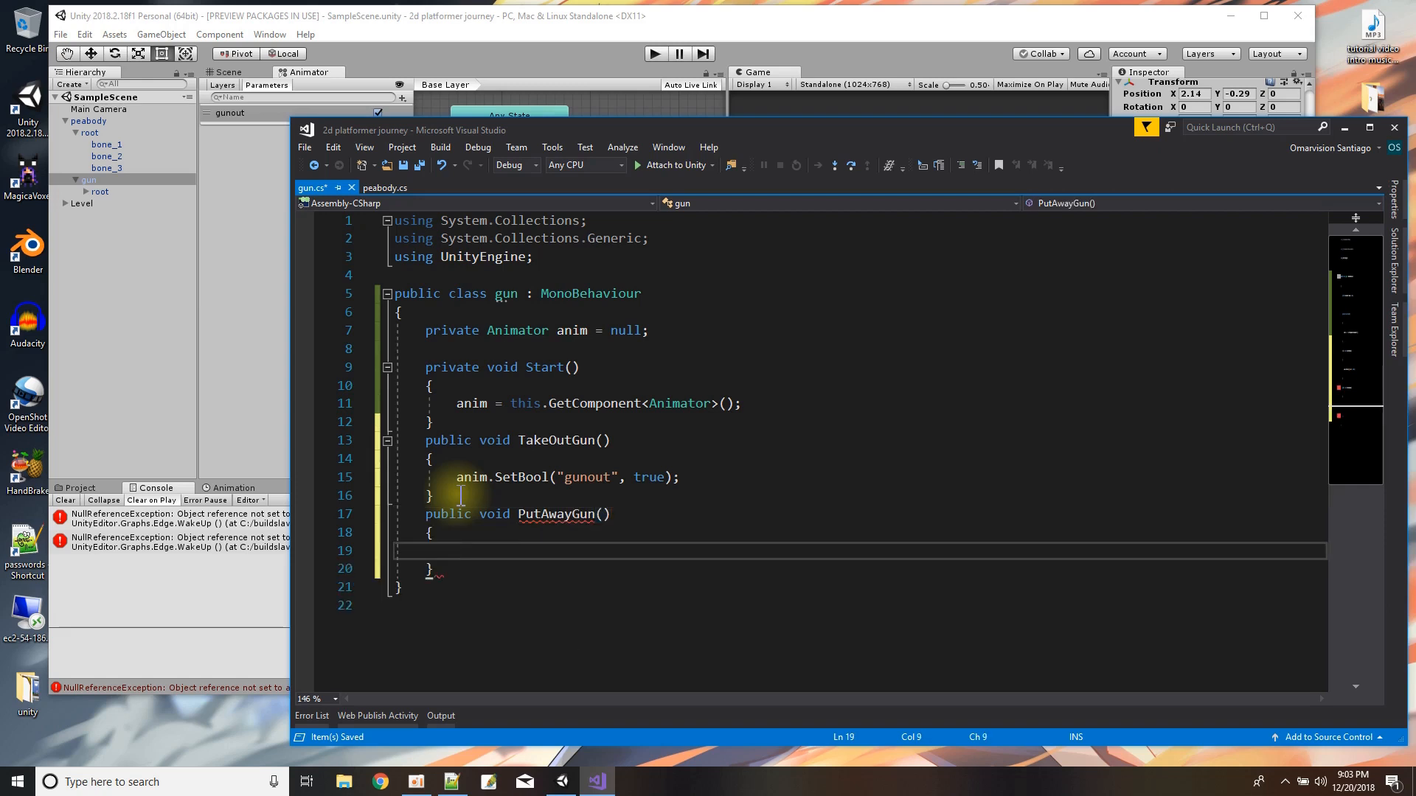
Make PutAwayGun call anim.SetBool("gunout", false) and save gun.cs.
{"action": "type", "text": "anim.SetBool(\"gunout\""}
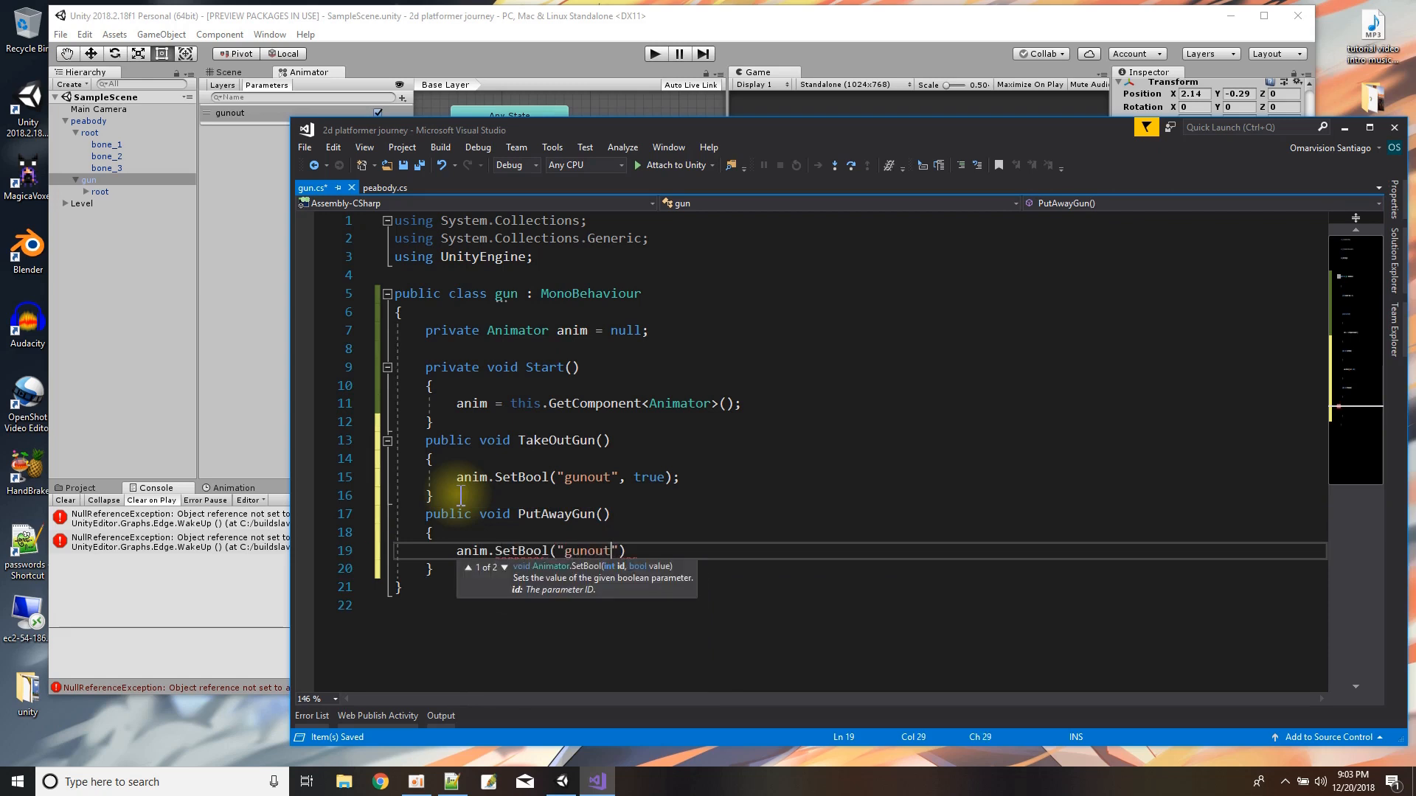
{"action": "type", "text": ", false);"}
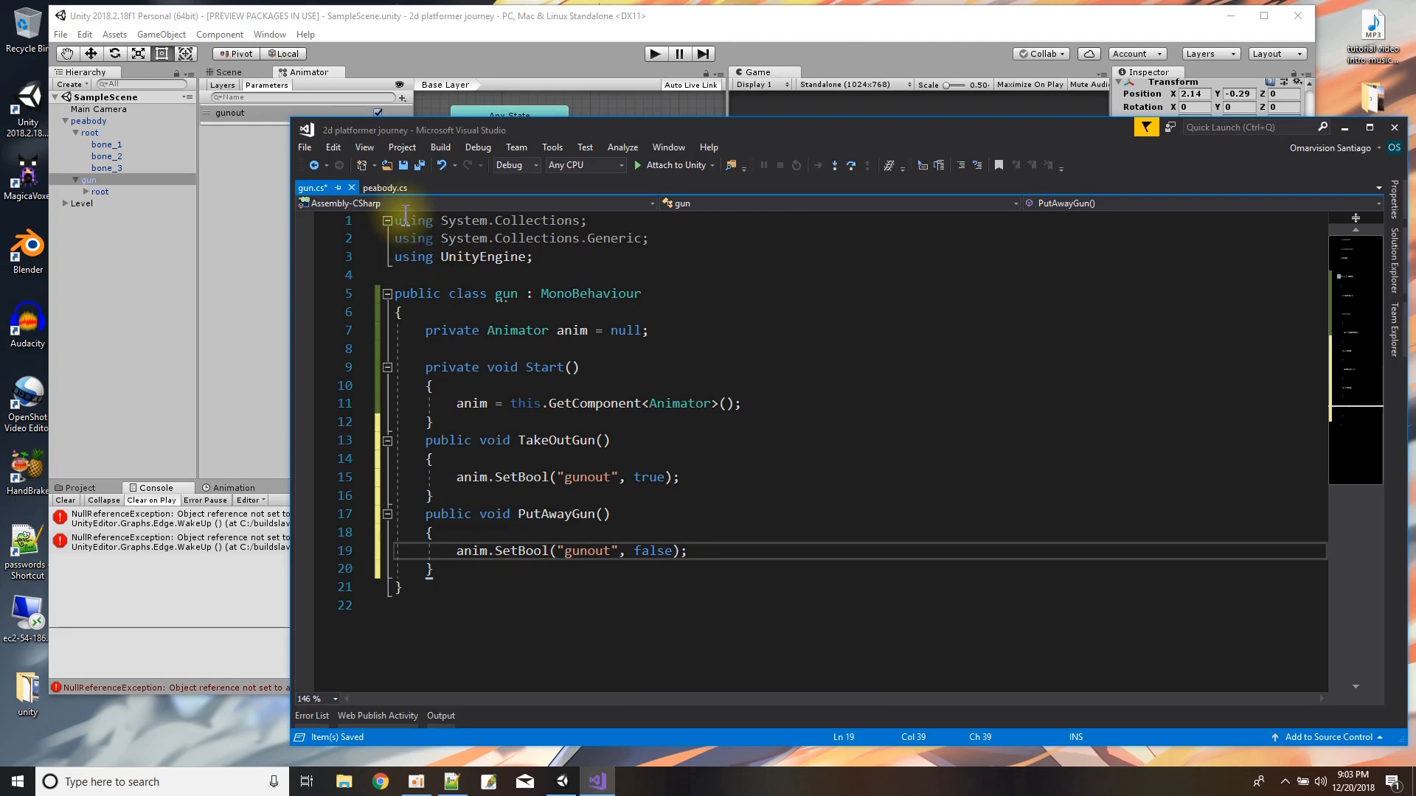
{"action": "left_click", "coordinate": [403, 165]}
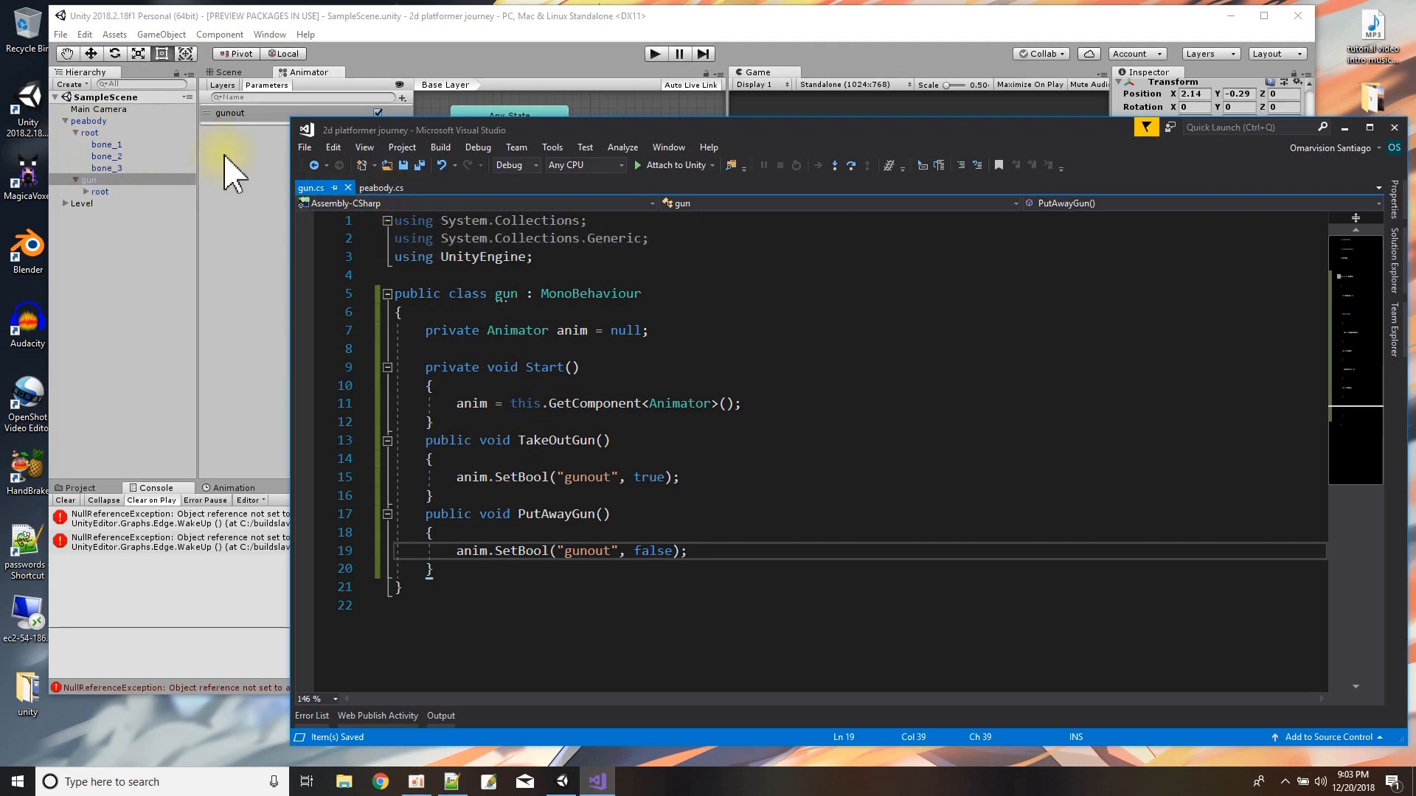
In peabody.cs, declare a private gun field named gunscript, initialized to null, below the anim field.
{"action": "left_click", "coordinate": [381, 188]}
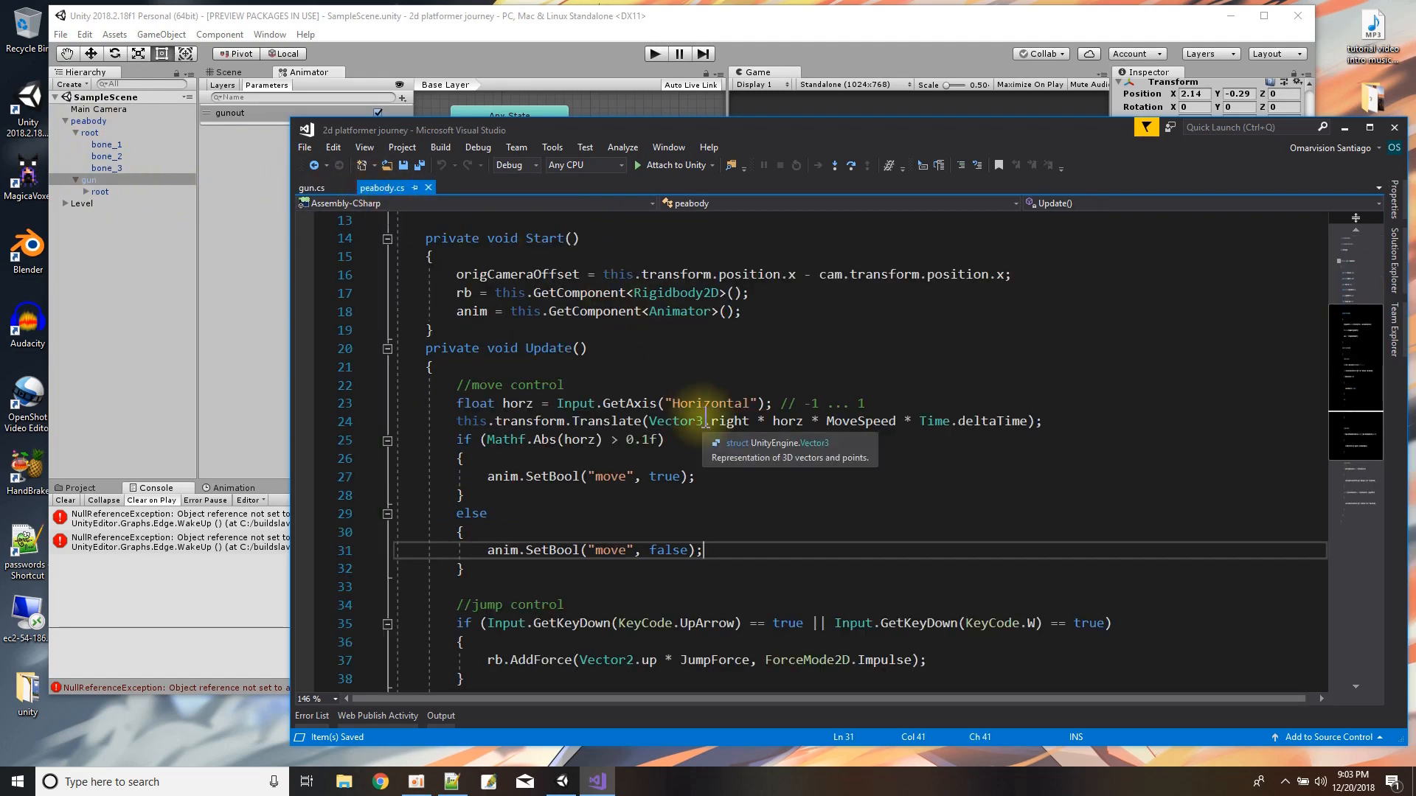
{"action": "scroll", "coordinate": [705, 417], "scroll_direction": "down", "scroll_amount": 1}
{"action": "scroll", "coordinate": [700, 398], "scroll_direction": "up", "scroll_amount": 5}
{"action": "left_click", "coordinate": [663, 414]}
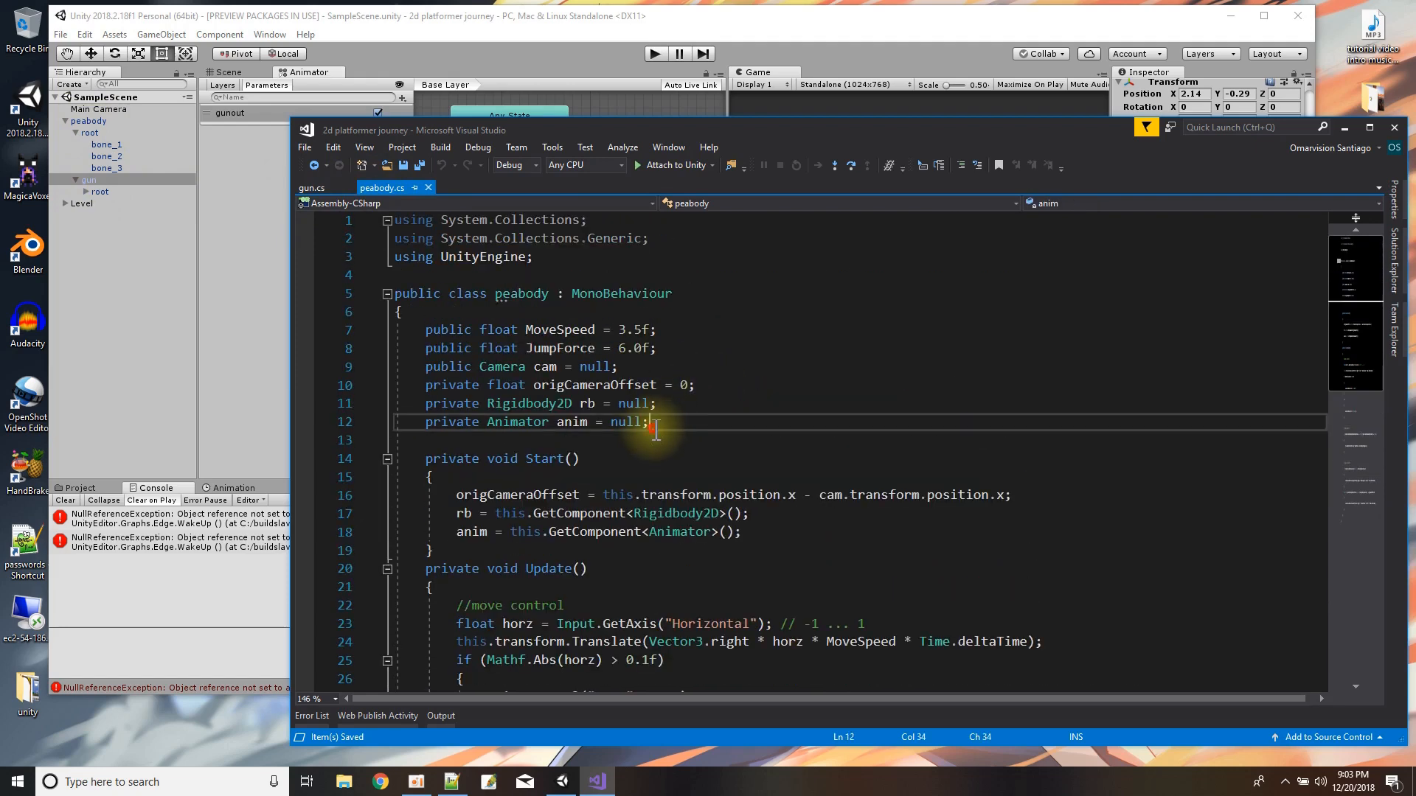
{"action": "key", "text": "Return"}
{"action": "type", "text": "private "}
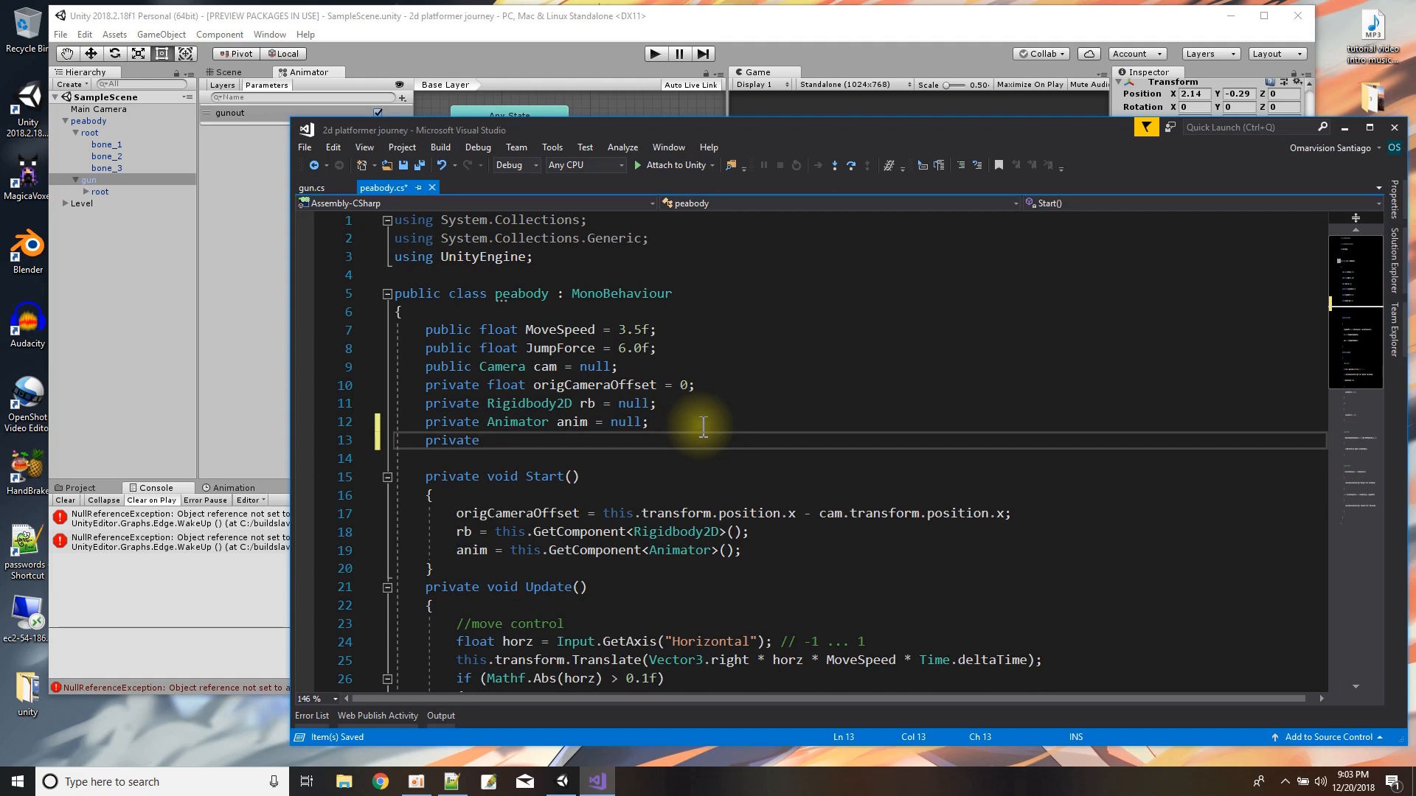
{"action": "type", "text": "gun"}
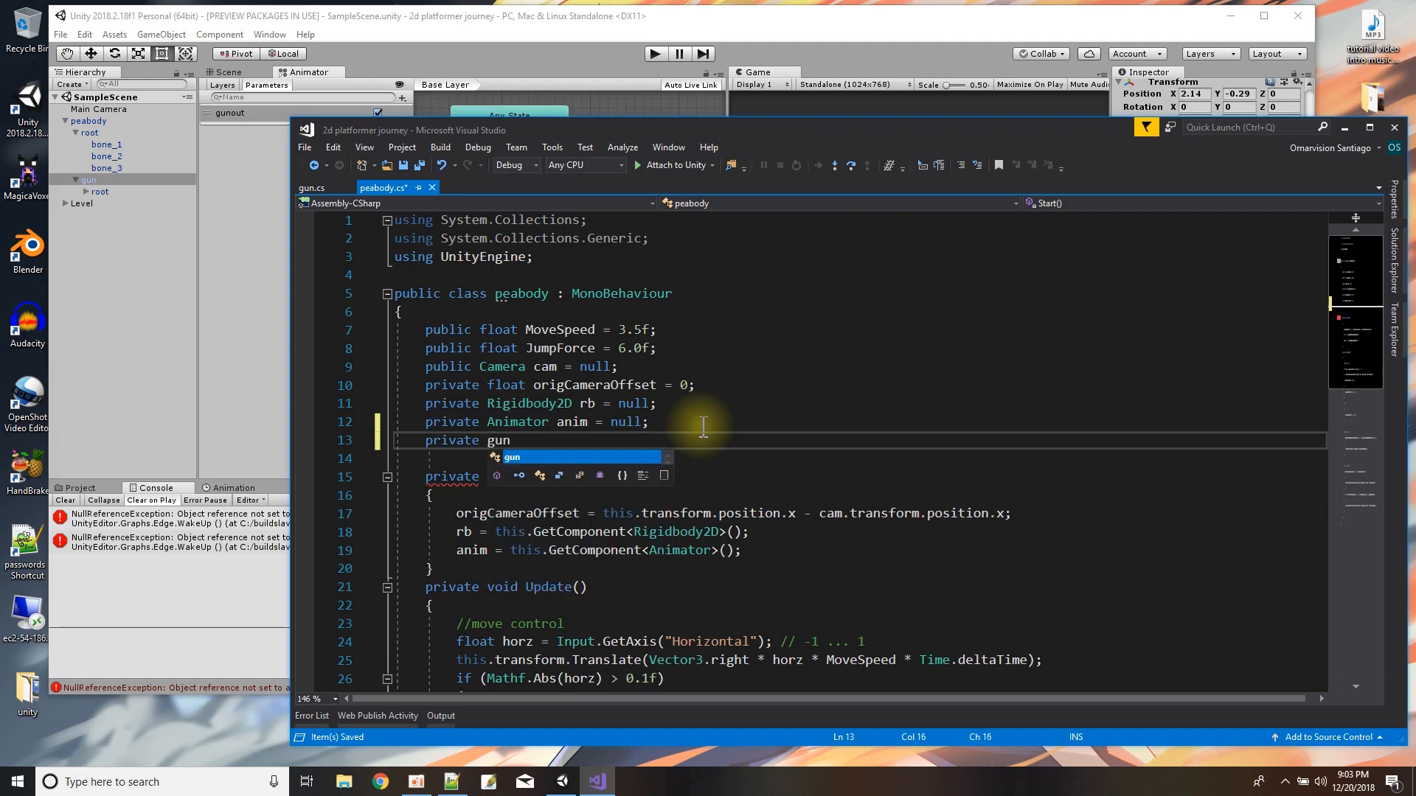
{"action": "type", "text": " guns"}
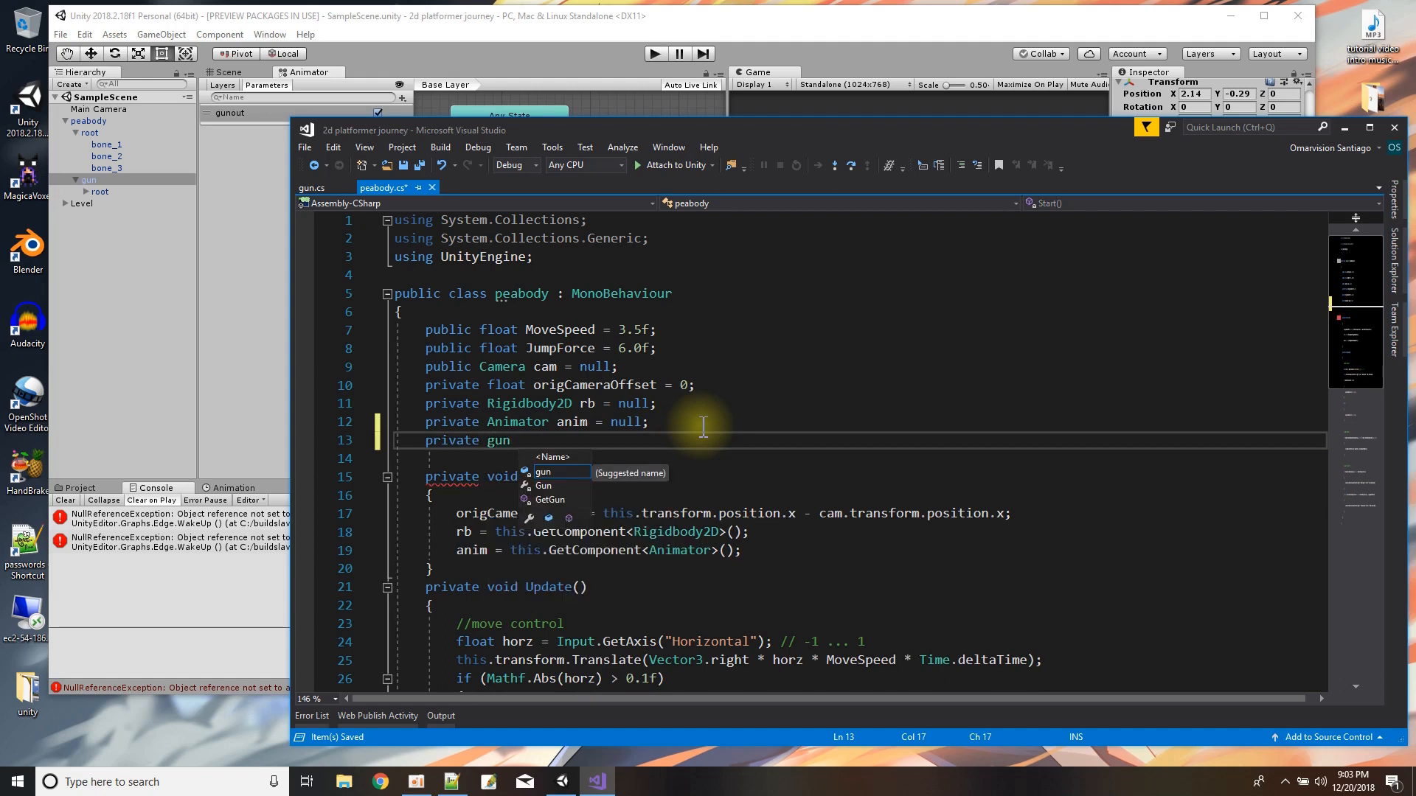
{"action": "type", "text": "cript"}
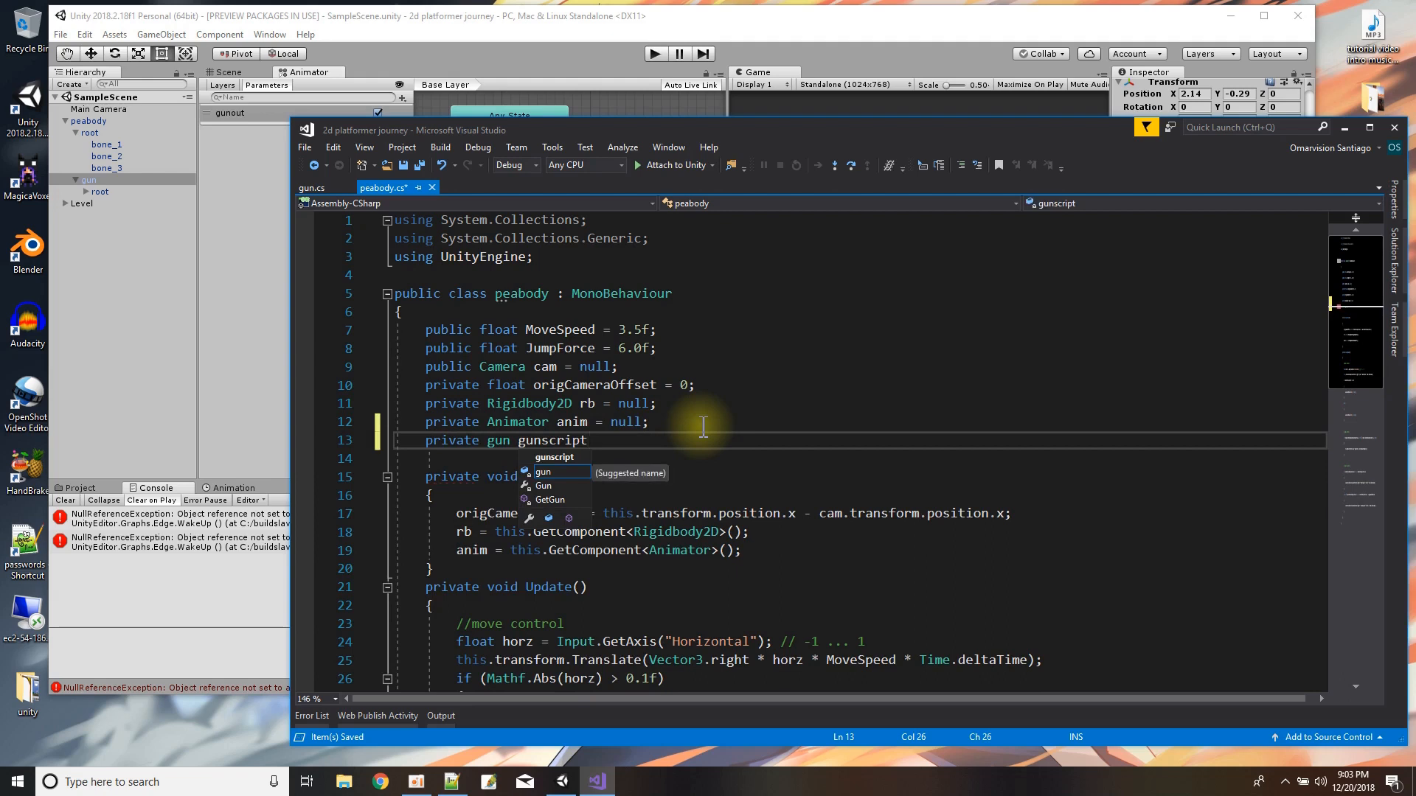
{"action": "type", "text": " = null;"}
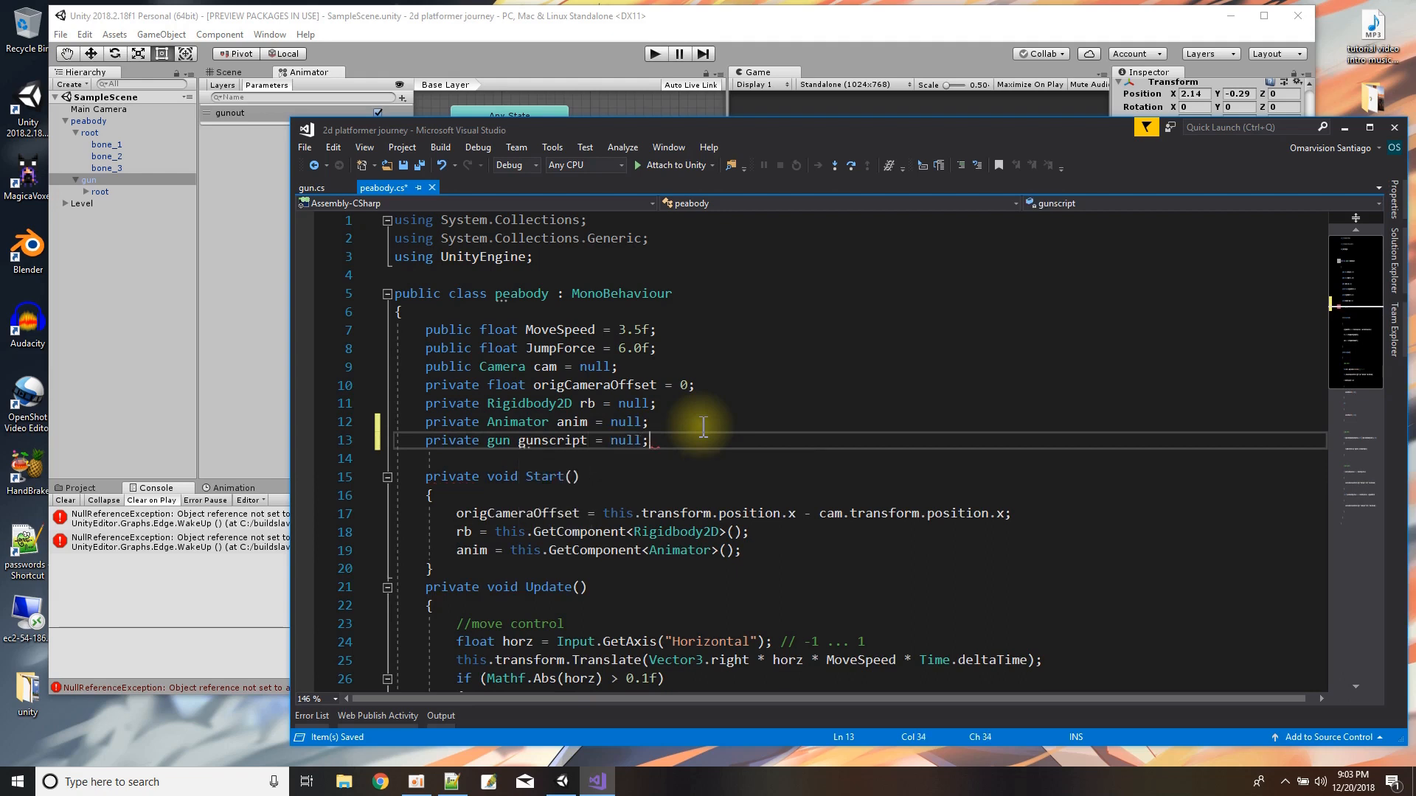
Save peabody.cs and add two blank lines after the anim assignment in its Start method.
{"action": "left_click", "coordinate": [420, 166]}
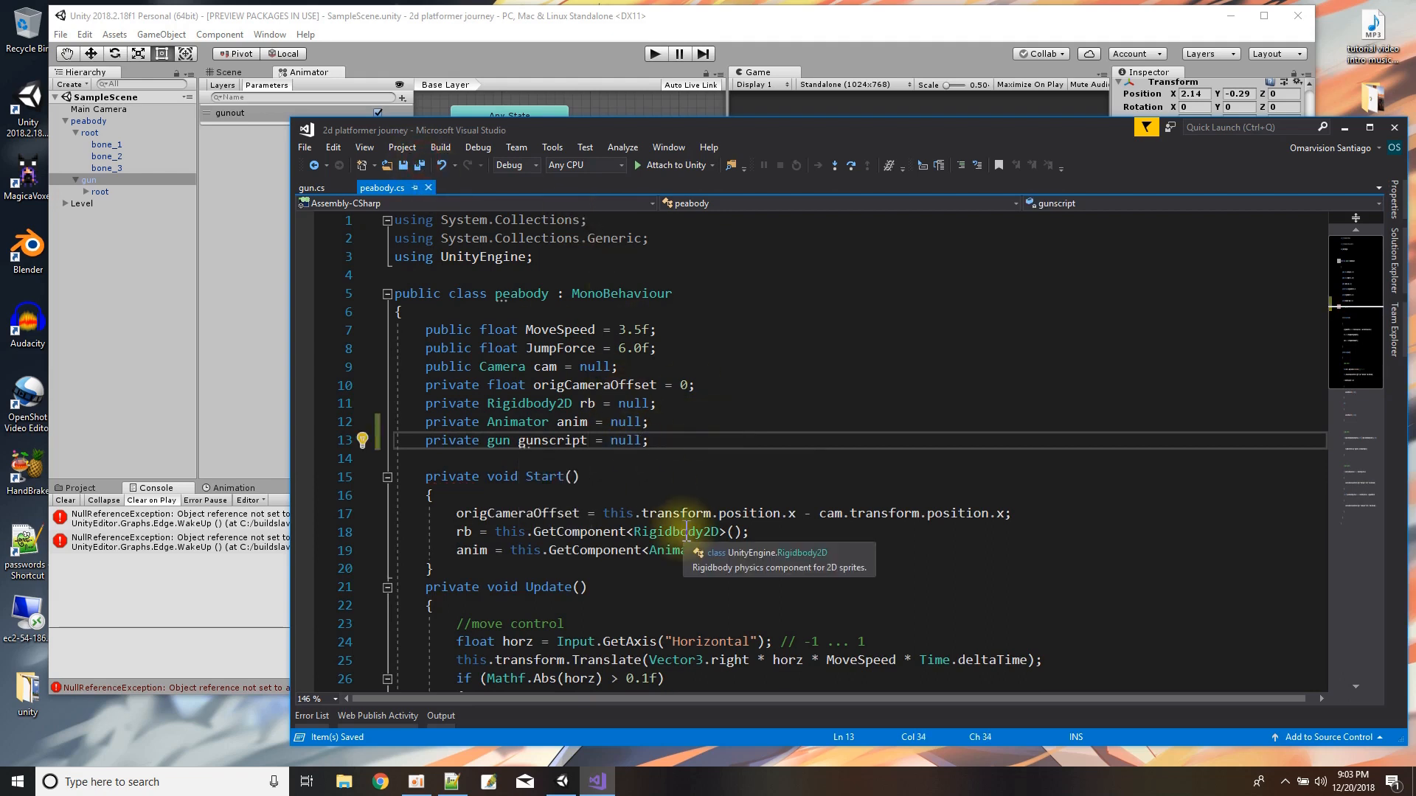
{"action": "left_click", "coordinate": [821, 554]}
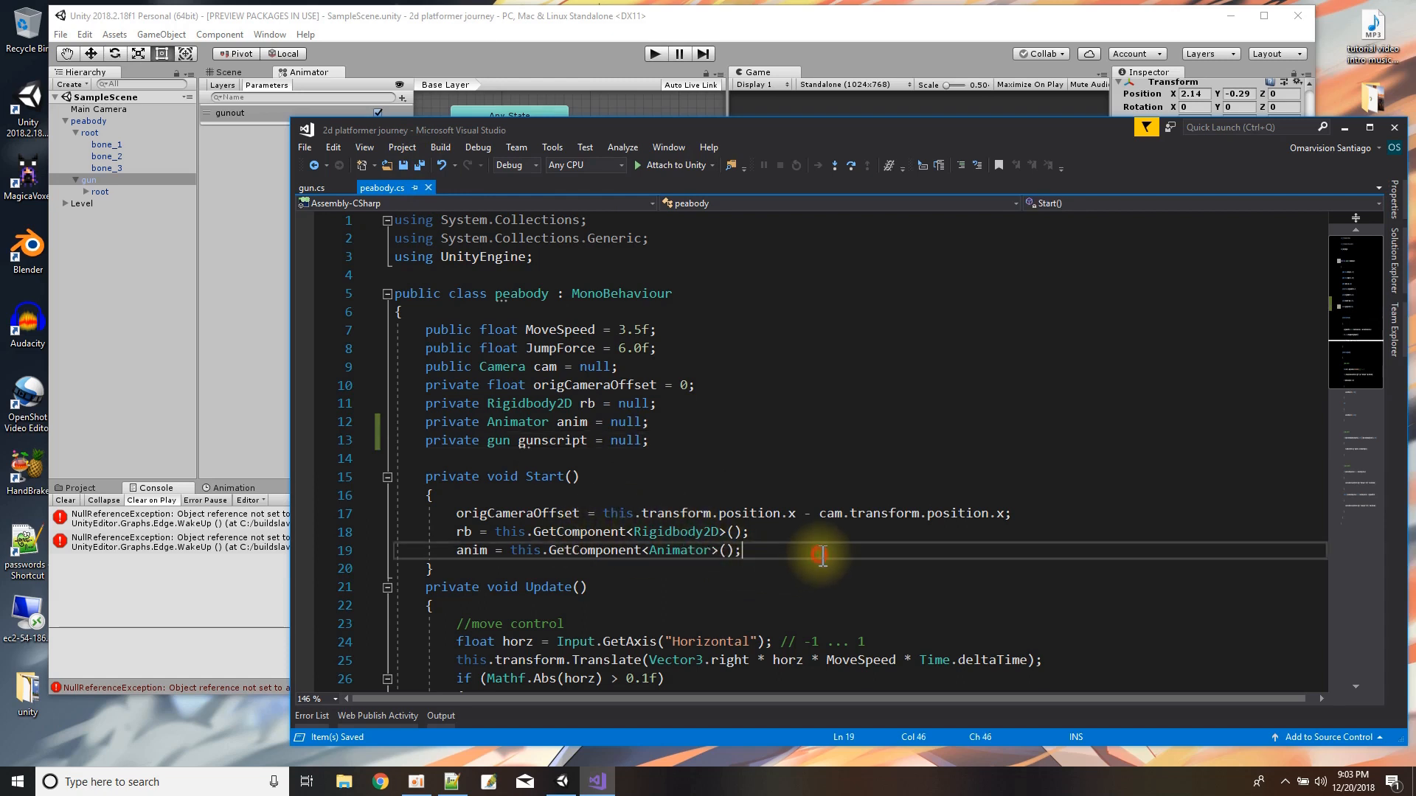
{"action": "key", "text": "Return"}
{"action": "key", "text": "Return"}
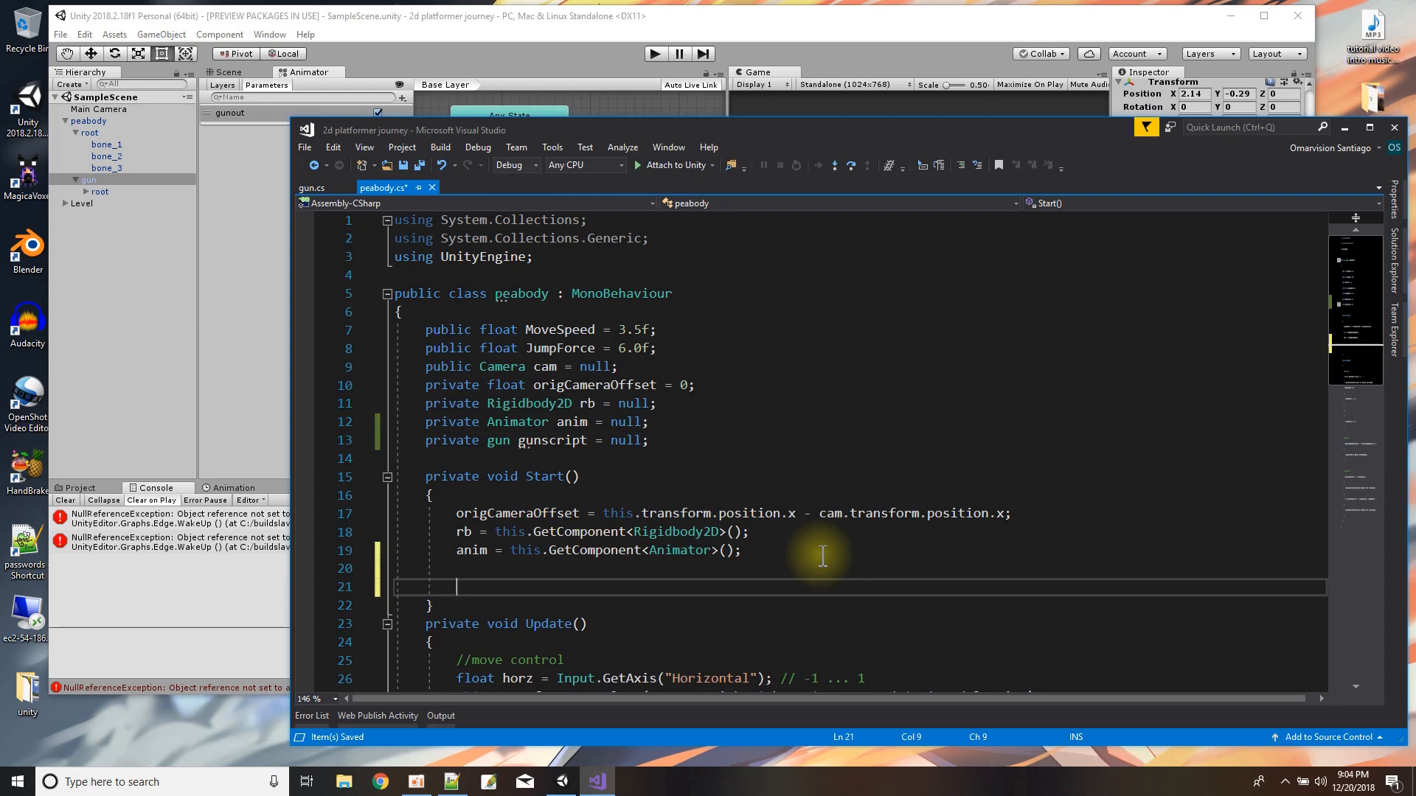
Switch to Unity and collapse root and gun in the Hierarchy to check how gun is nested under peabody.
{"action": "left_click", "coordinate": [74, 133]}
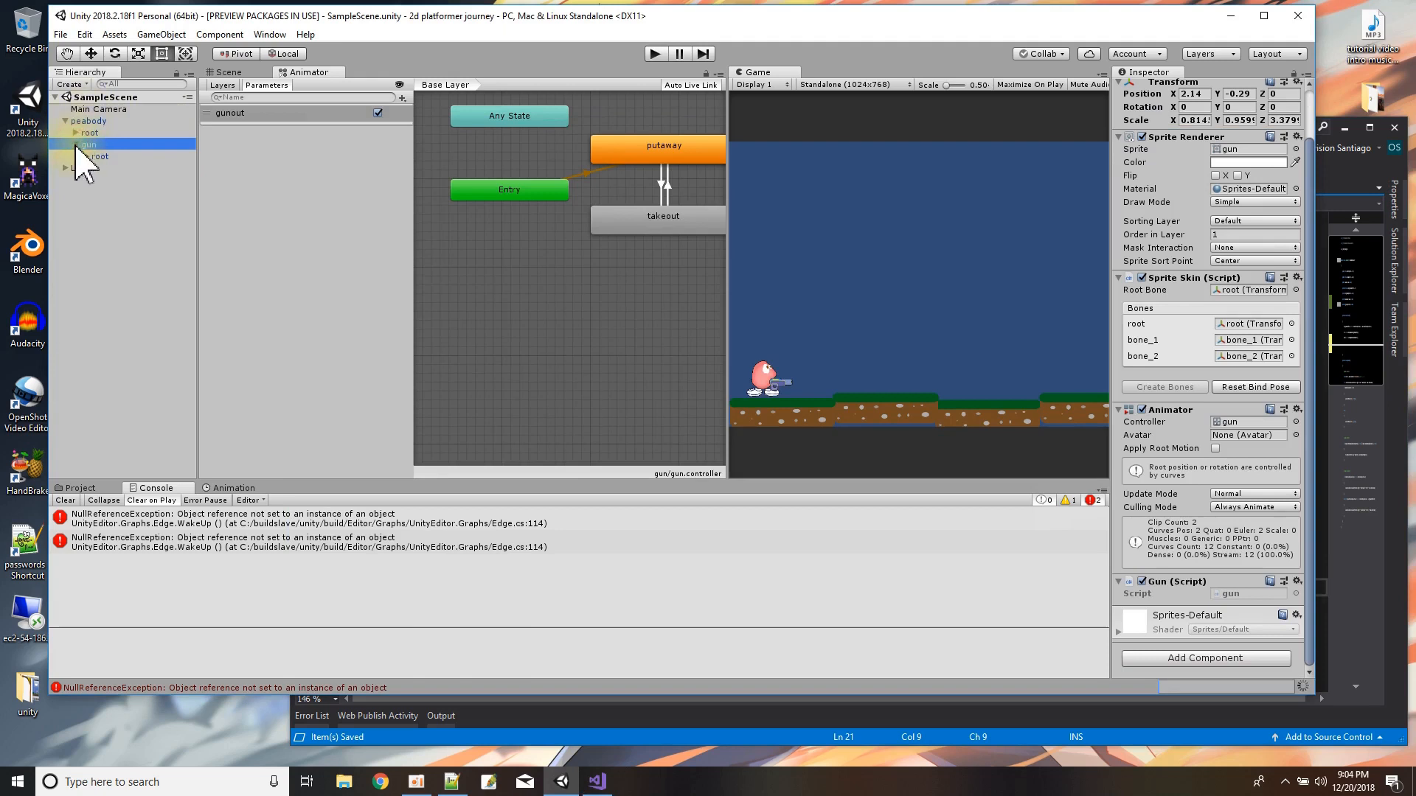
{"action": "left_click", "coordinate": [76, 146]}
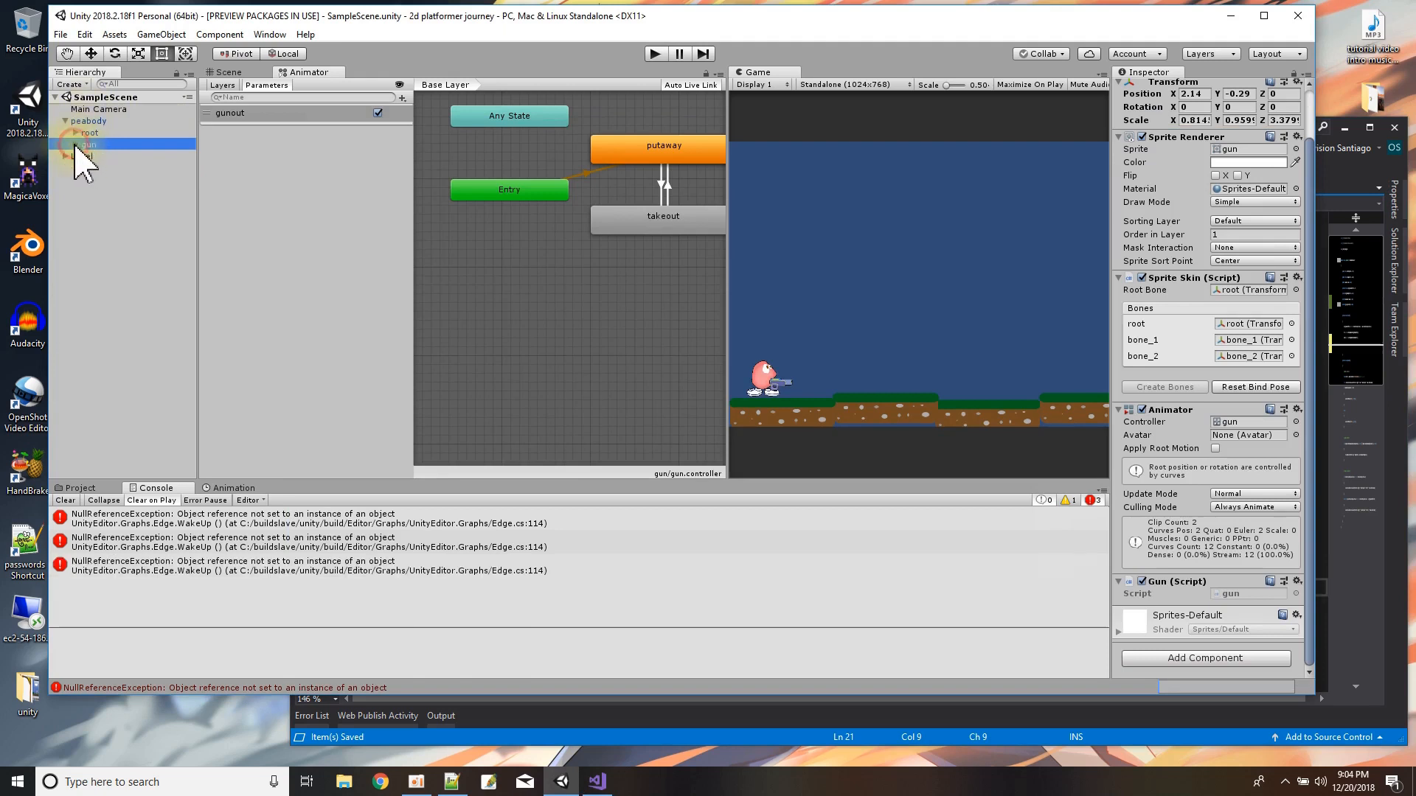
{"action": "left_click", "coordinate": [788, 735]}
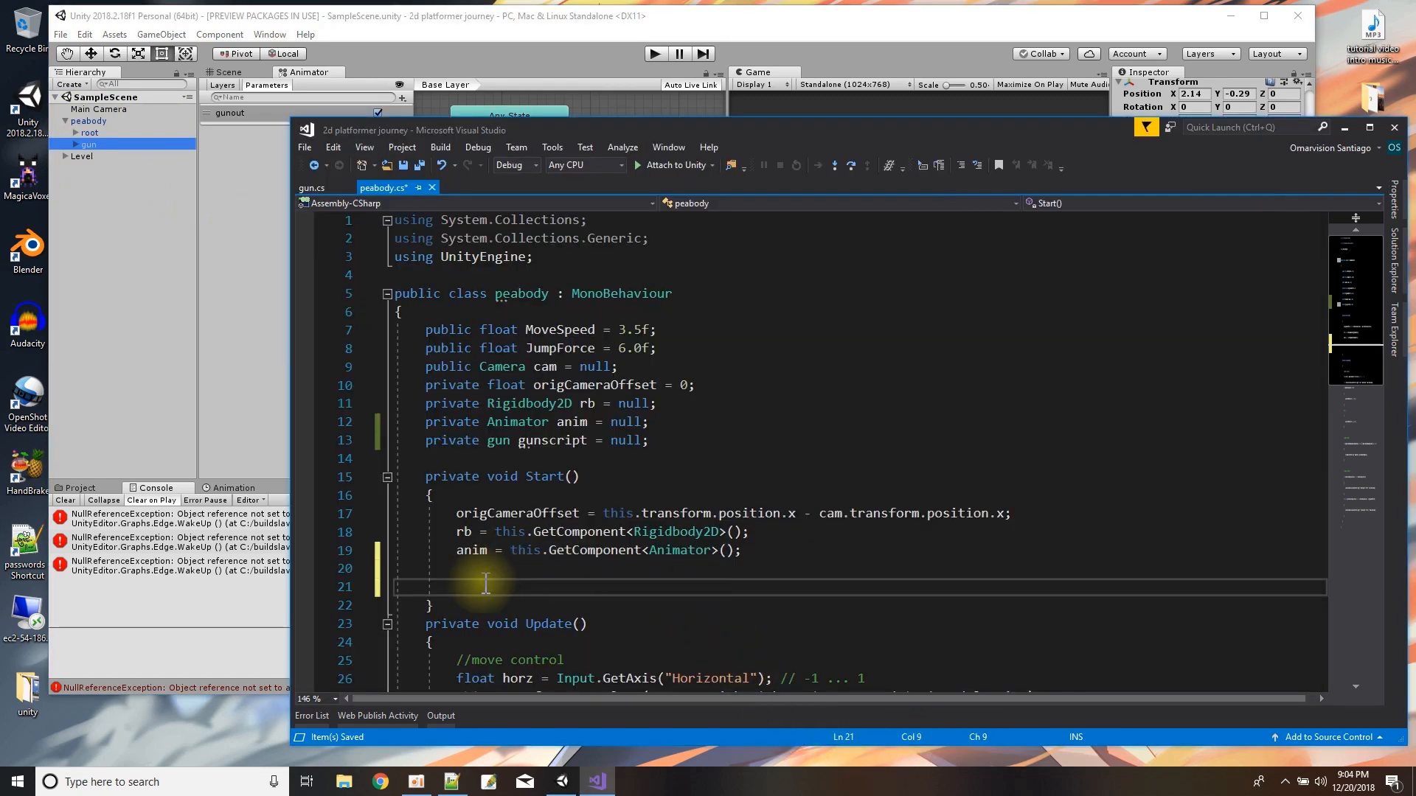
In peabody.cs, assign gunscript at the end of Start with this.GetComponentInChildren<gun>();.
{"action": "type", "text": "gunscri"}
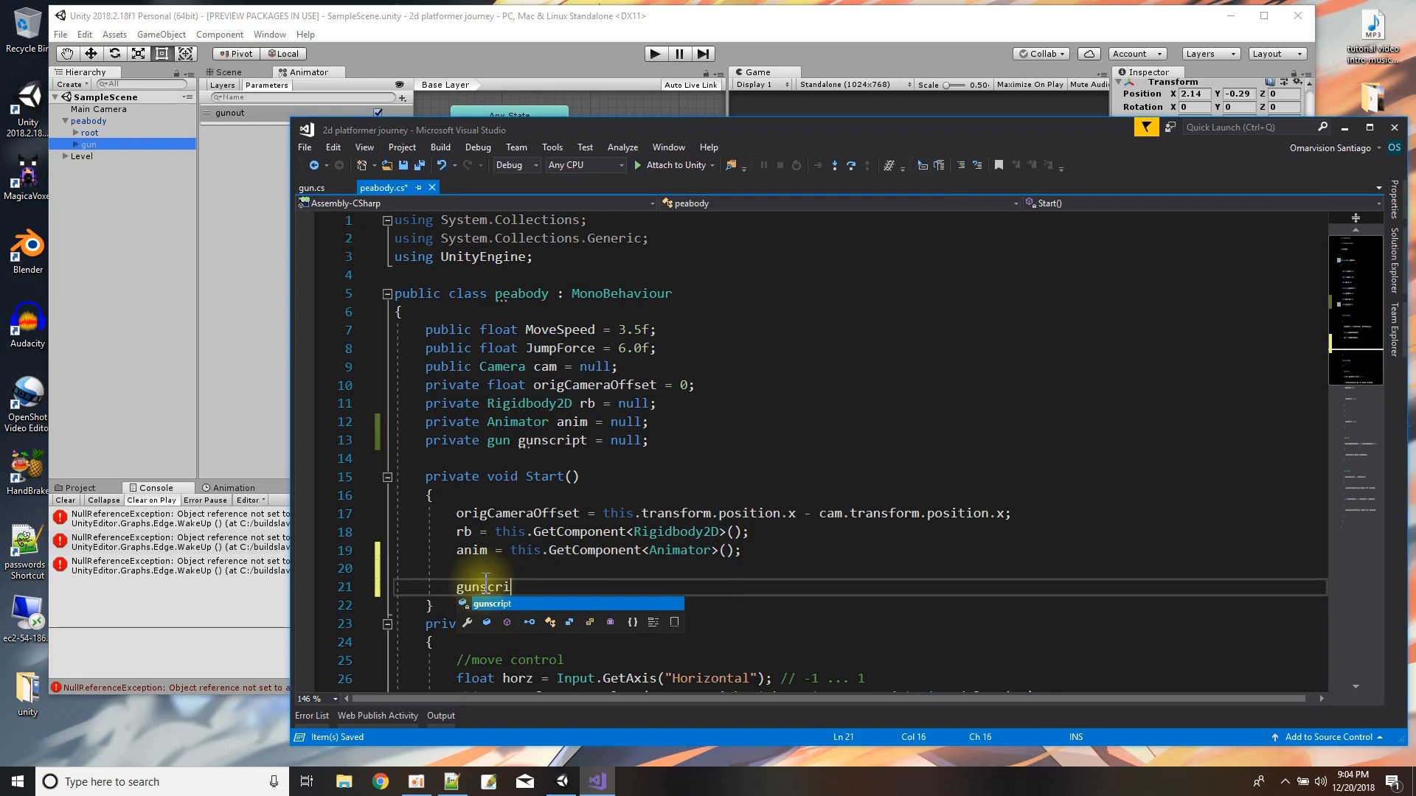
{"action": "type", "text": "pt = this.GetComponentIn"}
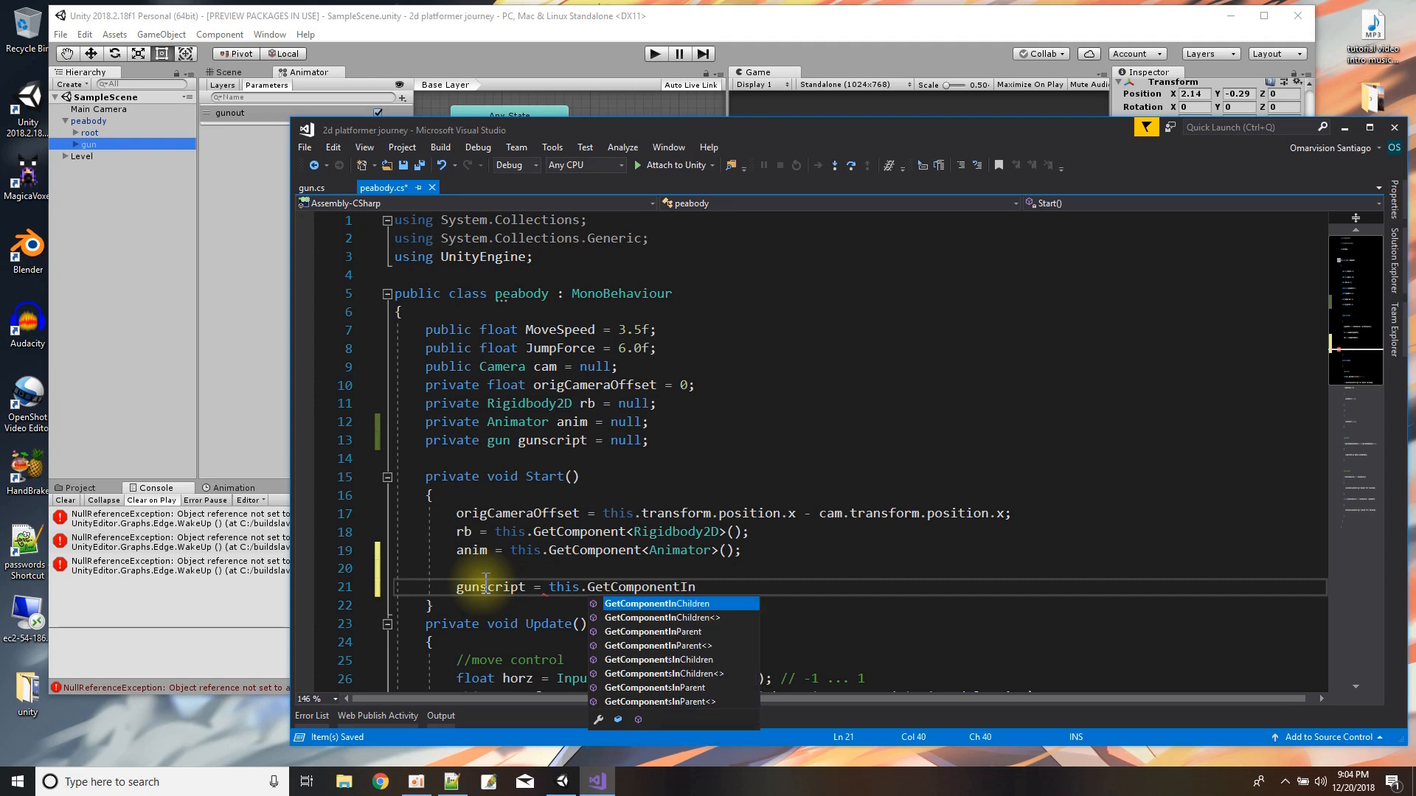
{"action": "type", "text": "Children"}
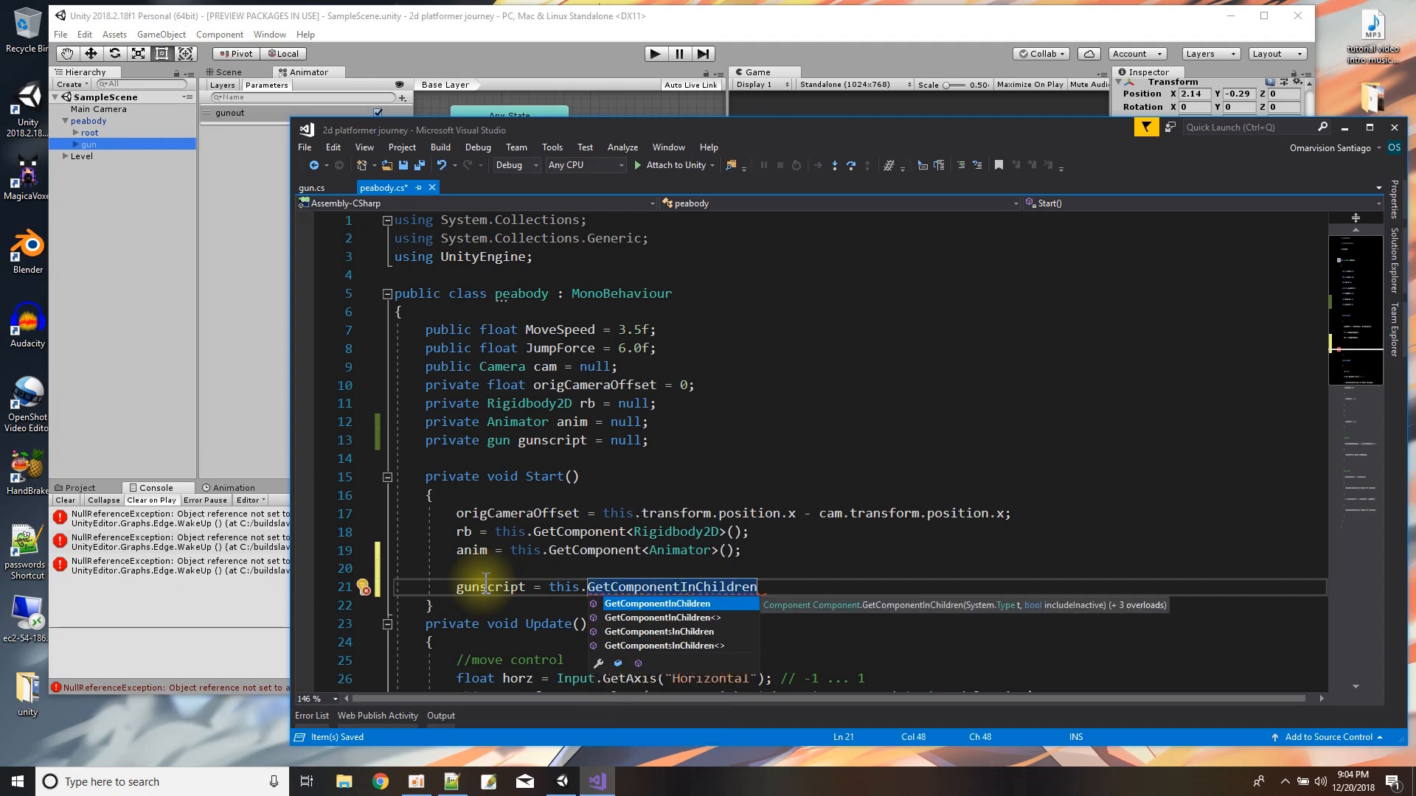
{"action": "type", "text": "("}
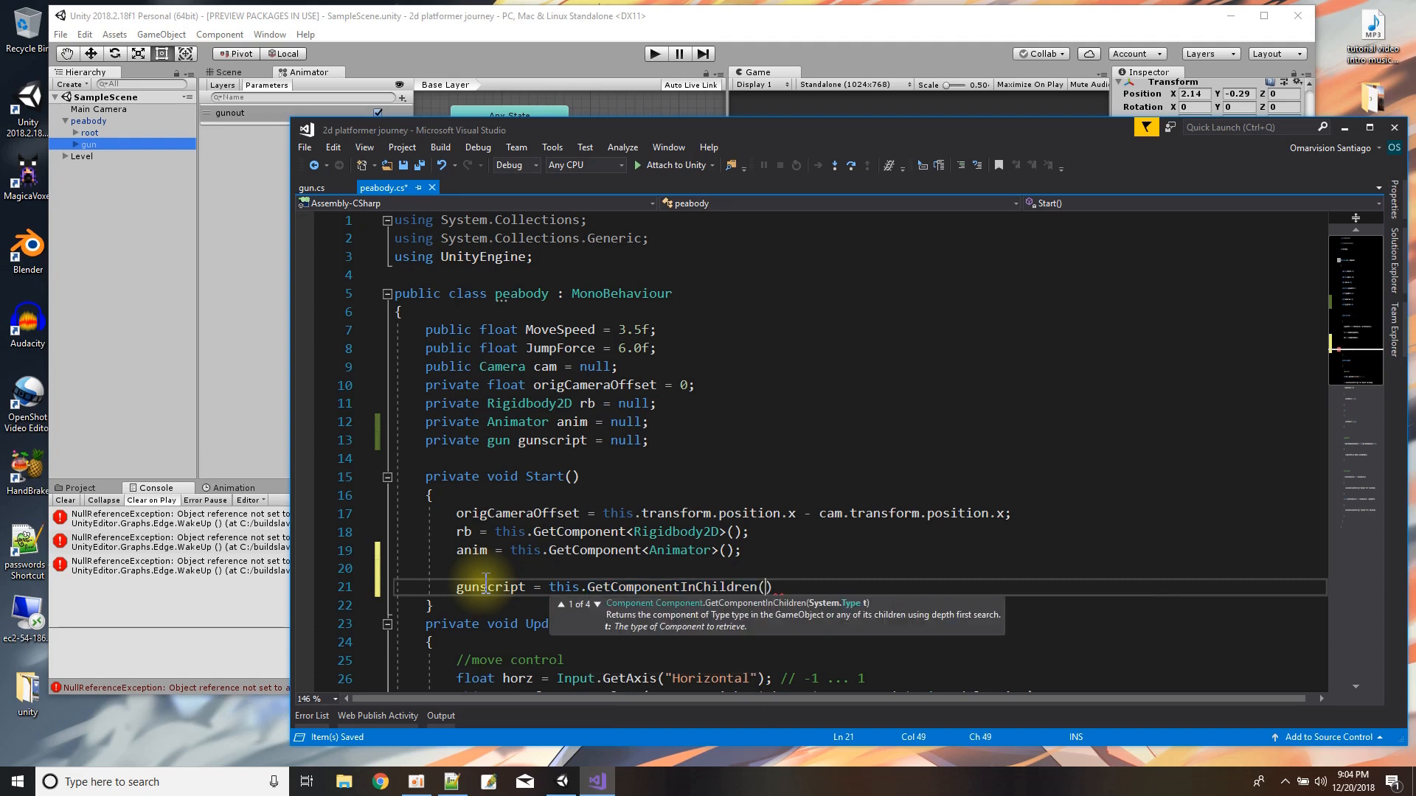
{"action": "key", "text": "Down"}
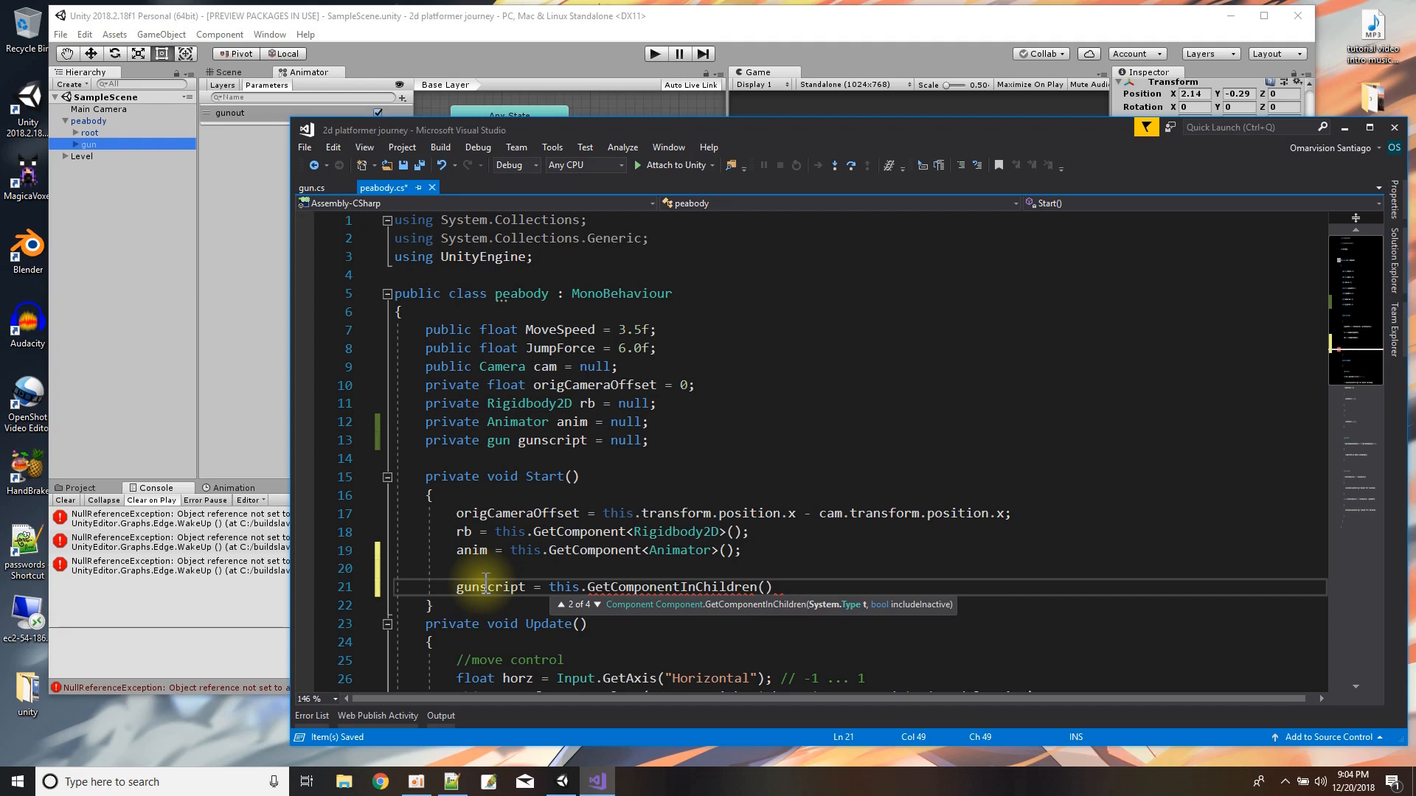
{"action": "key", "text": "Down"}
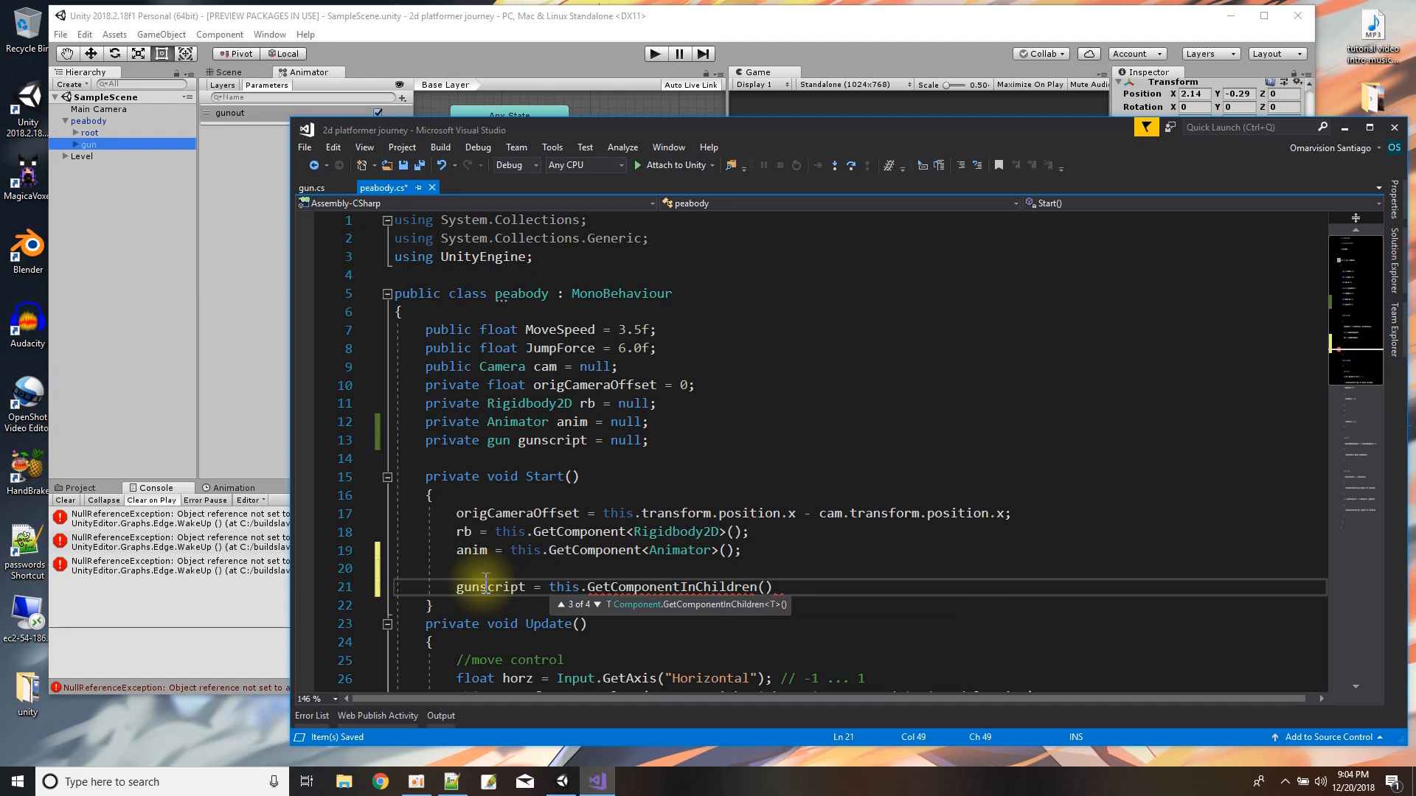
{"action": "key", "text": "BackSpace"}
{"action": "type", "text": "<gun"}
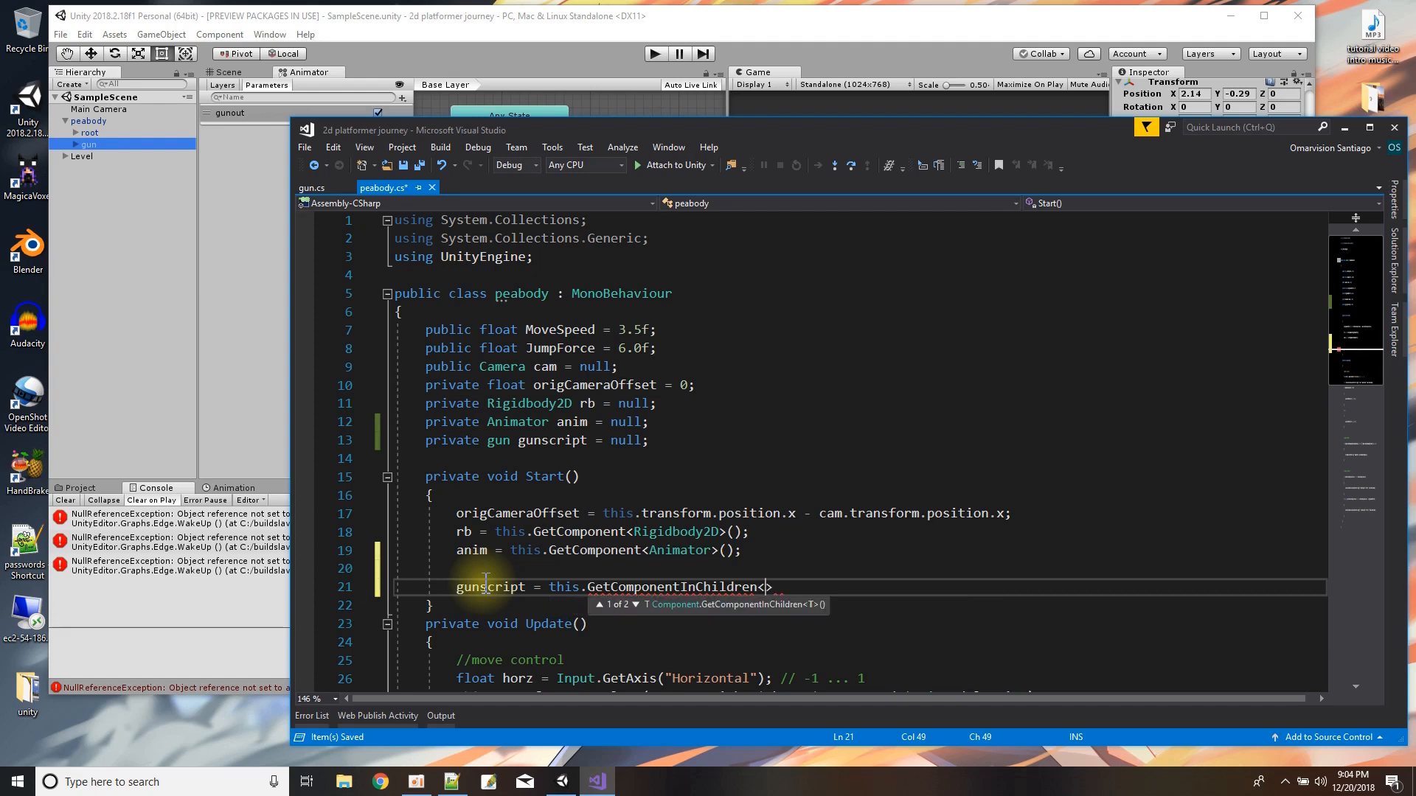
{"action": "type", "text": ">();"}
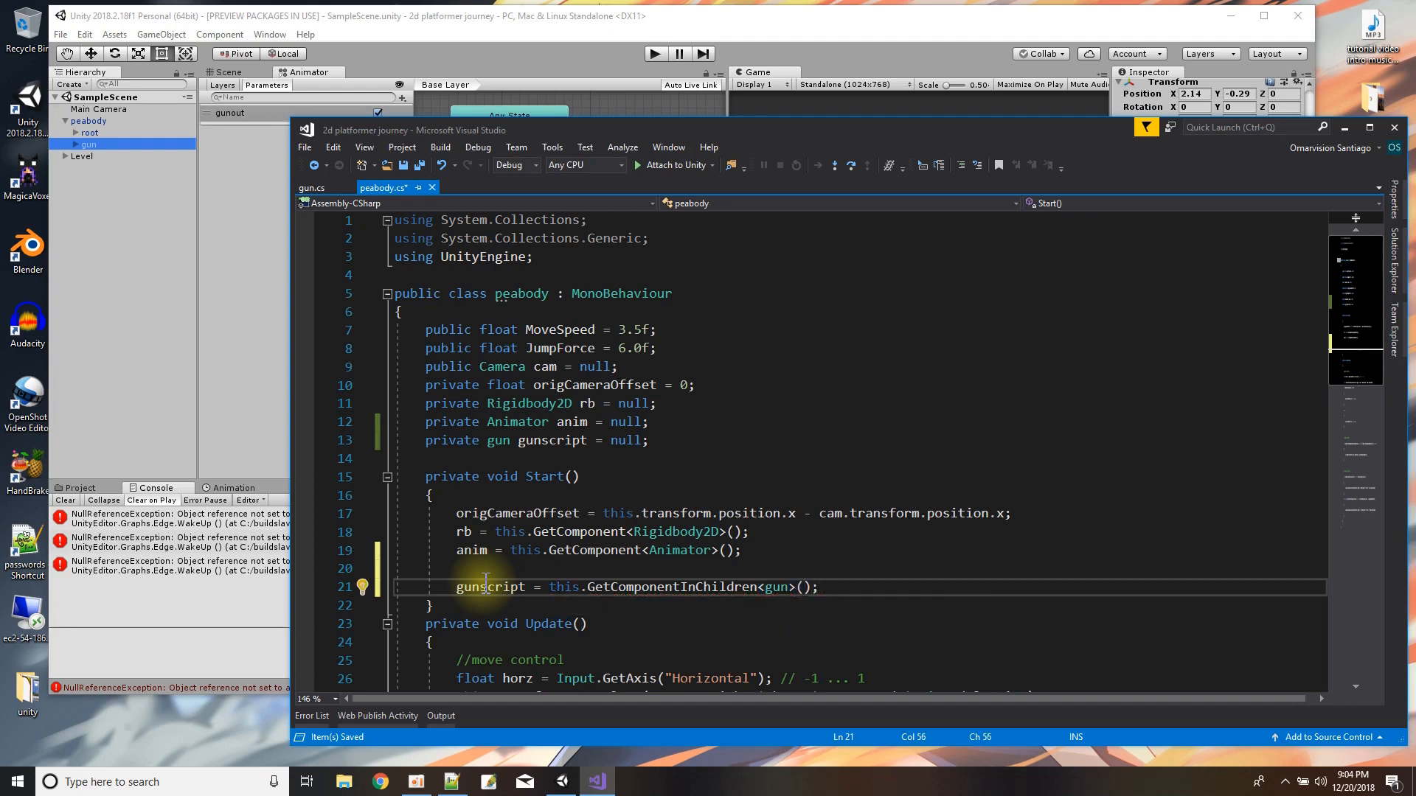
Add a Debug.Log("gunscript"); line directly below the gunscript assignment in Start.
{"action": "key", "text": "Return"}
{"action": "type", "text": "Debug."}
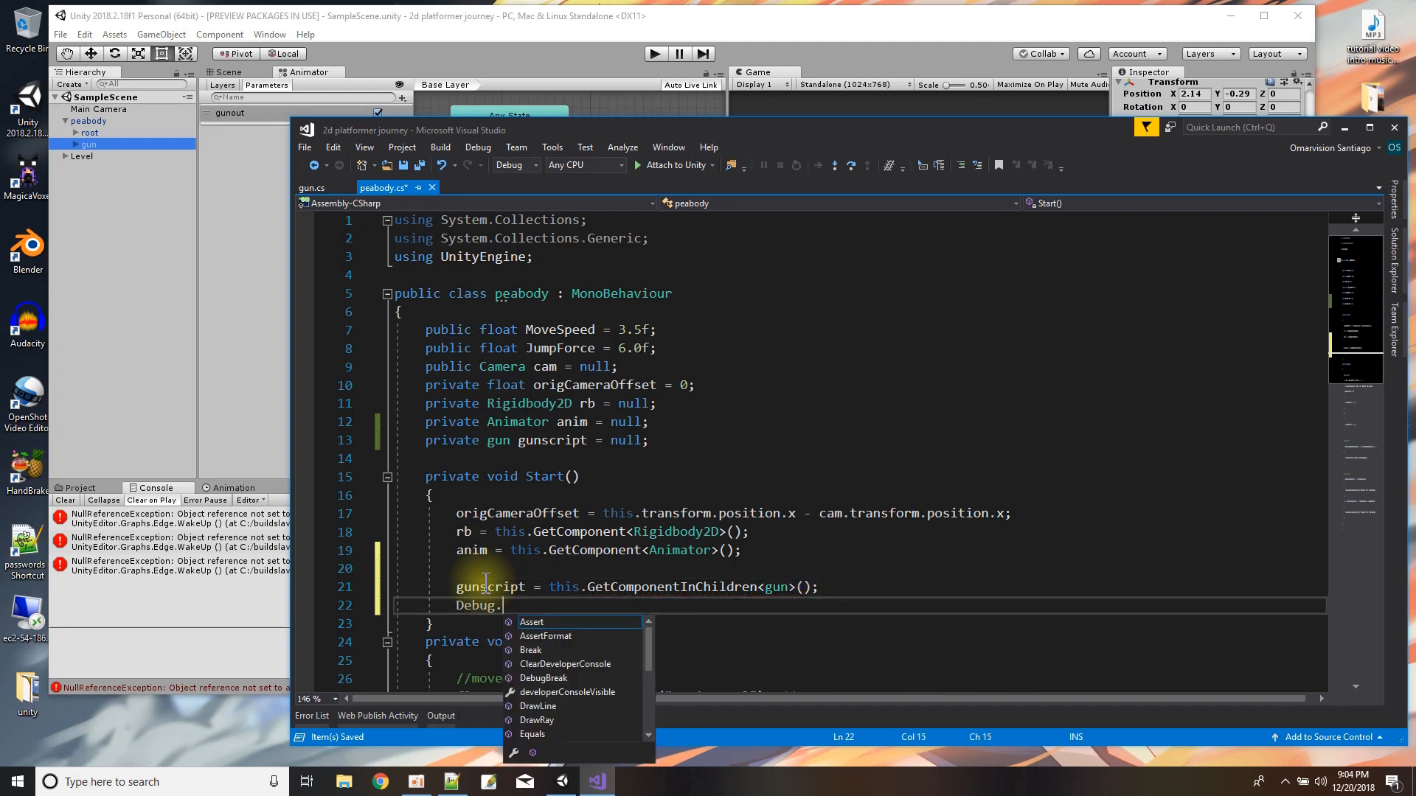
{"action": "type", "text": "Lo"}
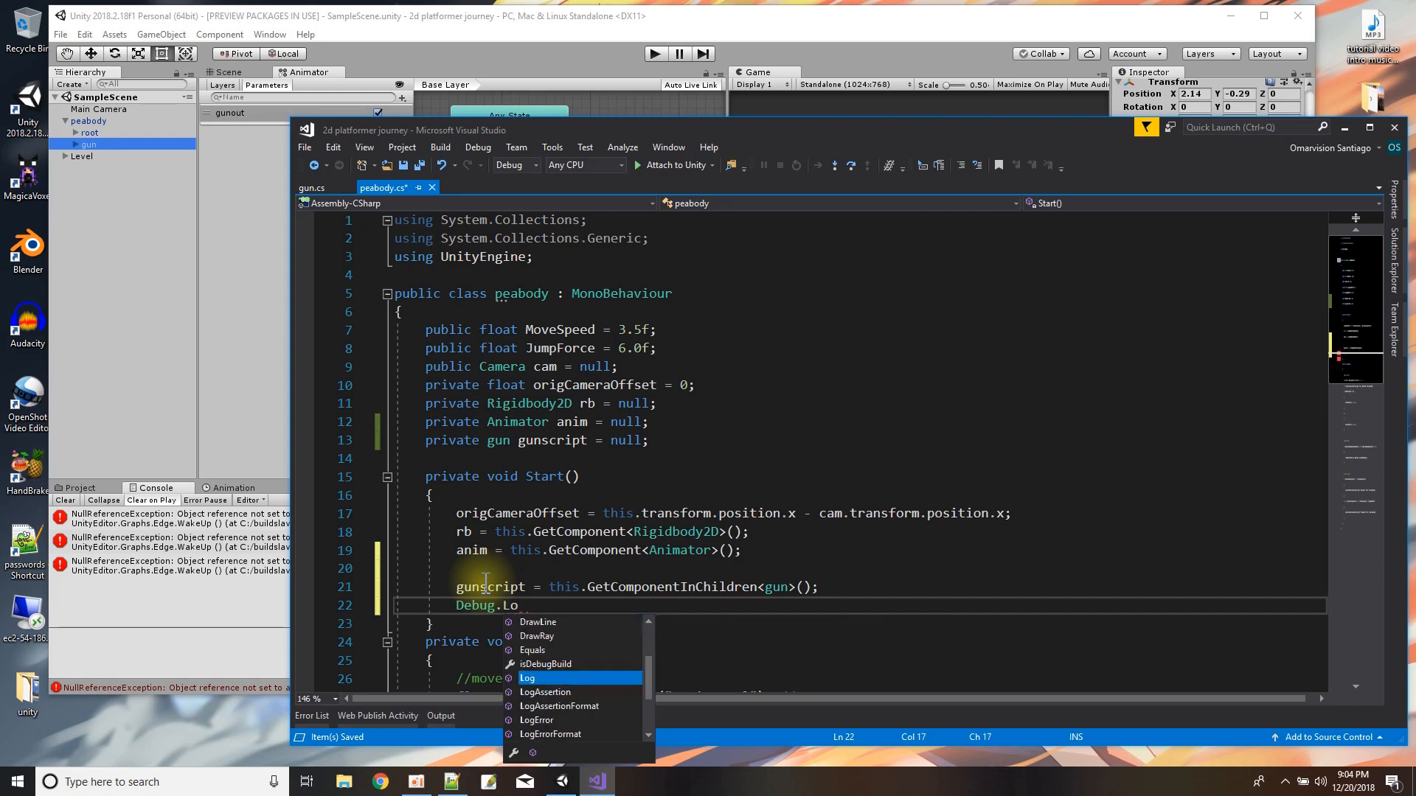
{"action": "type", "text": "g(\"gunsc"}
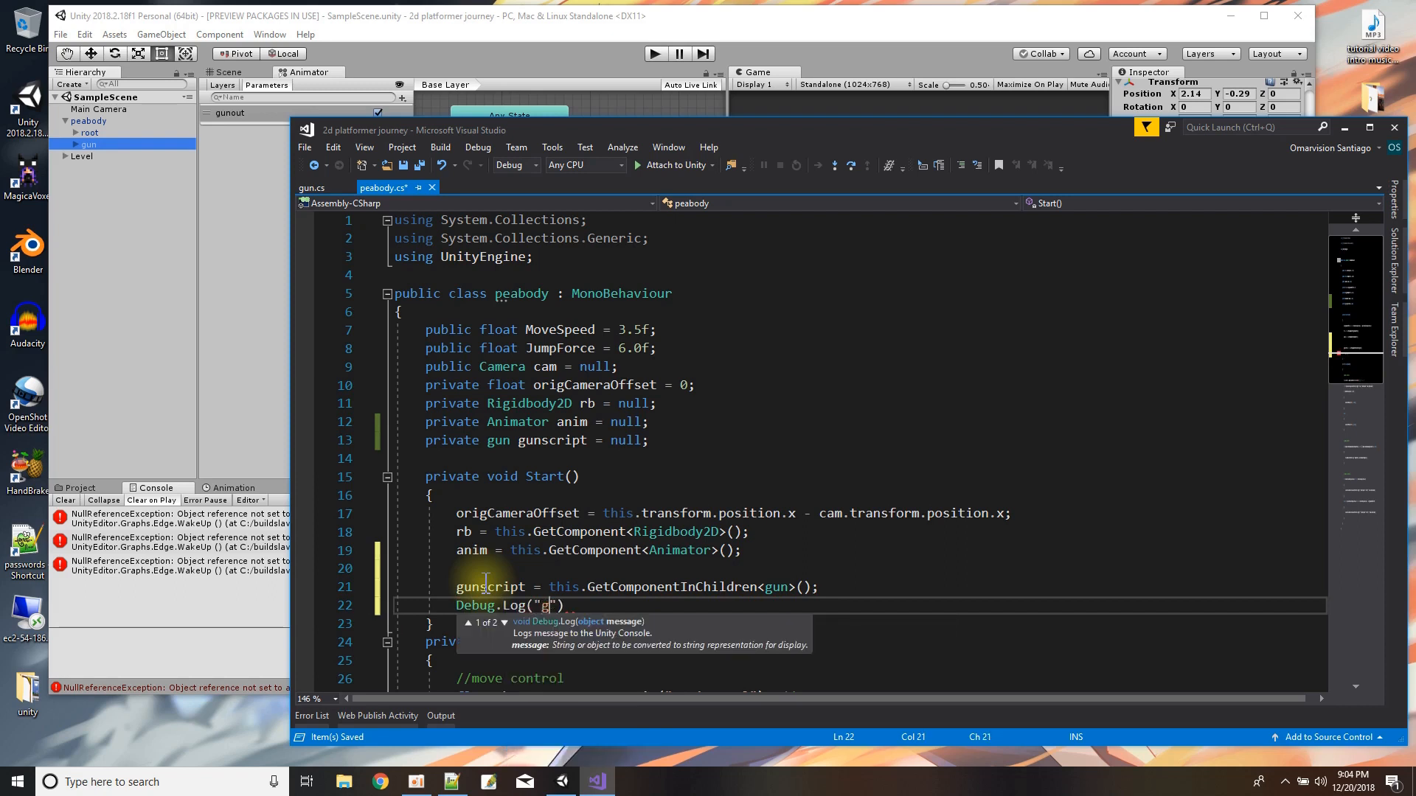
{"action": "type", "text": "ript"}
{"action": "key", "text": "BackSpace"}
{"action": "type", "text": "\");"}
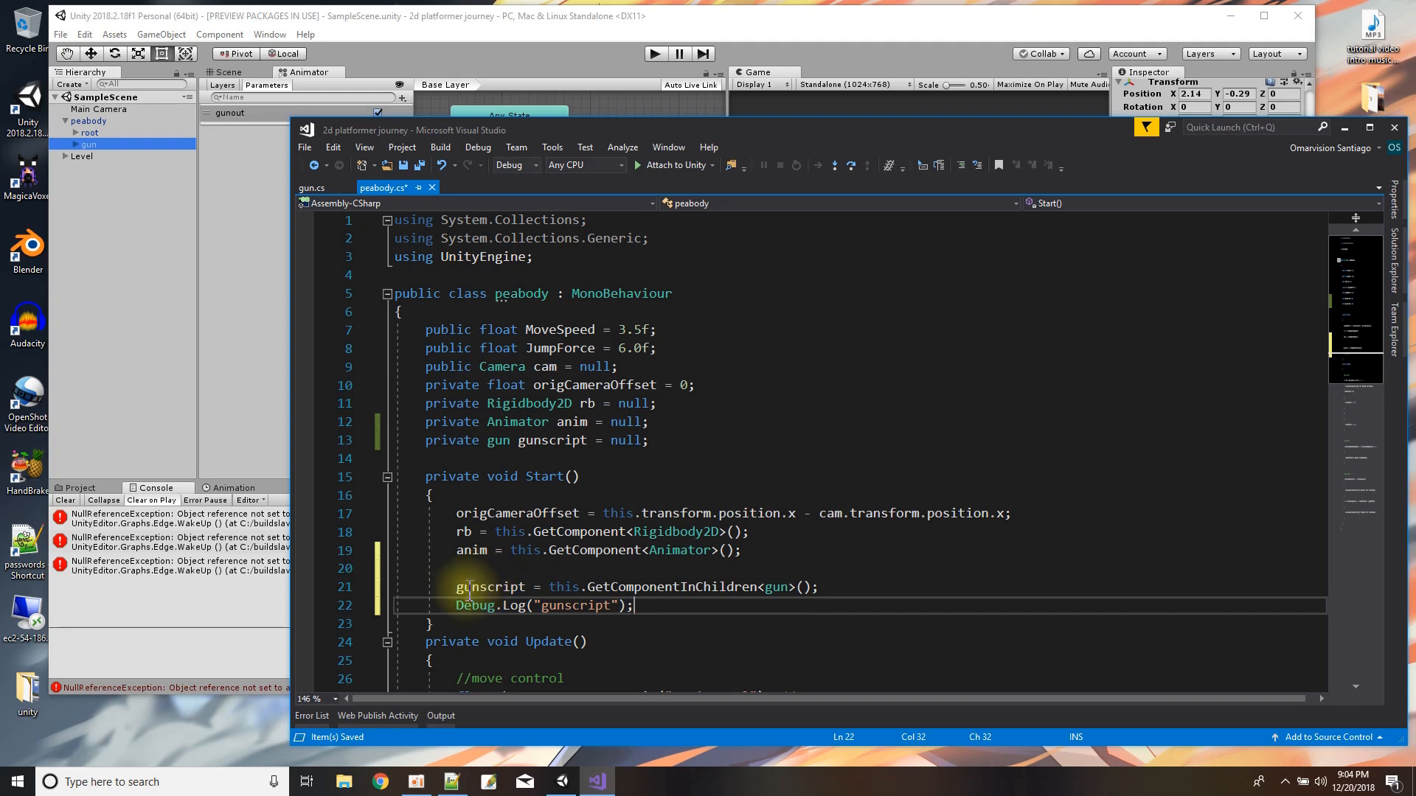
Make the Debug.Log line conditional on if (gunscript != null) and save peabody.cs.
{"action": "left_click", "coordinate": [457, 605]}
{"action": "type", "text": "if (g"}
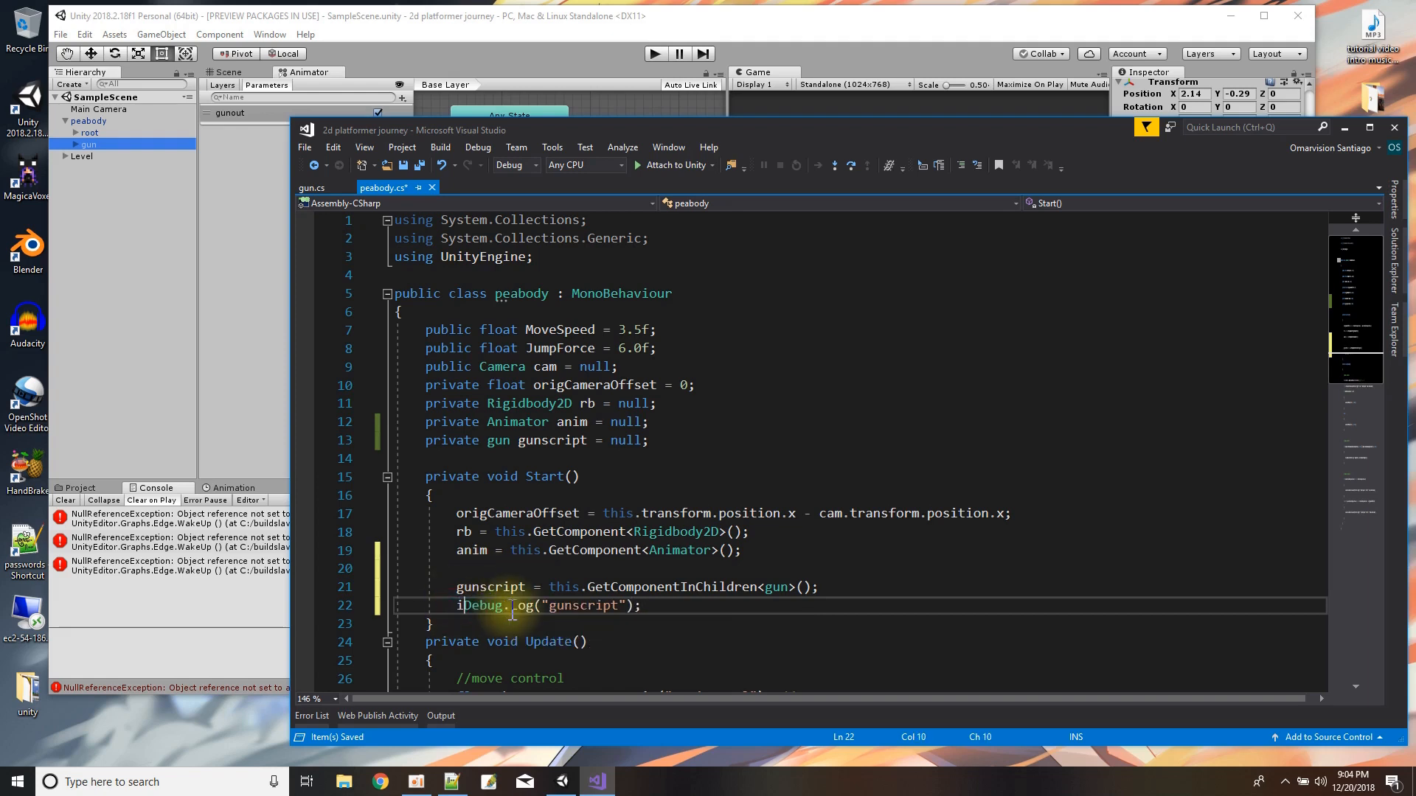
{"action": "type", "text": "unscript"}
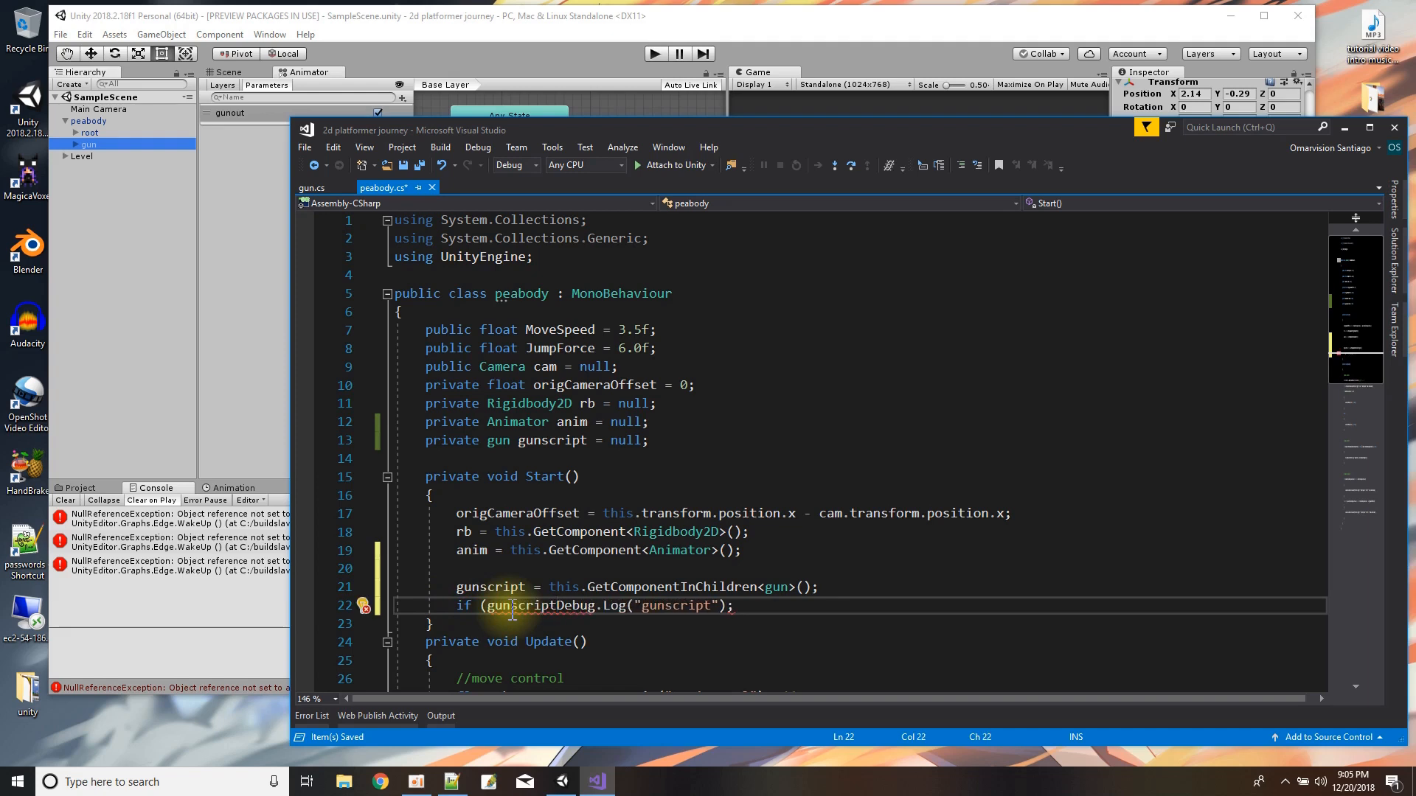
{"action": "type", "text": " != null"}
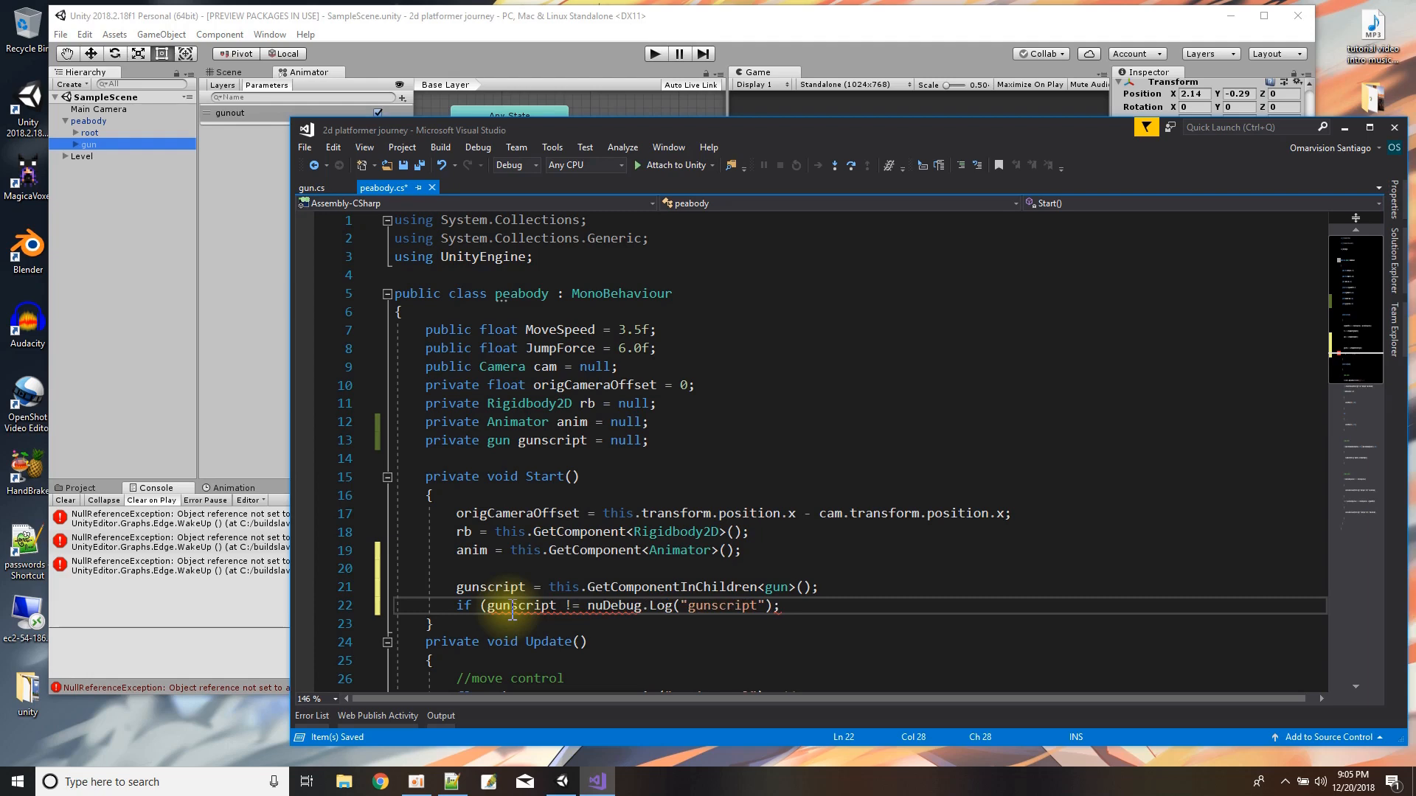
{"action": "type", "text": ")"}
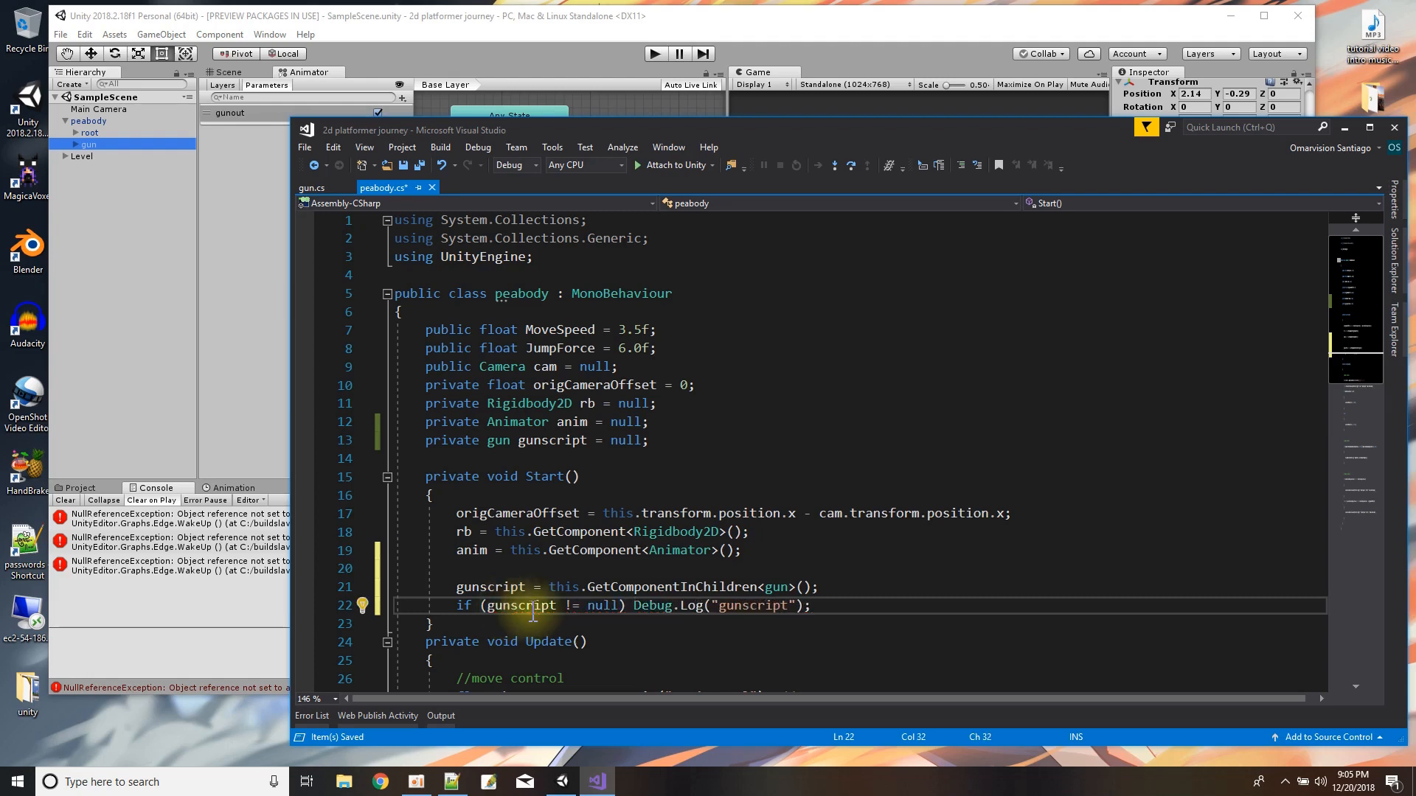
{"action": "left_click", "coordinate": [833, 552]}
{"action": "left_click", "coordinate": [426, 157]}
Run the game in Unity, check the Console for the gunscript message, stop it and show the project assets.
{"action": "left_click", "coordinate": [483, 44]}
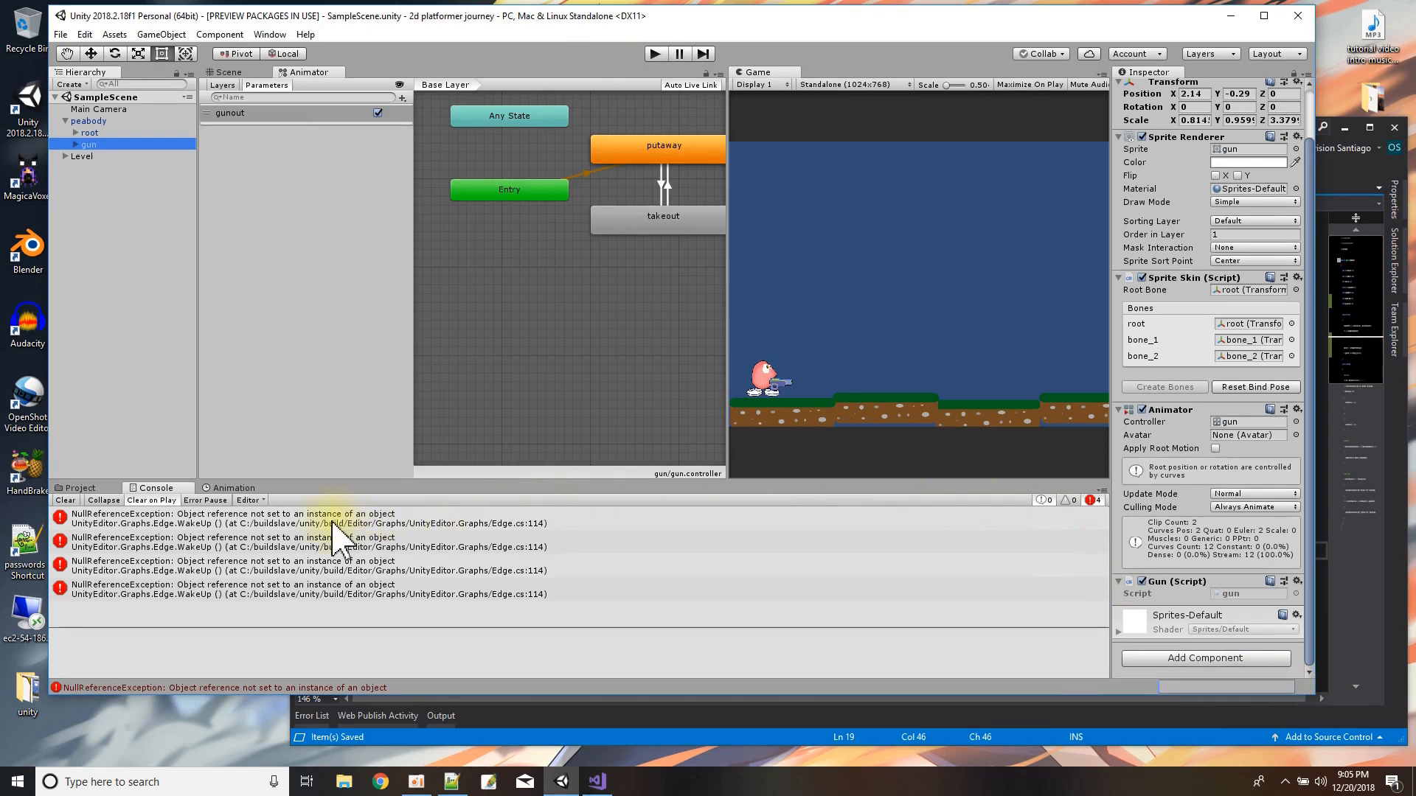
{"action": "left_click", "coordinate": [656, 54]}
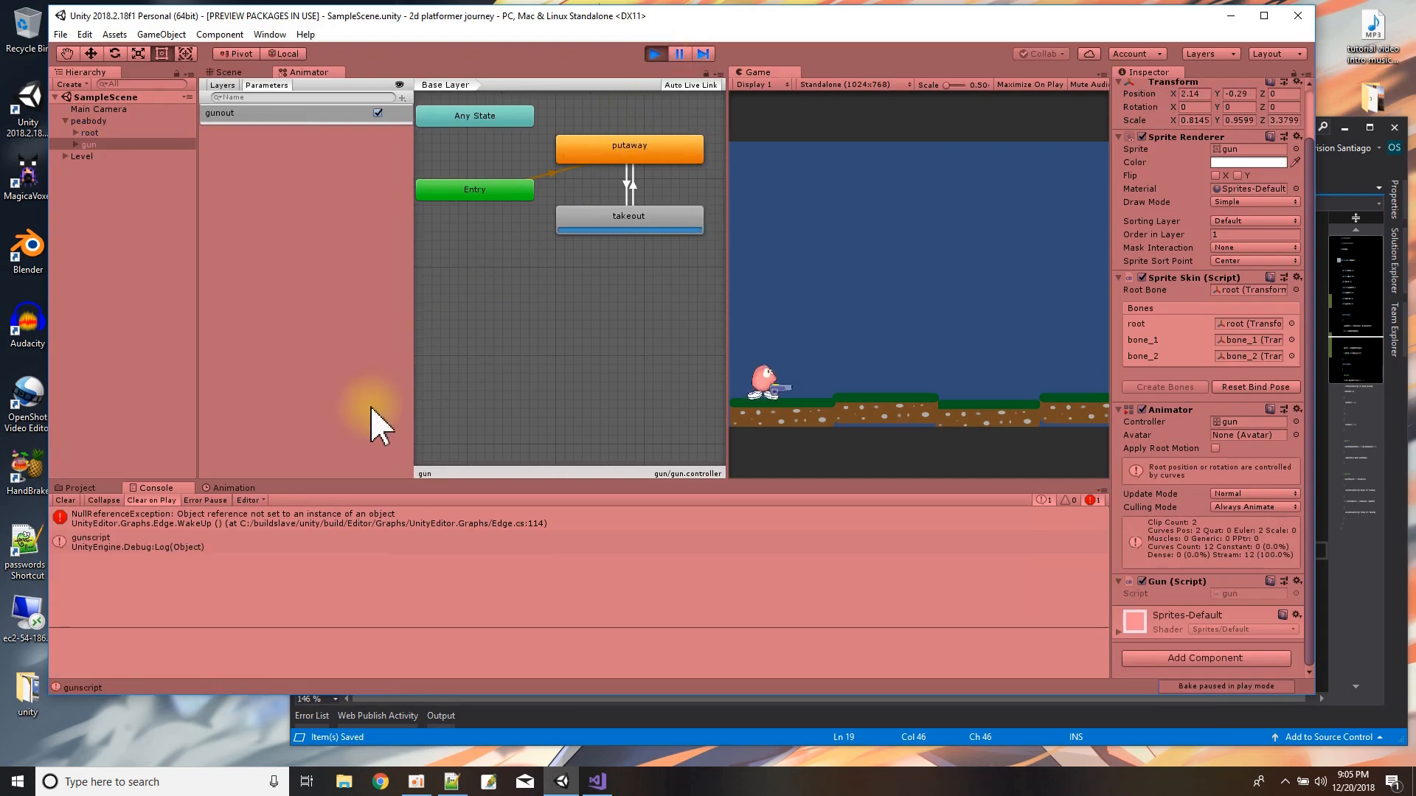
{"action": "left_click", "coordinate": [655, 54]}
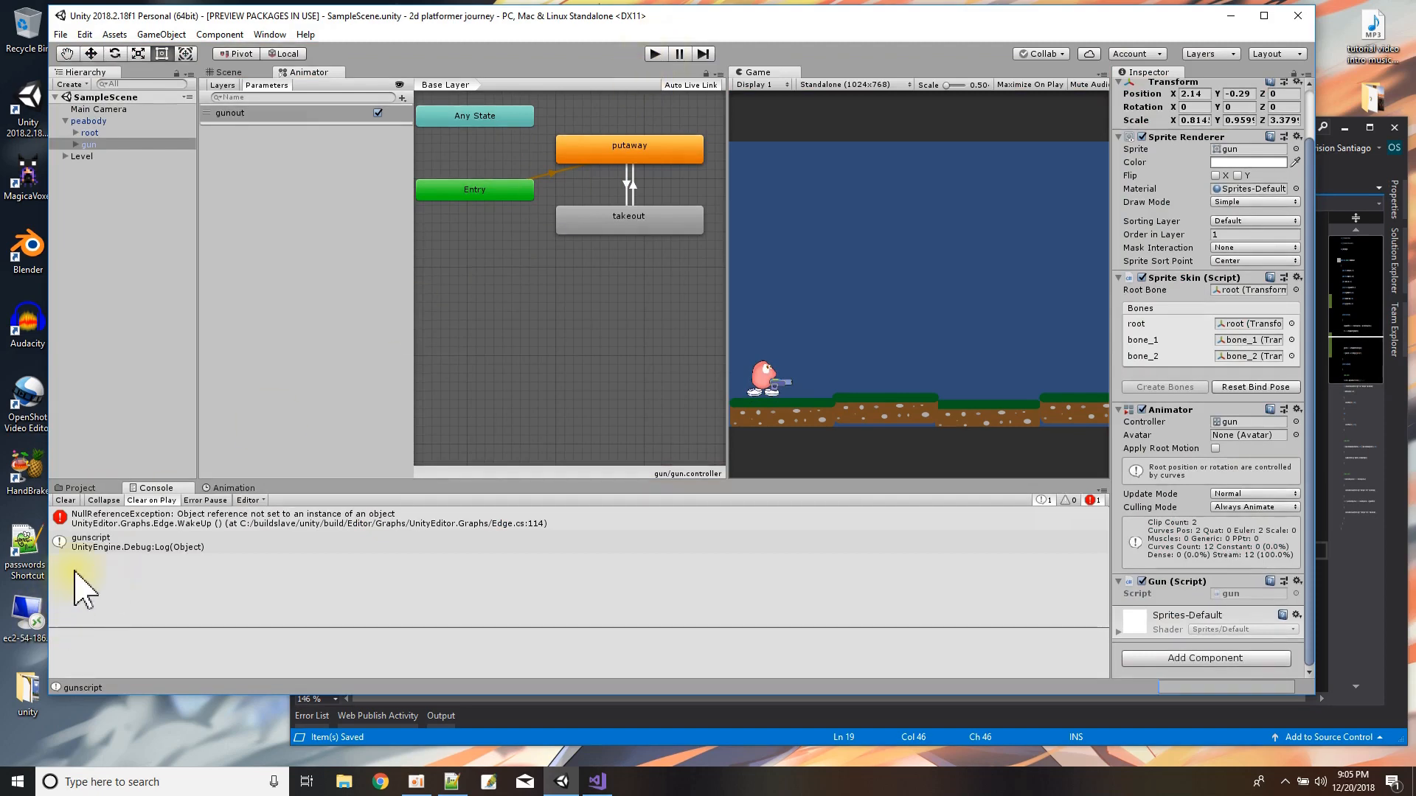
{"action": "left_click", "coordinate": [80, 489]}
Delete the conditional Debug.Log line from Start in peabody.cs and save the script.
{"action": "left_click", "coordinate": [451, 719]}
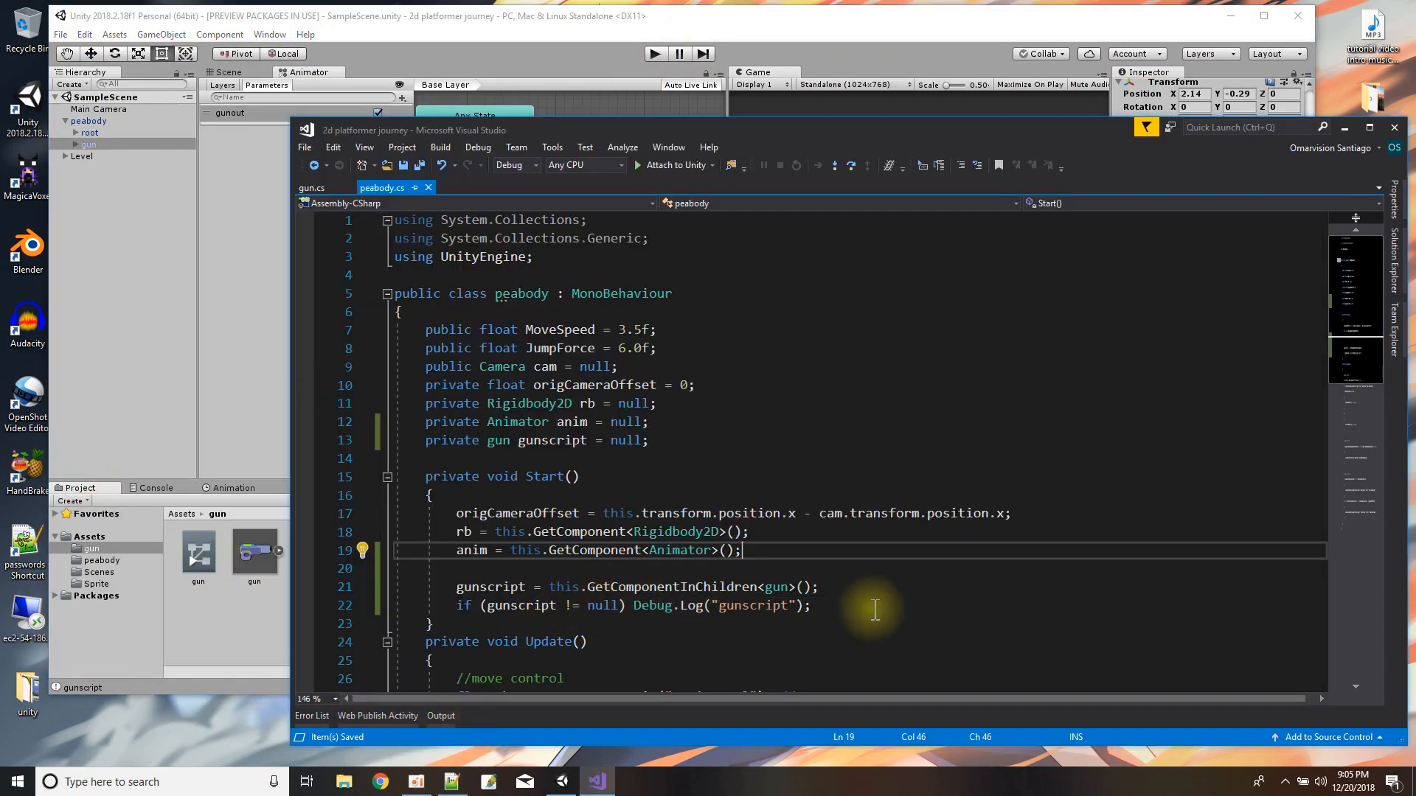
{"action": "left_click_drag", "start_coordinate": [850, 597], "coordinate": [846, 590]}
{"action": "key", "text": "BackSpace"}
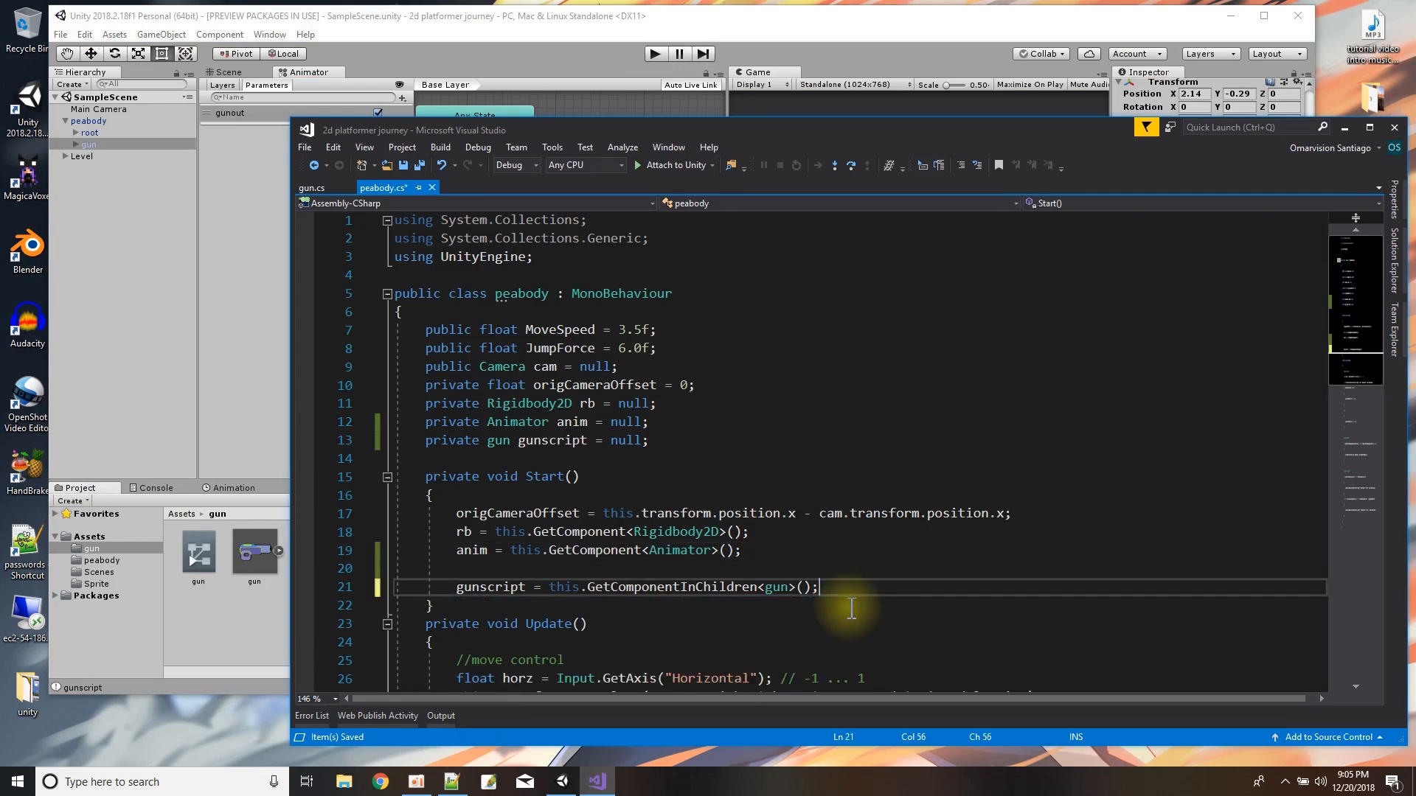
{"action": "scroll", "coordinate": [788, 576], "scroll_direction": "down", "scroll_amount": 4}
{"action": "scroll", "coordinate": [788, 576], "scroll_direction": "down", "scroll_amount": 3}
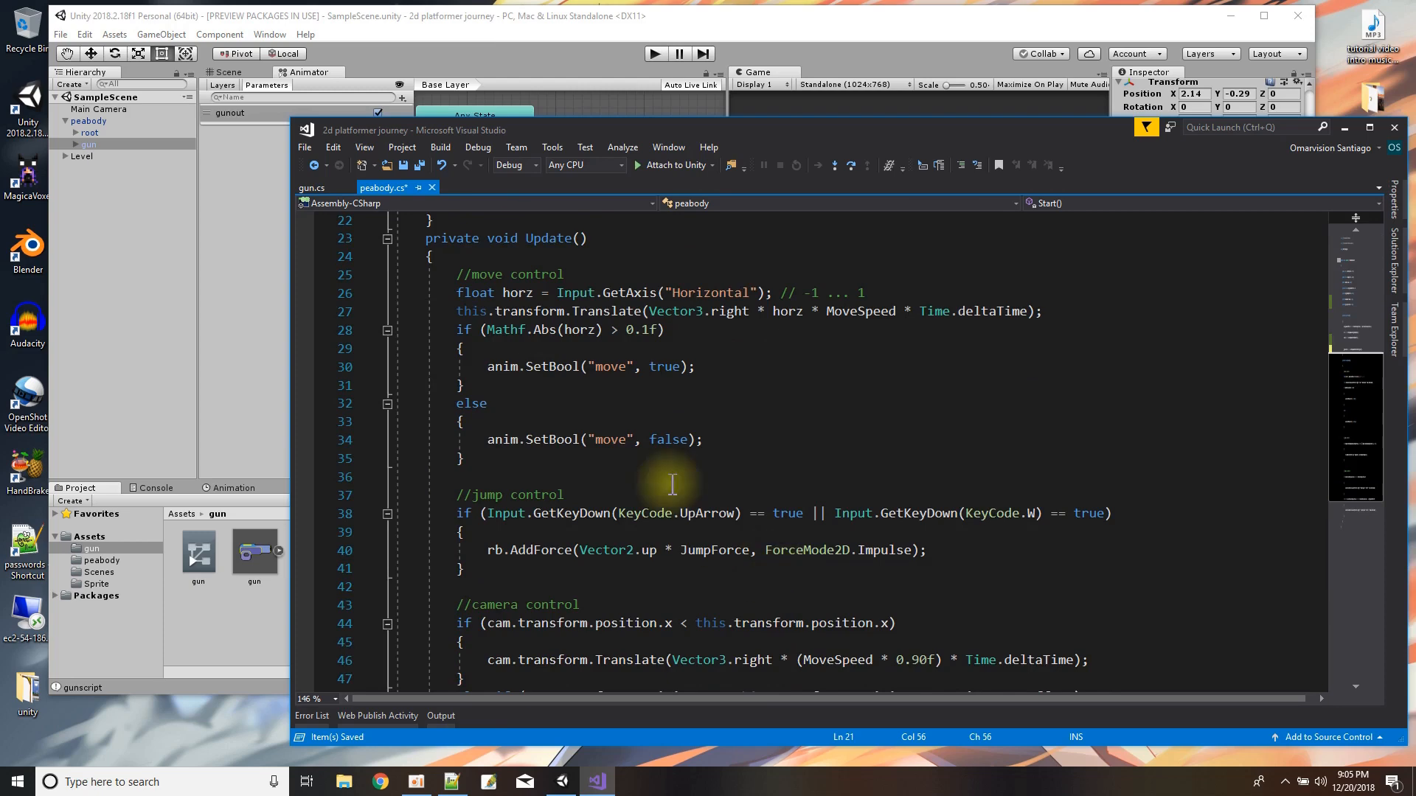
{"action": "left_click", "coordinate": [421, 166]}
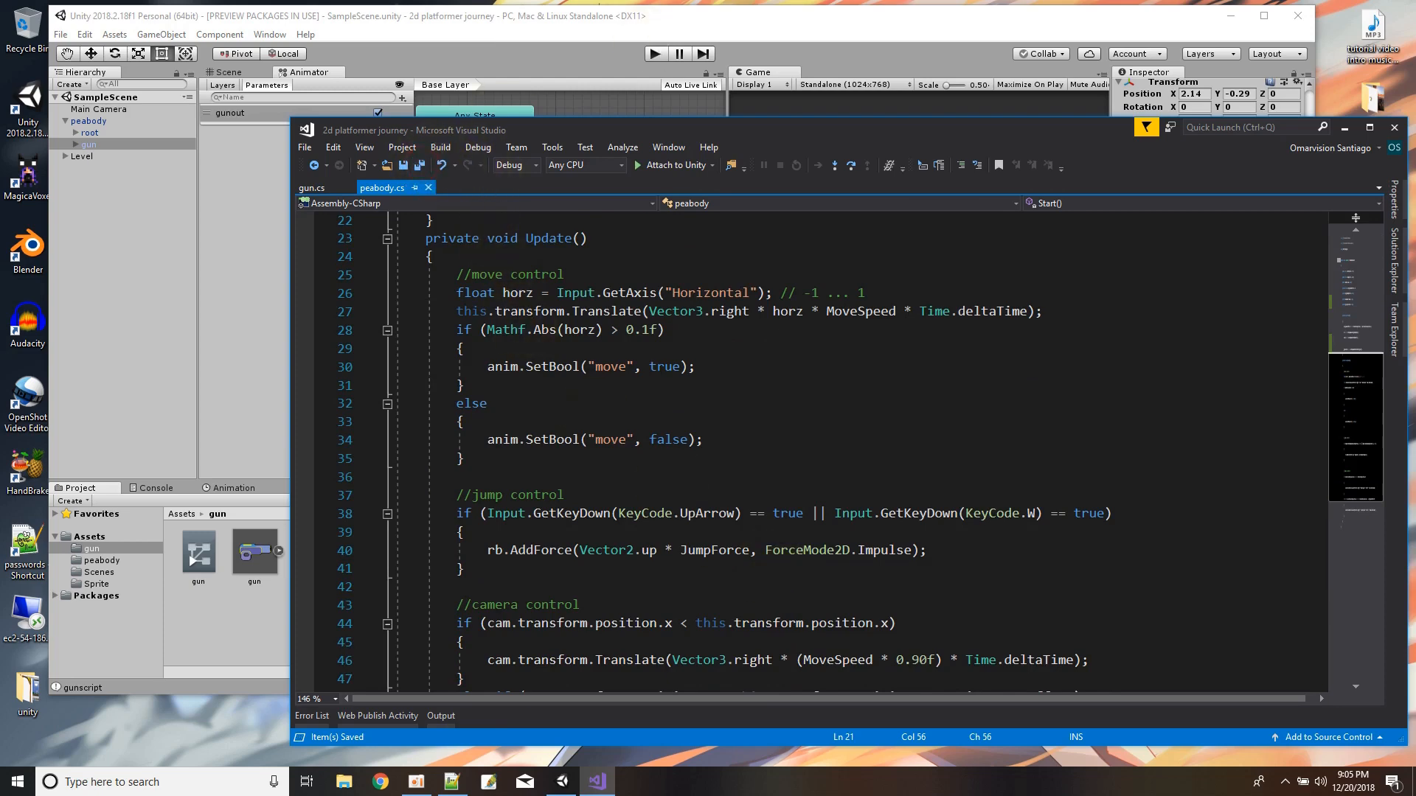
In gun.cs, add an empty private void Update method between Start and TakeOutGun.
{"action": "key", "text": "alt+Tab"}
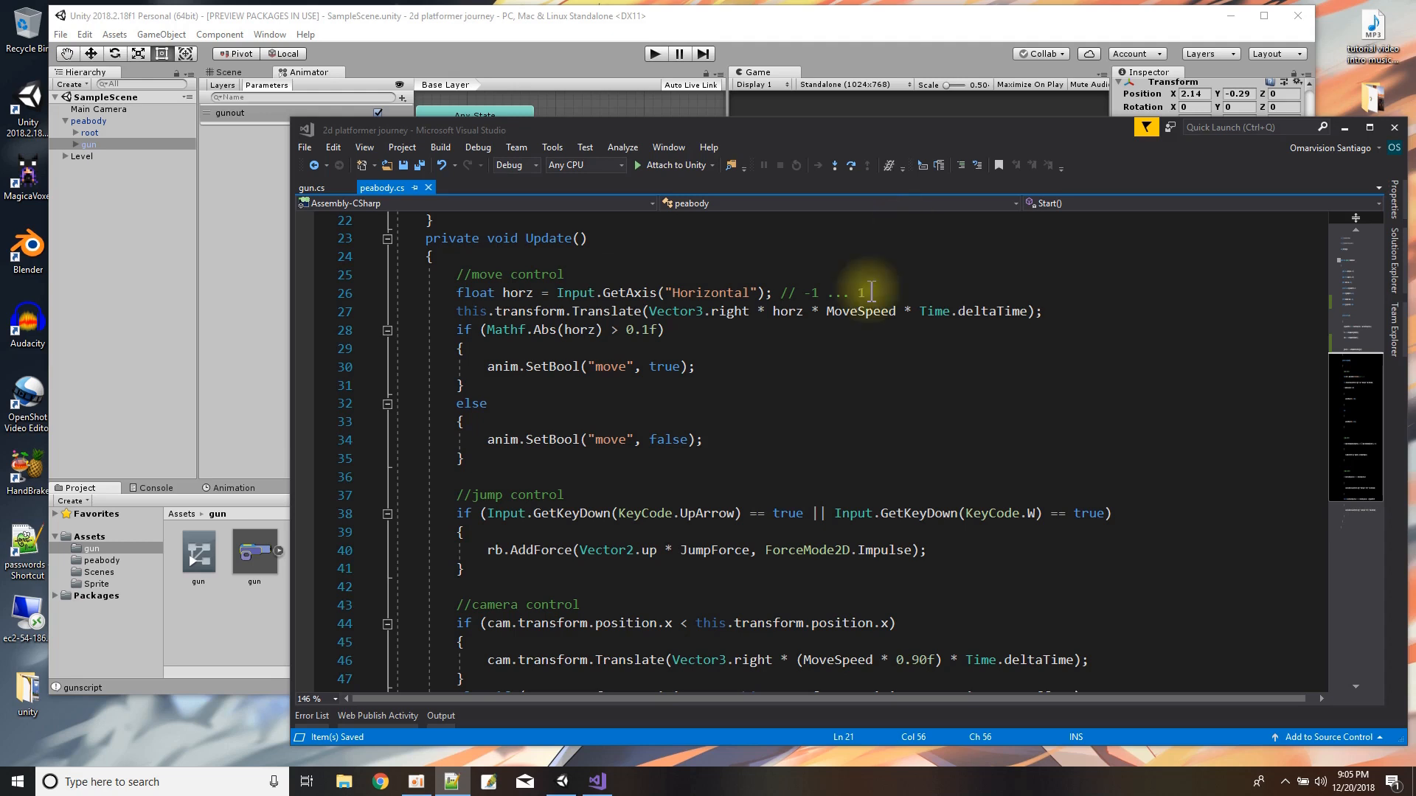
{"action": "left_click", "coordinate": [319, 188]}
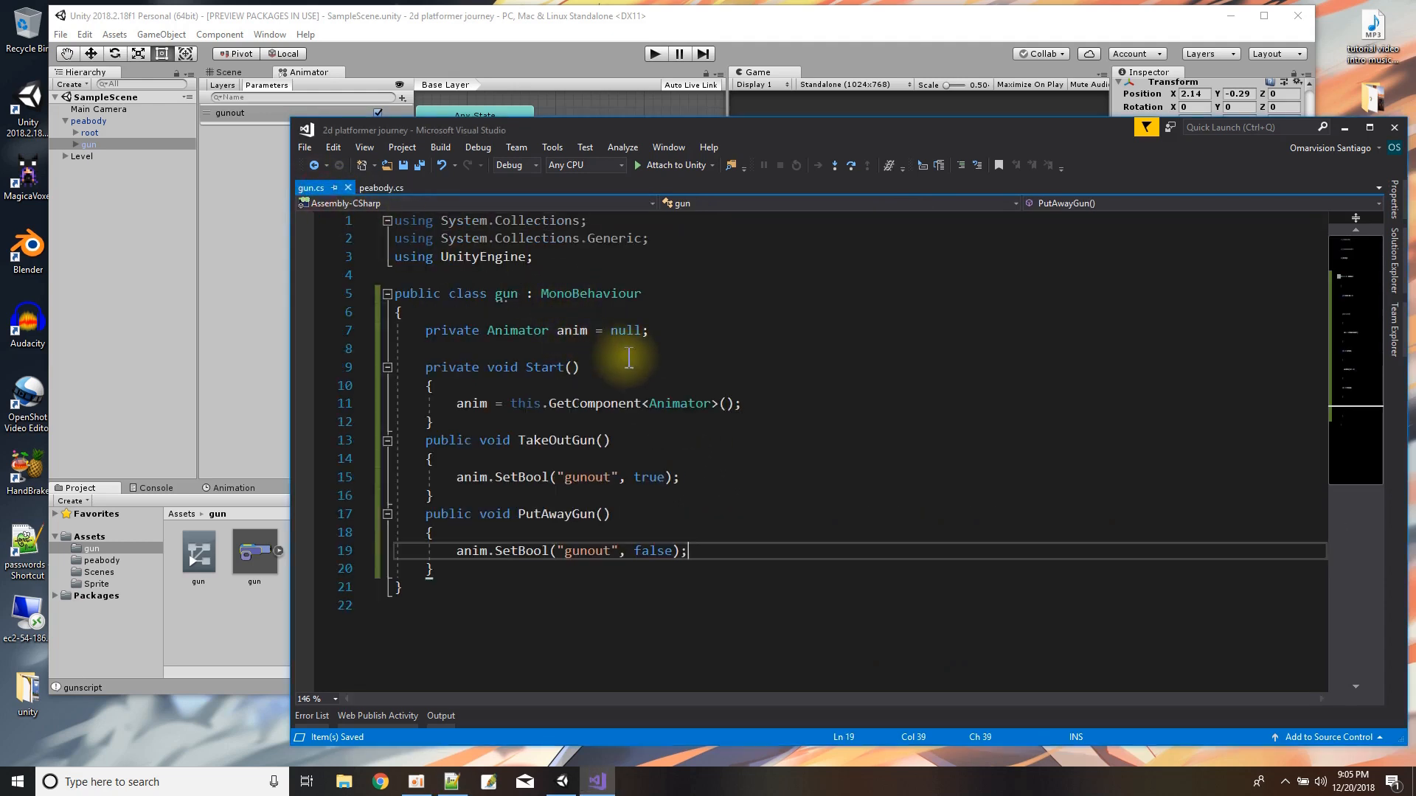
{"action": "left_click", "coordinate": [517, 424]}
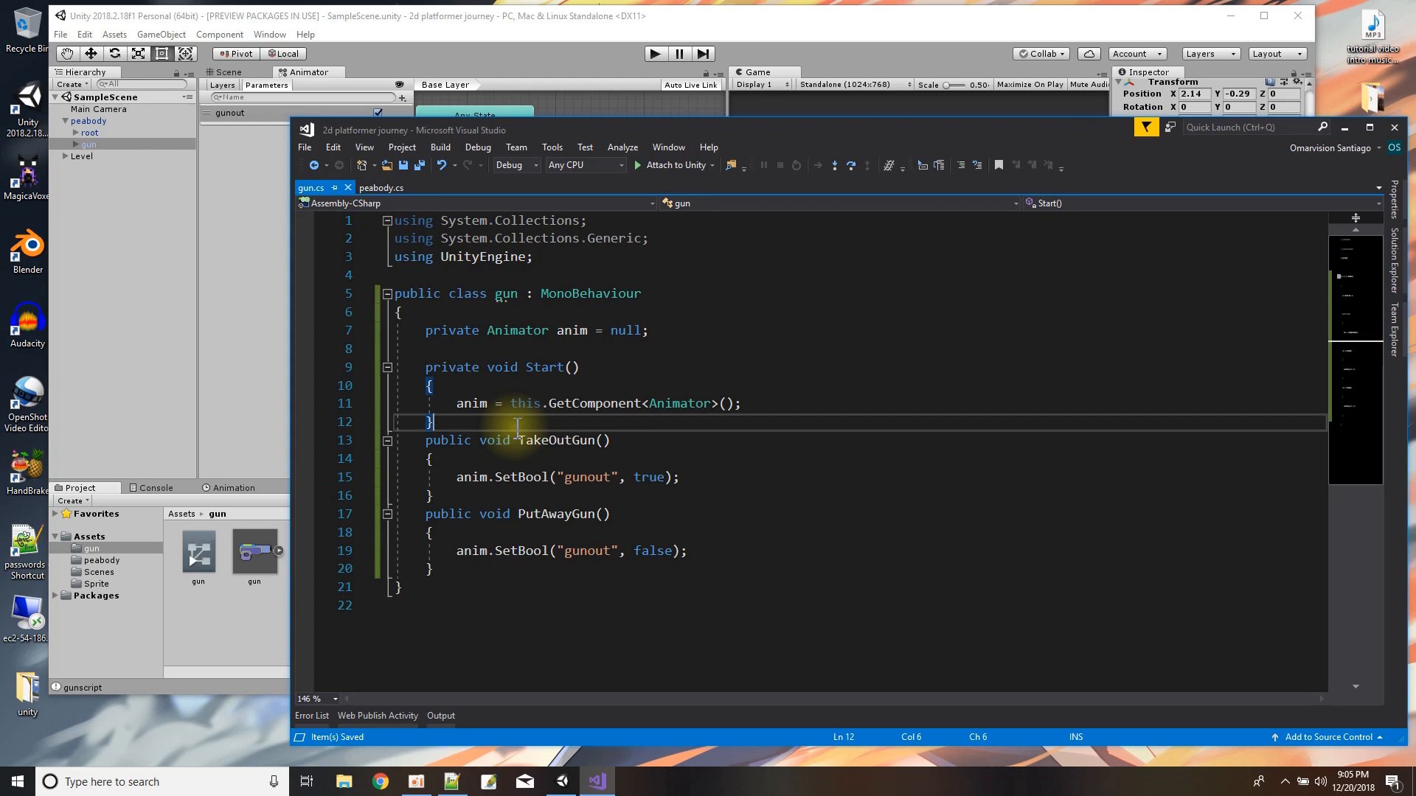
{"action": "key", "text": "Return"}
{"action": "type", "text": "pr"}
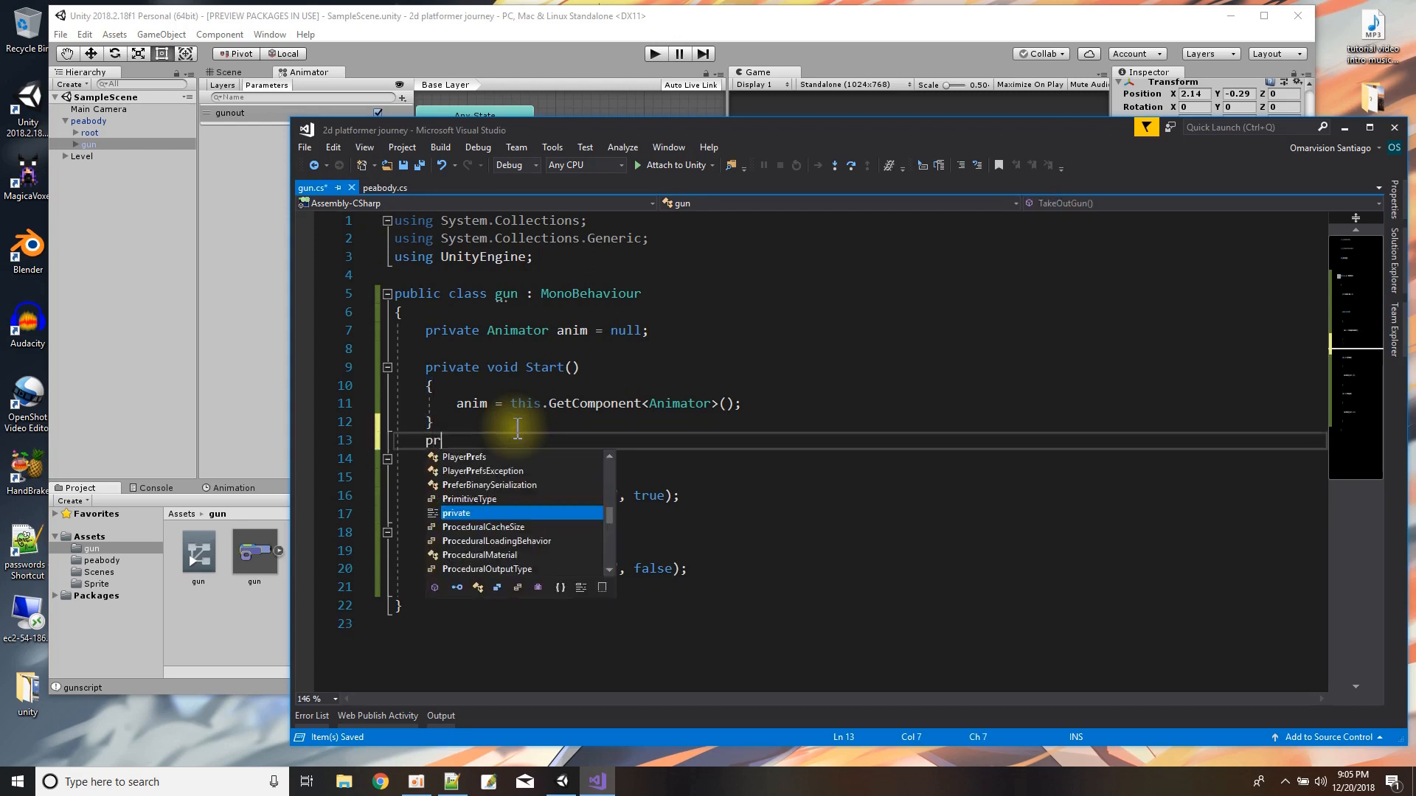
{"action": "type", "text": "ivate void "}
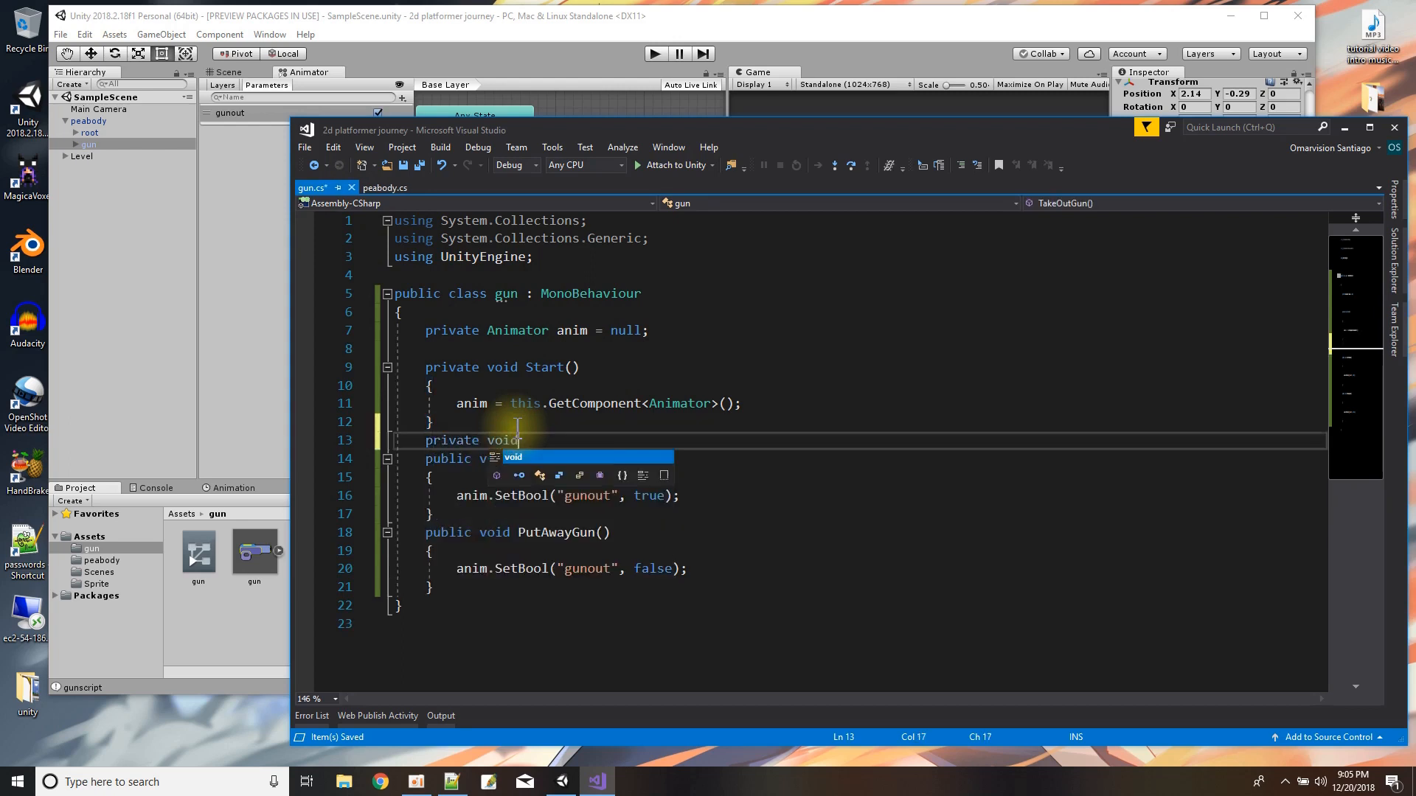
{"action": "type", "text": "Update"}
{"action": "key", "text": "Return"}
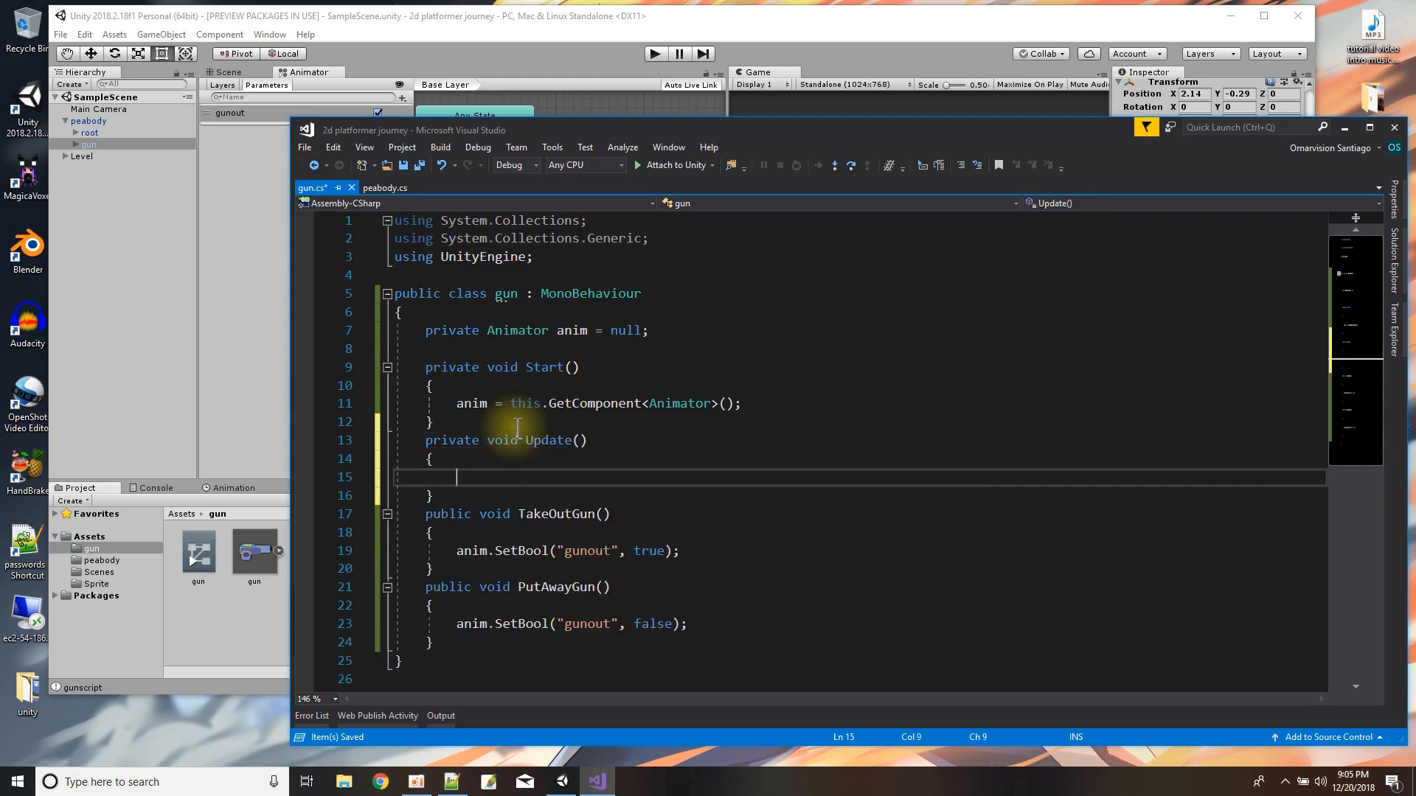
Inside Update in gun.cs, add an if block with the condition Input.GetKeyDown(KeyCode.Space) == true.
{"action": "type", "text": "if (Input.Get"}
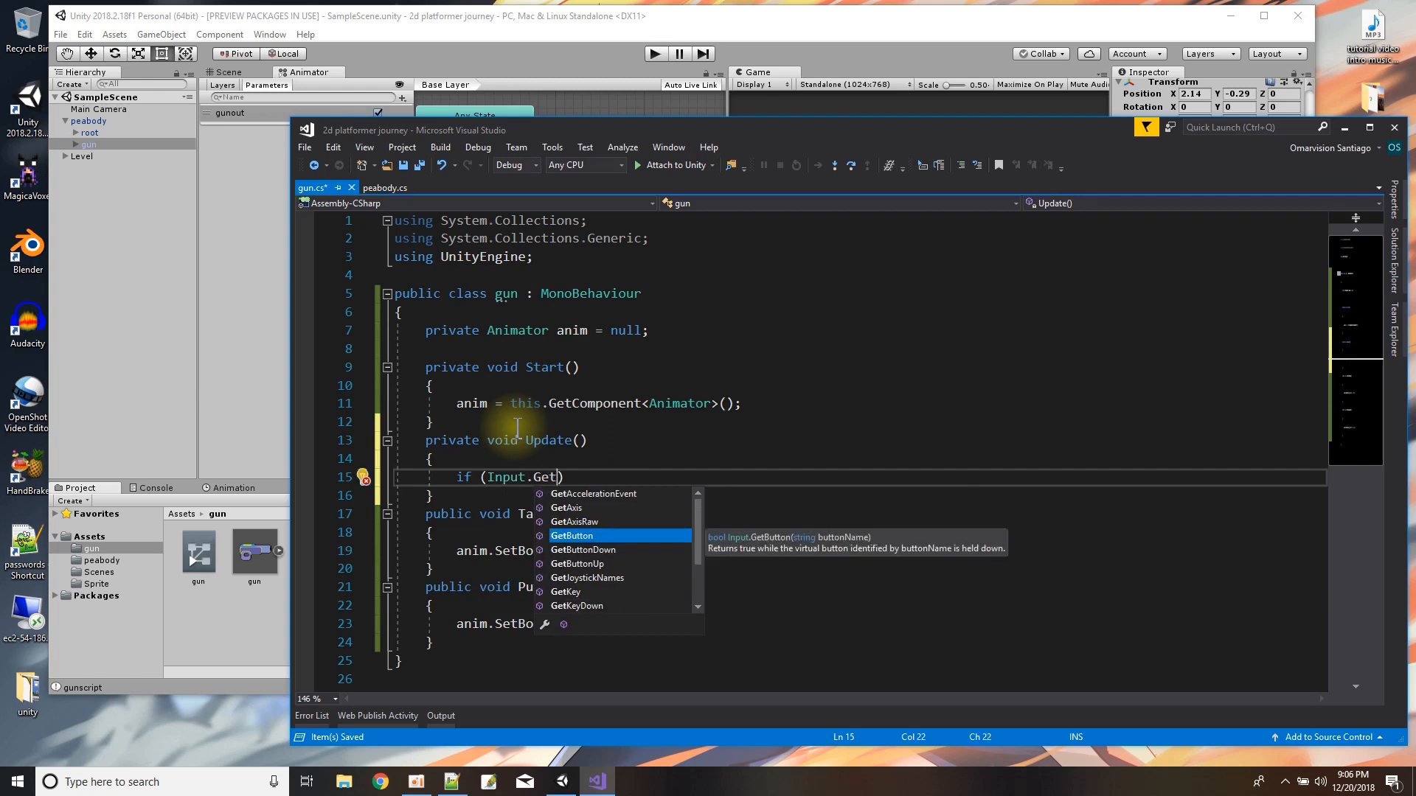
{"action": "type", "text": "KeyDown("}
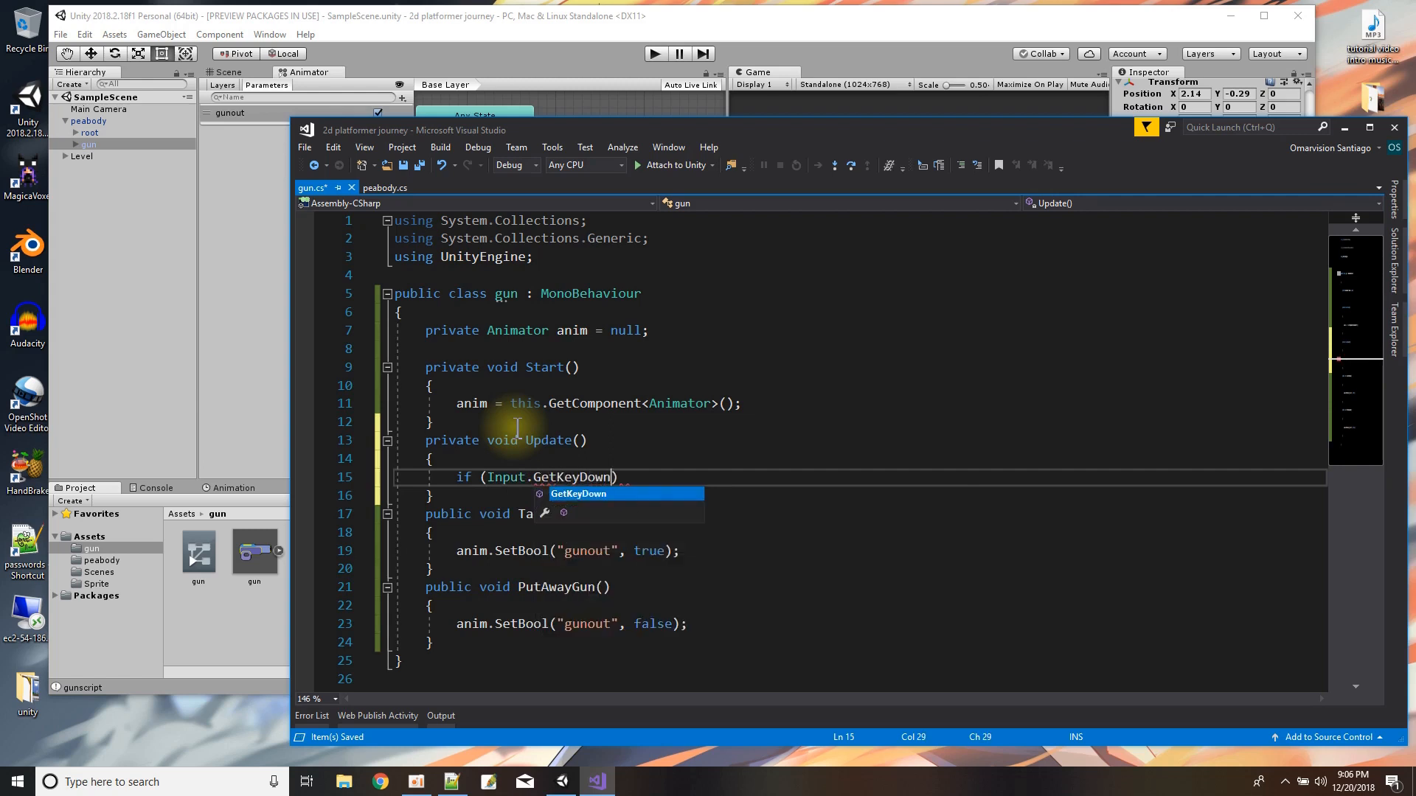
{"action": "type", "text": "\""}
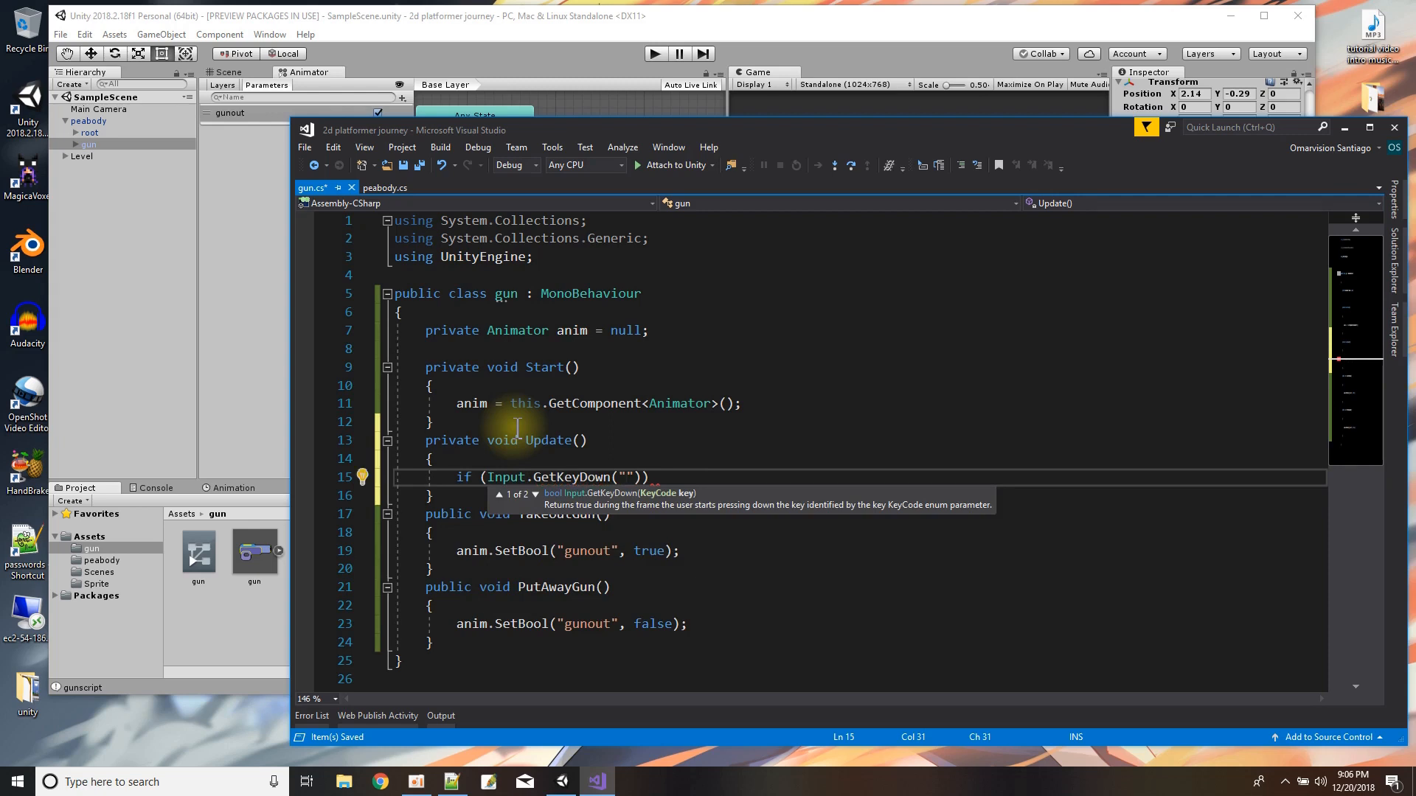
{"action": "key", "text": "BackSpace"}
{"action": "type", "text": "KeyCode"}
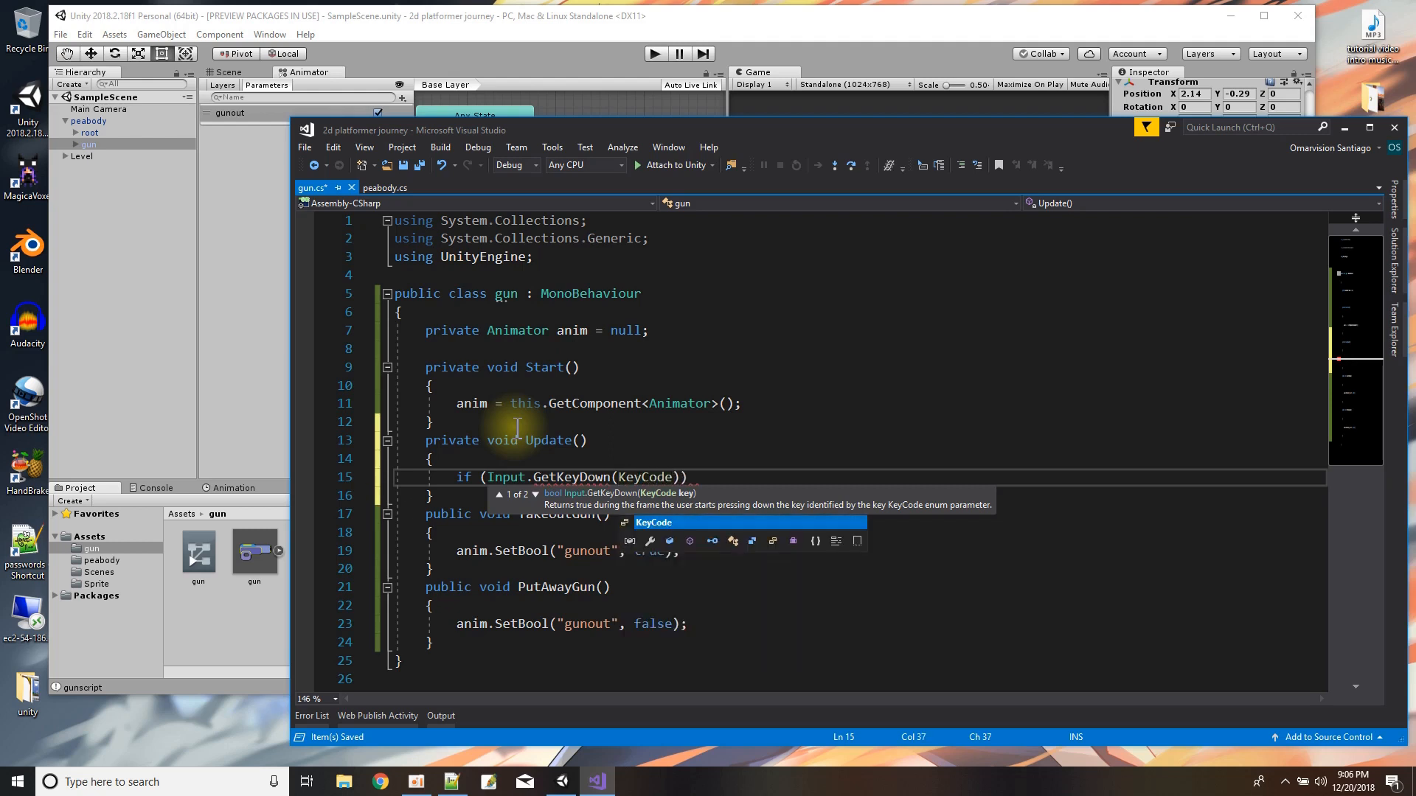
{"action": "type", "text": ".Spa"}
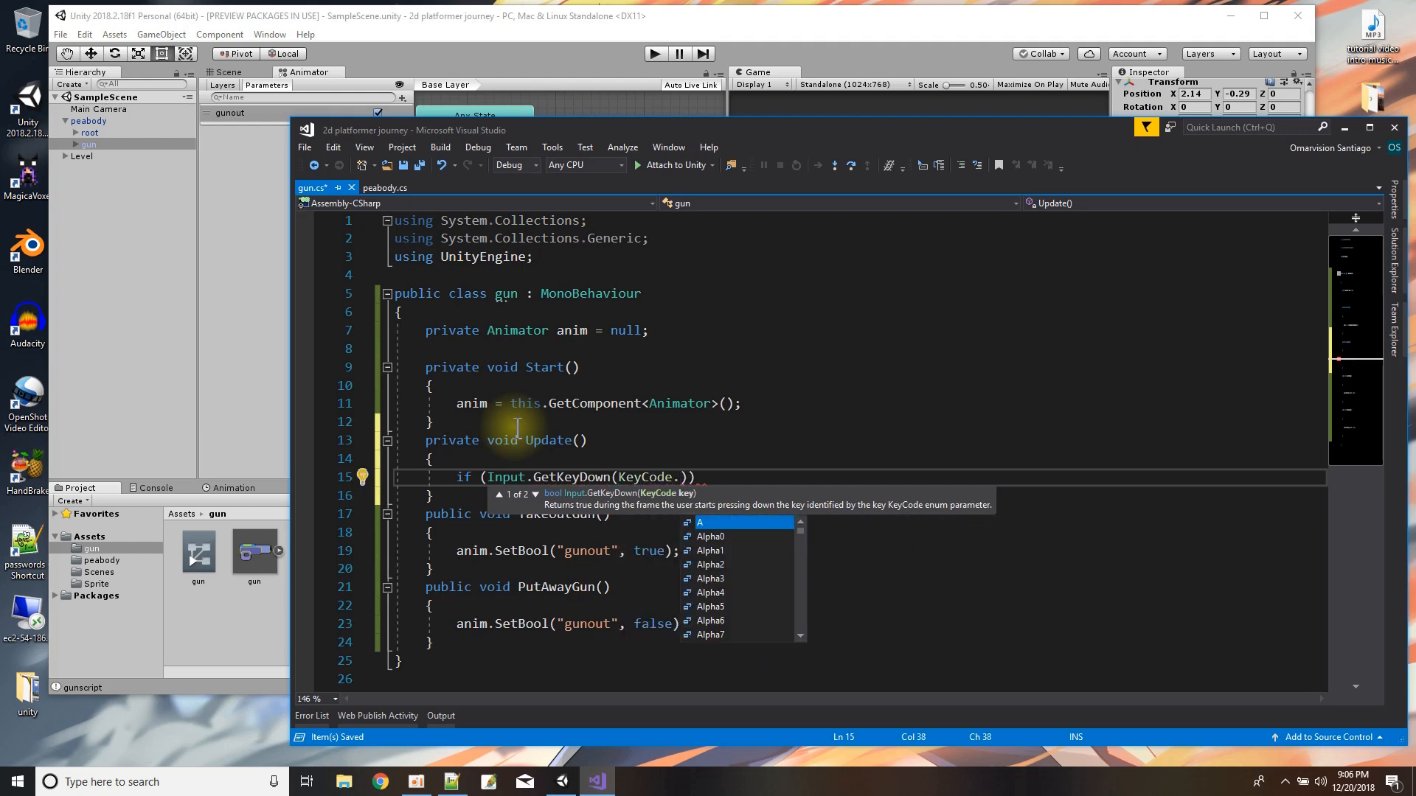
{"action": "type", "text": "ce"}
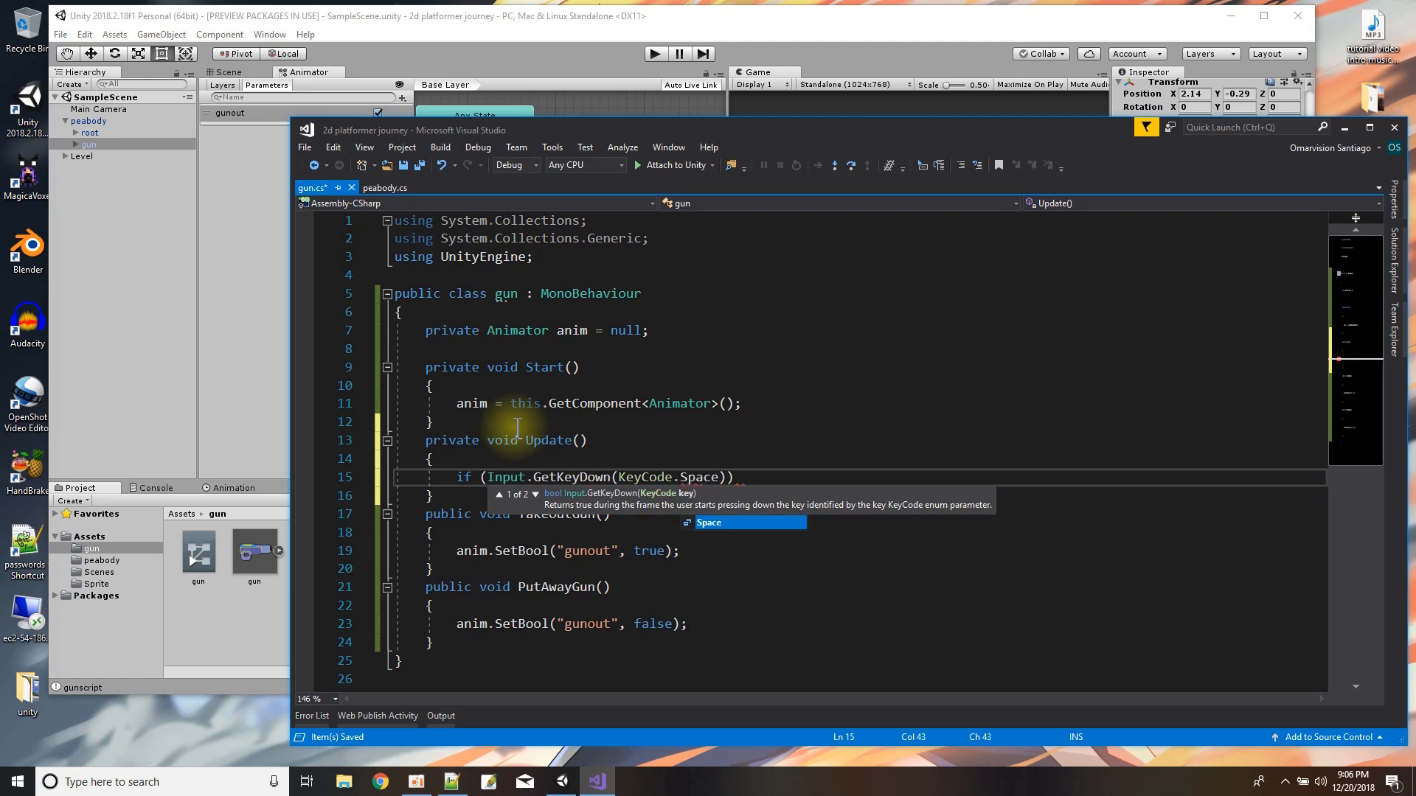
{"action": "type", "text": ") == true) {"}
{"action": "key", "text": "Return"}
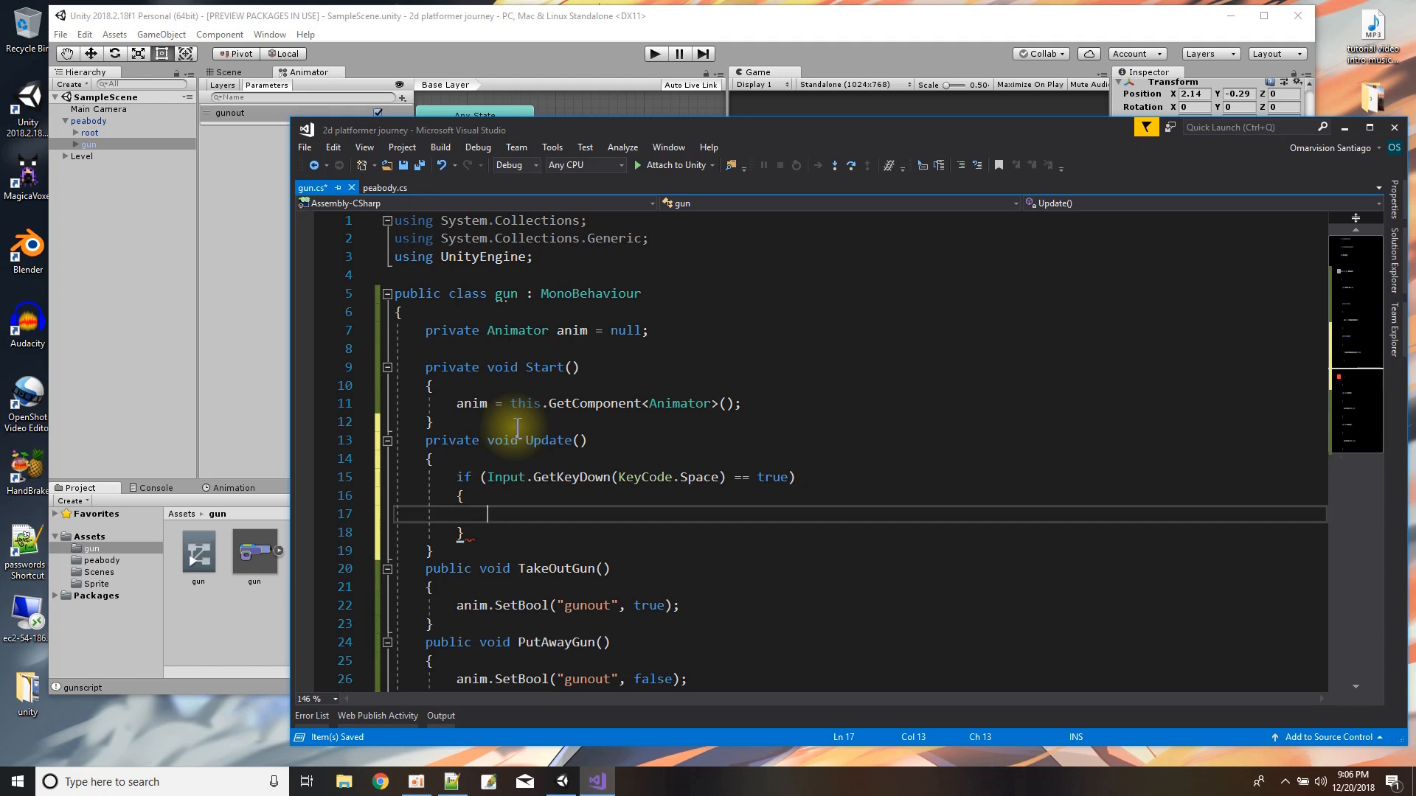
Call TakeOutGun(); inside the Space key if block and save all scripts.
{"action": "scroll", "coordinate": [553, 522], "scroll_direction": "down", "scroll_amount": 2}
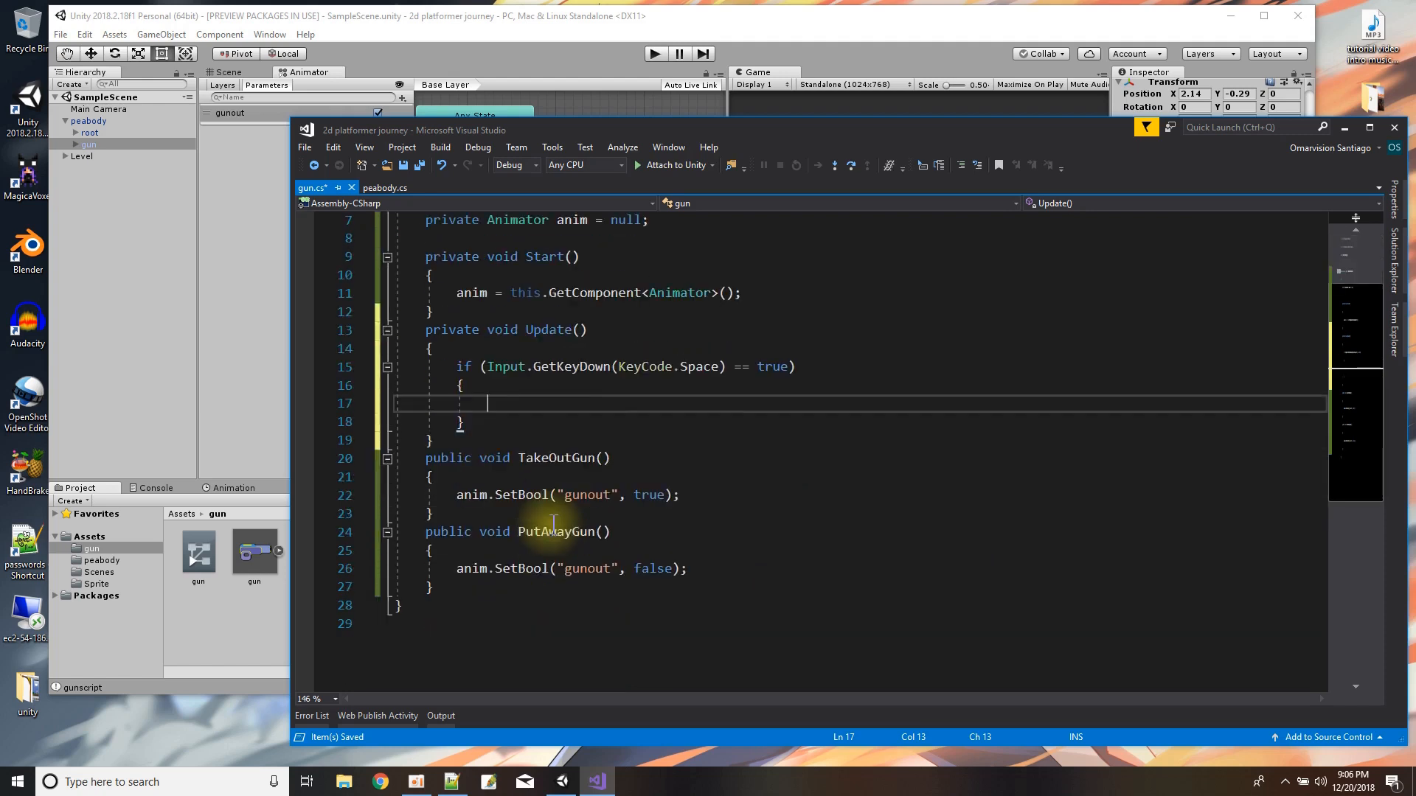
{"action": "type", "text": "TakeGun"}
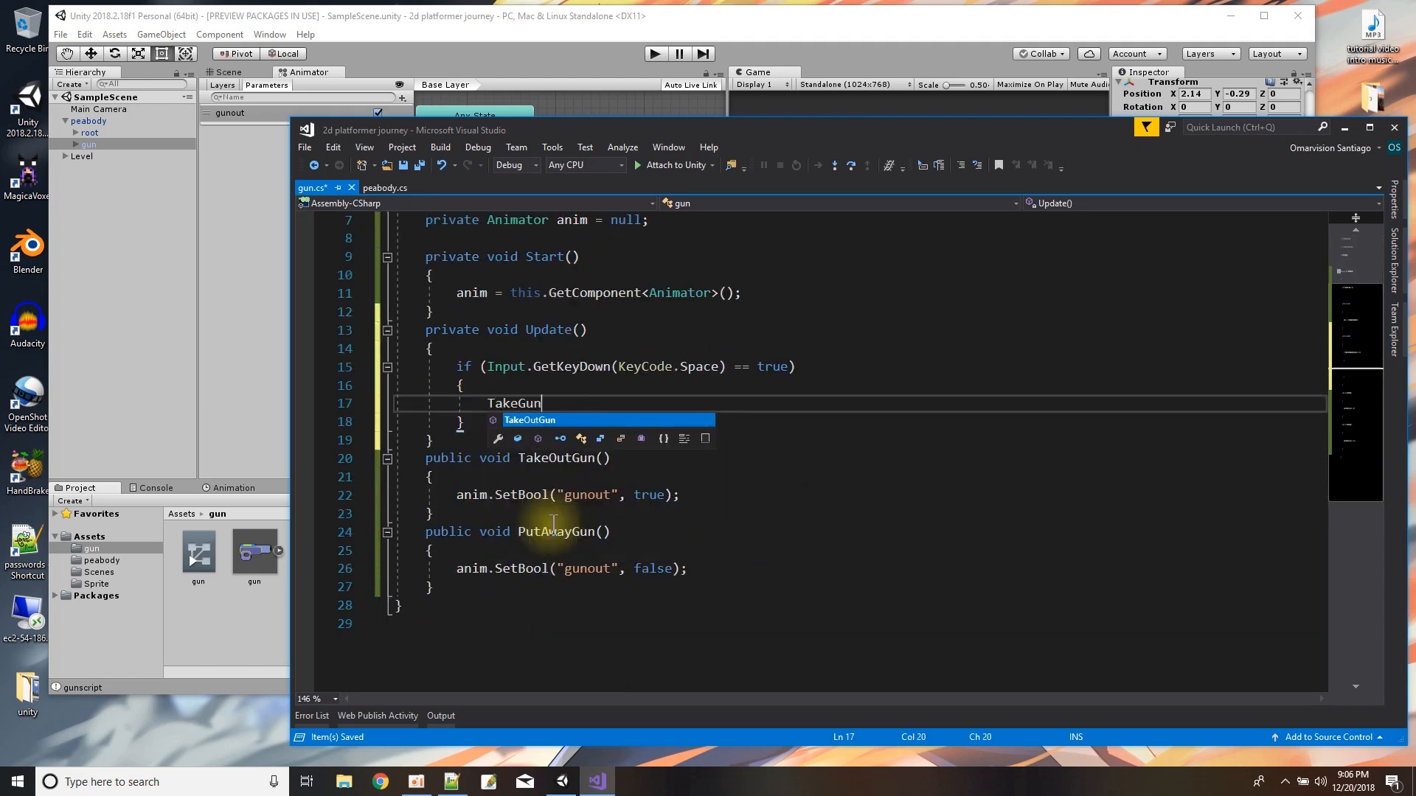
{"action": "type", "text": "Out"}
{"action": "key", "text": "BackSpace"}
{"action": "key", "text": "BackSpace"}
{"action": "key", "text": "BackSpace"}
{"action": "key", "text": "BackSpace"}
{"action": "key", "text": "BackSpace"}
{"action": "type", "text": "OutGun();"}
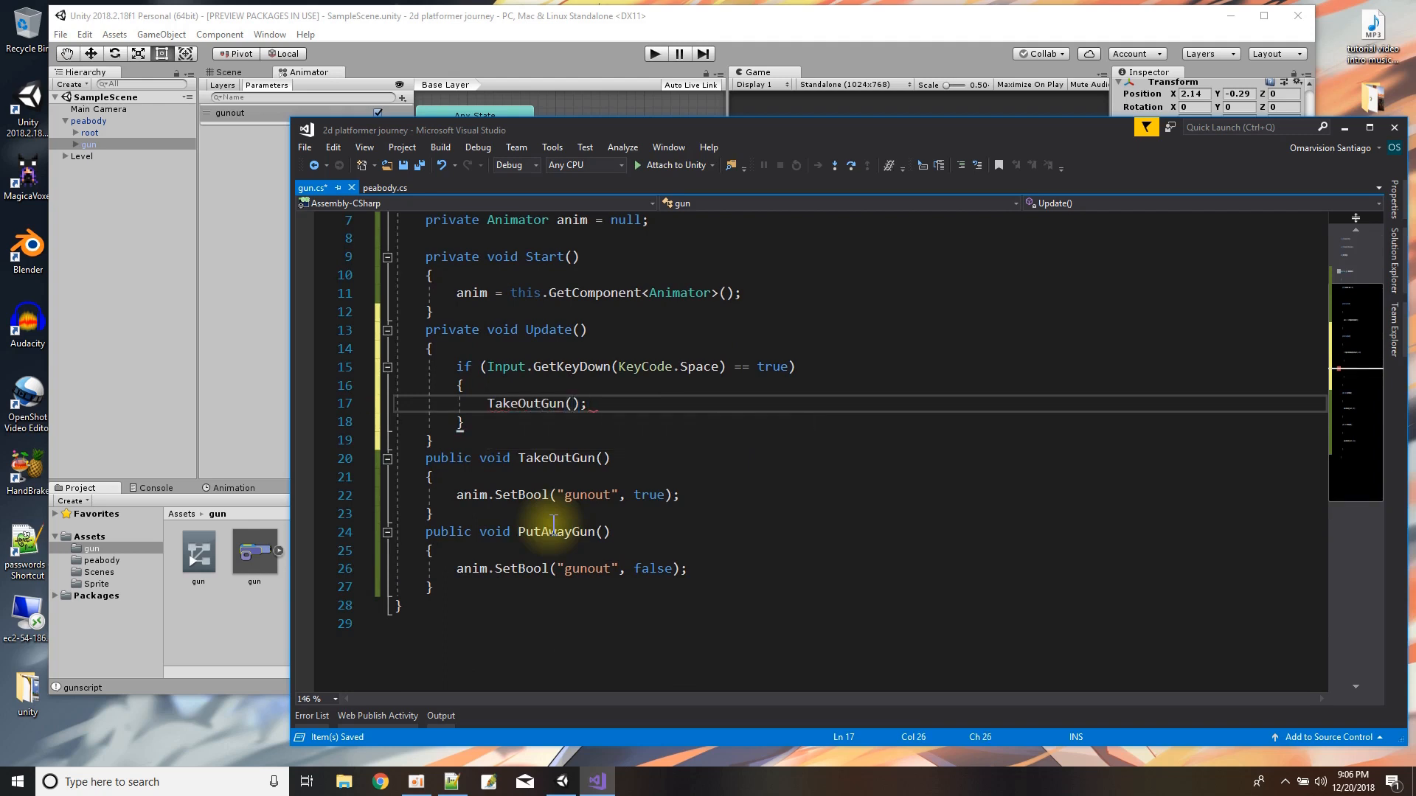
{"action": "left_click", "coordinate": [570, 438]}
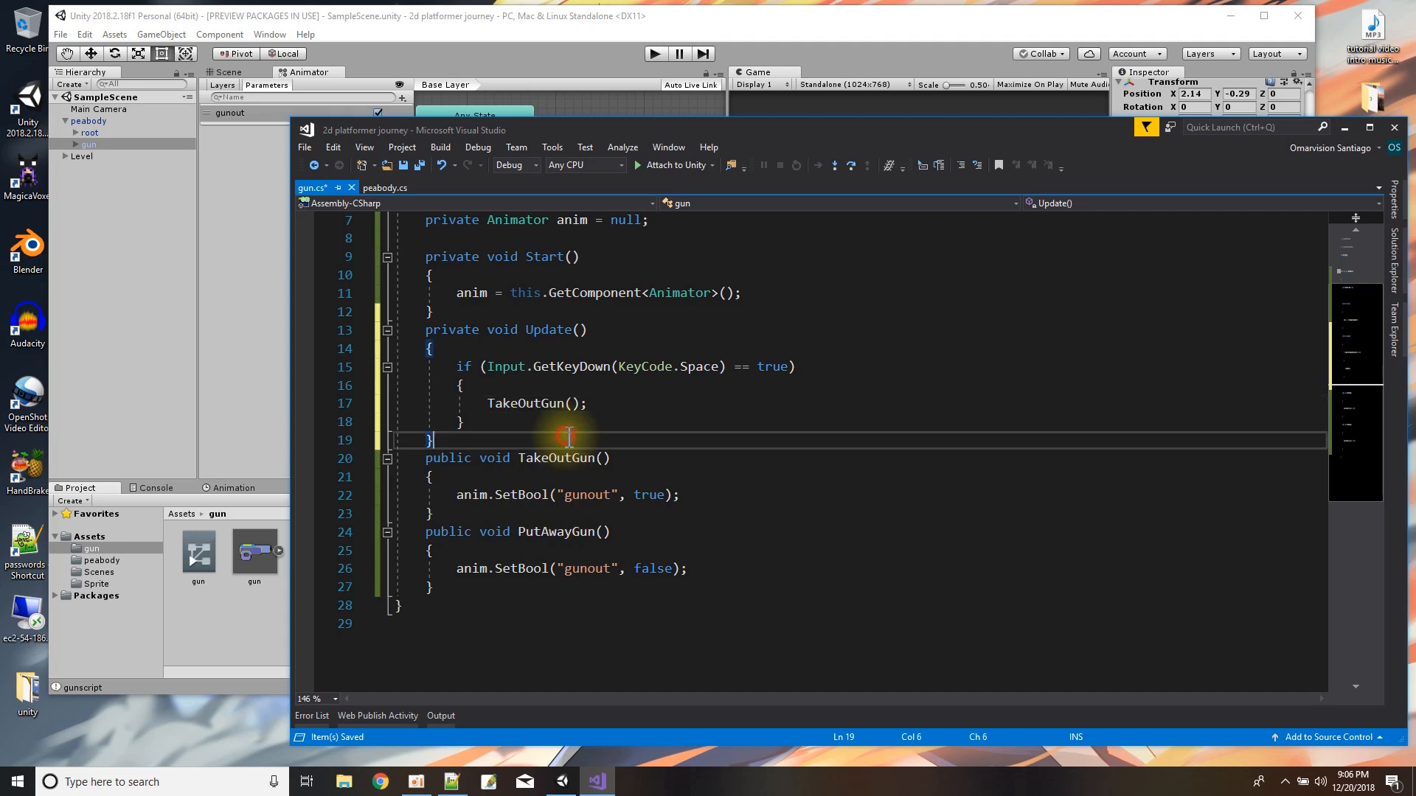
{"action": "left_click", "coordinate": [419, 165]}
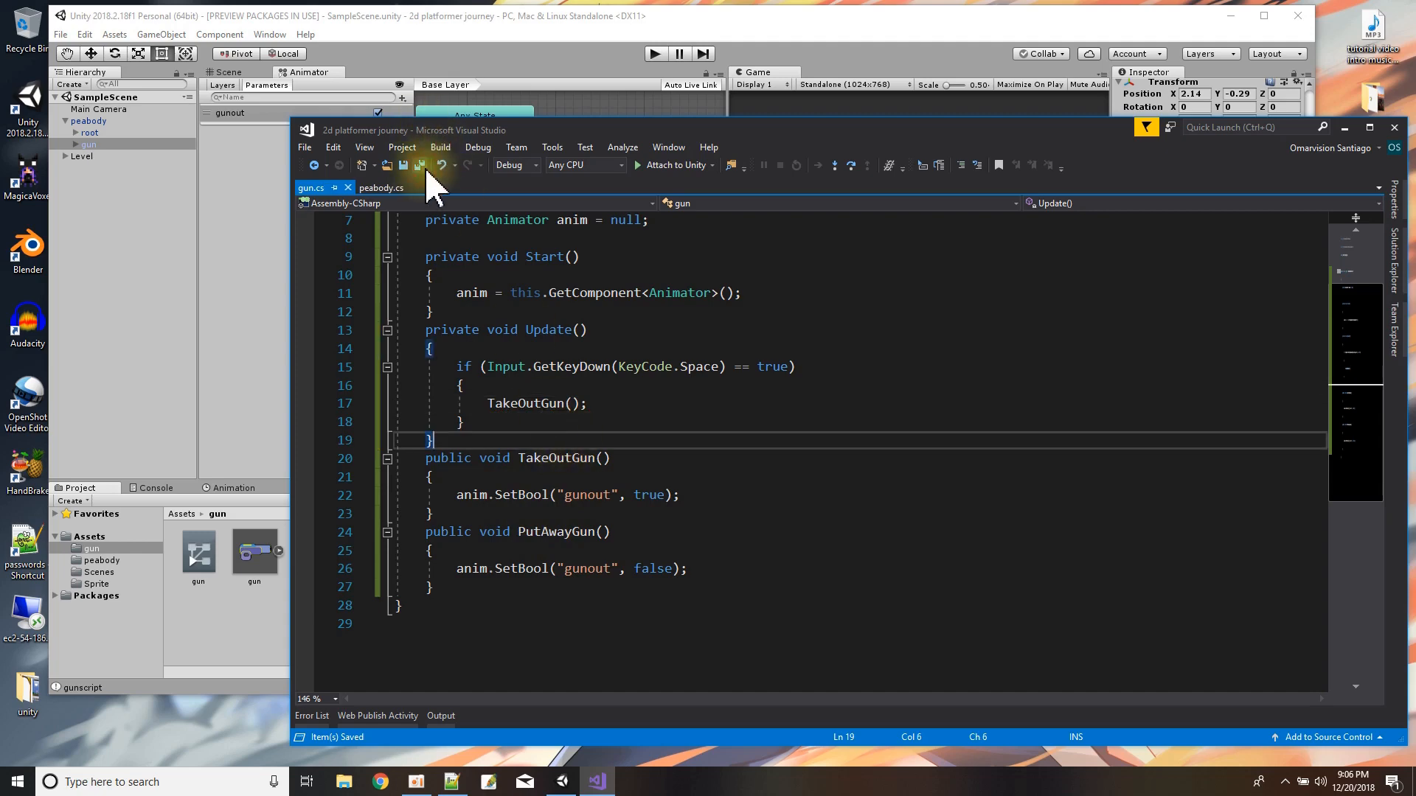
In peabody.cs, delete the gunscript field declaration, its GetComponentInChildren<gun>() assignment in Start and the leftover blank line.
{"action": "left_click", "coordinate": [380, 187]}
{"action": "scroll", "coordinate": [664, 463], "scroll_direction": "up", "scroll_amount": 7}
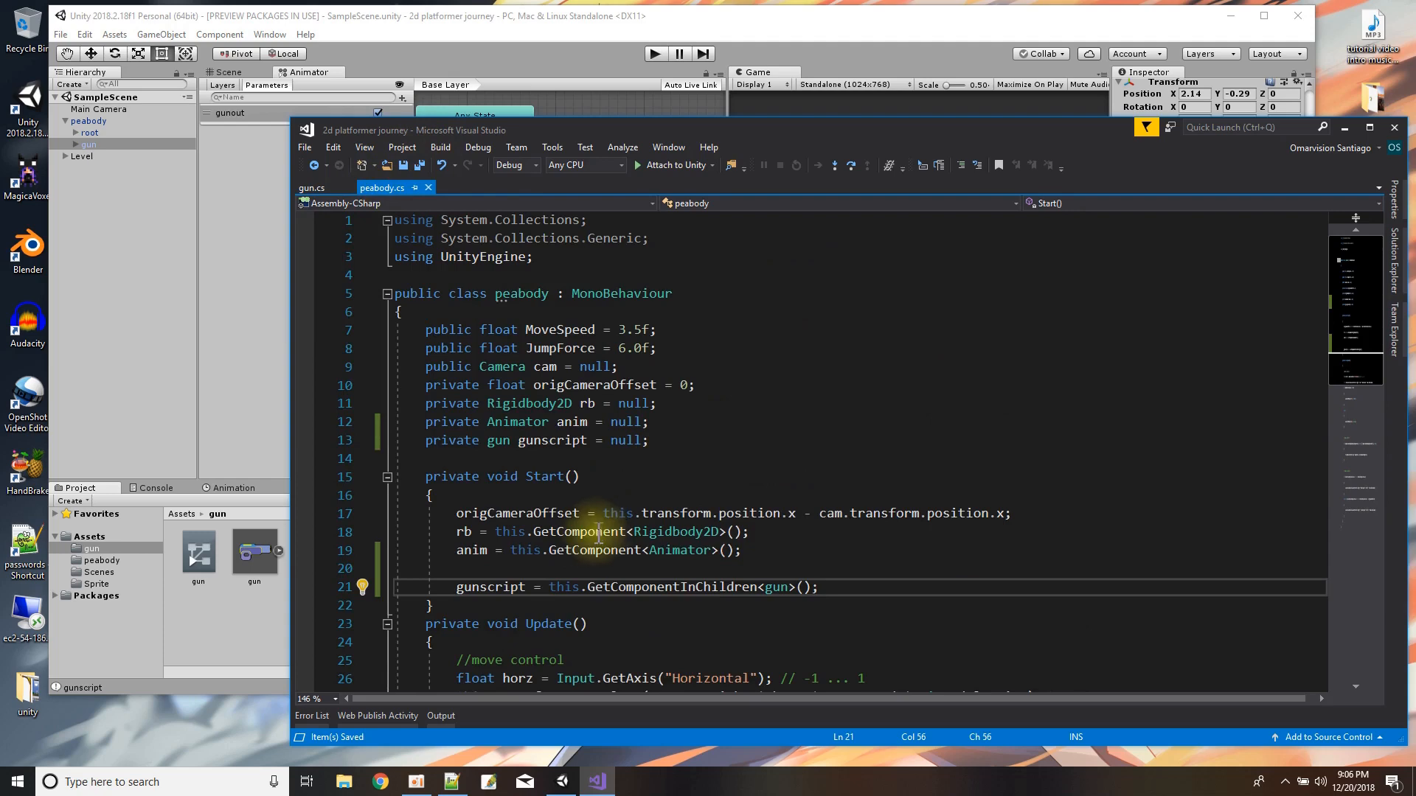
{"action": "left_click_drag", "start_coordinate": [653, 423], "coordinate": [664, 440]}
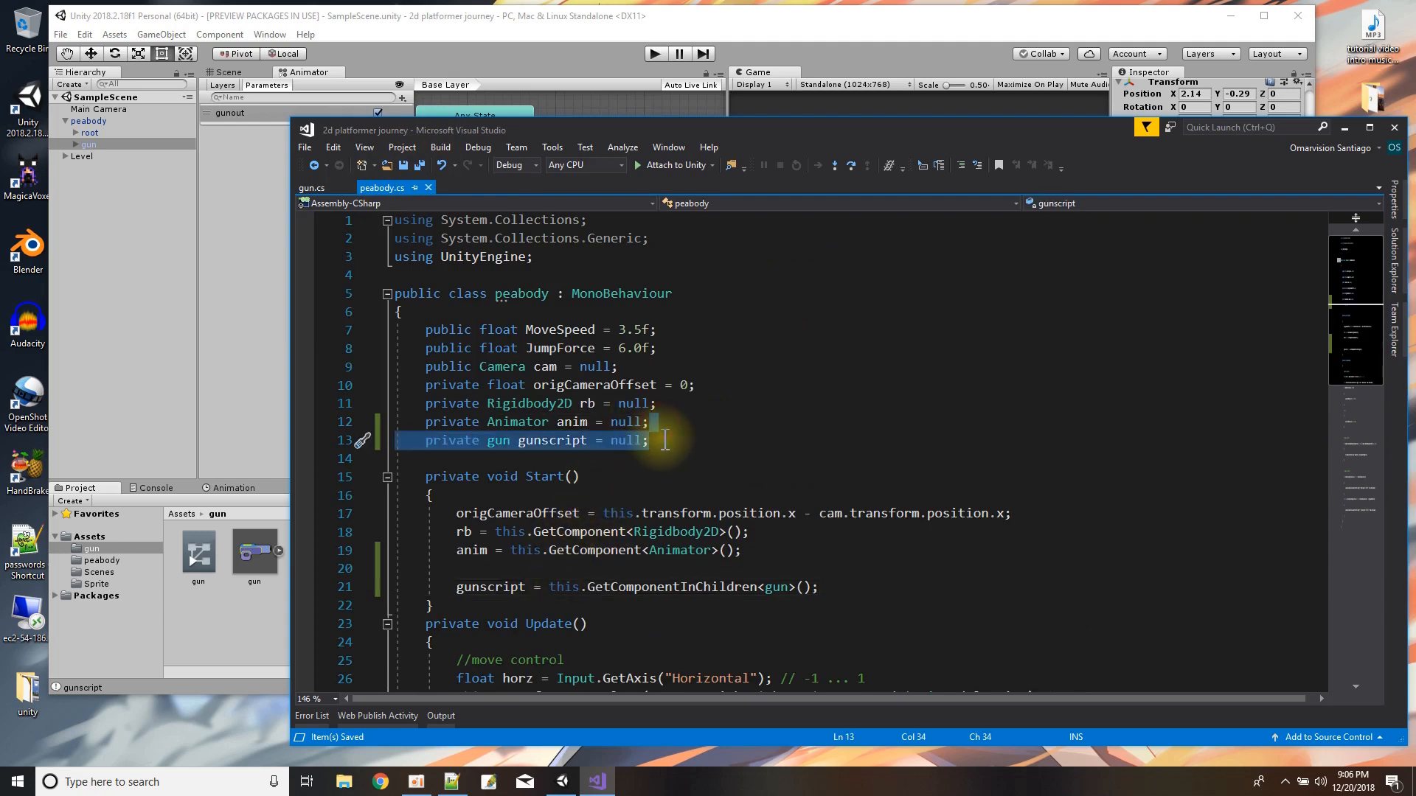
{"action": "key", "text": "BackSpace"}
{"action": "left_click_drag", "start_coordinate": [797, 554], "coordinate": [828, 564]}
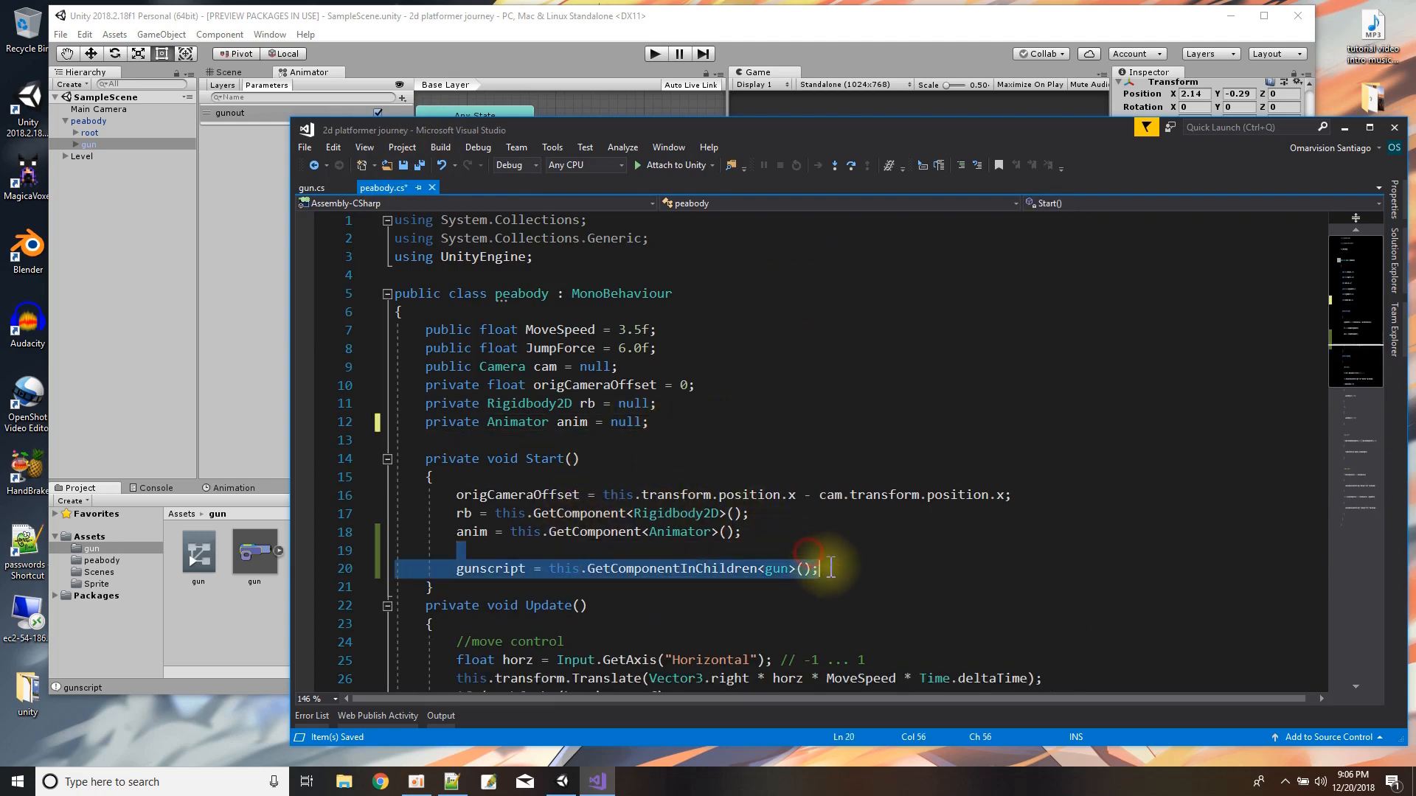
{"action": "key", "text": "BackSpace"}
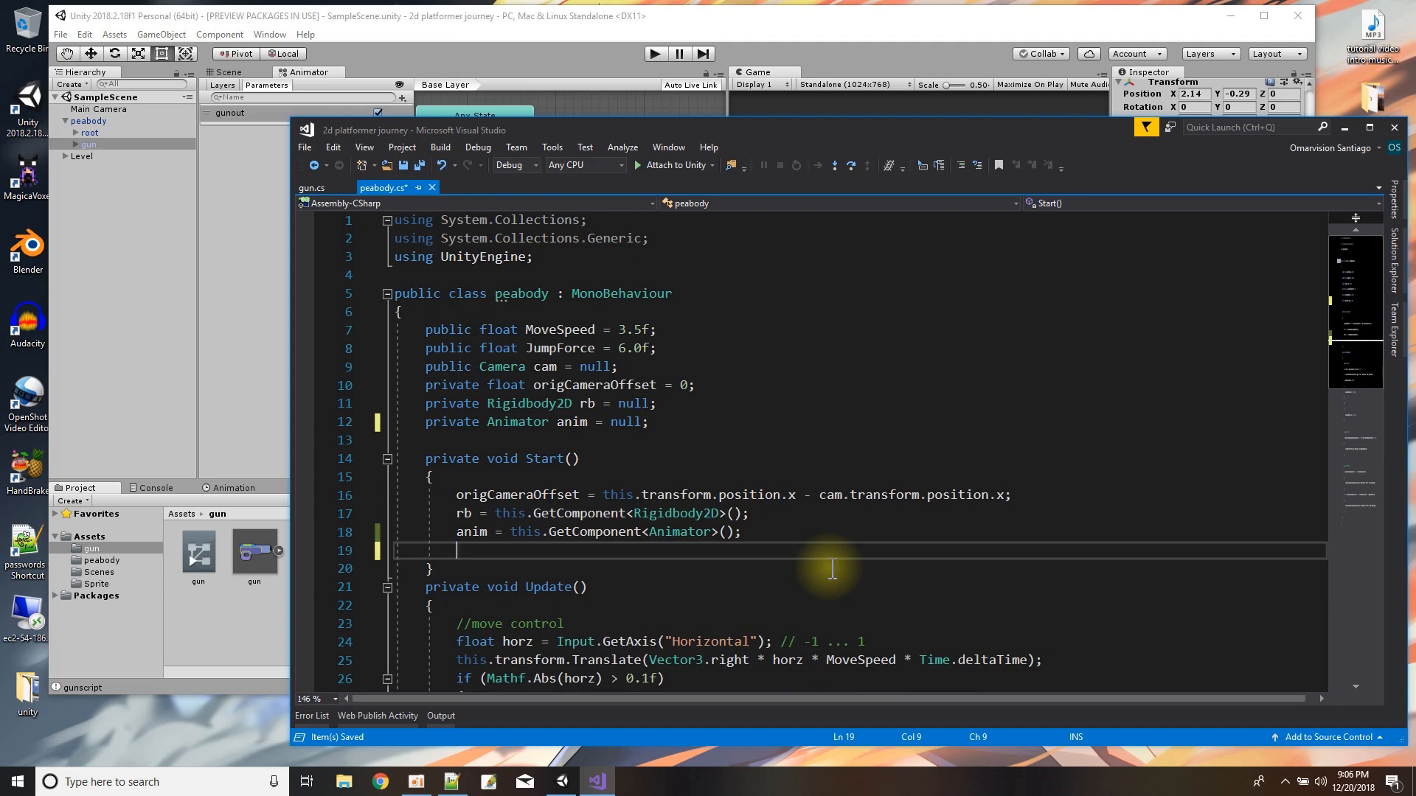
{"action": "left_click", "coordinate": [767, 532]}
{"action": "key", "text": "Delete"}
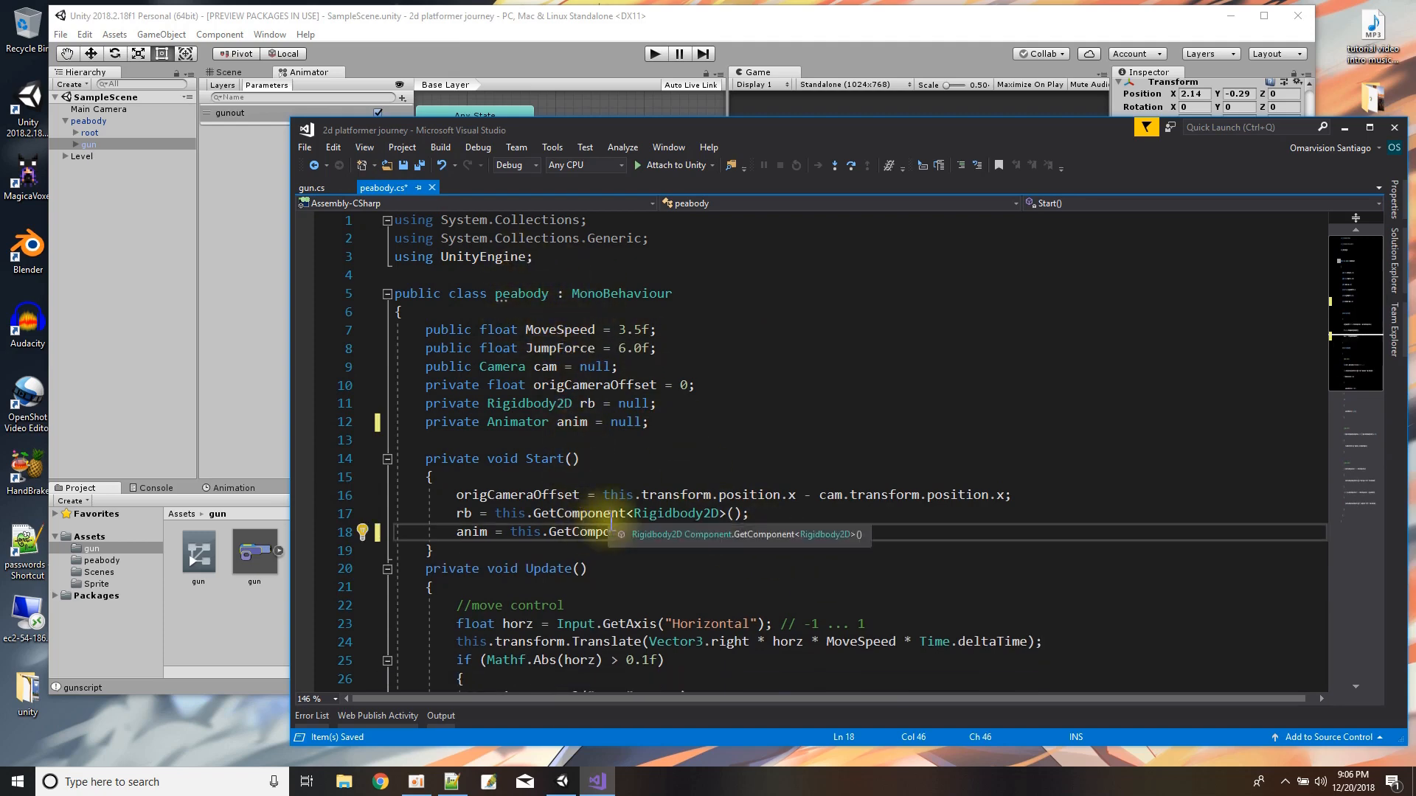
{"action": "scroll", "coordinate": [611, 523], "scroll_direction": "down", "scroll_amount": 2}
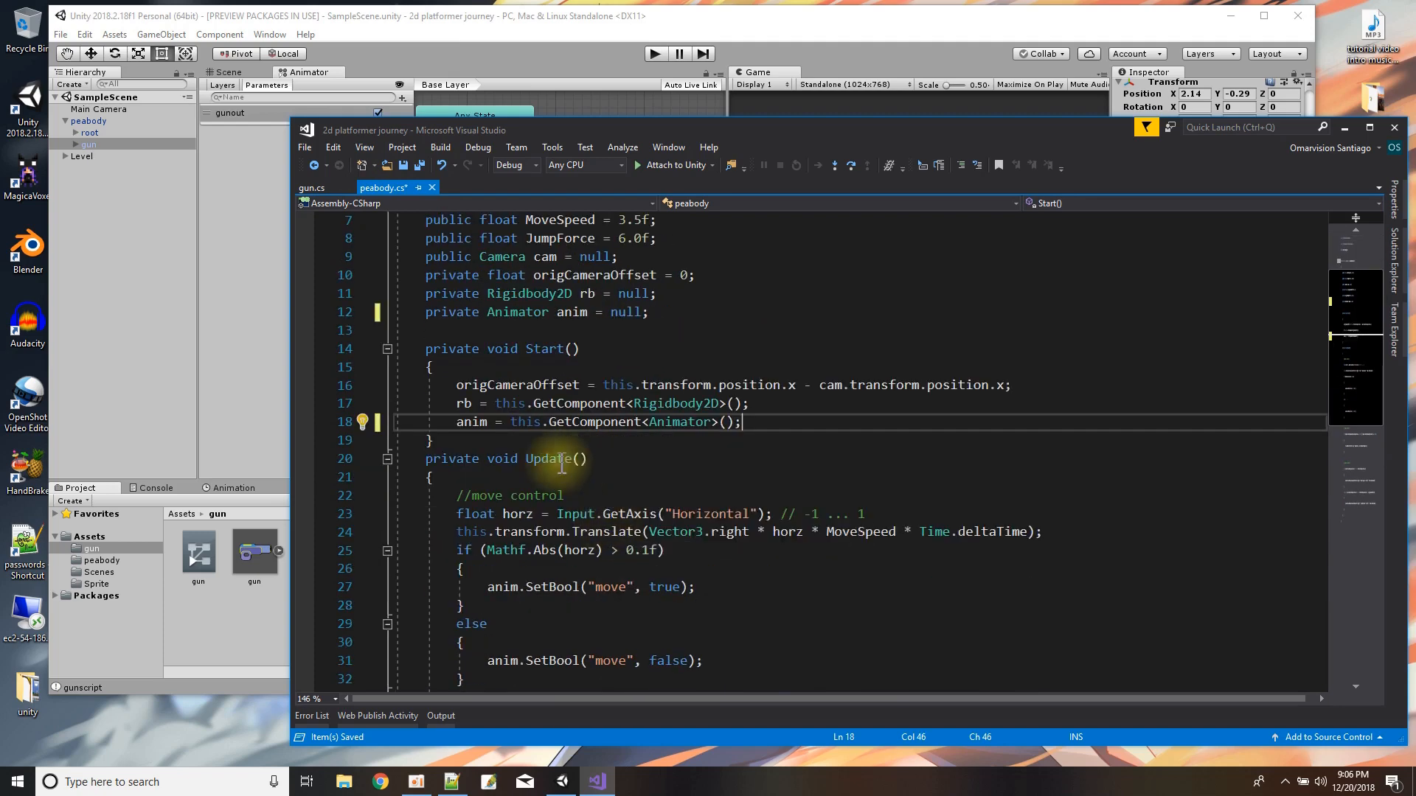
In gun.cs, move anim.SetBool("gunout", true); out of TakeOutGun into Update's if block, replacing the TakeOutGun() call.
{"action": "left_click", "coordinate": [313, 189]}
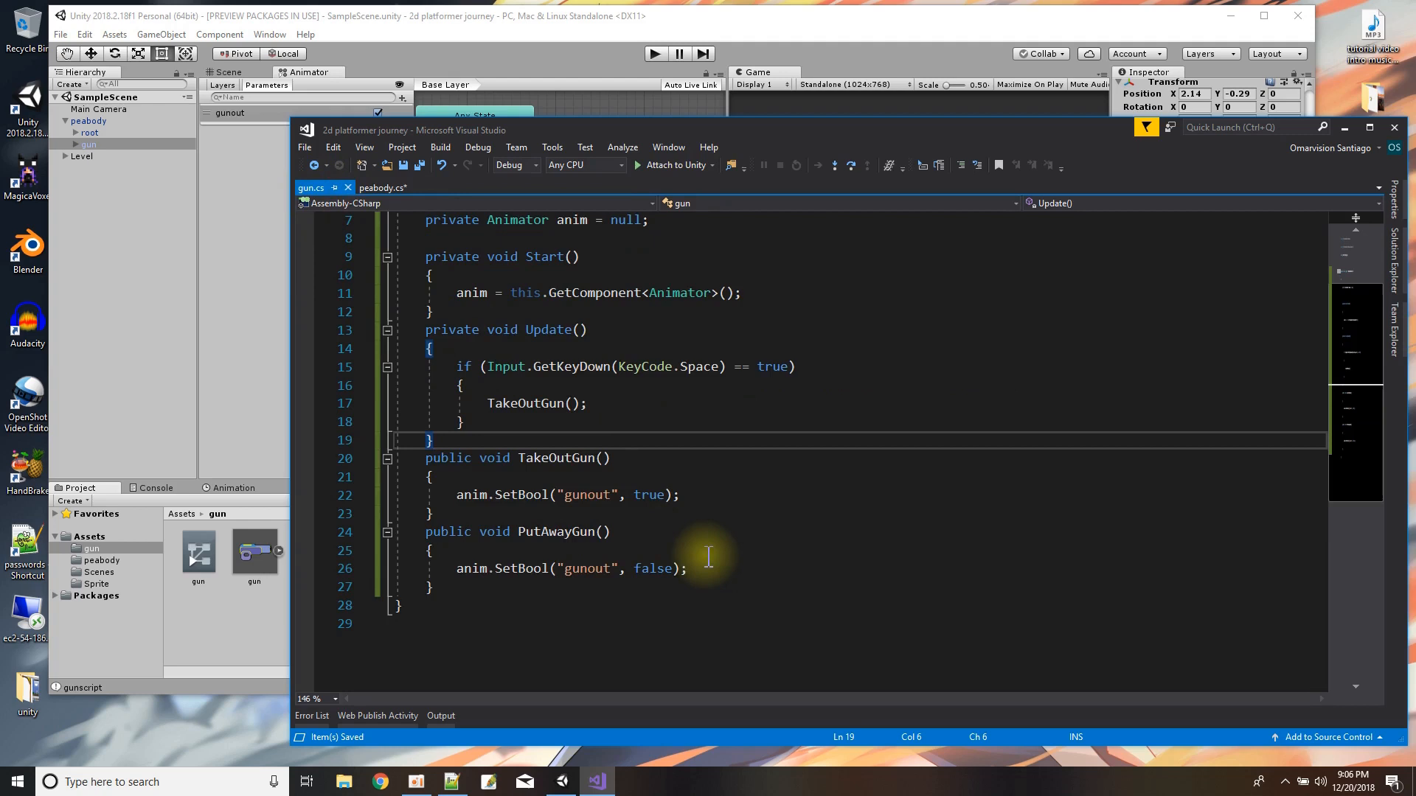
{"action": "left_click_drag", "start_coordinate": [456, 494], "coordinate": [707, 494]}
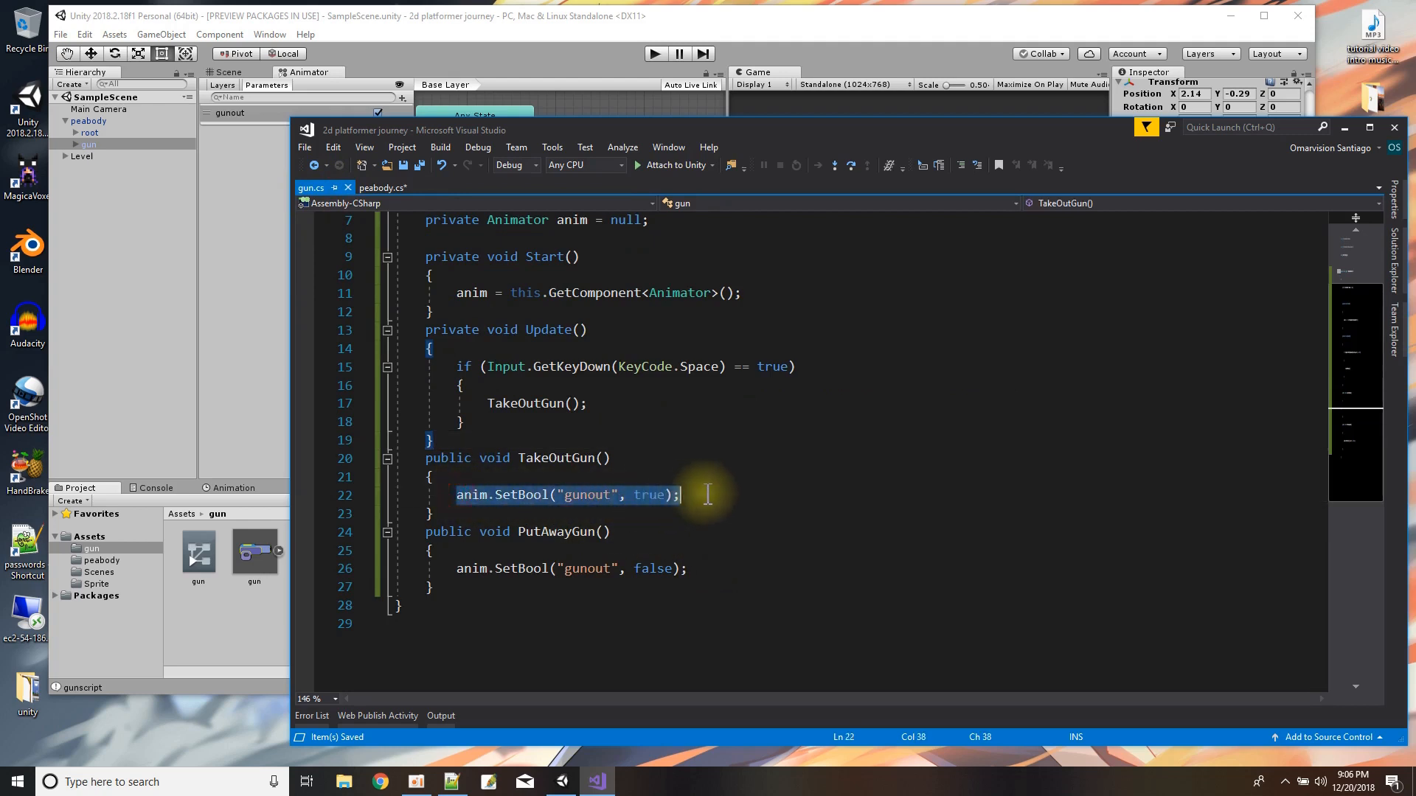
{"action": "right_click", "coordinate": [664, 493]}
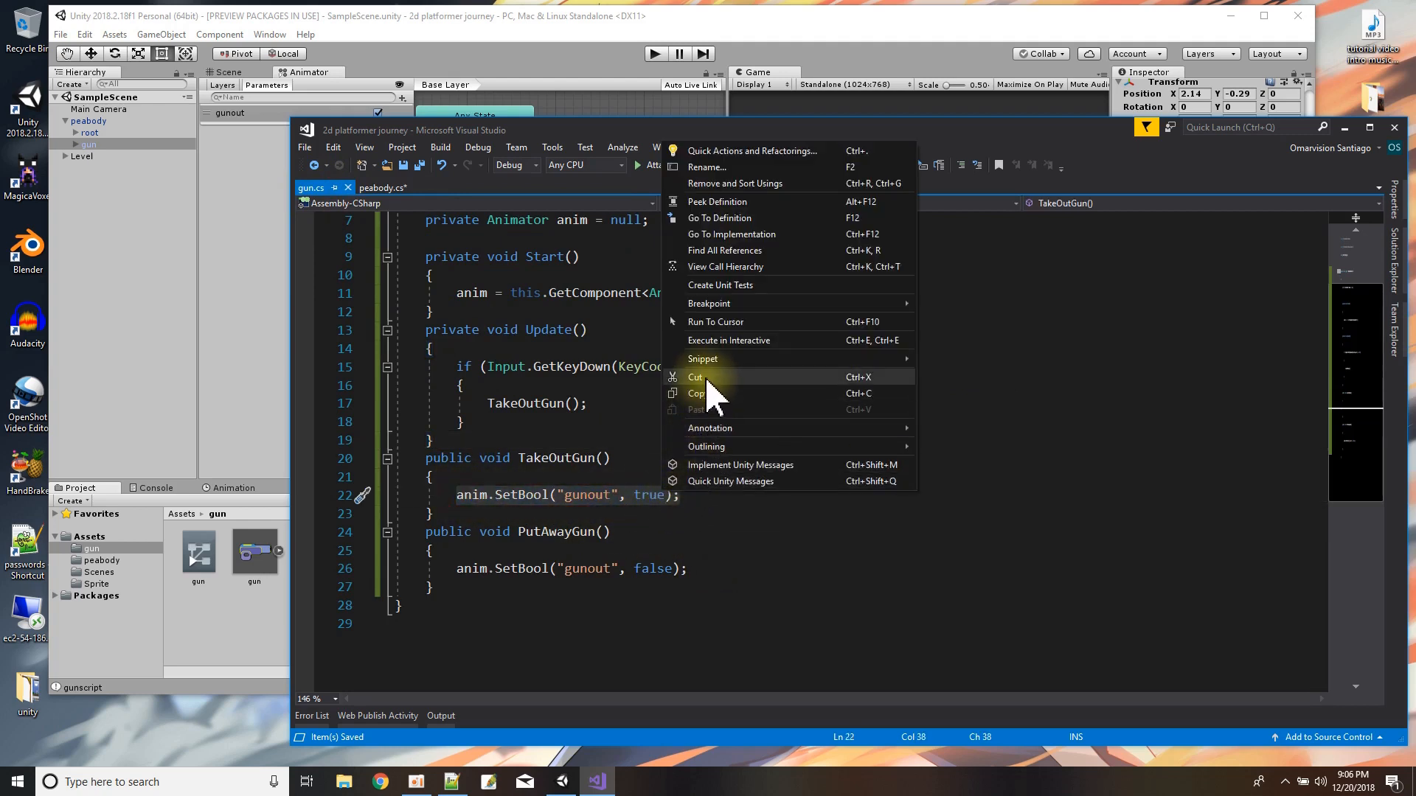
{"action": "left_click", "coordinate": [697, 378]}
{"action": "left_click_drag", "start_coordinate": [487, 403], "coordinate": [562, 410]}
{"action": "right_click", "coordinate": [581, 405]}
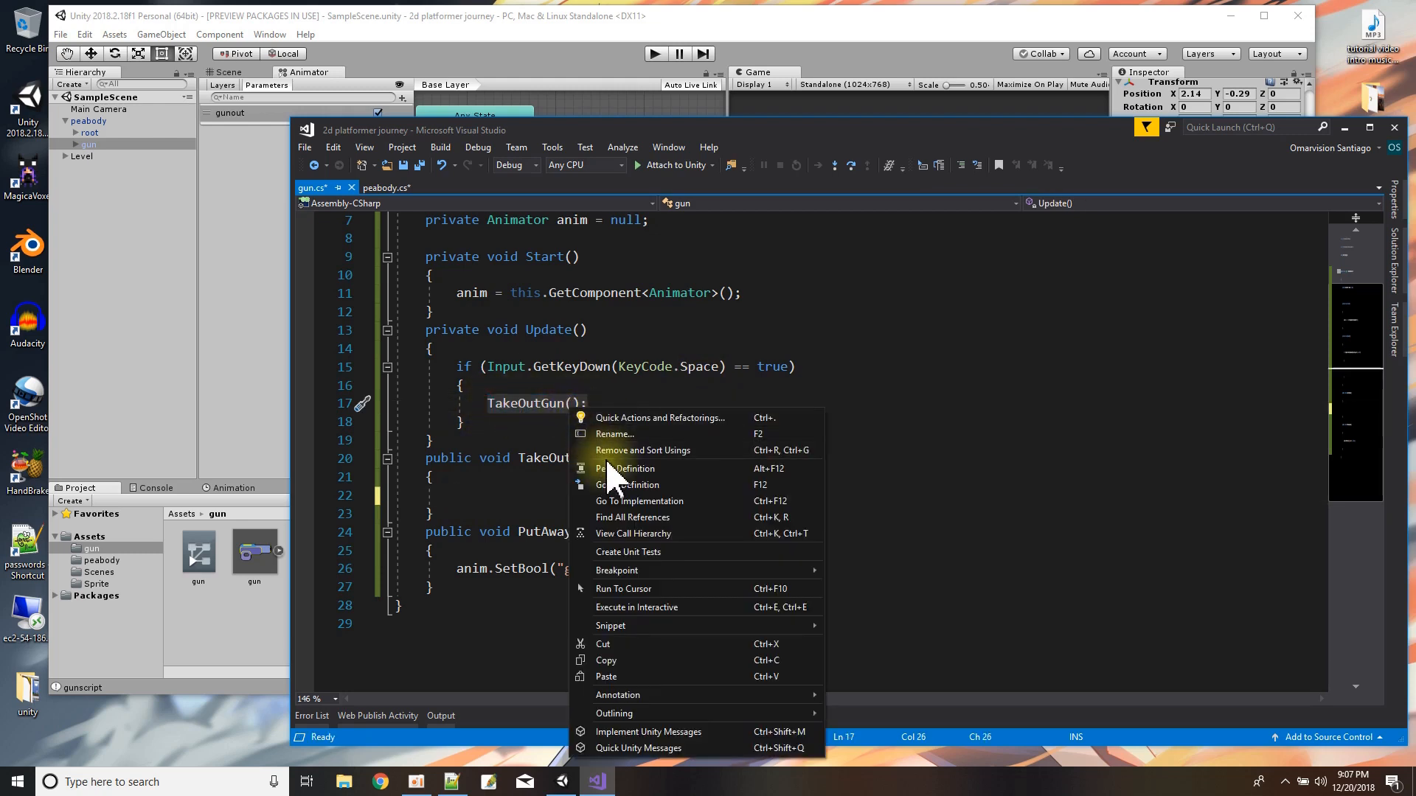
{"action": "left_click", "coordinate": [612, 676]}
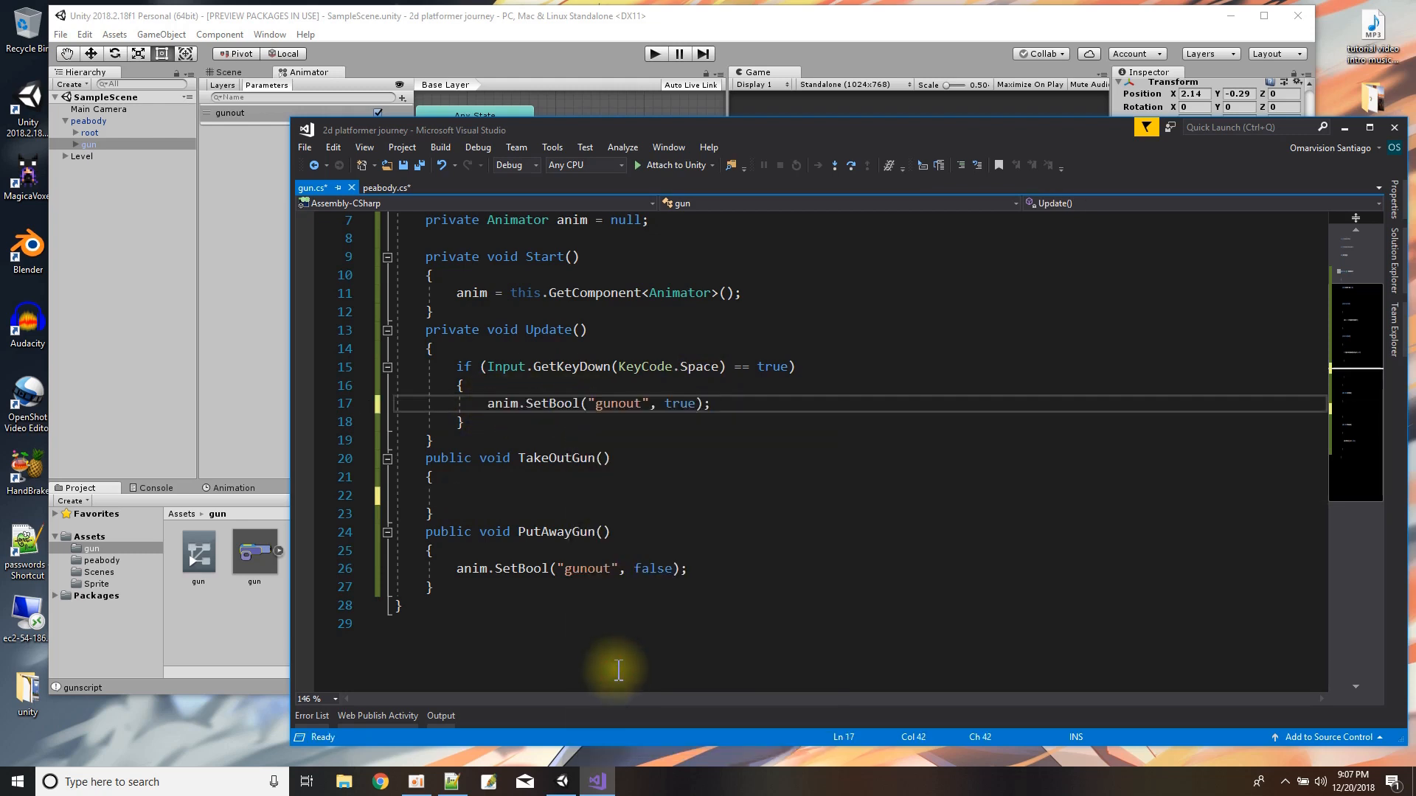
Delete the TakeOutGun and PutAwayGun methods from gun.cs and save all scripts.
{"action": "left_click_drag", "start_coordinate": [435, 441], "coordinate": [458, 594]}
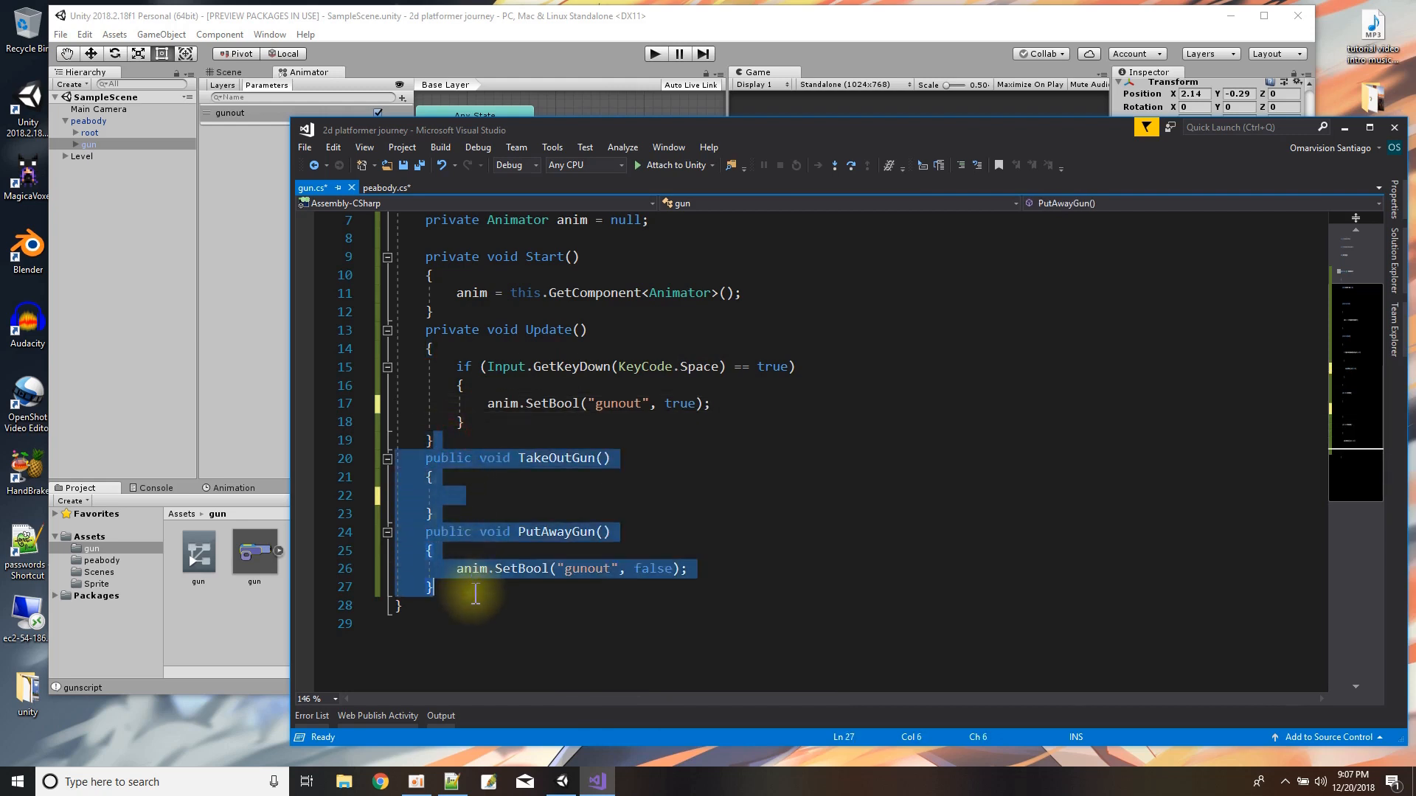
{"action": "key", "text": "Delete"}
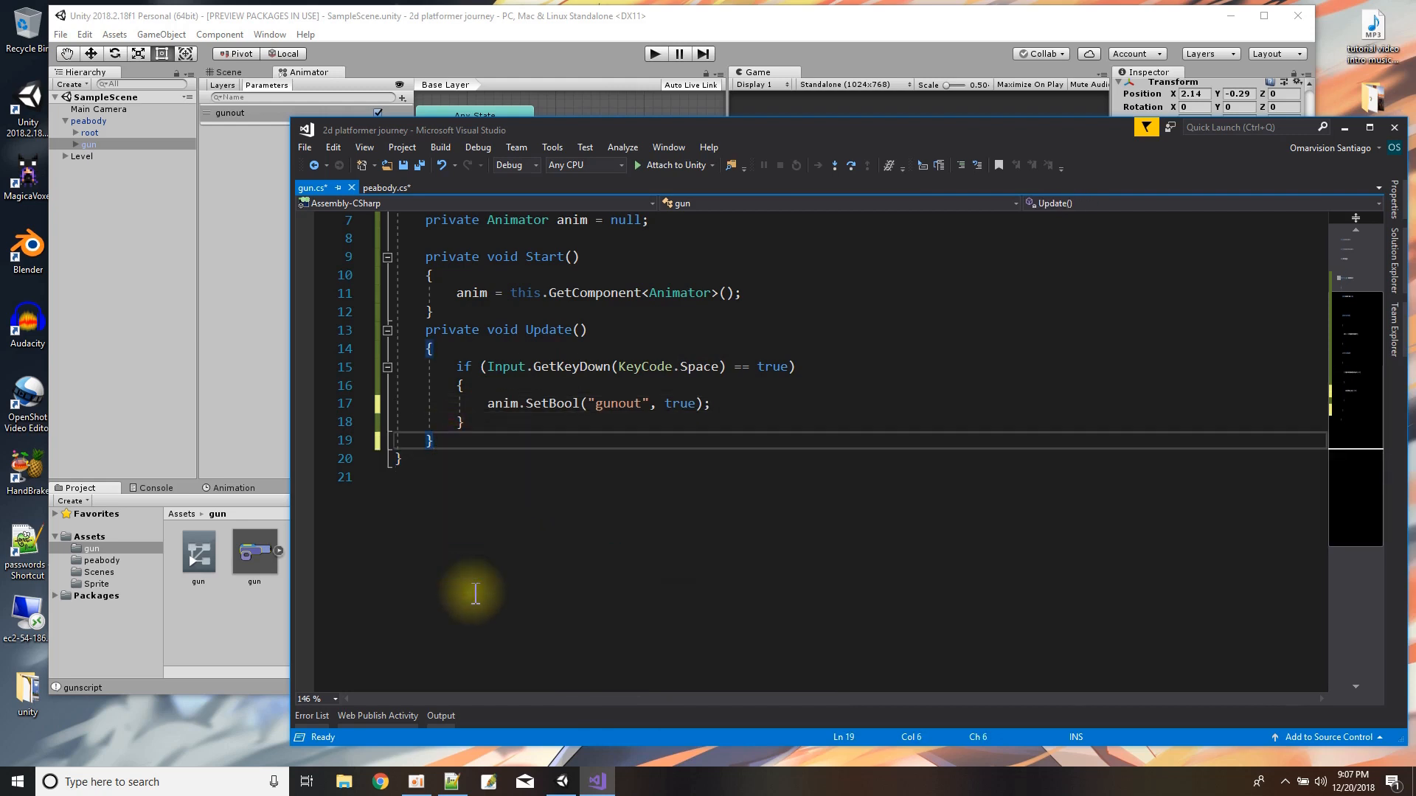
{"action": "left_click", "coordinate": [420, 165]}
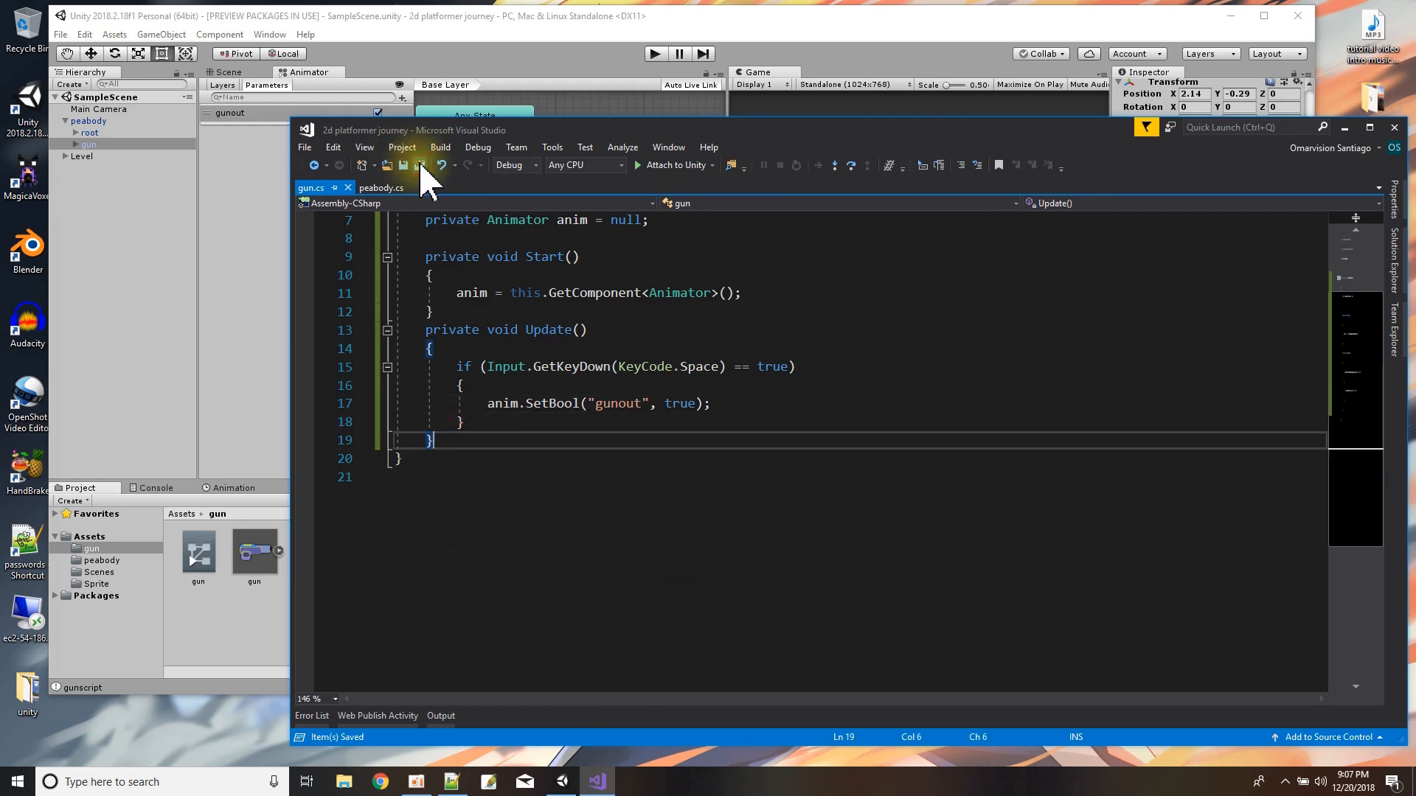
Switch to Unity, run the game with the Scene view showing, toggle gunout in the Animator to test the gun, and stop playback.
{"action": "left_click", "coordinate": [606, 30]}
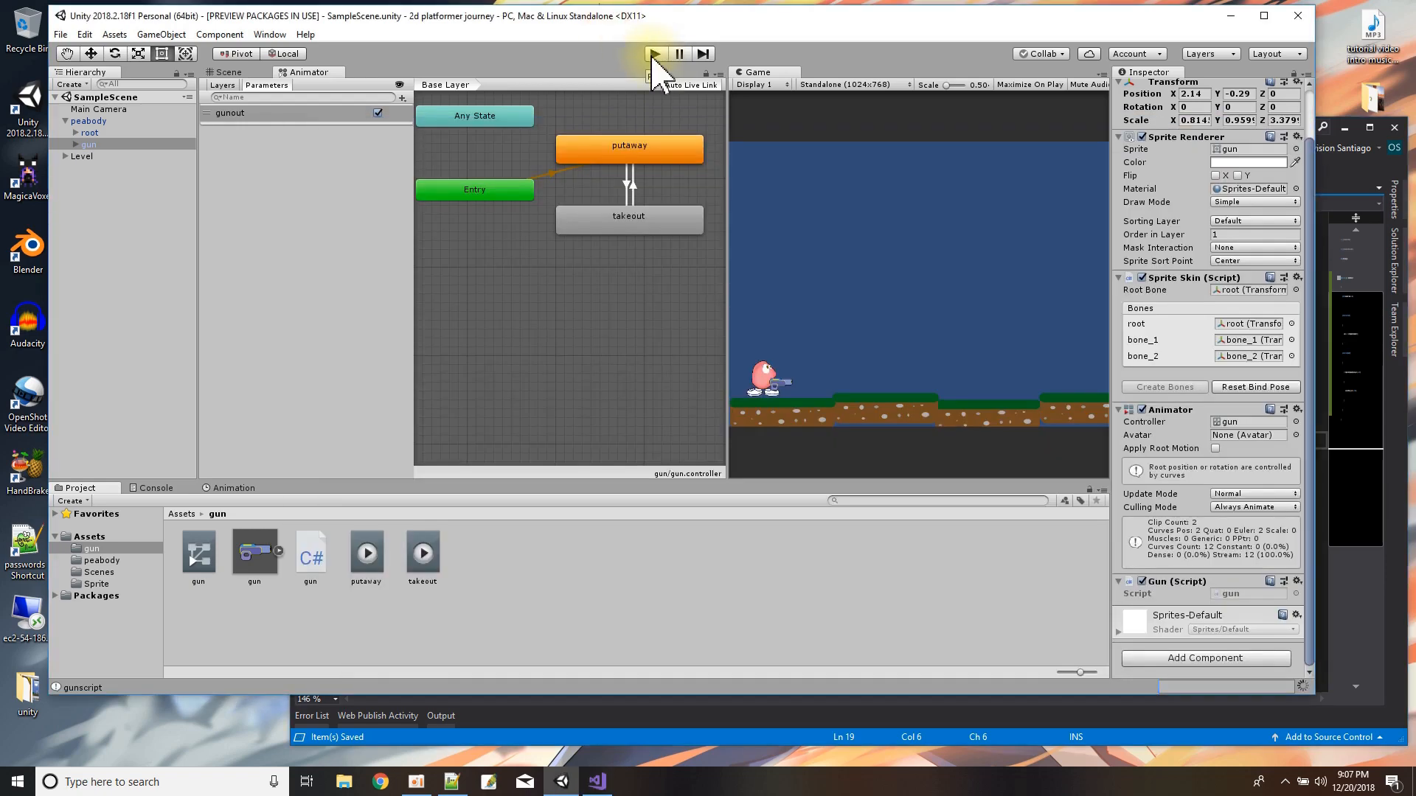
{"action": "left_click", "coordinate": [225, 73]}
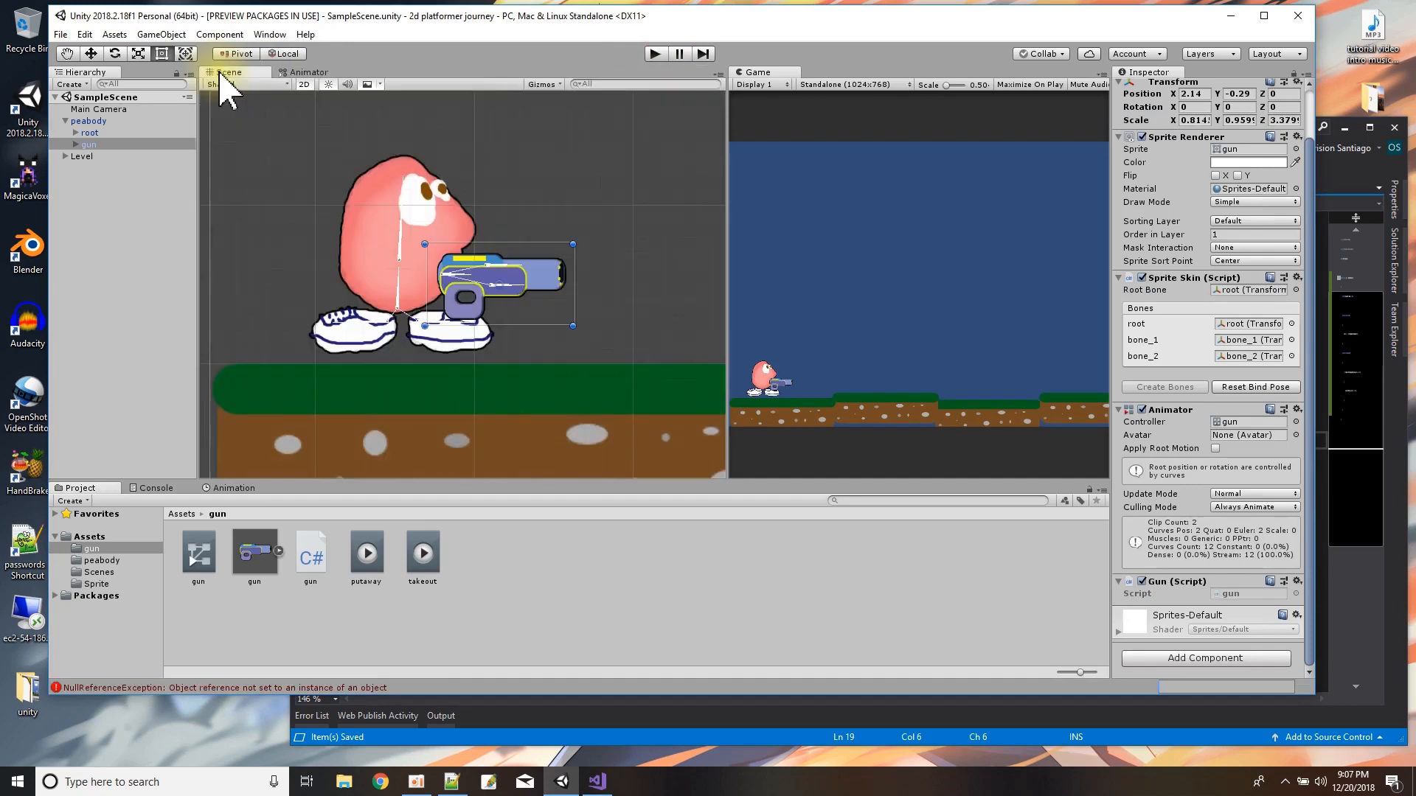
{"action": "scroll", "coordinate": [502, 302], "scroll_direction": "down", "scroll_amount": 3}
{"action": "scroll", "coordinate": [497, 302], "scroll_direction": "up", "scroll_amount": 2}
{"action": "left_click", "coordinate": [655, 54]}
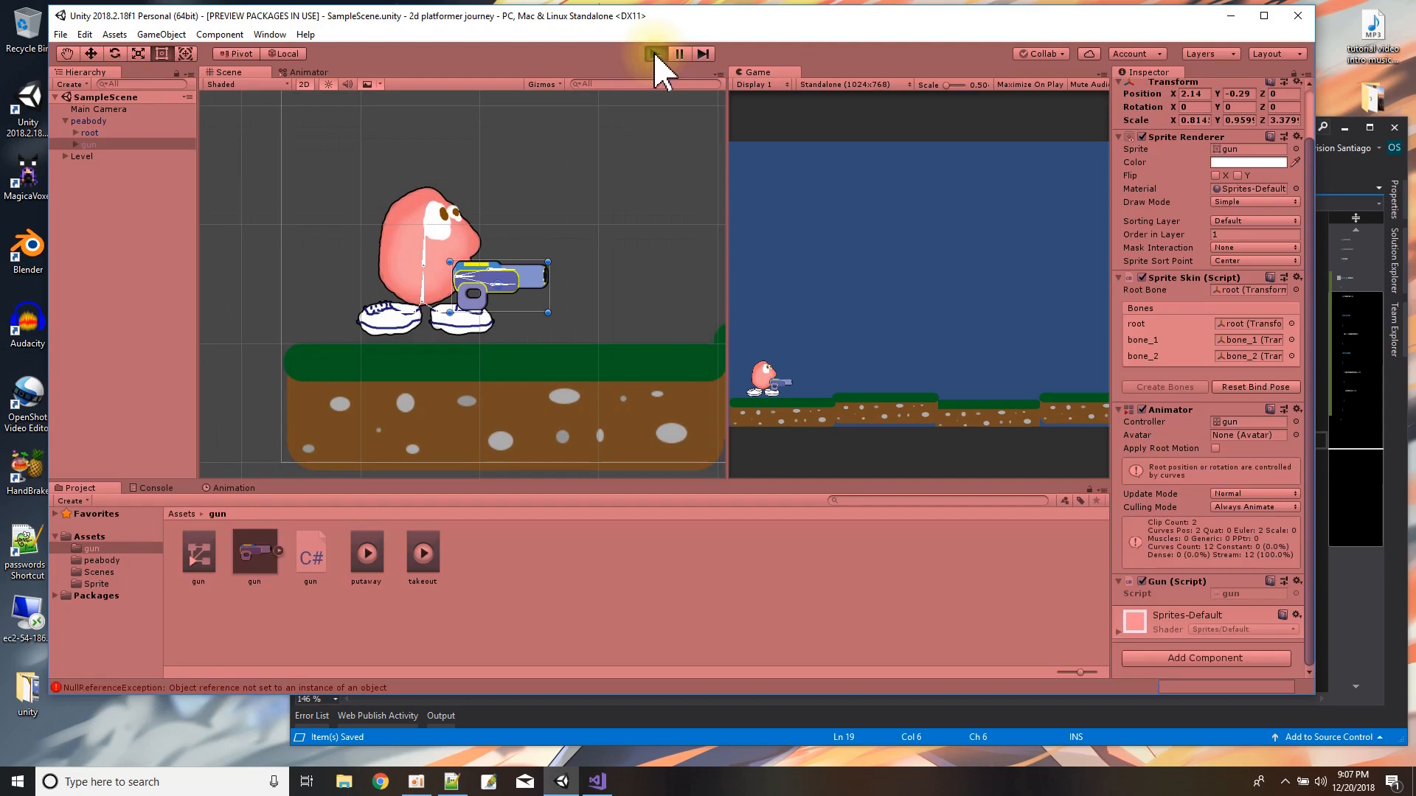
{"action": "left_click", "coordinate": [841, 407]}
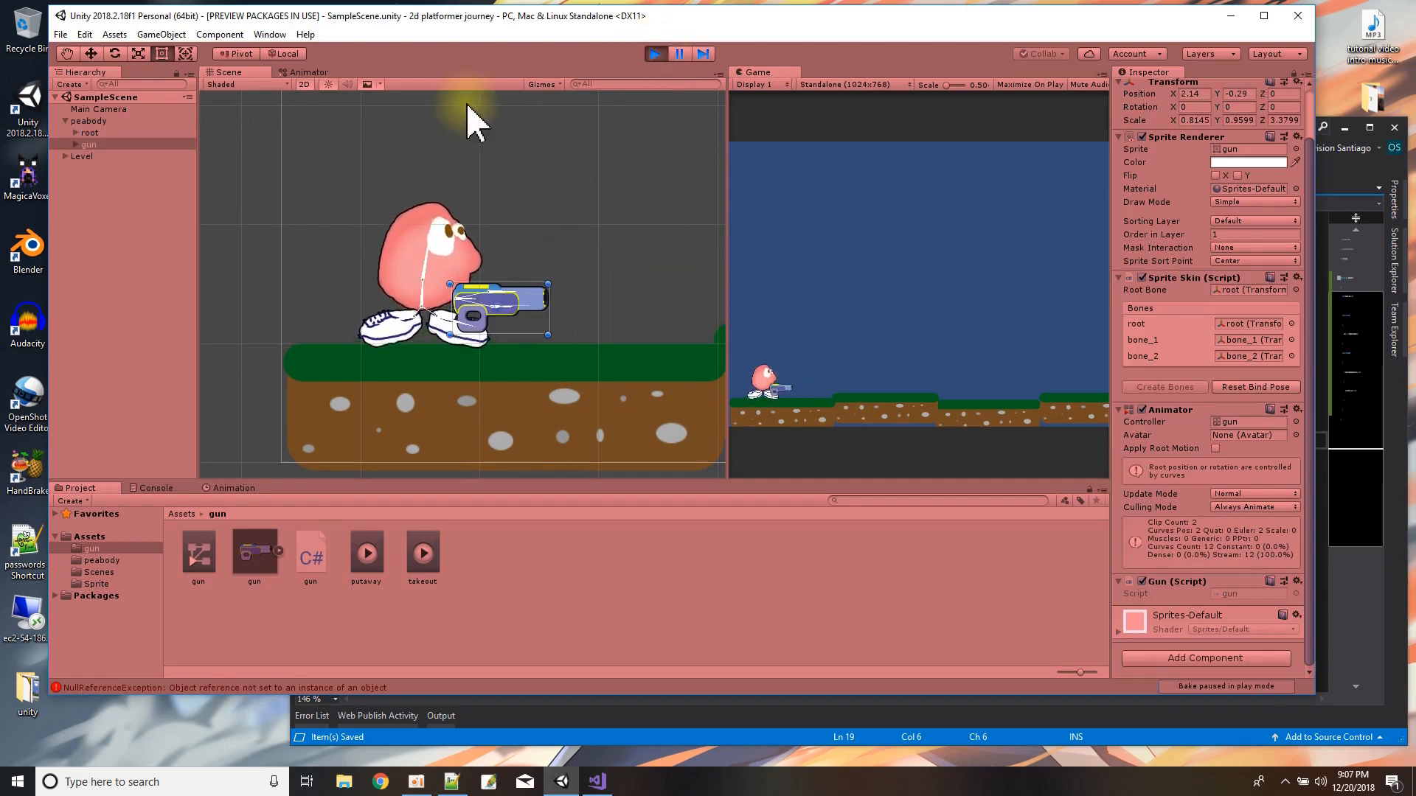
{"action": "left_click", "coordinate": [307, 74]}
{"action": "left_click", "coordinate": [378, 113]}
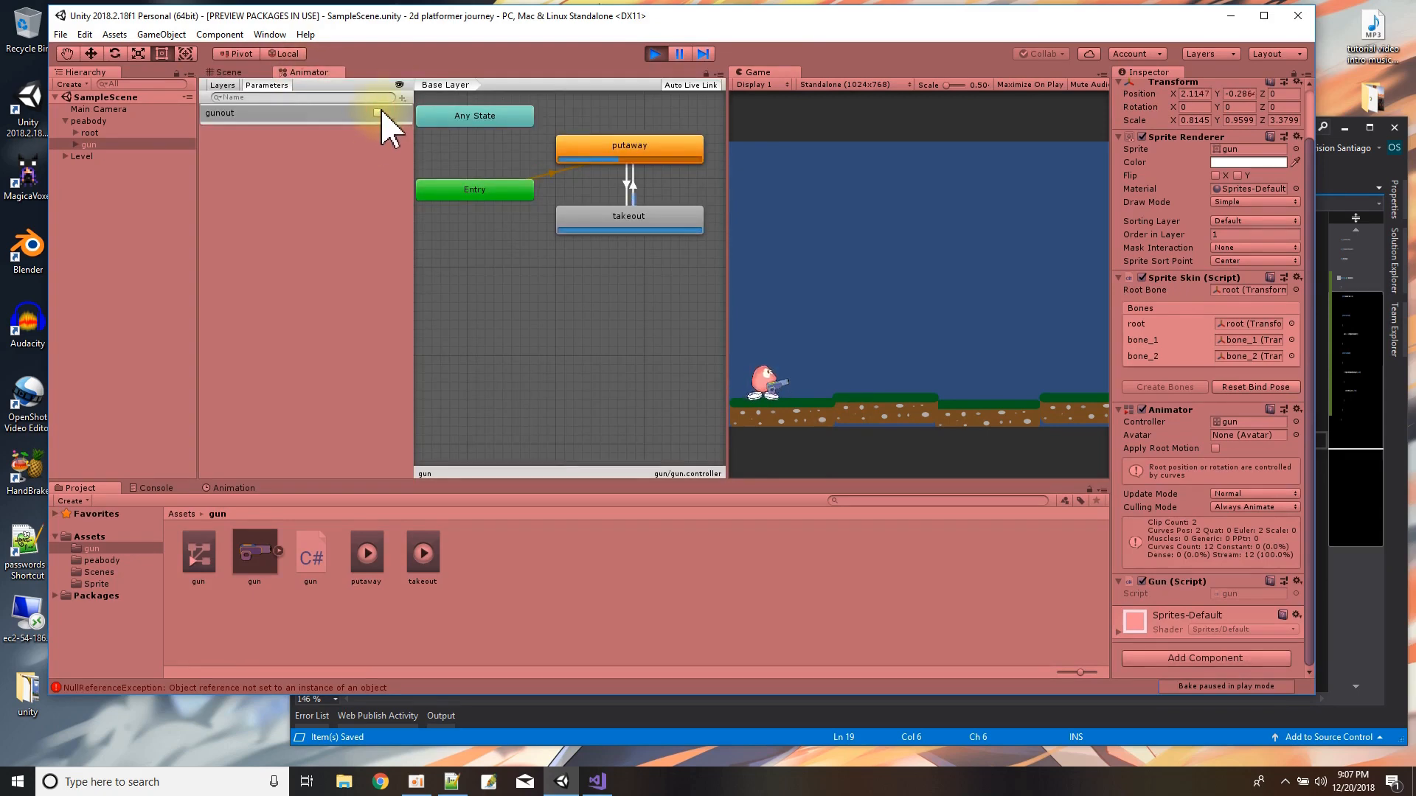
{"action": "left_click", "coordinate": [655, 53]}
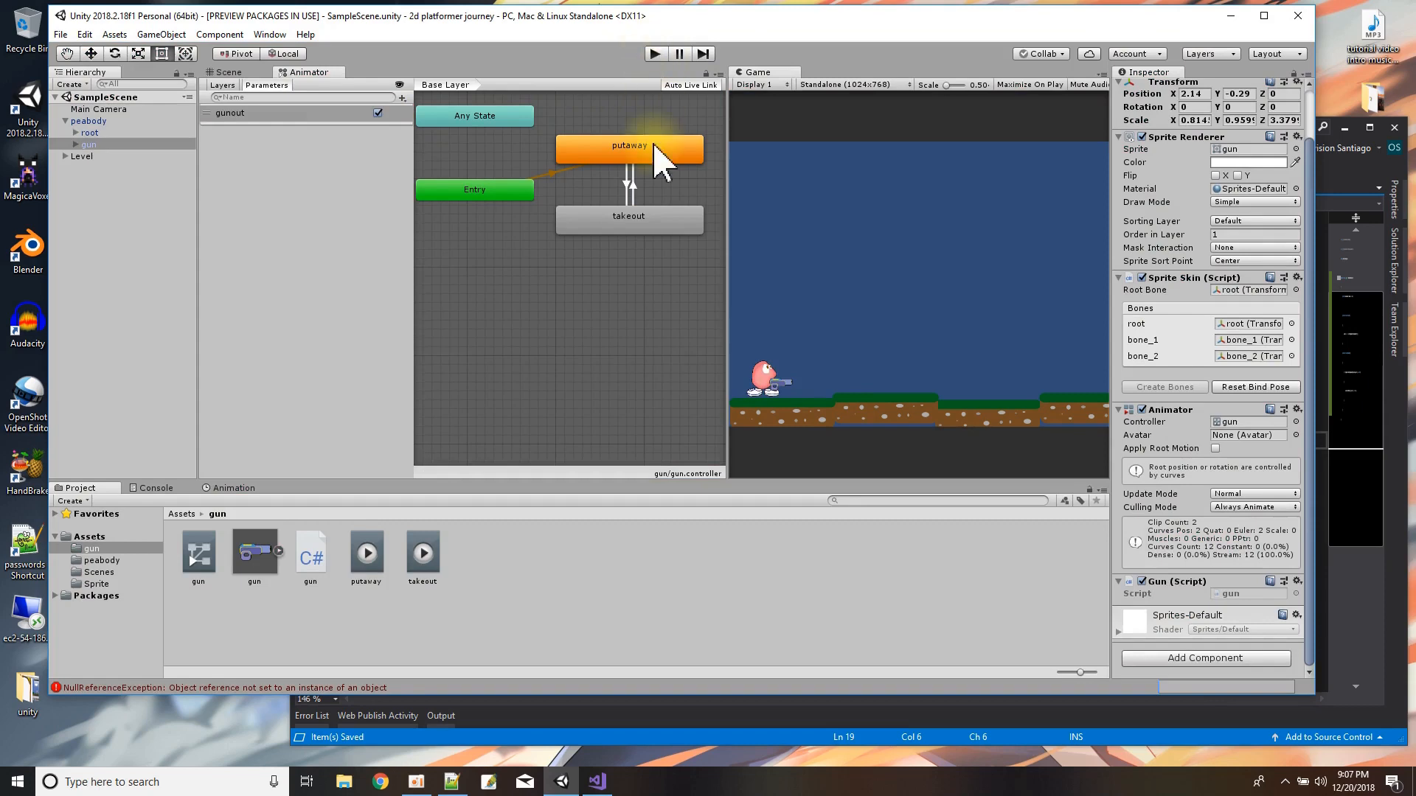
Turn off the gunout parameter's default value in the Animator and run the game again with the Scene view showing.
{"action": "left_click", "coordinate": [377, 113]}
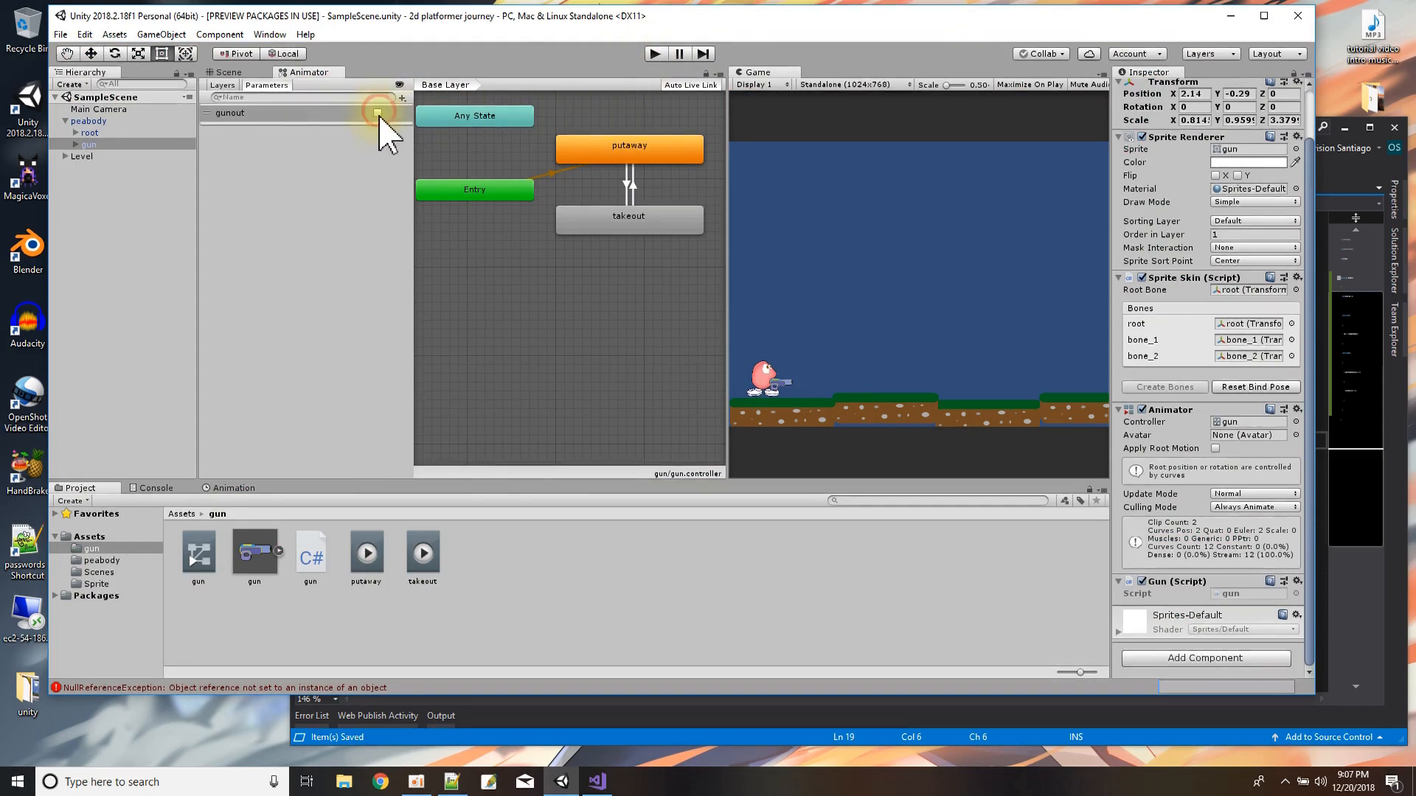
{"action": "left_click", "coordinate": [234, 71]}
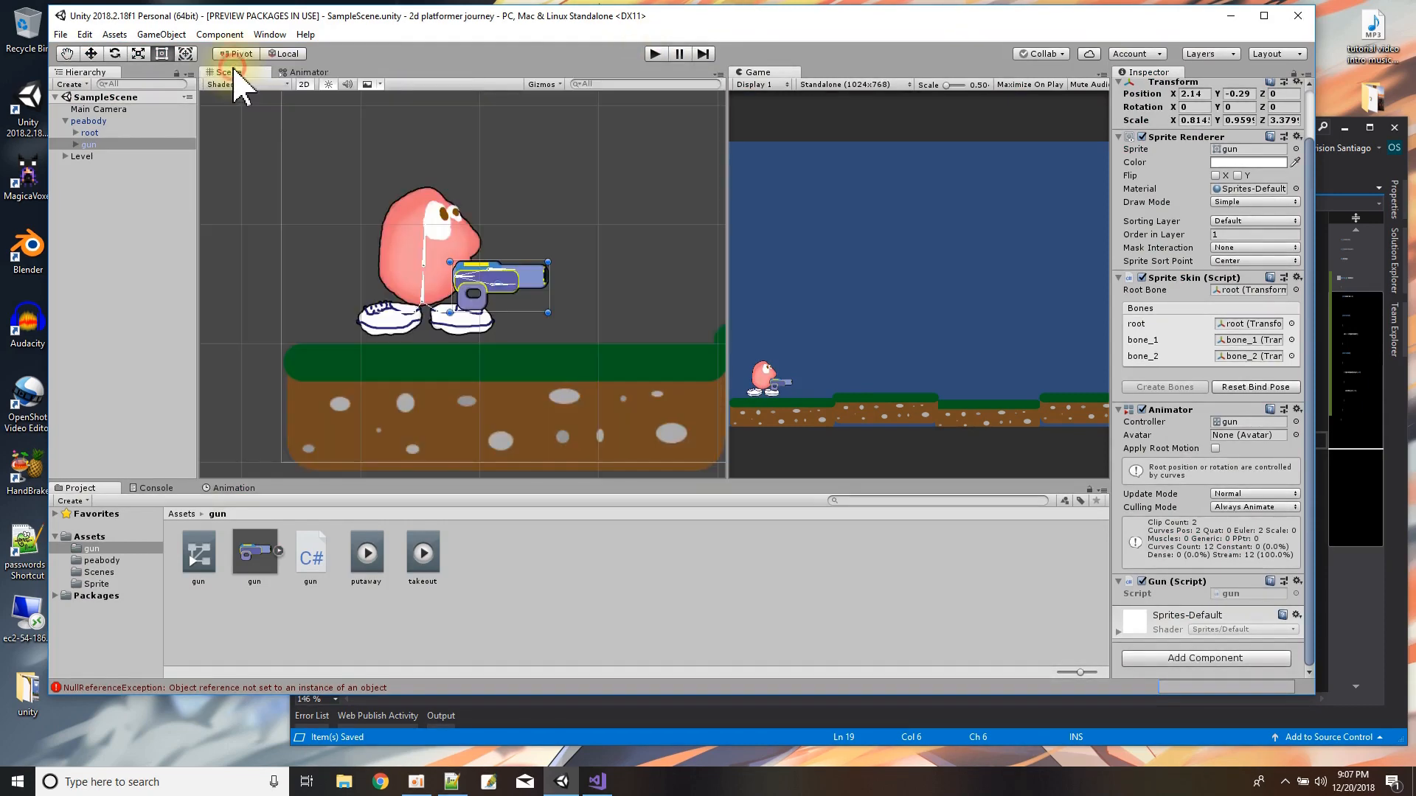
{"action": "left_click", "coordinate": [655, 54]}
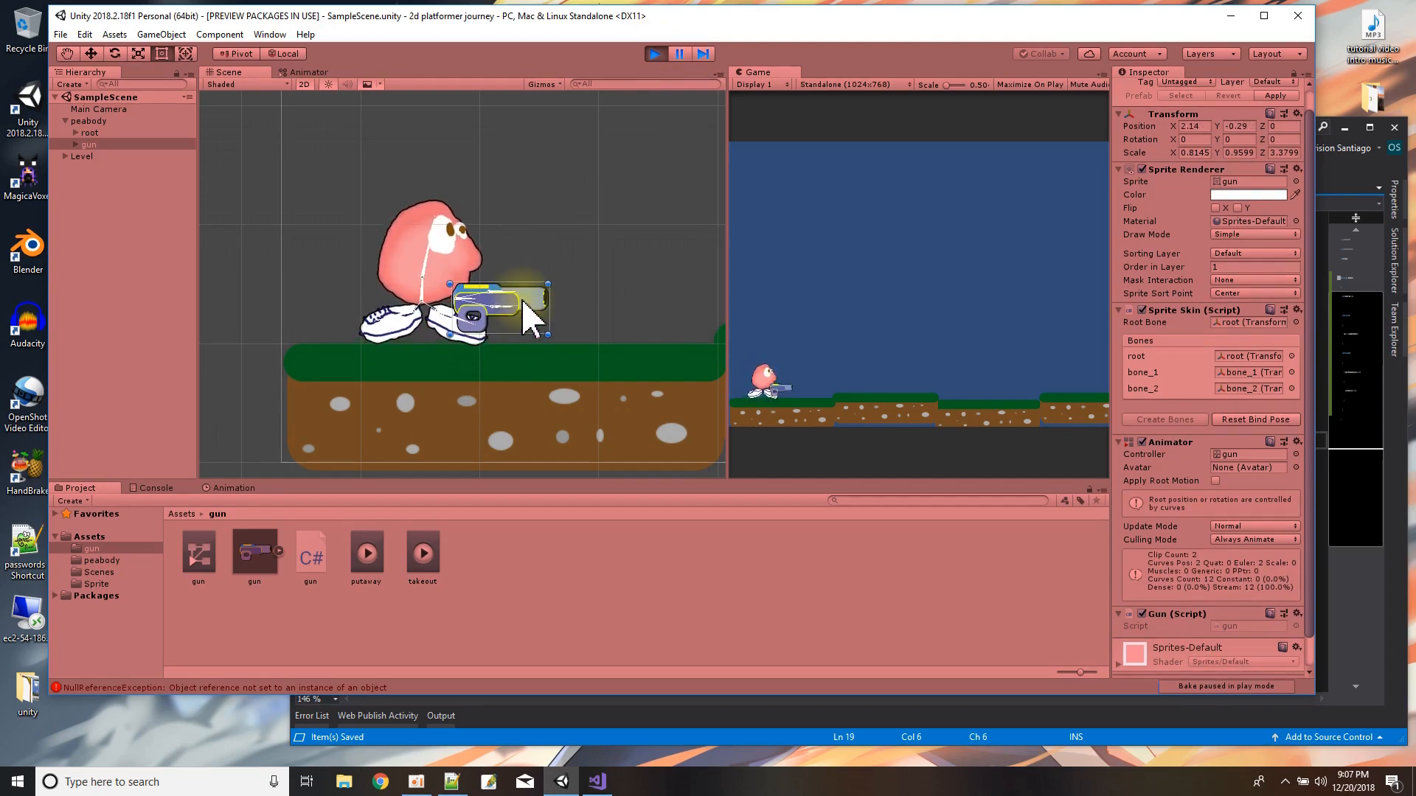
Stop the running game, switch to gun.cs in Visual Studio and save all scripts.
{"action": "left_click", "coordinate": [655, 54]}
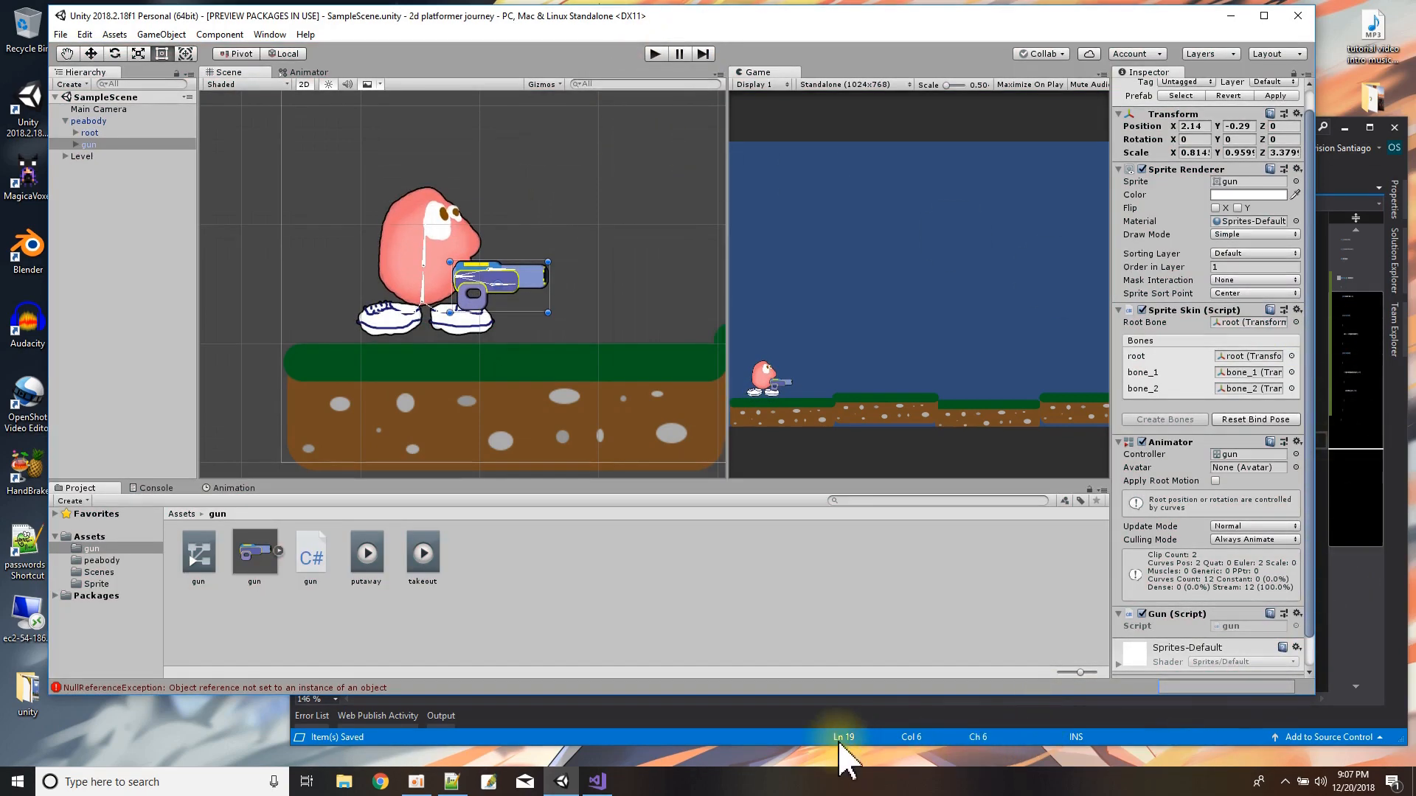
{"action": "left_click", "coordinate": [764, 739]}
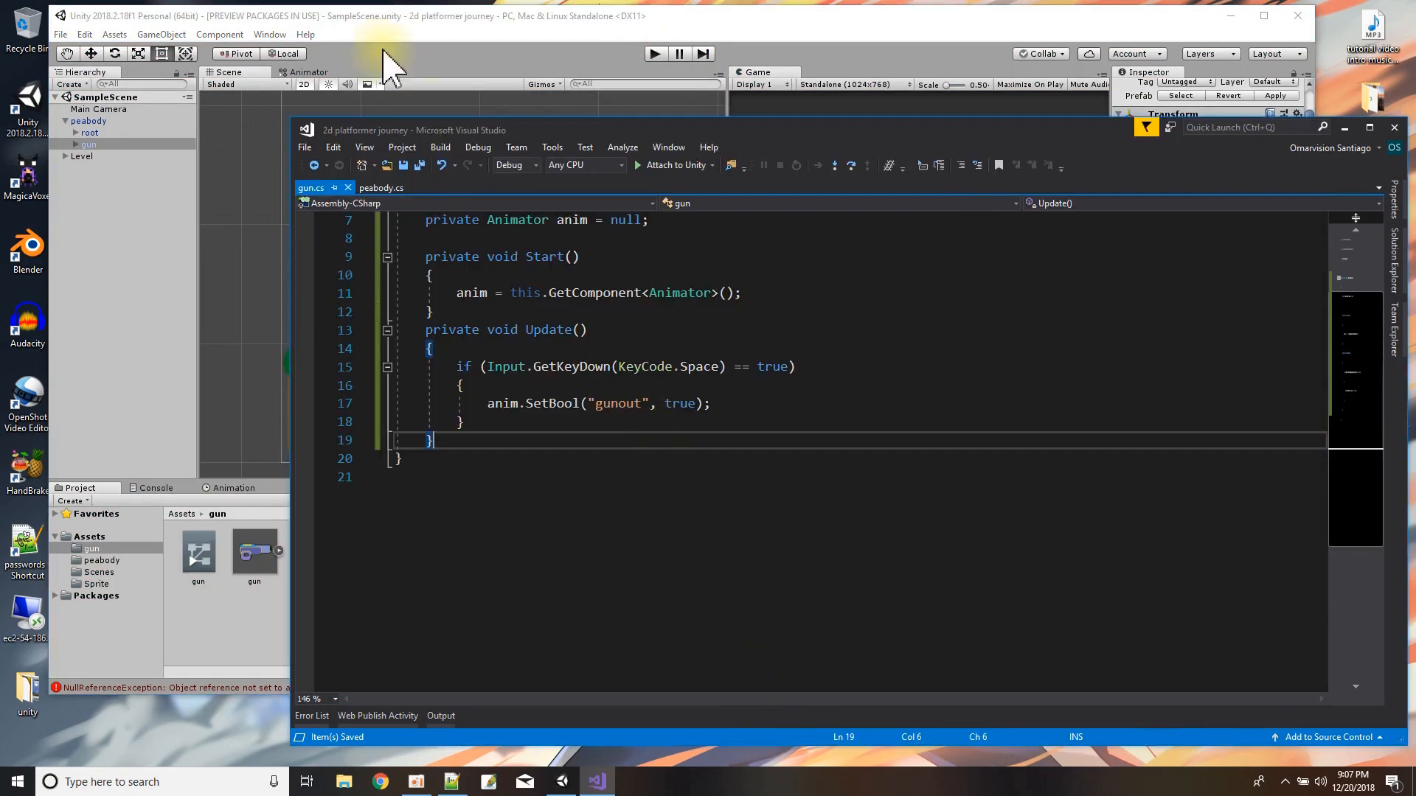
{"action": "left_click", "coordinate": [416, 163]}
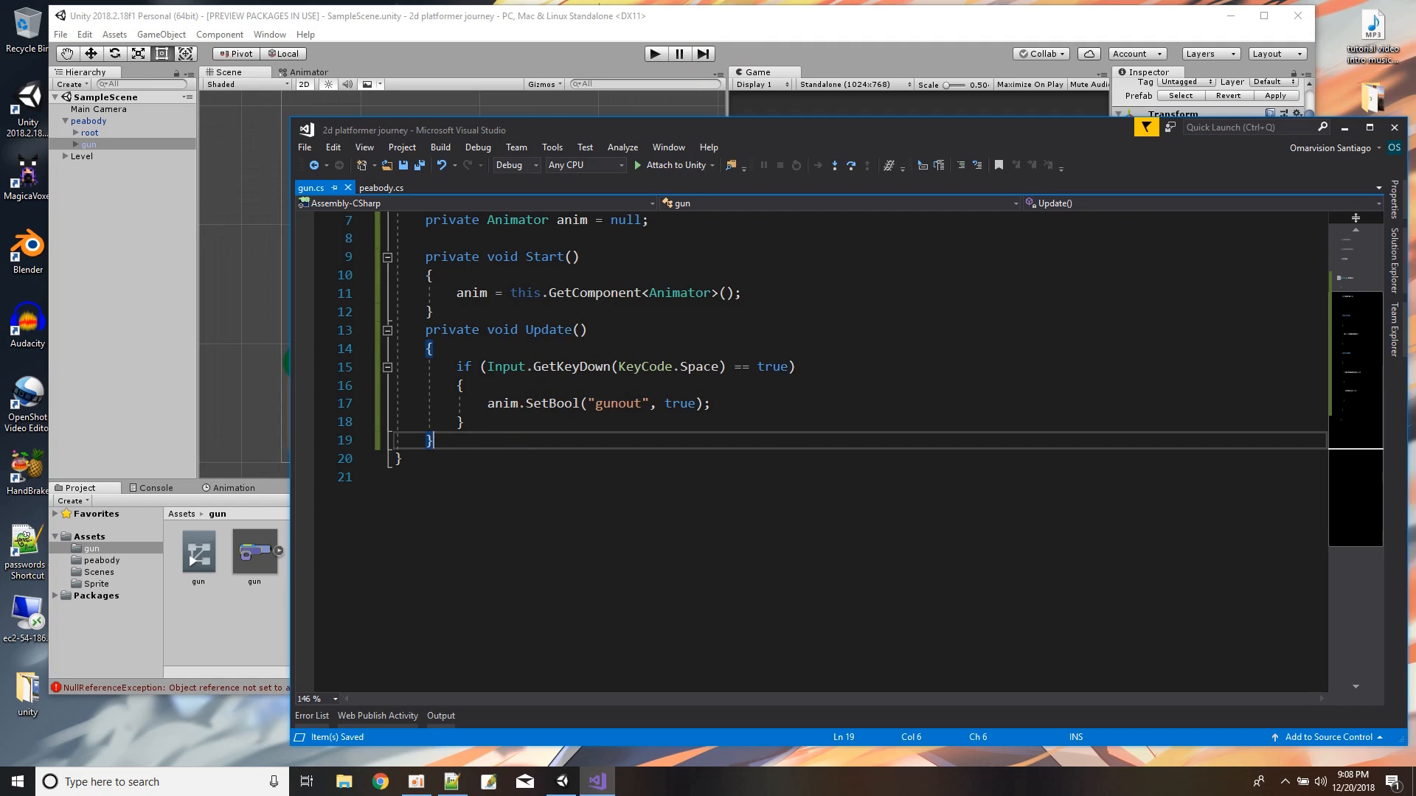
{"action": "key", "text": "alt+Tab"}
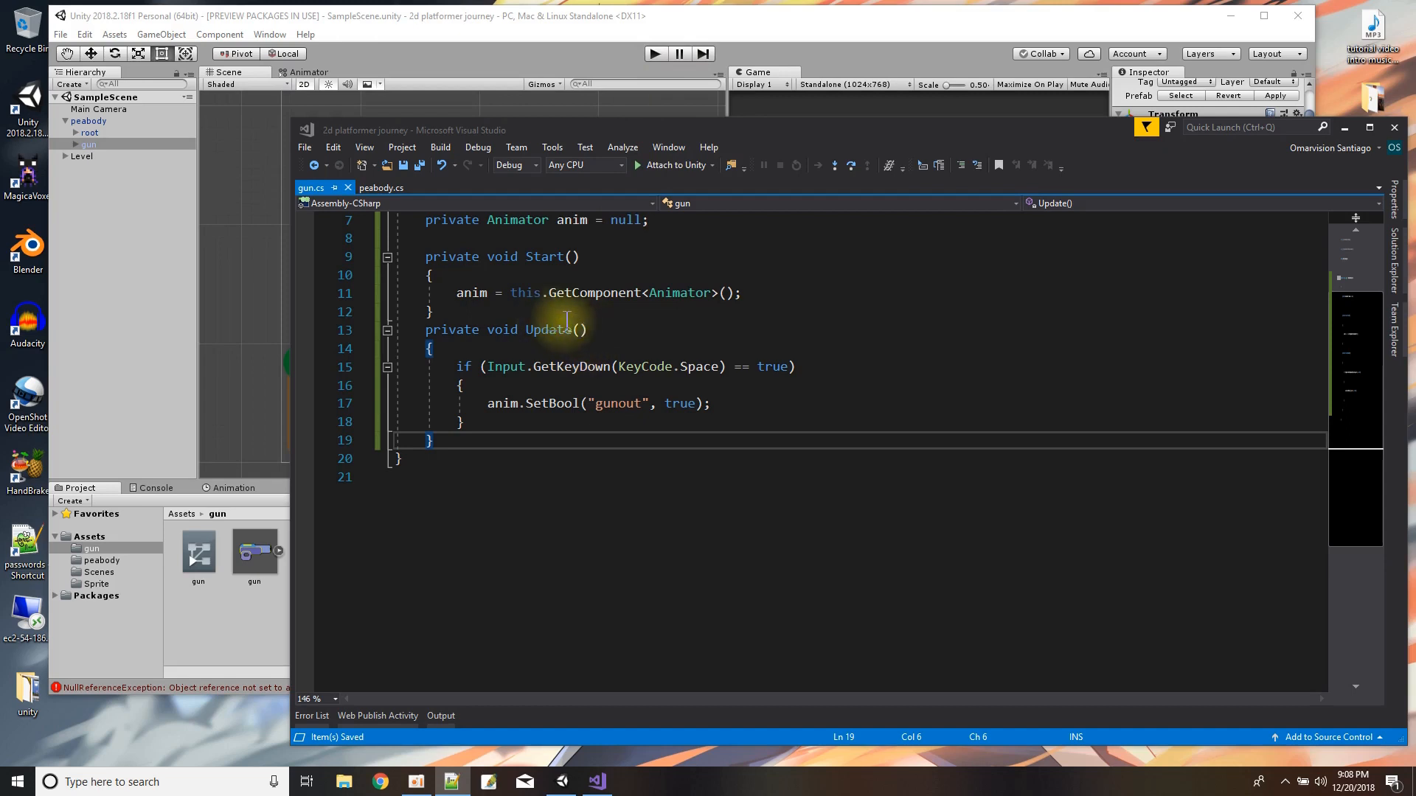
Inside the Space-key if block of Update, start a nested if condition with anim.GetCurrentAnimatorStateInfo(0).
{"action": "left_click", "coordinate": [564, 380]}
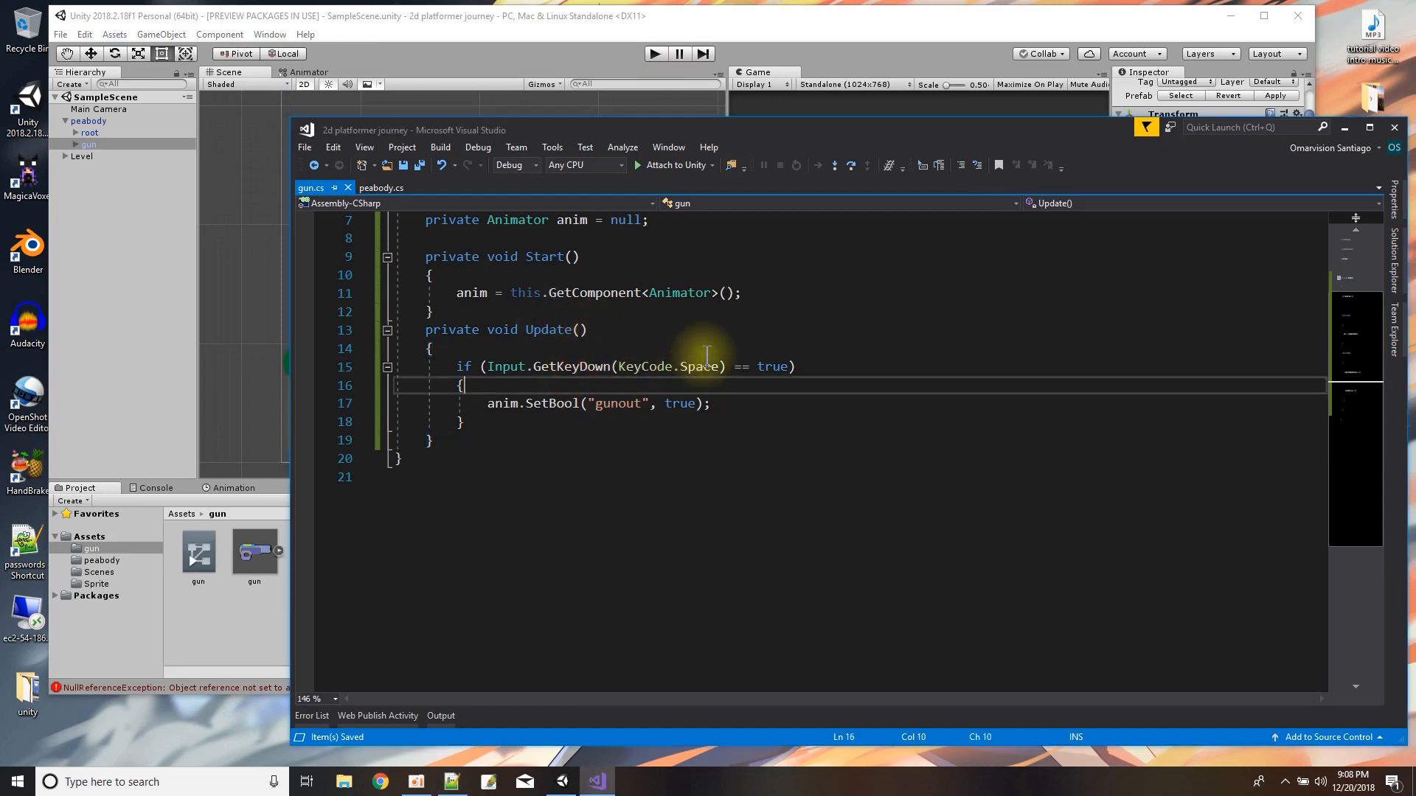
{"action": "key", "text": "Return"}
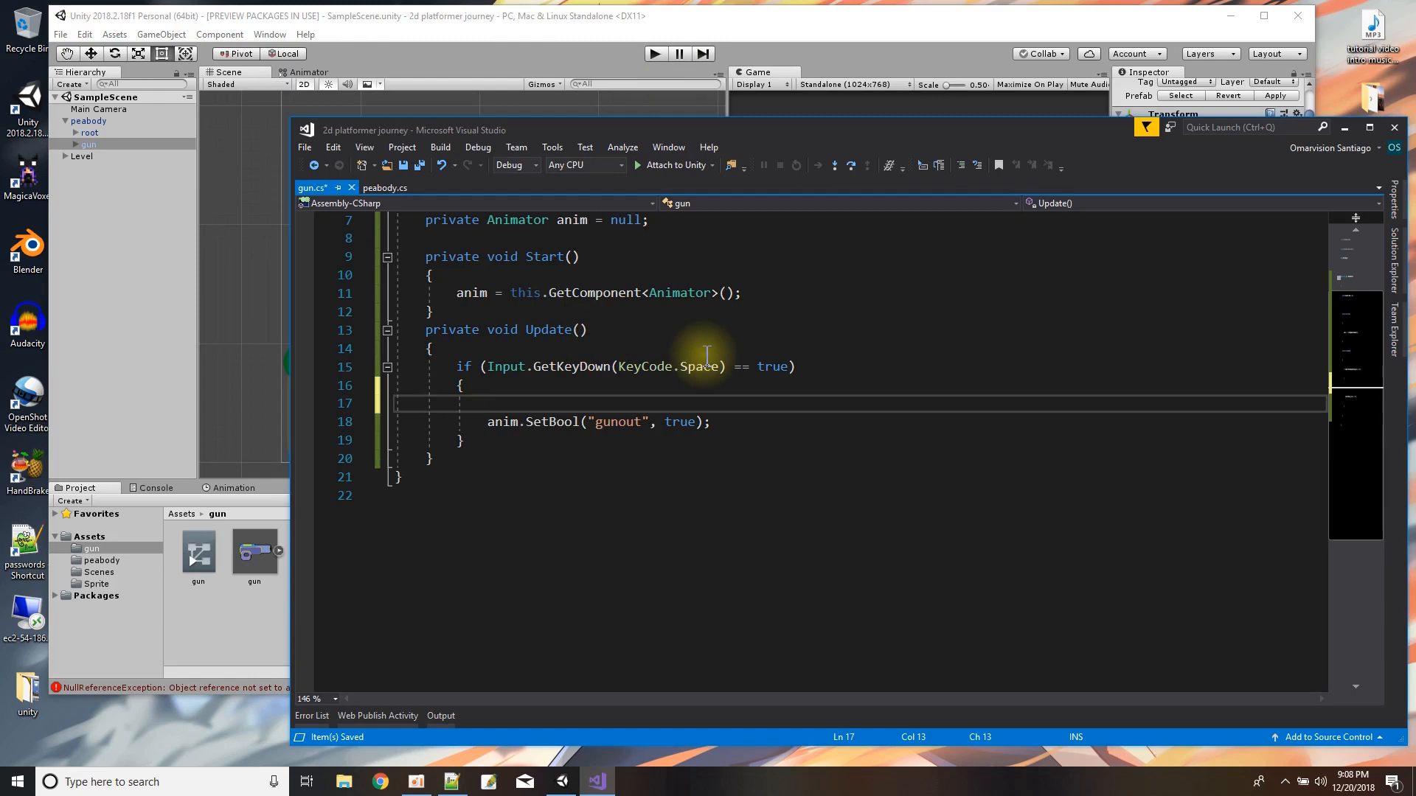
{"action": "type", "text": "if (anim.GetC"}
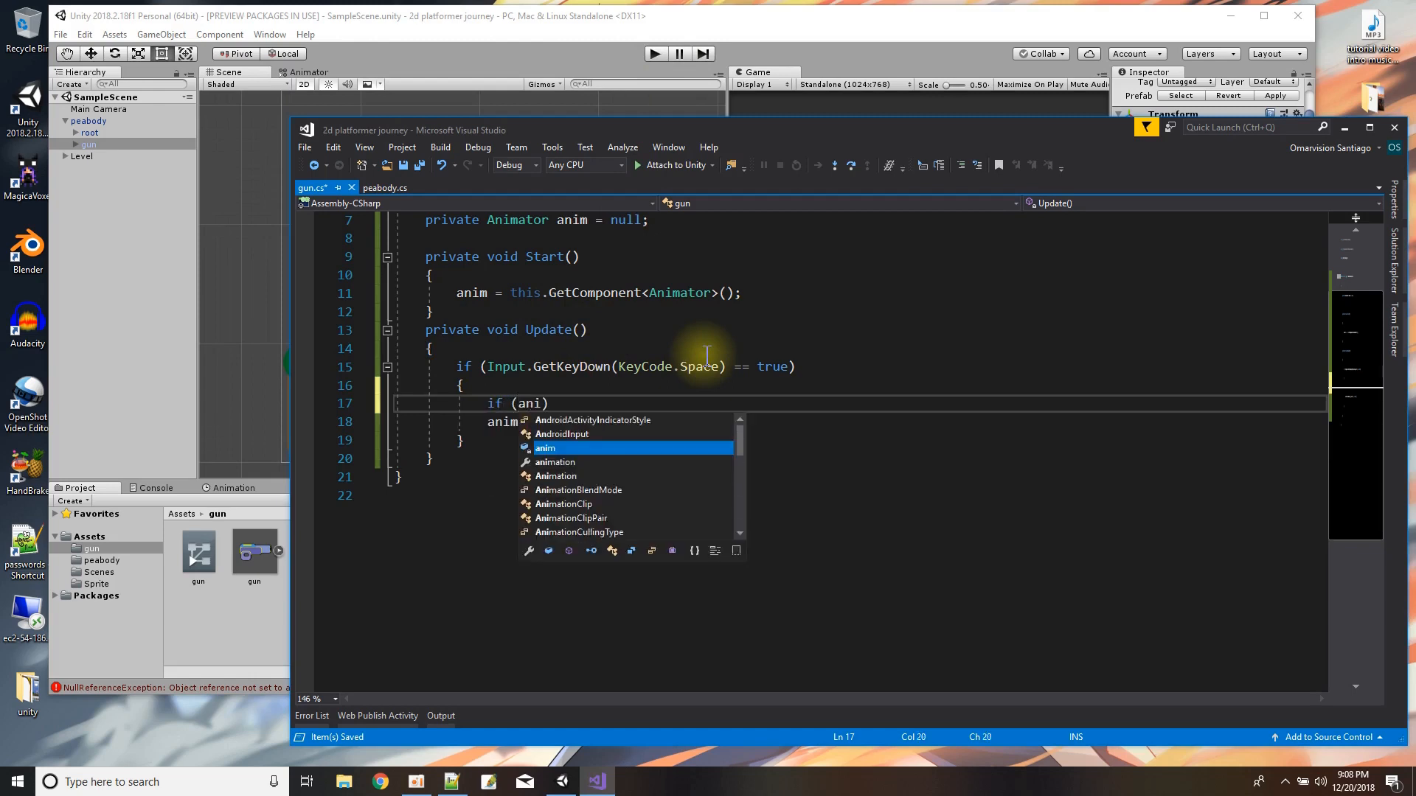
{"action": "type", "text": "urre"}
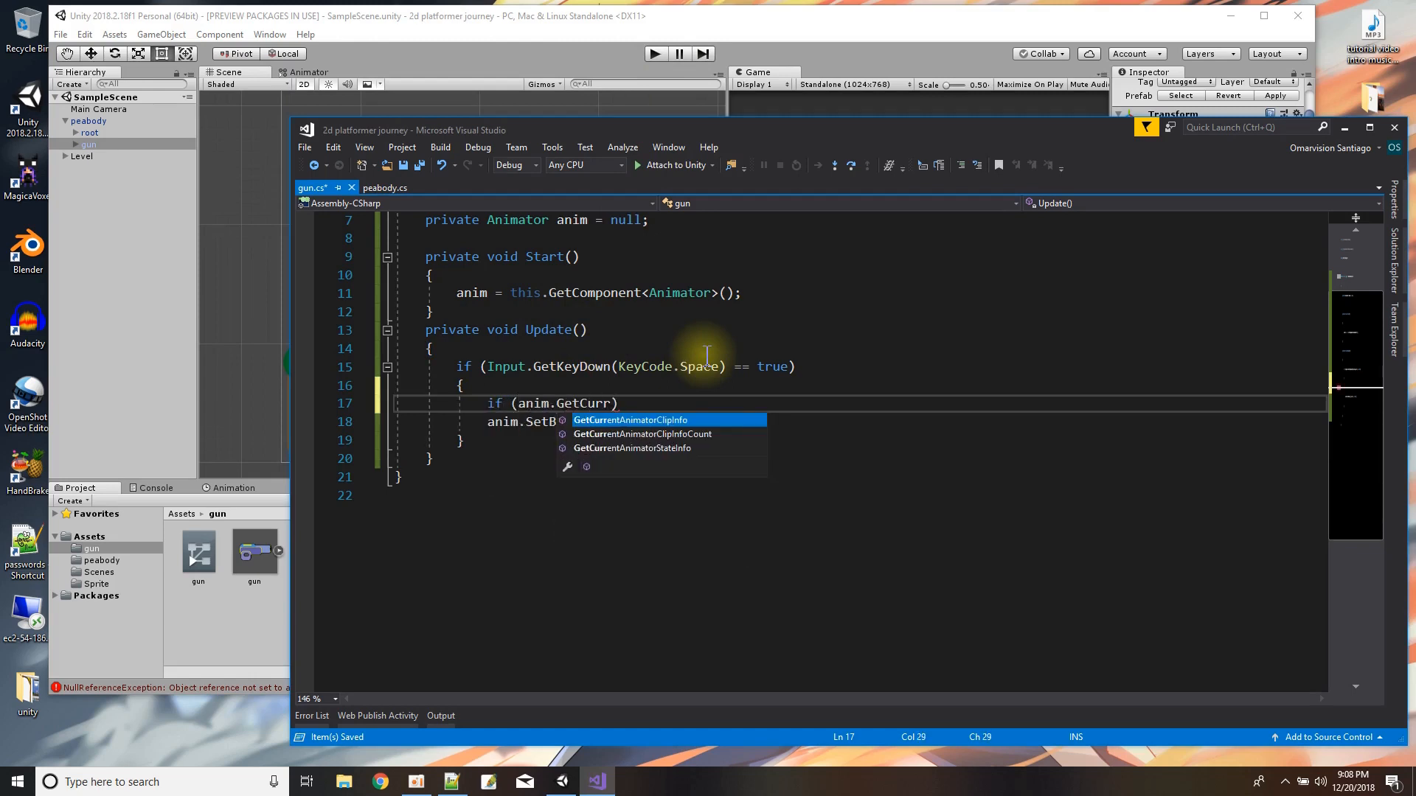
{"action": "key", "text": "Down"}
{"action": "key", "text": "Down"}
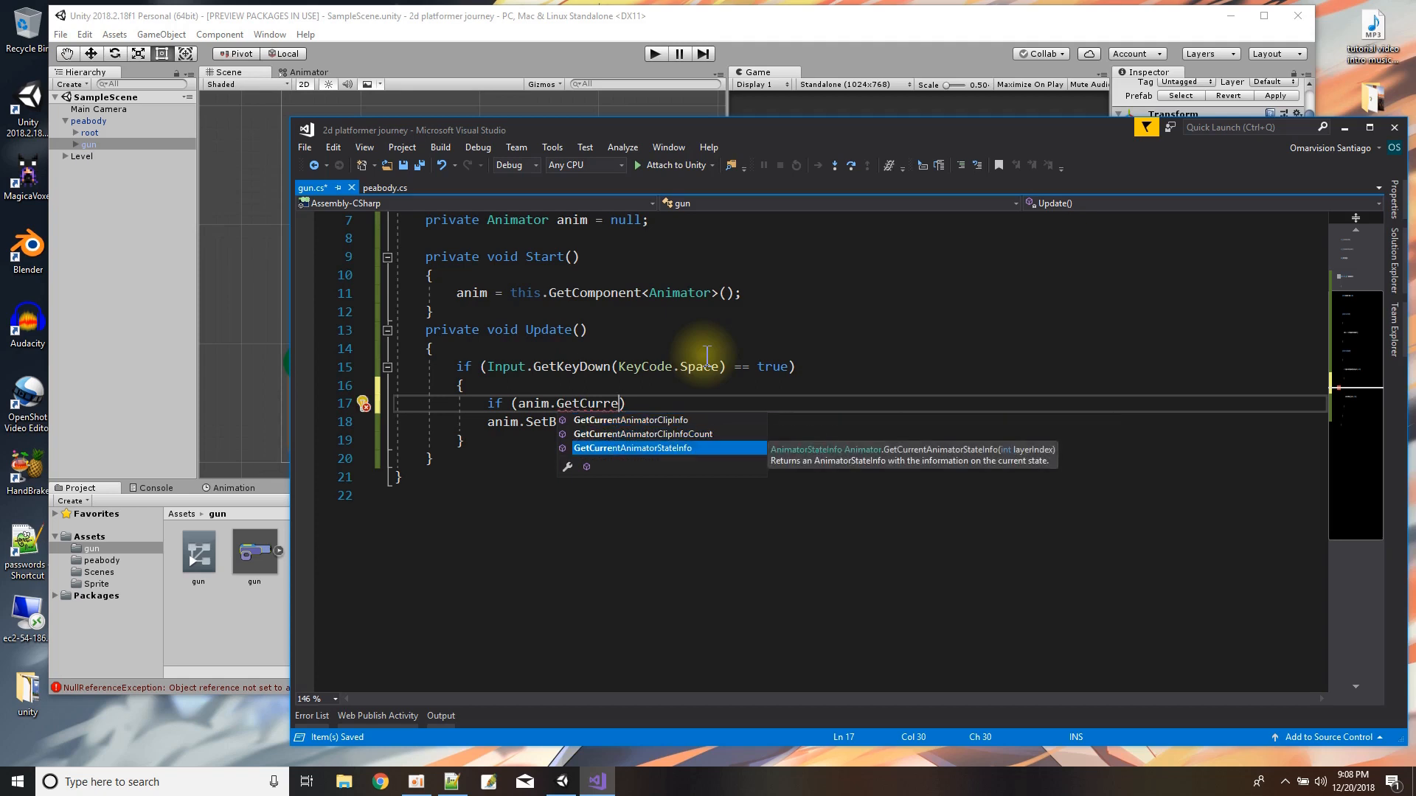
{"action": "key", "text": "Tab"}
{"action": "type", "text": "("}
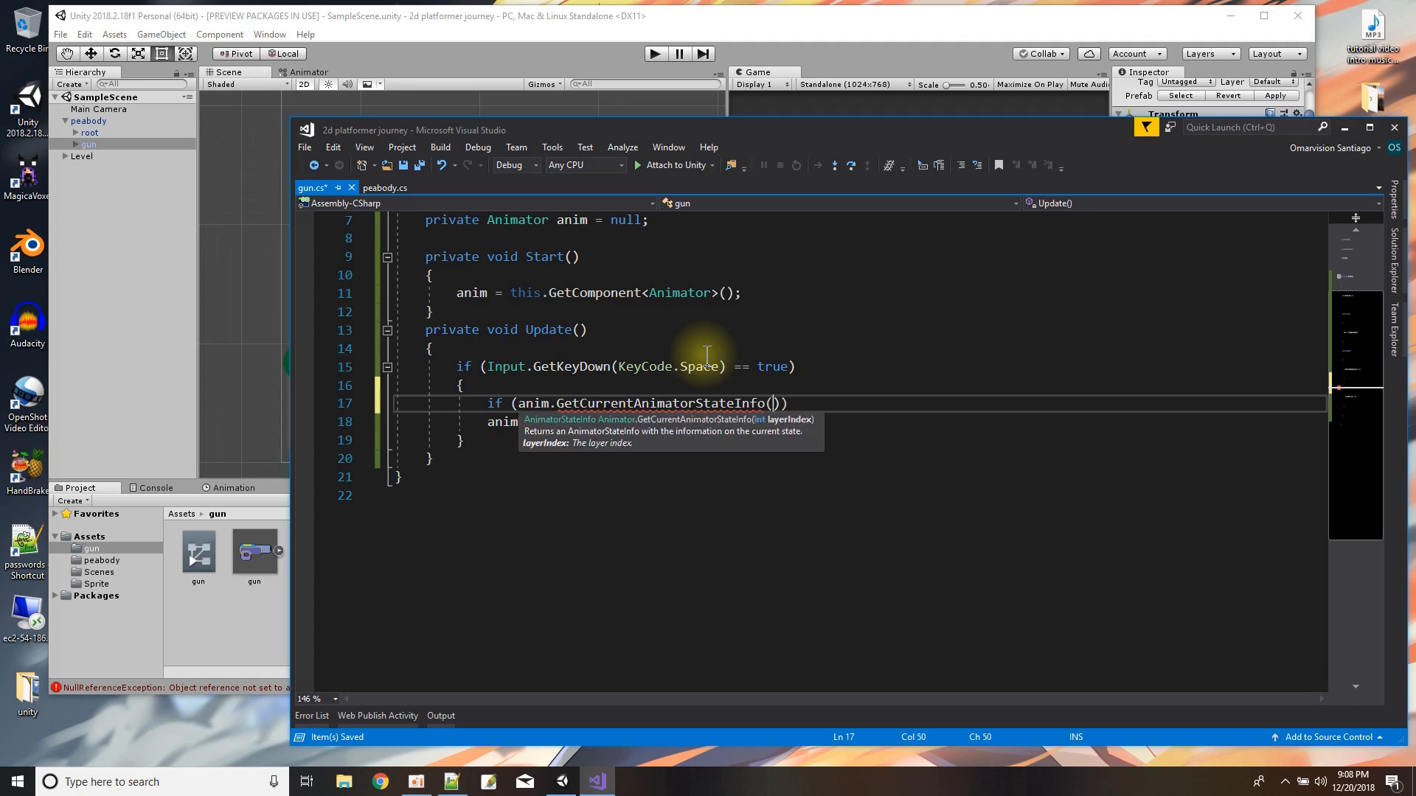
{"action": "type", "text": "0)"}
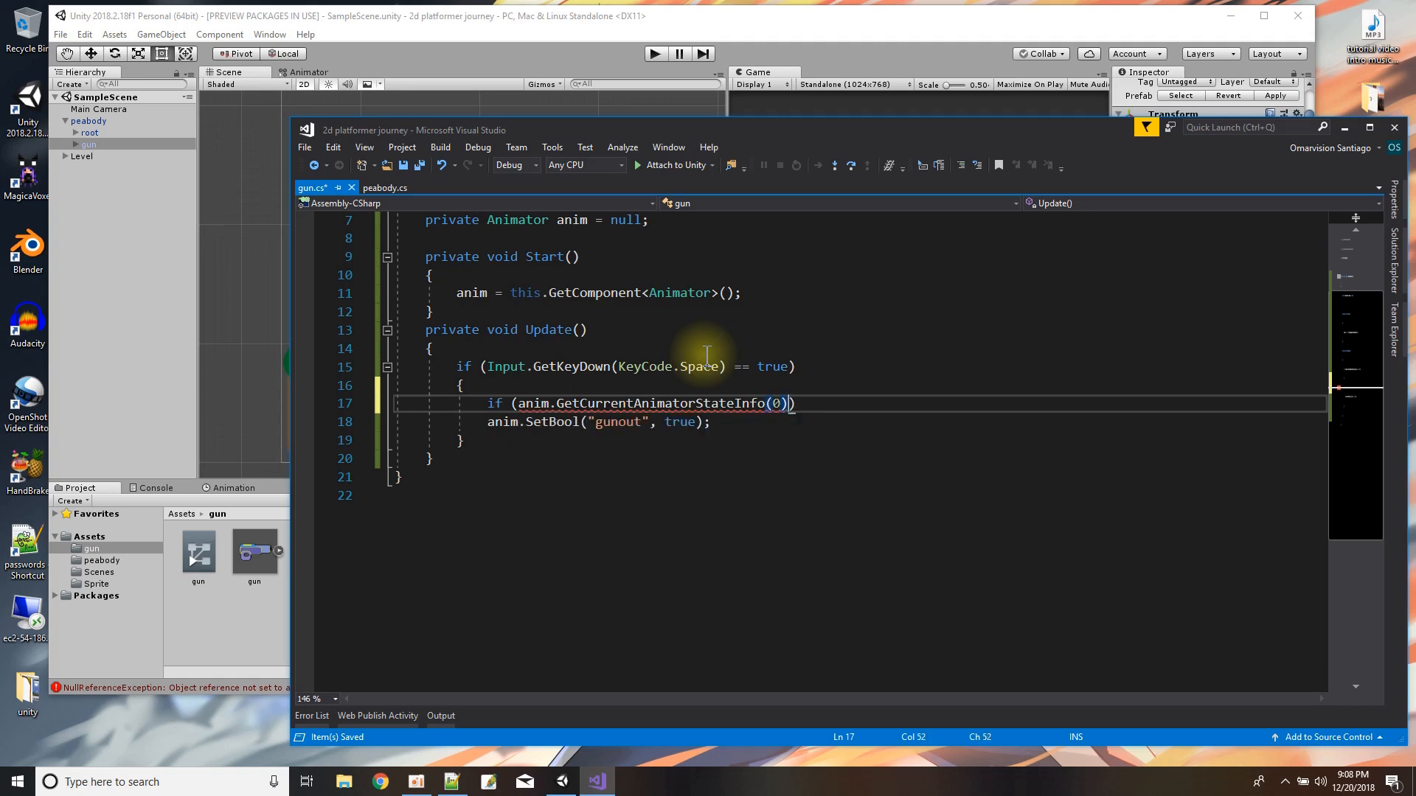
{"action": "type", "text": "."}
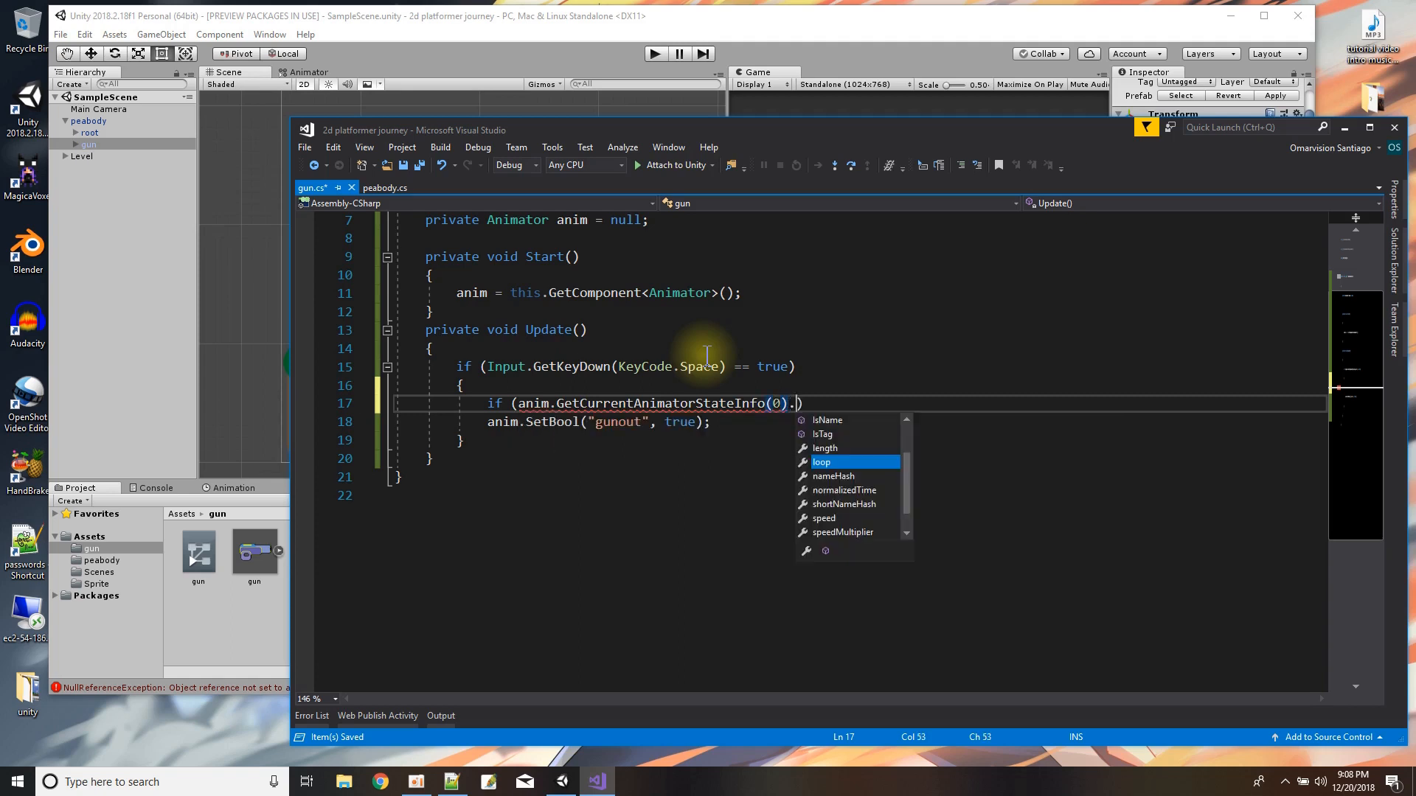
{"action": "type", "text": "IsName"}
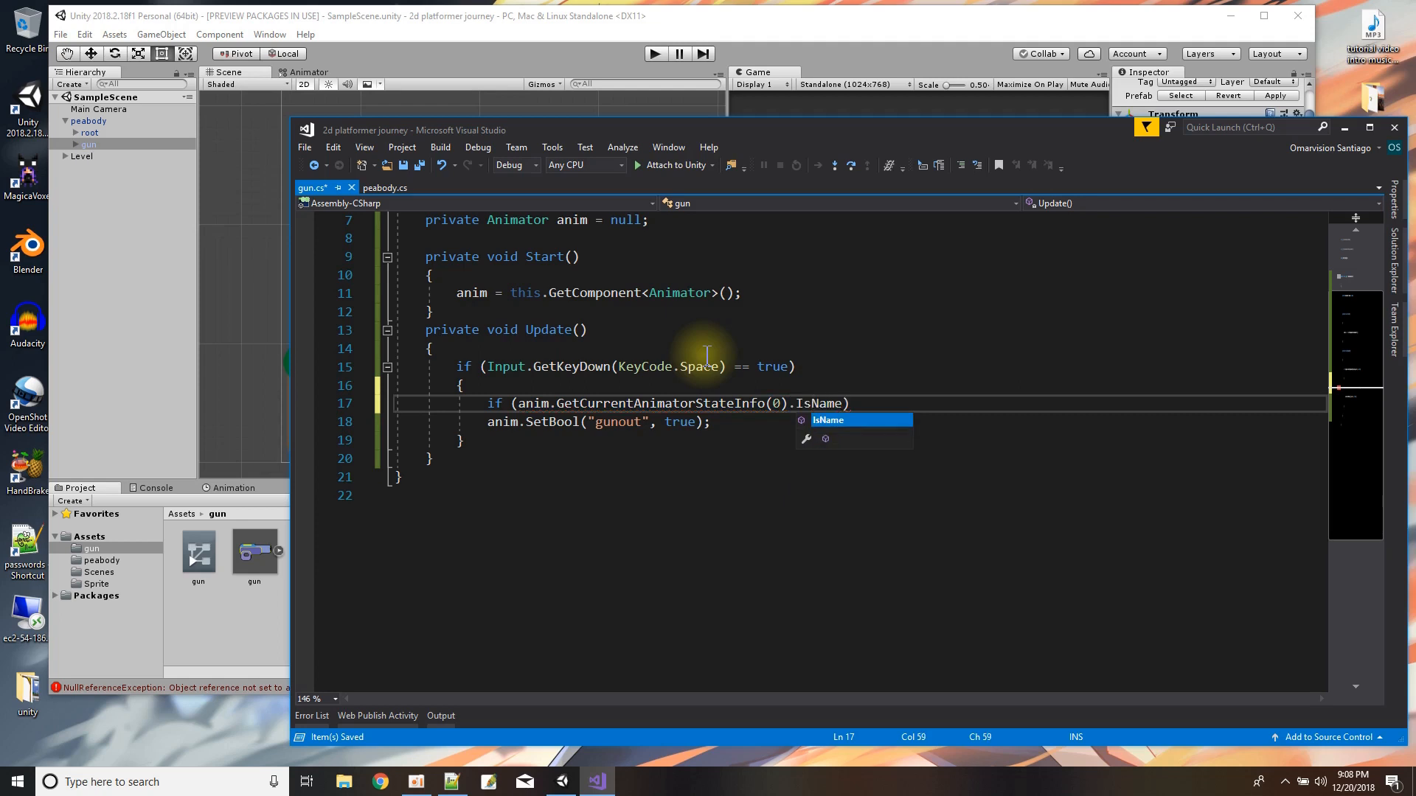
{"action": "type", "text": "(\""}
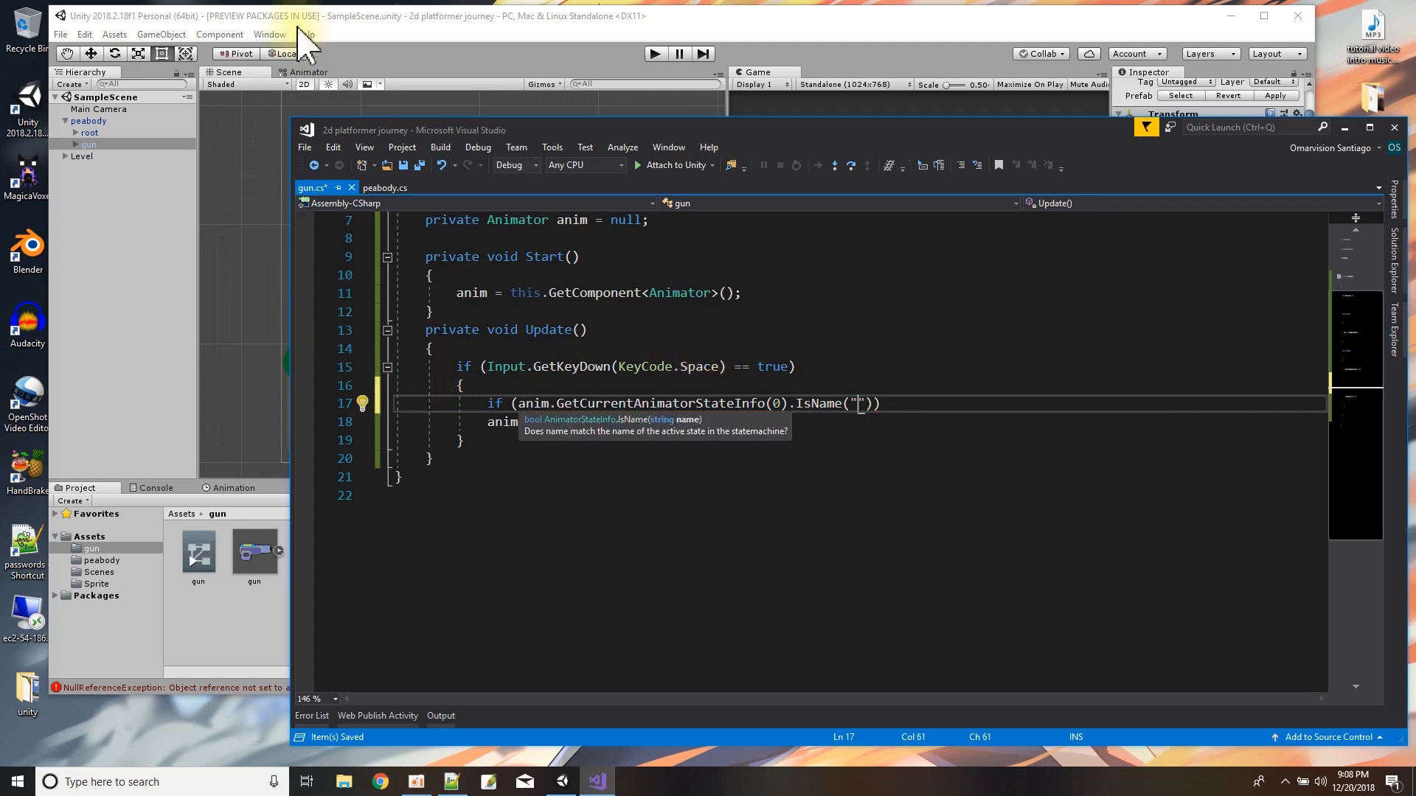
Complete the nested condition with .IsName("putaway") == true, checking the animation's name in Unity's gun folder.
{"action": "left_click", "coordinate": [323, 16]}
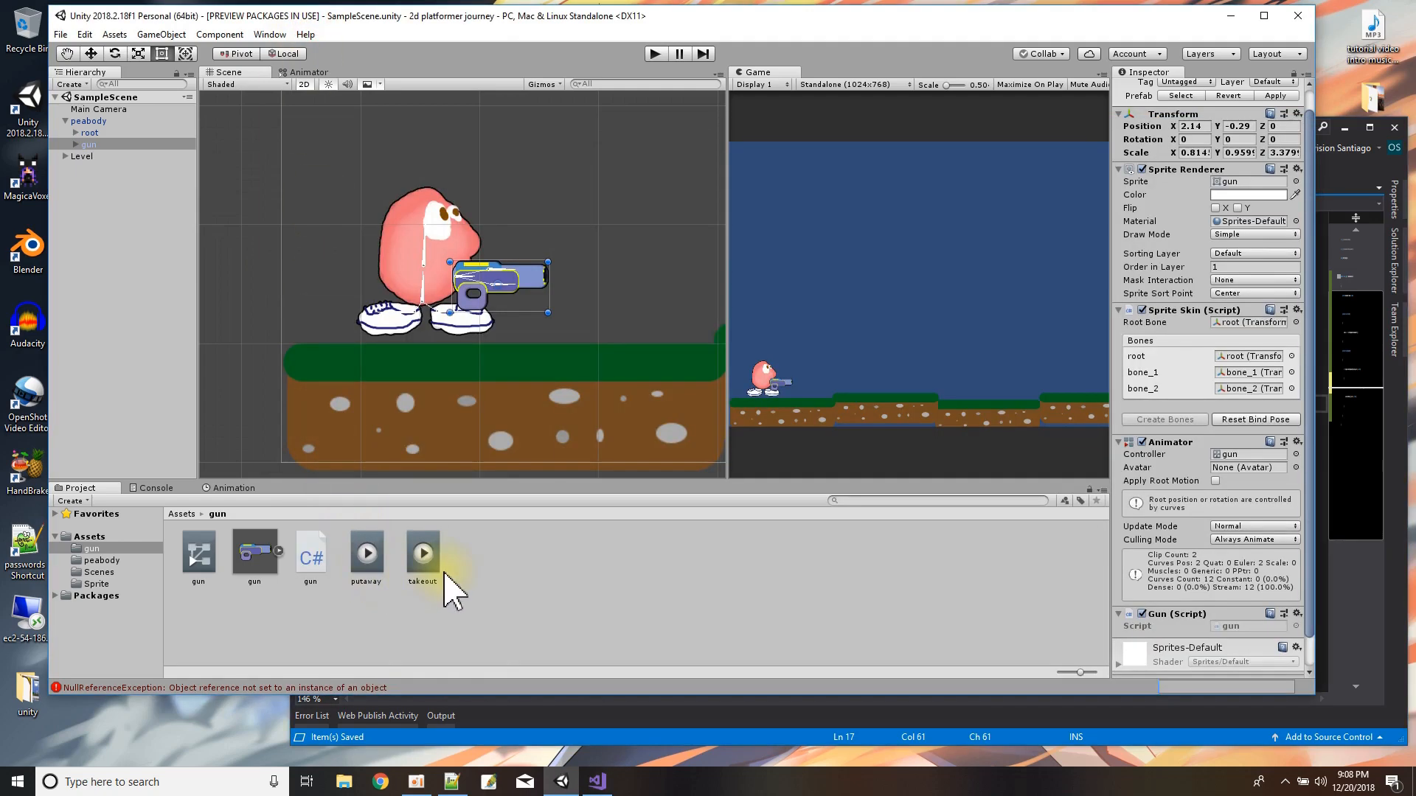
{"action": "left_click", "coordinate": [643, 743]}
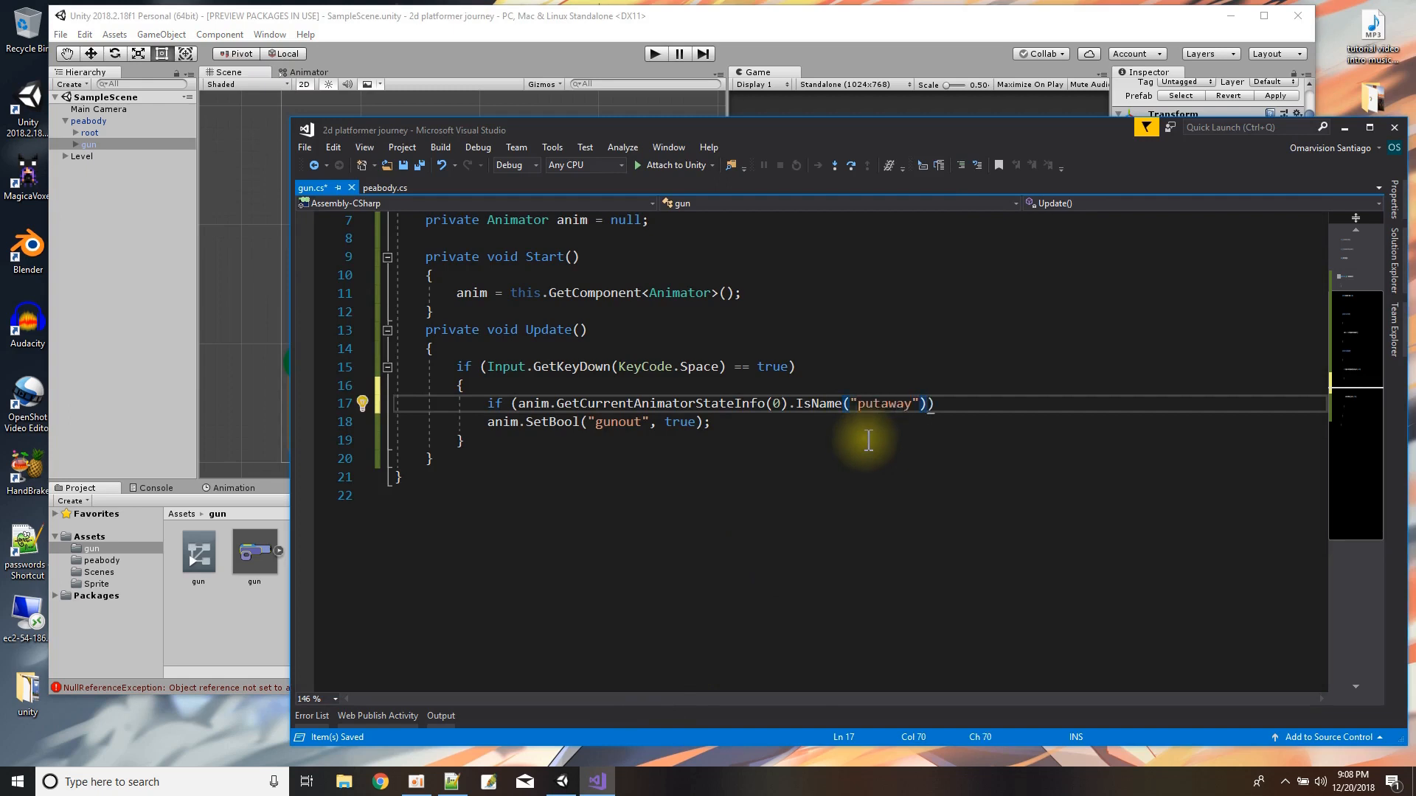
{"action": "type", "text": "== true"}
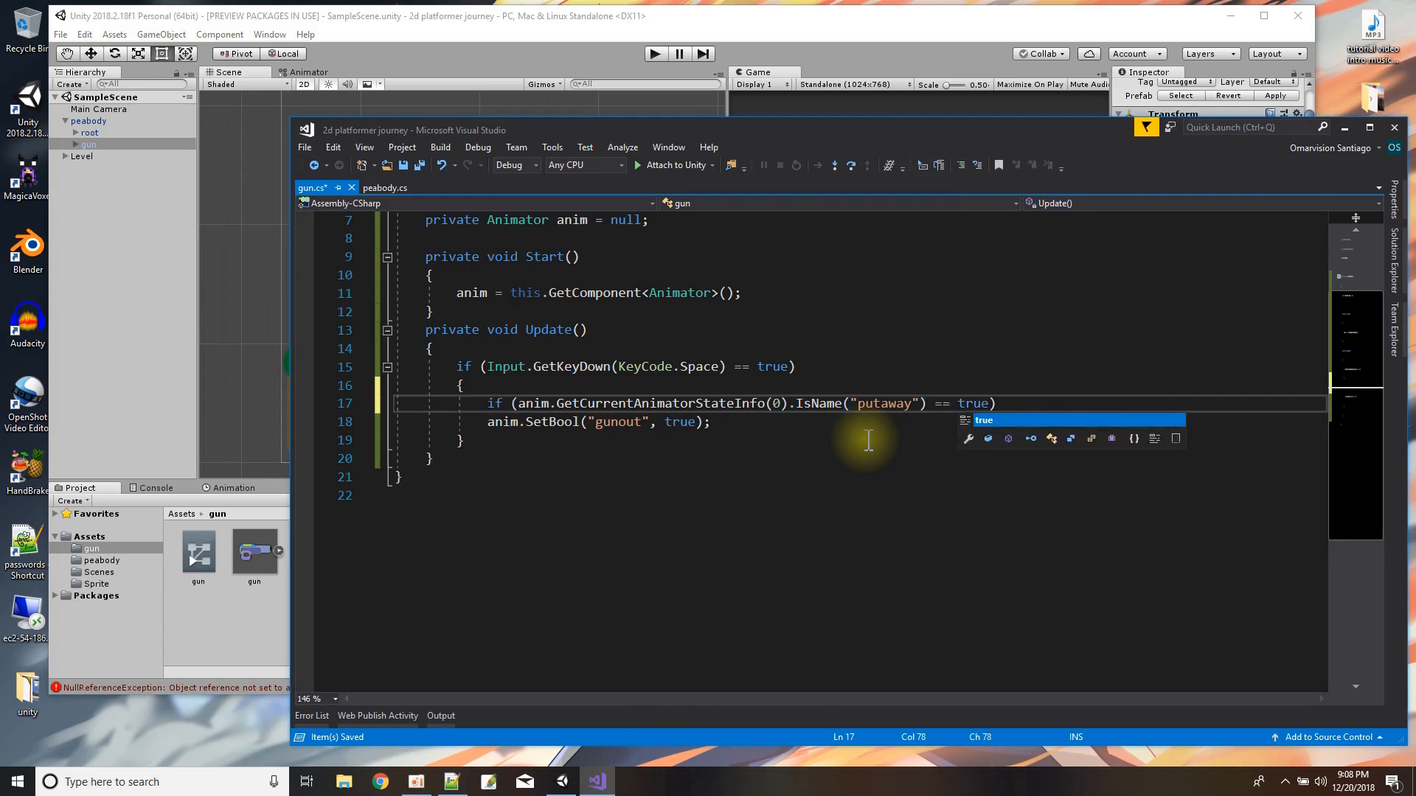
Add a braced body to the nested putaway if and move anim.SetBool("gunout", true); into it.
{"action": "key", "text": "End"}
{"action": "key", "text": "Return"}
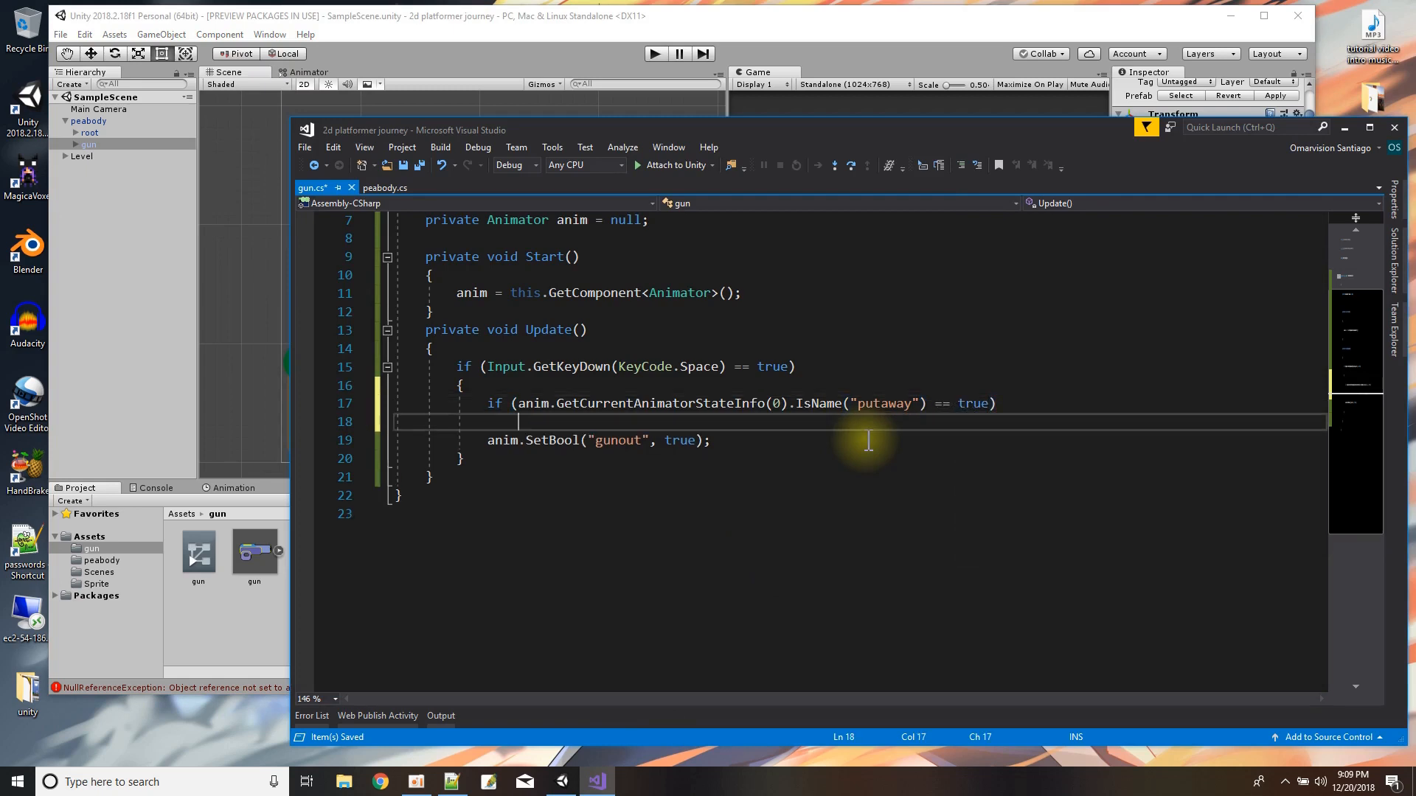
{"action": "type", "text": "{"}
{"action": "key", "text": "Return"}
{"action": "left_click", "coordinate": [490, 477]}
{"action": "left_click_drag", "start_coordinate": [490, 477], "coordinate": [720, 480]}
{"action": "key", "text": "ctrl+c"}
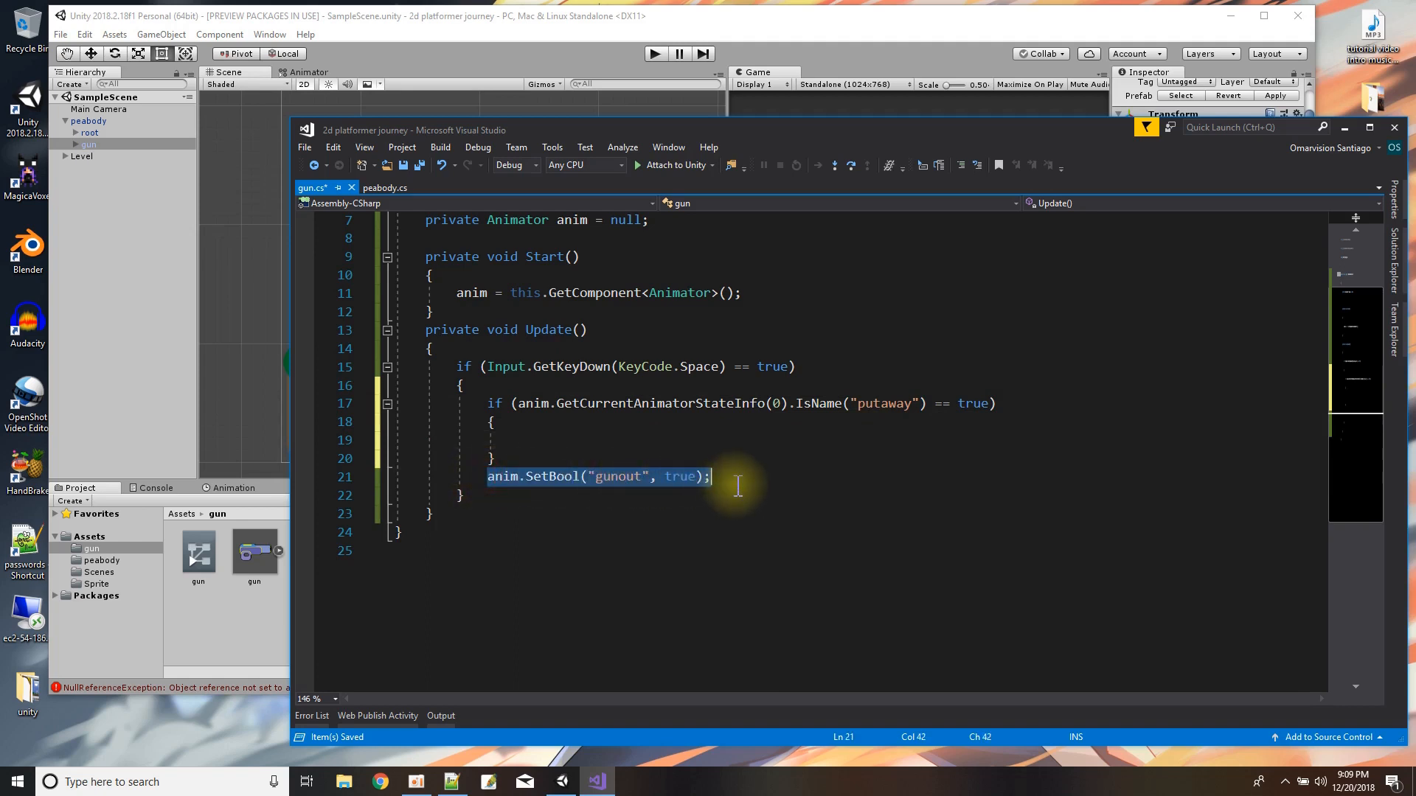
{"action": "right_click", "coordinate": [681, 477]}
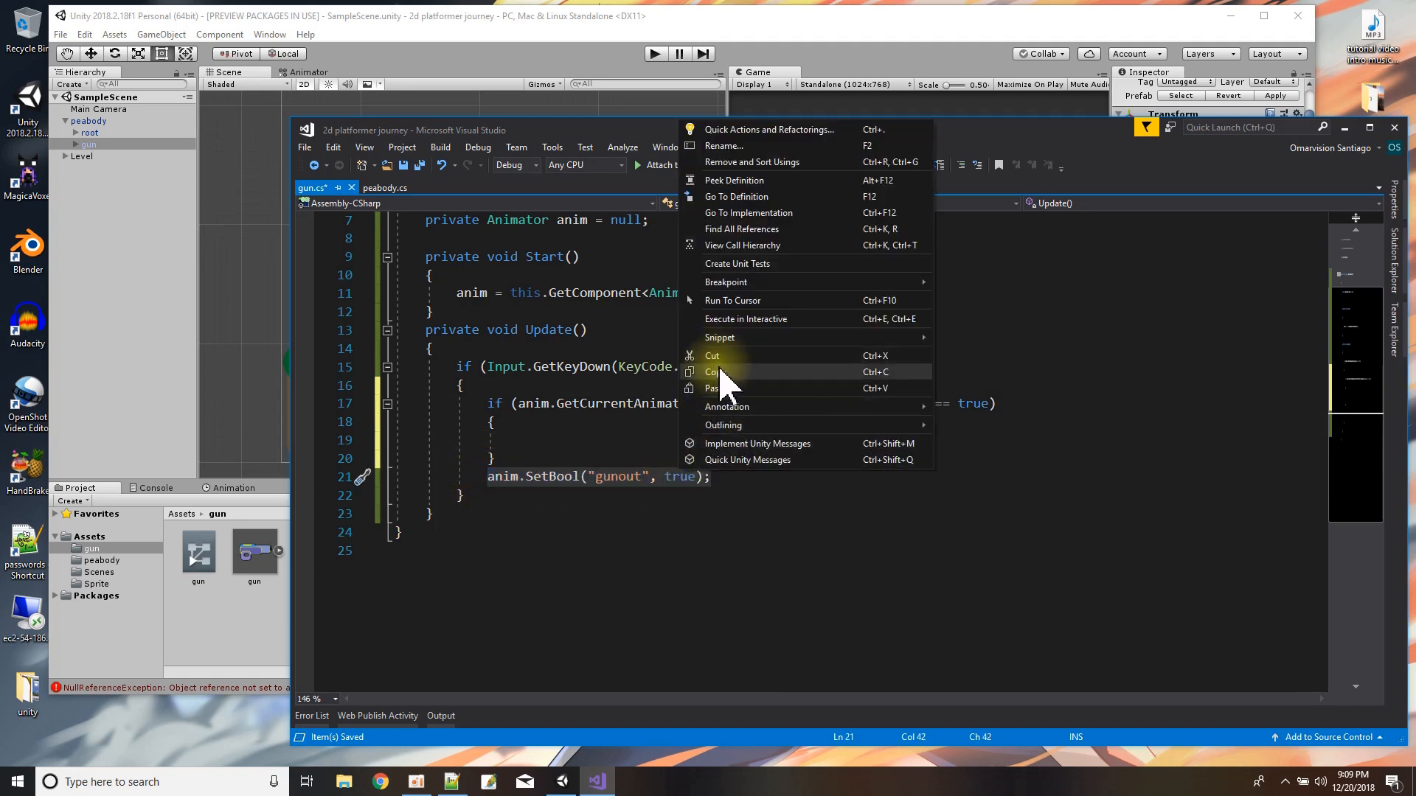
{"action": "left_click", "coordinate": [713, 356]}
{"action": "left_click", "coordinate": [584, 440]}
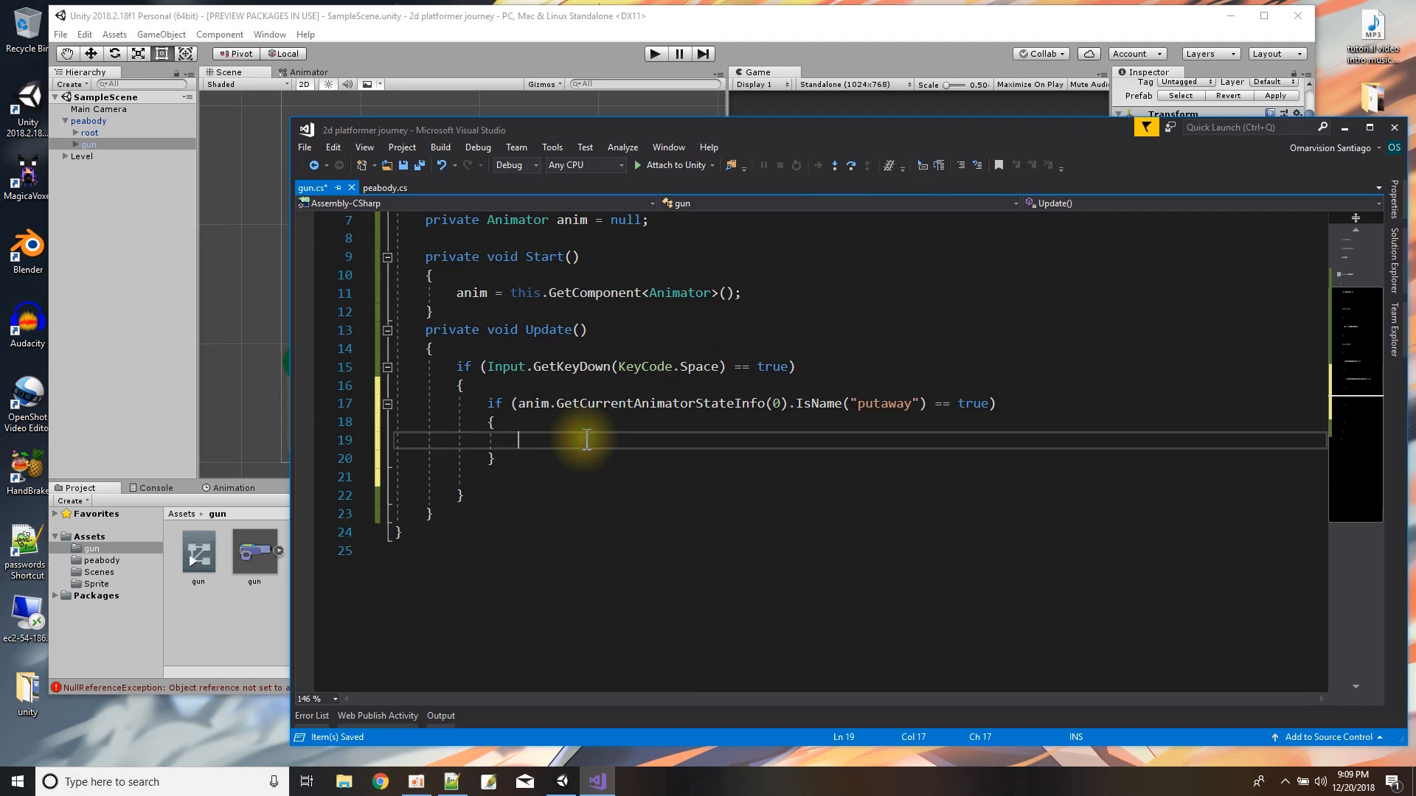
{"action": "key", "text": "ctrl+v"}
Add an else block after the putaway check containing the comment //shoot, and save all scripts.
{"action": "left_click", "coordinate": [504, 476]}
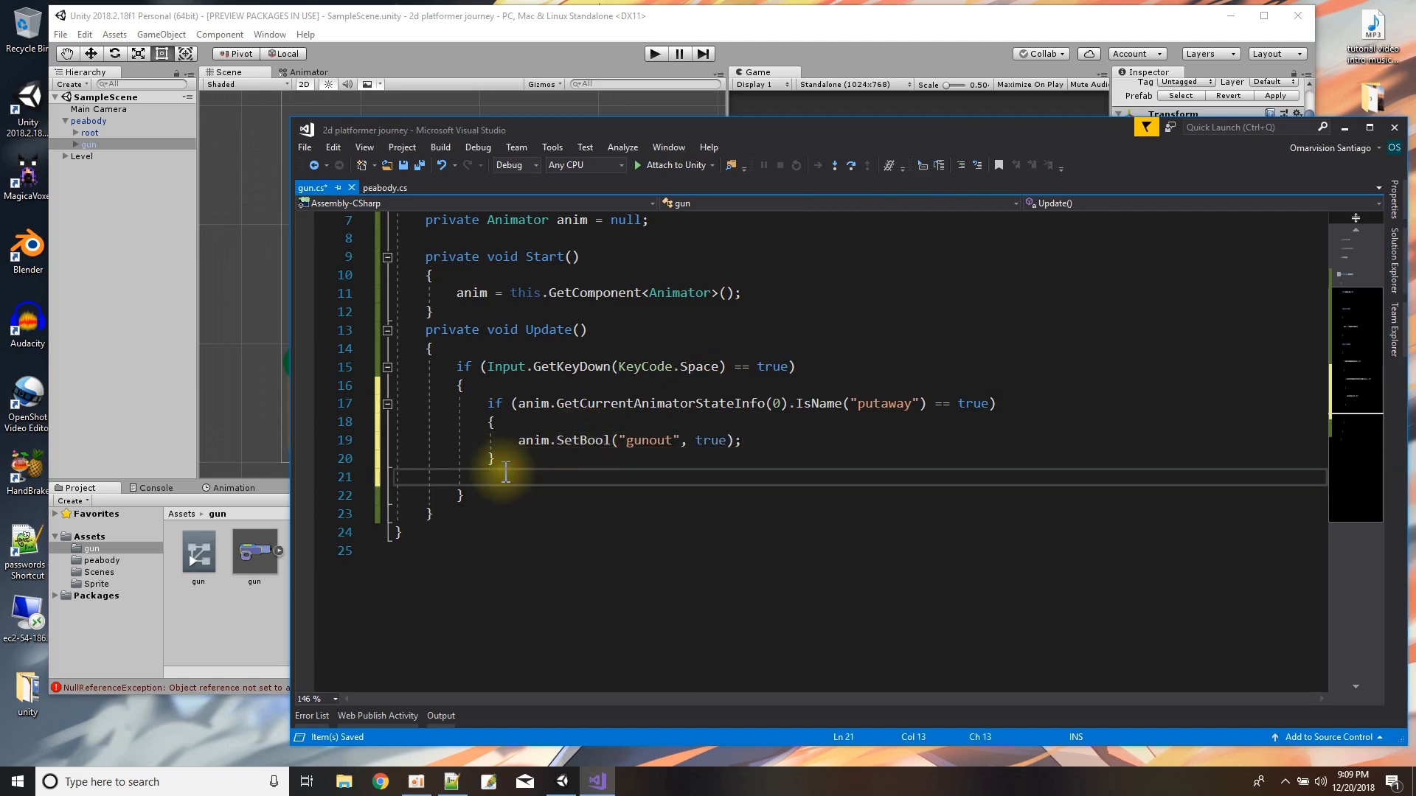
{"action": "type", "text": "else{"}
{"action": "key", "text": "Return"}
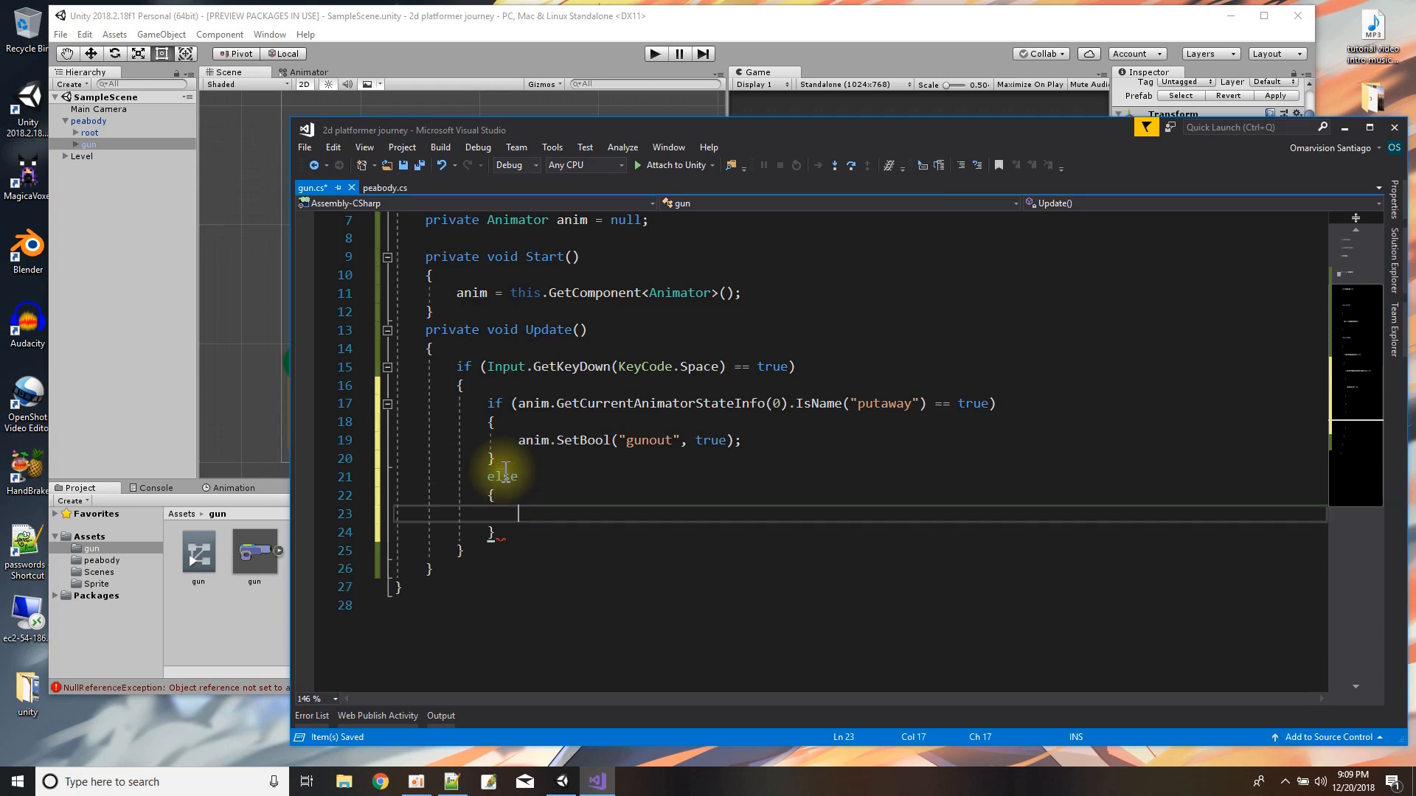
{"action": "type", "text": "shoot"}
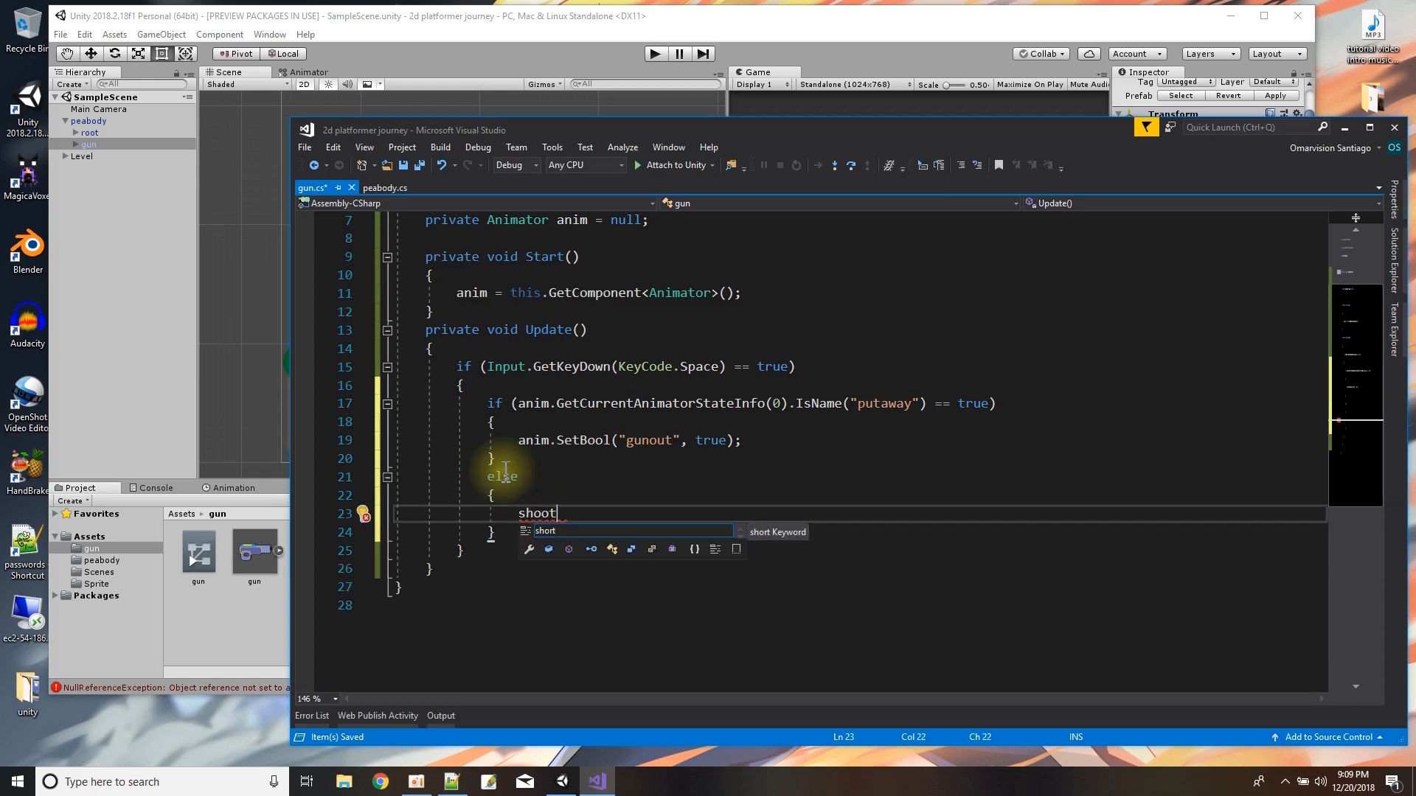
{"action": "key", "text": "BackSpace"}
{"action": "key", "text": "BackSpace"}
{"action": "key", "text": "BackSpace"}
{"action": "key", "text": "BackSpace"}
{"action": "key", "text": "BackSpace"}
{"action": "type", "text": "//"}
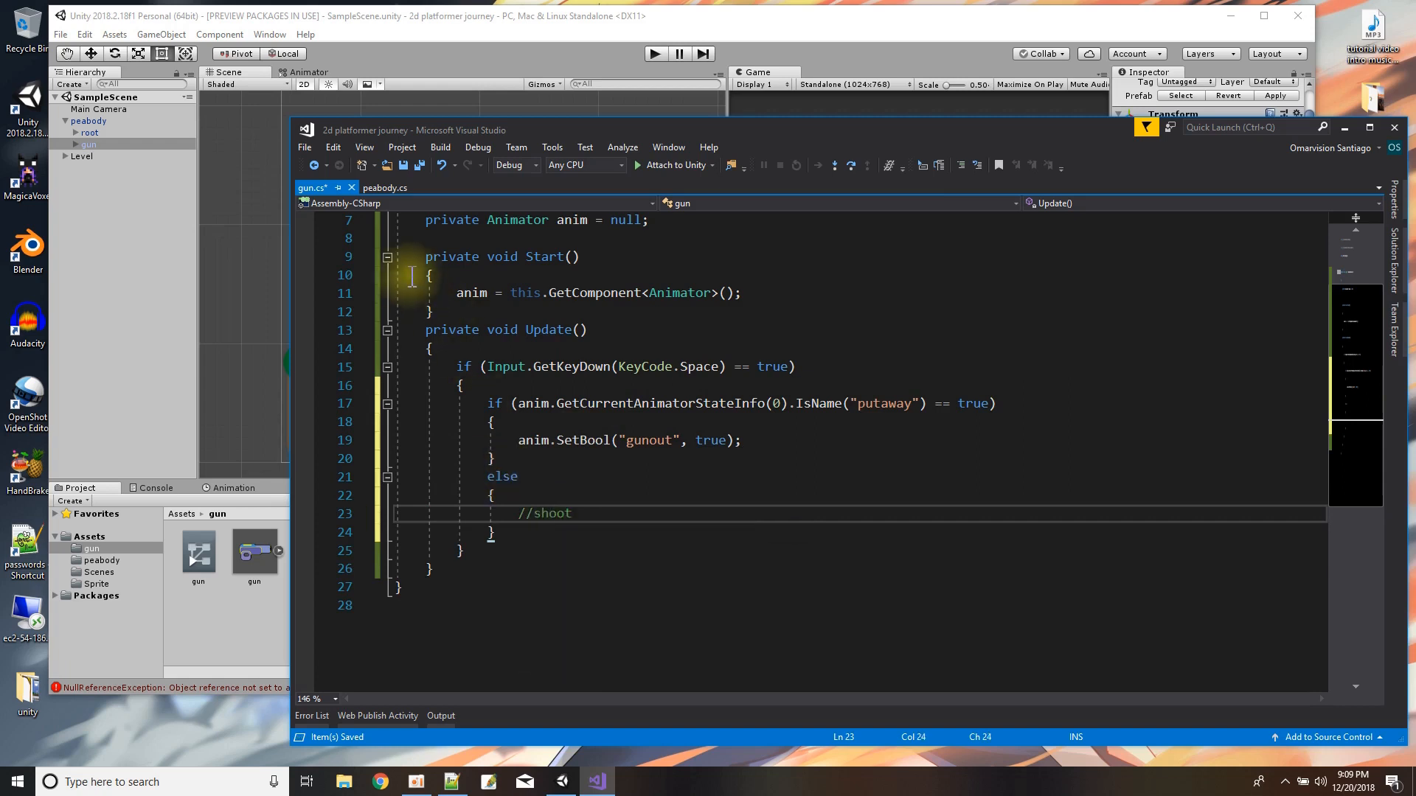
{"action": "left_click", "coordinate": [416, 166]}
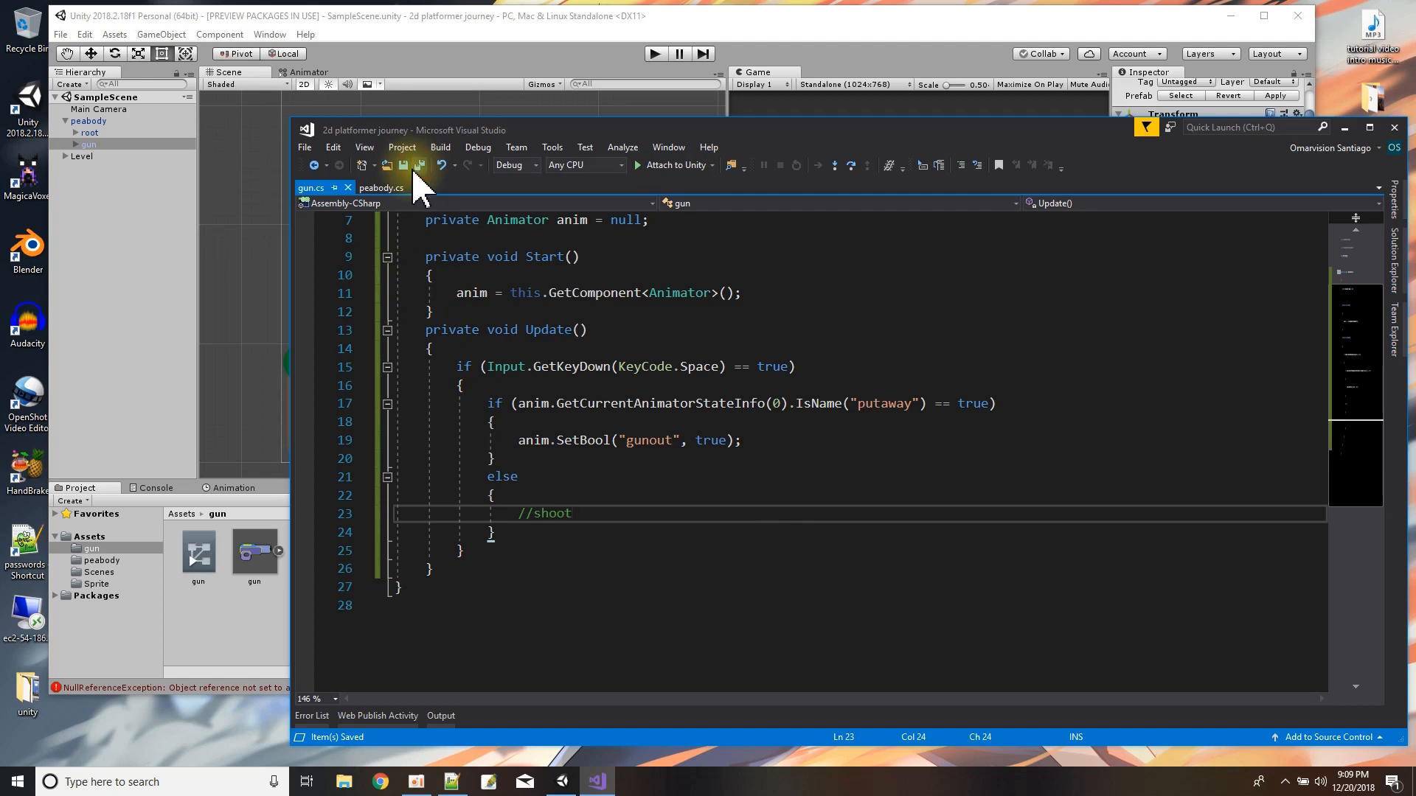
Add Debug.Log("Shoot"); under the //shoot comment in the else block and save gun.cs.
{"action": "key", "text": "Return"}
{"action": "type", "text": "D"}
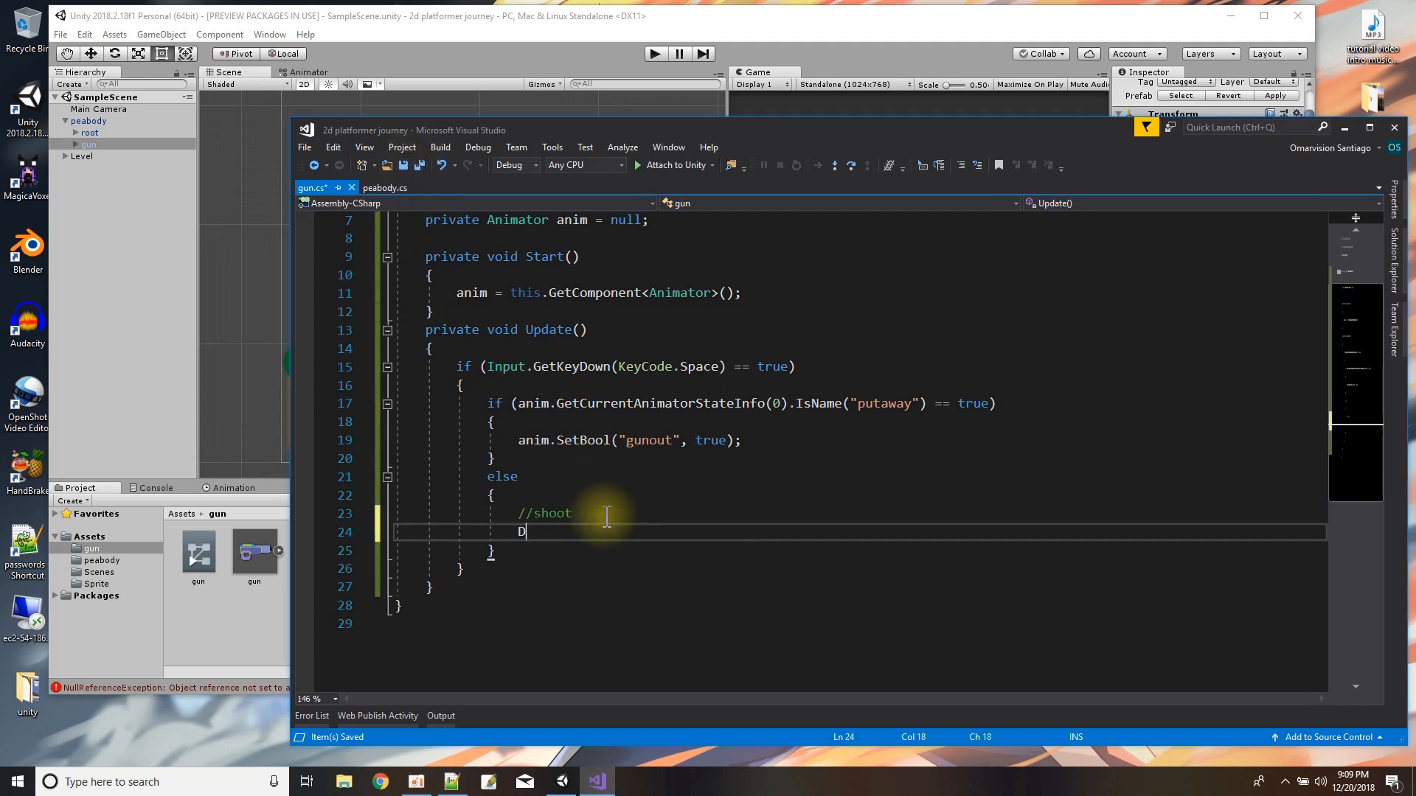
{"action": "type", "text": "ebug.Log"}
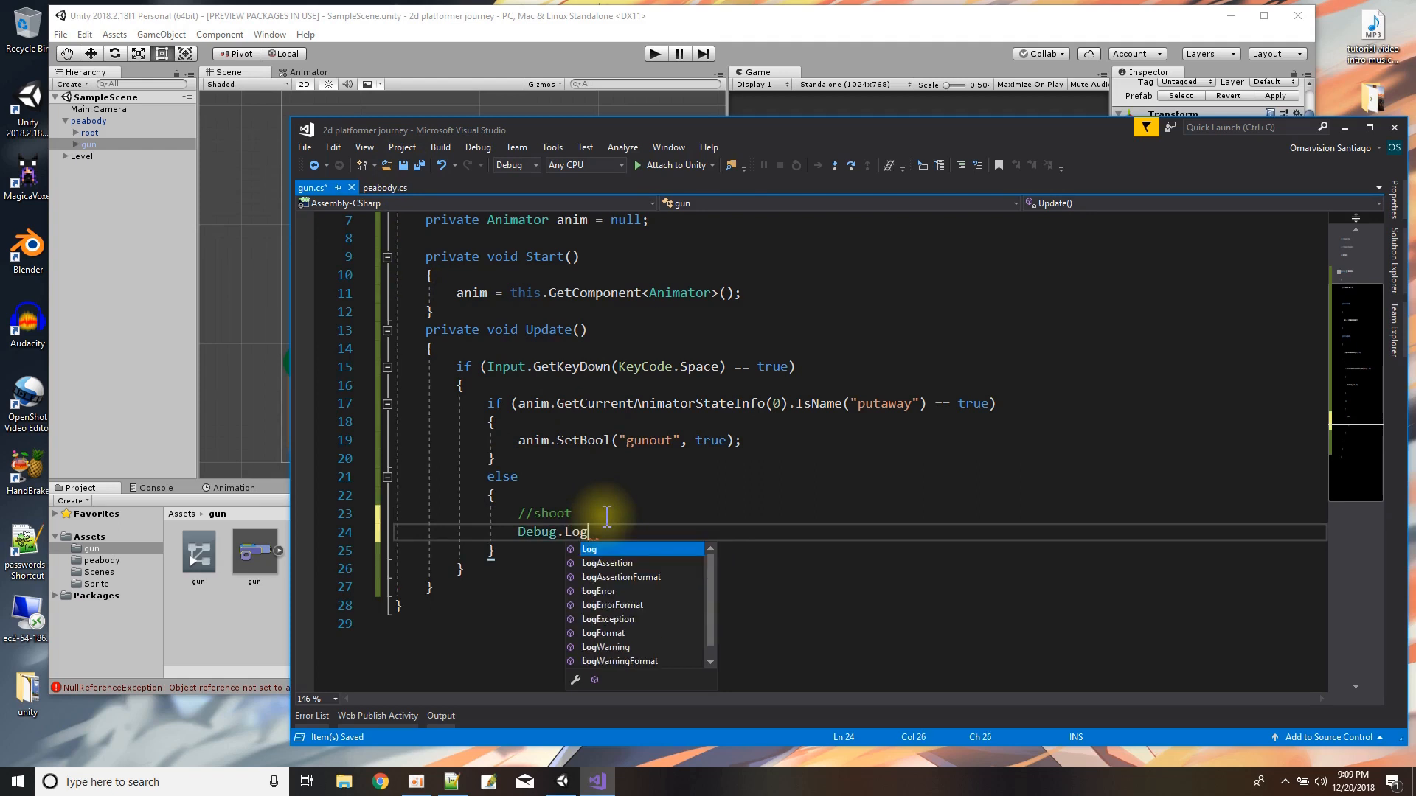
{"action": "type", "text": "(\"Shoot\""}
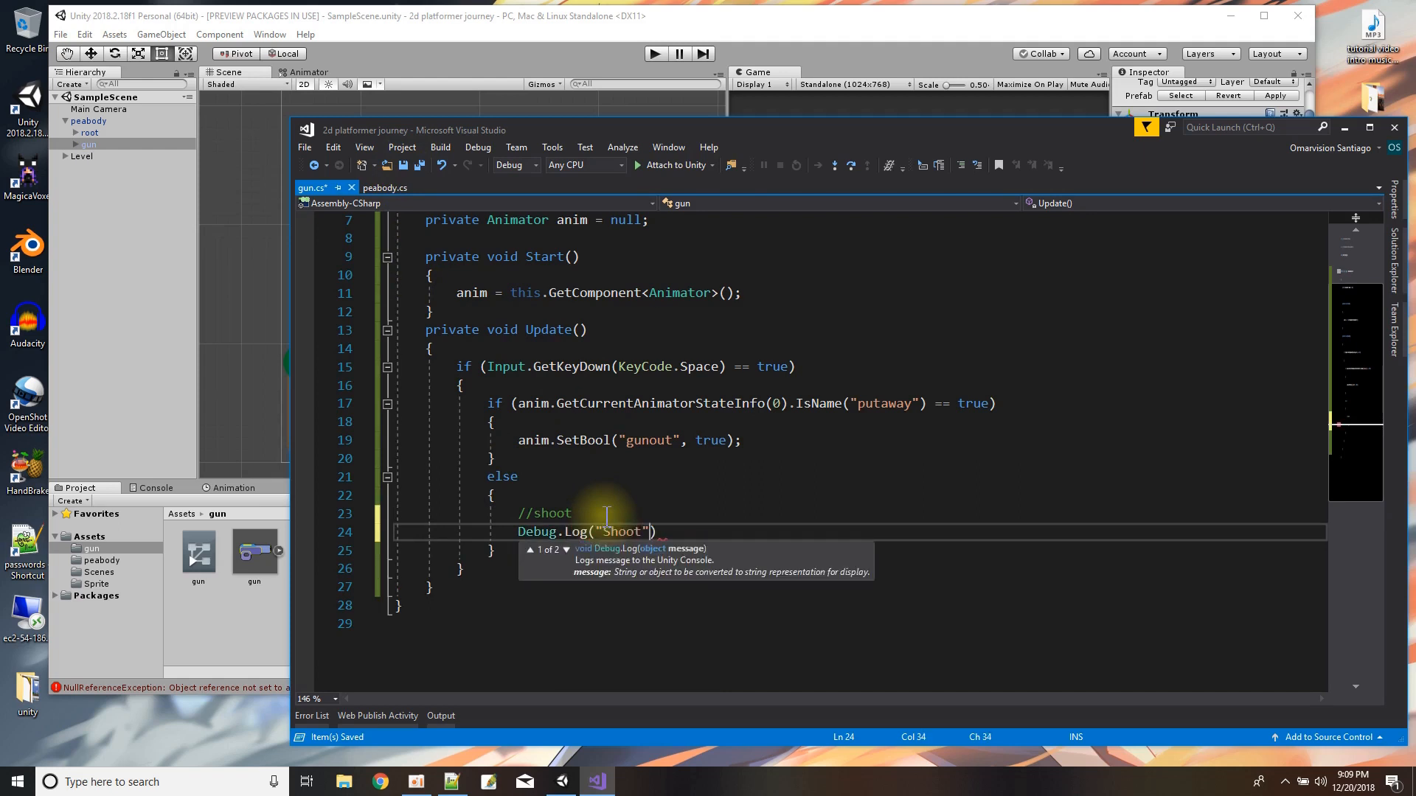
{"action": "type", "text": ");"}
{"action": "key", "text": "ctrl+s"}
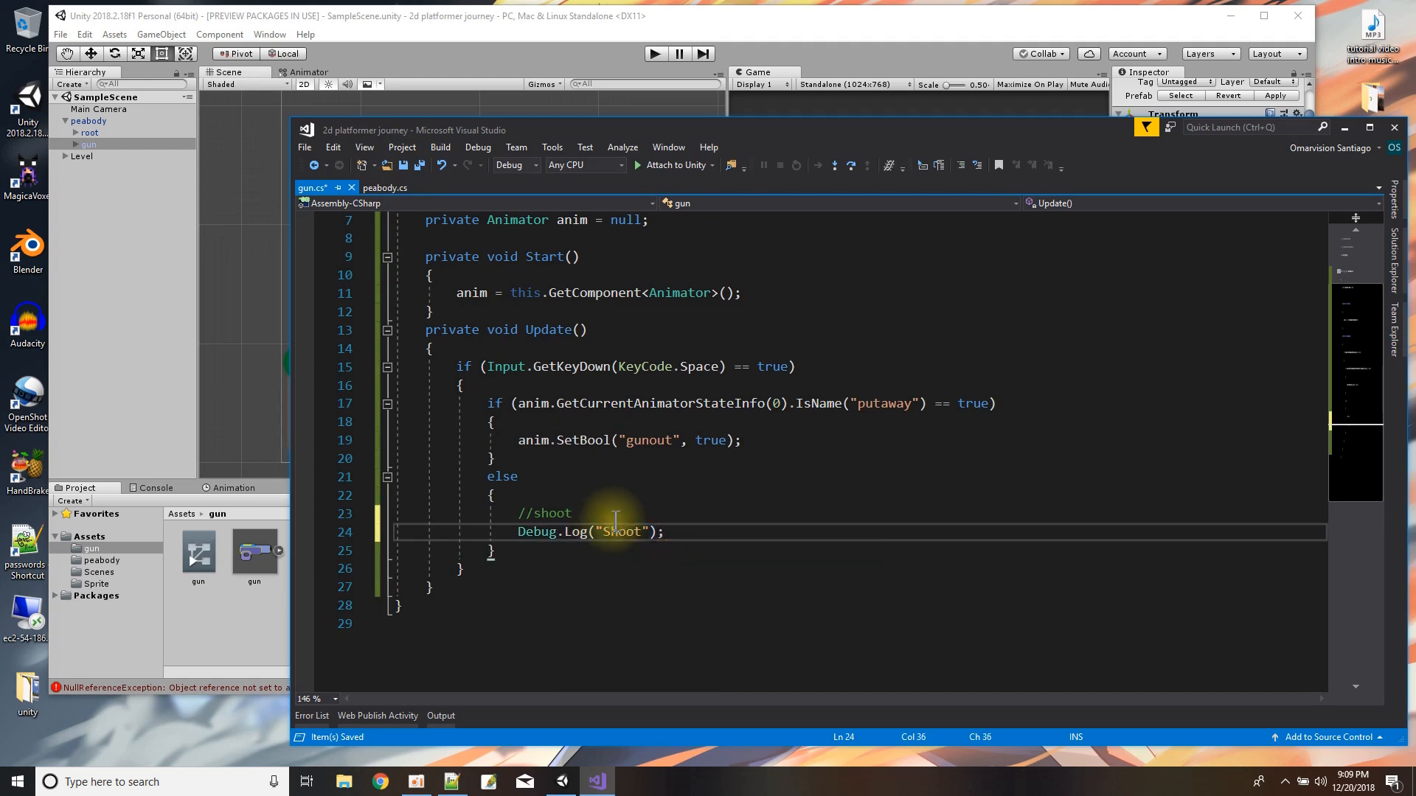
Switch to Unity, run the game to test taking out the gun and shooting with Space, and stop playback.
{"action": "left_click", "coordinate": [487, 17]}
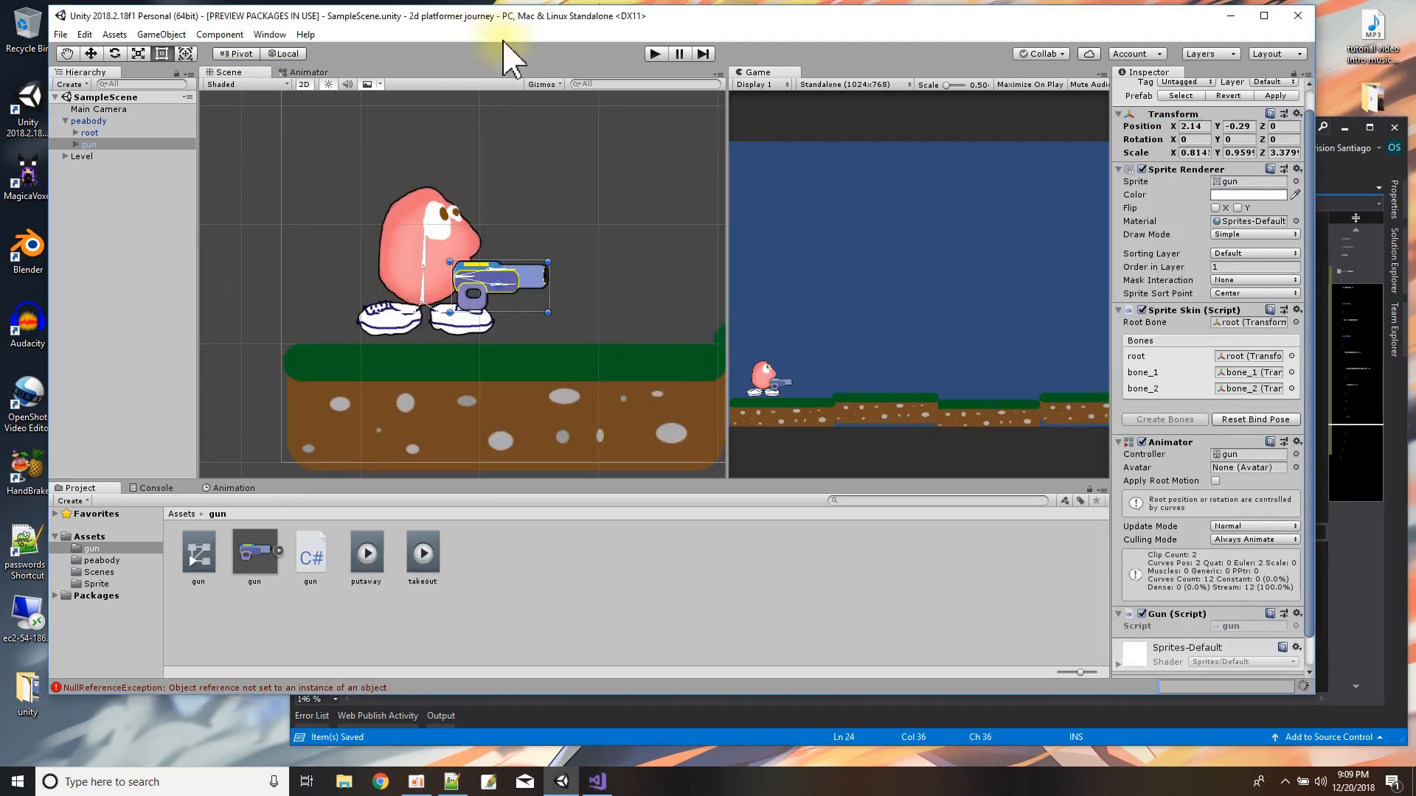
{"action": "left_click", "coordinate": [654, 54]}
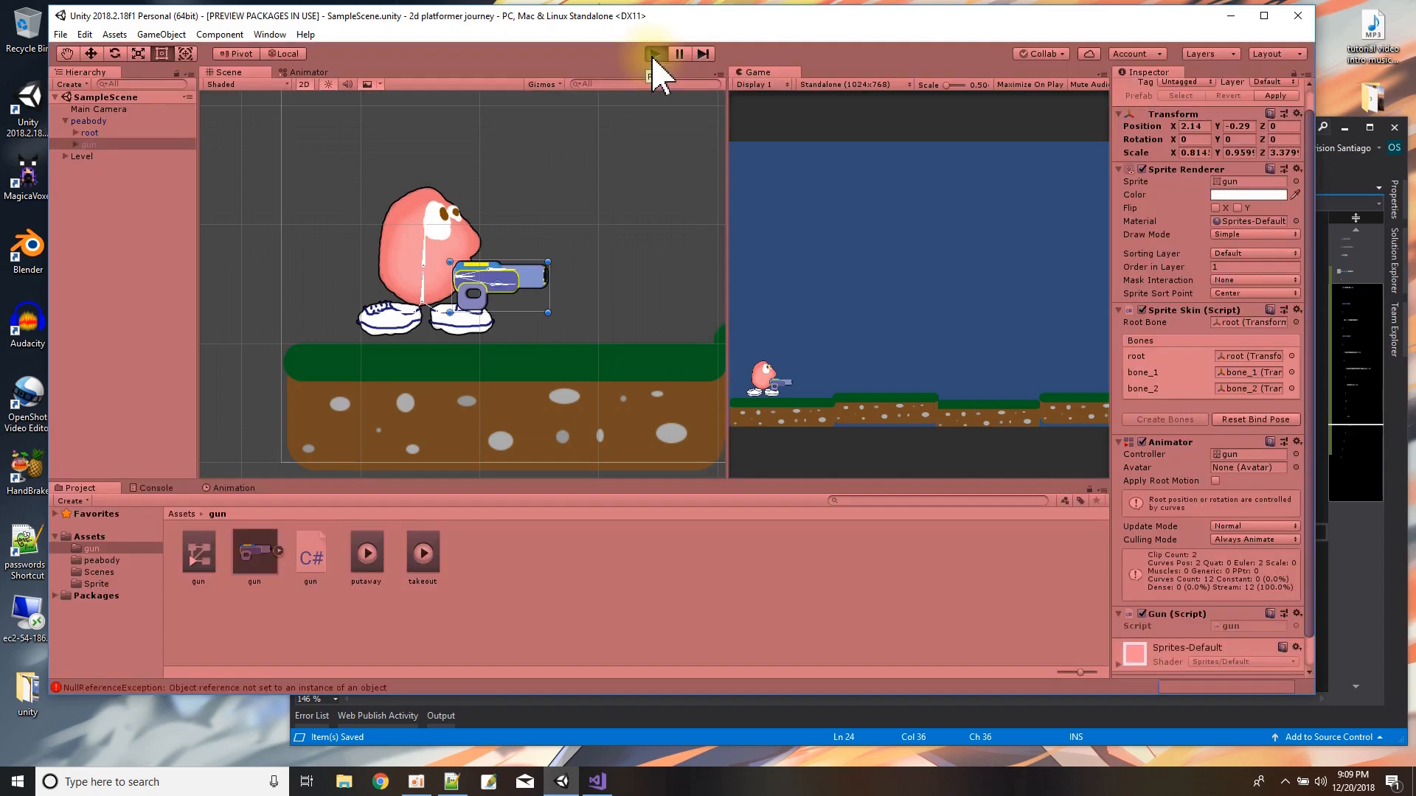
{"action": "left_click", "coordinate": [792, 413]}
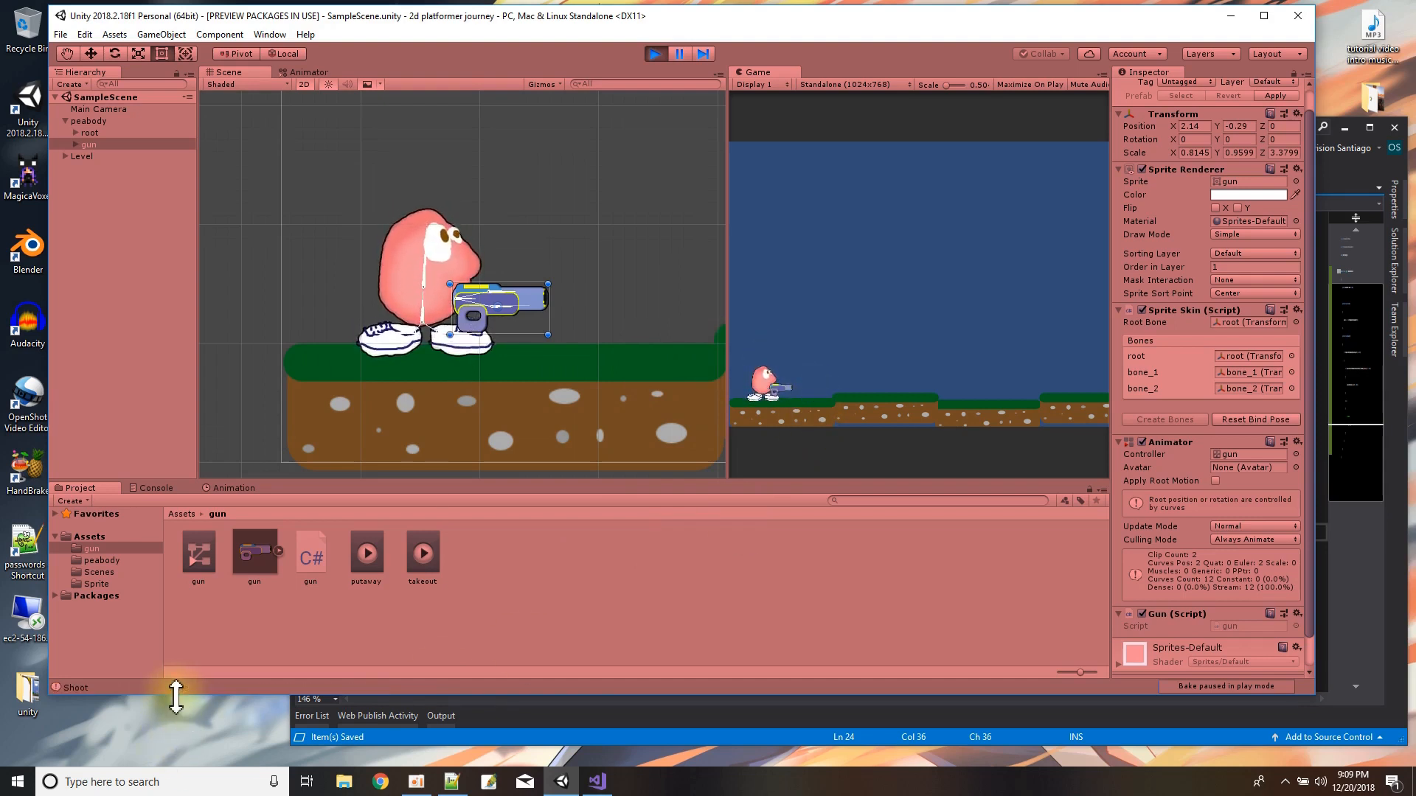
{"action": "left_click", "coordinate": [656, 54]}
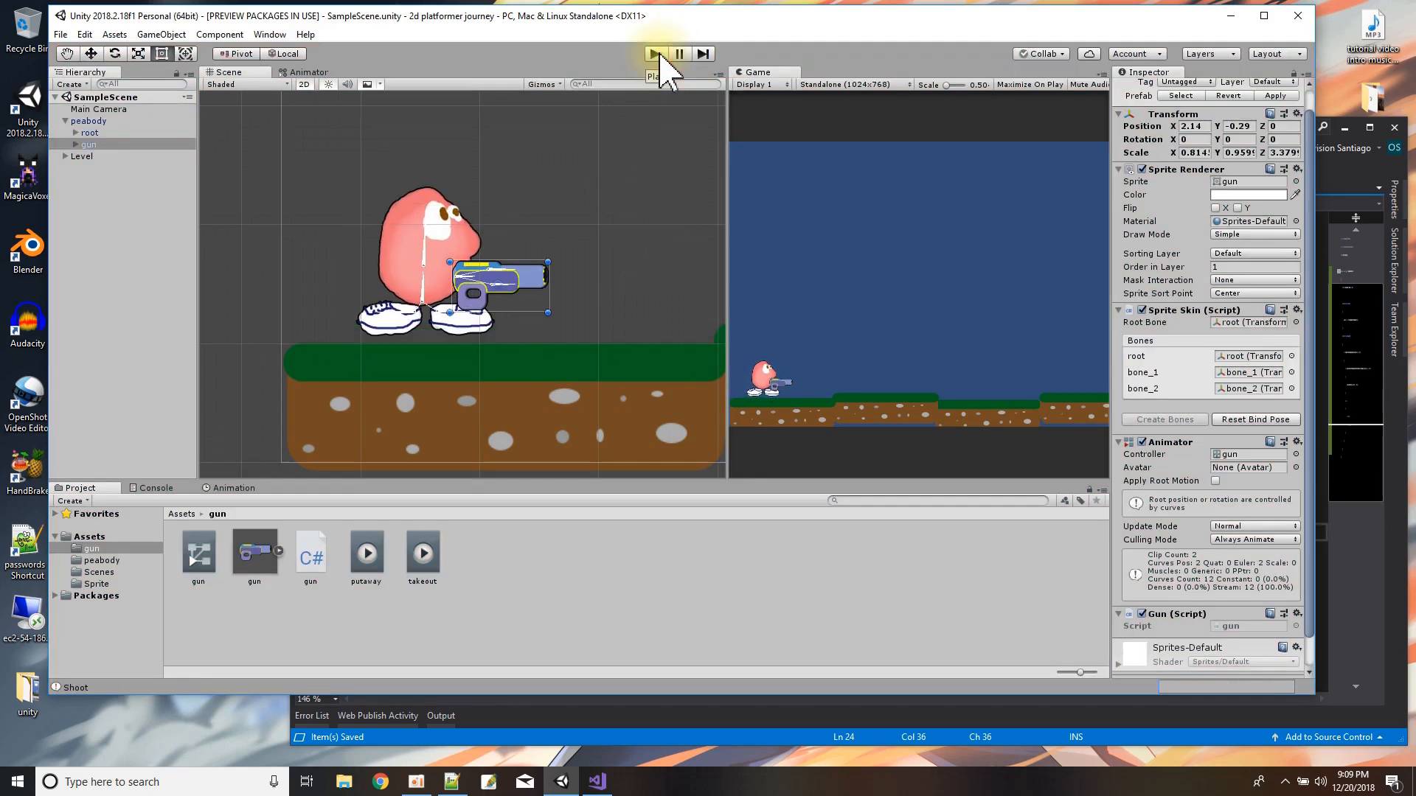
Open the project's main Assets folder.
{"action": "left_click", "coordinate": [91, 541]}
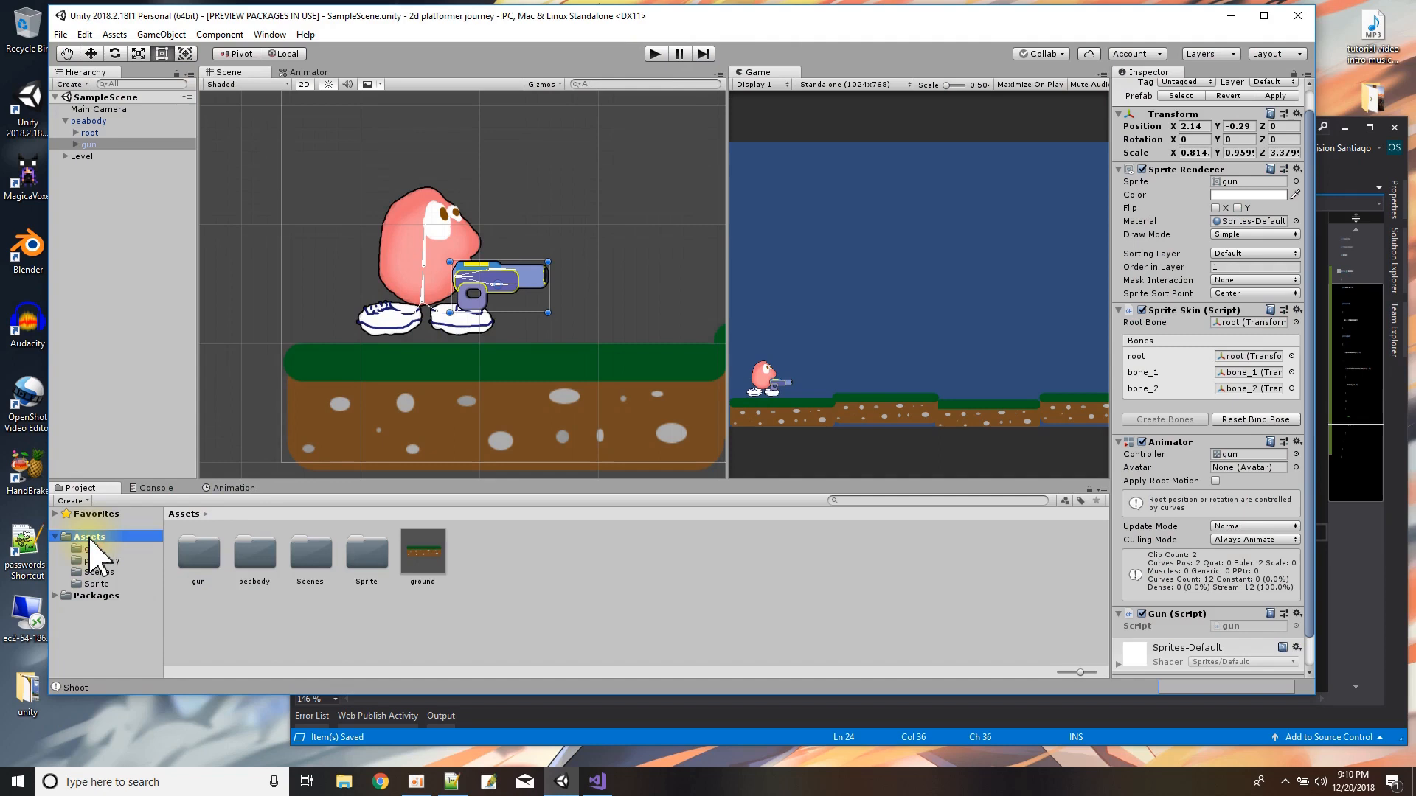